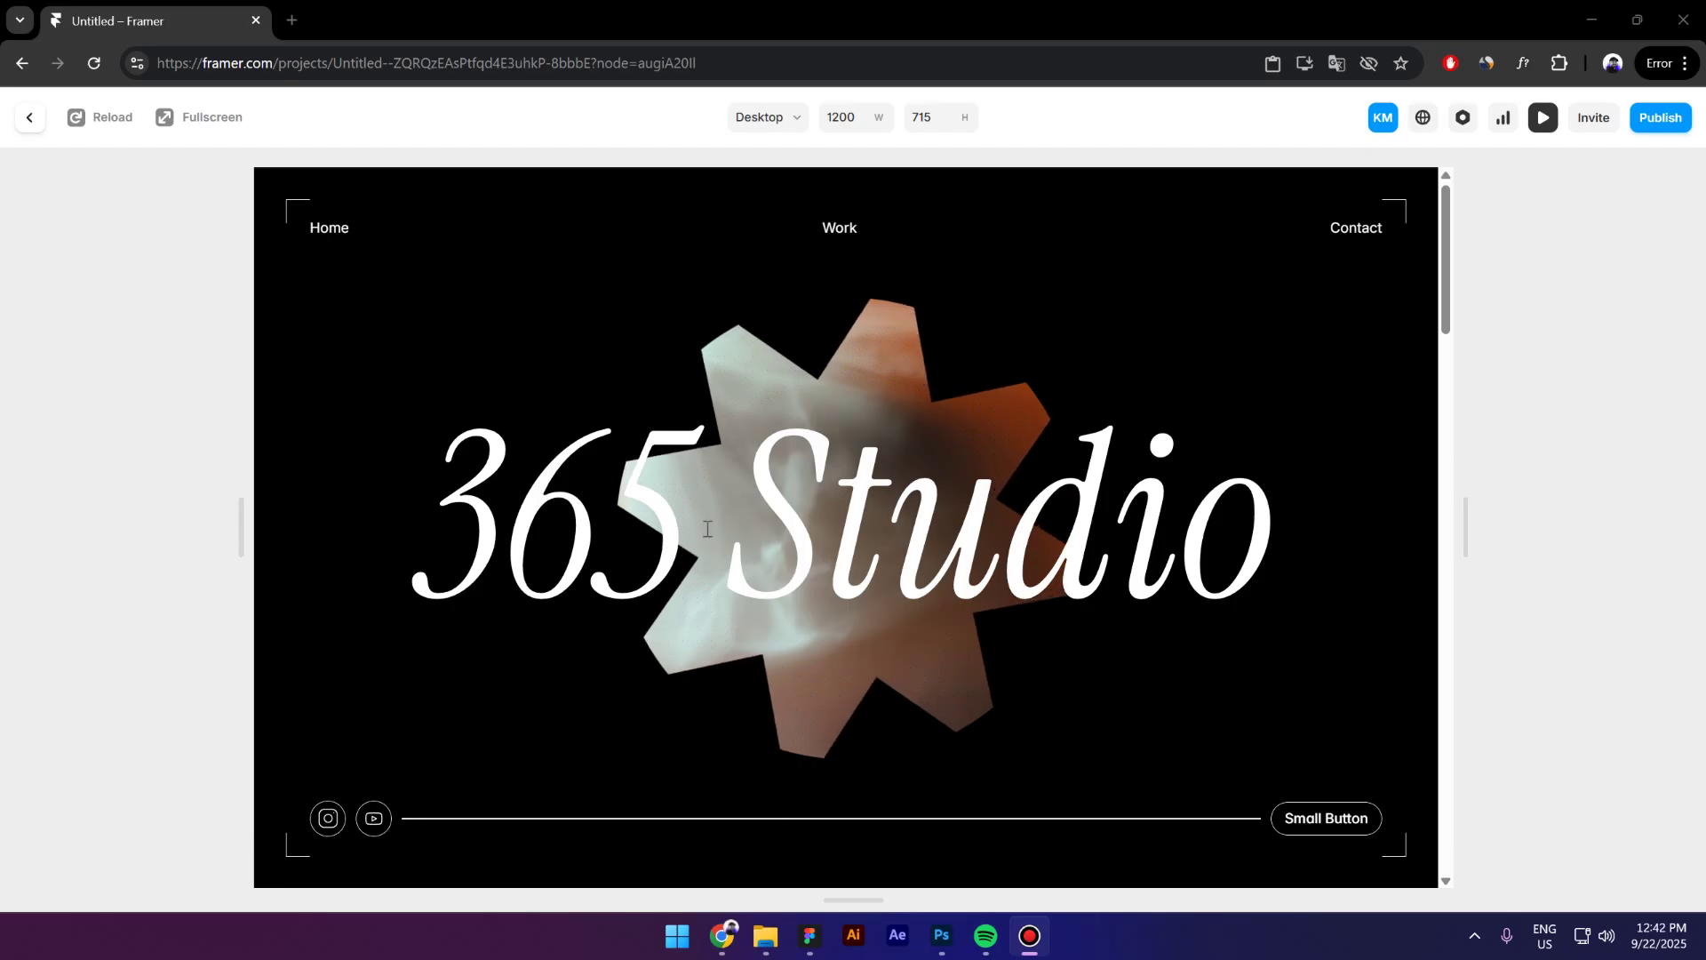
# Leave the 365 Studio preview for a new blank project with an empty 1200-wide Desktop breakpoint.
pyautogui.moveTo(440, 529); pyautogui.dragTo(1280, 534)
pyautogui.click(1117, 493)
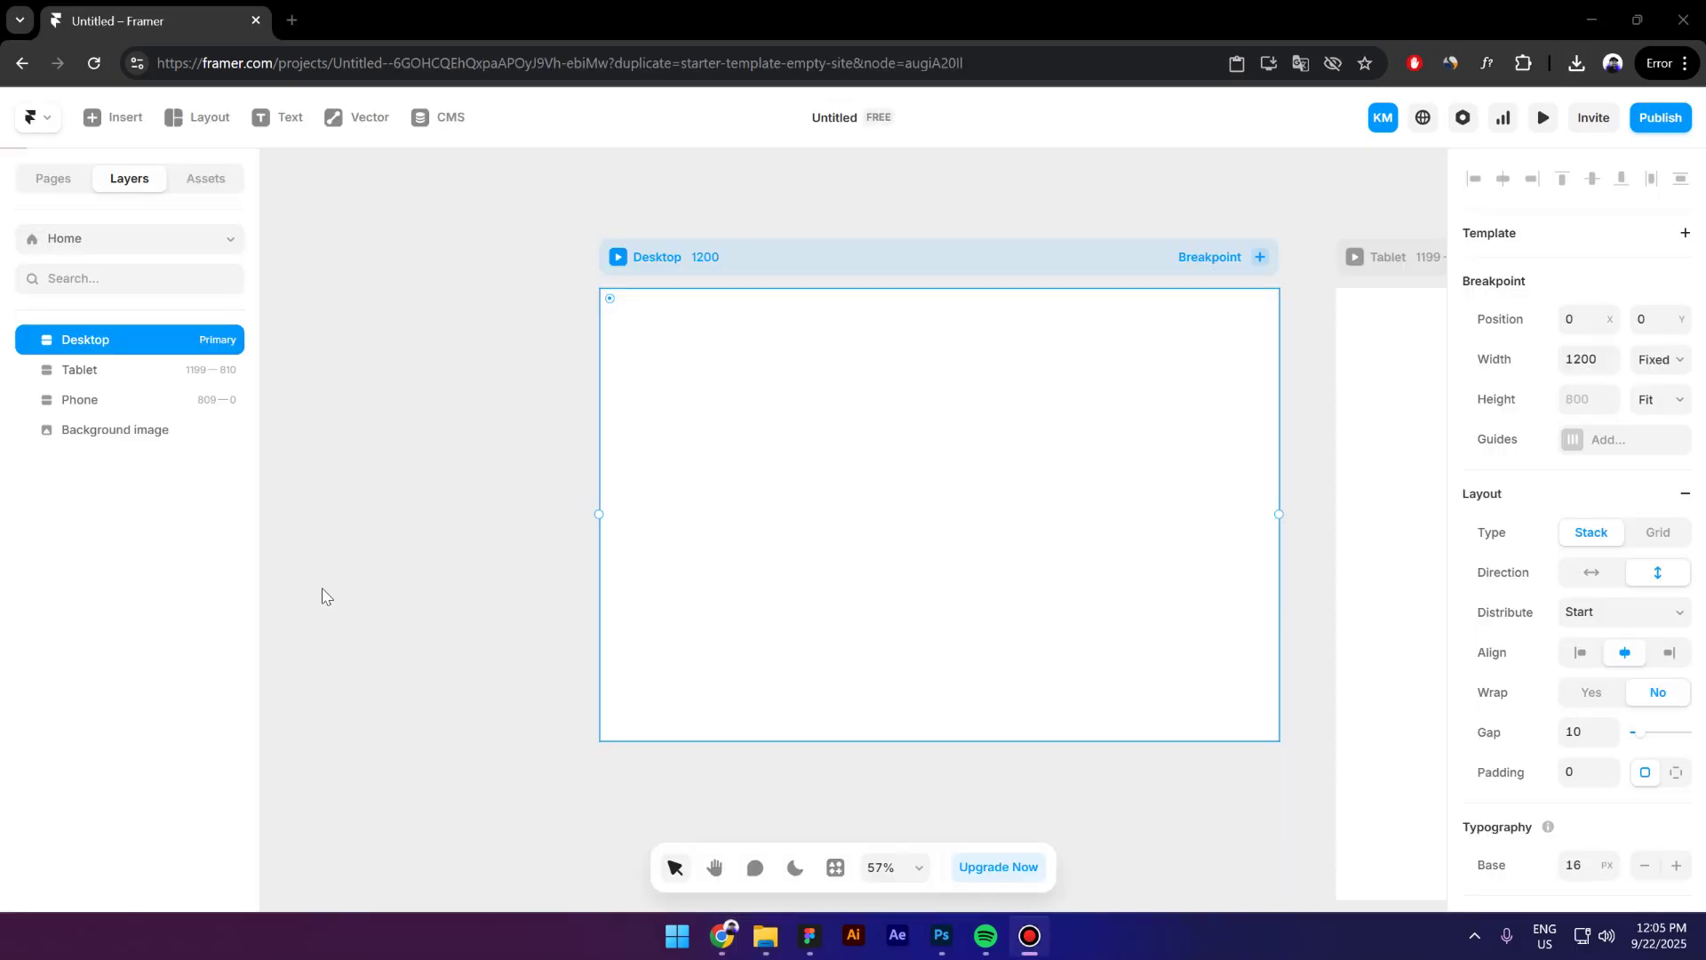
# Draw a new frame in the Desktop breakpoint and name it Hero.
pyautogui.click(204, 145)
pyautogui.click(206, 168)
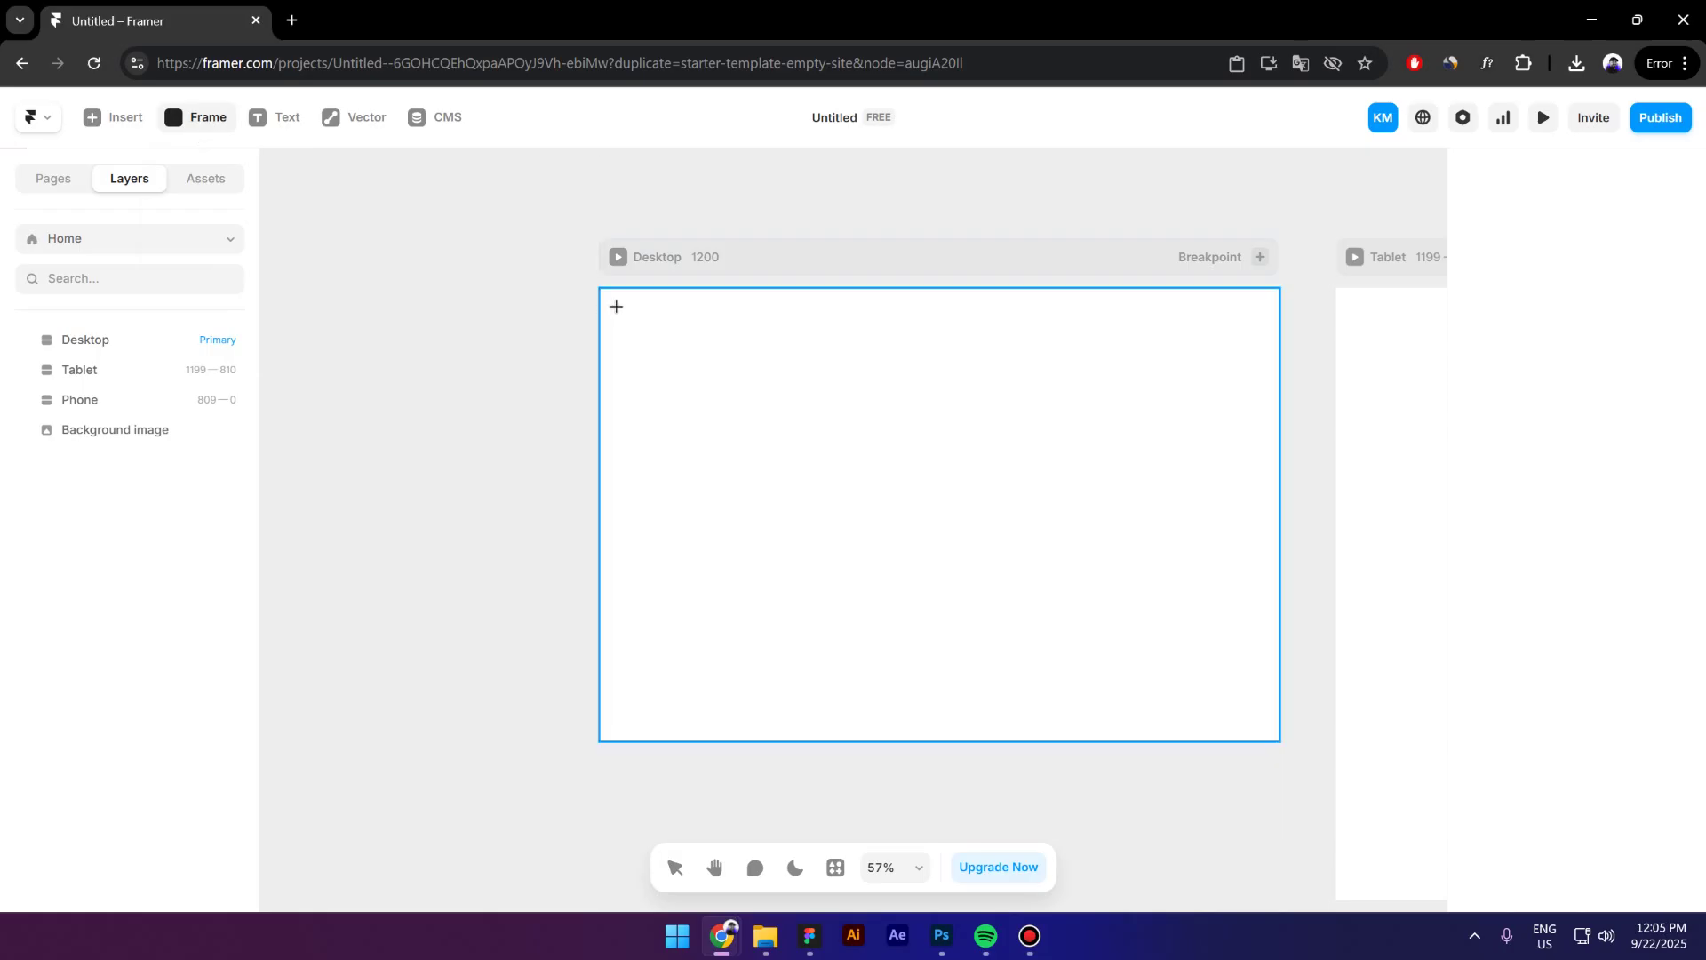
pyautogui.moveTo(616, 306); pyautogui.dragTo(1217, 668)
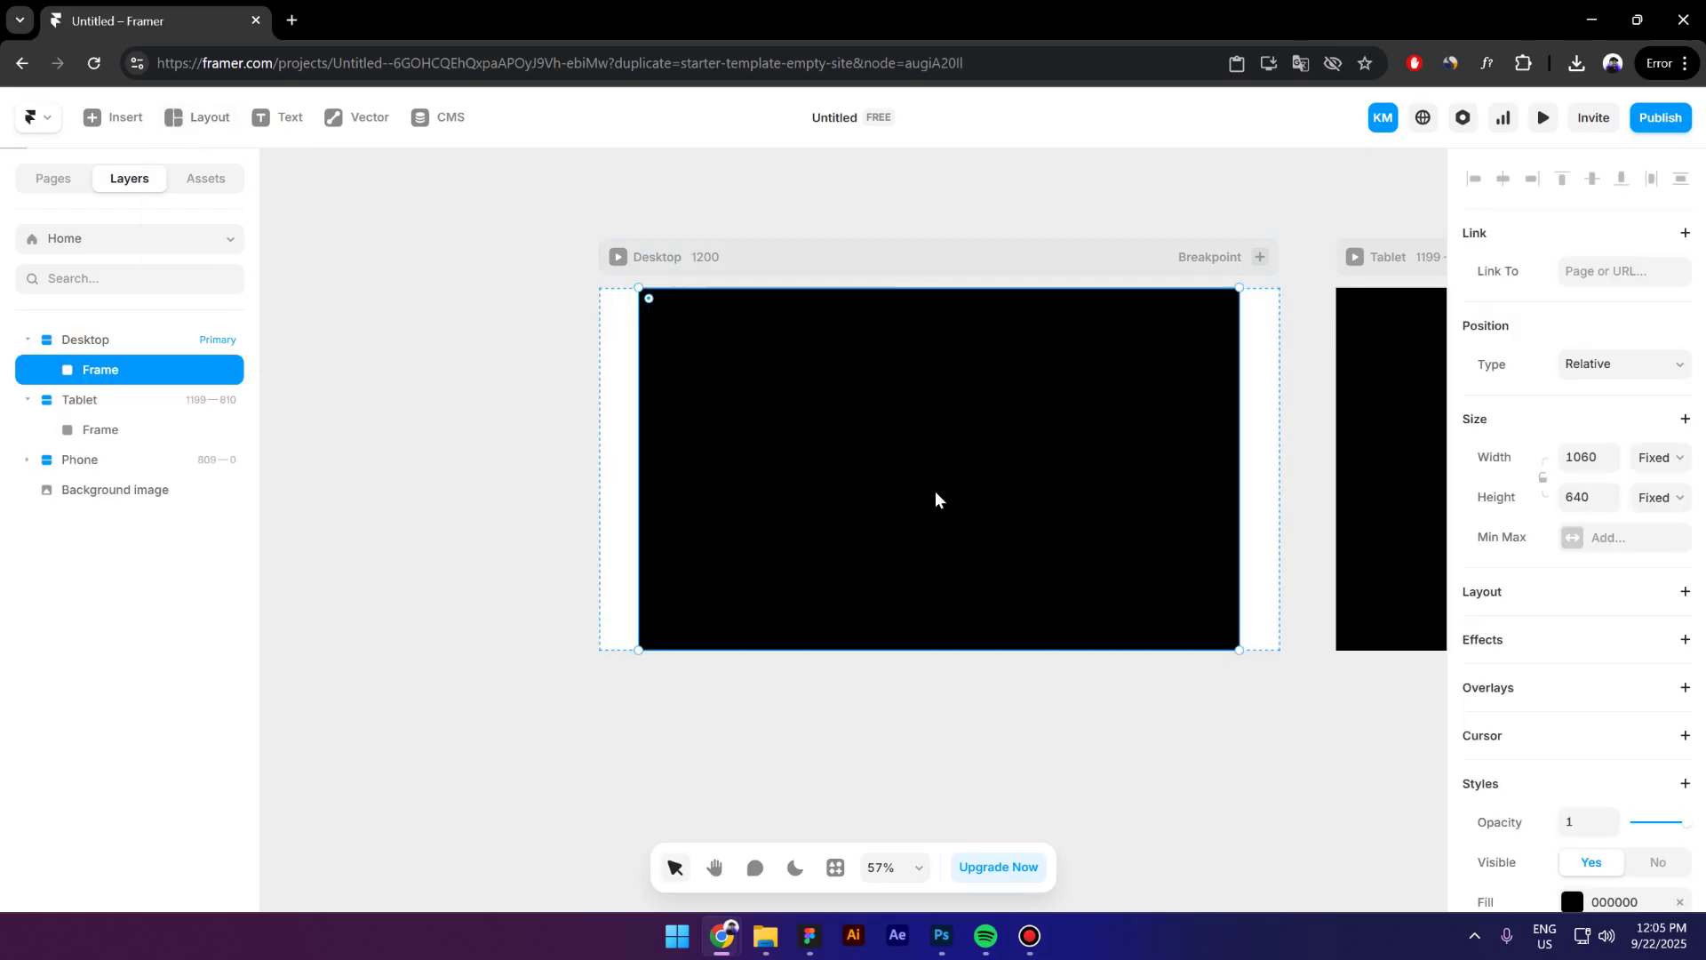
pyautogui.doubleClick(133, 369)
pyautogui.press('Return')
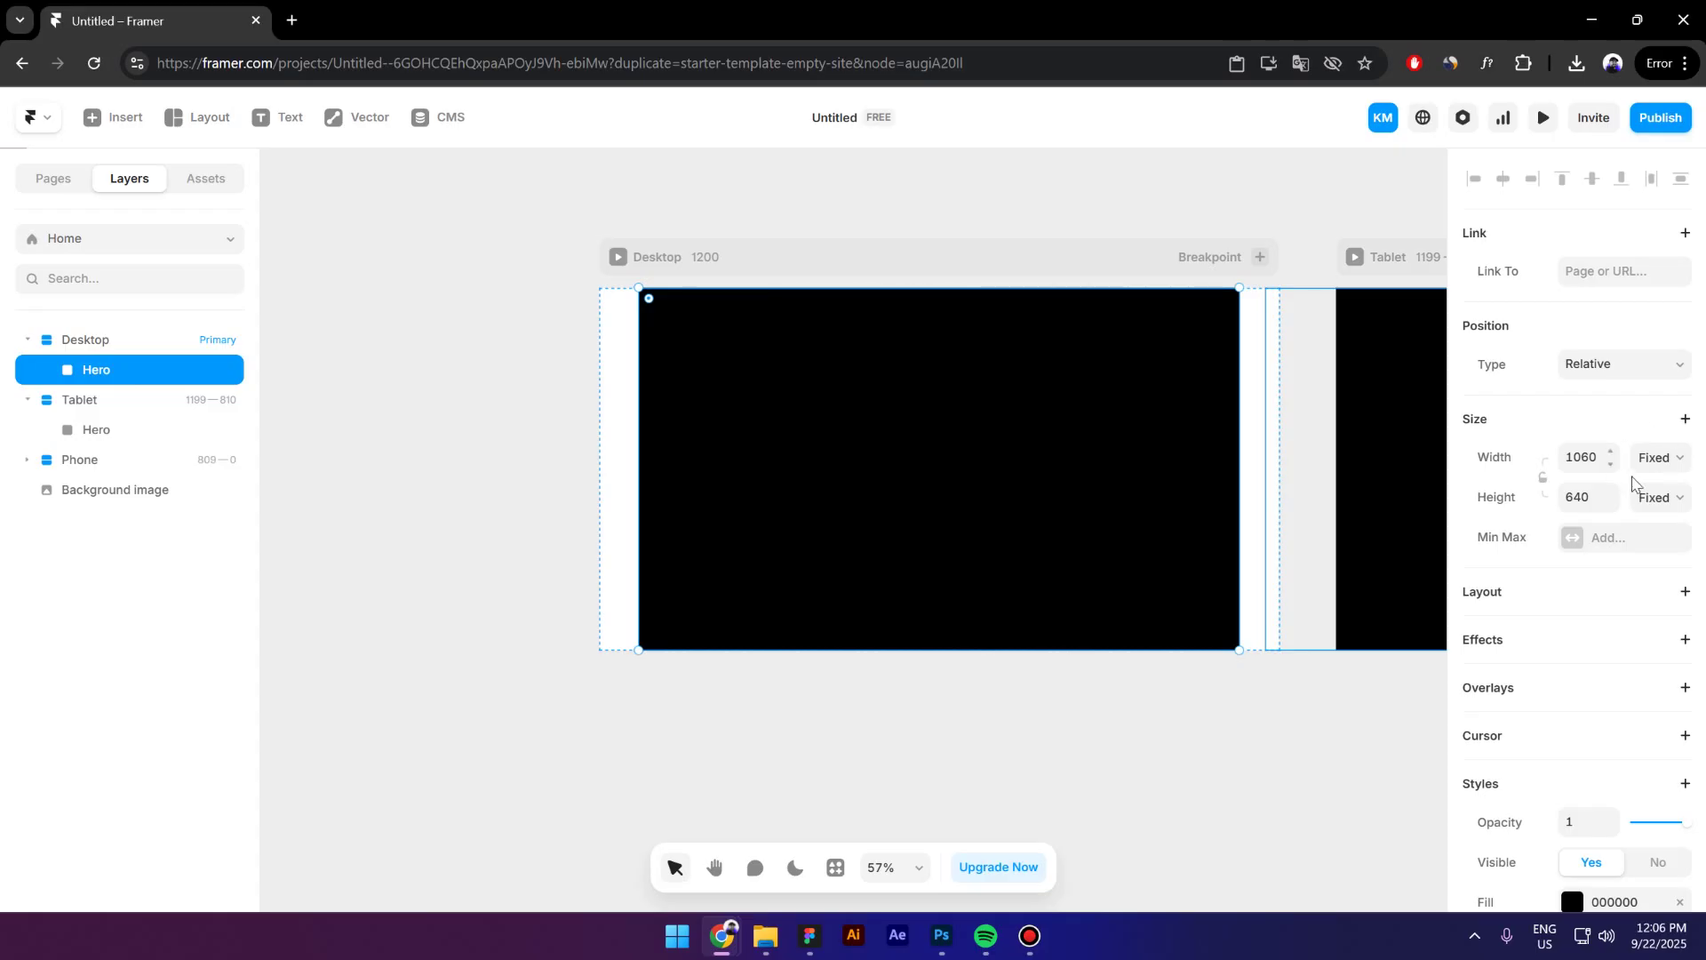
# Give Hero Fill width, Viewport height and a stack layout, and remove its black fill.
pyautogui.click(1656, 457)
pyautogui.click(1663, 534)
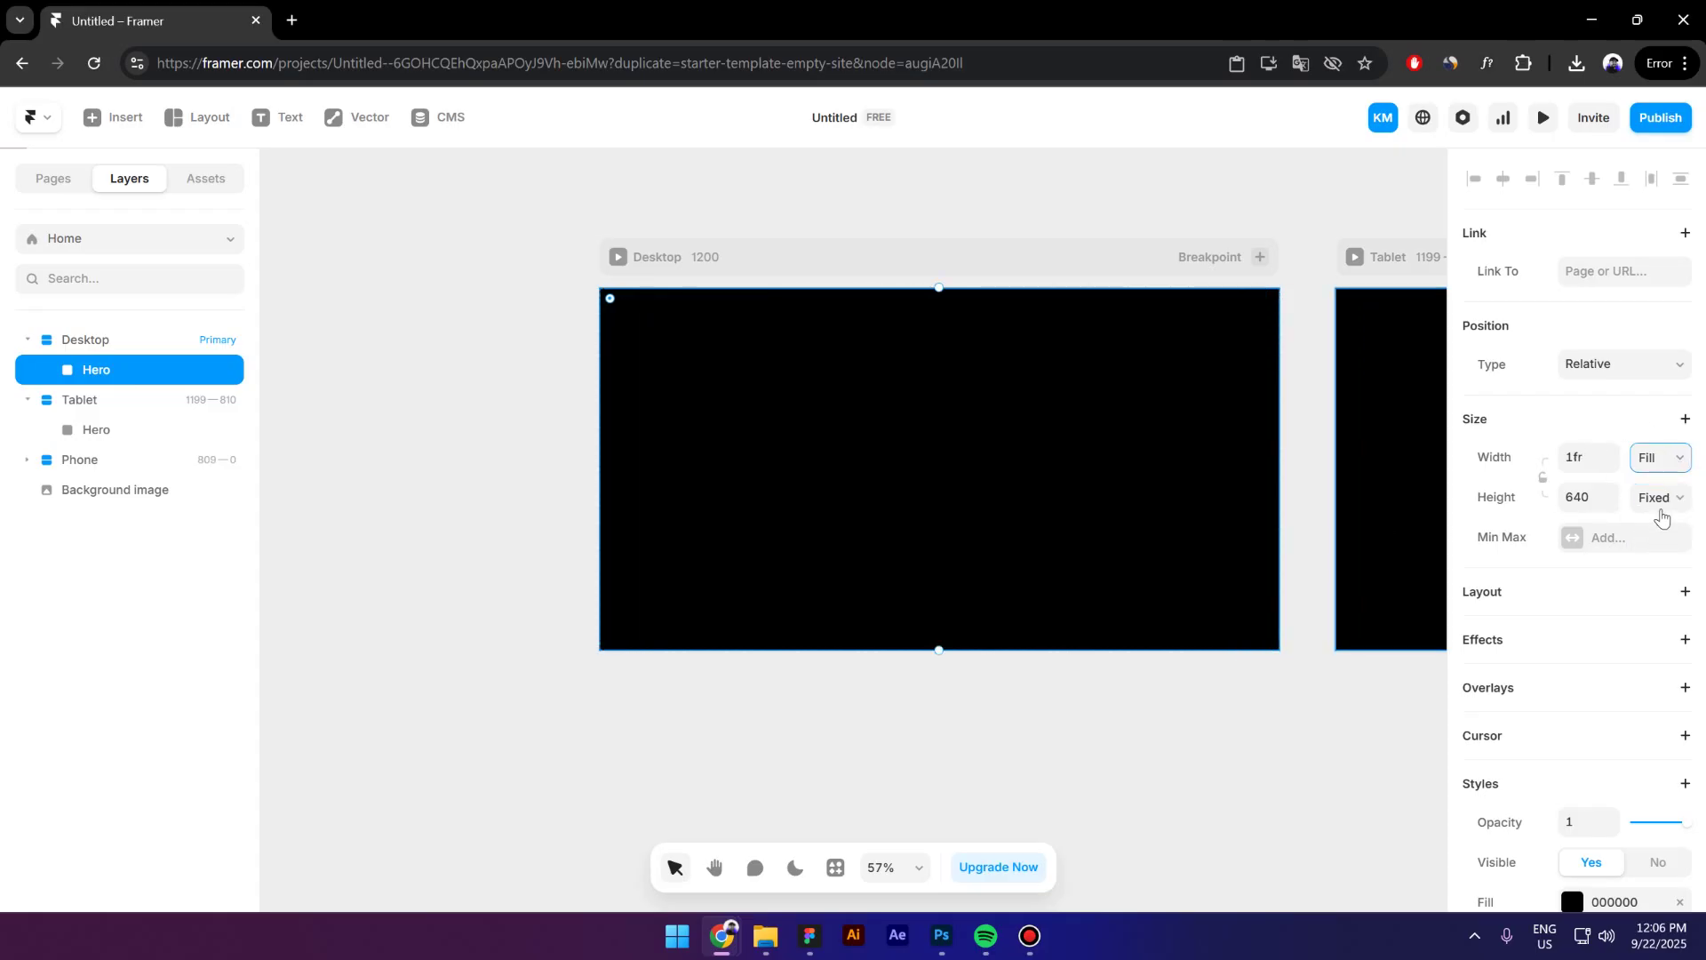
pyautogui.click(1667, 501)
pyautogui.click(1670, 620)
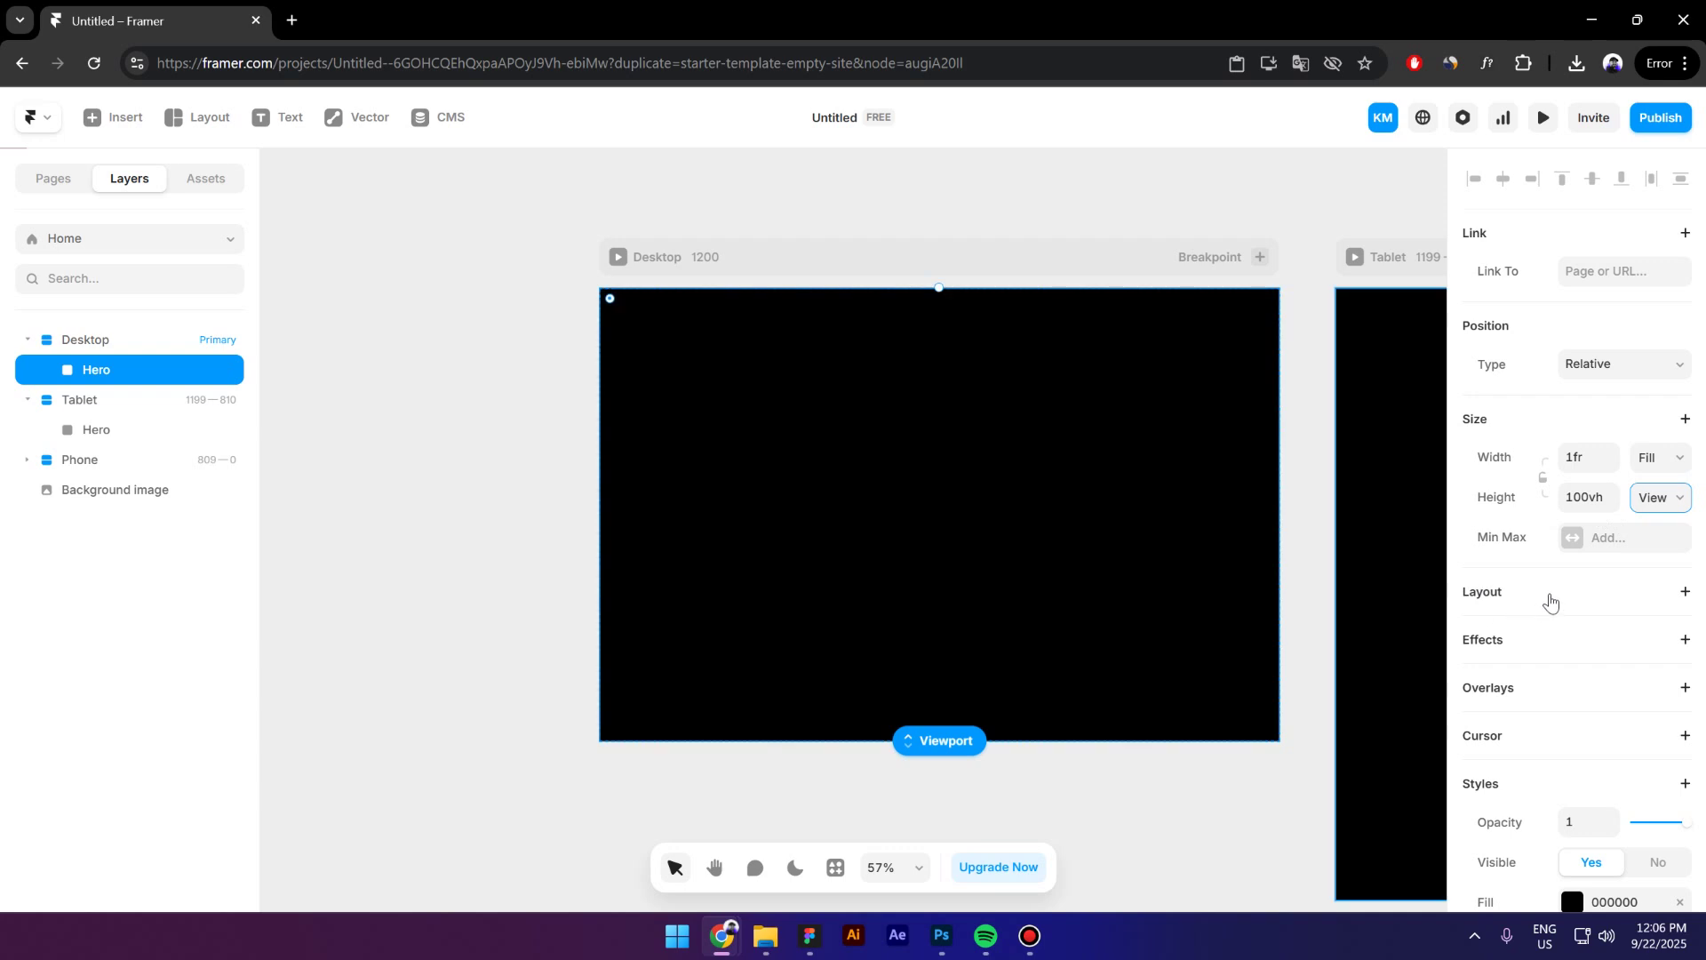
pyautogui.click(1496, 605)
pyautogui.scroll(-6, 1512, 601)
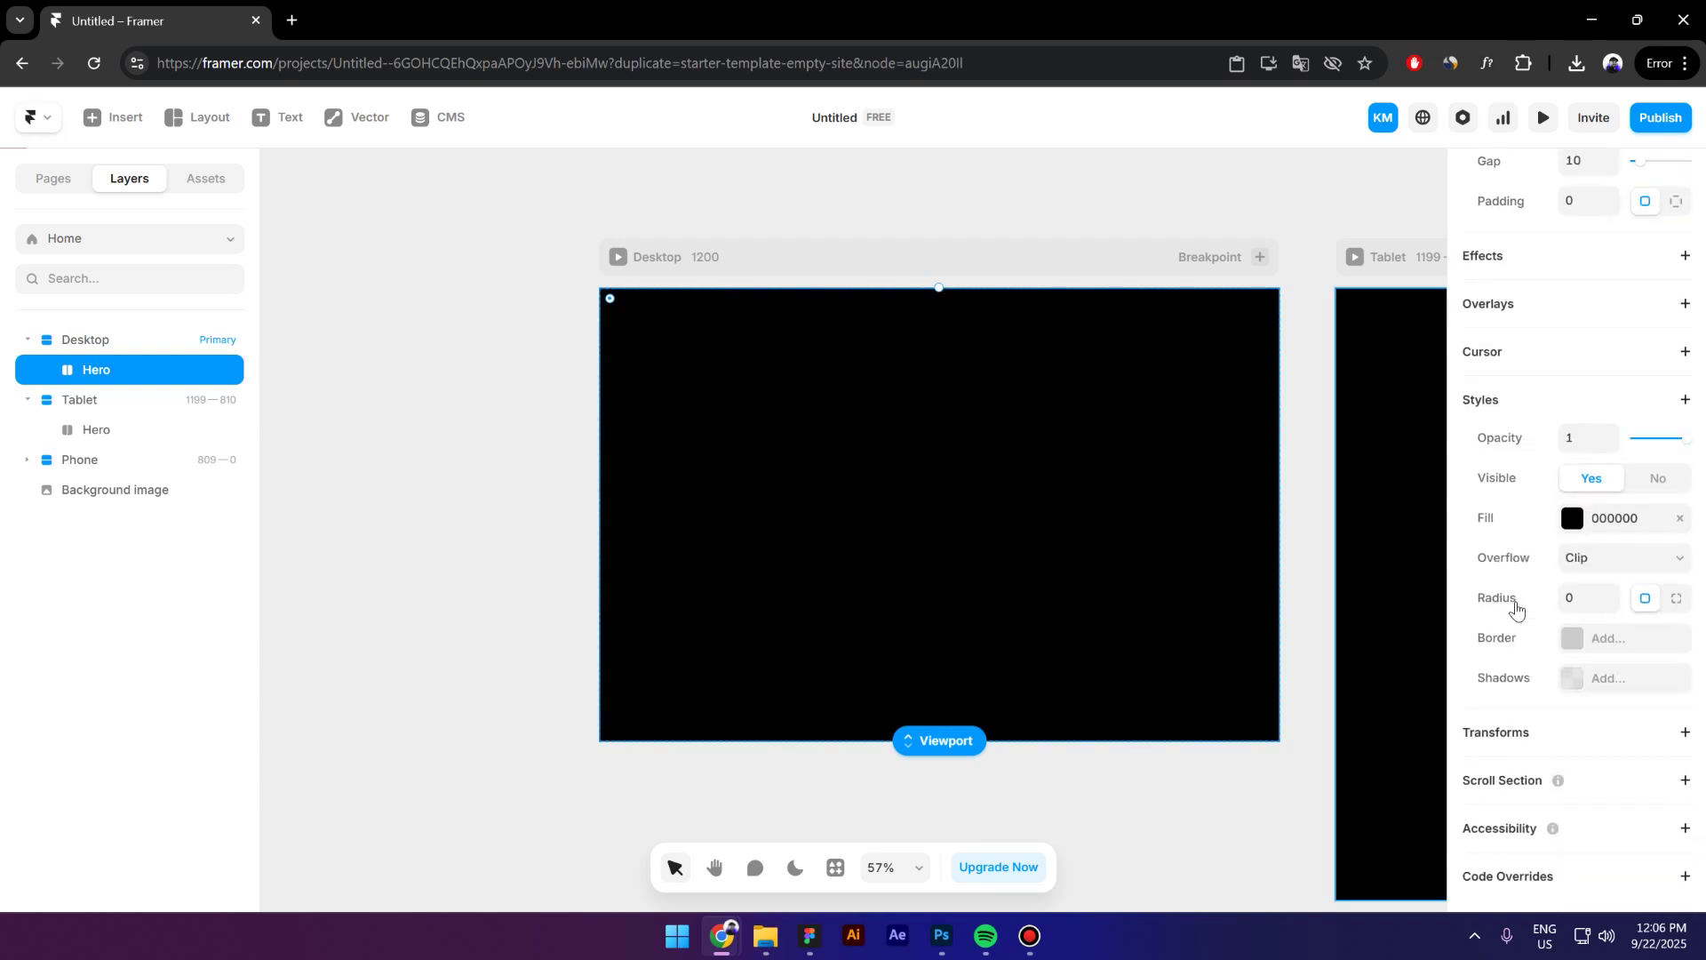
pyautogui.click(1681, 517)
pyautogui.click(340, 504)
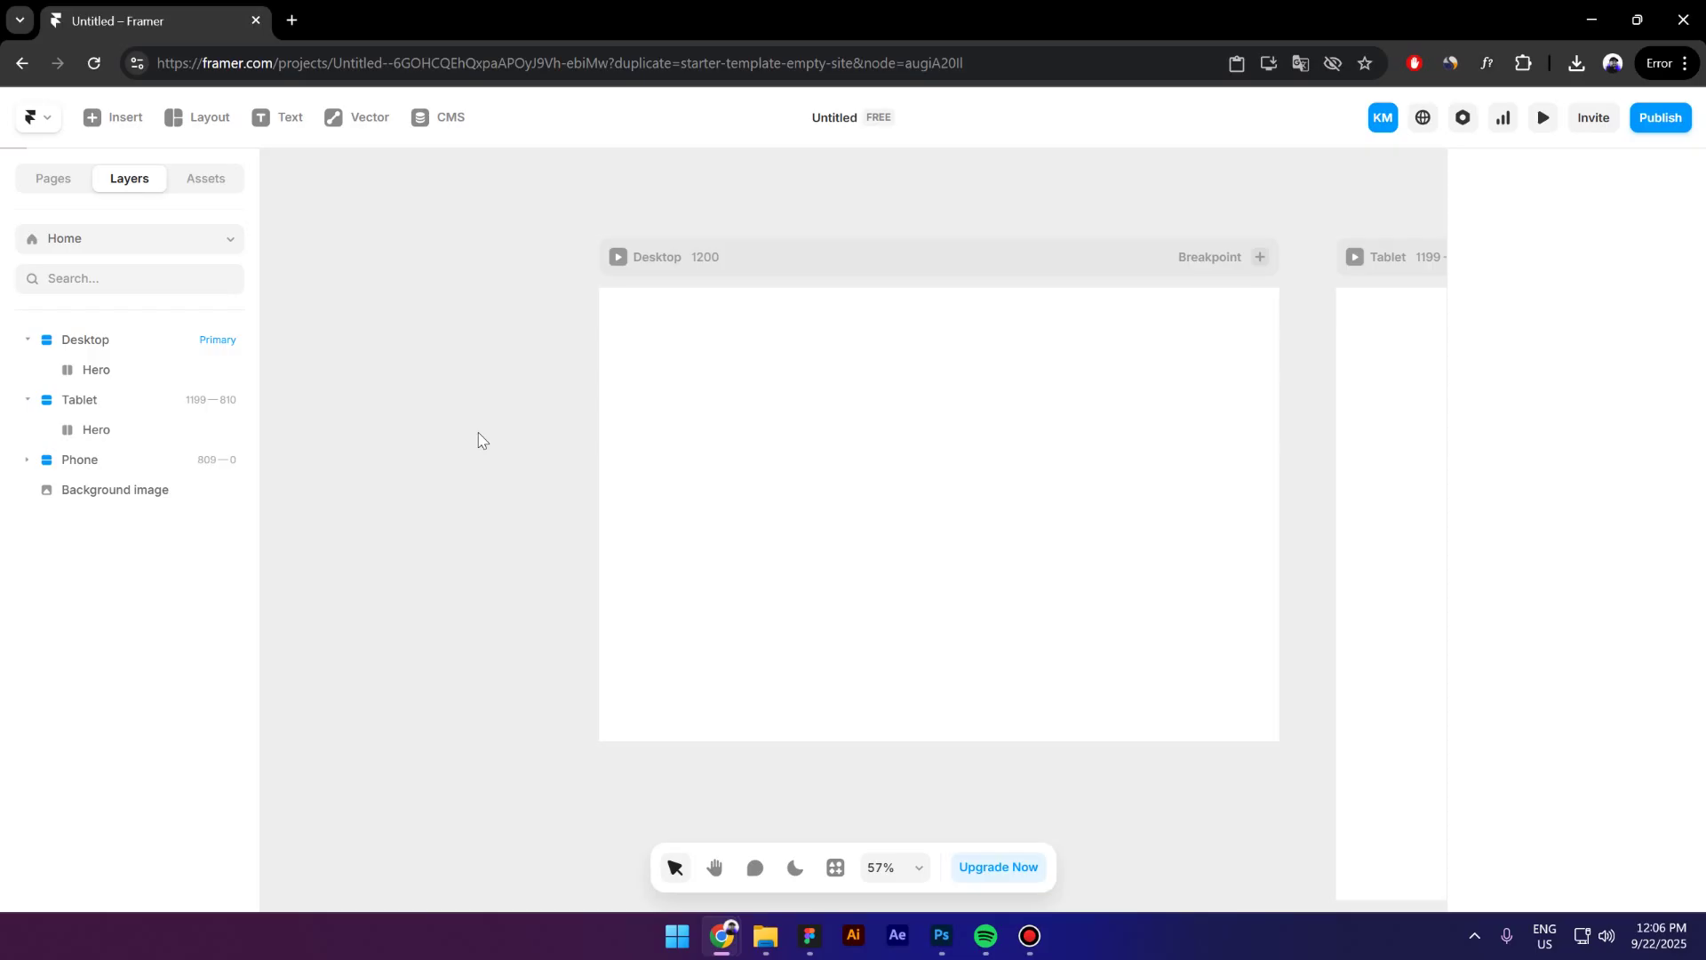
# Try inserting a beach sunrise photo with the Pexels plugin, then undo it.
pyautogui.hotkey('ctrl', 'k')
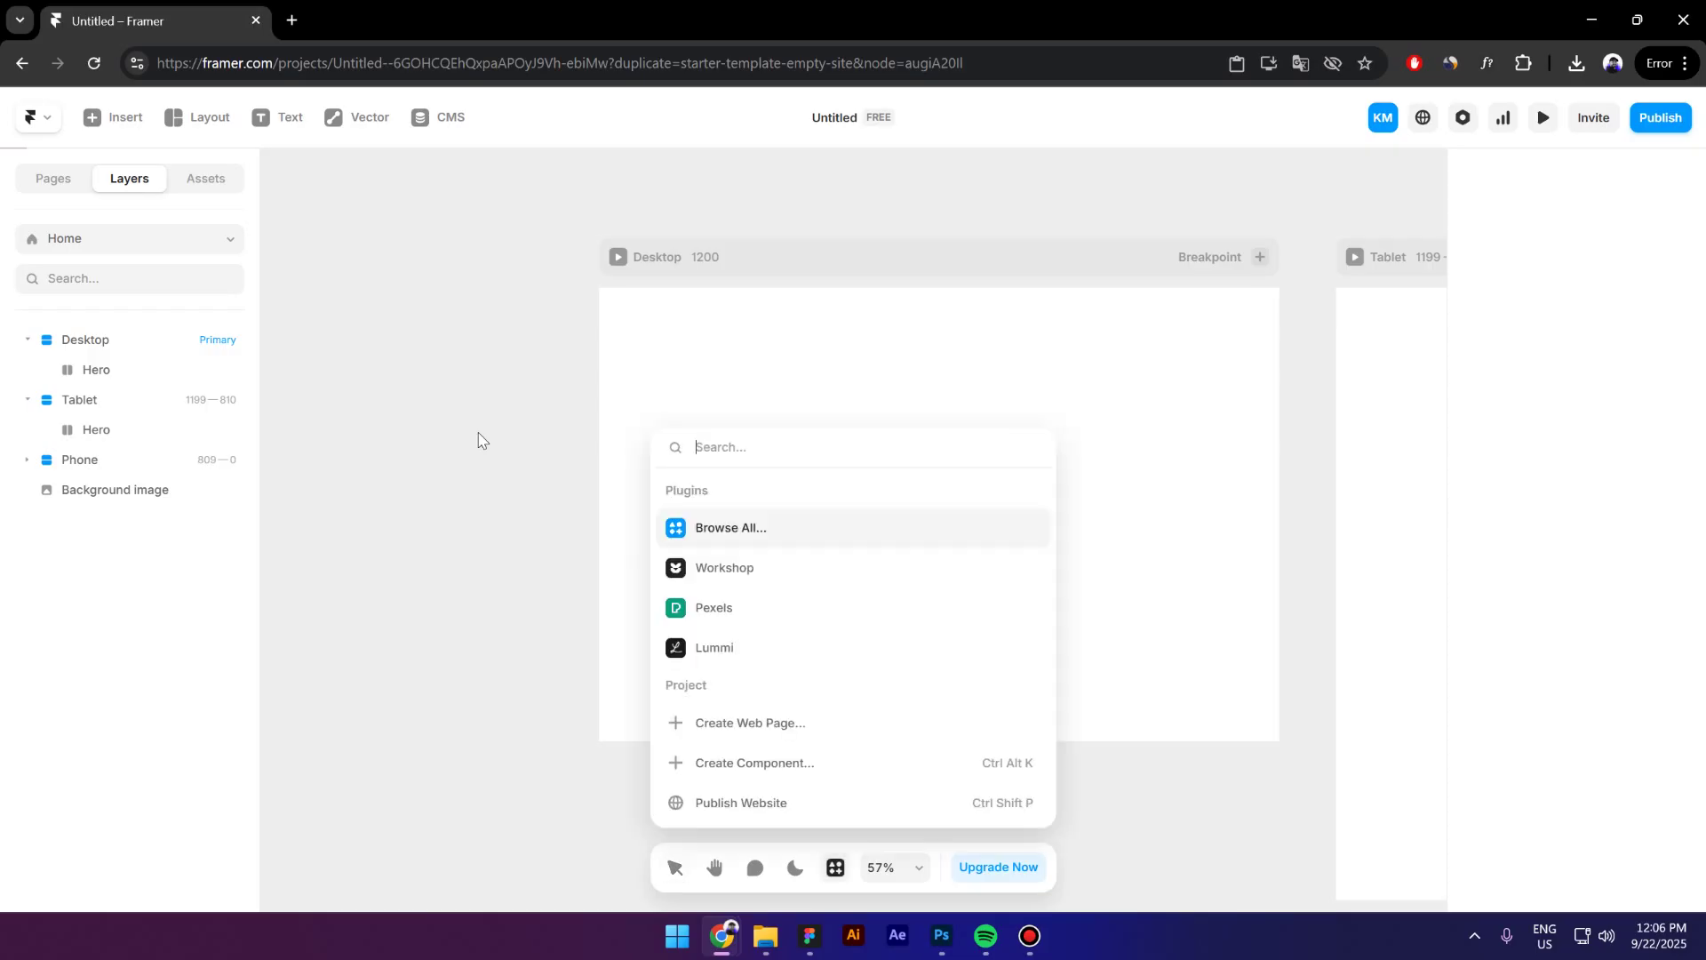
pyautogui.click(766, 609)
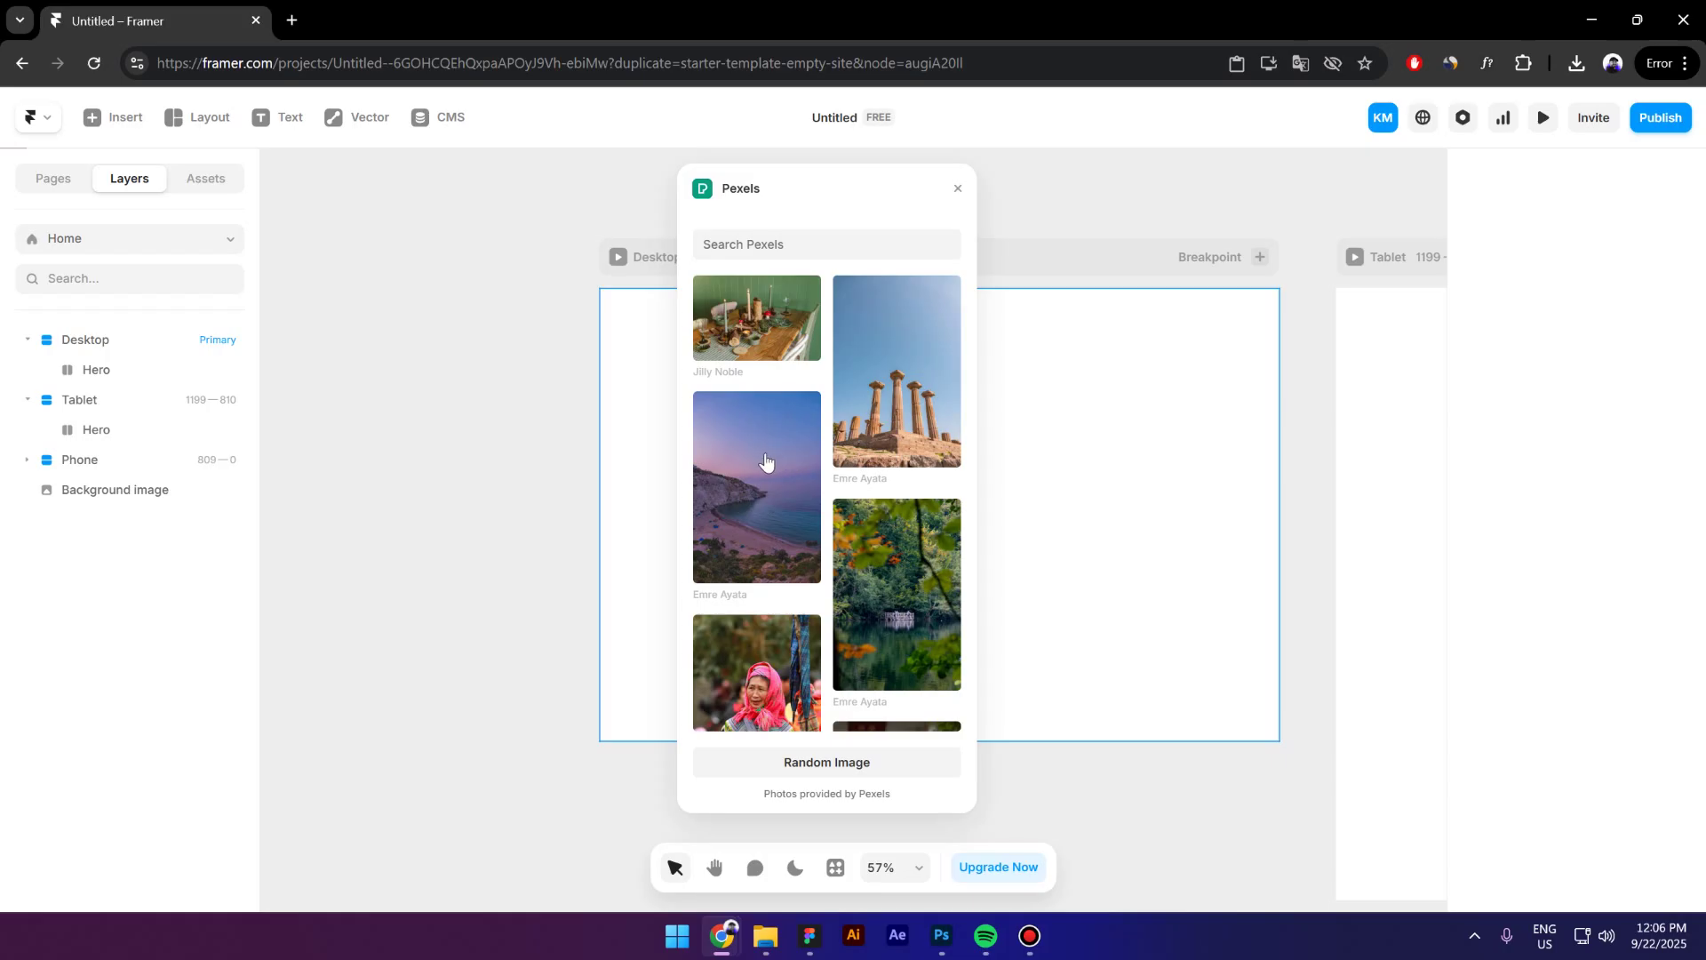
pyautogui.click(765, 459)
pyautogui.scroll(-5, 642, 469)
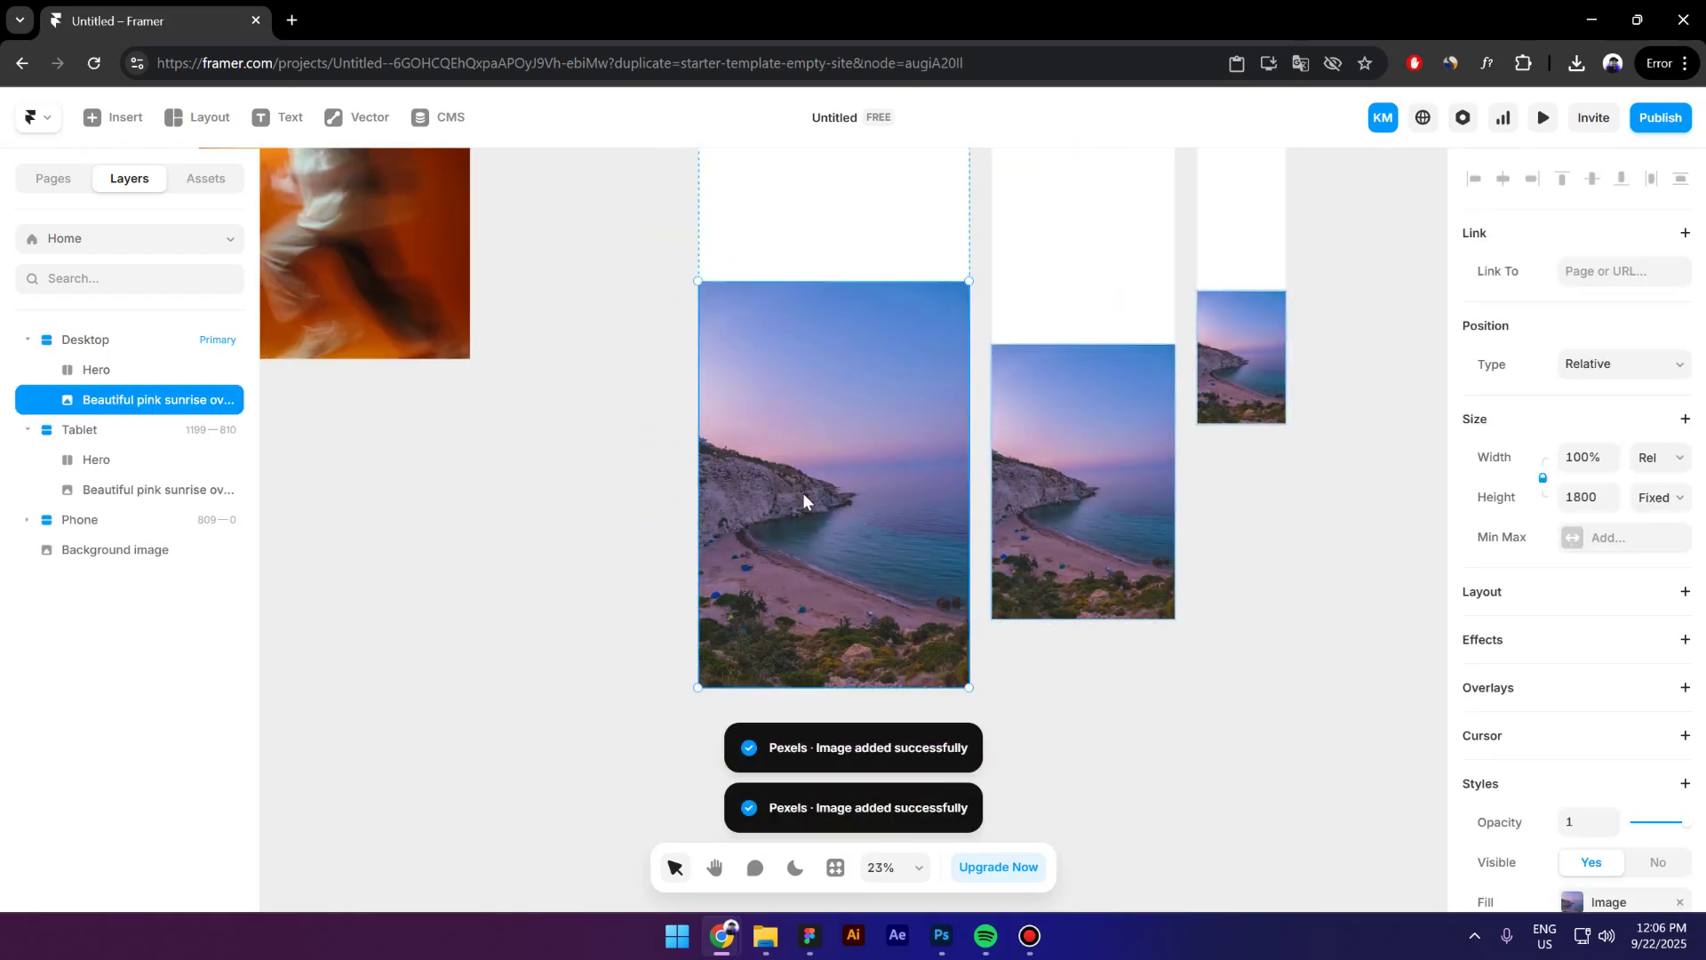
pyautogui.hotkey('ctrl', 'z')
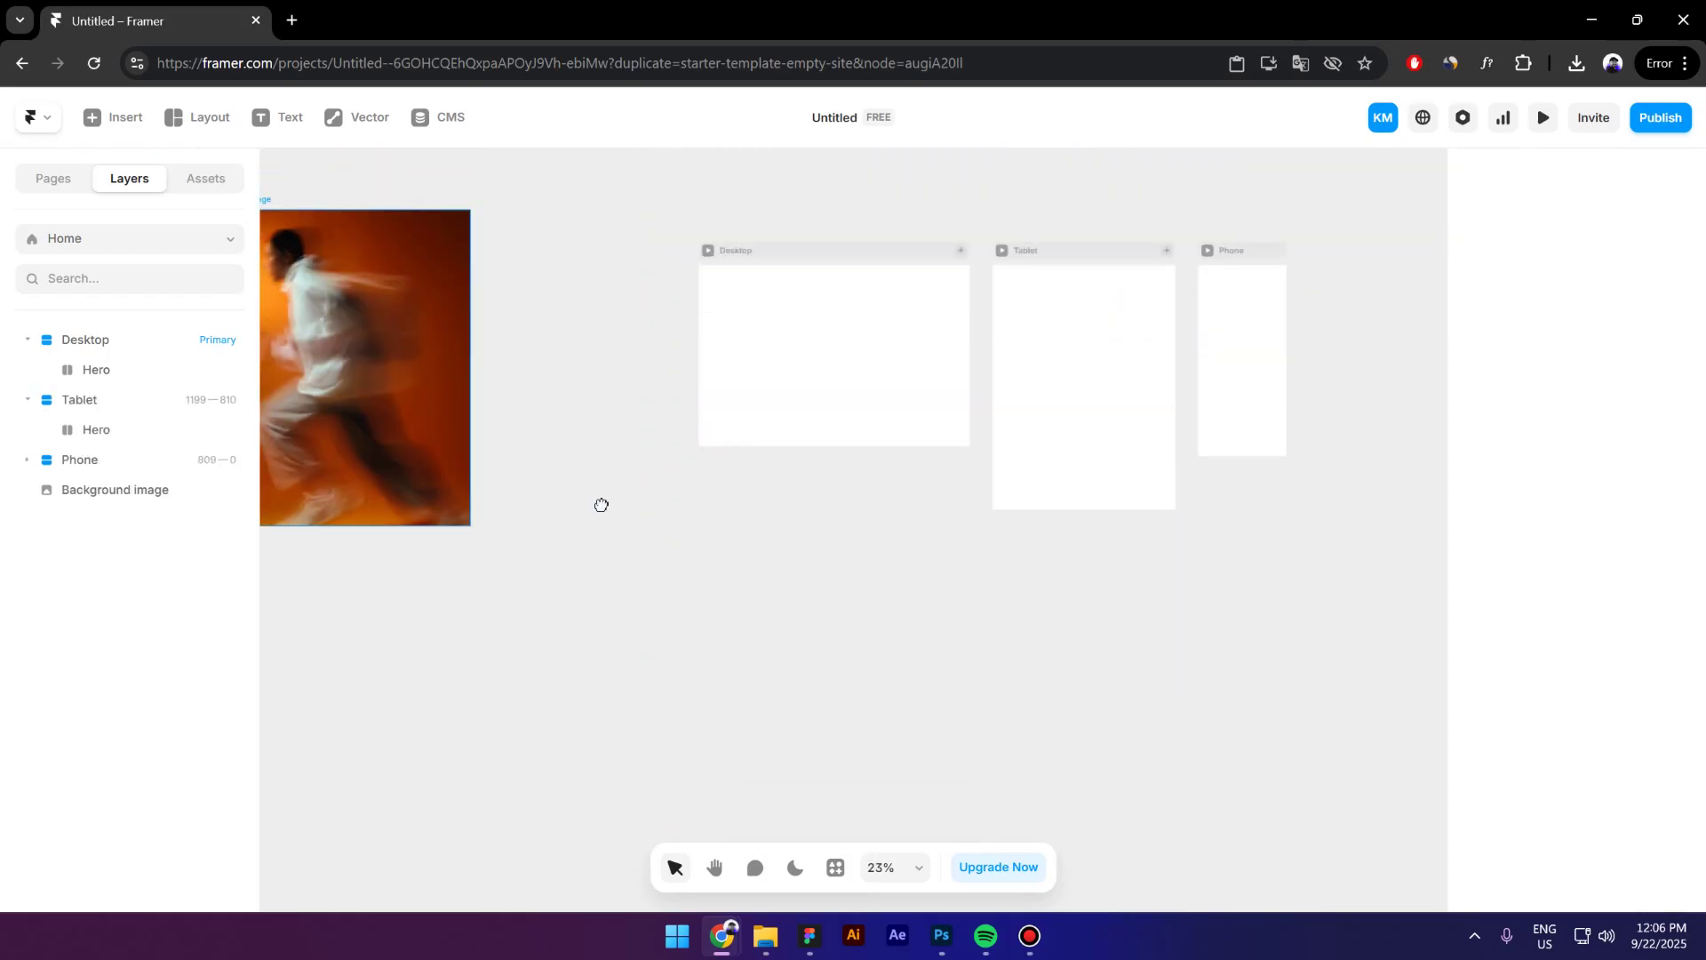
# Move the orange Background image from the canvas into the Desktop Hero frame.
pyautogui.hscroll(-3, 601, 505)
pyautogui.click(613, 450)
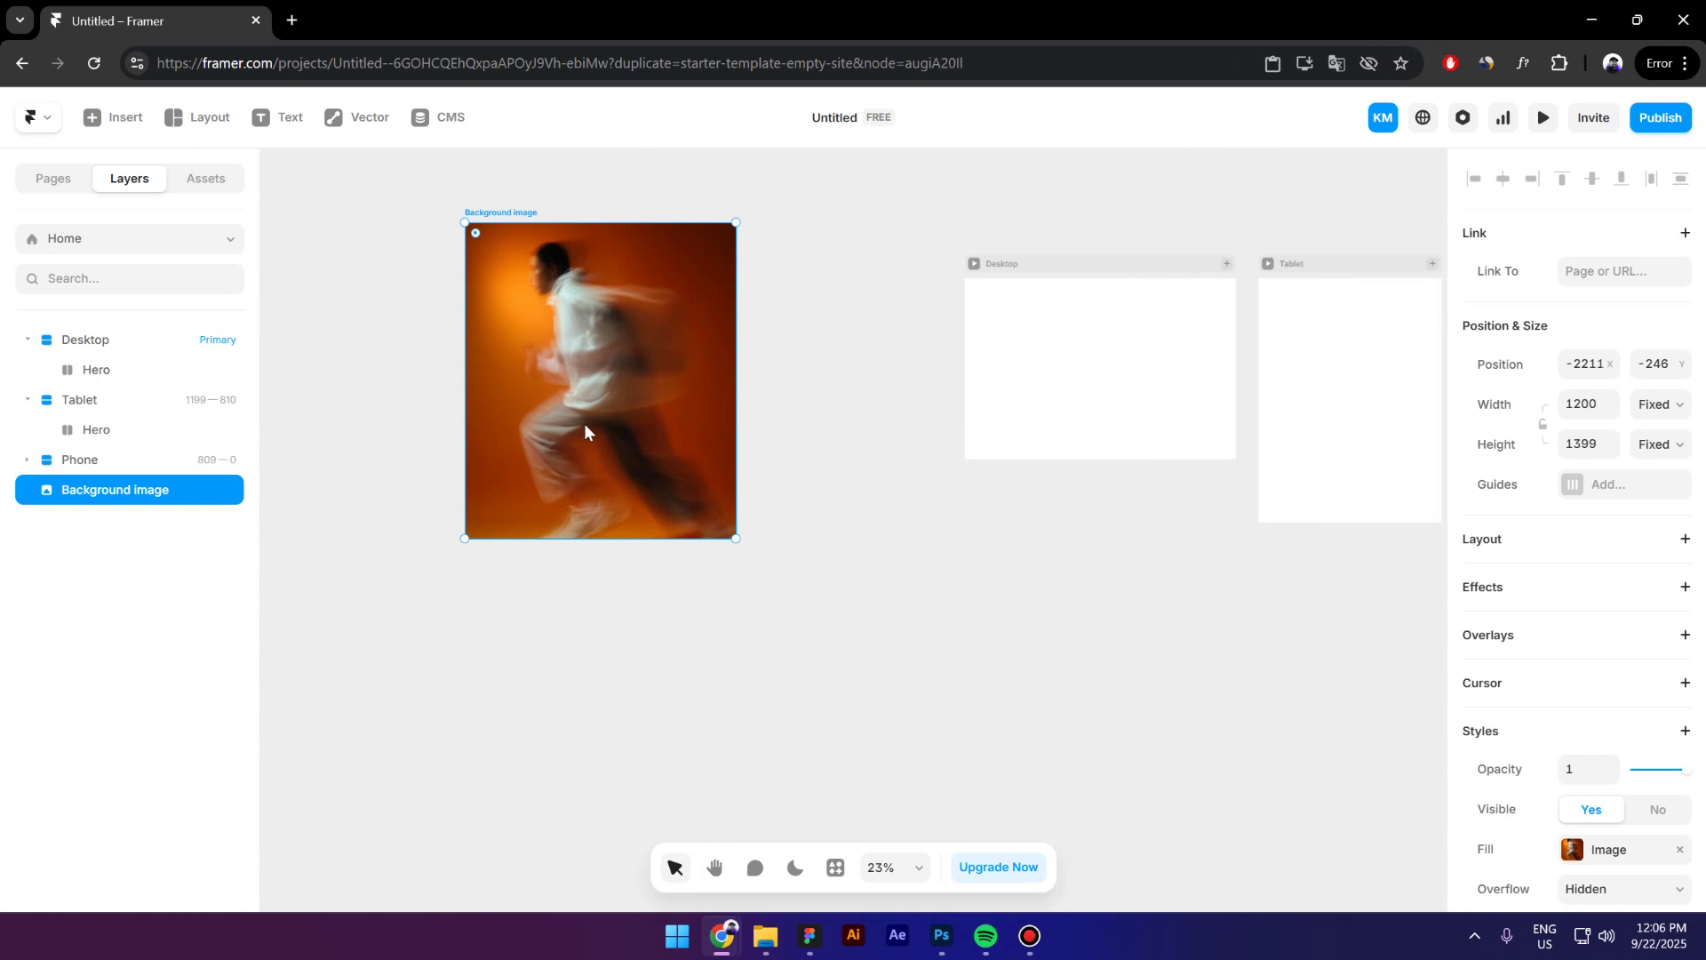
pyautogui.press('Delete')
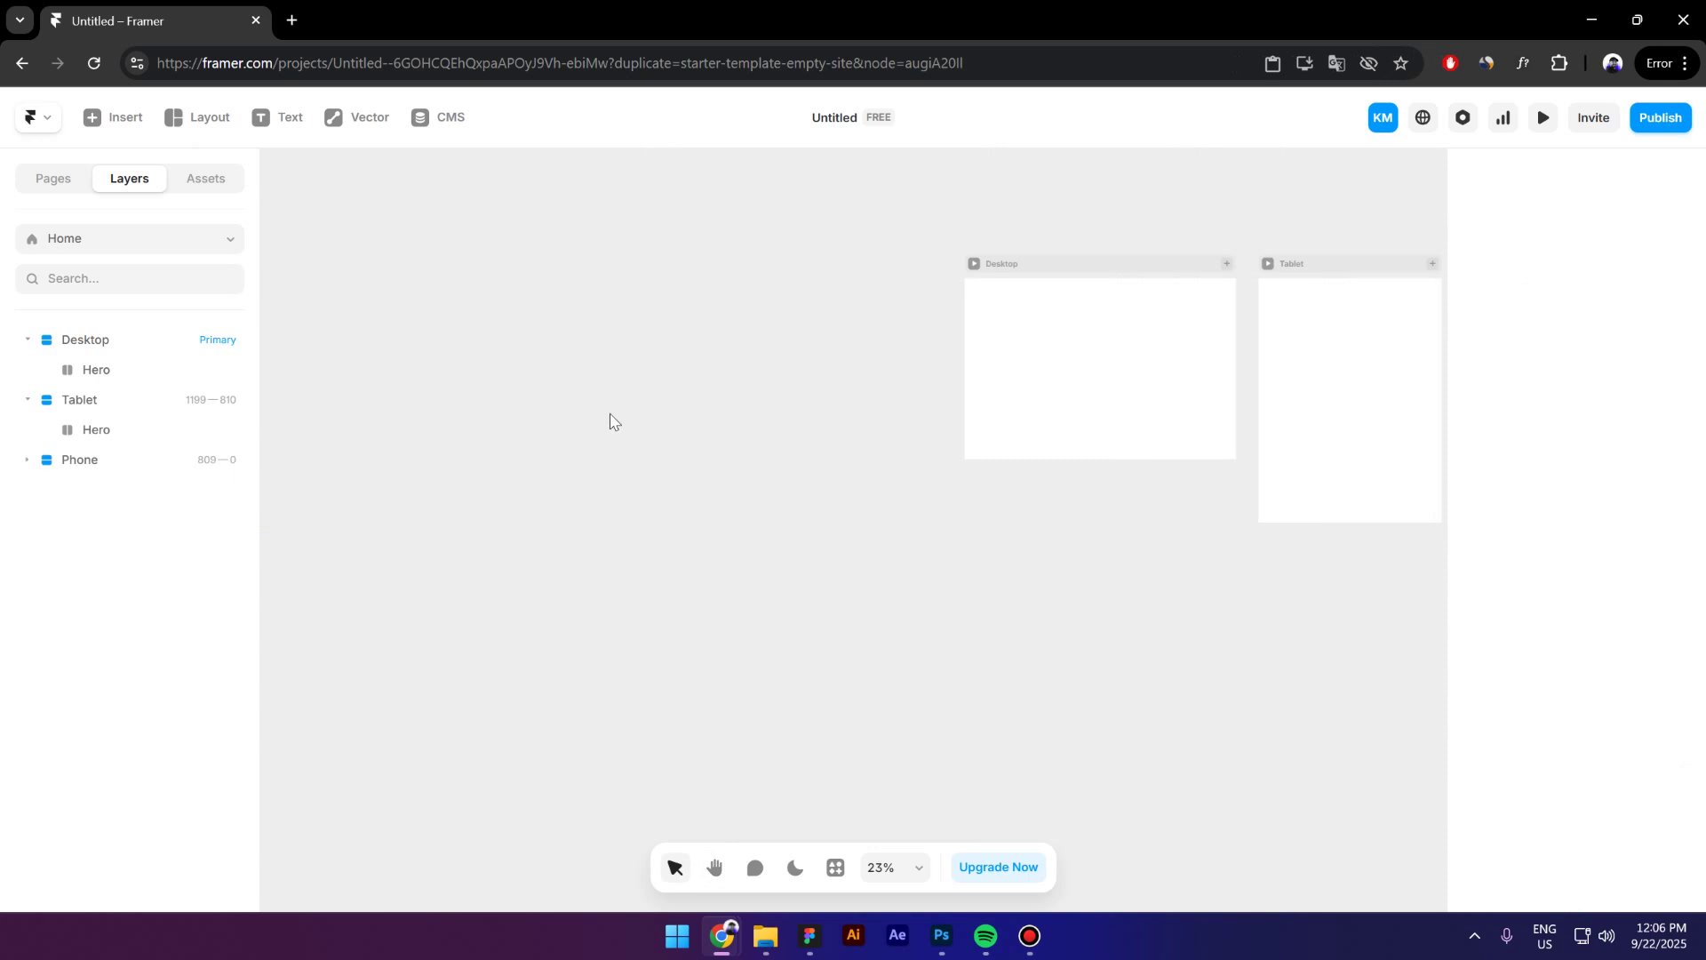
pyautogui.click(105, 373)
pyautogui.hotkey('ctrl', 'z')
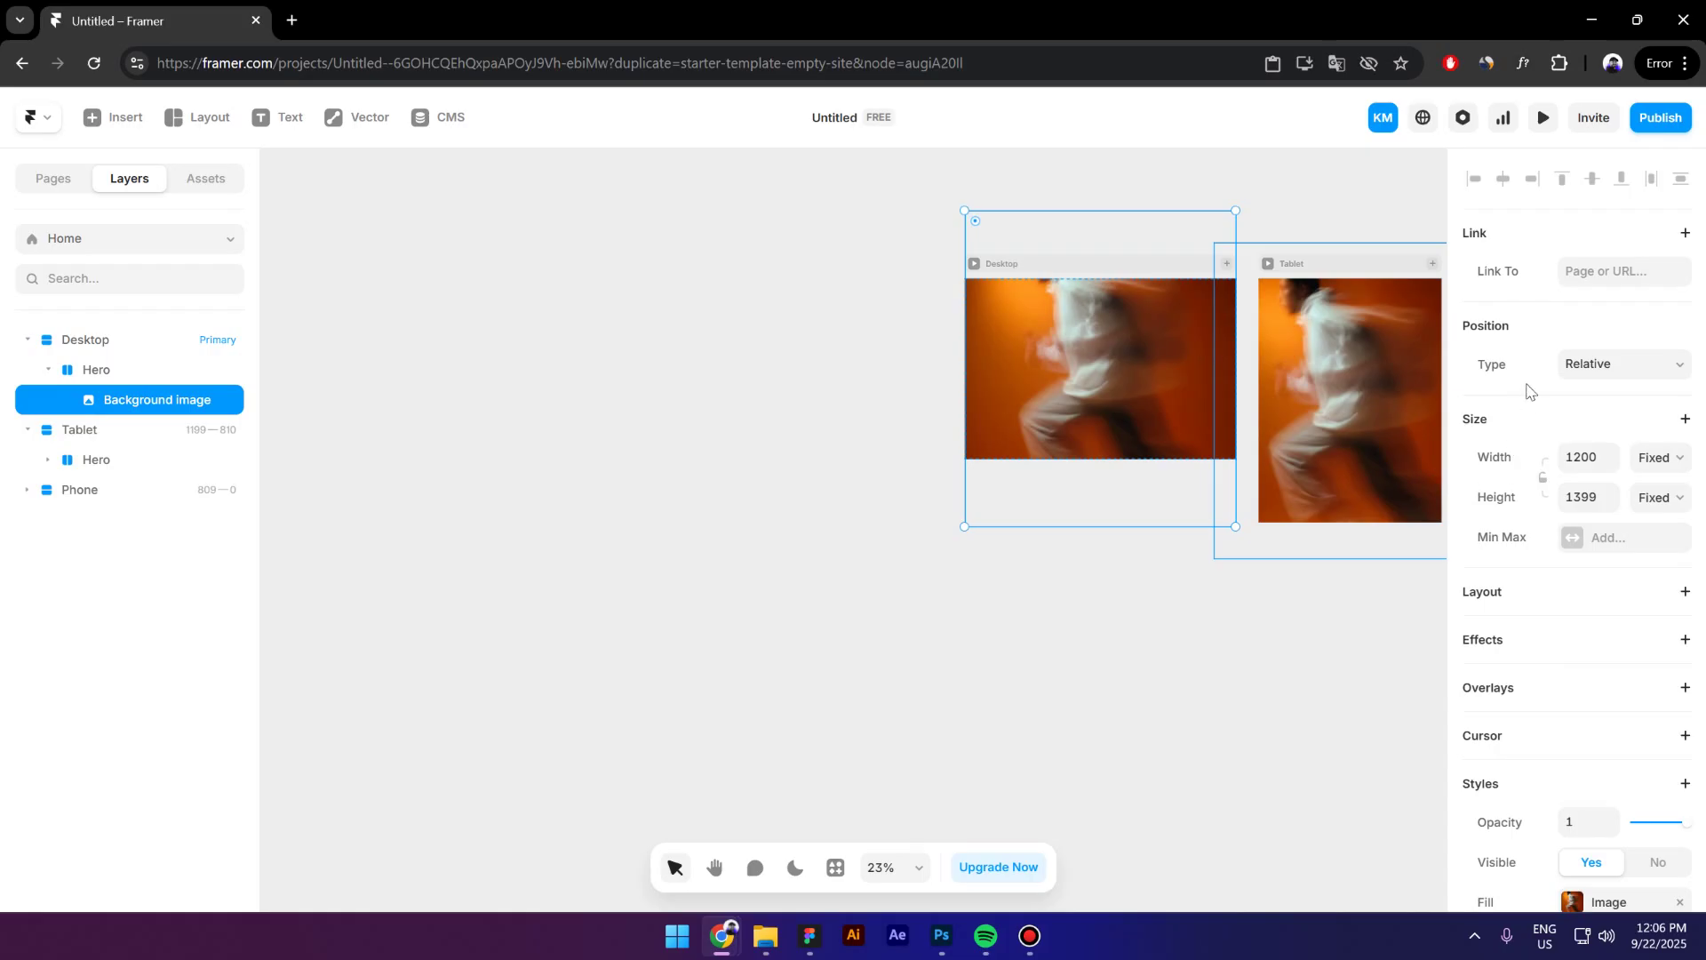
# Make the Background image absolutely positioned, top-aligned in Hero, with its bottom edge unpinned.
pyautogui.click(1614, 375)
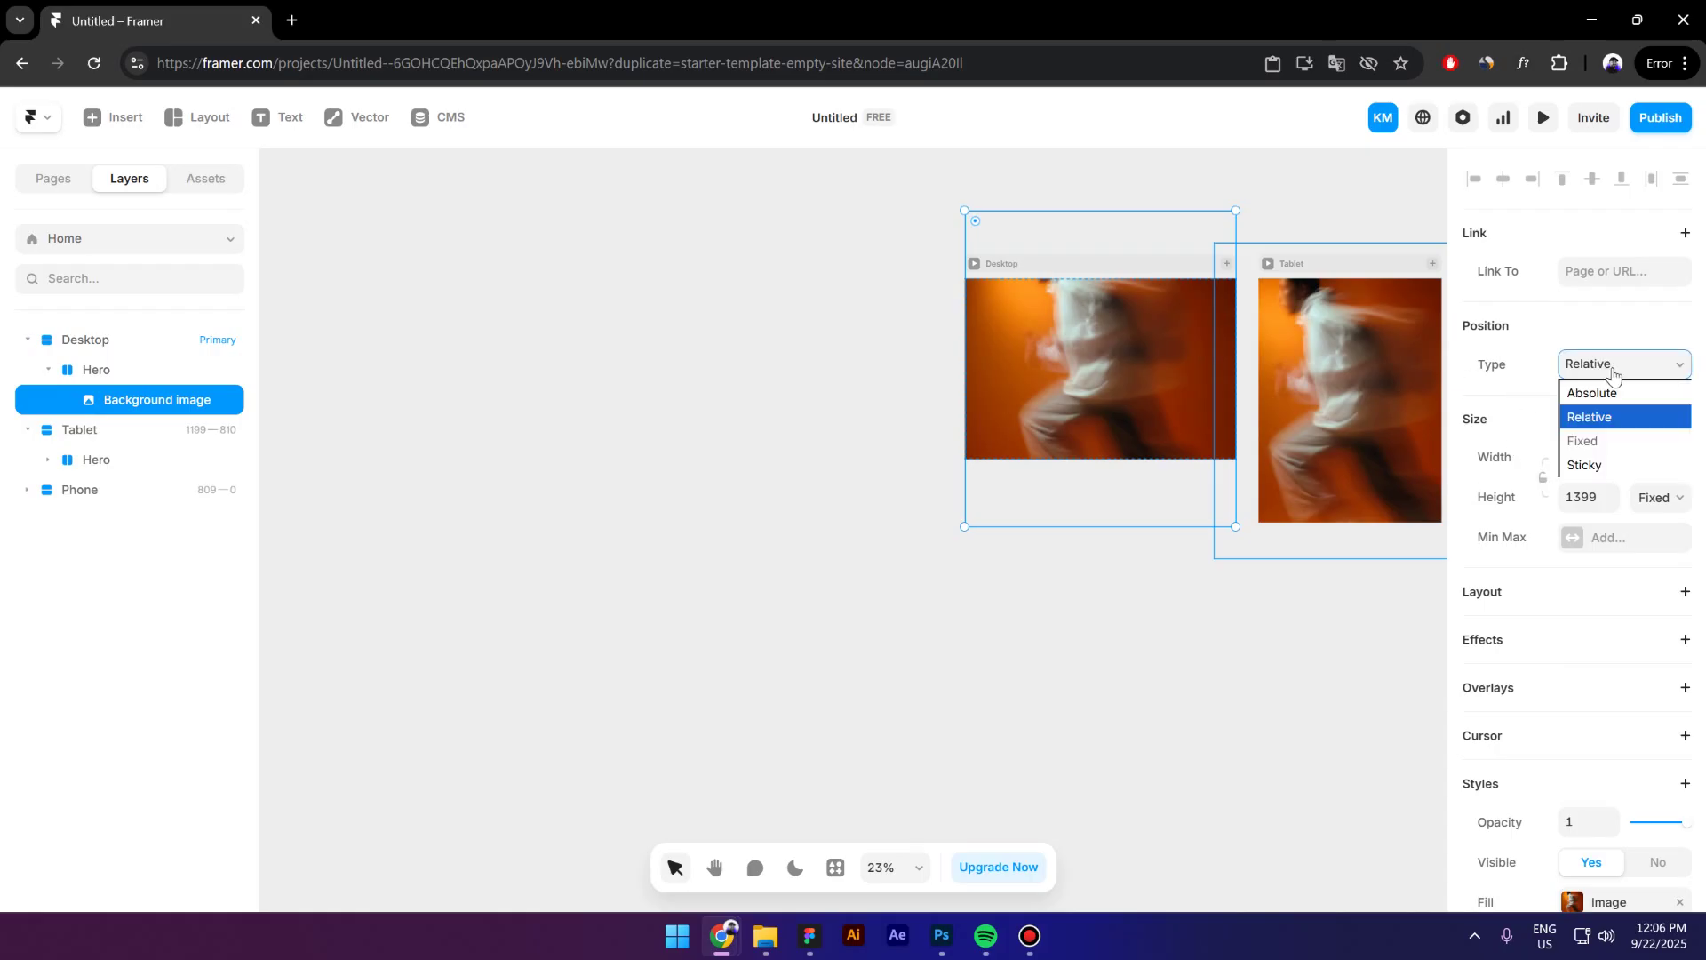
pyautogui.click(1605, 393)
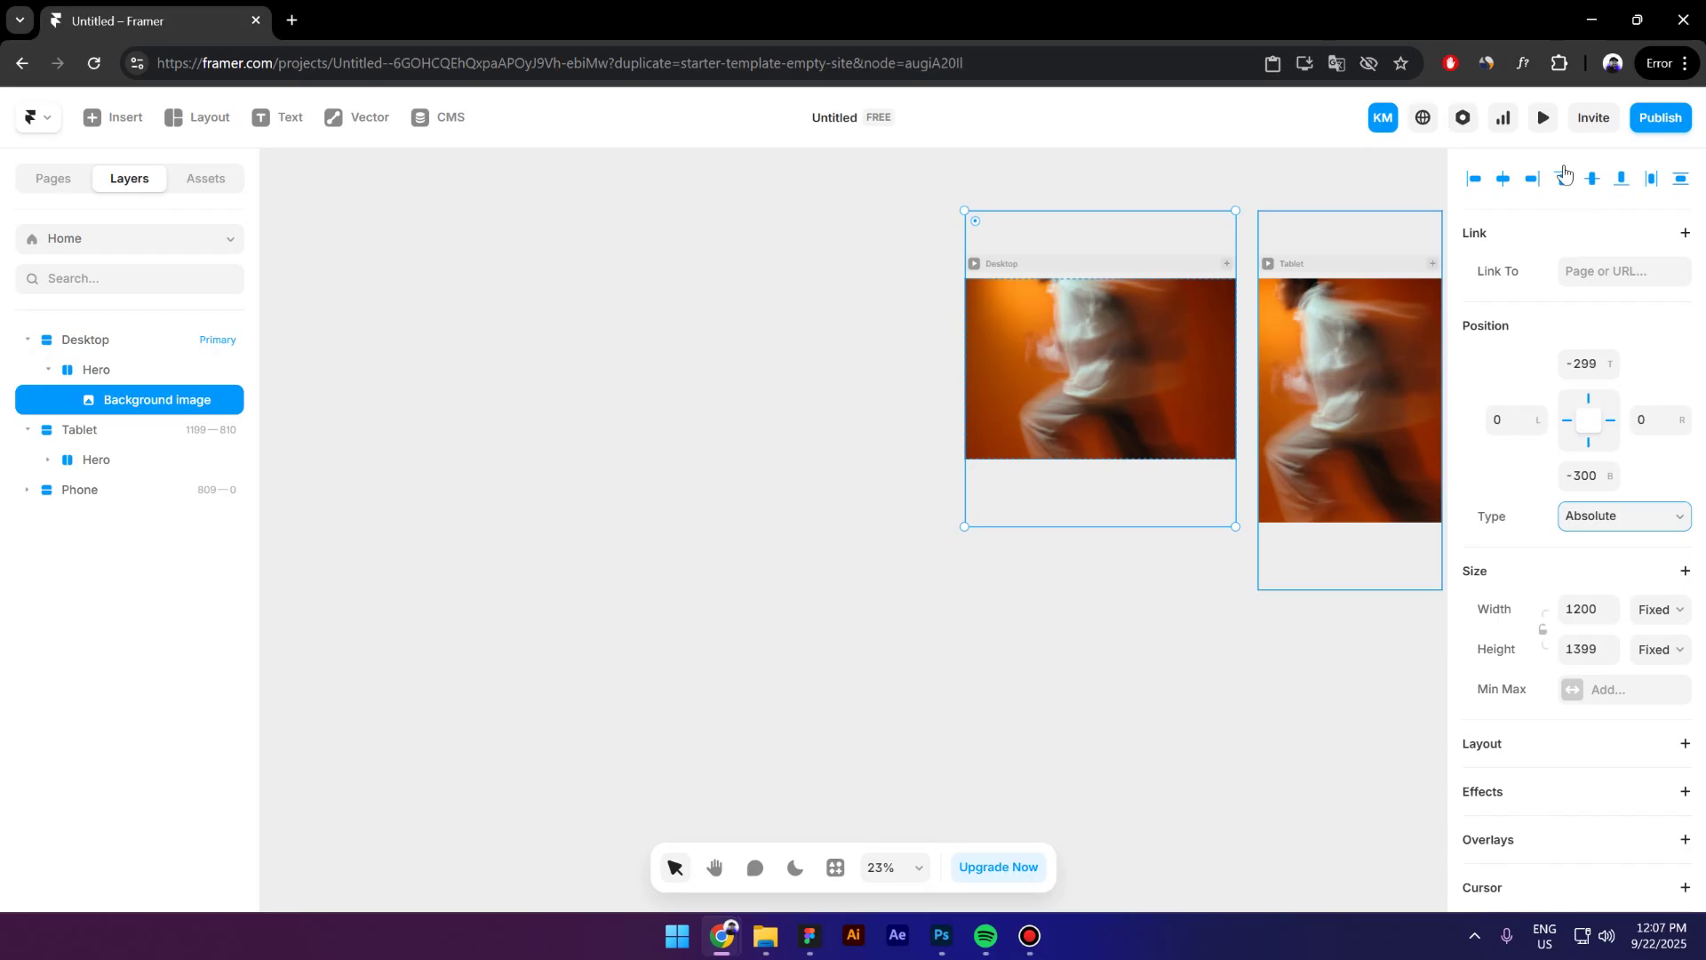
pyautogui.click(1563, 181)
pyautogui.scroll(3, 1185, 369)
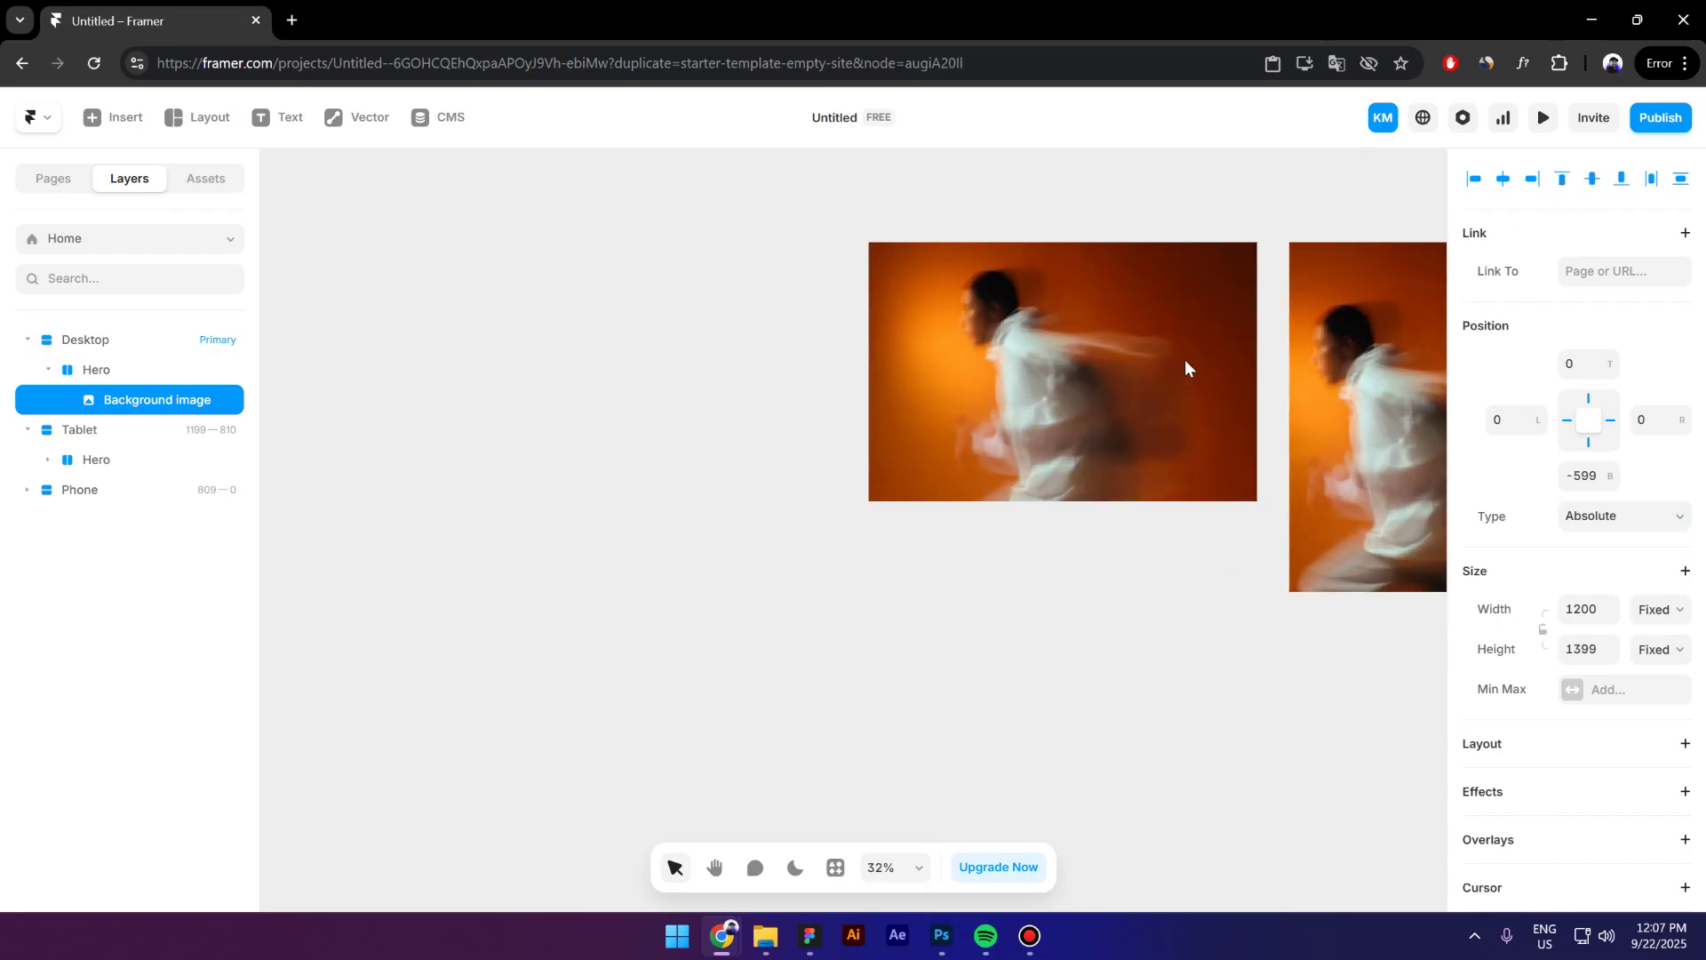
pyautogui.scroll(1, 1182, 371)
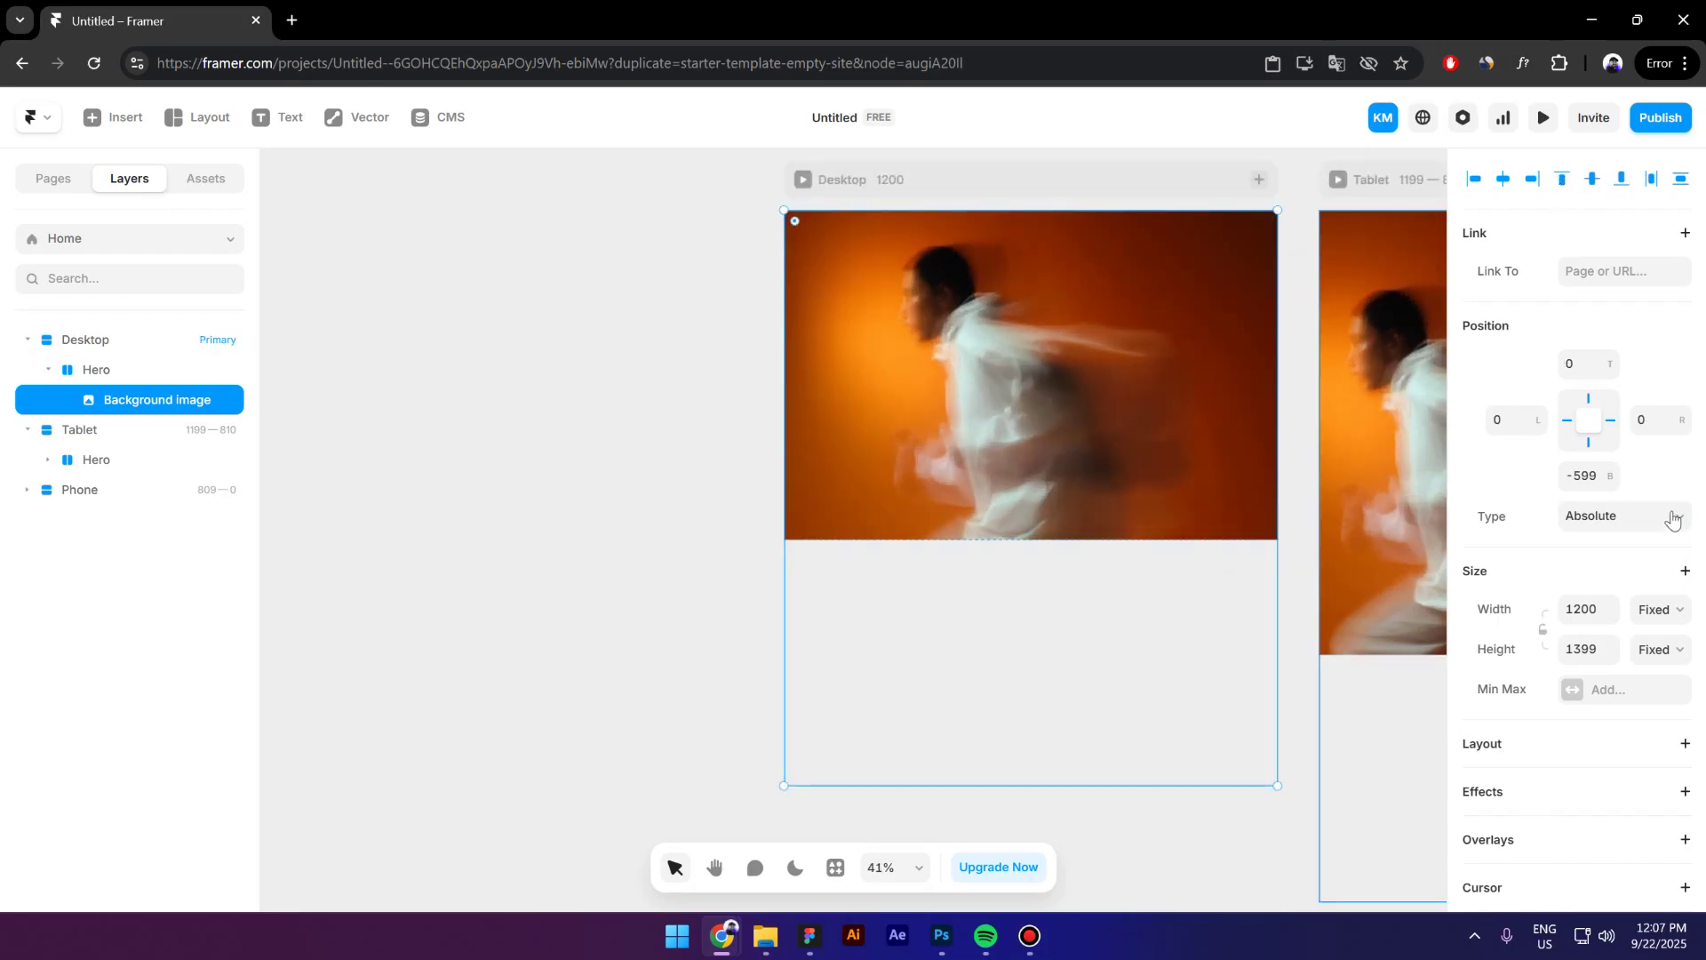
pyautogui.click(1589, 443)
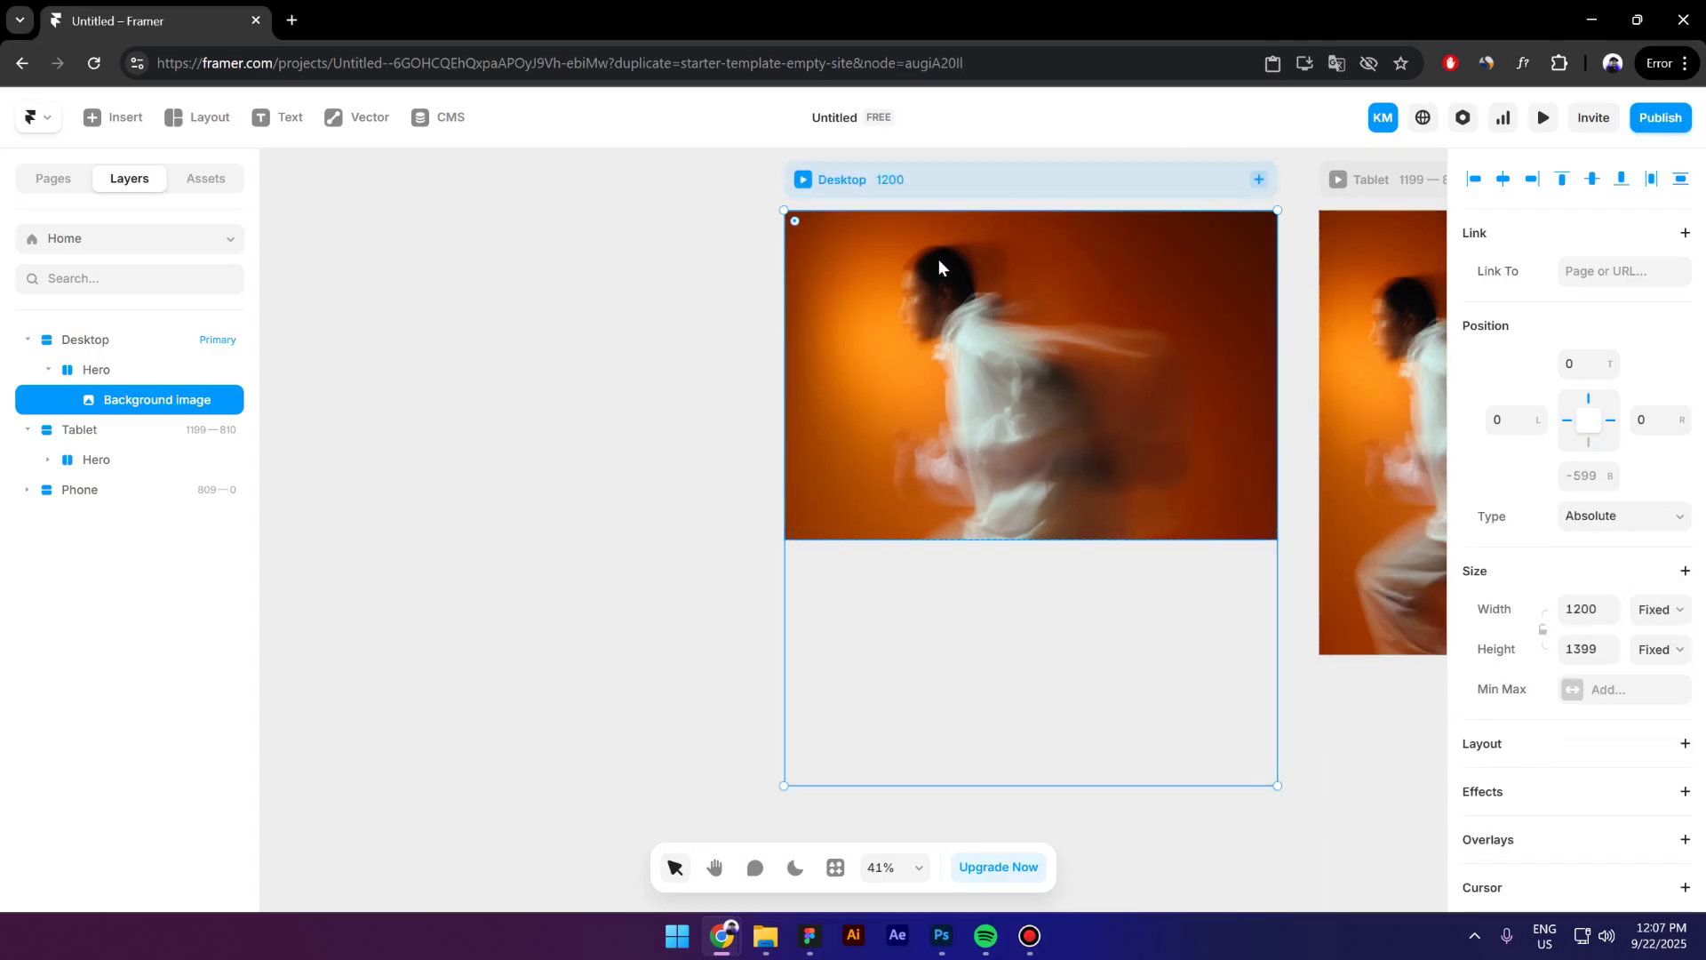
pyautogui.hotkey('shift', '2')
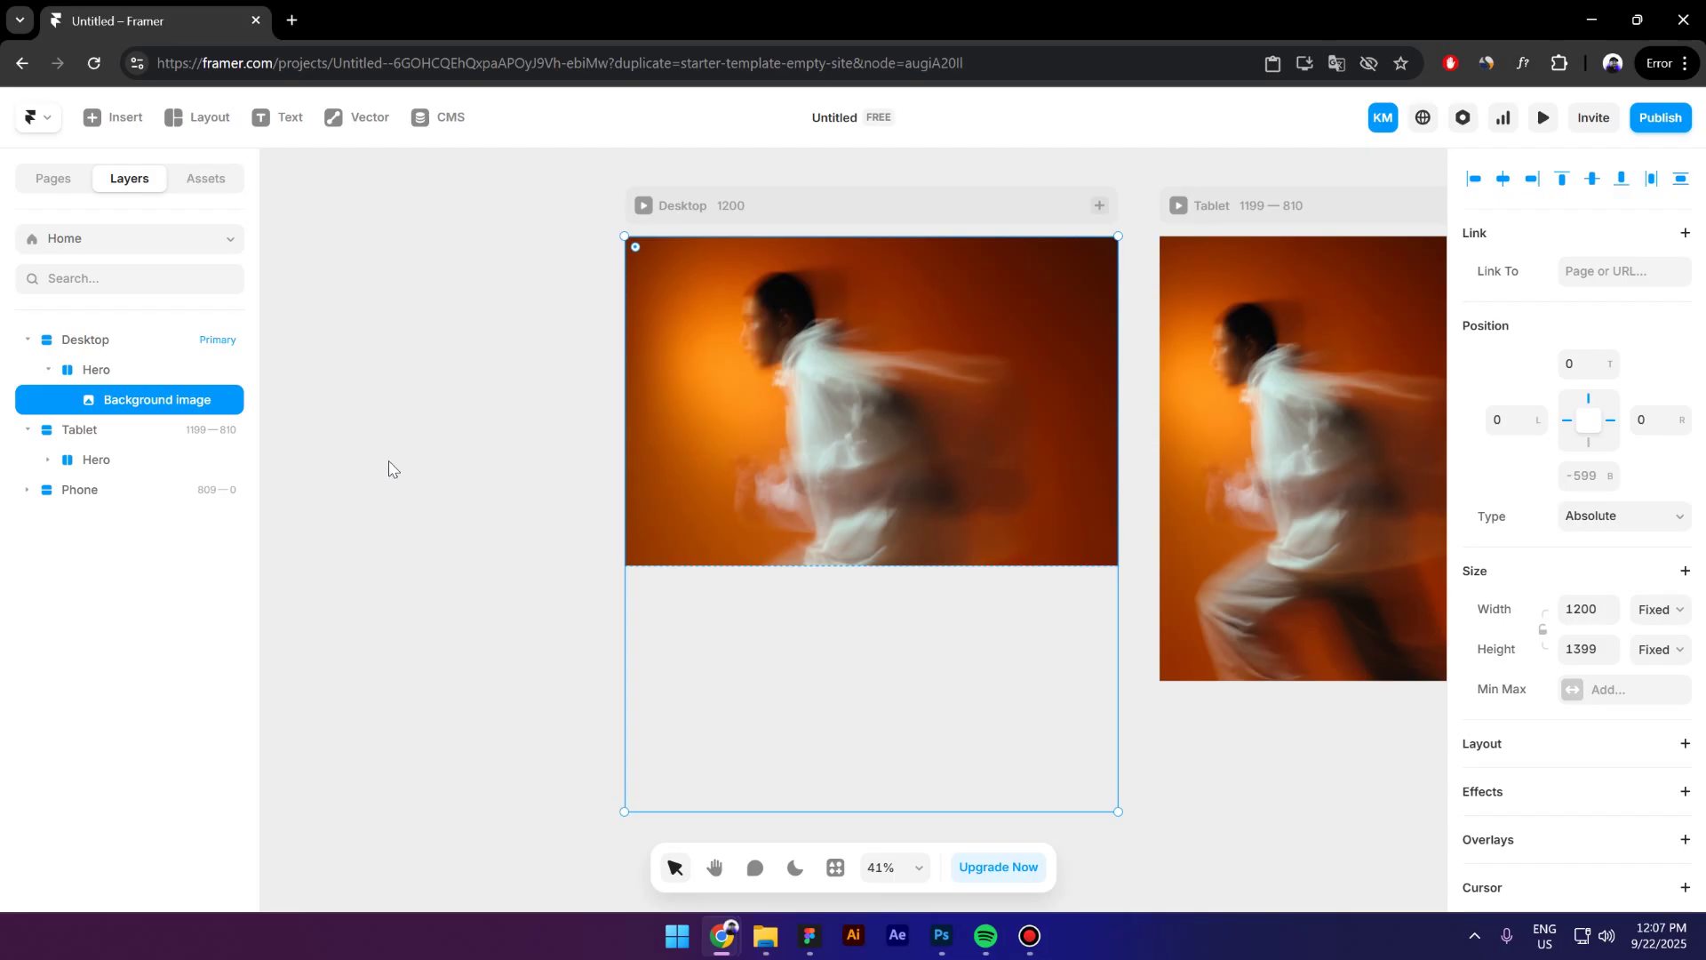
pyautogui.click(396, 465)
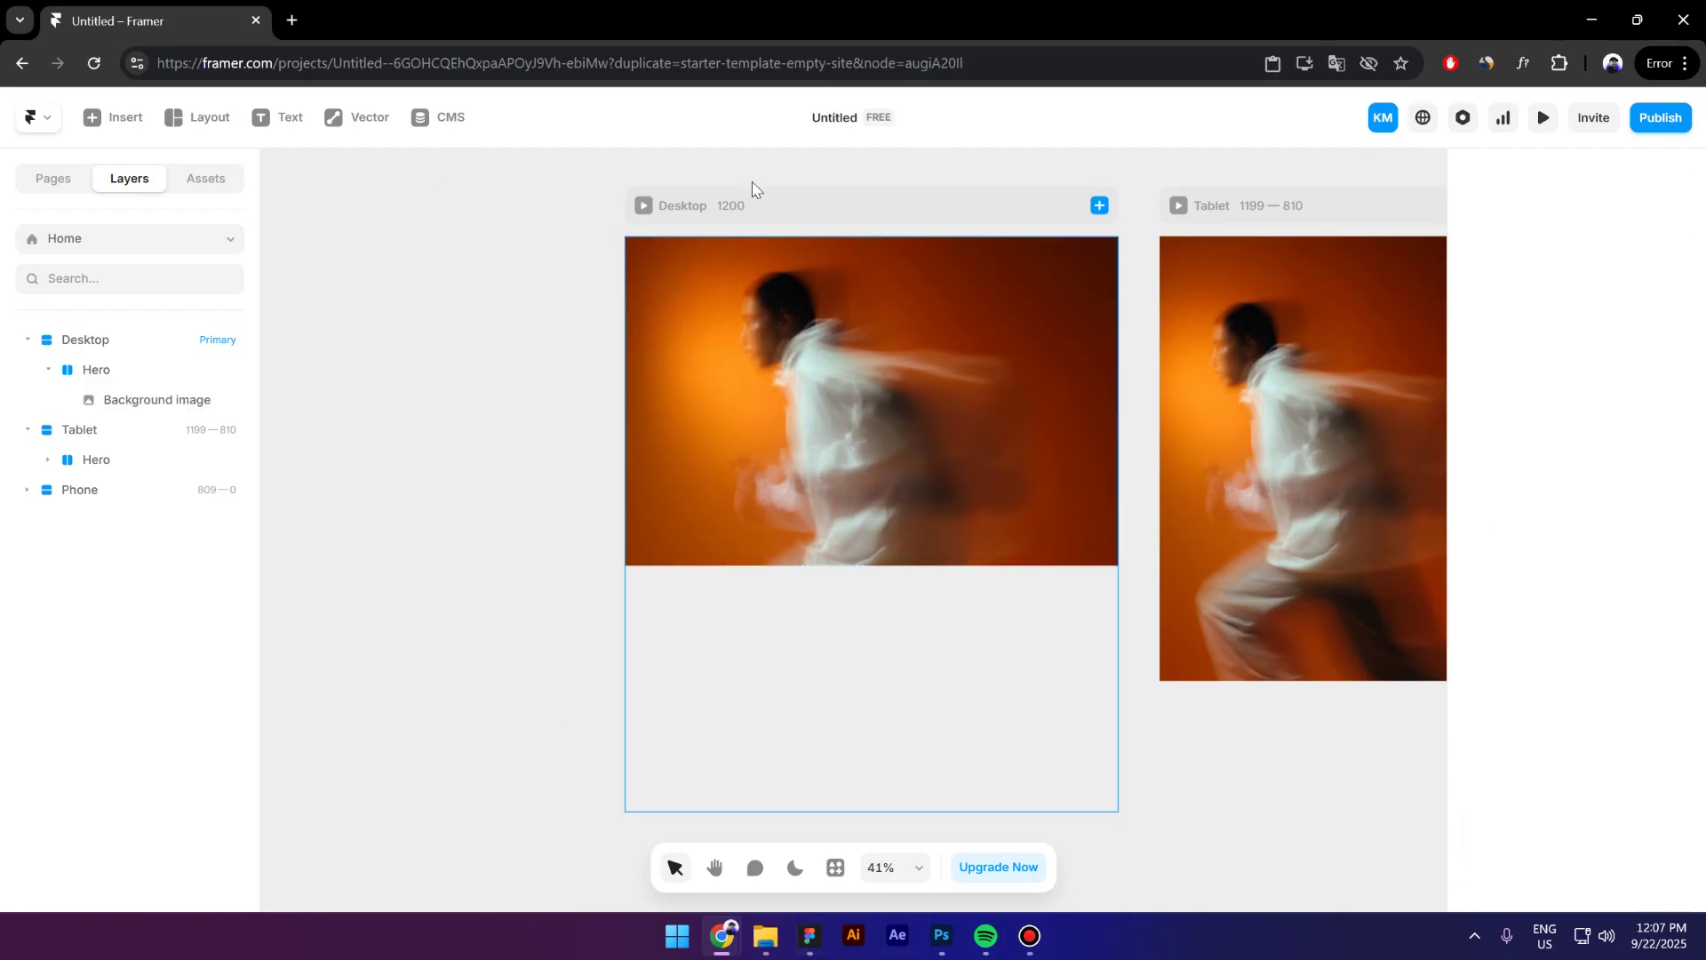
pyautogui.click(802, 939)
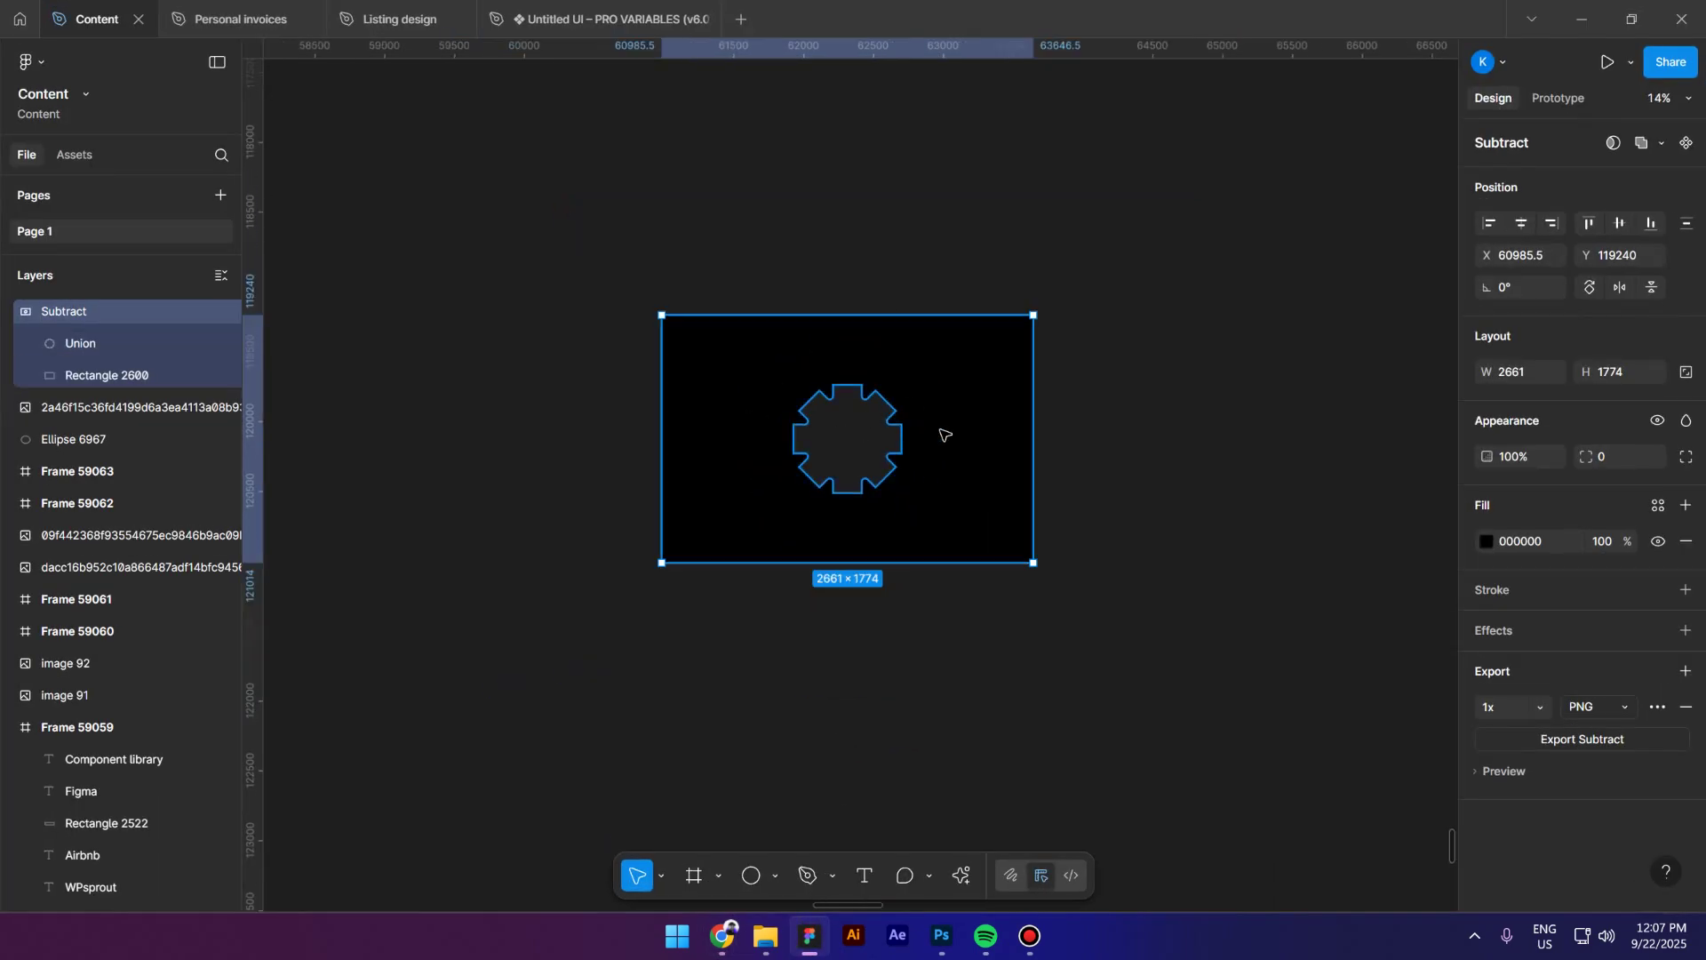
# Replace the old Subtract shape with a new 1200×800 rectangle.
pyautogui.press('Delete')
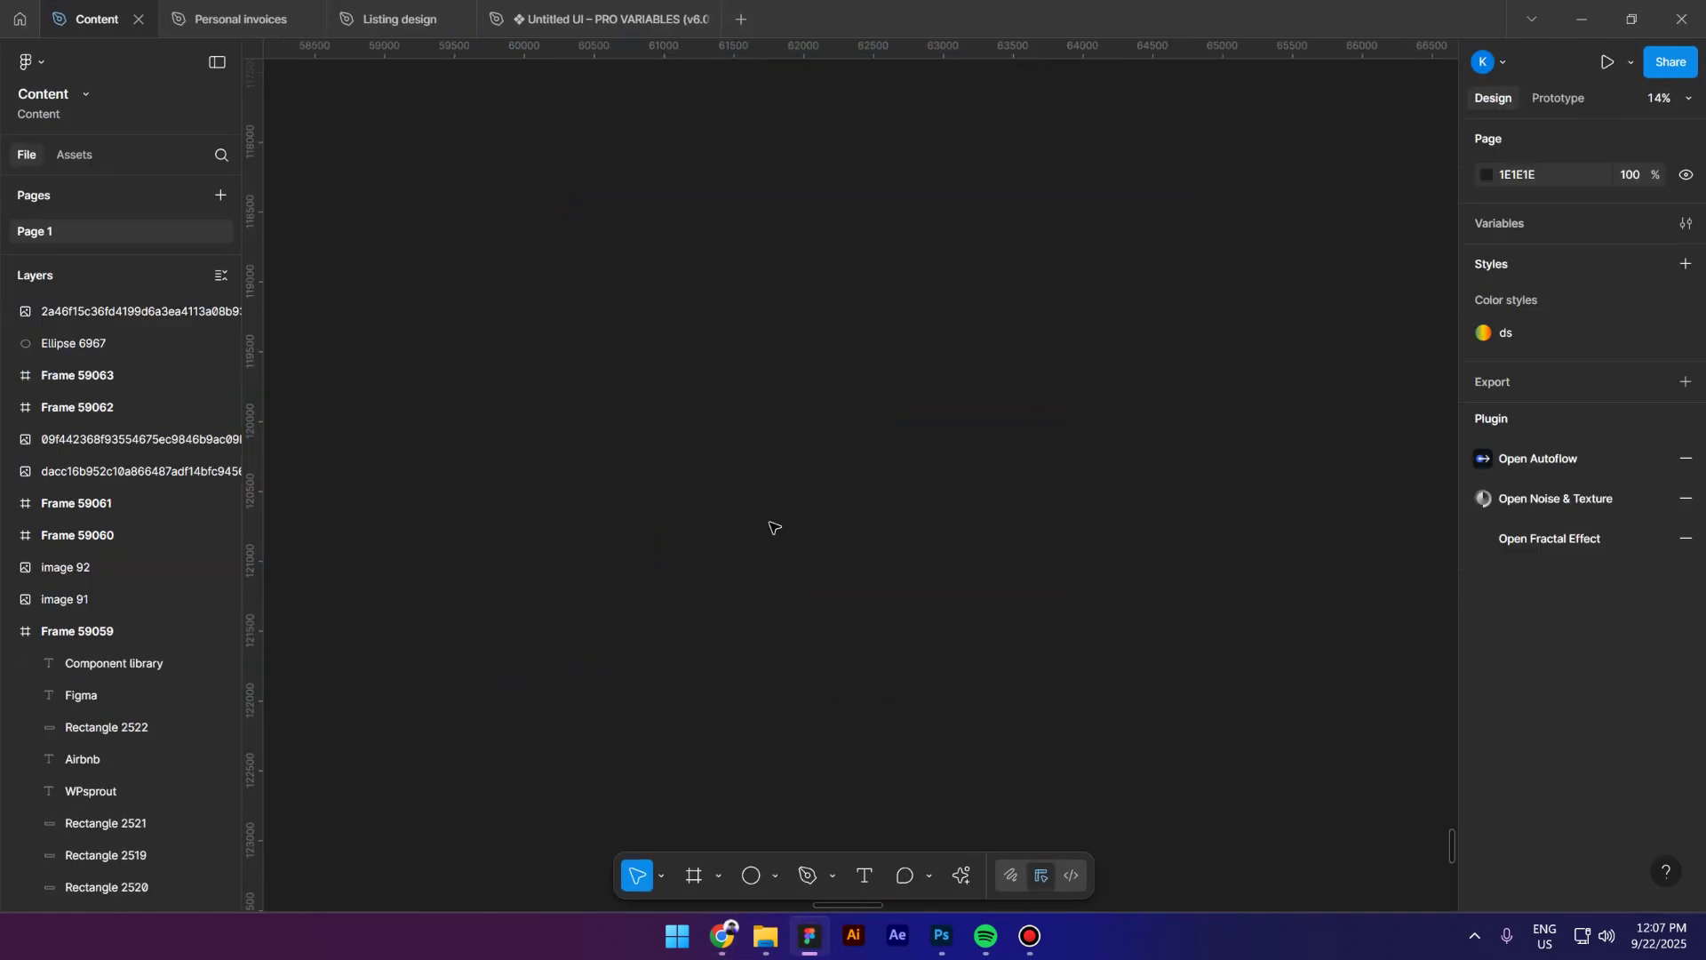
pyautogui.click(776, 874)
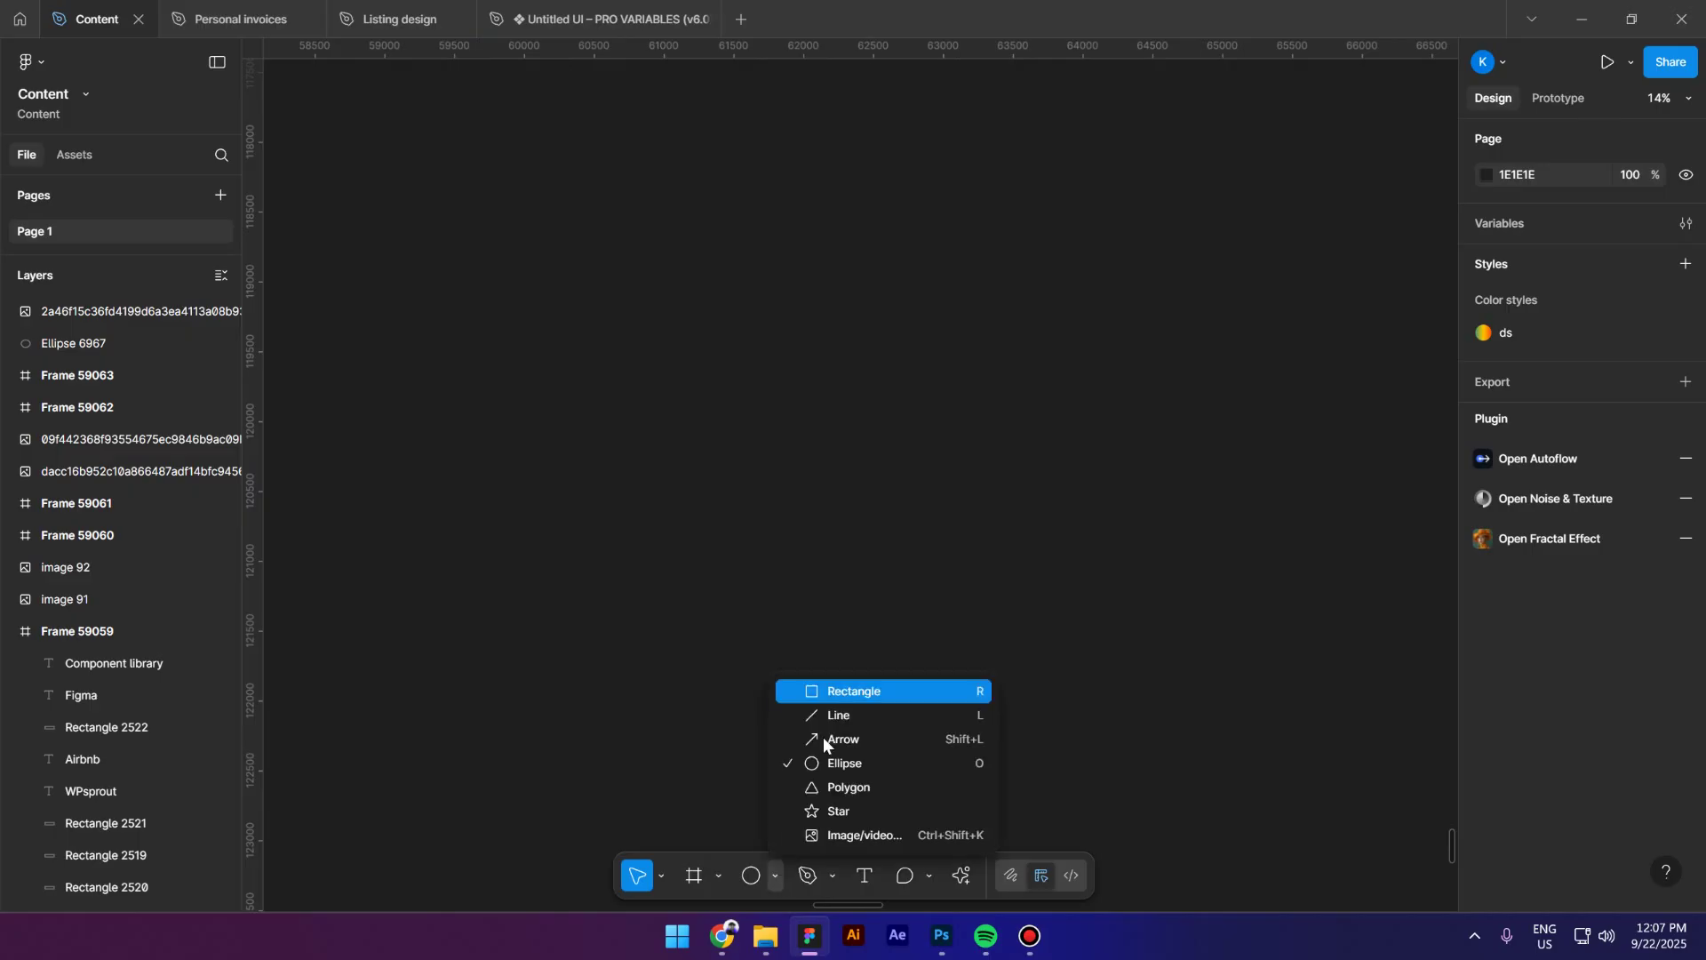
pyautogui.click(860, 693)
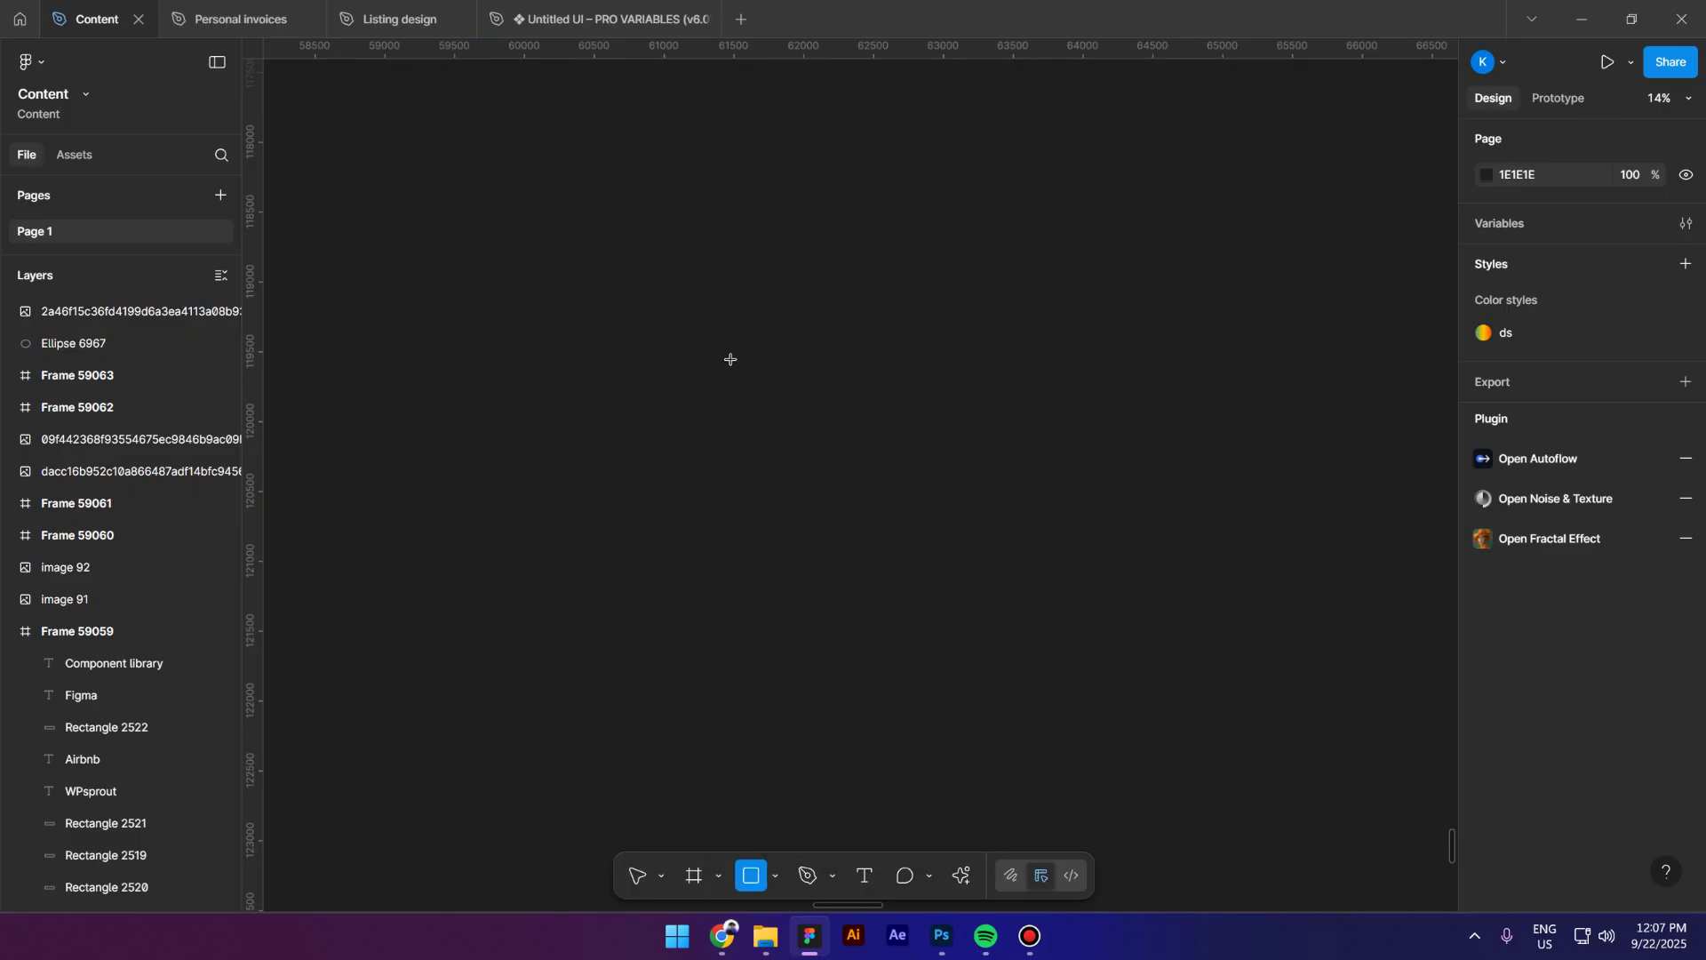
pyautogui.moveTo(726, 351)
pyautogui.mouseDown()
pyautogui.moveTo(1170, 613)
pyautogui.moveTo(1193, 649)
pyautogui.mouseUp()
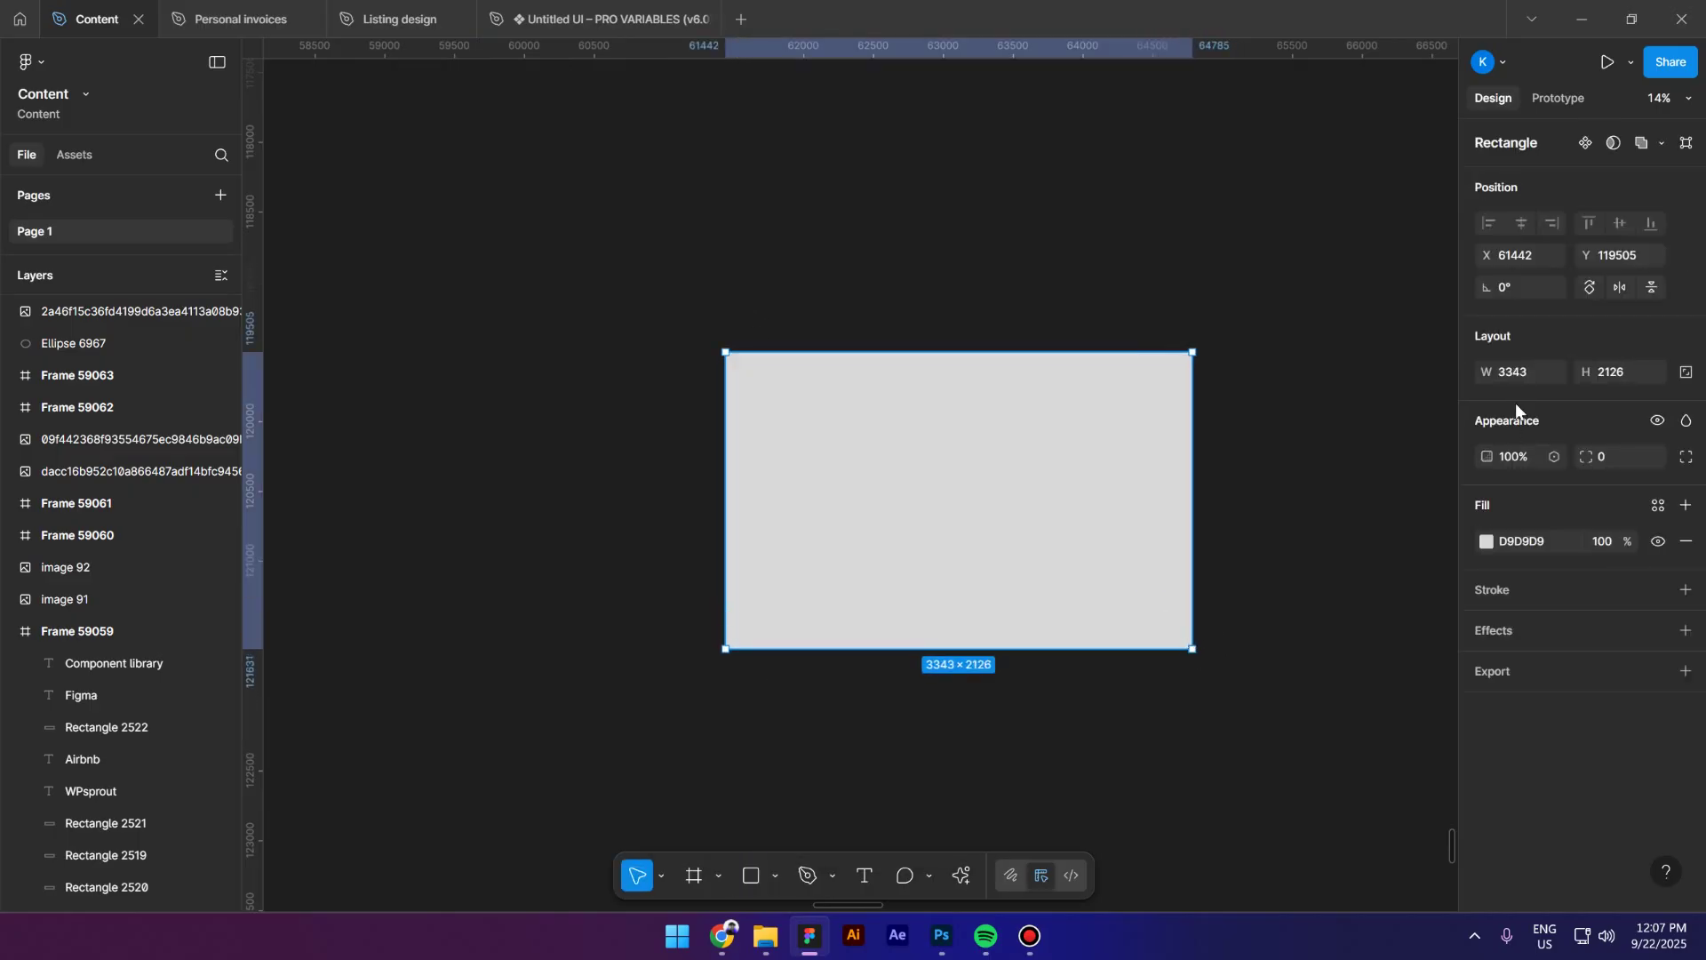
pyautogui.click(1507, 379)
pyautogui.write('1200')
pyautogui.press('Tab')
pyautogui.write('800')
pyautogui.press('Return')
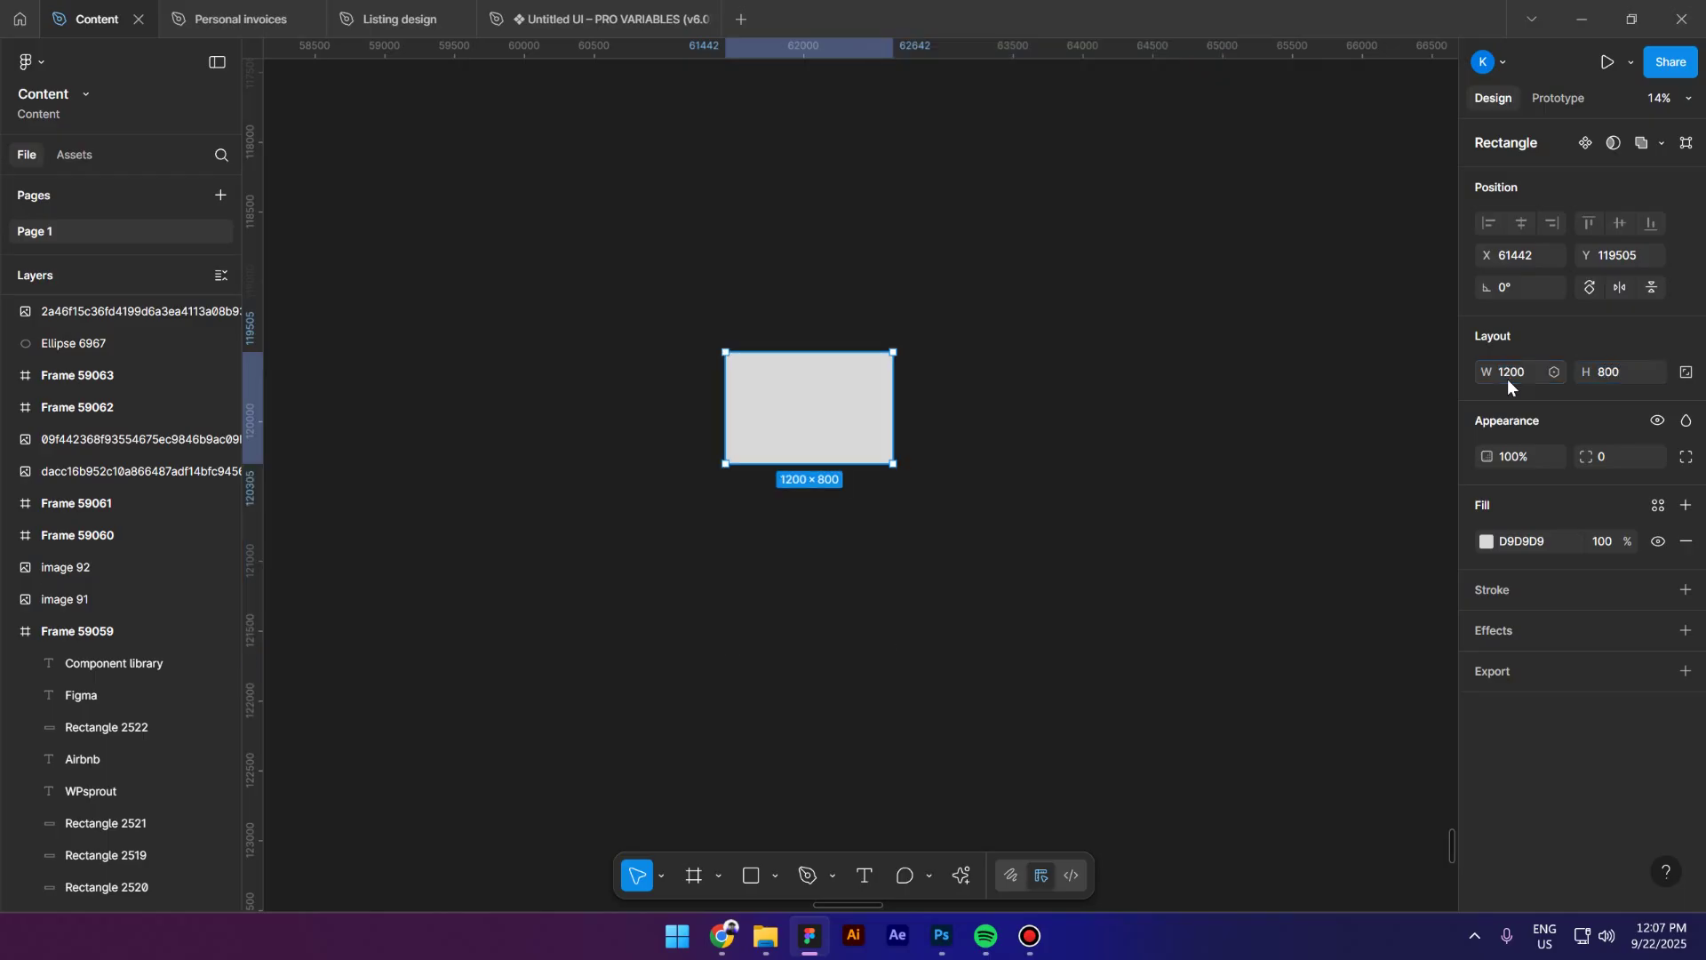
# Resize the rectangle into a 3000×3000 square.
pyautogui.moveTo(893, 426); pyautogui.dragTo(1066, 426)
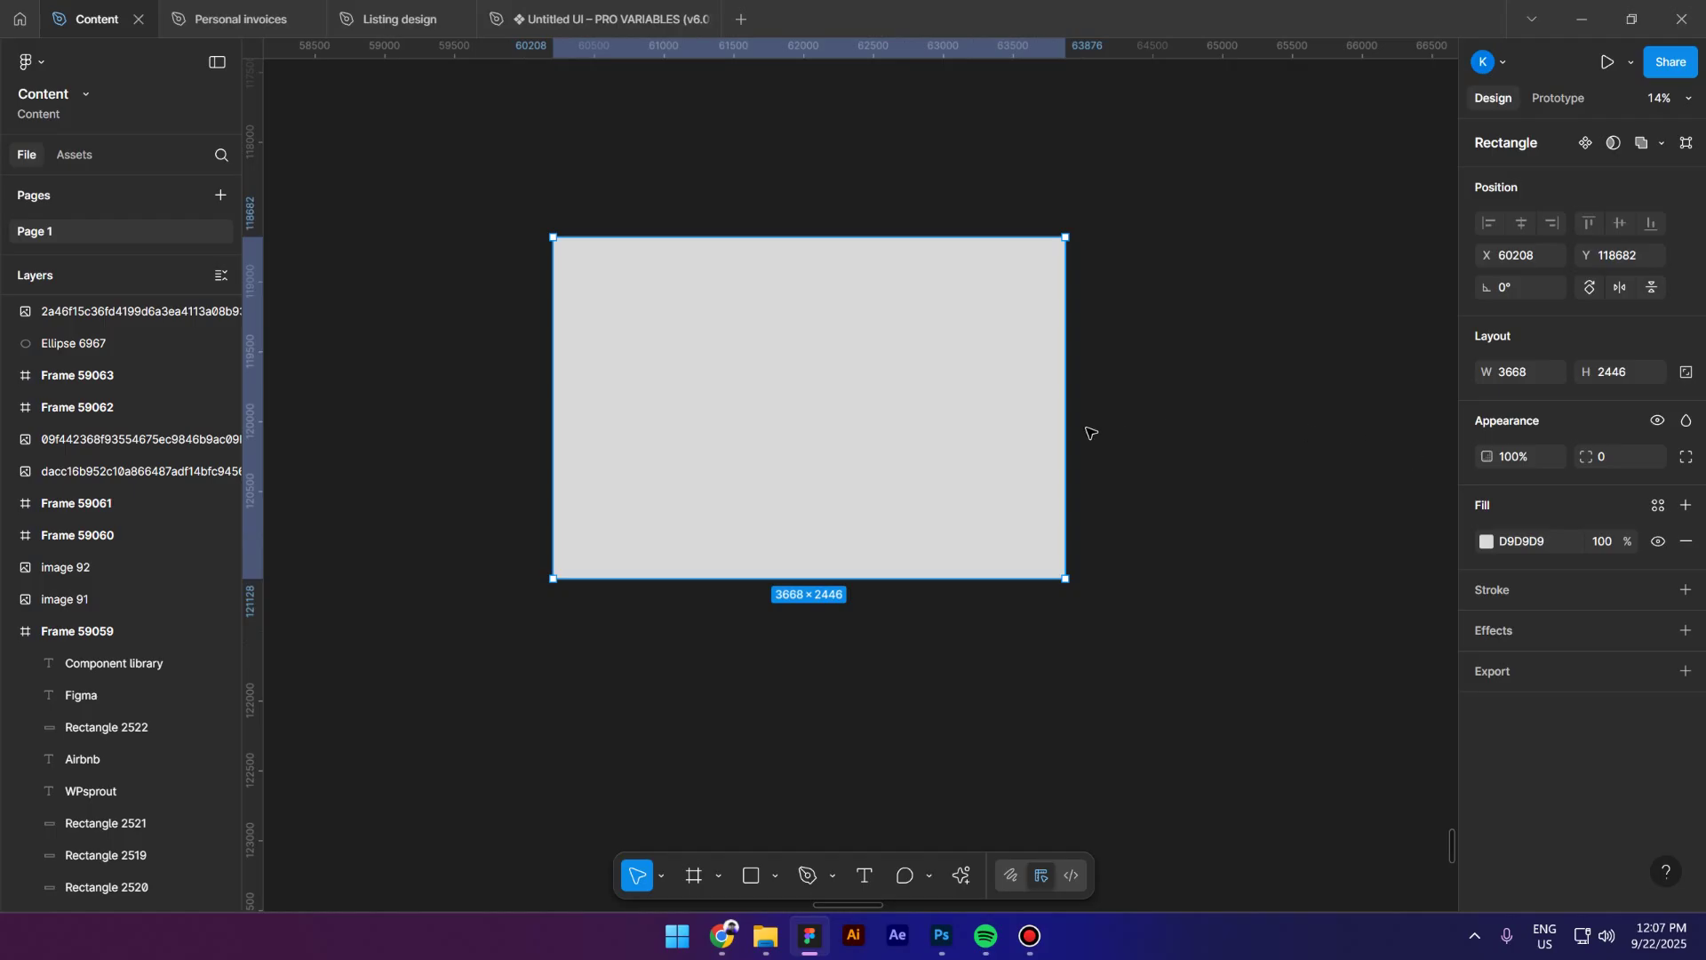
pyautogui.moveTo(860, 588); pyautogui.dragTo(862, 695)
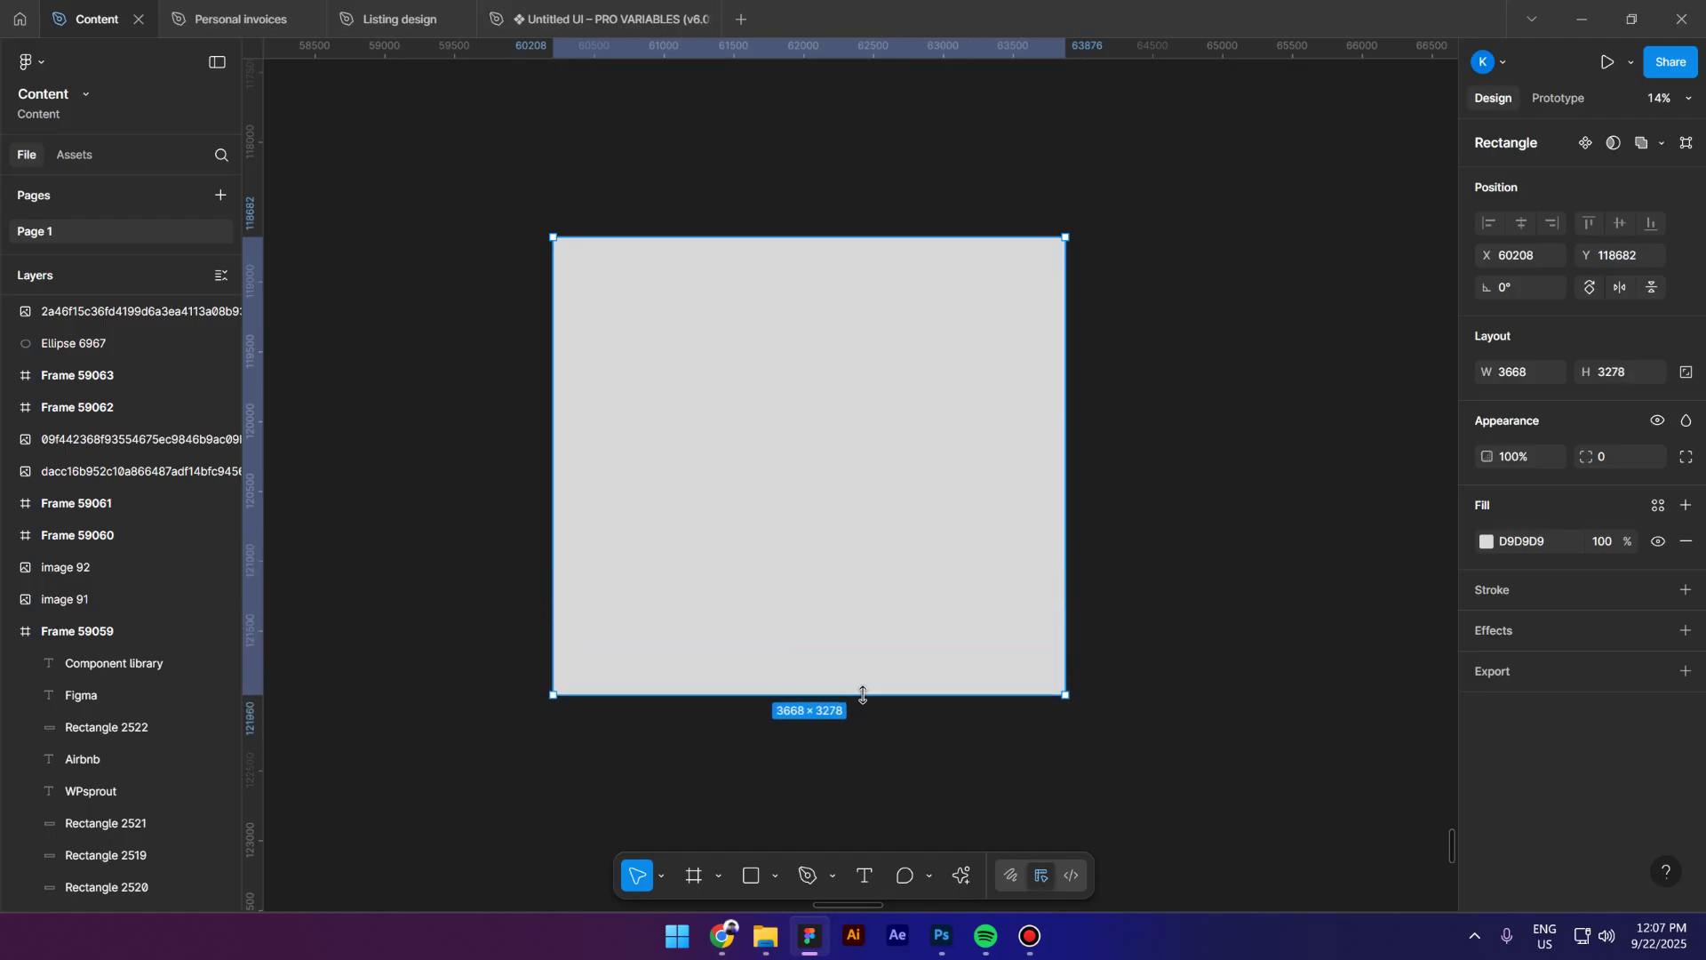
pyautogui.click(1498, 376)
pyautogui.write('3000')
pyautogui.press('Tab')
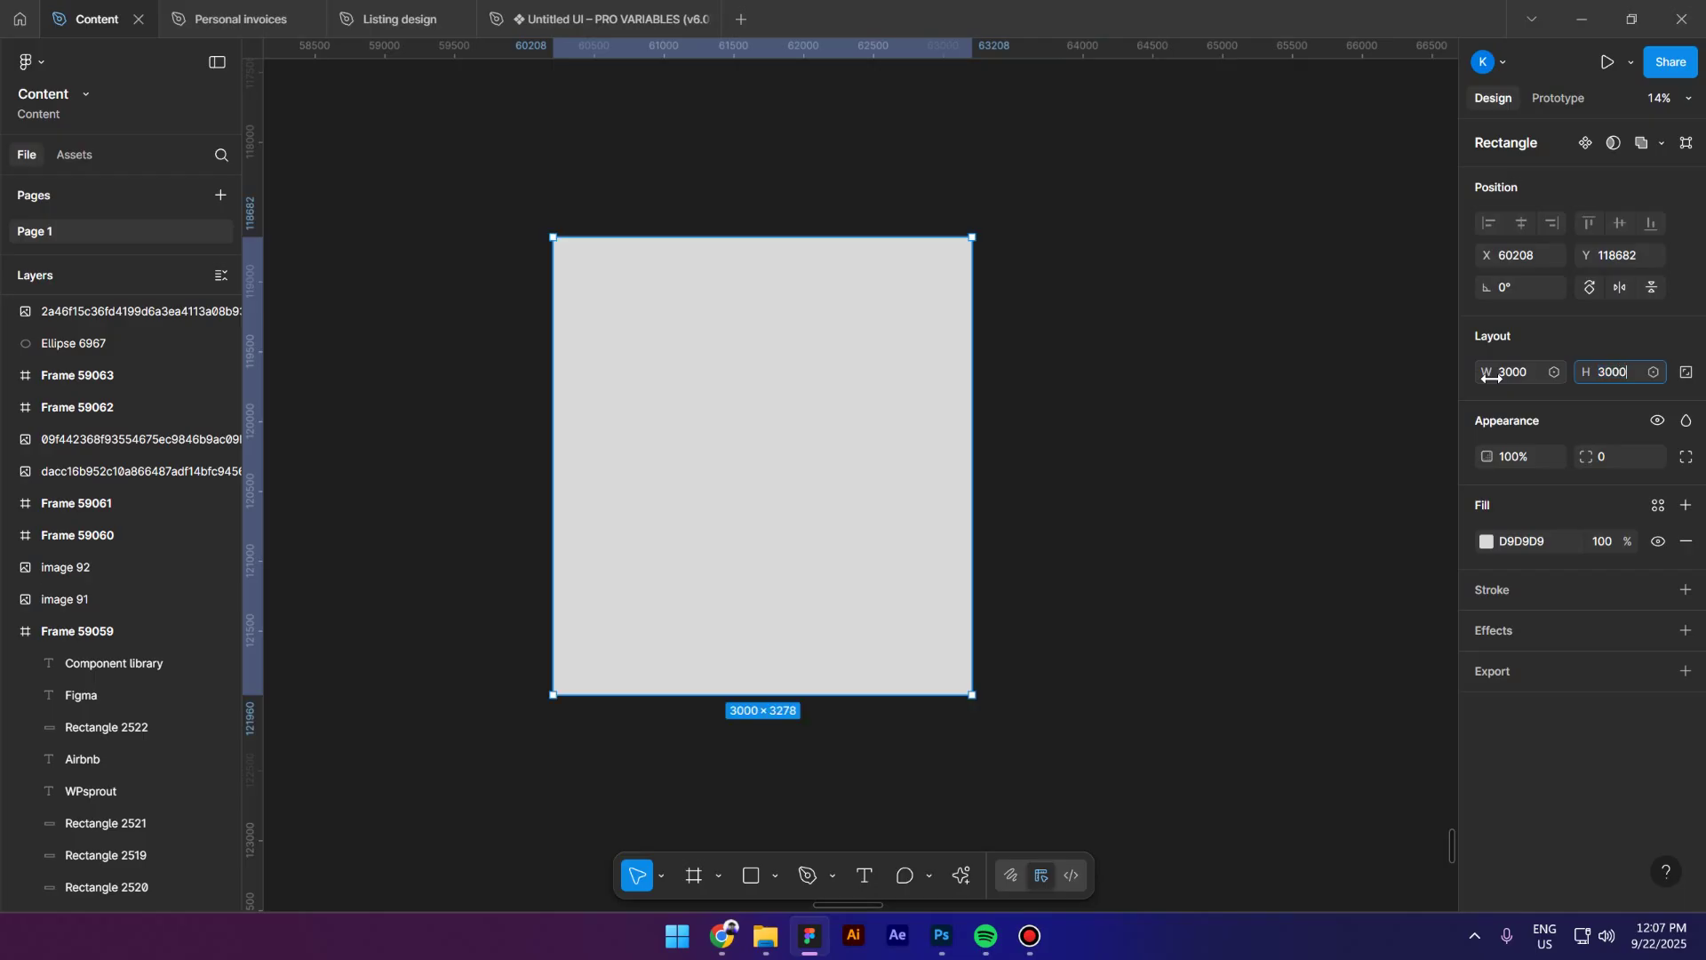
pyautogui.press('Return')
# Draw a tall bar beside the square and duplicate it into crossed copies rotated by 45°.
pyautogui.click(1142, 704)
pyautogui.scroll(1, 609, 578)
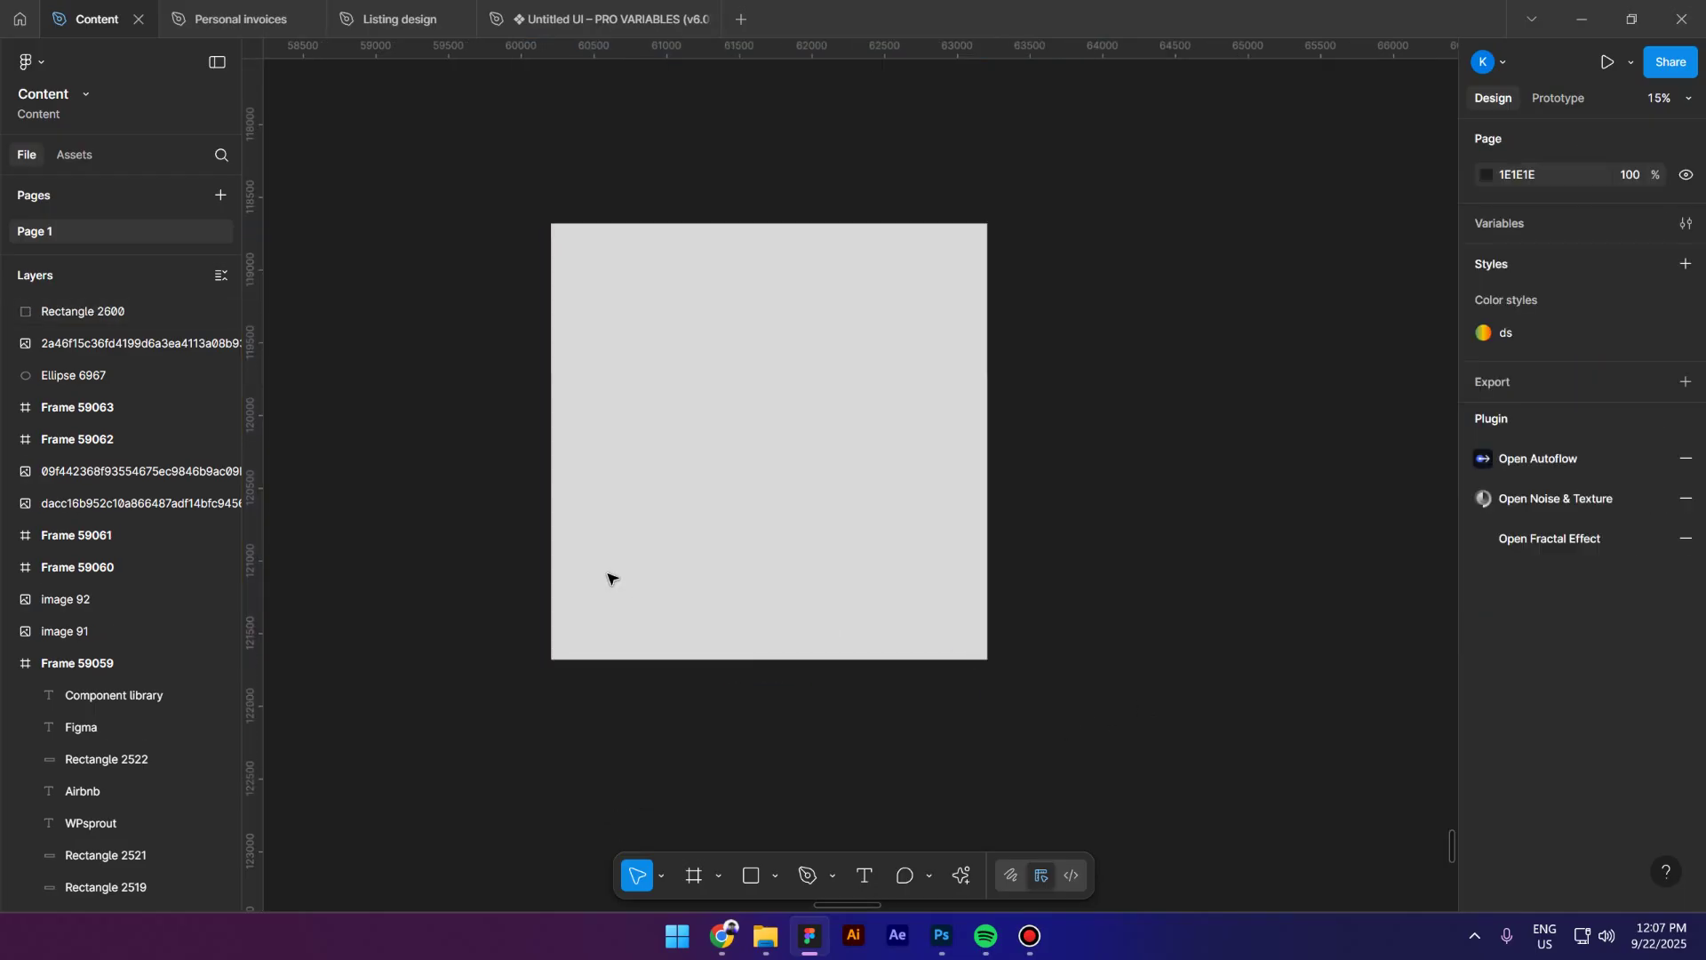
pyautogui.scroll(1, 608, 574)
pyautogui.click(749, 878)
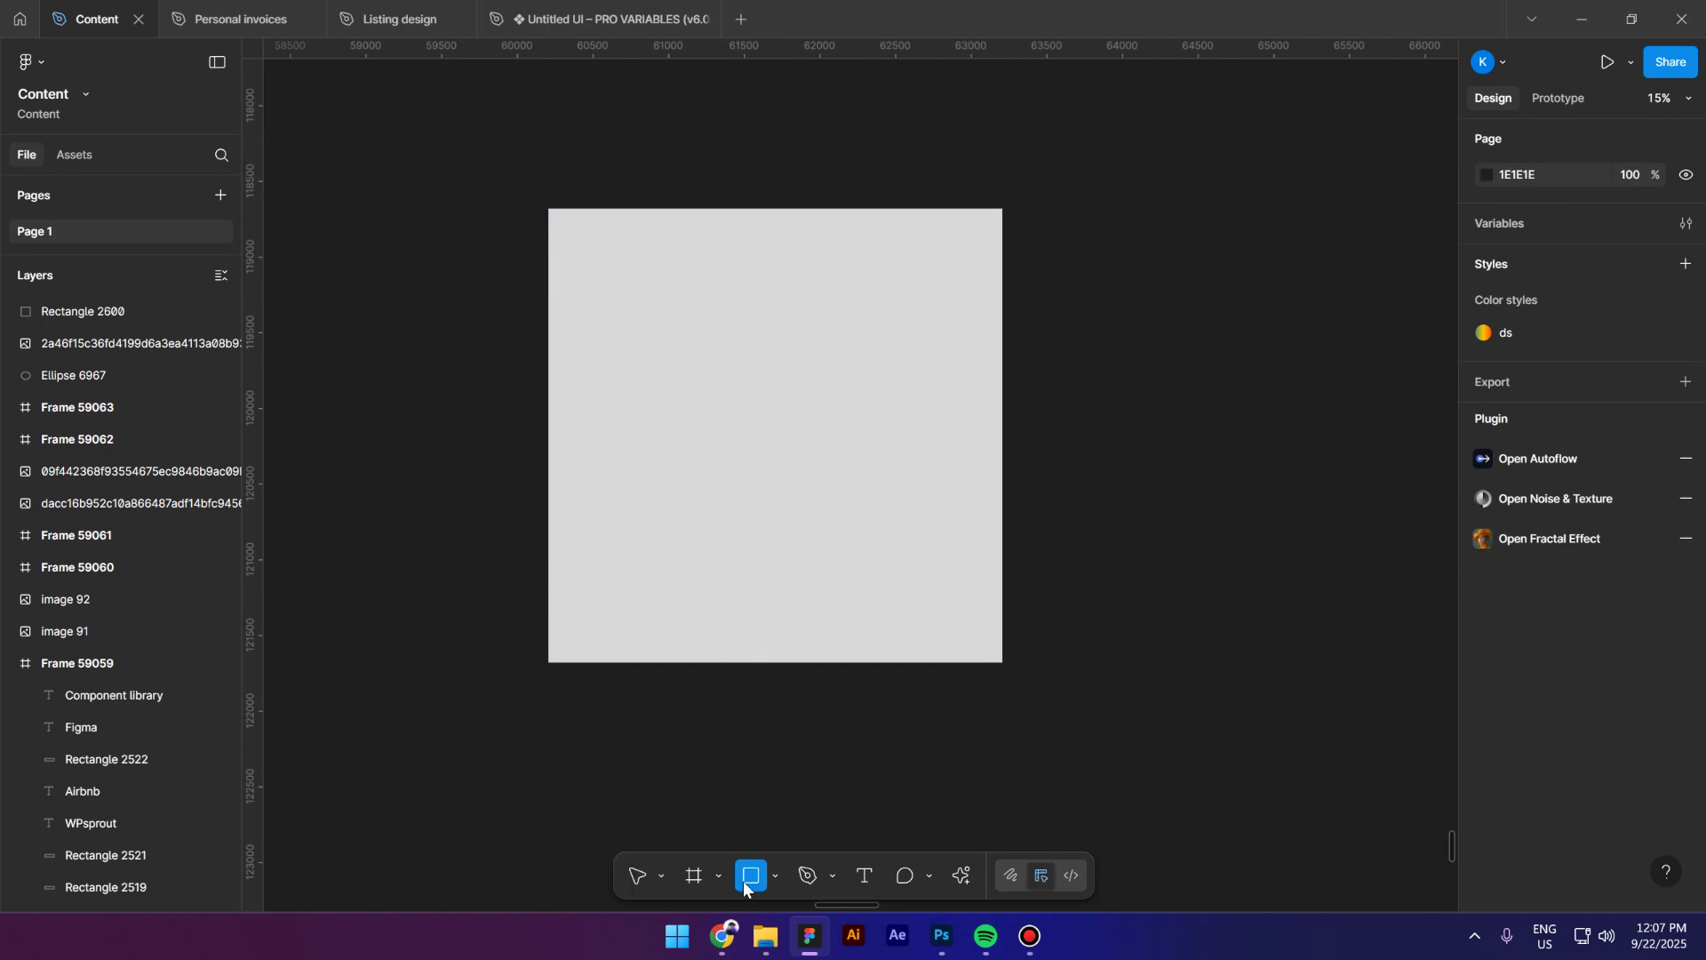
pyautogui.moveTo(1126, 258); pyautogui.dragTo(1213, 570)
pyautogui.scroll(-2, 693, 520)
pyautogui.scroll(3, 1302, 509)
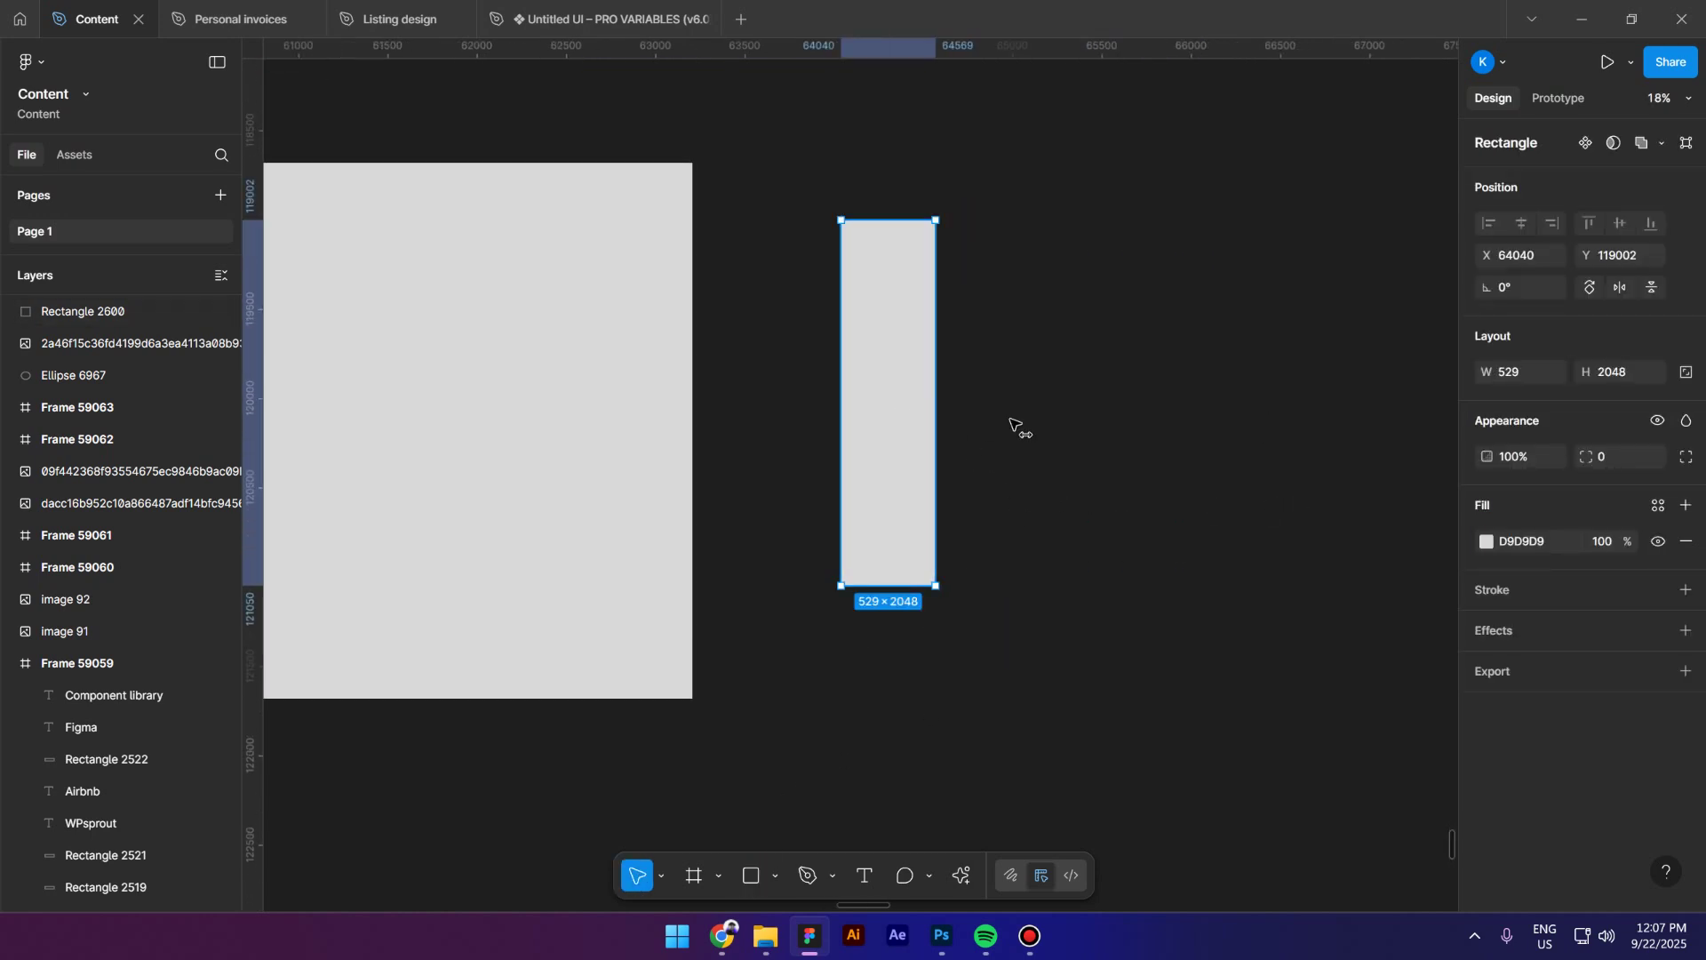
pyautogui.moveTo(896, 423); pyautogui.dragTo(1028, 421)
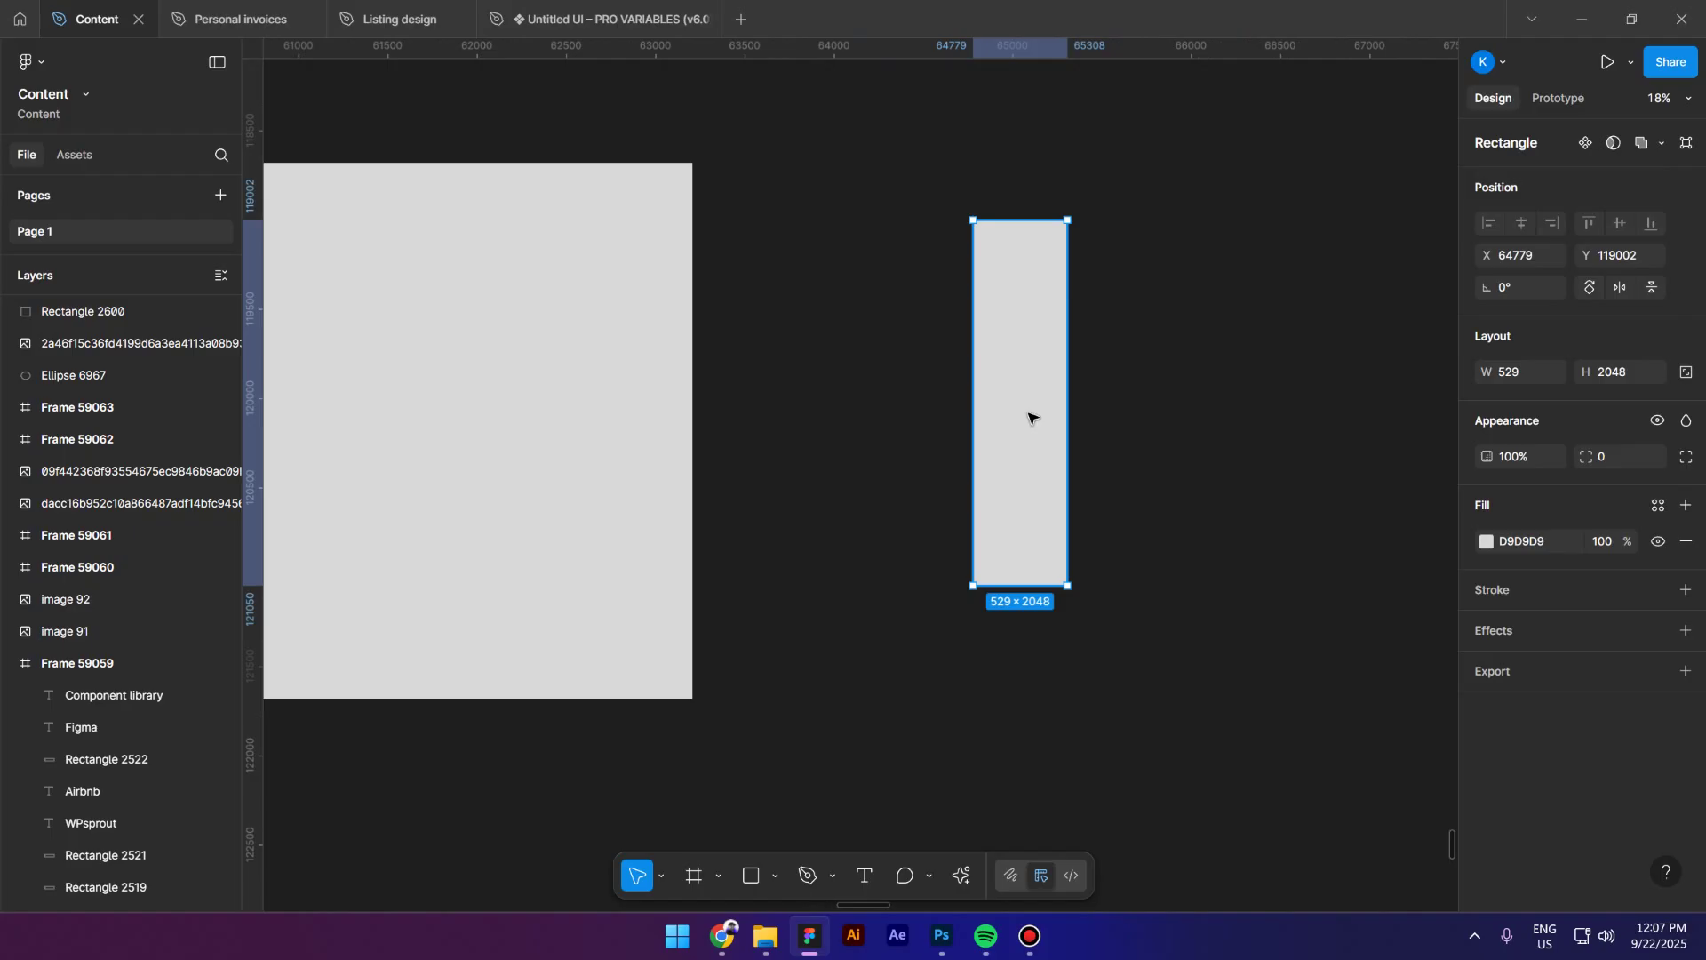
pyautogui.hotkey('ctrl', 'd')
pyautogui.moveTo(1096, 227); pyautogui.dragTo(1174, 330)
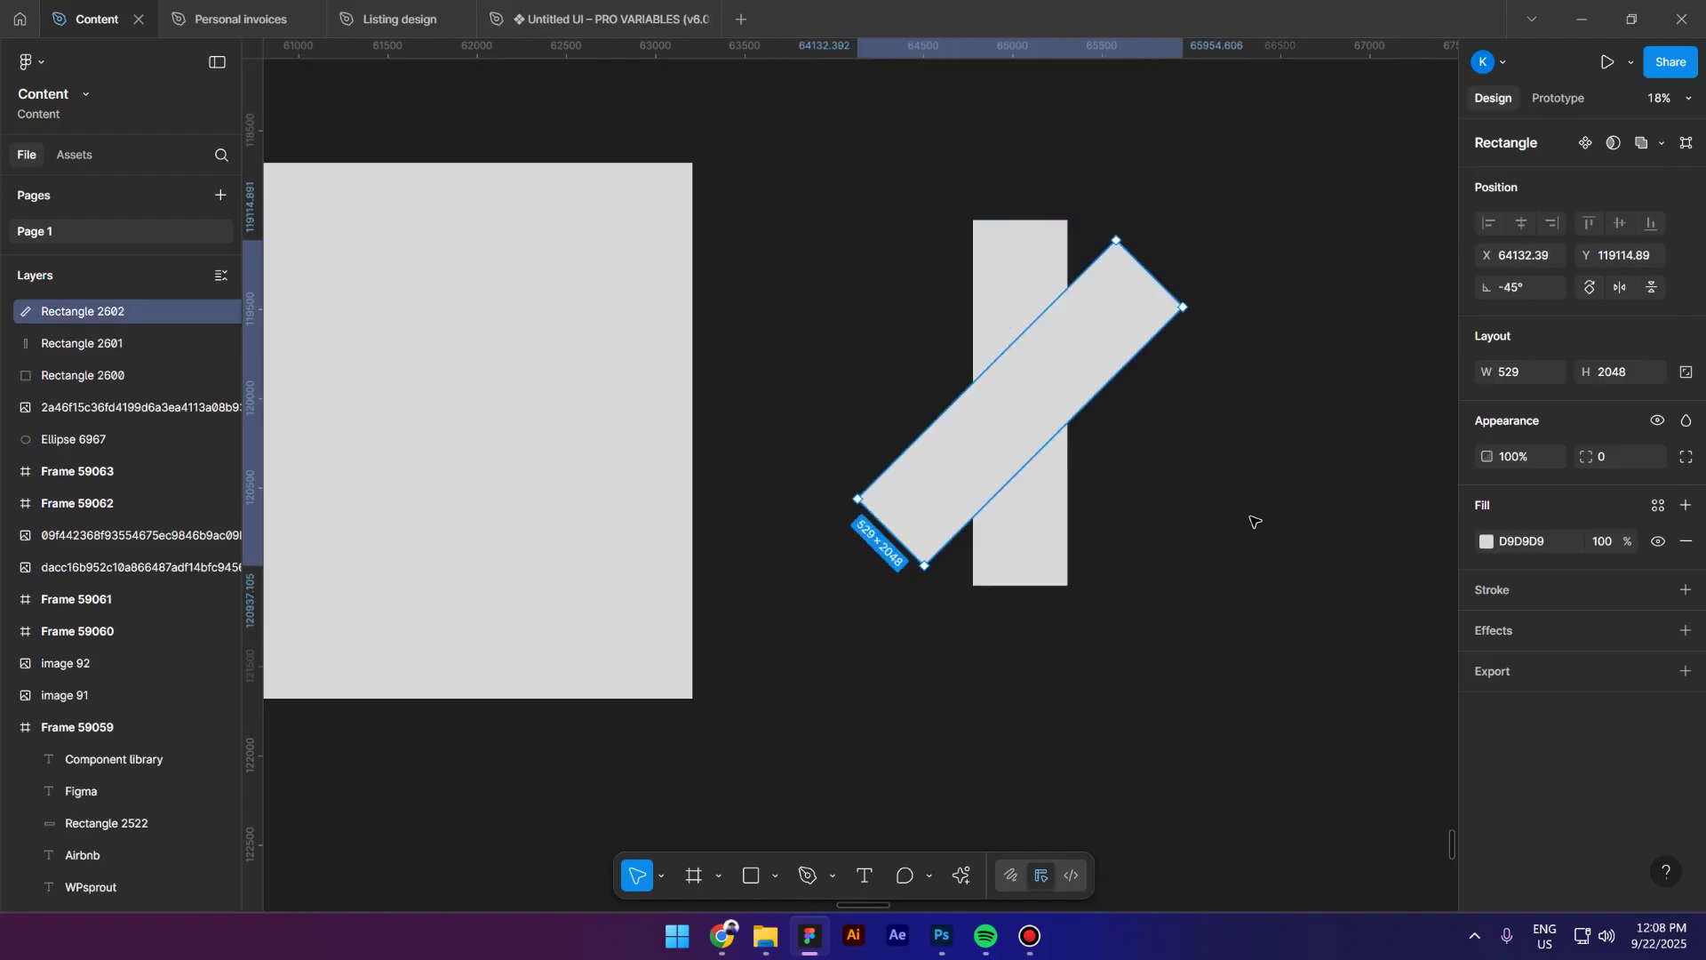
pyautogui.hotkey('ctrl', 'd')
pyautogui.hotkey('ctrl', 'd')
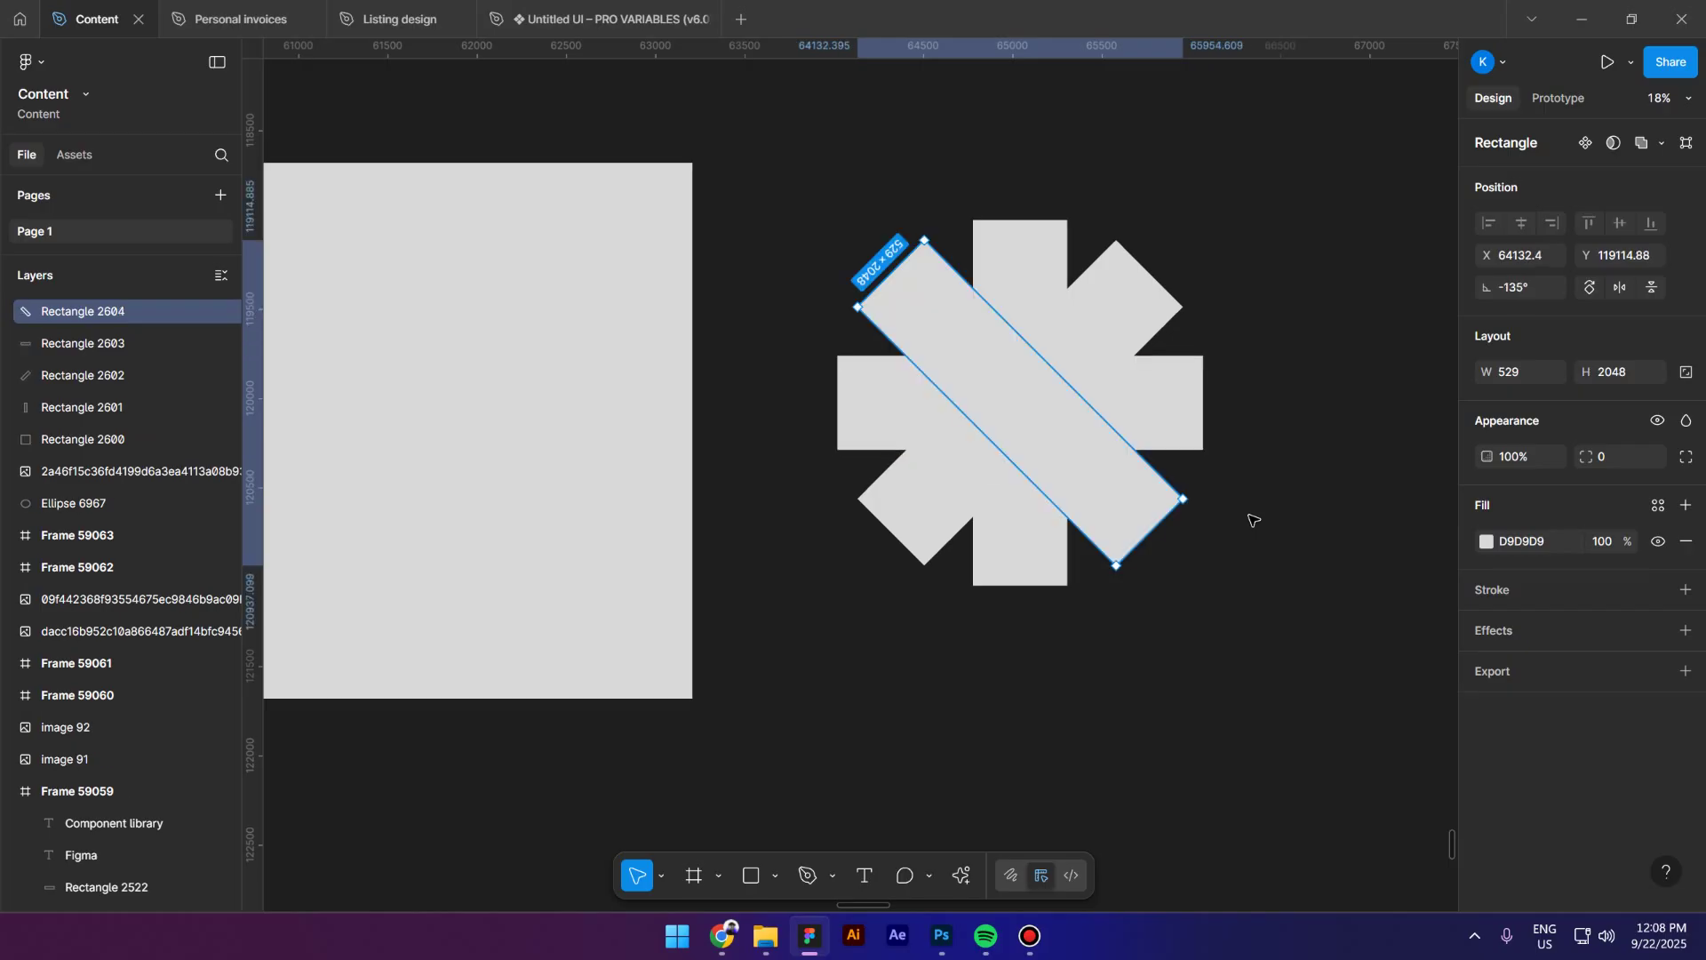
# Add a circle centred over the crossed bars.
pyautogui.click(762, 441)
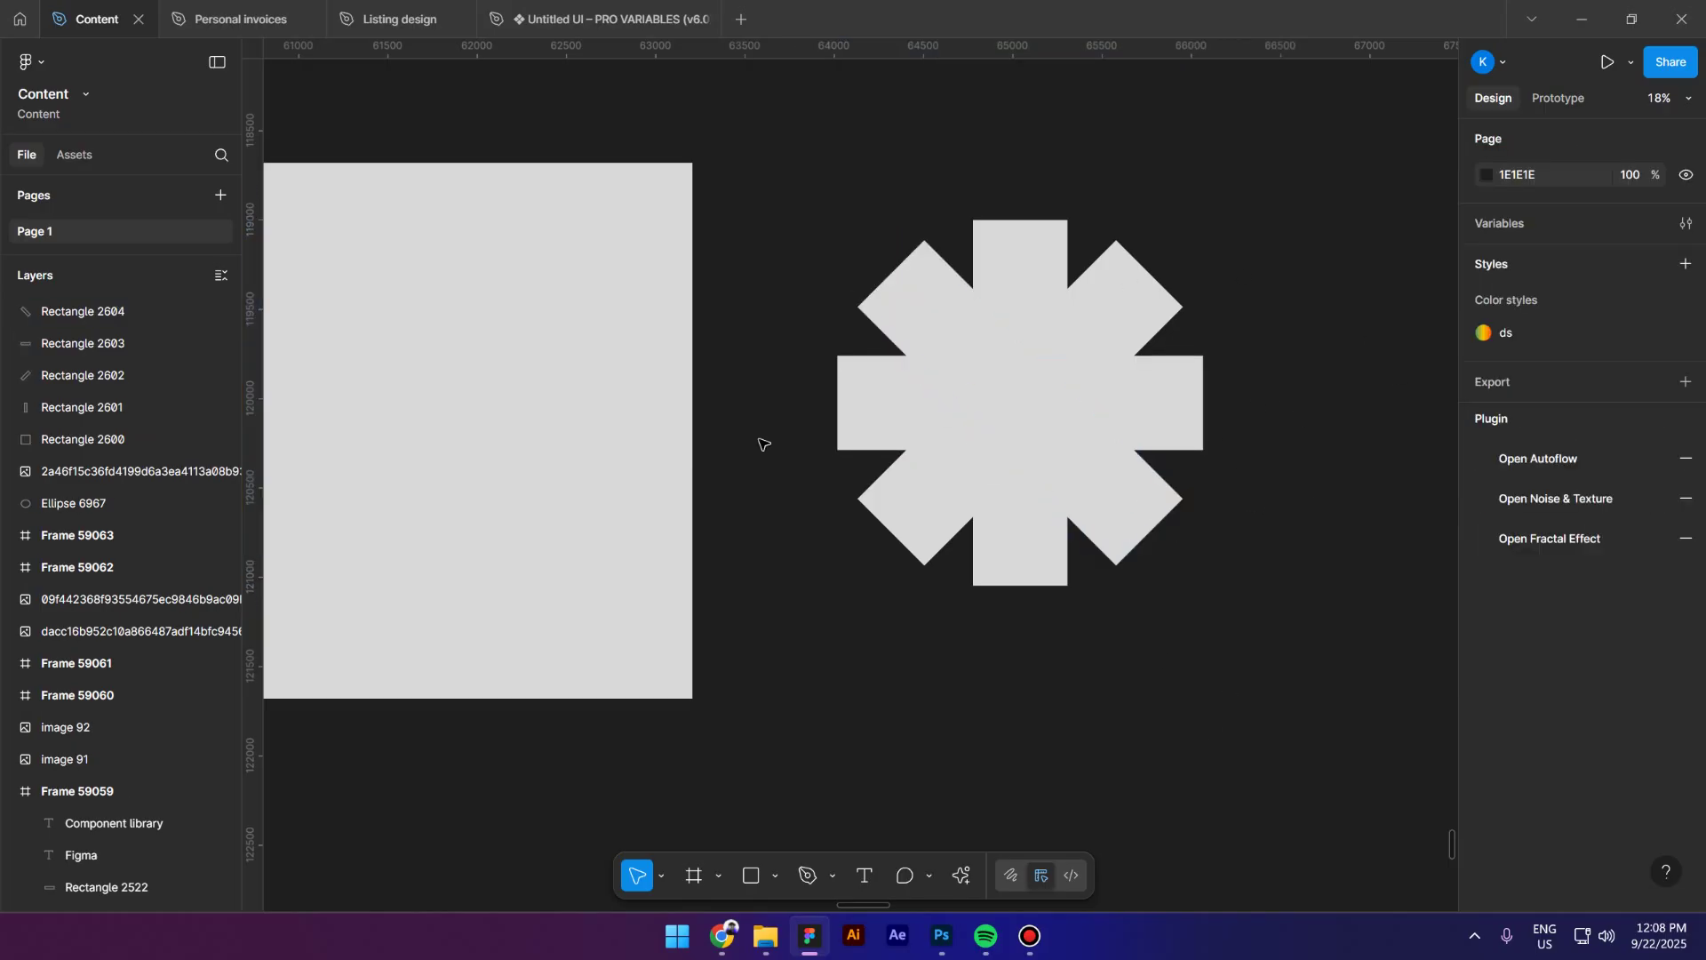
pyautogui.scroll(-3, 1000, 550)
pyautogui.scroll(3, 993, 447)
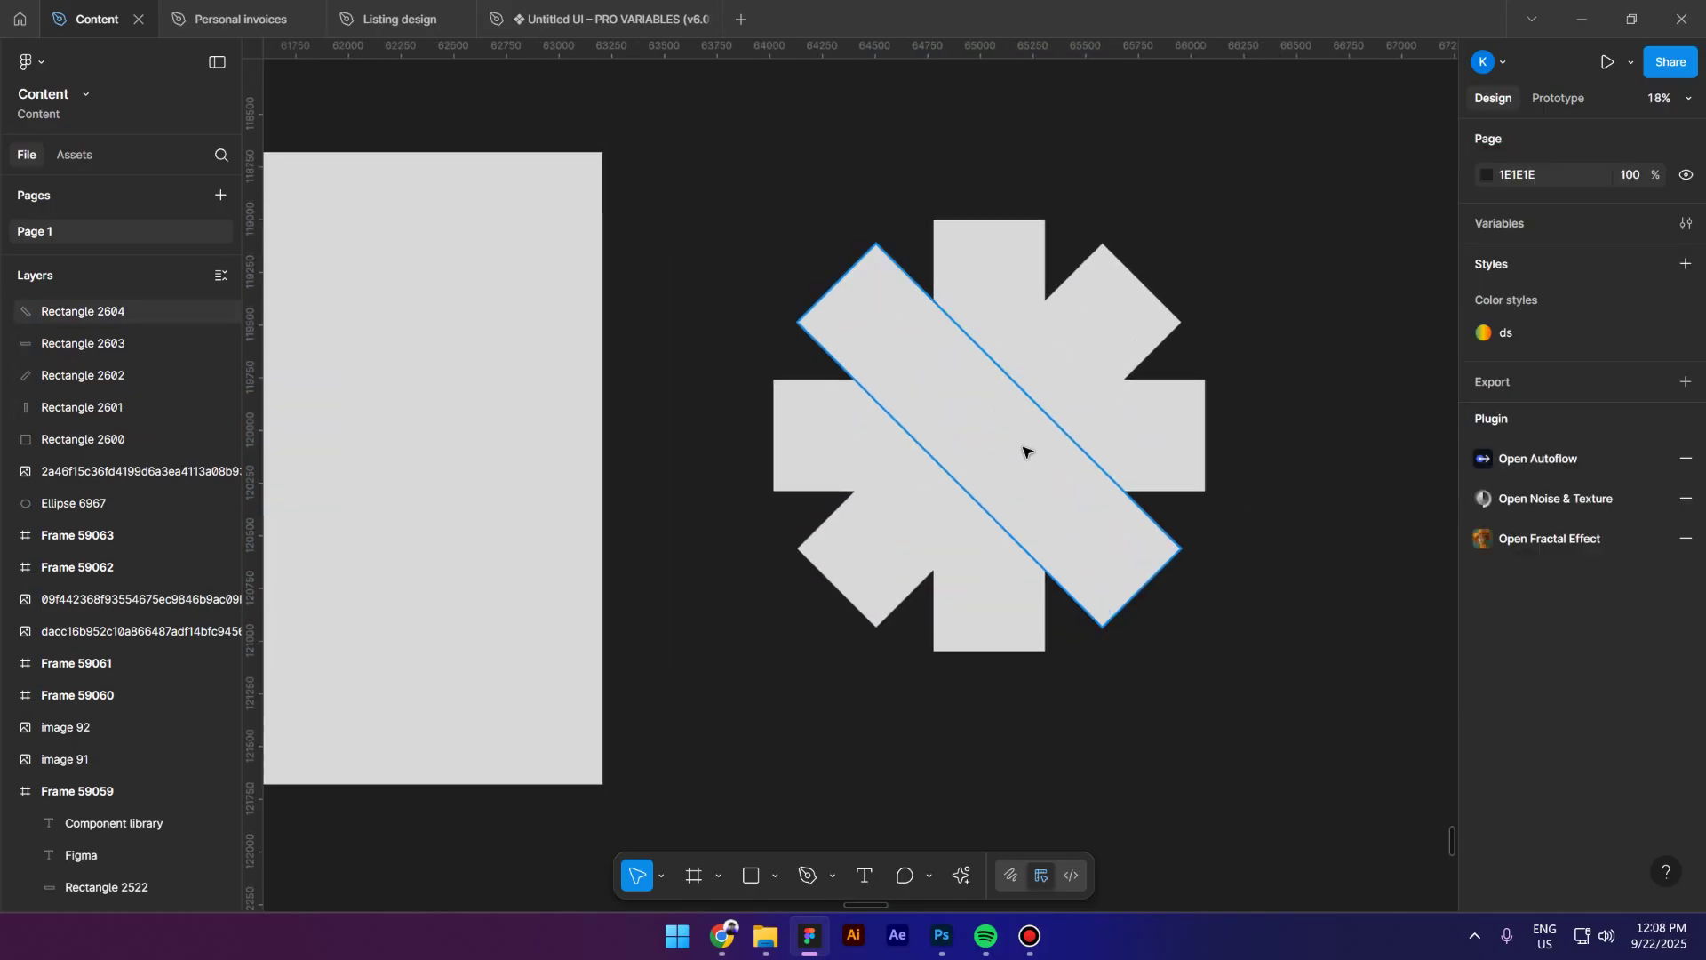
pyautogui.click(774, 877)
pyautogui.click(853, 765)
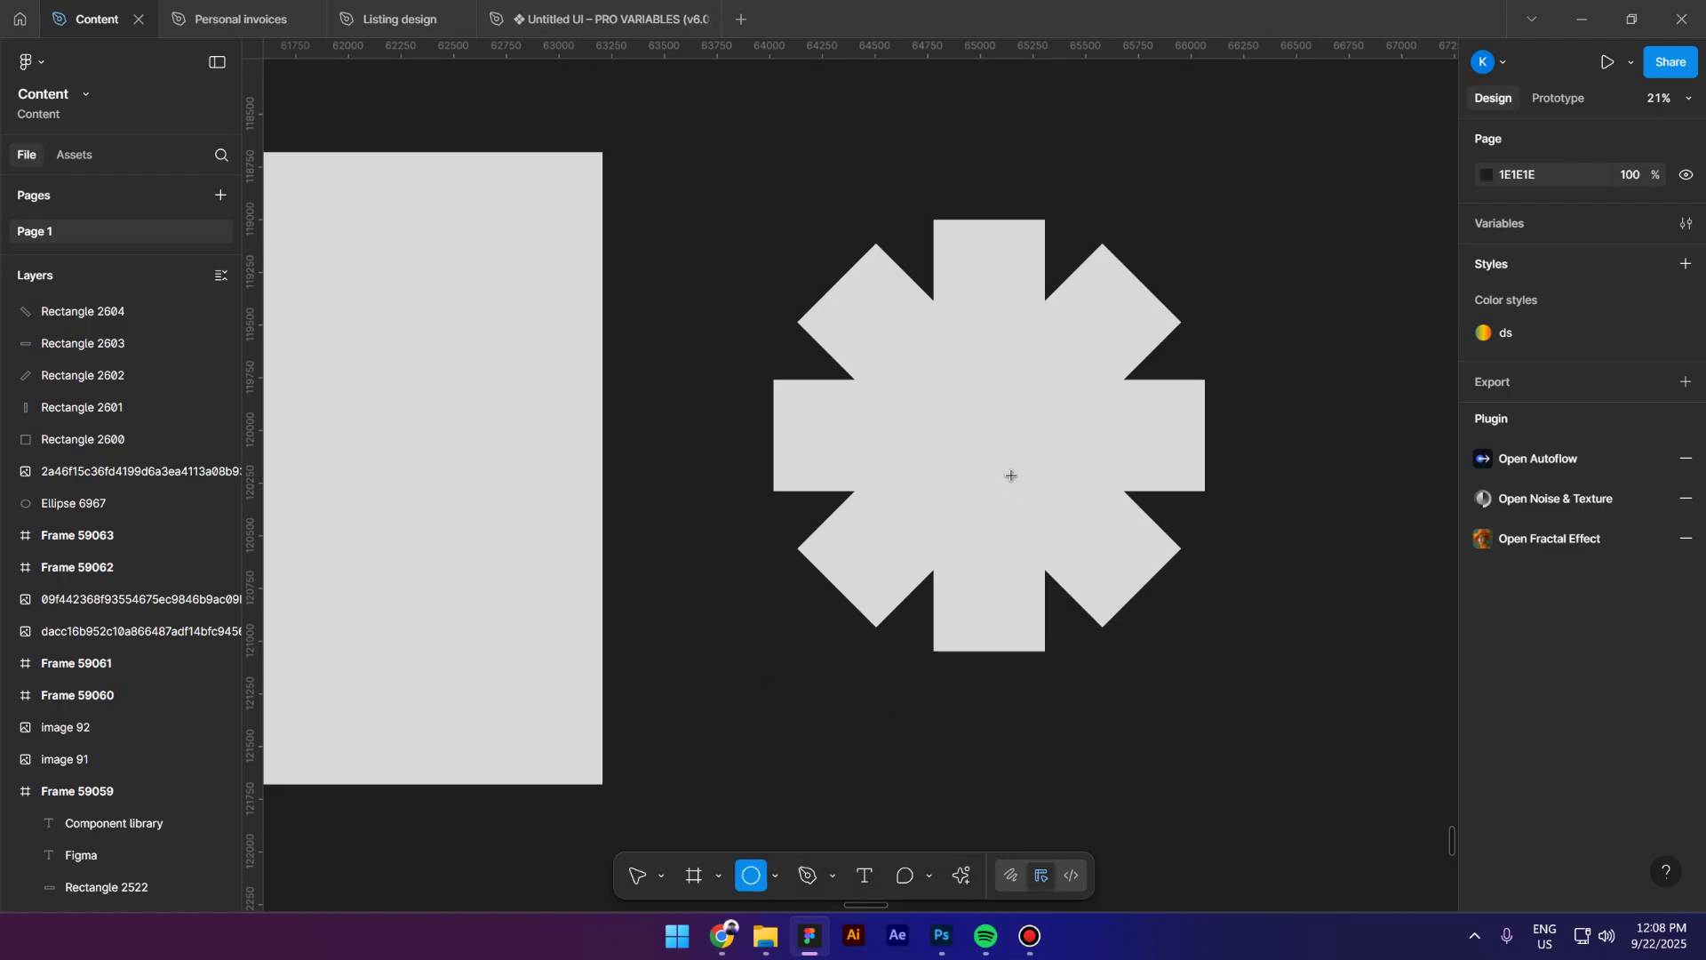
pyautogui.moveTo(963, 409); pyautogui.dragTo(1107, 538)
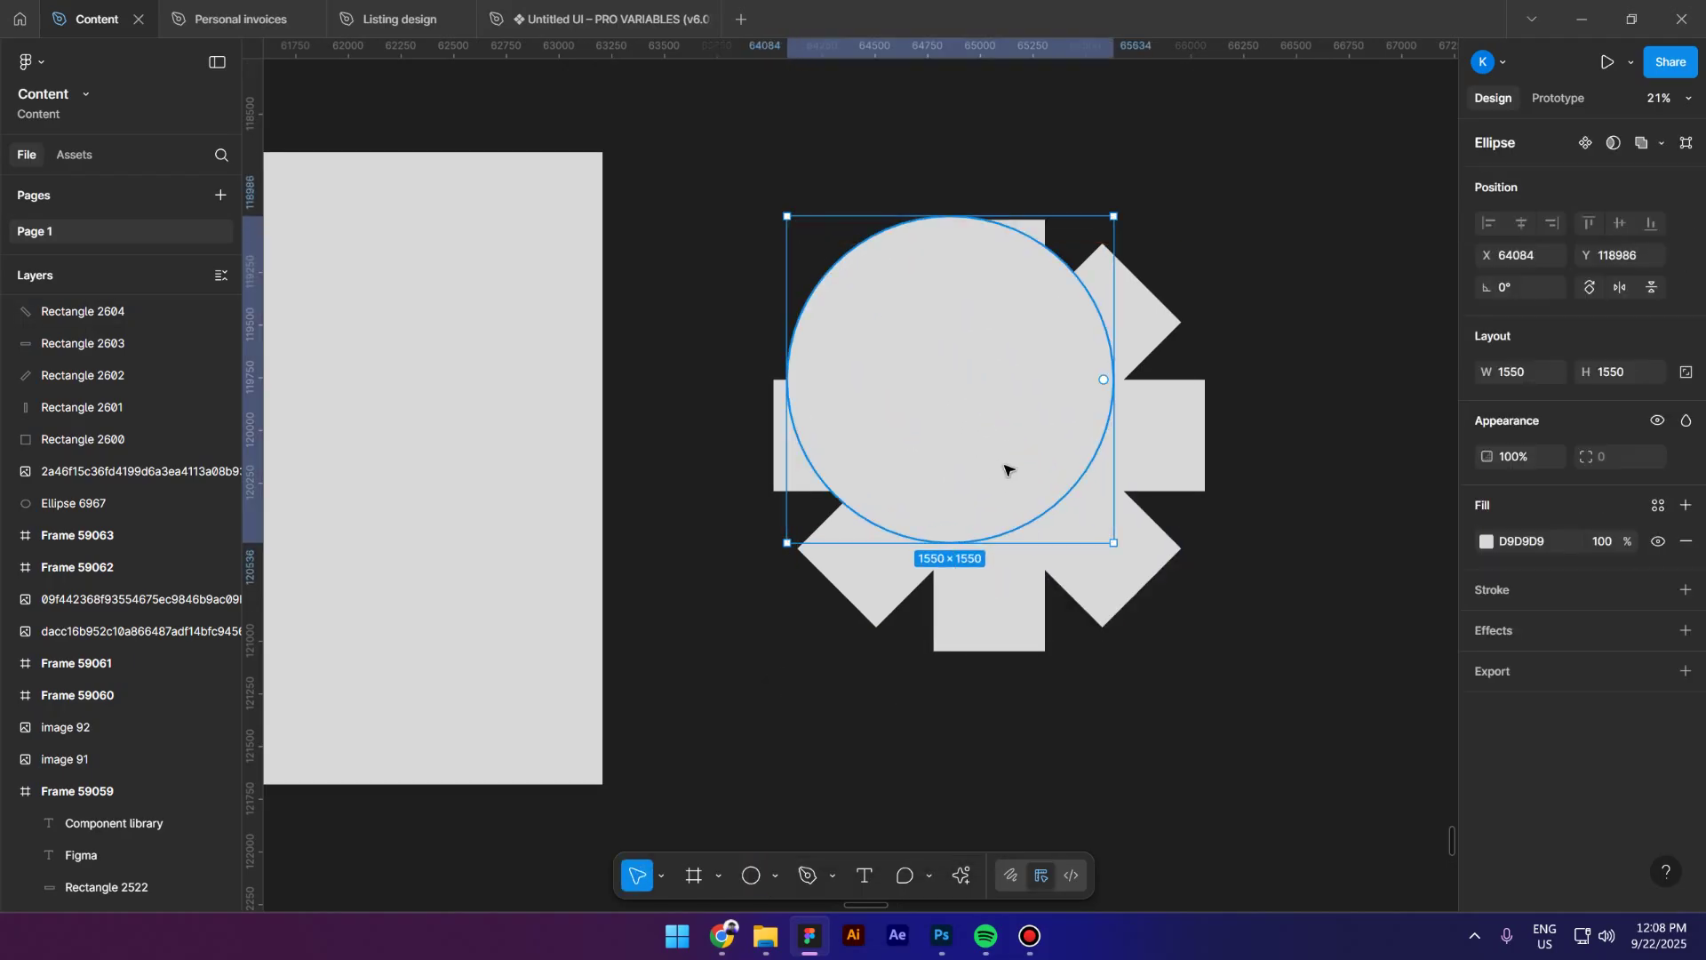
pyautogui.moveTo(1009, 469)
pyautogui.mouseDown()
pyautogui.moveTo(1026, 497)
pyautogui.moveTo(1048, 475)
pyautogui.mouseUp()
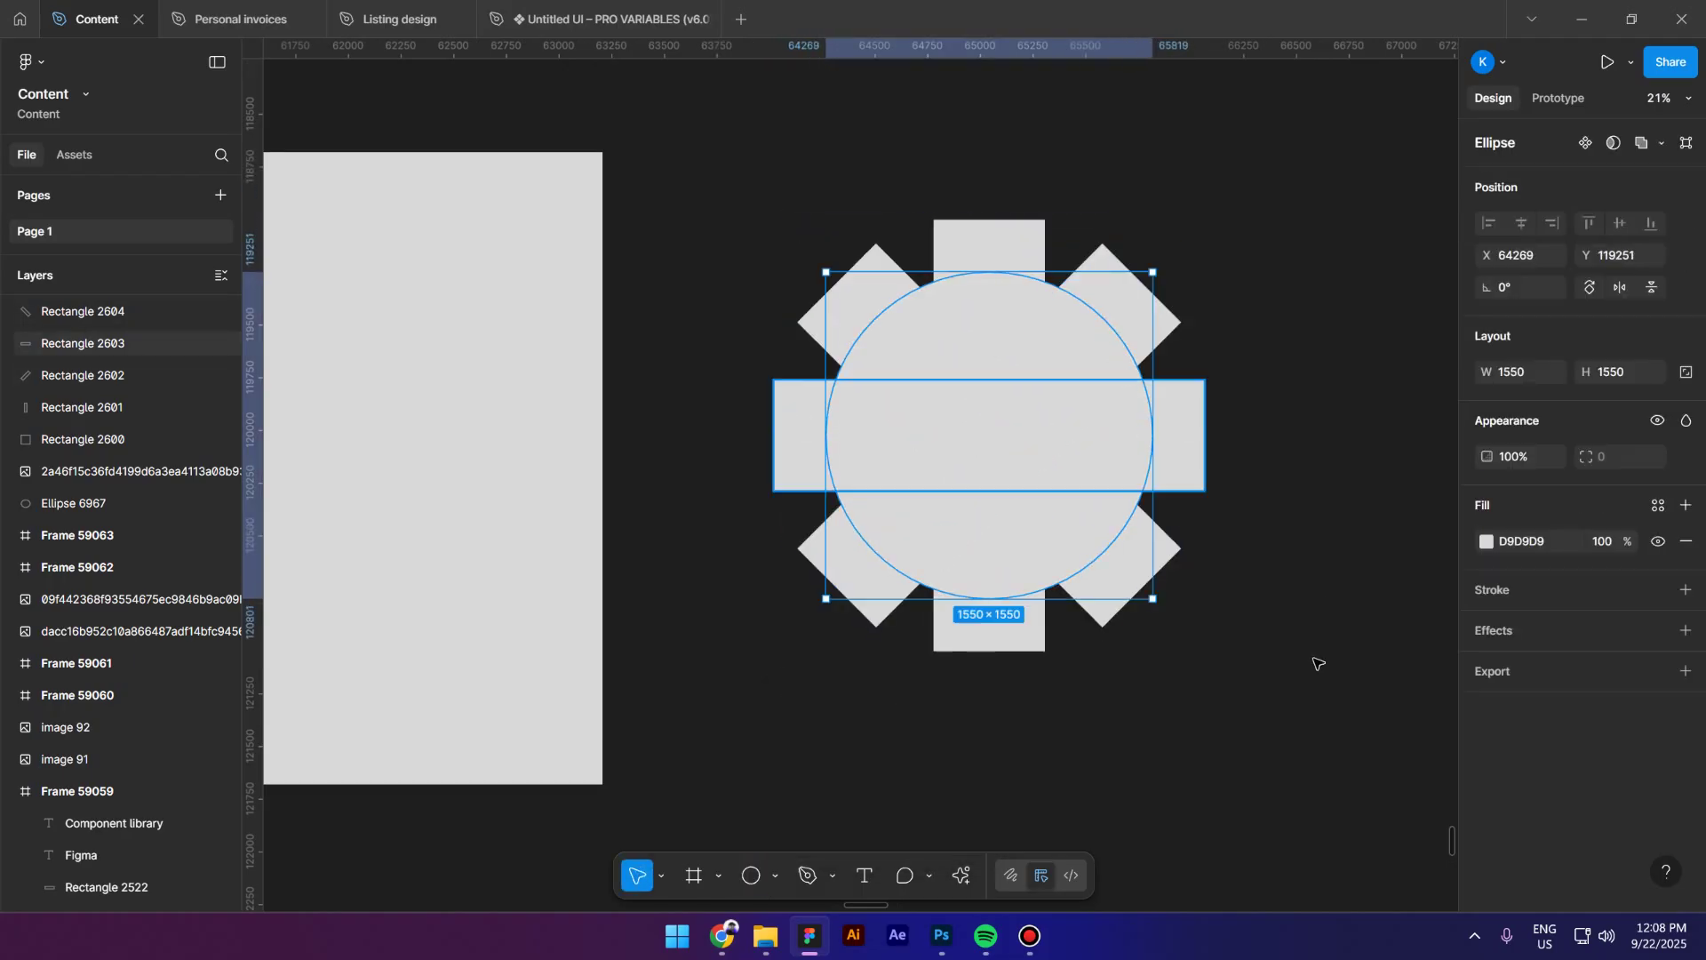
# Union the four bars and circle, then flatten them into a single star vector.
pyautogui.moveTo(1298, 742); pyautogui.dragTo(773, 195)
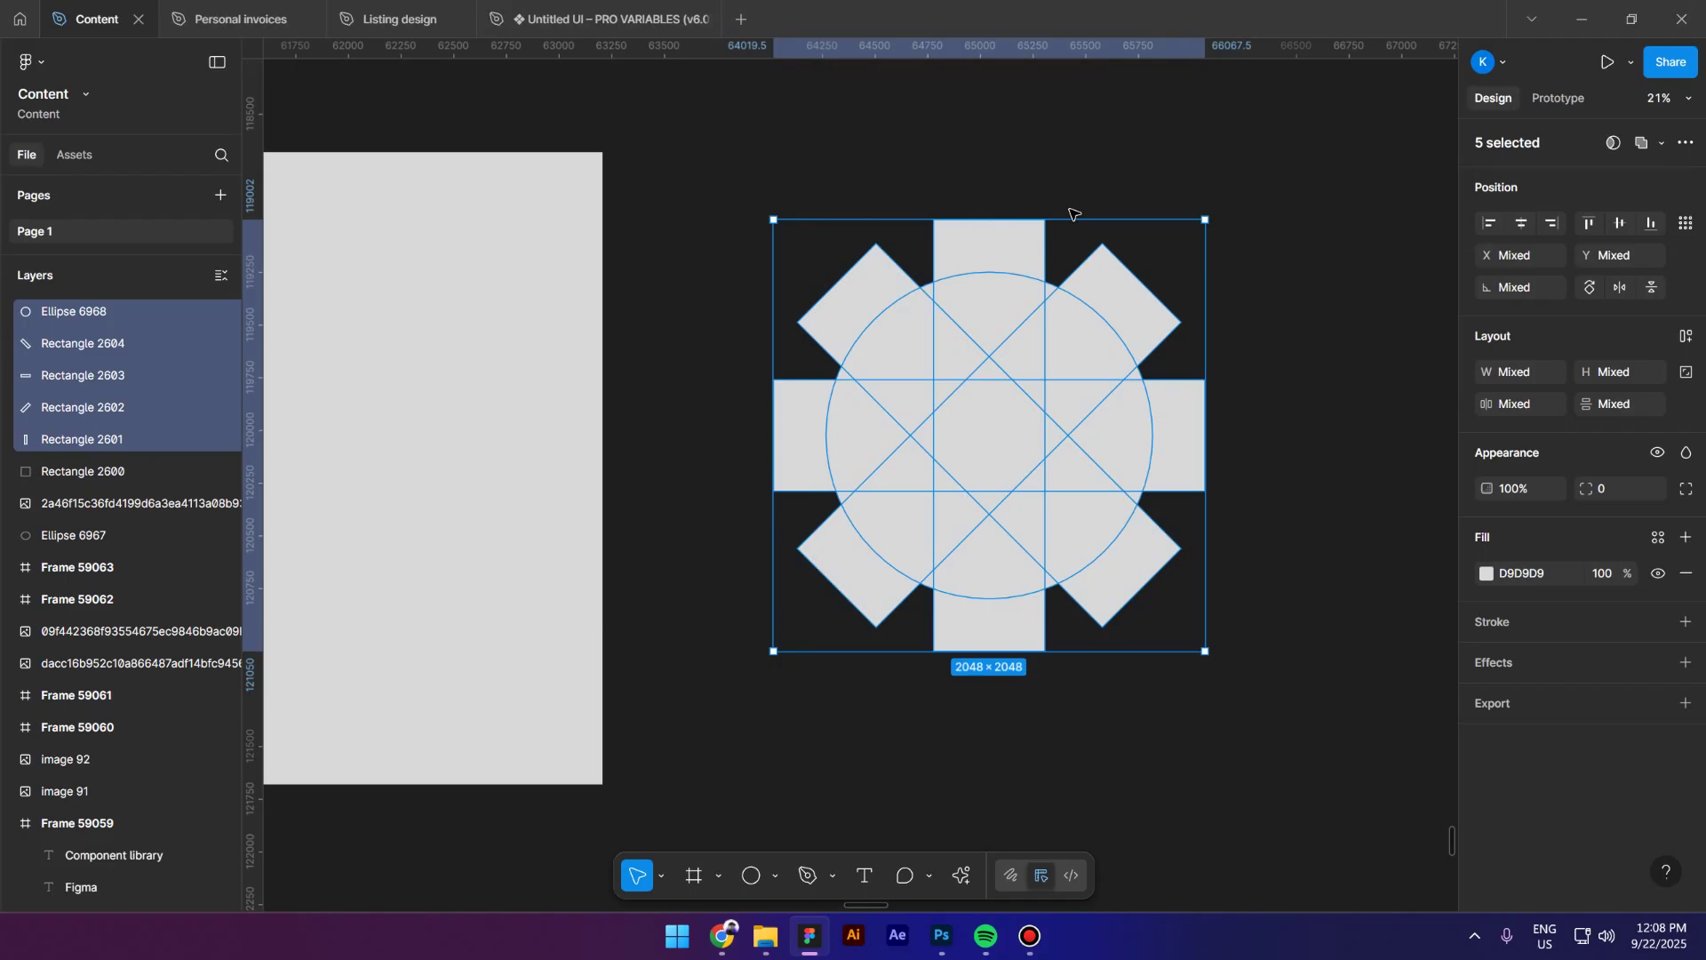
pyautogui.click(1641, 142)
pyautogui.rightClick(971, 433)
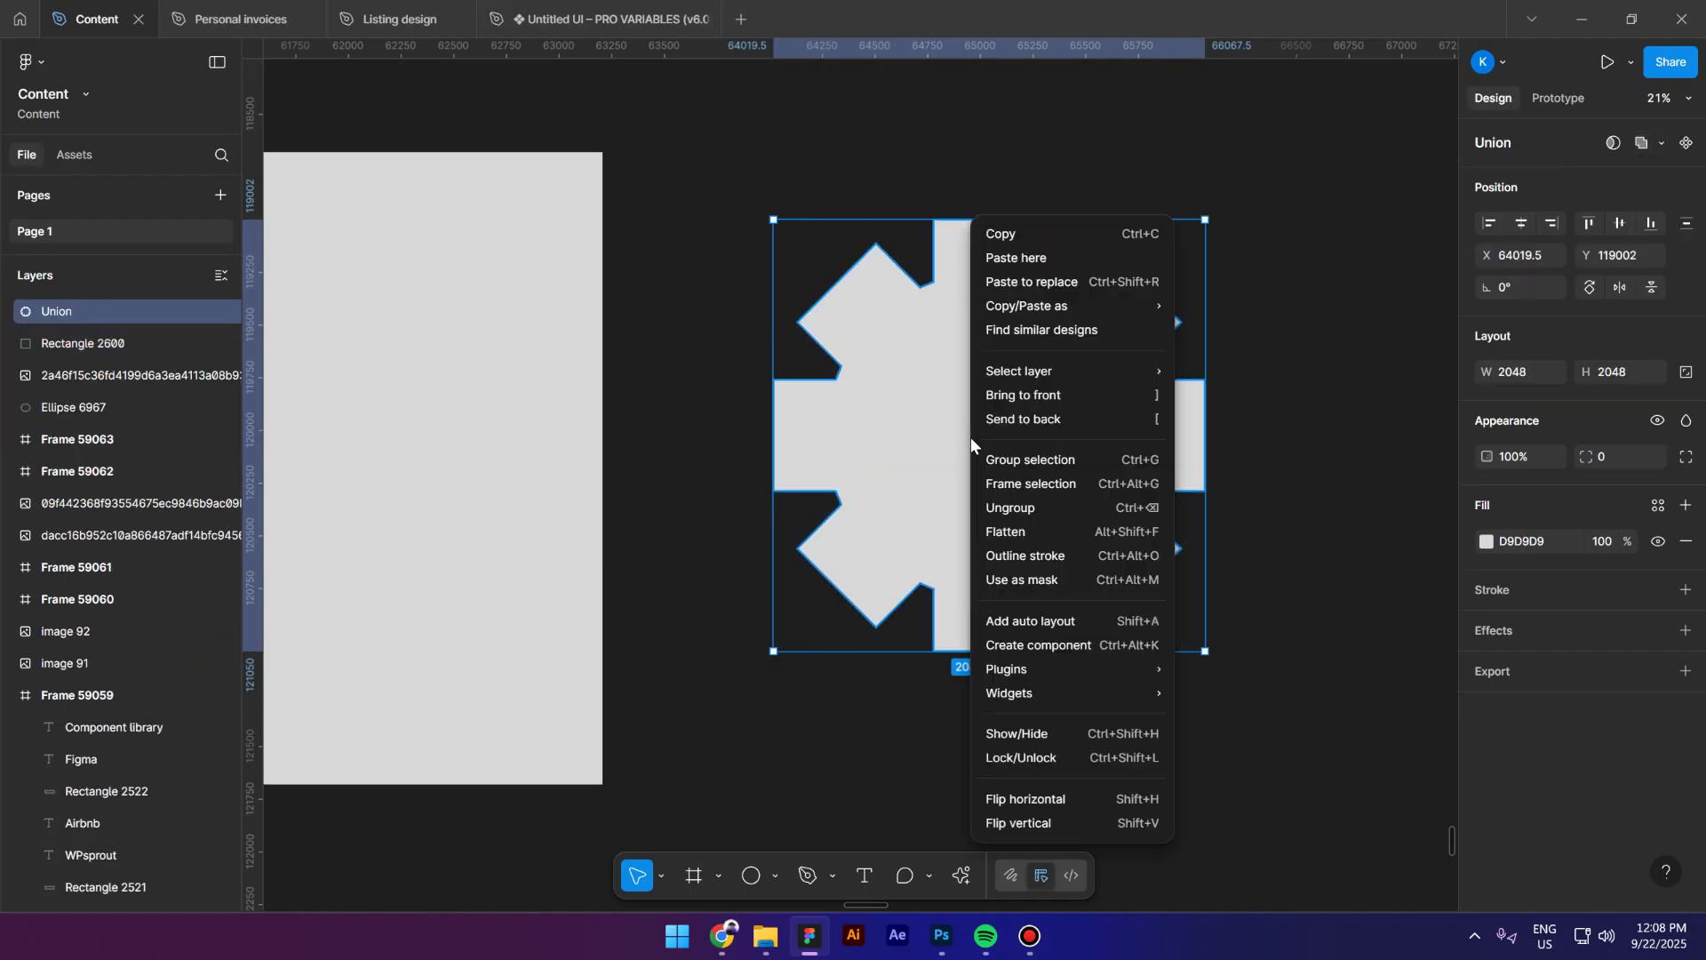
pyautogui.click(1035, 530)
pyautogui.scroll(2, 1002, 411)
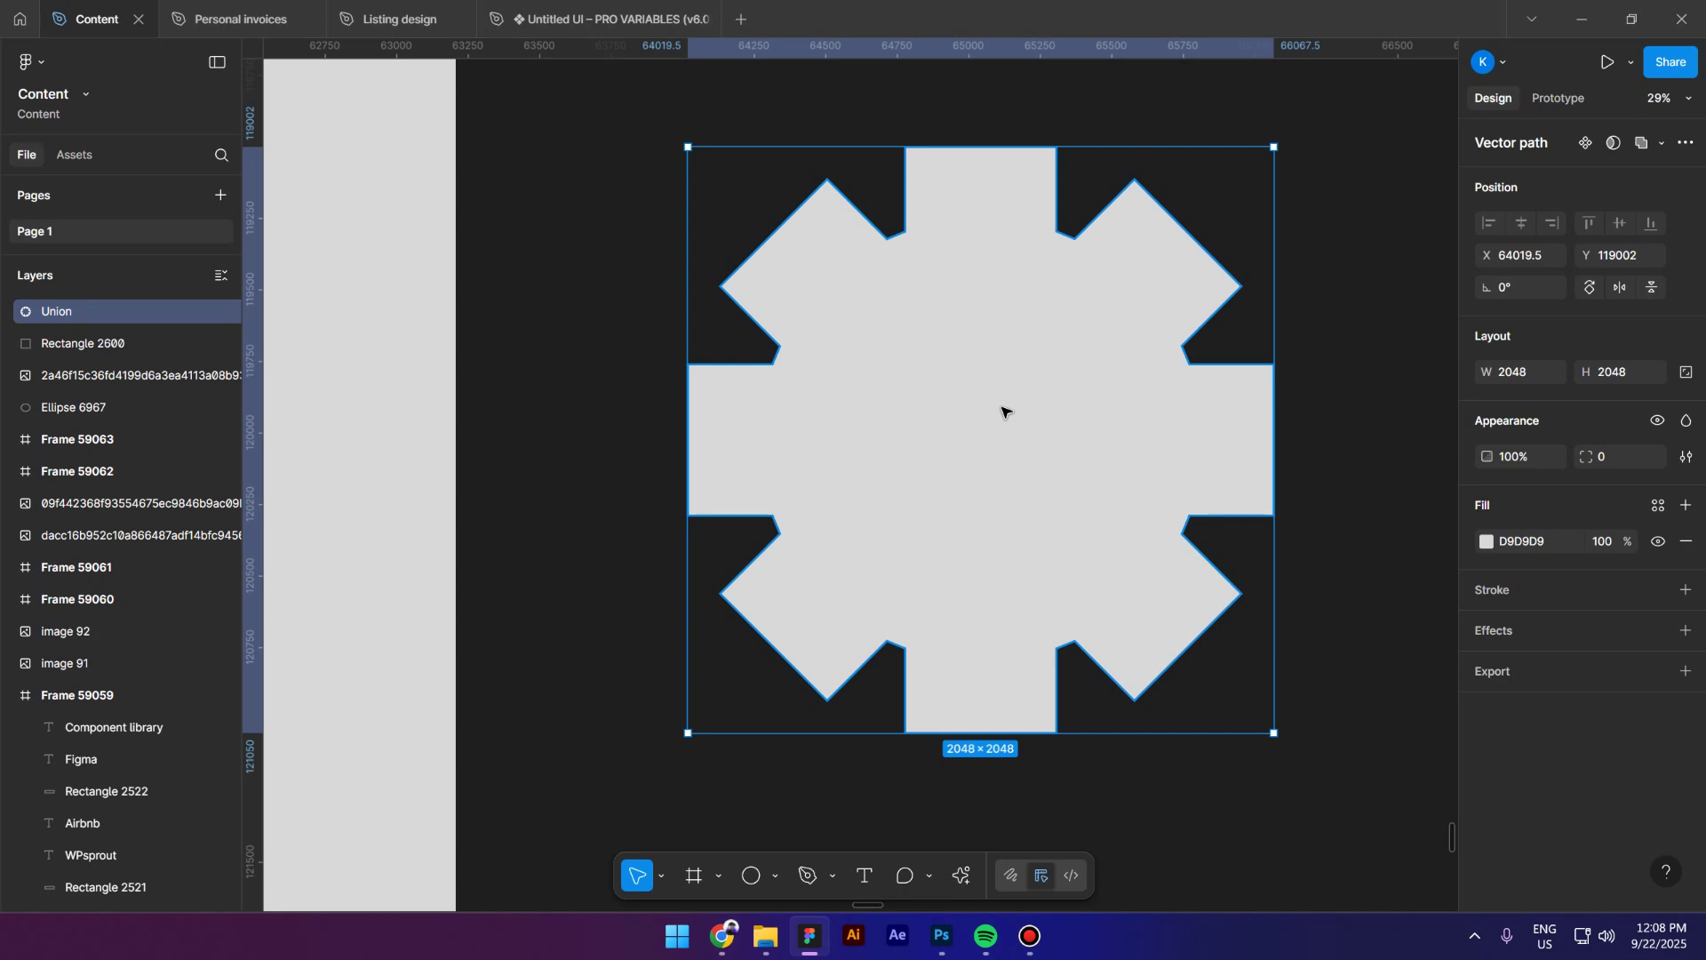
# Select every inner notch point of the star and round them with corner radius 90.
pyautogui.doubleClick(1002, 411)
pyautogui.moveTo(871, 192); pyautogui.dragTo(924, 267)
pyautogui.moveTo(1076, 210); pyautogui.dragTo(1036, 249)
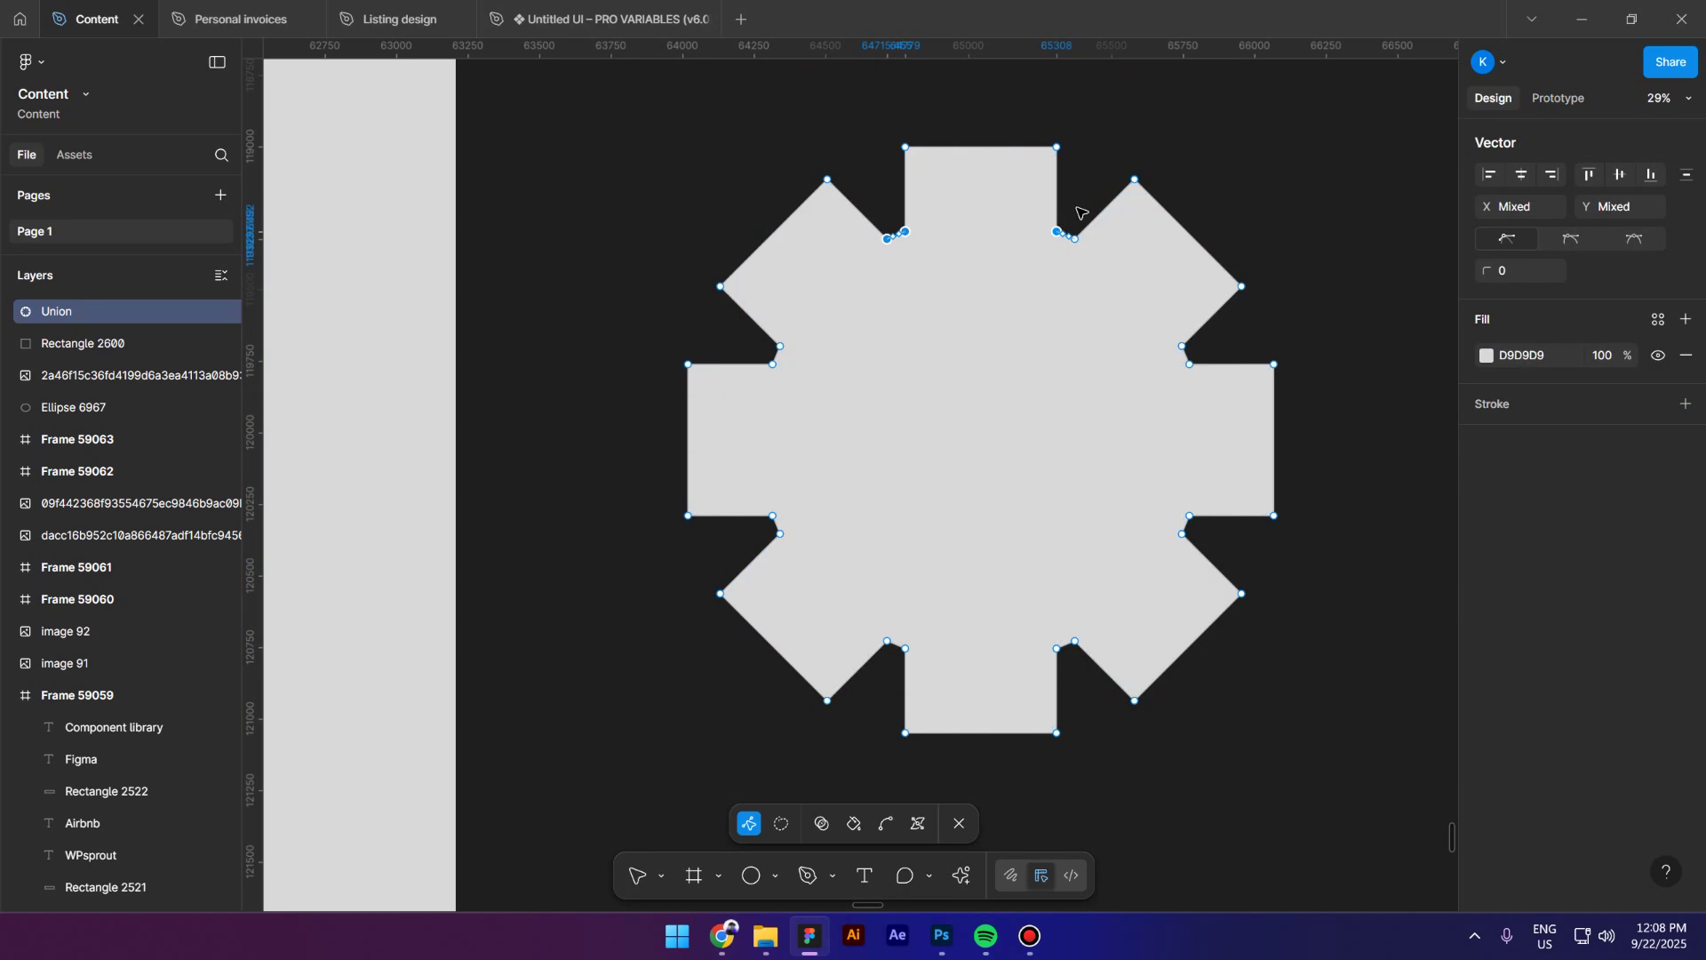
pyautogui.moveTo(1229, 345); pyautogui.dragTo(1173, 543)
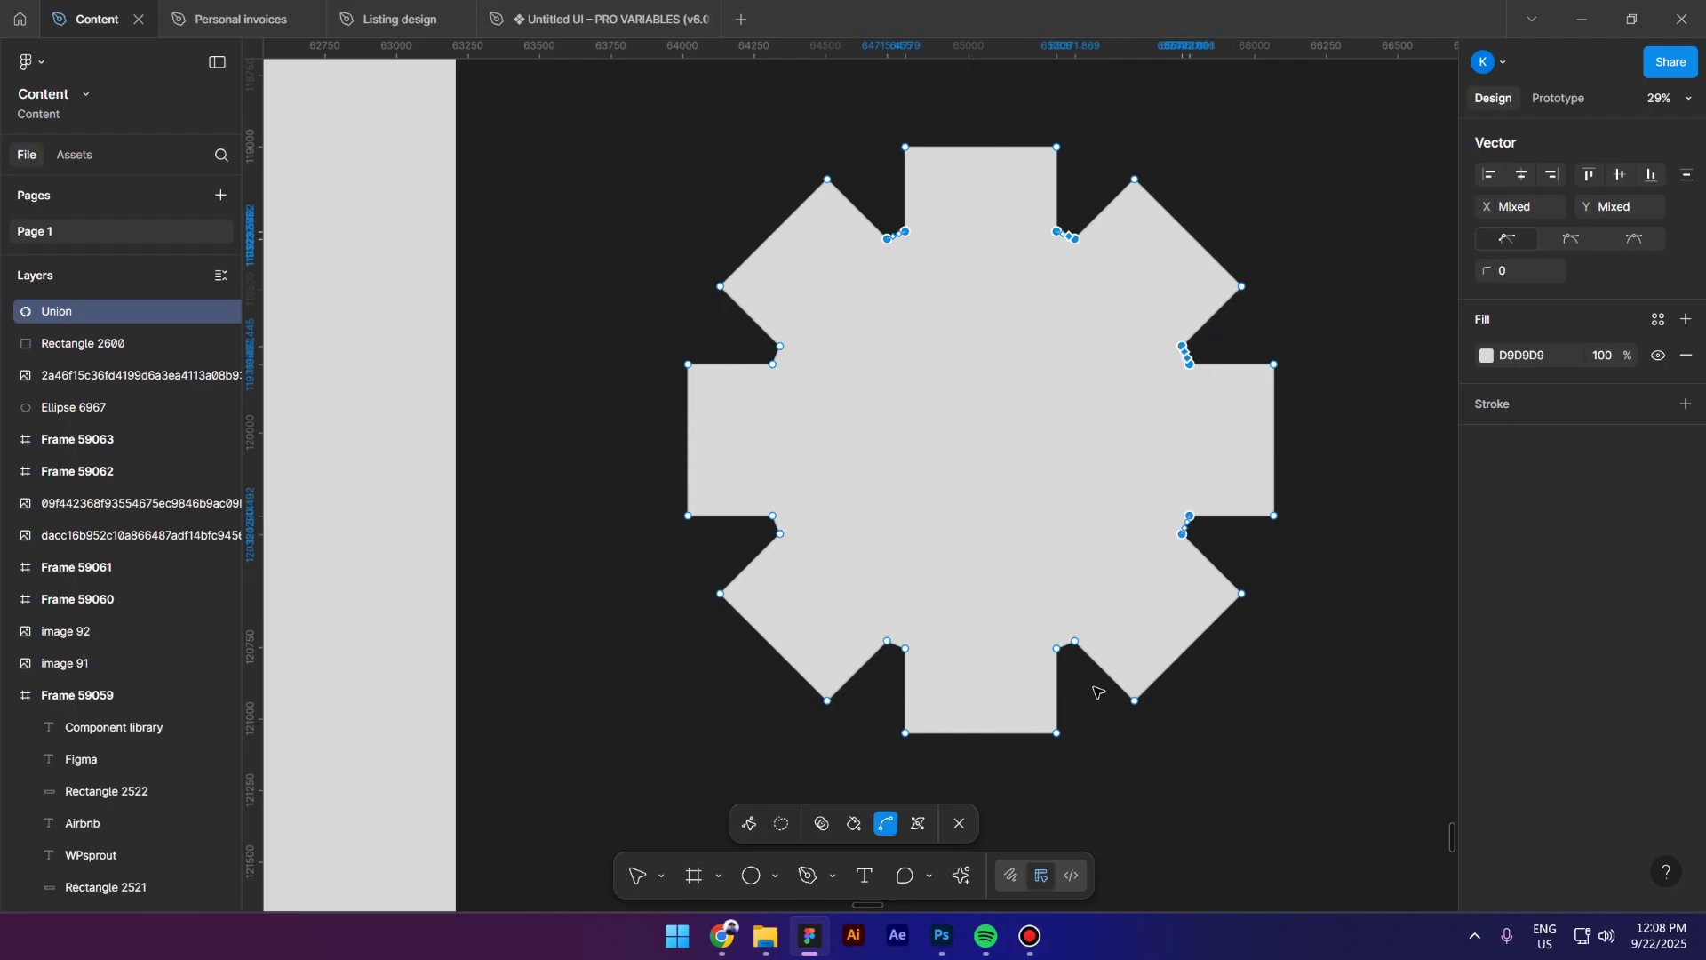
pyautogui.moveTo(1098, 686); pyautogui.dragTo(1044, 622)
pyautogui.moveTo(887, 686); pyautogui.dragTo(924, 626)
pyautogui.moveTo(738, 541); pyautogui.dragTo(801, 515)
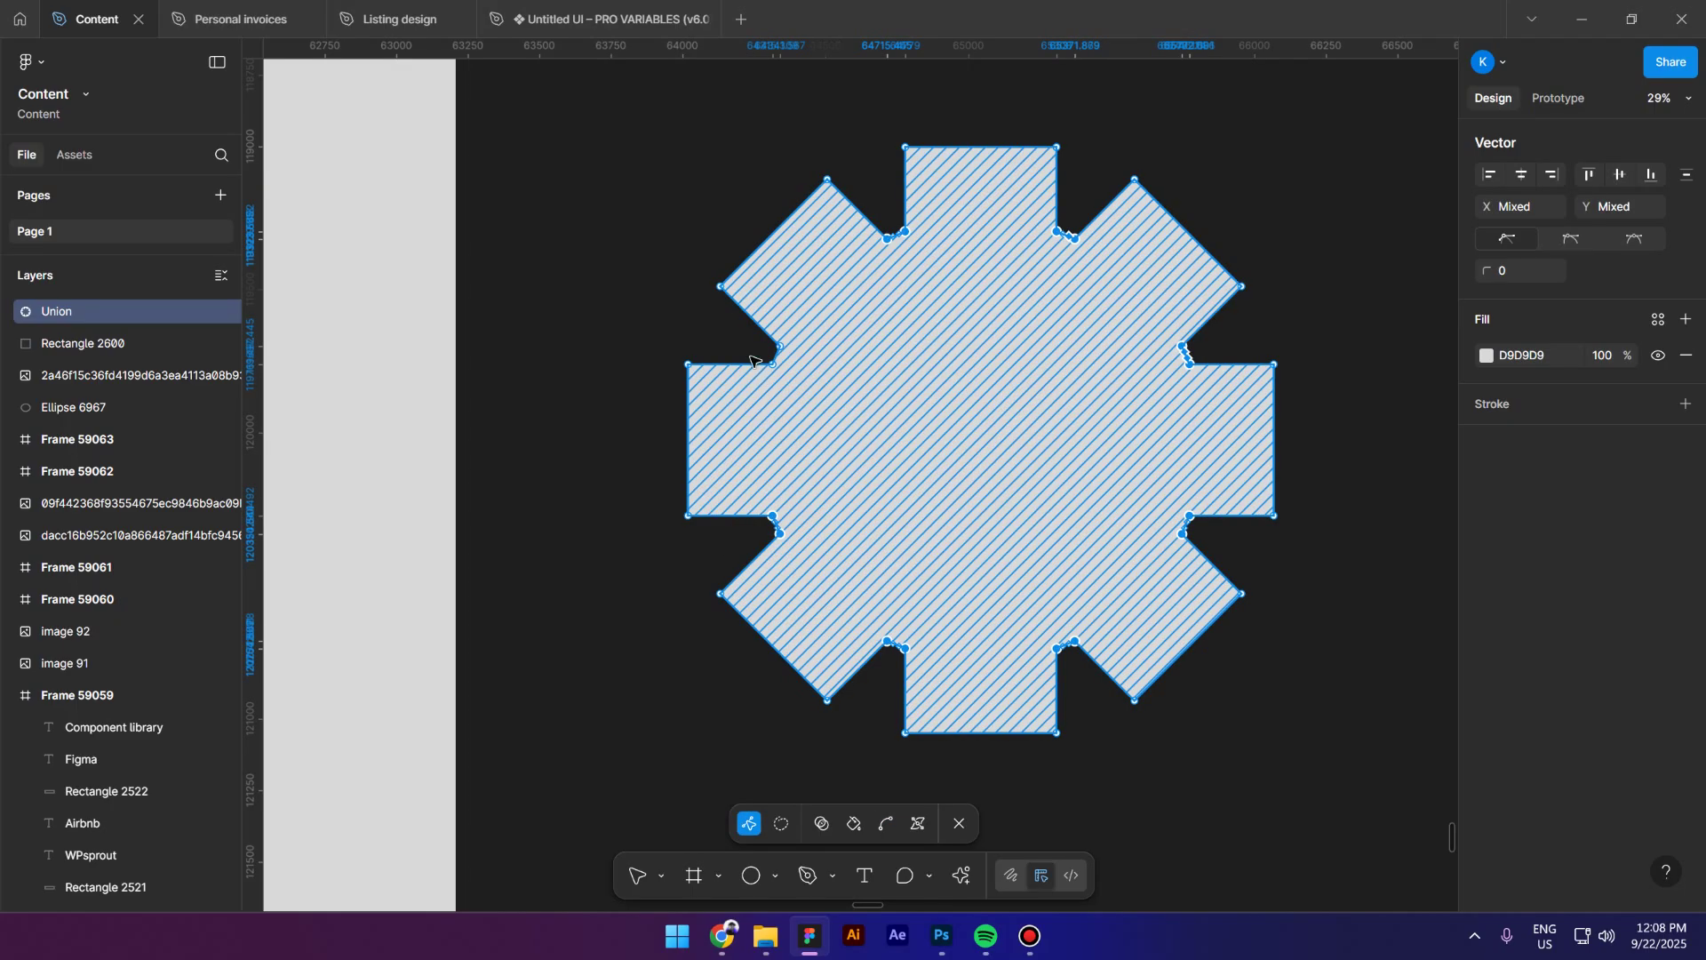
pyautogui.moveTo(751, 384); pyautogui.dragTo(802, 358)
pyautogui.write('90')
pyautogui.press('Return')
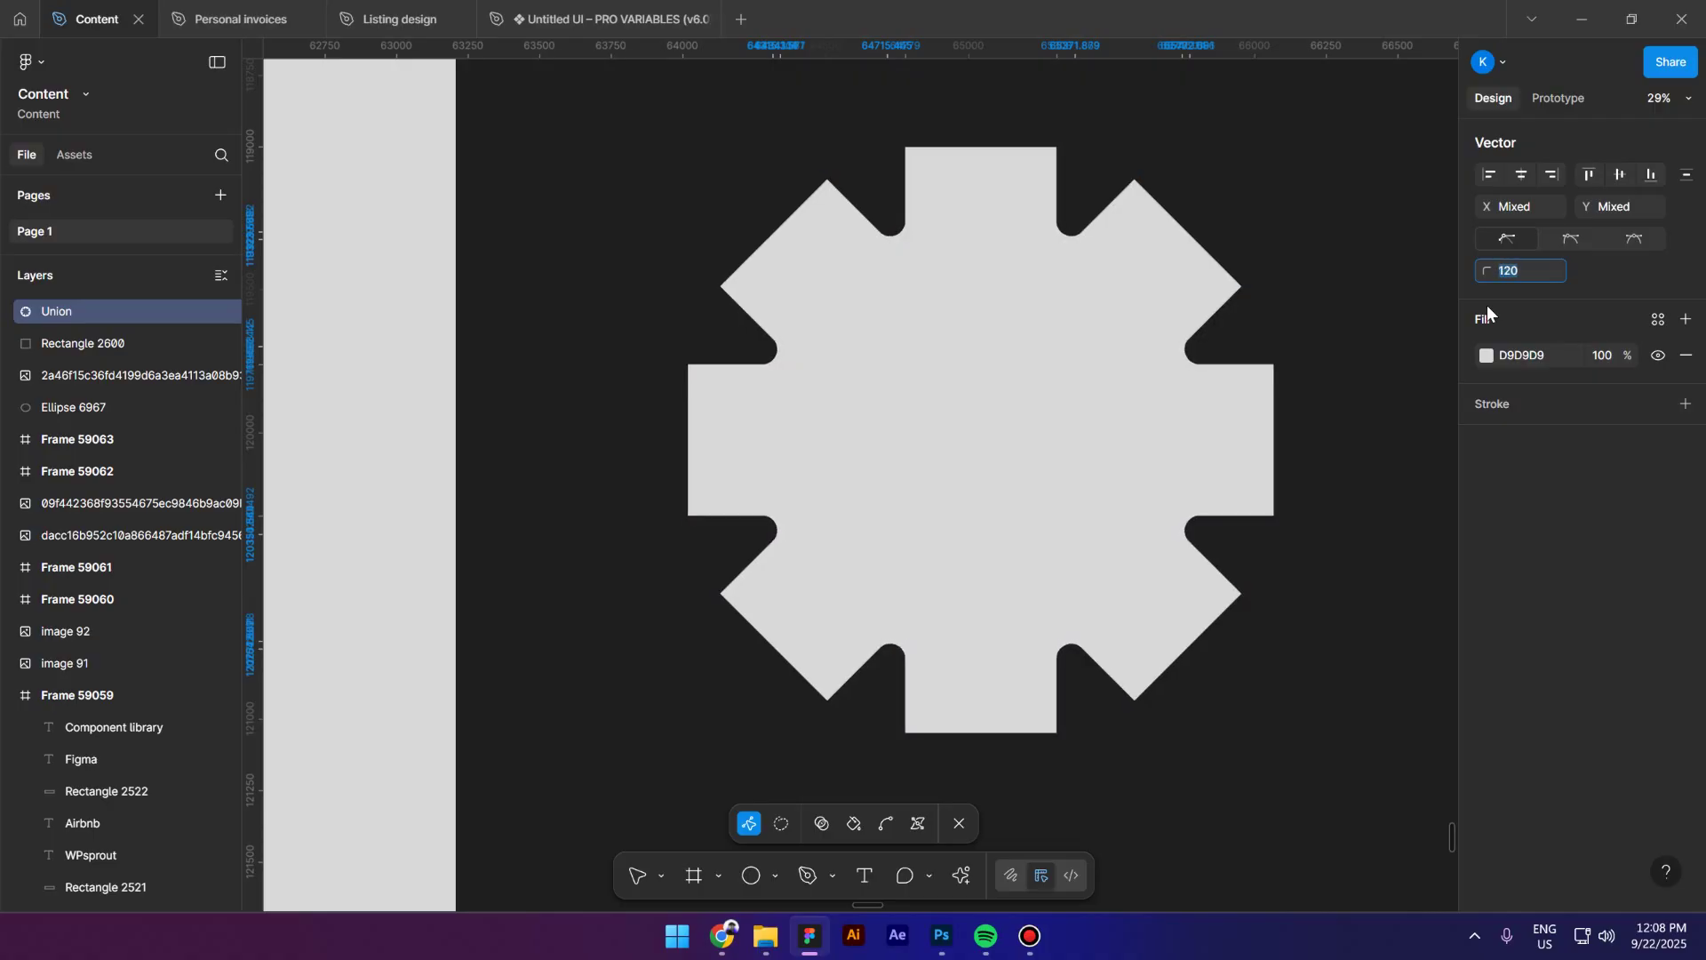
pyautogui.press('Escape')
pyautogui.press('Escape')
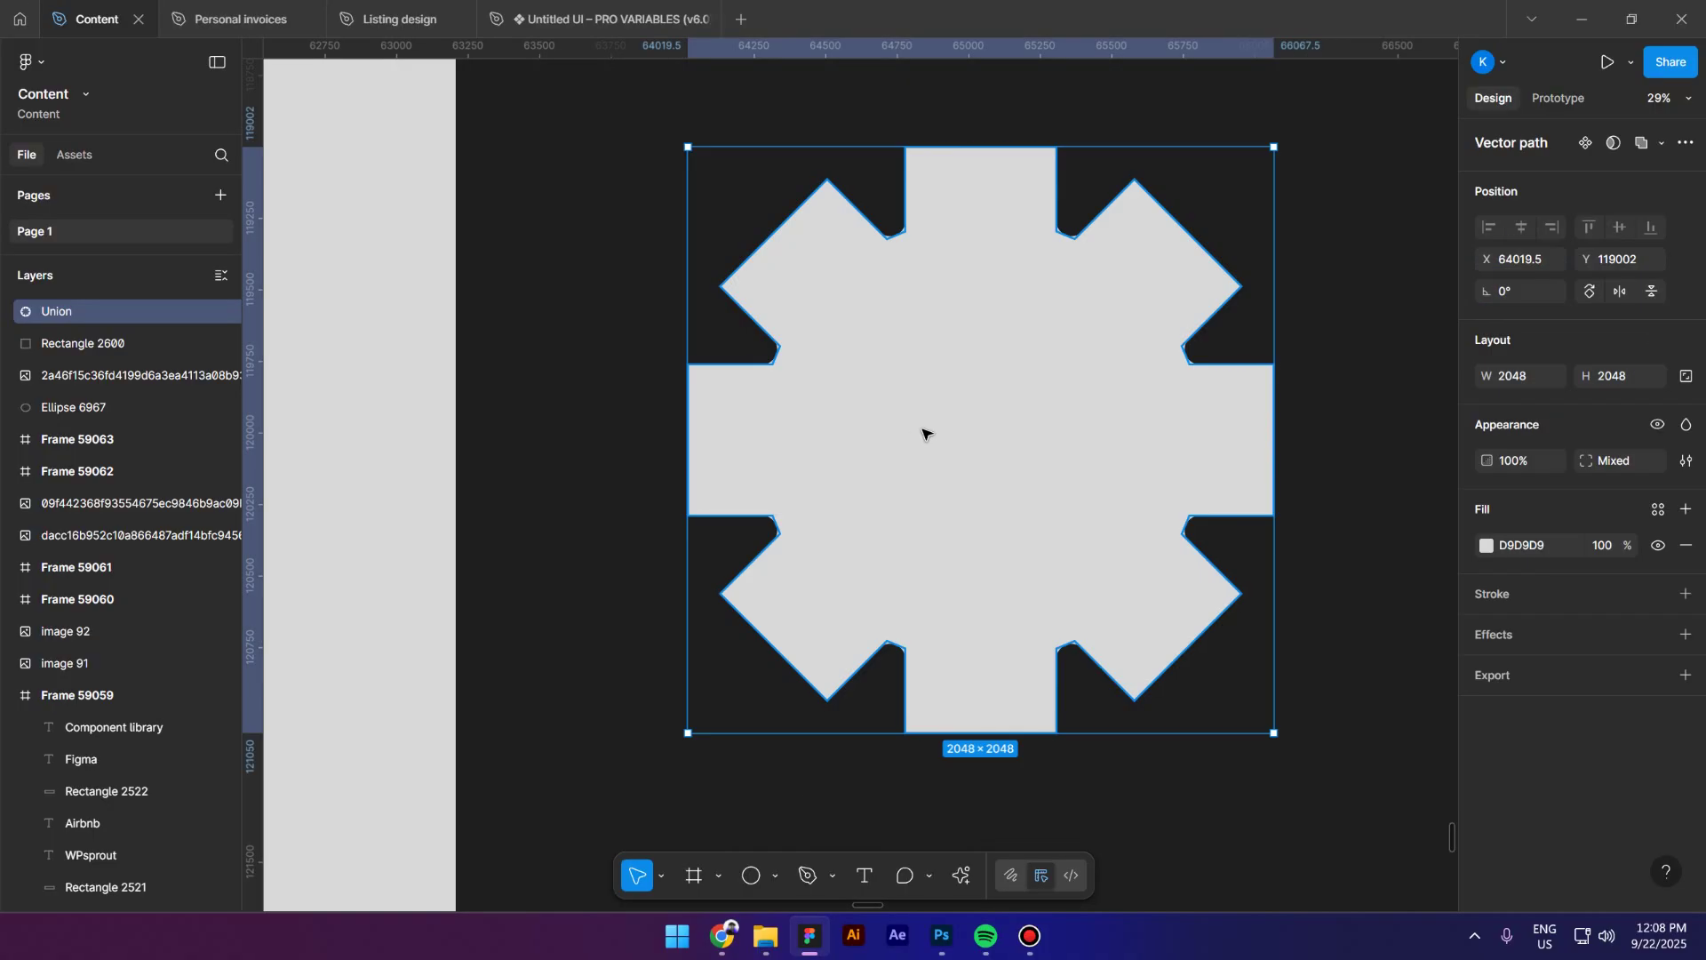
# Flatten the rounded star and move it onto the square.
pyautogui.rightClick(921, 432)
pyautogui.click(984, 535)
pyautogui.scroll(-3, 1028, 446)
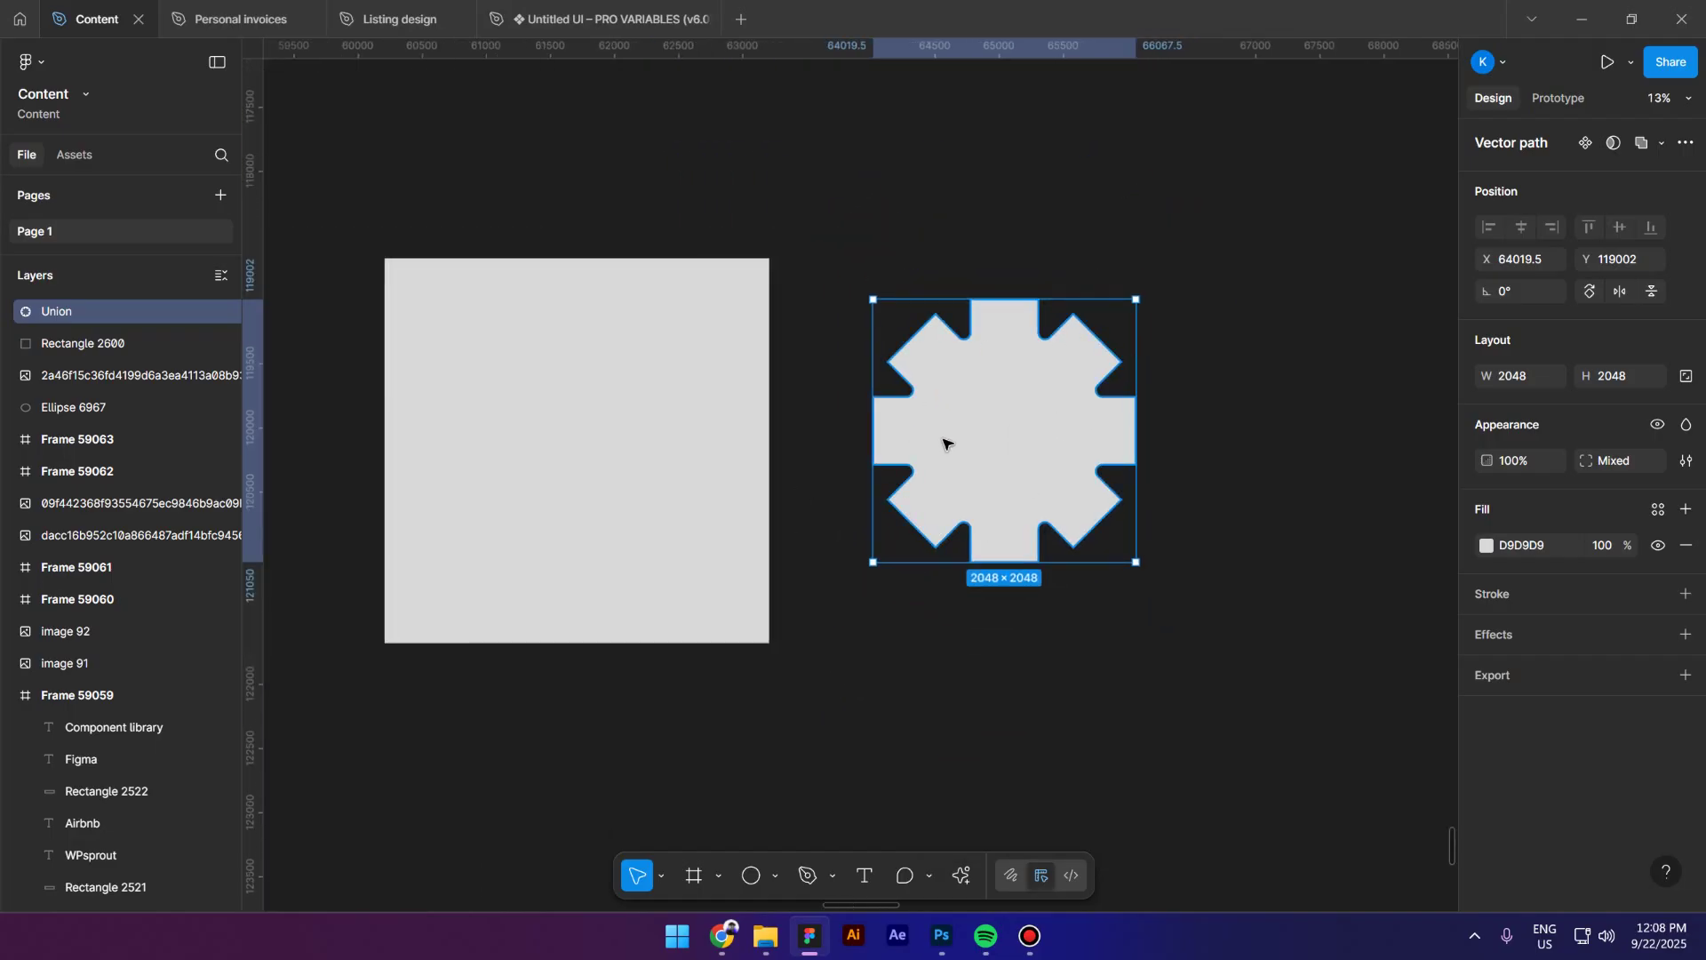
pyautogui.scroll(2, 1024, 426)
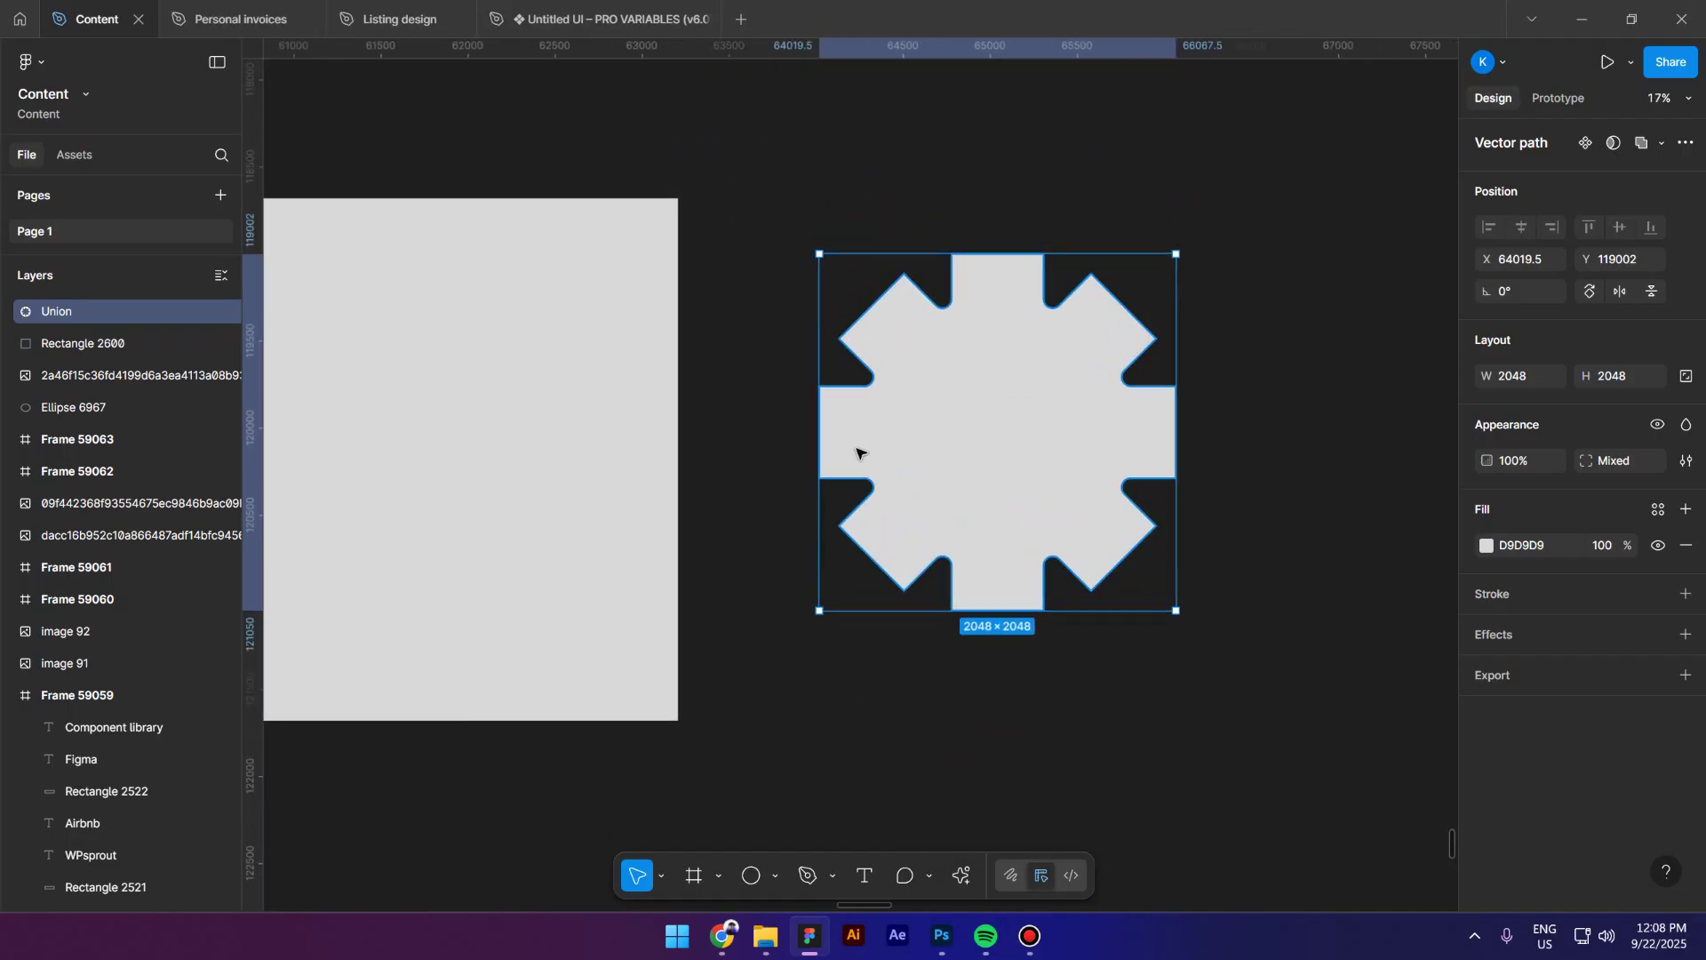
pyautogui.scroll(-3, 1029, 459)
pyautogui.moveTo(1055, 449); pyautogui.dragTo(739, 469)
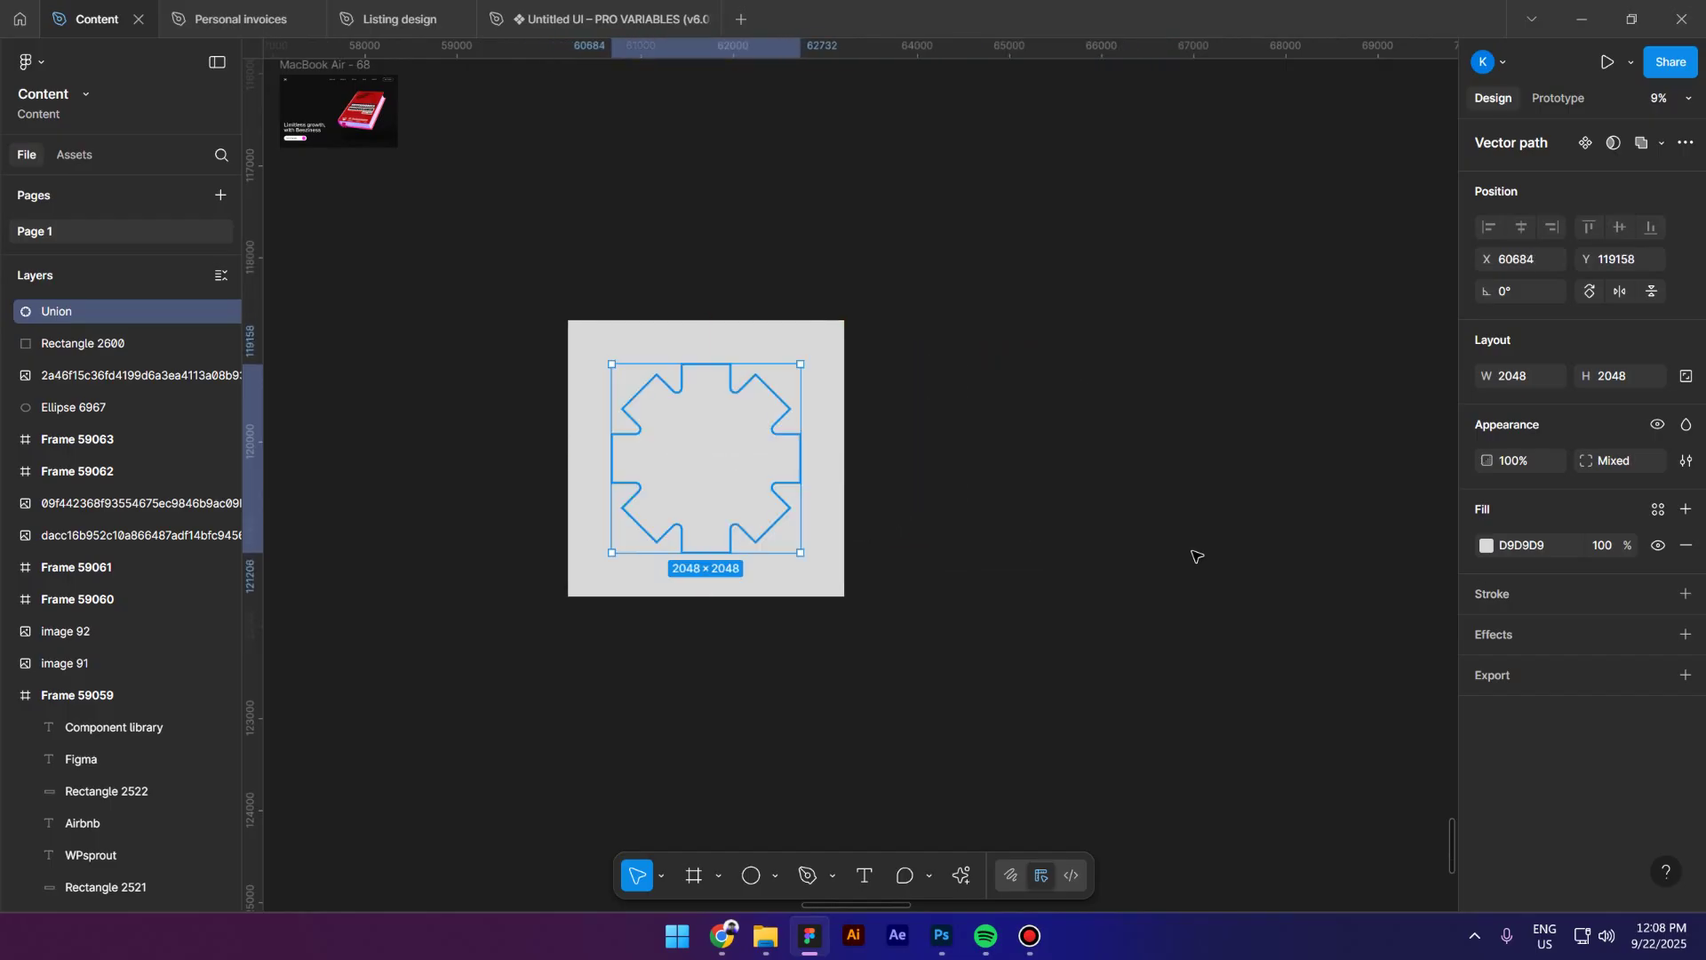
# Colour the star 626262 and the square black, keeping the star centred.
pyautogui.click(1486, 546)
pyautogui.moveTo(1408, 558); pyautogui.dragTo(1235, 583)
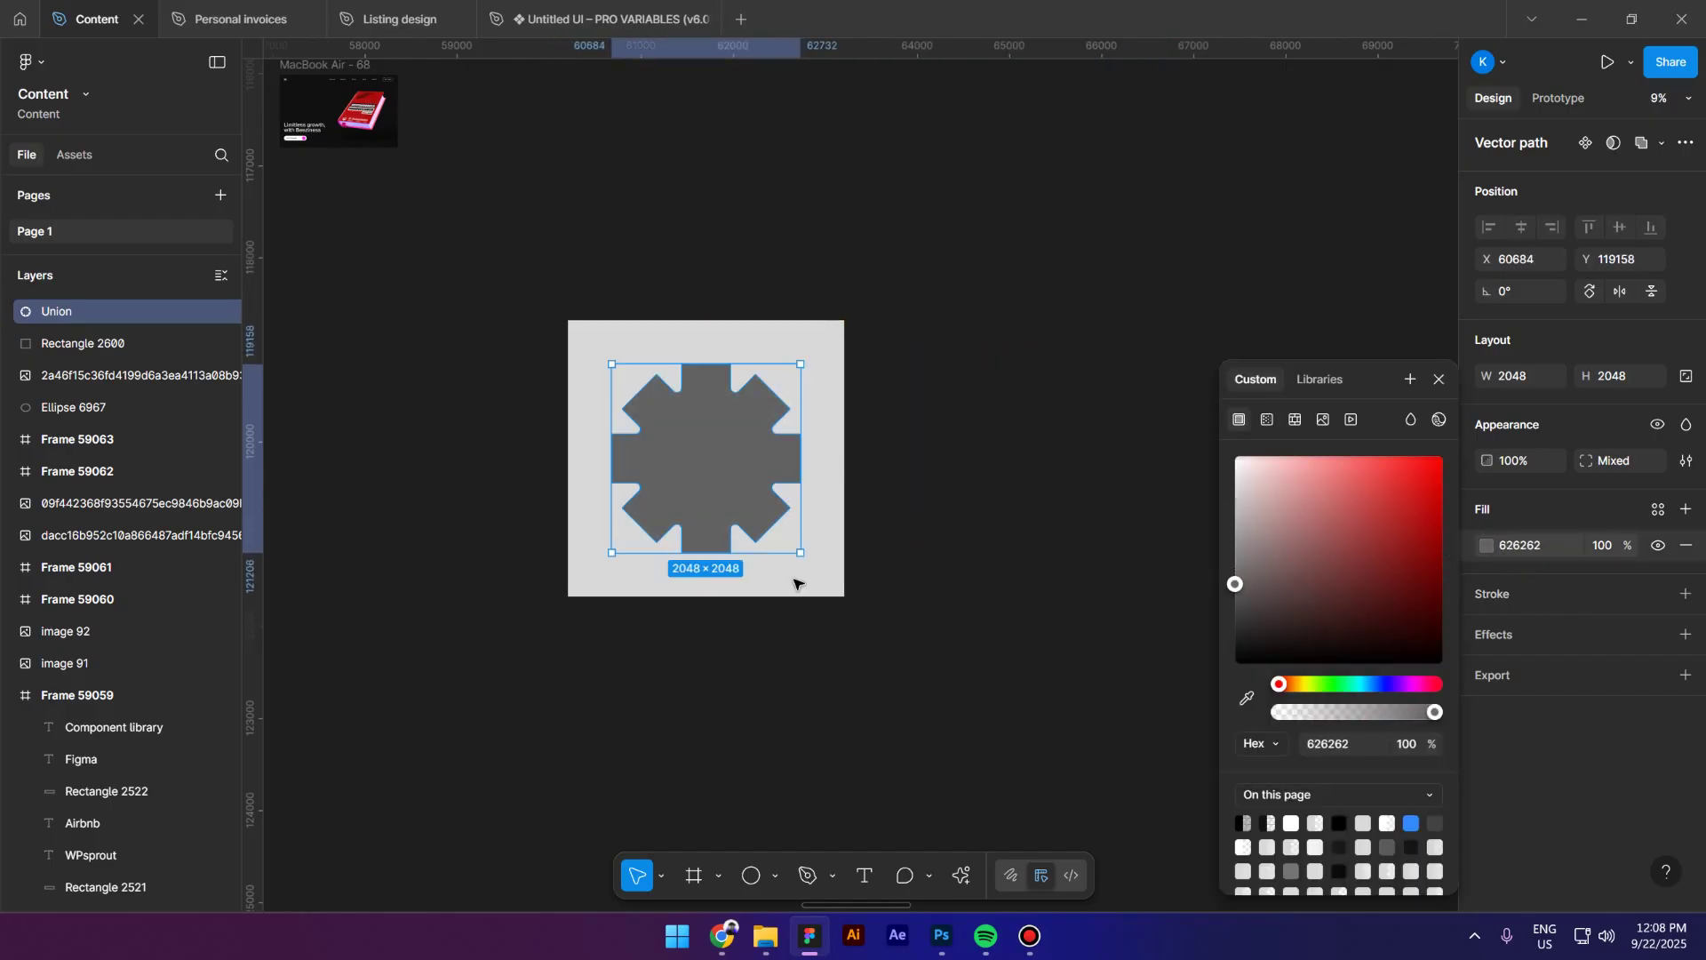
pyautogui.scroll(1, 461, 487)
pyautogui.scroll(2, 461, 487)
pyautogui.click(462, 487)
pyautogui.click(670, 294)
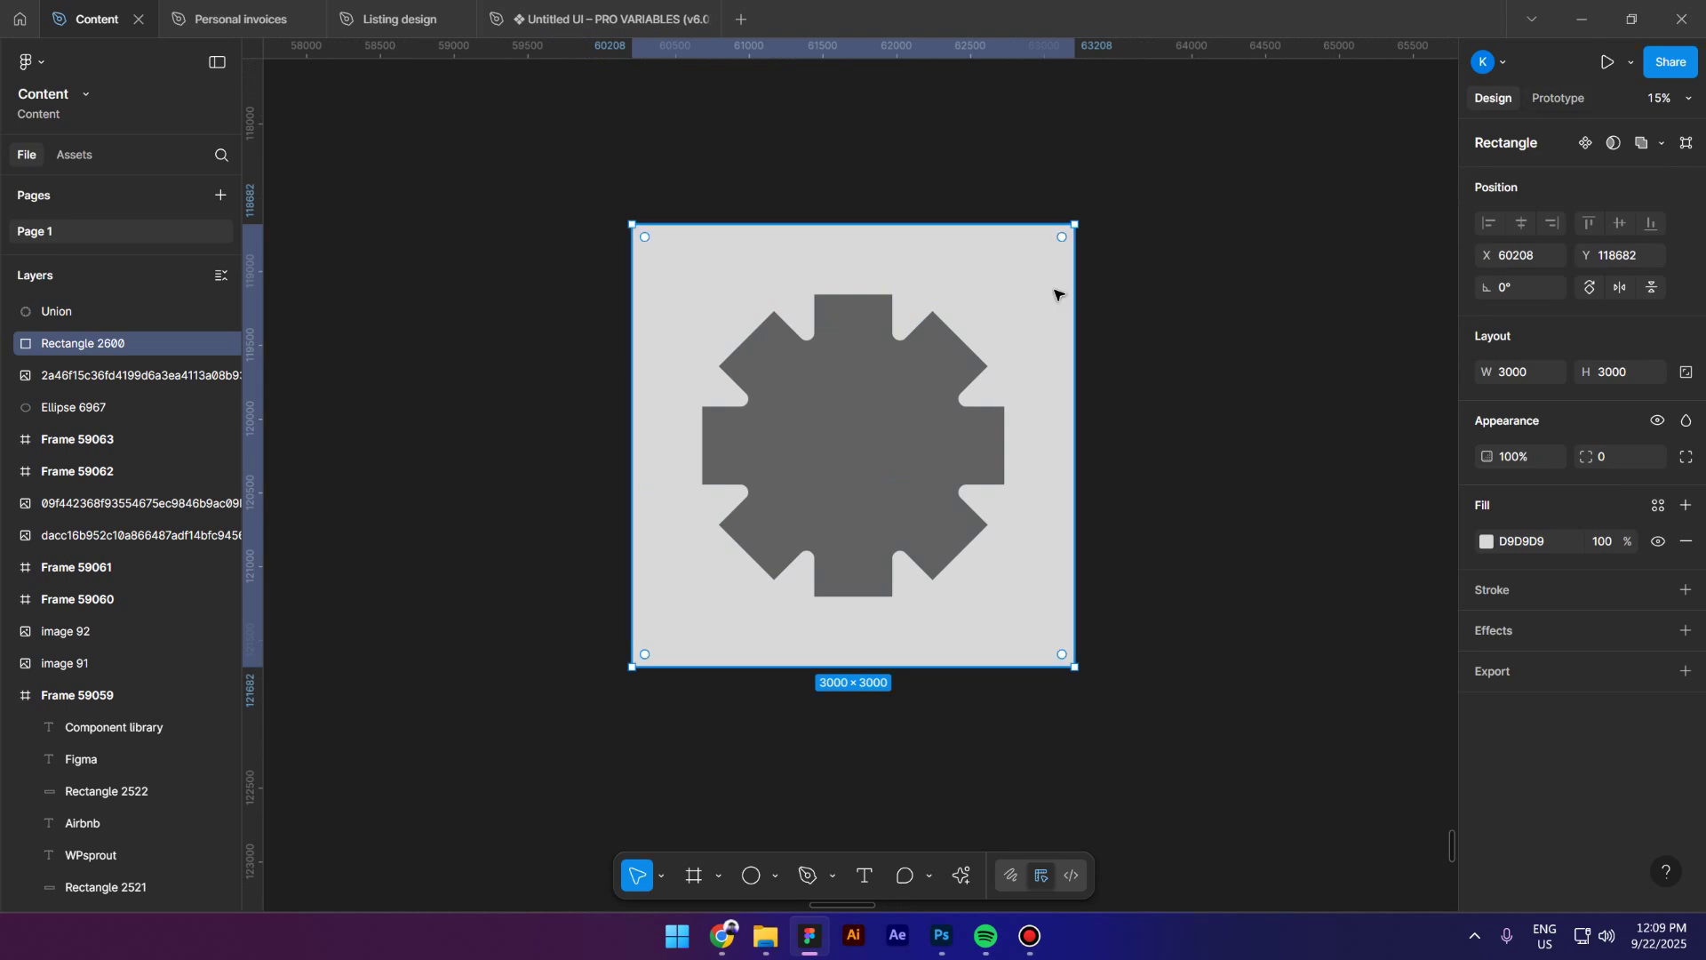
pyautogui.click(1487, 542)
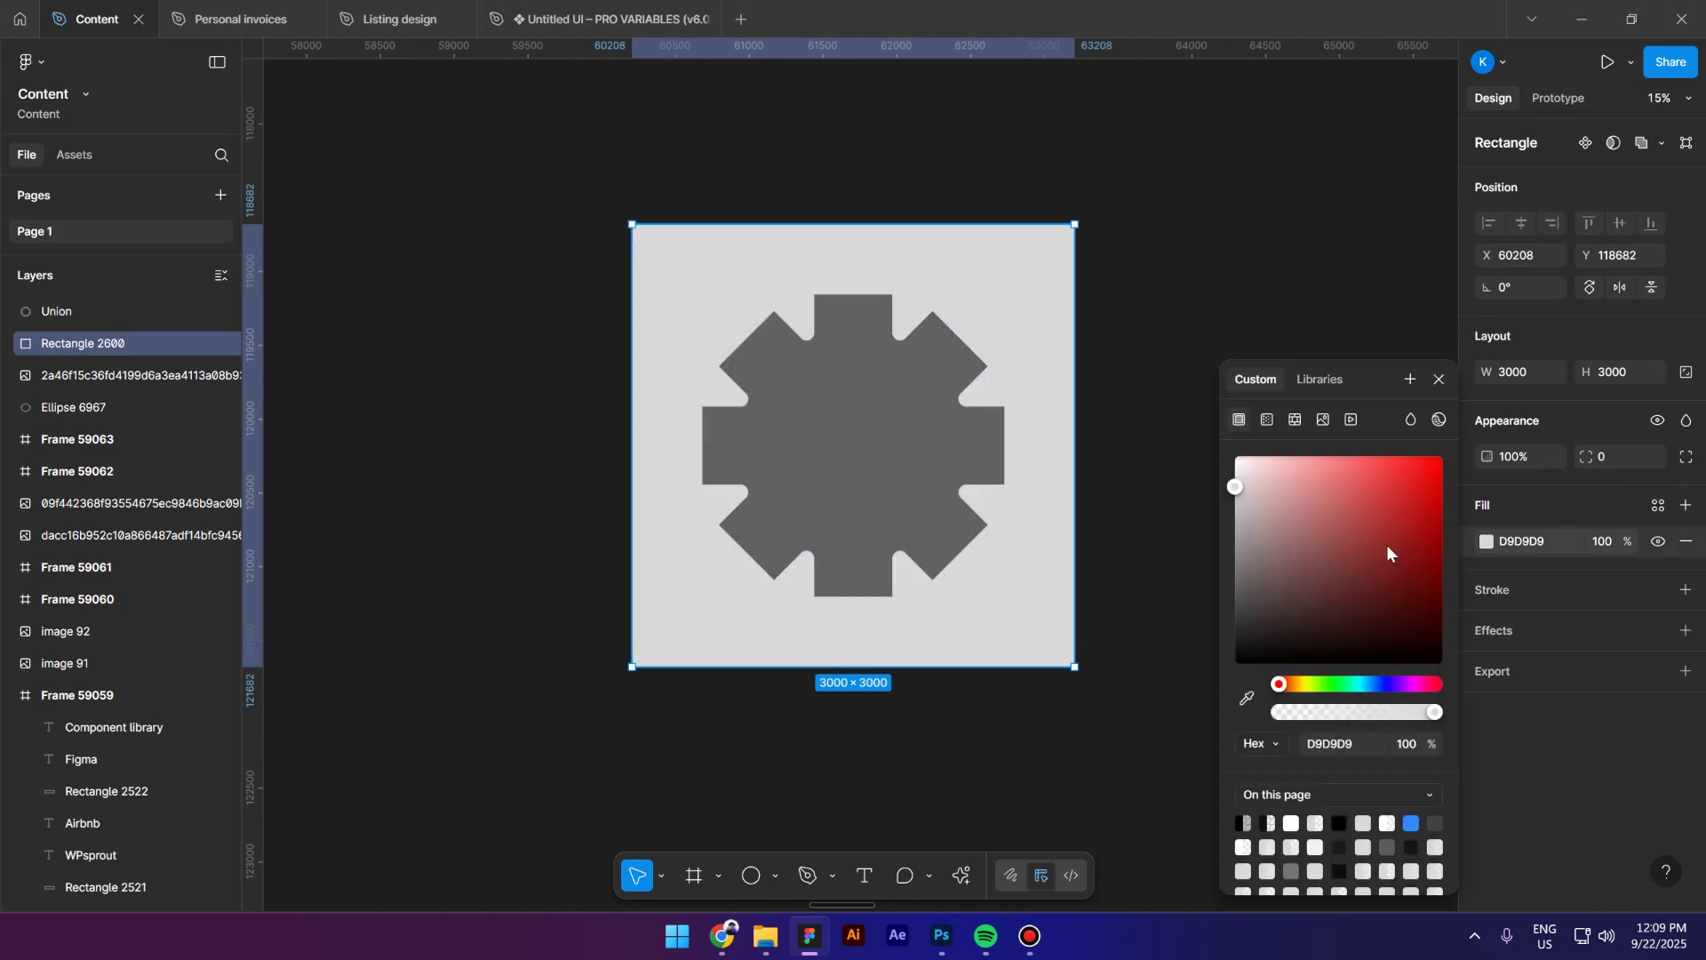
pyautogui.moveTo(1386, 546); pyautogui.dragTo(945, 734)
pyautogui.click(875, 477)
pyautogui.moveTo(924, 492); pyautogui.dragTo(922, 480)
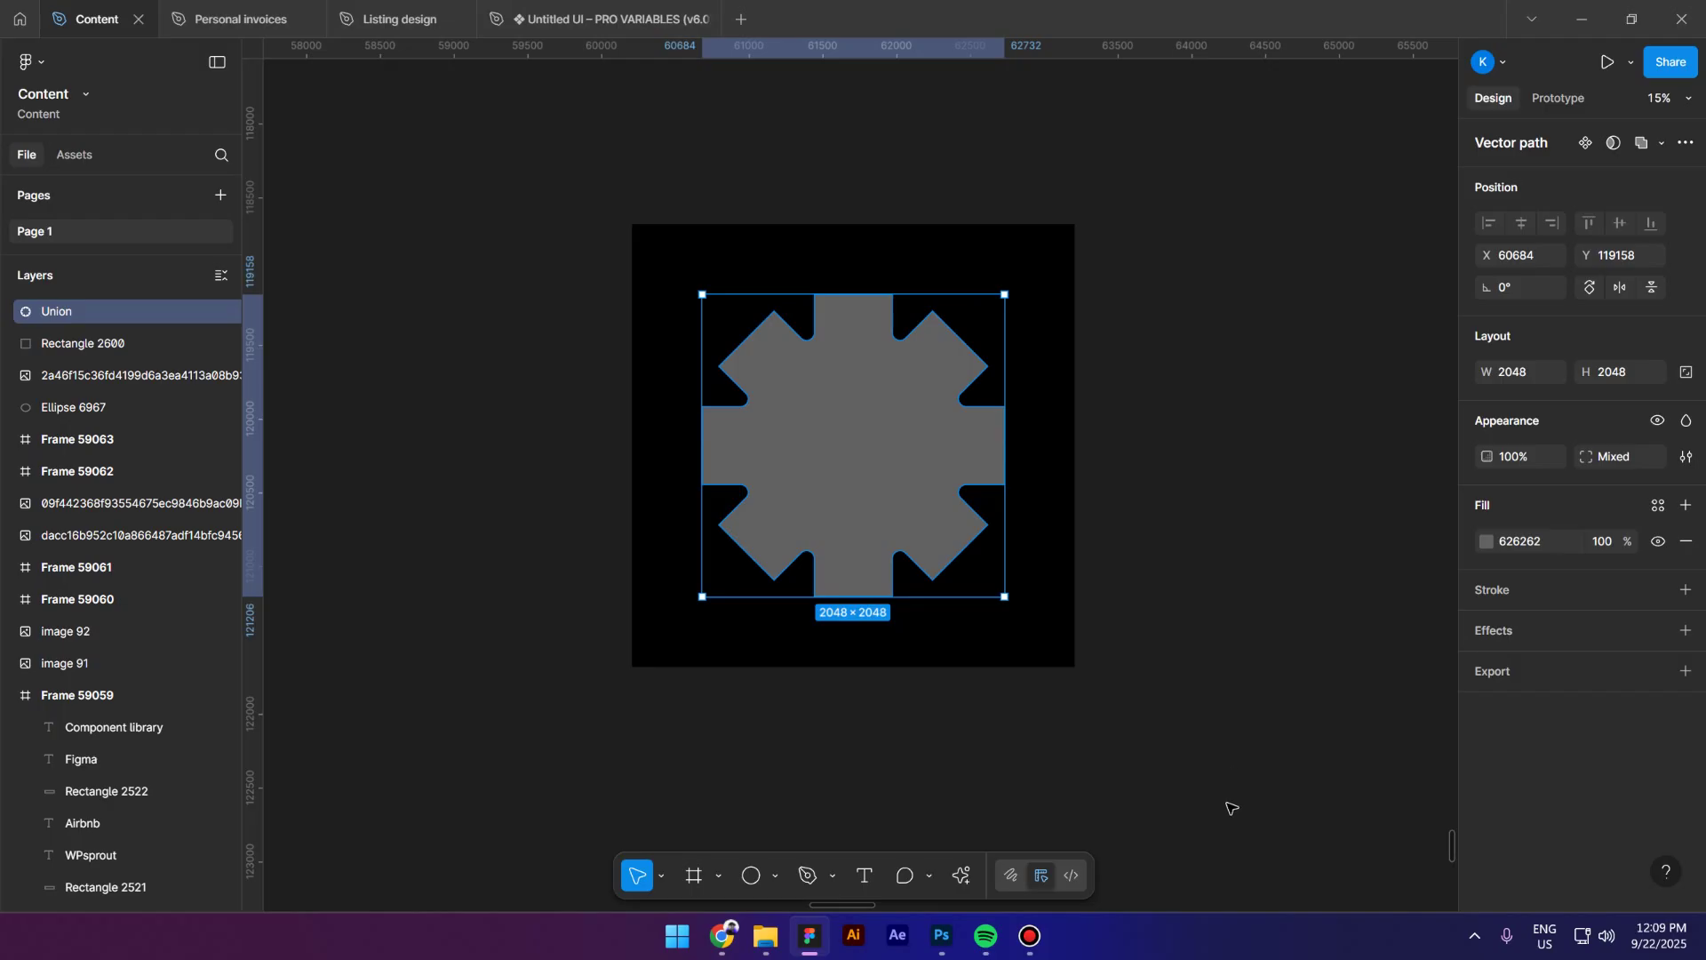
# Try a Subtract on the gear and square, then shrink the gear to about 1010×1010.
pyautogui.moveTo(1230, 807); pyautogui.dragTo(593, 251)
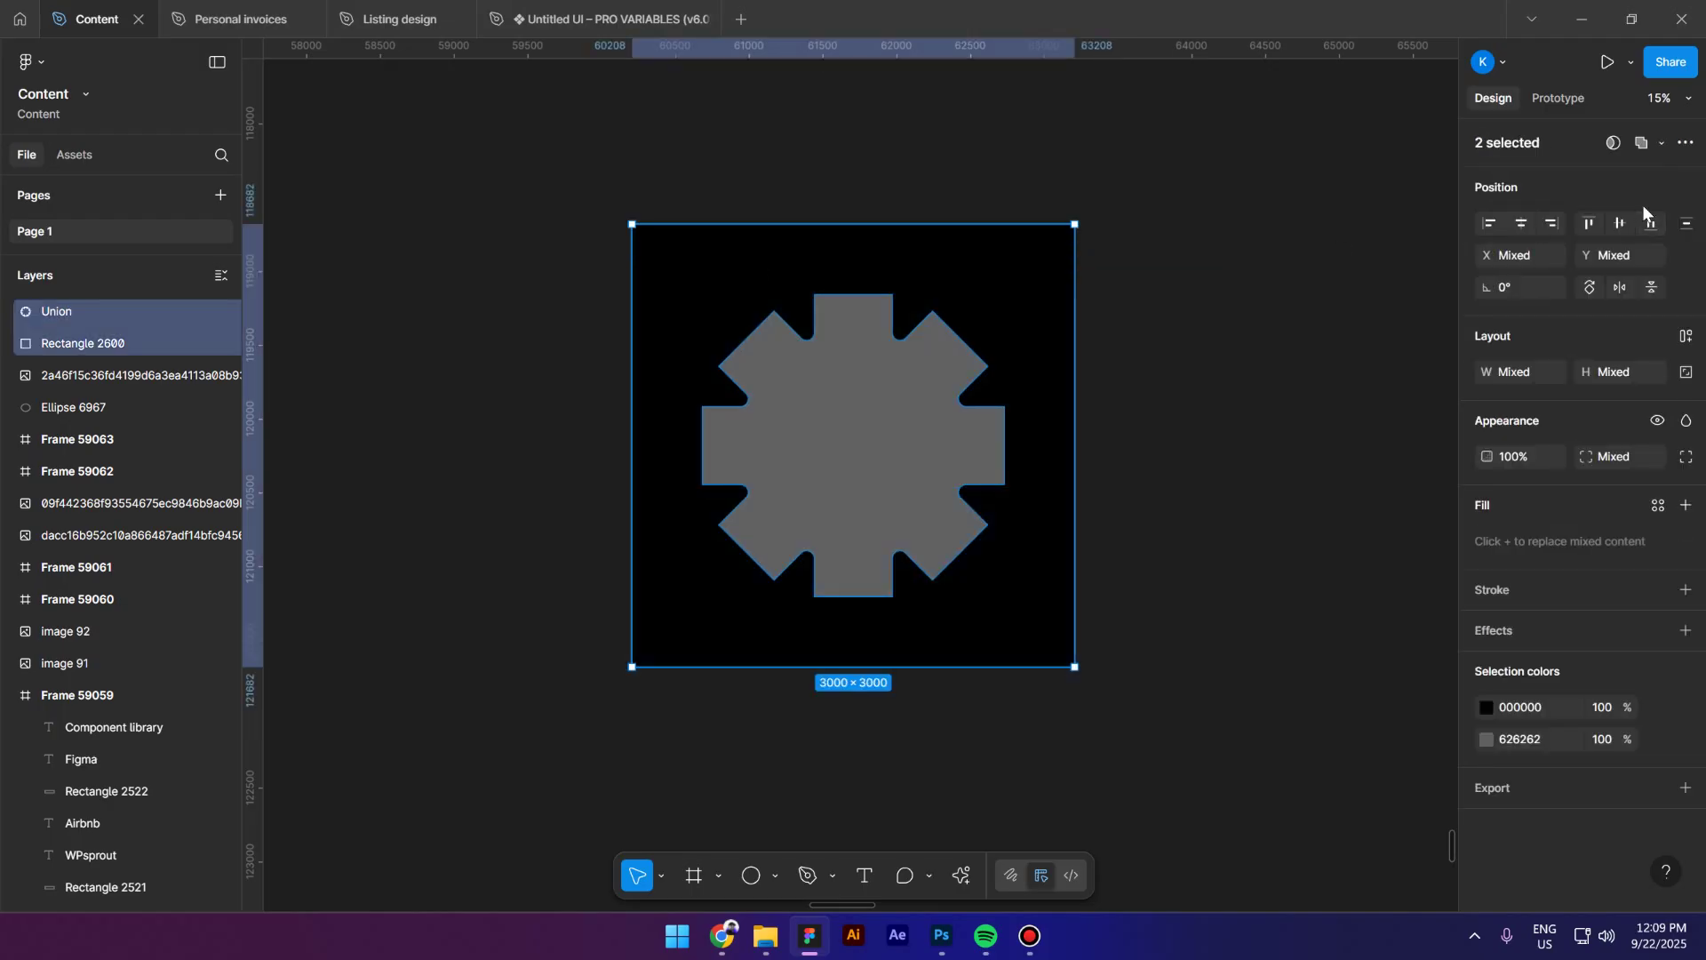
pyautogui.click(1661, 142)
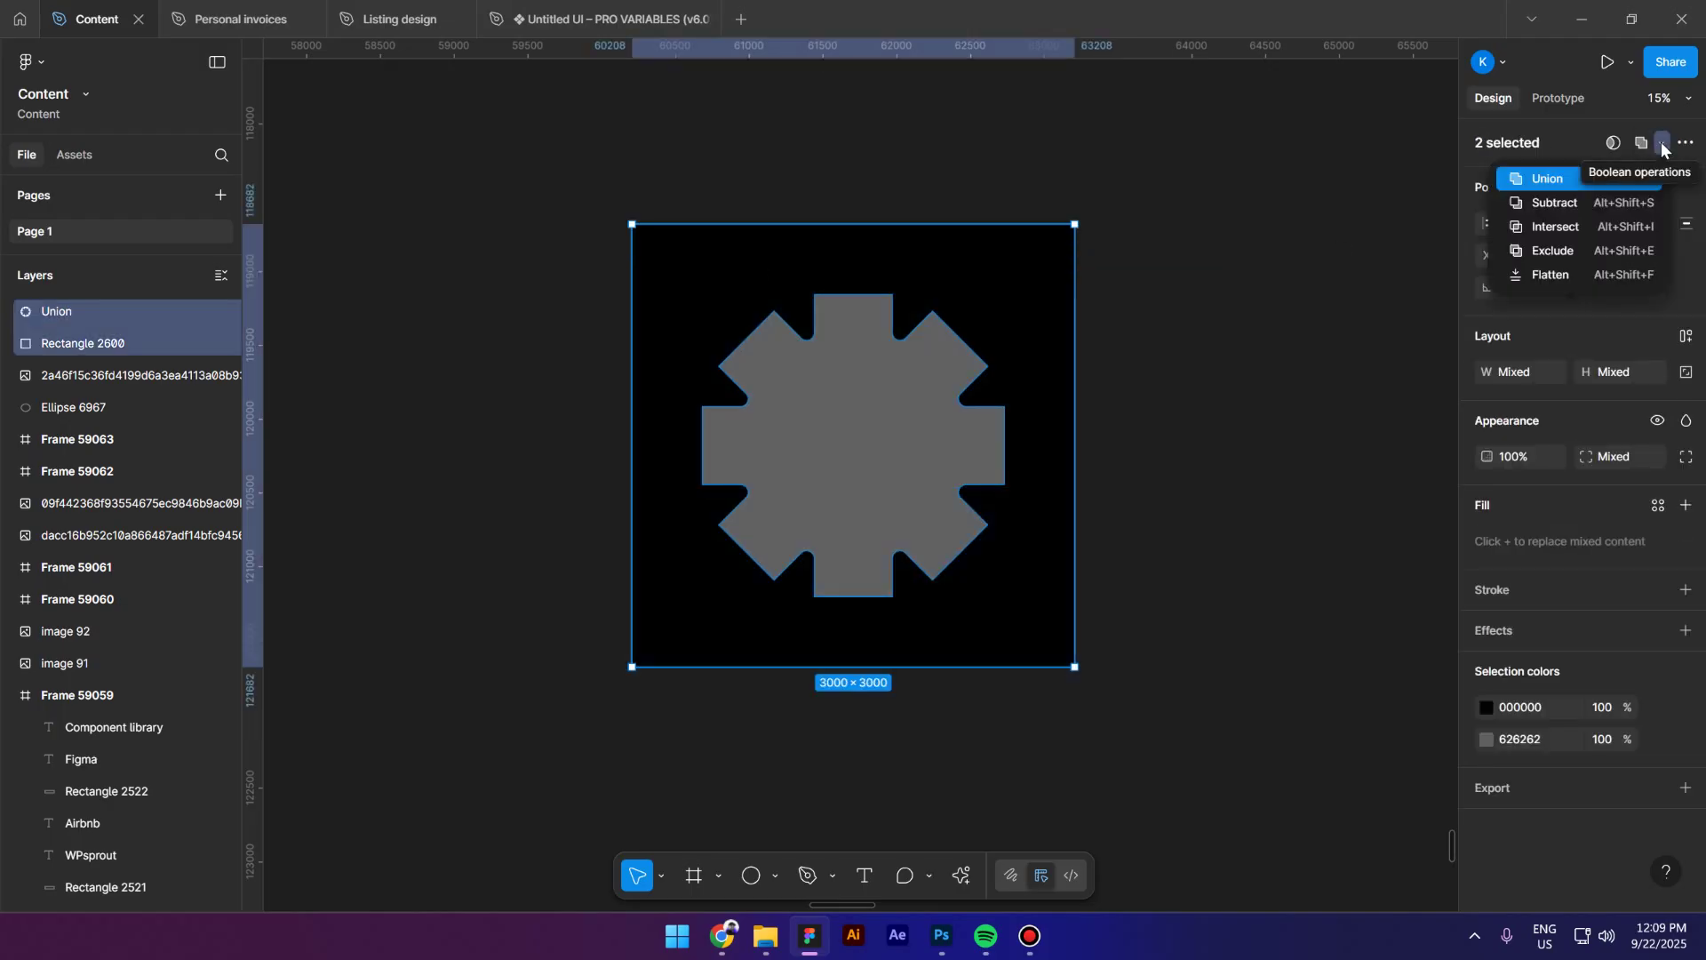
pyautogui.click(1550, 206)
pyautogui.click(831, 433)
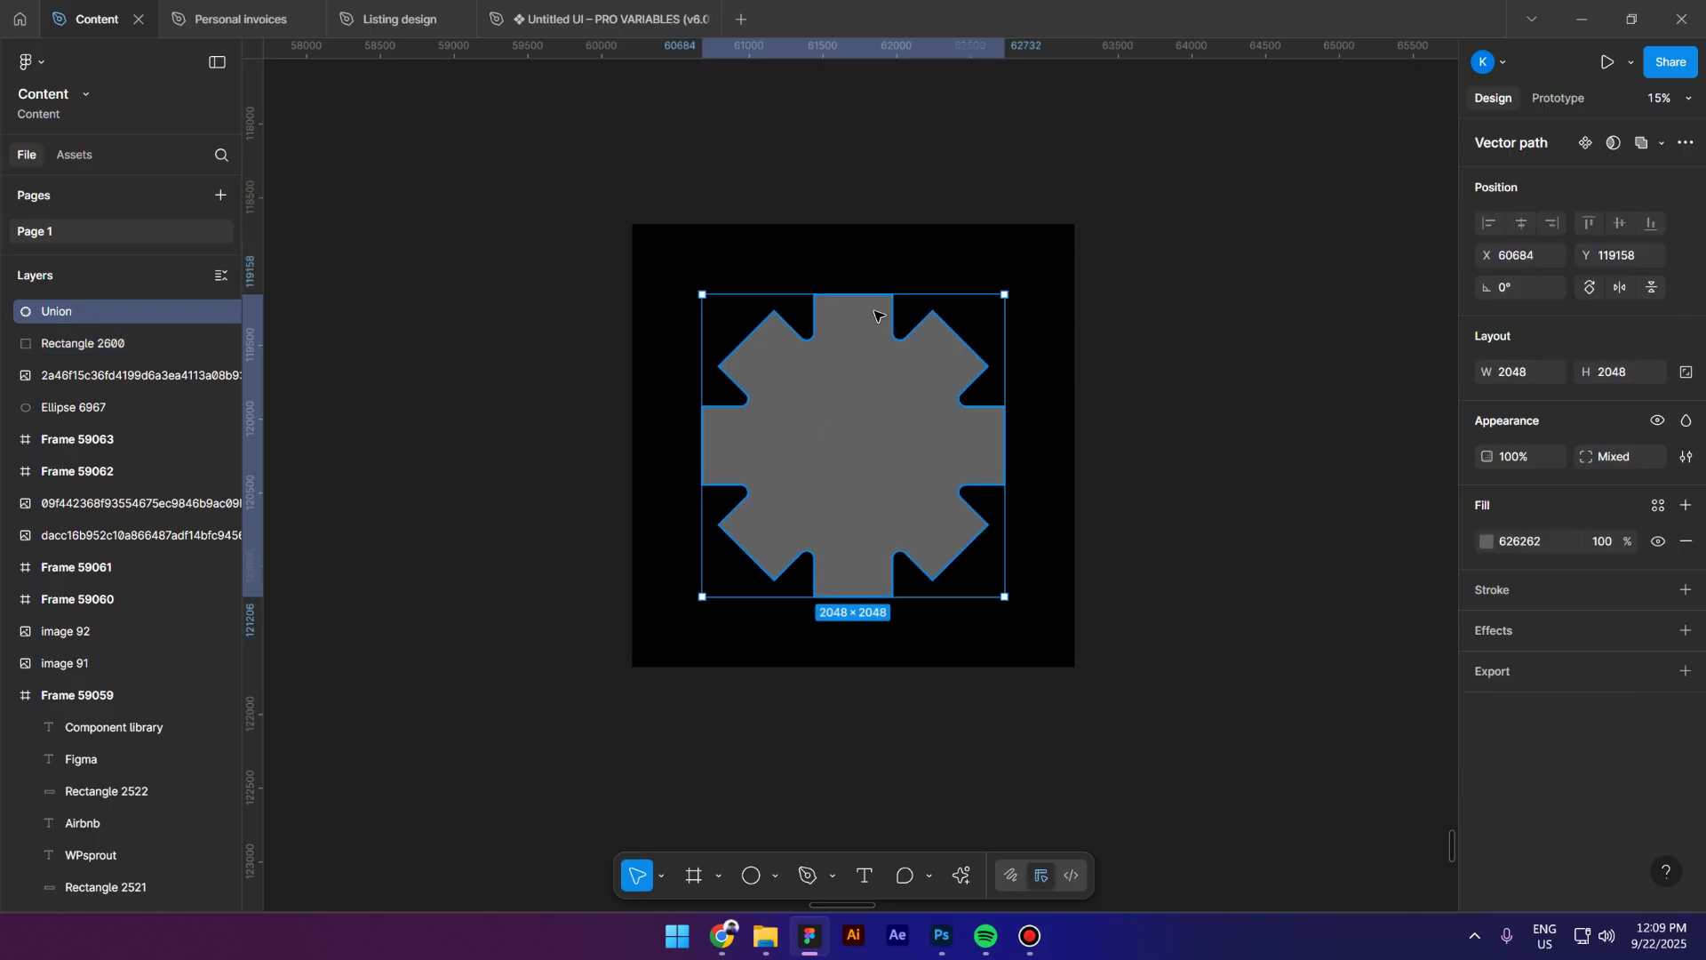
pyautogui.moveTo(874, 294); pyautogui.dragTo(879, 391)
# Subtract the shrunken gear from the black square and add a 1x PNG export setting.
pyautogui.moveTo(1218, 696); pyautogui.dragTo(625, 267)
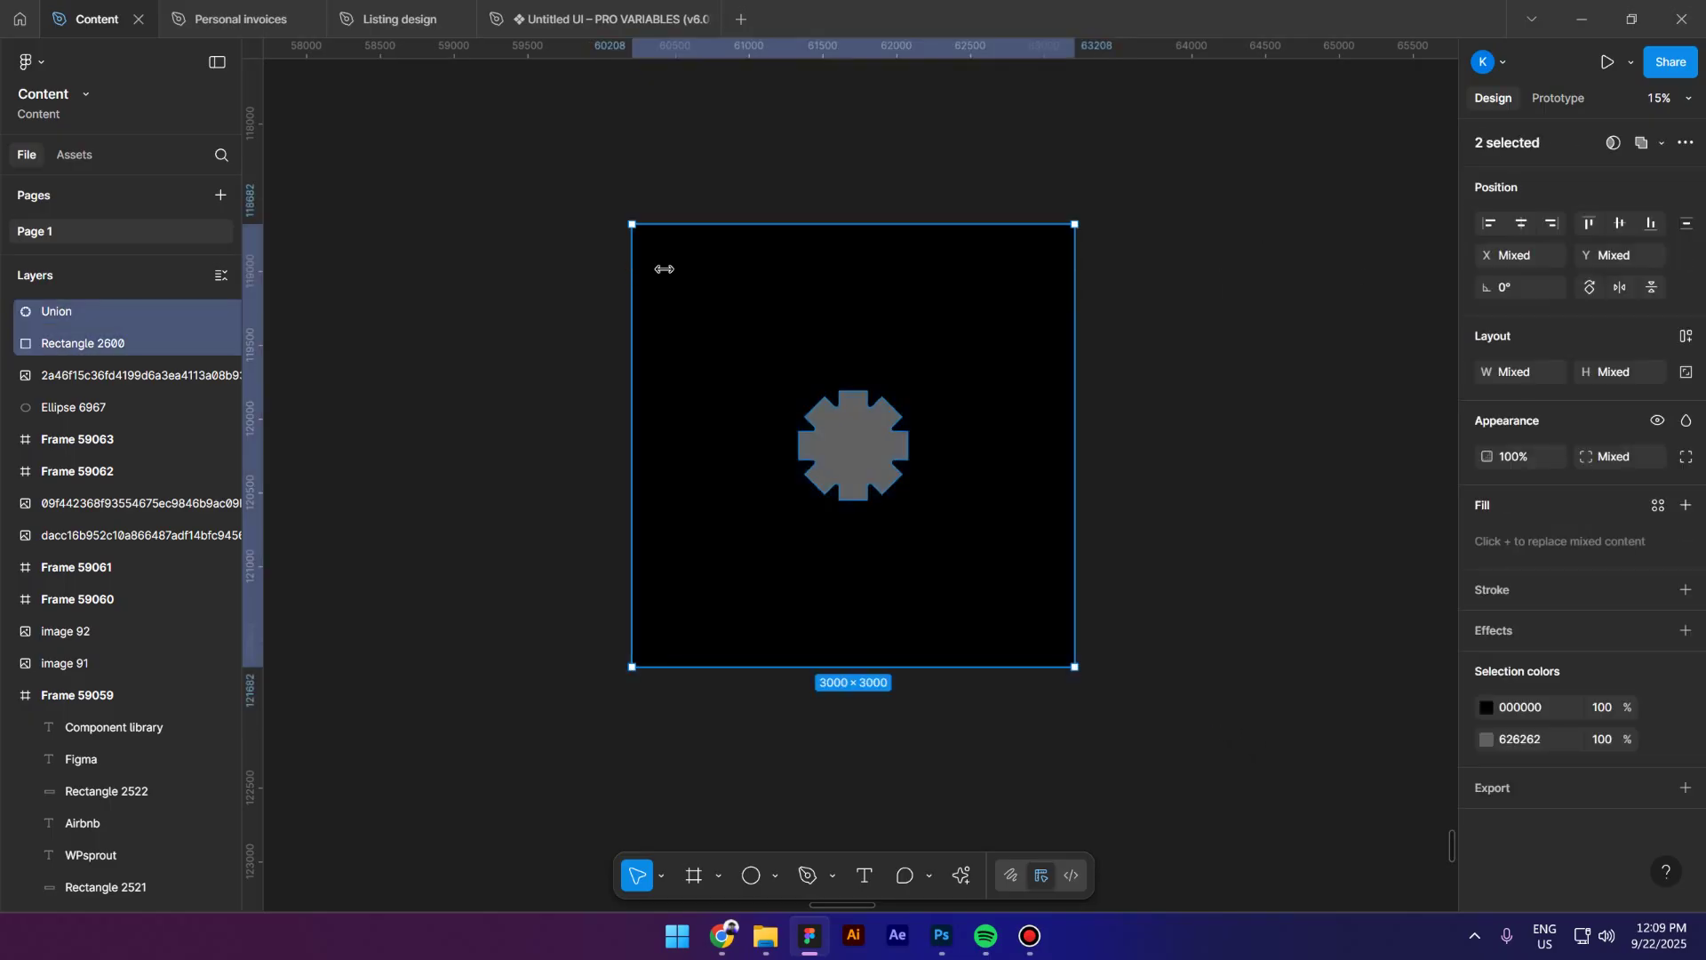
pyautogui.click(1663, 143)
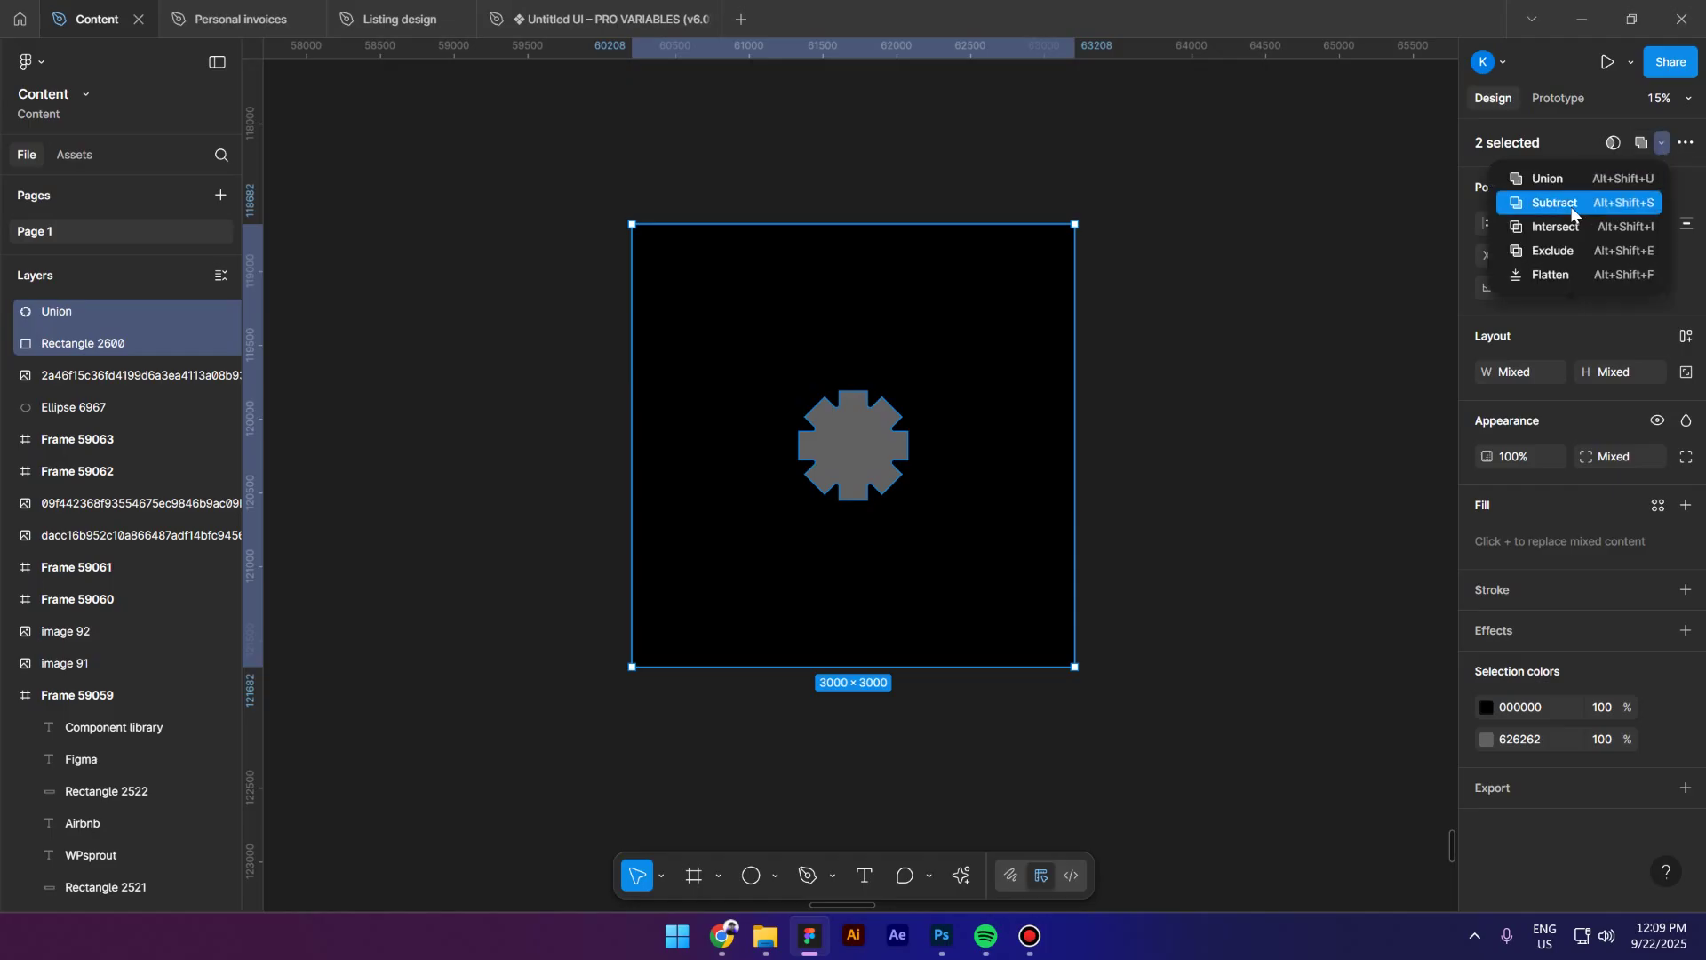
pyautogui.hotkey('alt', 'shift', 's')
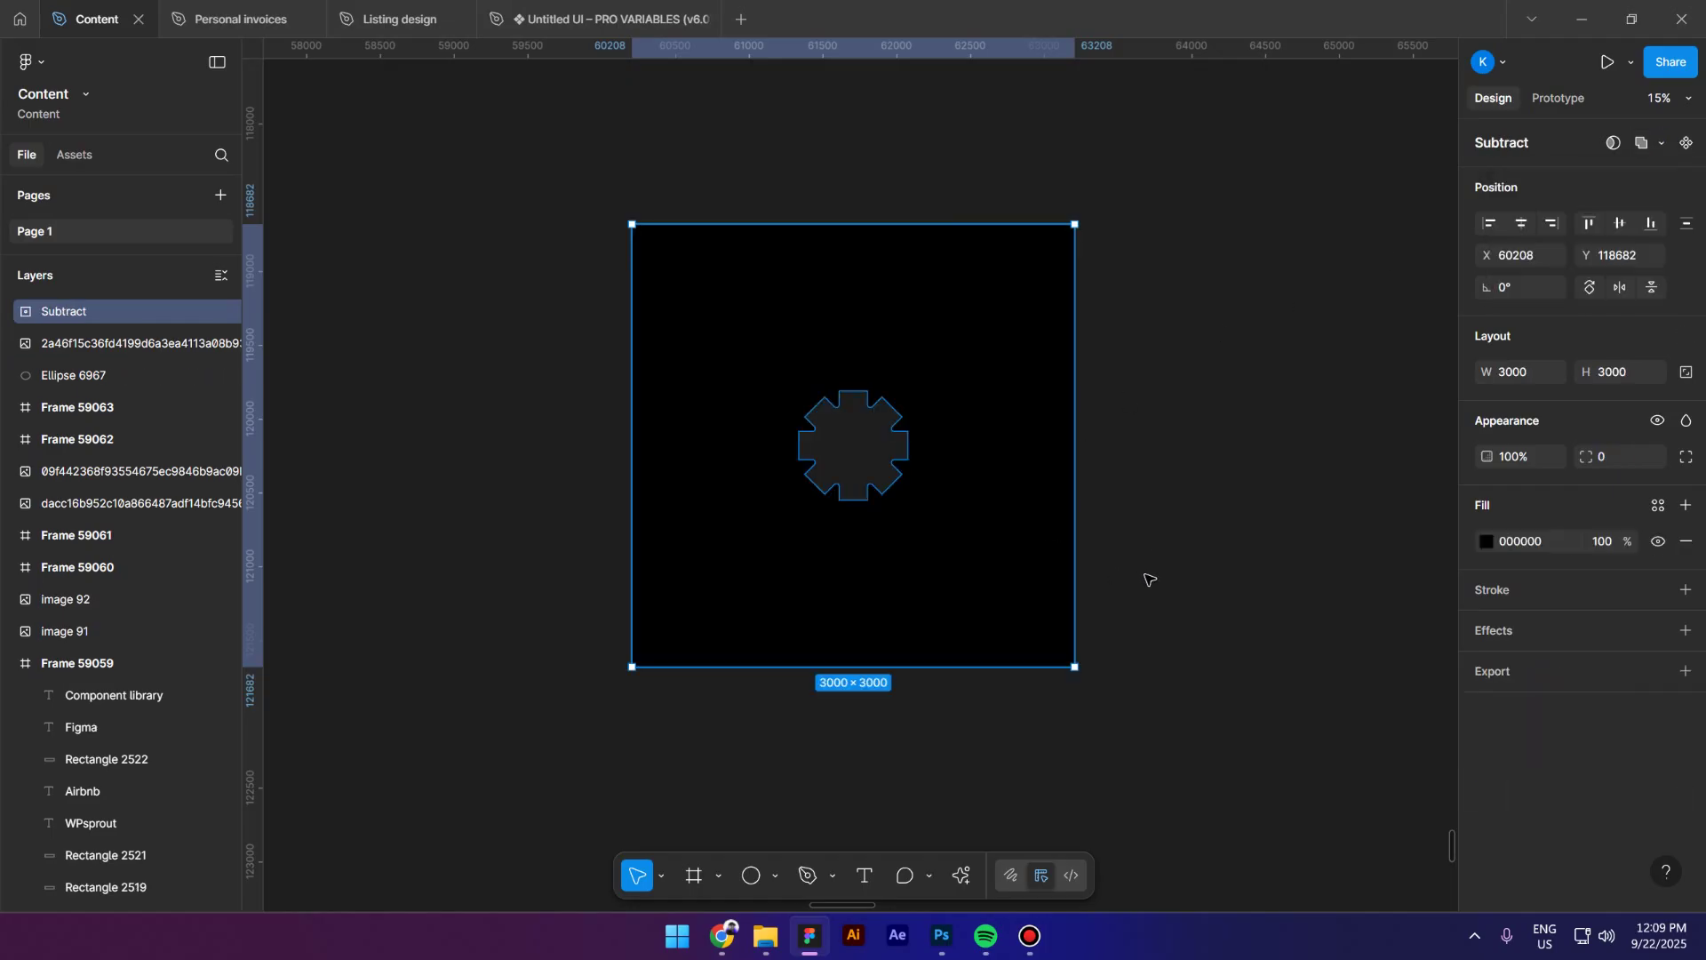
pyautogui.click(1544, 672)
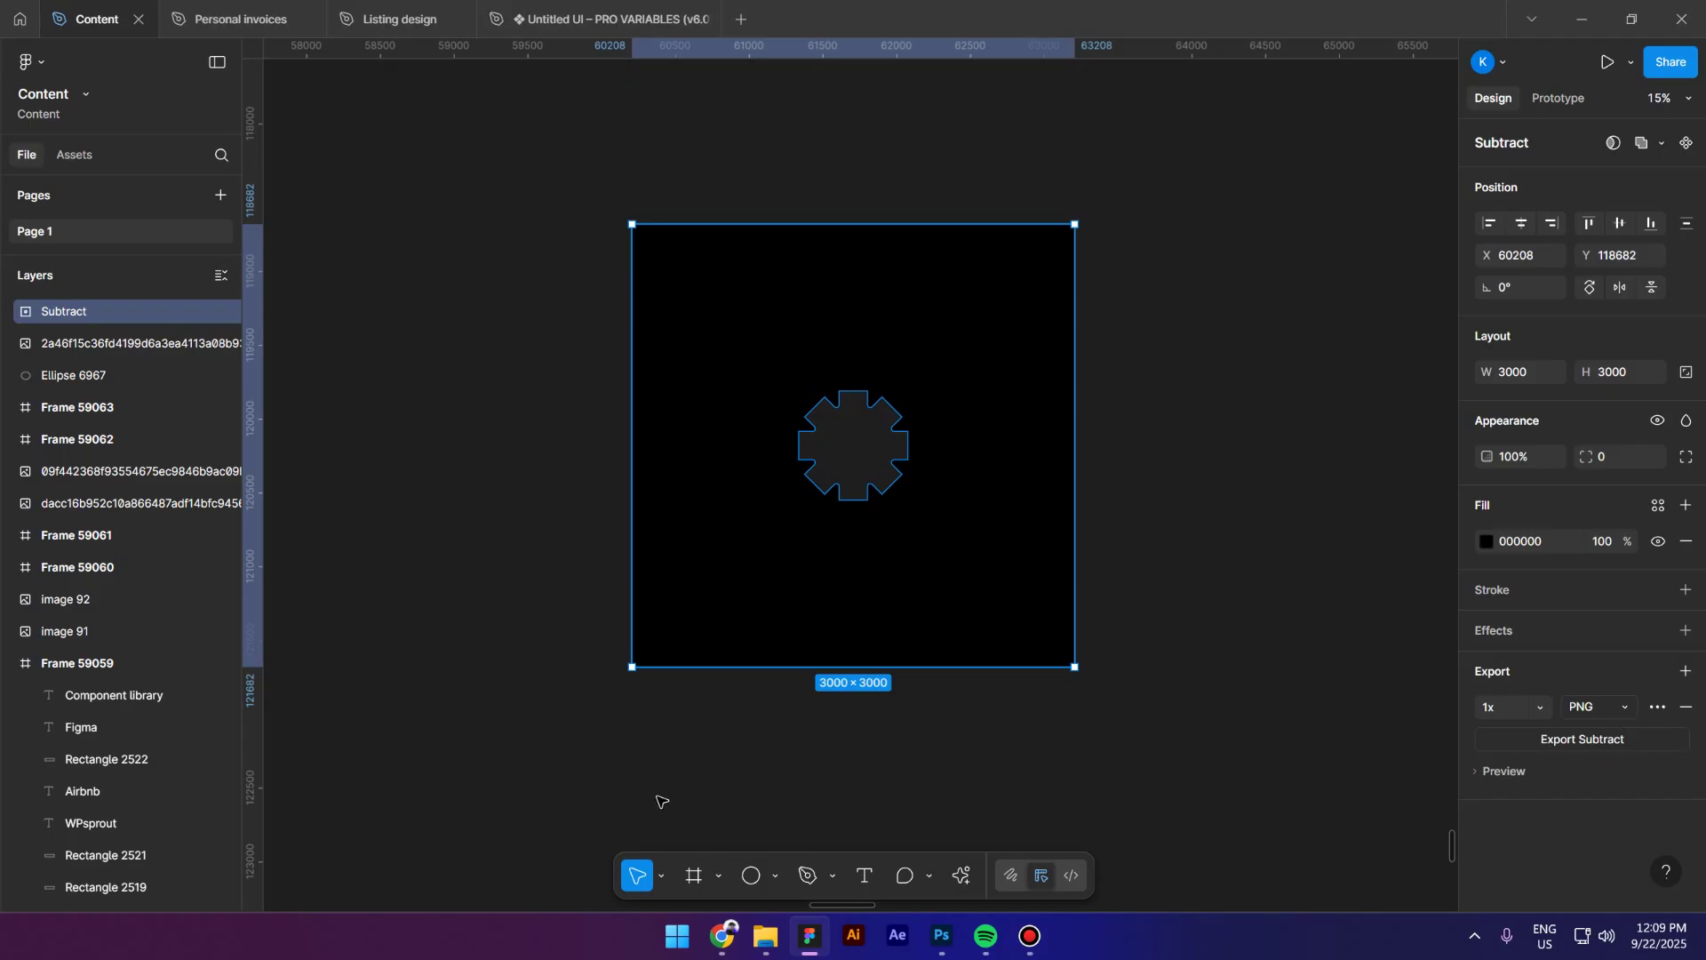
# Export the Subtract shape as PNG and move the Subtracthr image into Framer's Desktop Hero.
pyautogui.hotkey('ctrl', 'shift', 'e')
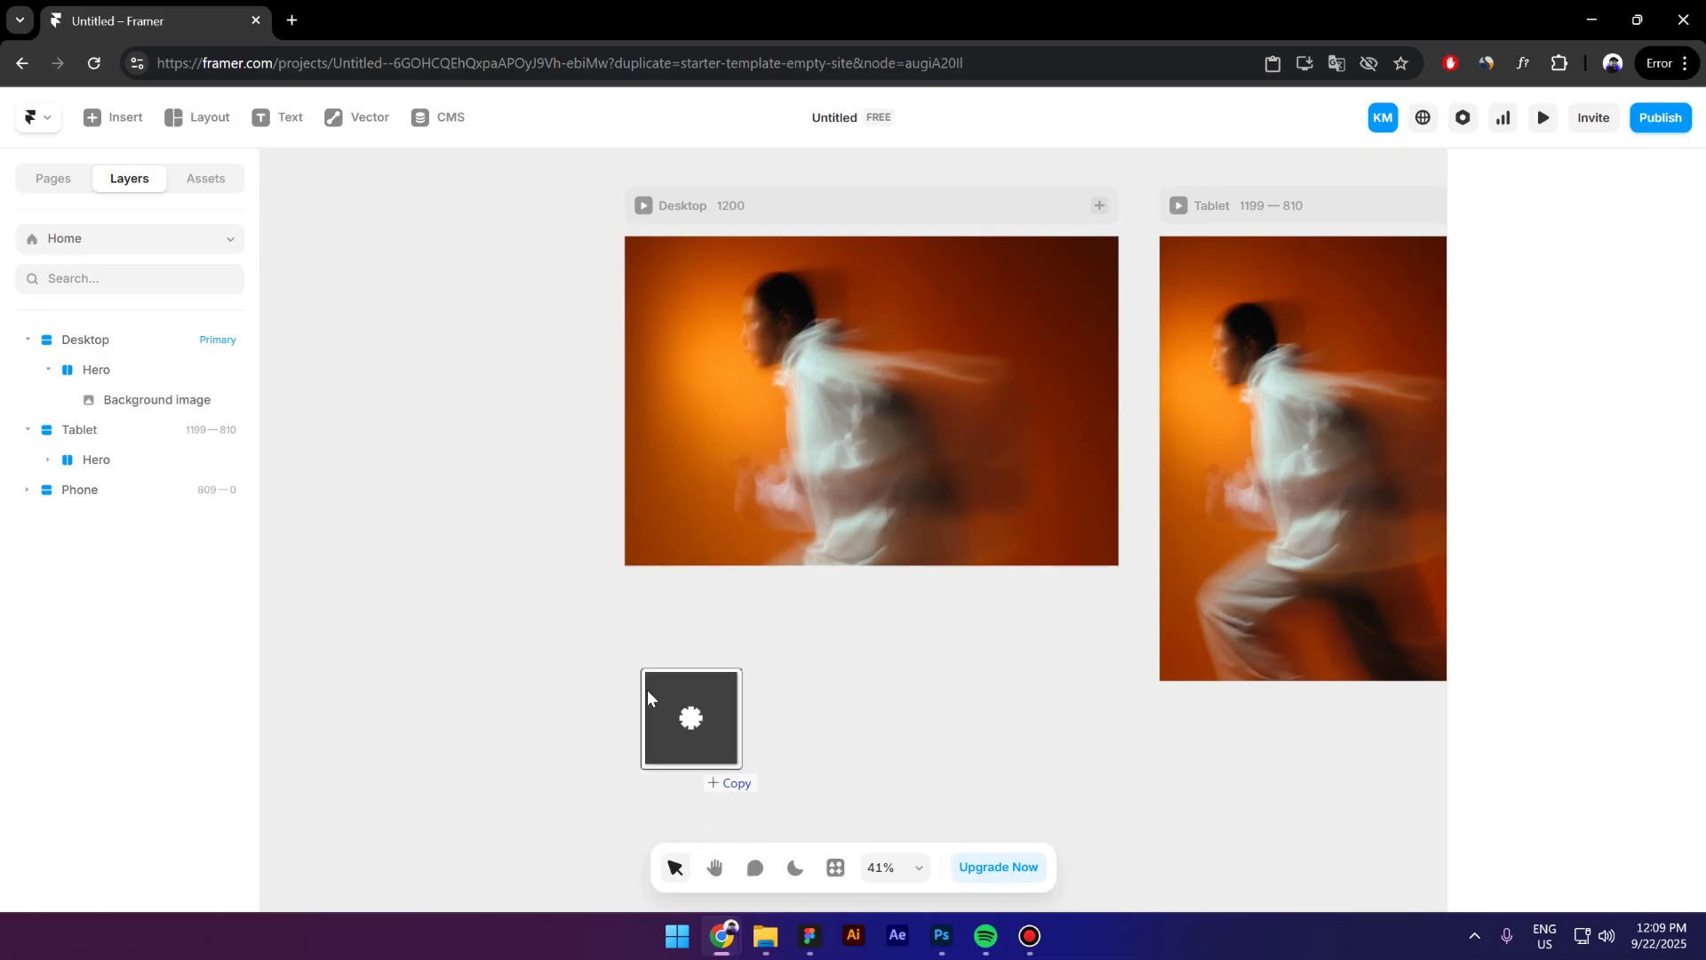
pyautogui.moveTo(647, 689); pyautogui.dragTo(655, 669)
pyautogui.scroll(-5, 685, 512)
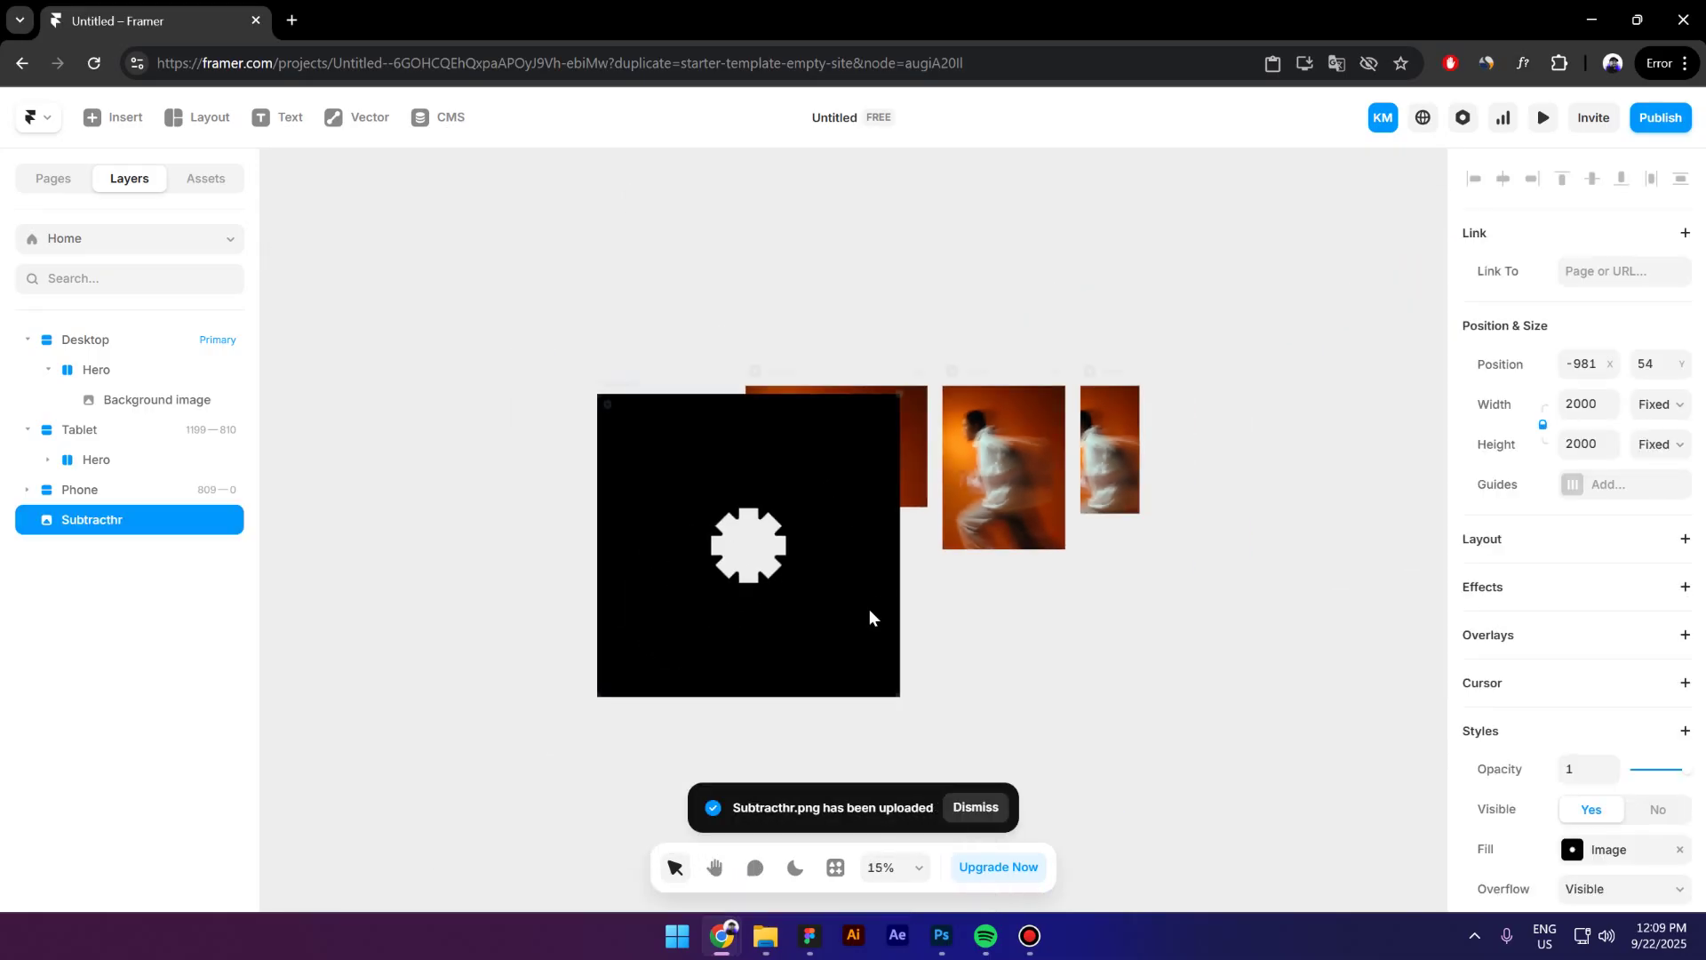
pyautogui.press('Escape')
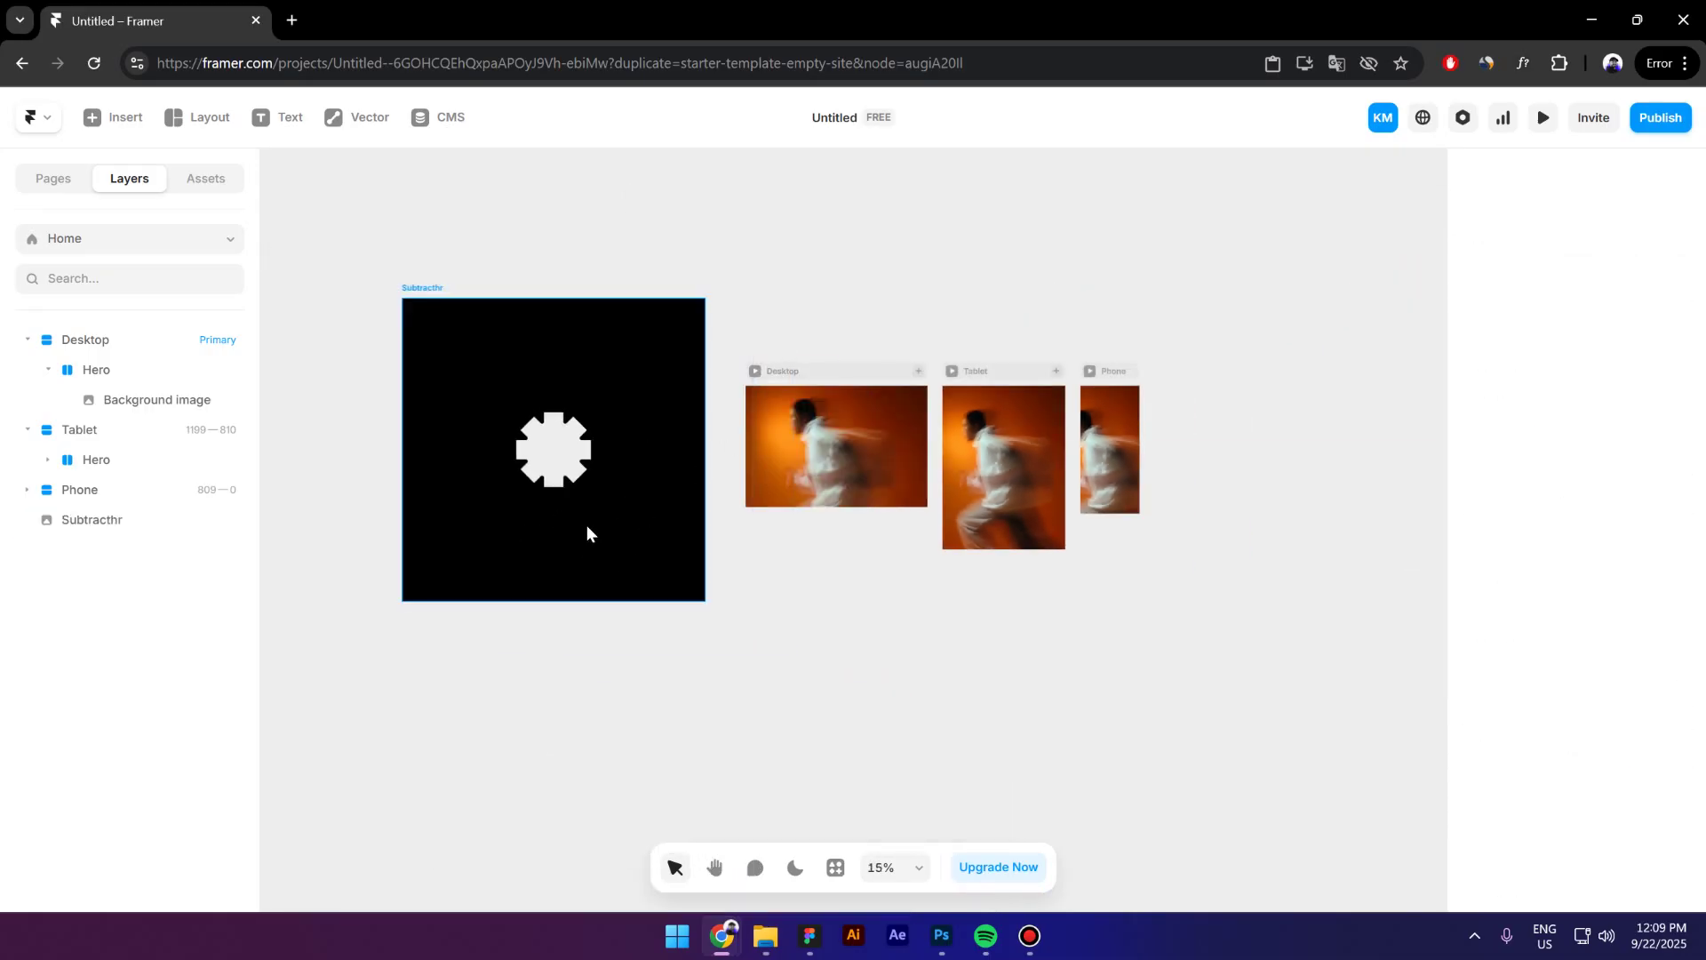
pyautogui.scroll(3, 587, 525)
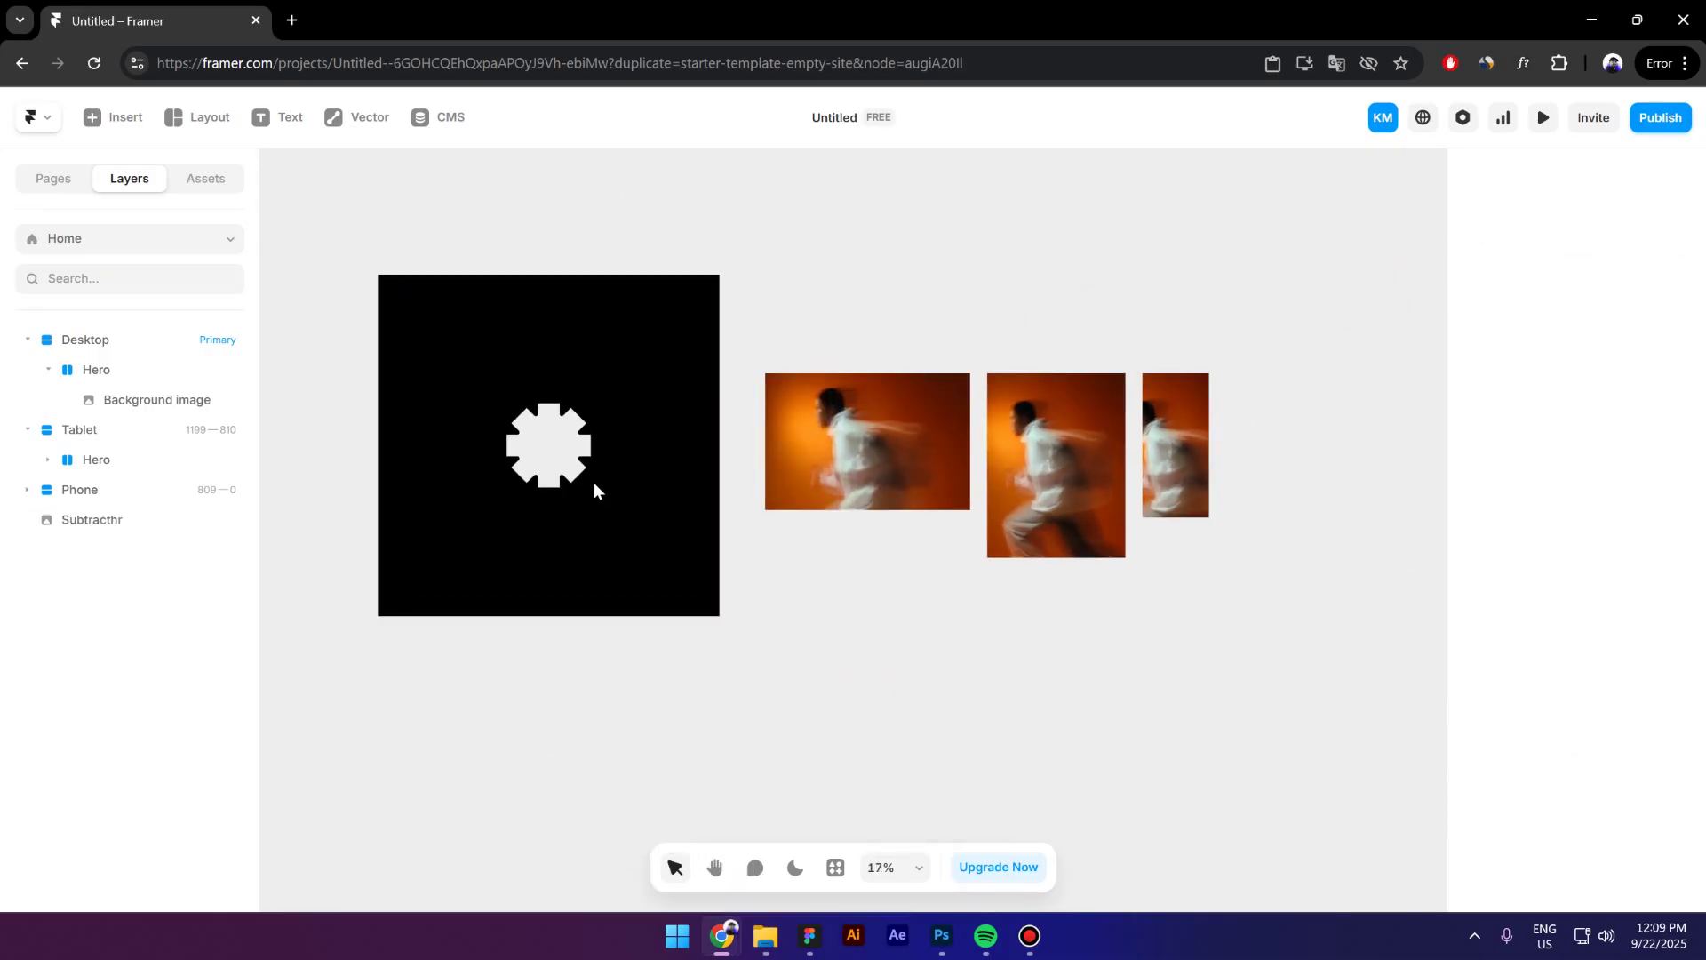
pyautogui.click(399, 495)
pyautogui.press('Delete')
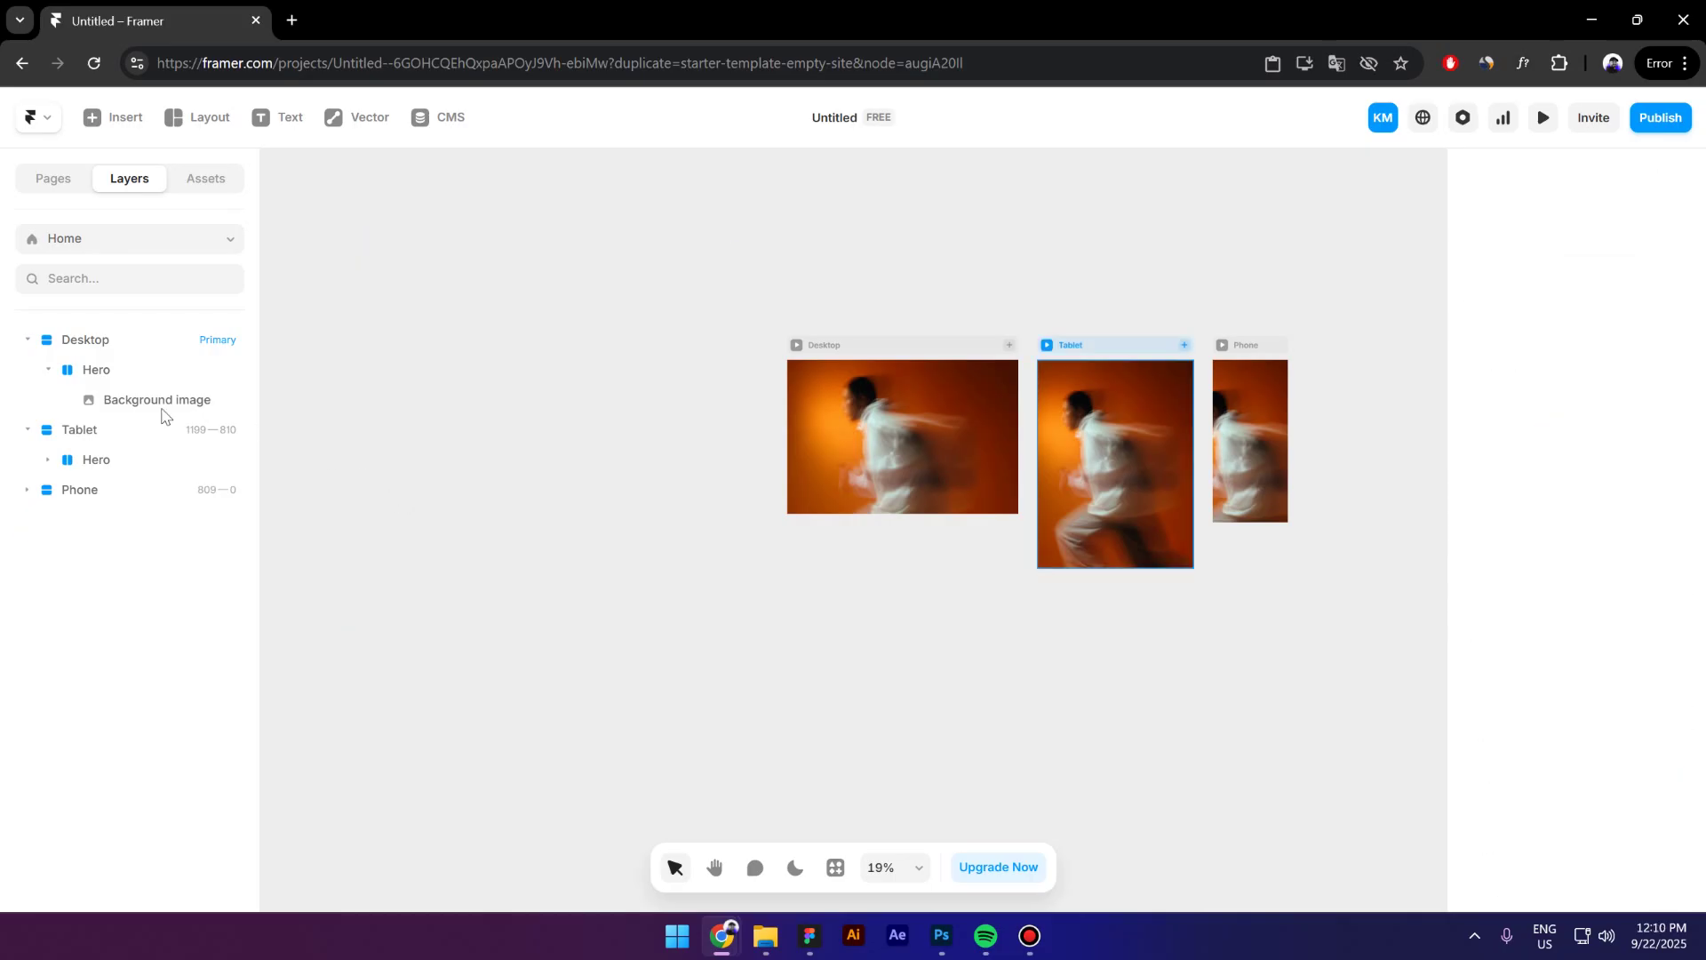
pyautogui.click(127, 375)
# Undo the last change and give the Subtracthr image a Z Index of 1.
pyautogui.hotkey('ctrl', 'z')
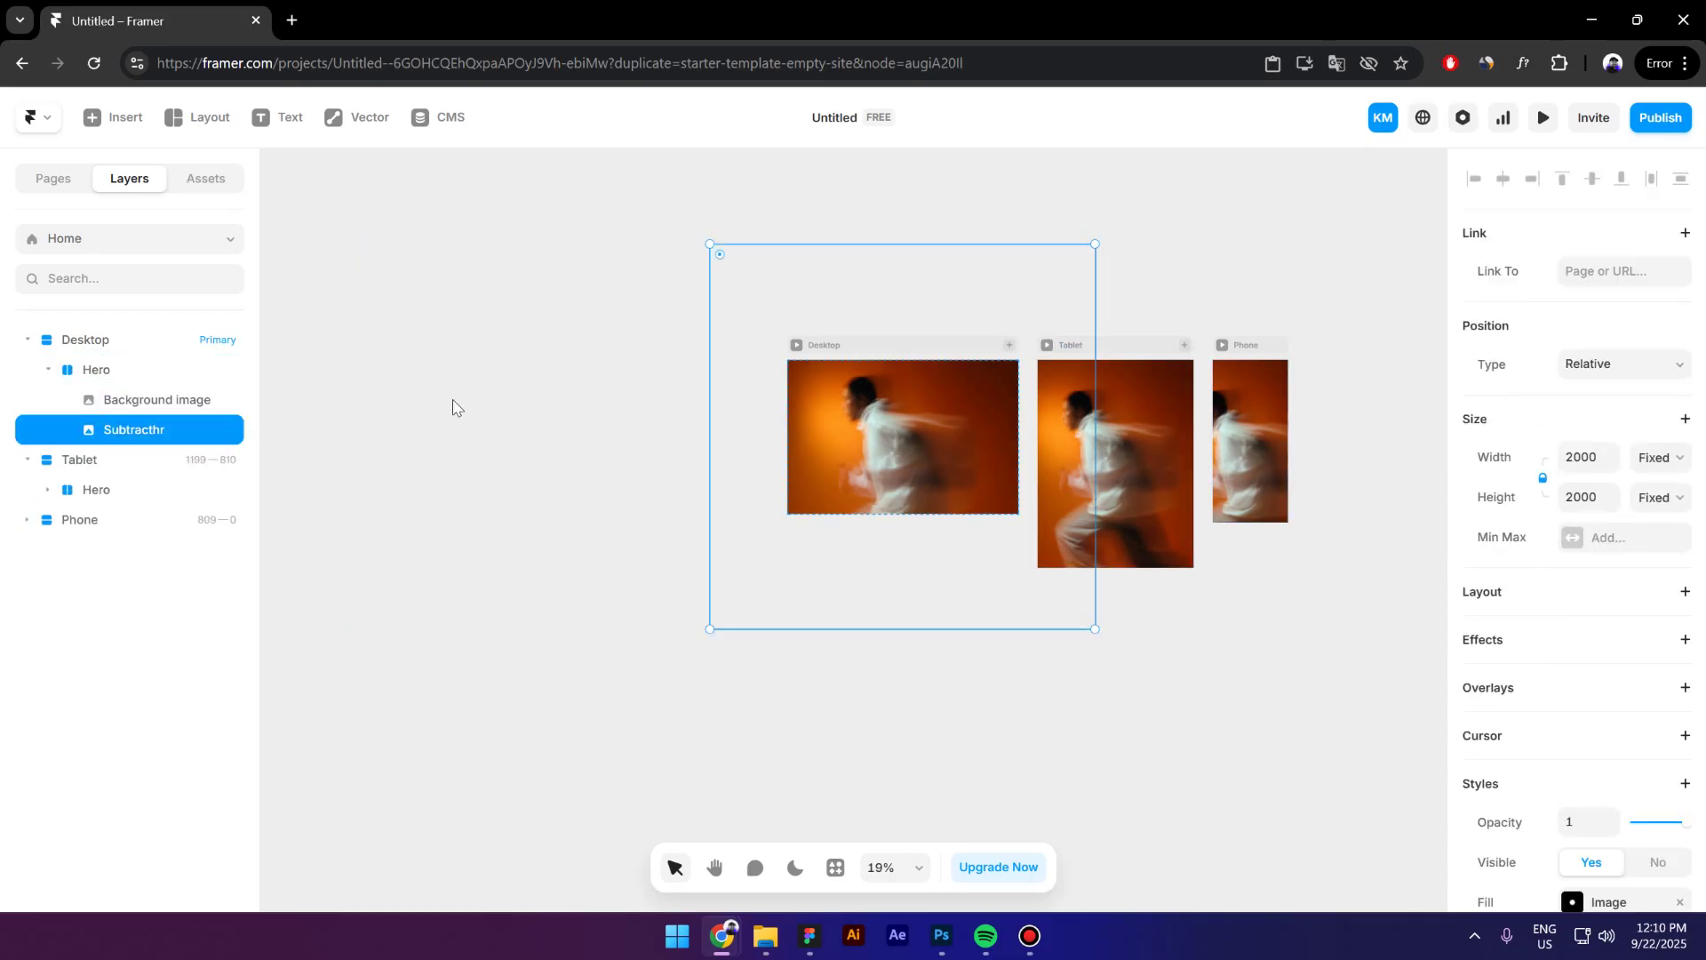
pyautogui.scroll(-1, 1528, 691)
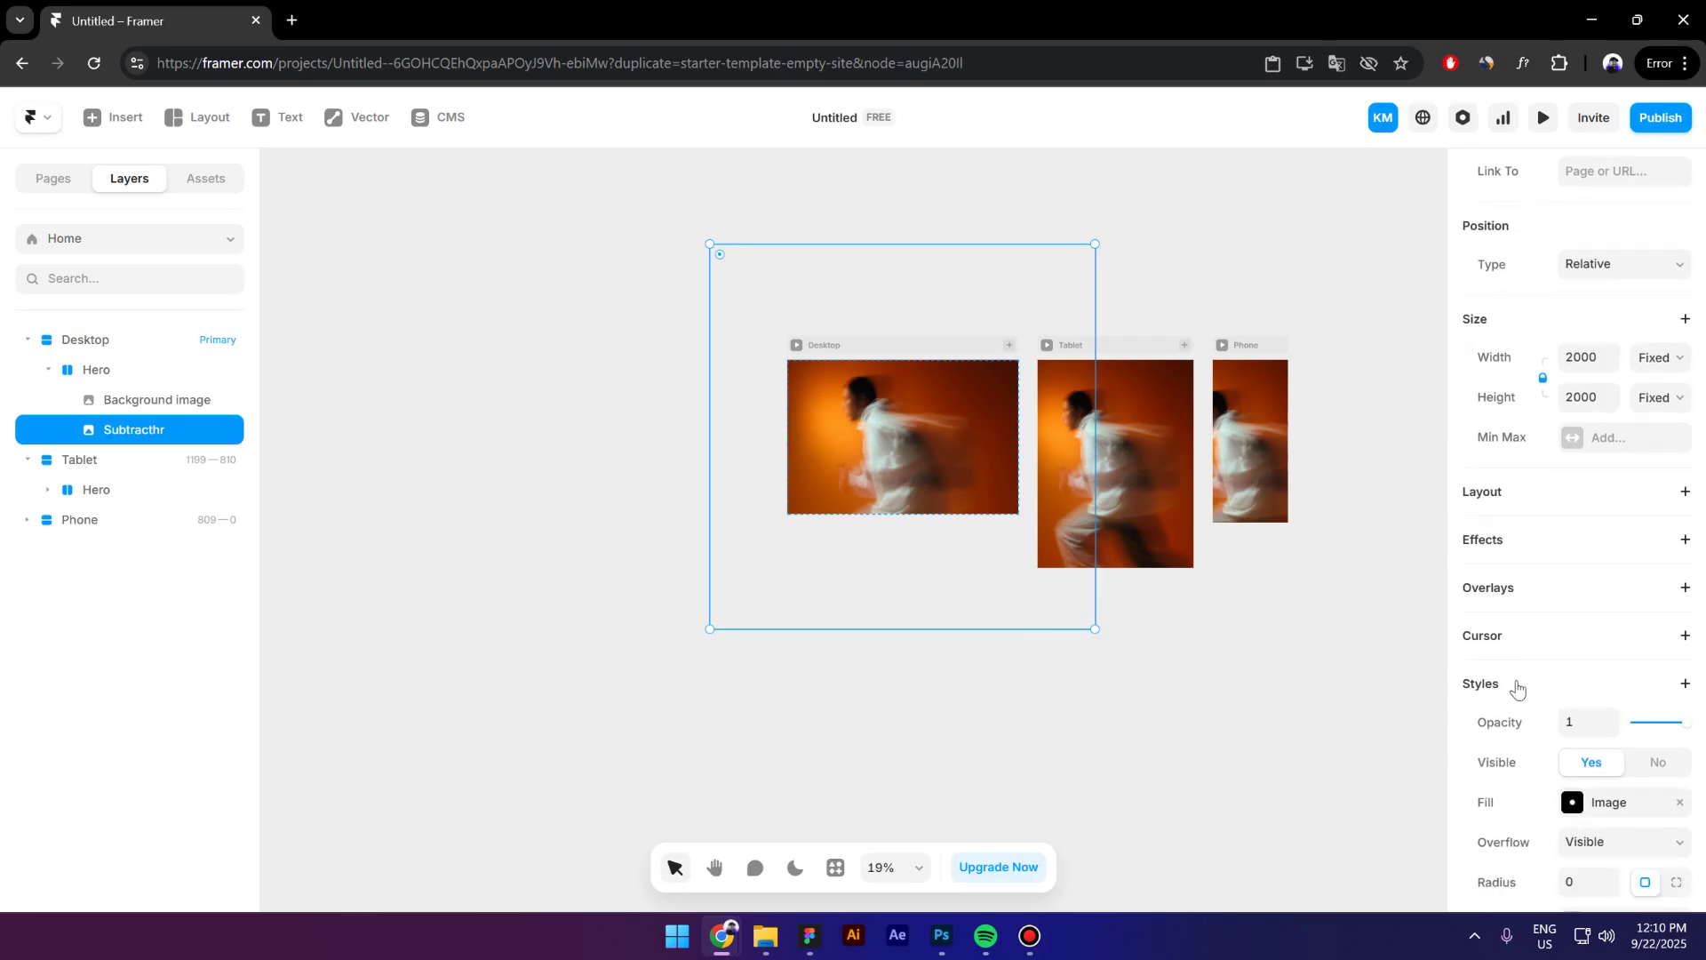
pyautogui.click(1523, 678)
pyautogui.click(1439, 654)
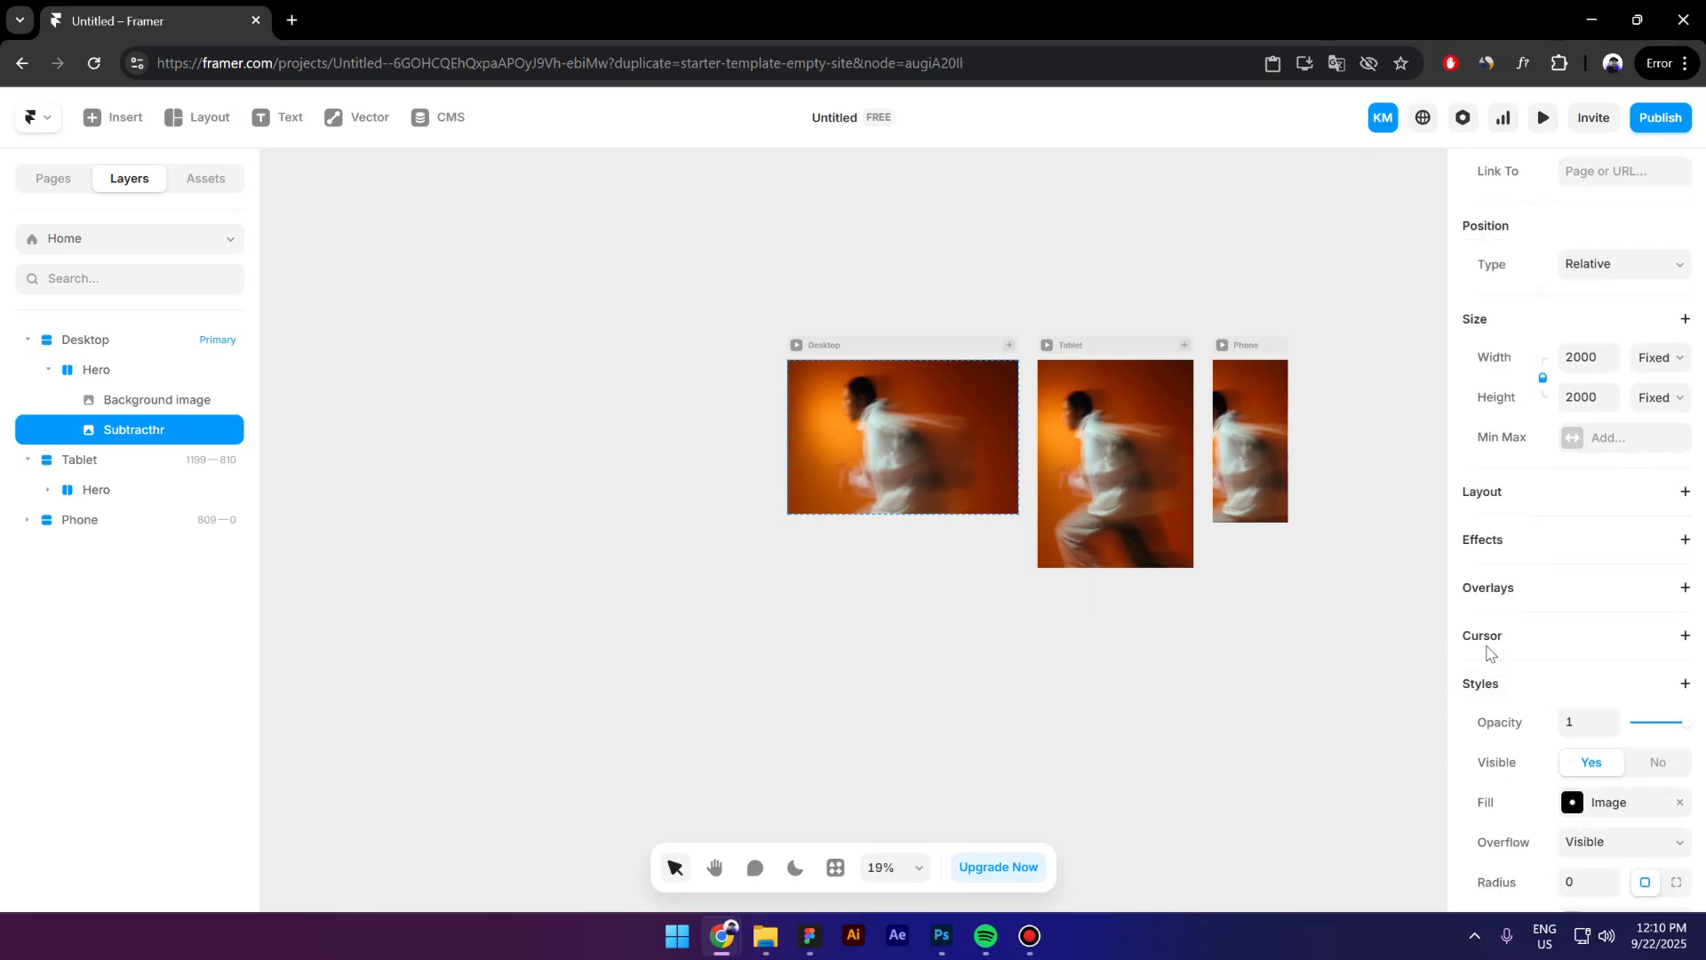
pyautogui.scroll(-3, 1553, 659)
pyautogui.click(1571, 675)
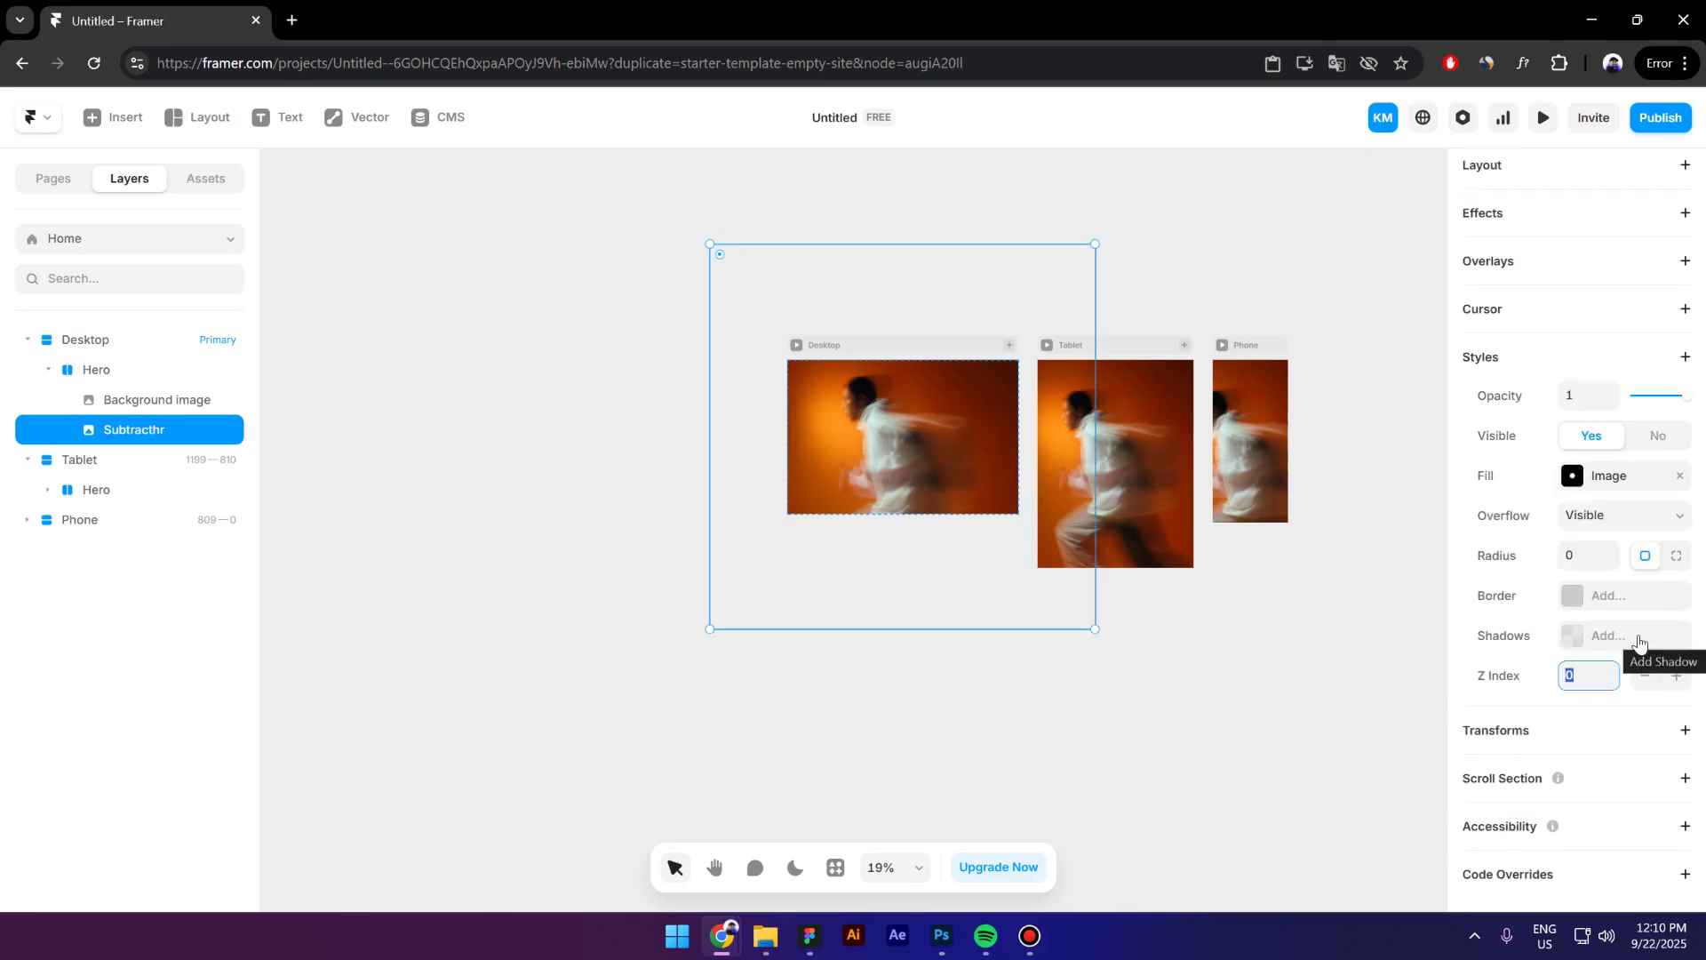
pyautogui.write('1')
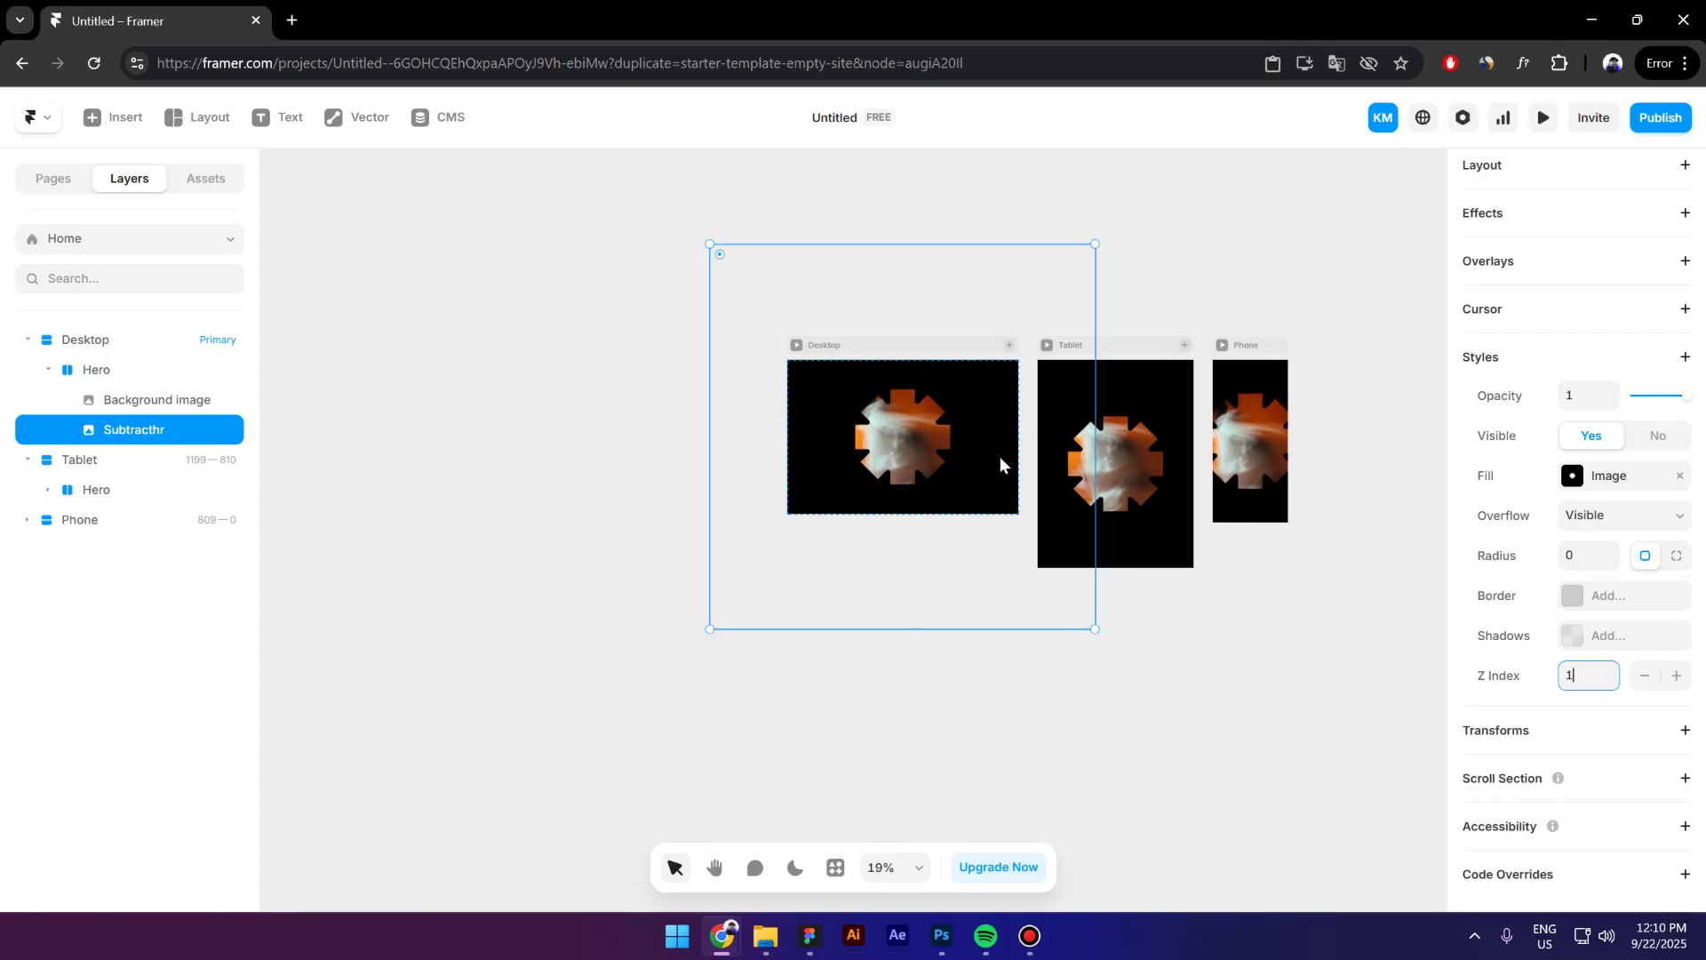
pyautogui.scroll(5, 951, 425)
pyautogui.scroll(1, 889, 391)
pyautogui.scroll(-5, 856, 376)
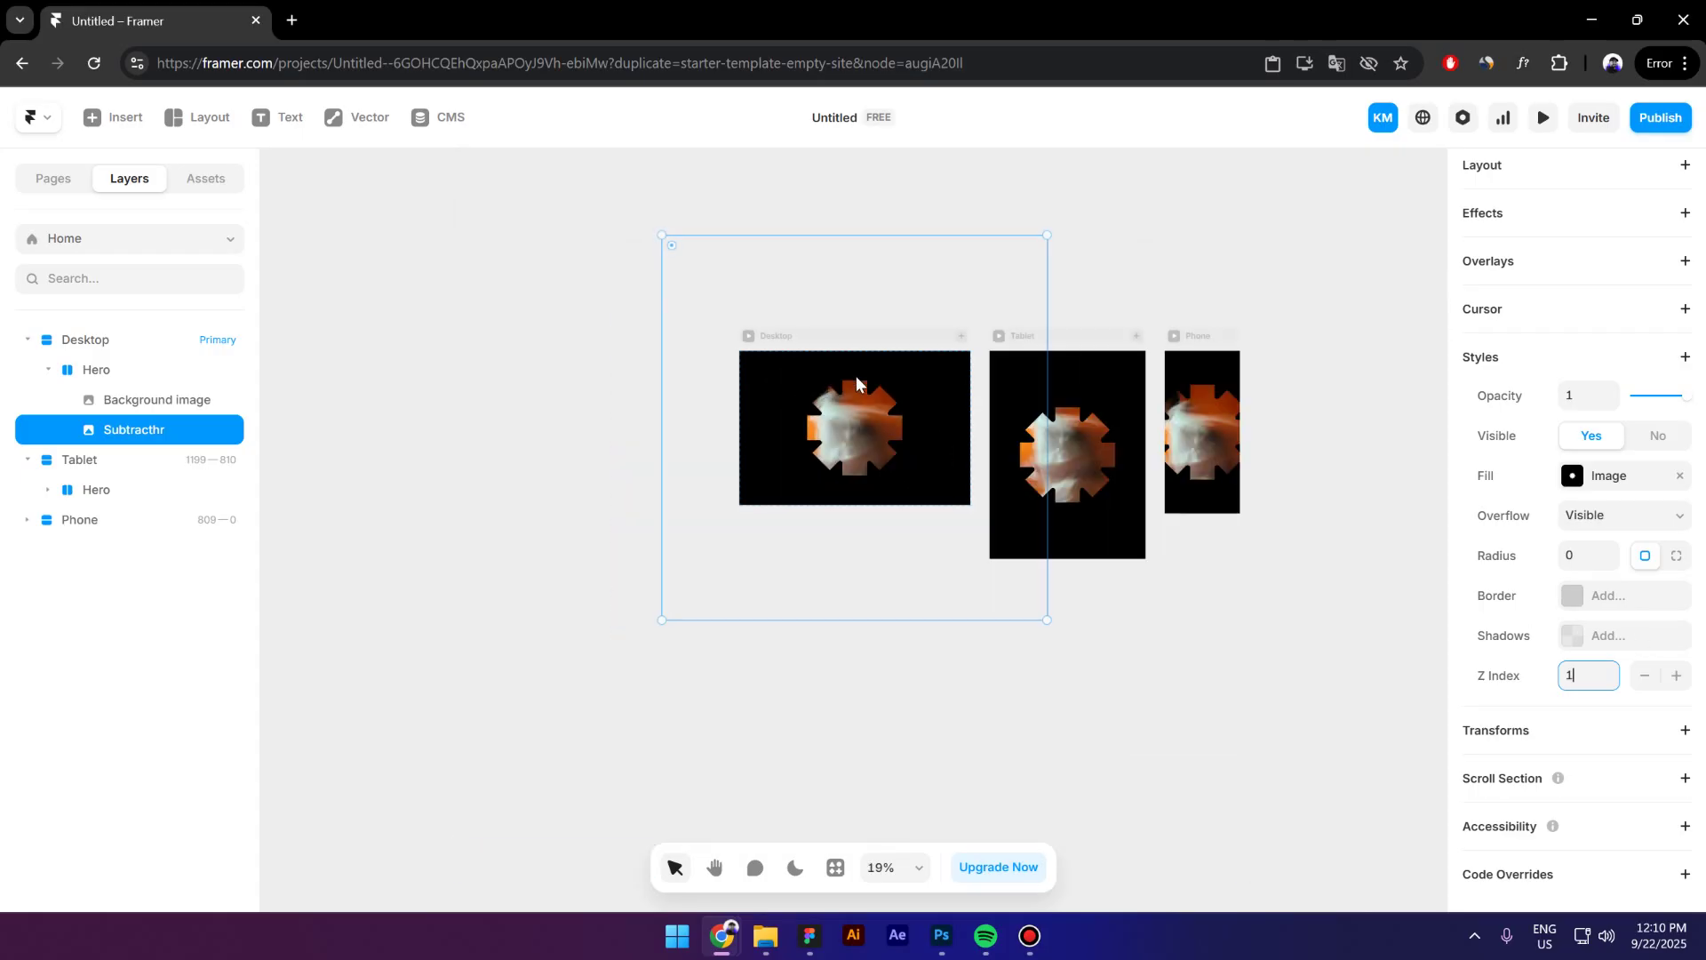
pyautogui.scroll(1, 1437, 579)
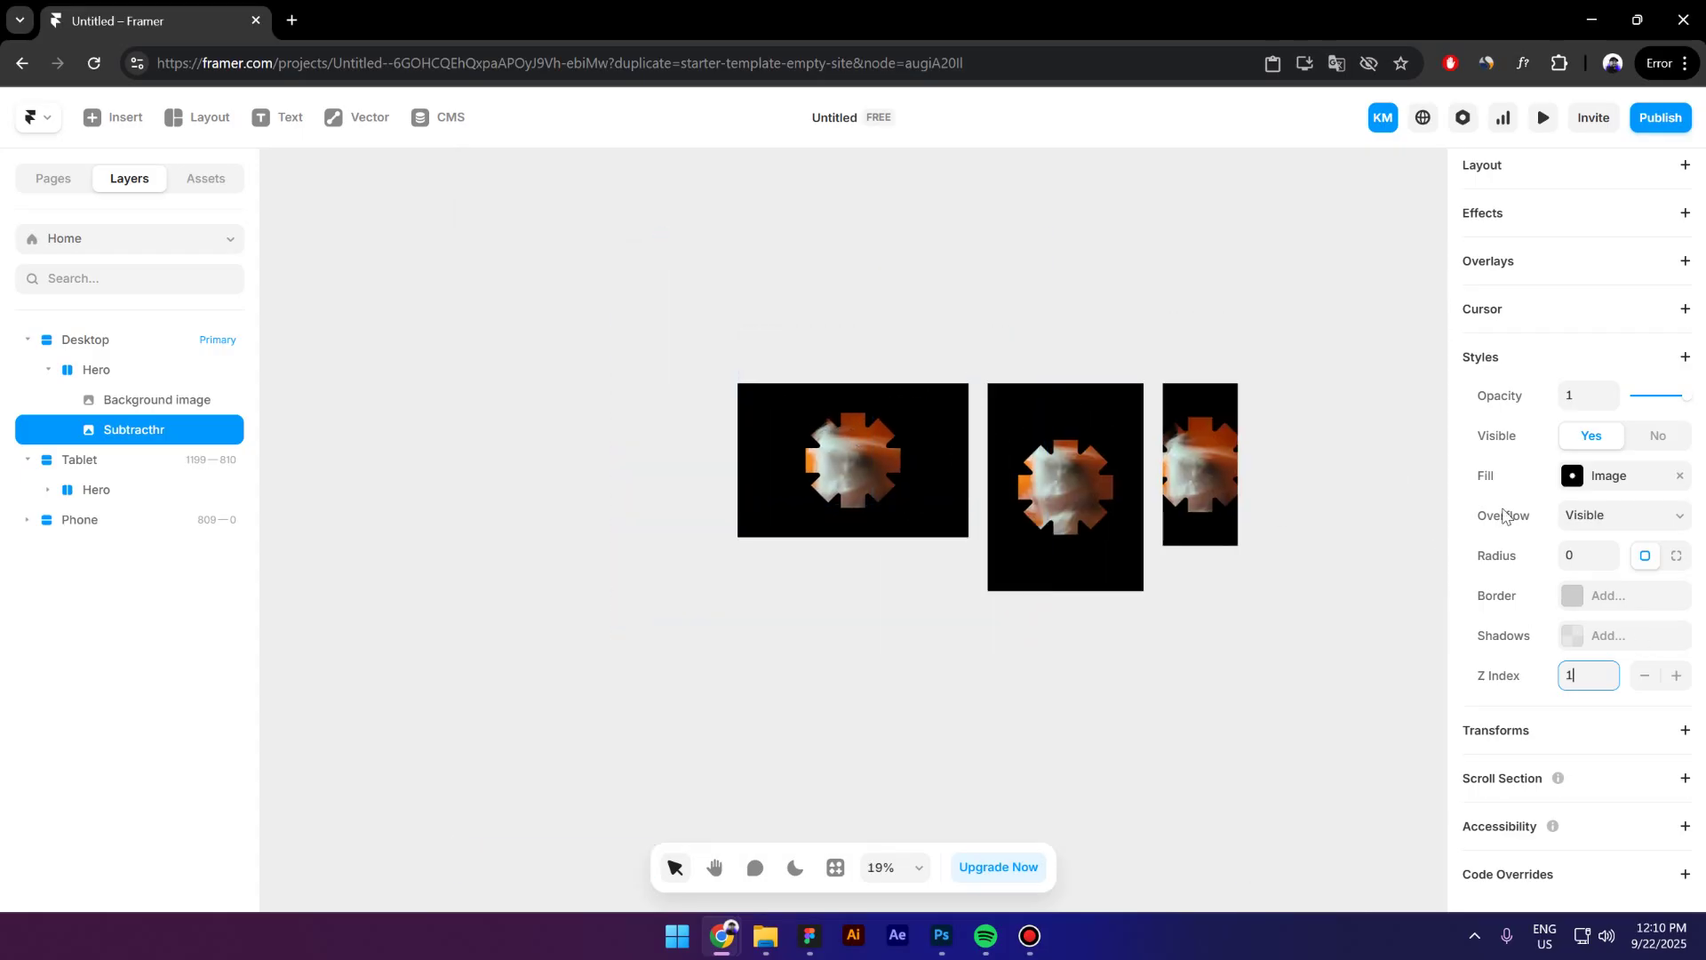
pyautogui.scroll(3, 1516, 514)
# Add a Loop effect to Subtracthr rotating it 360° with a linear 20-second transition.
pyautogui.click(1518, 523)
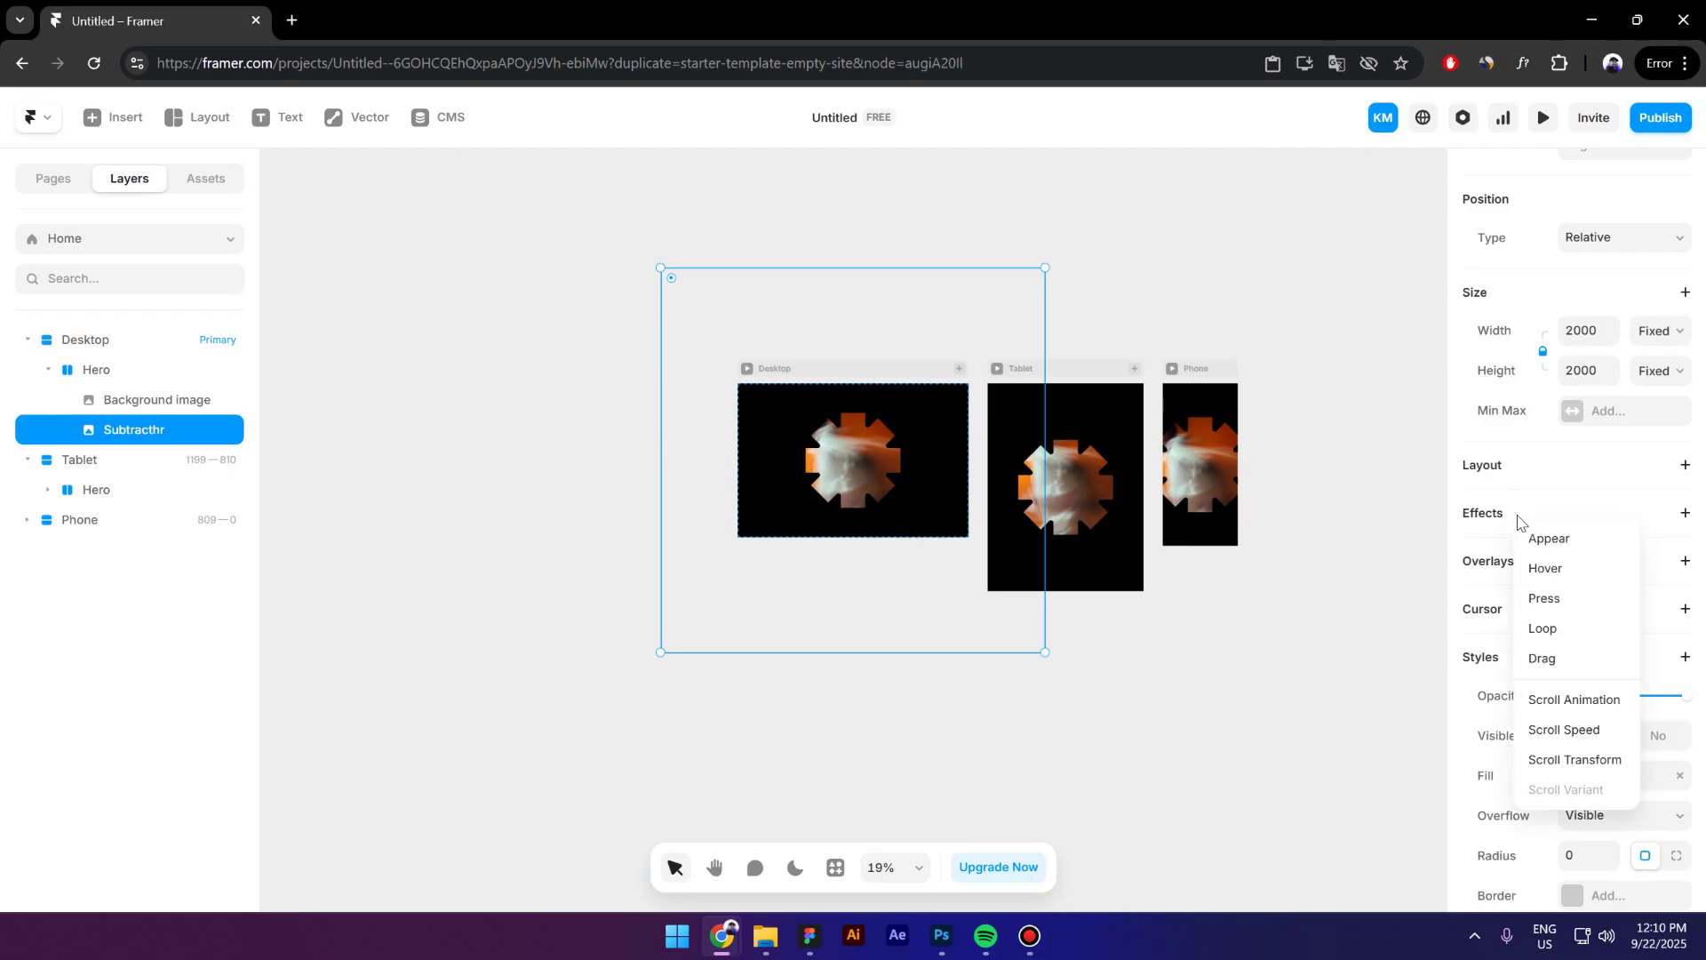
pyautogui.click(1546, 628)
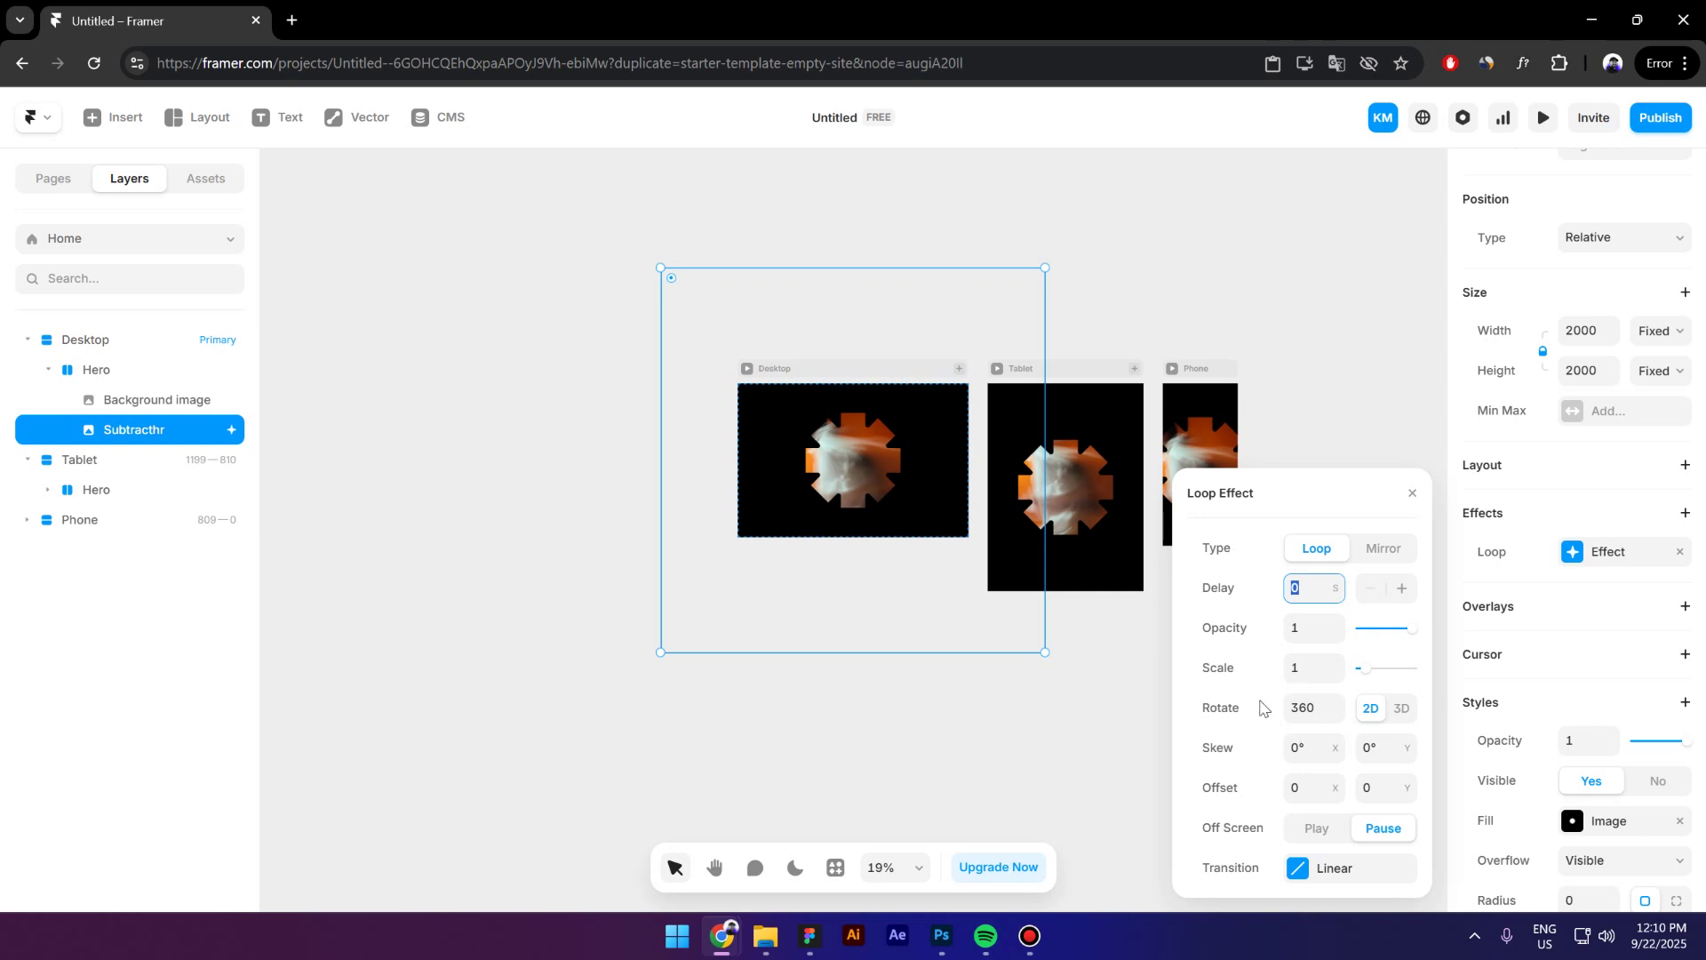
pyautogui.click(1339, 872)
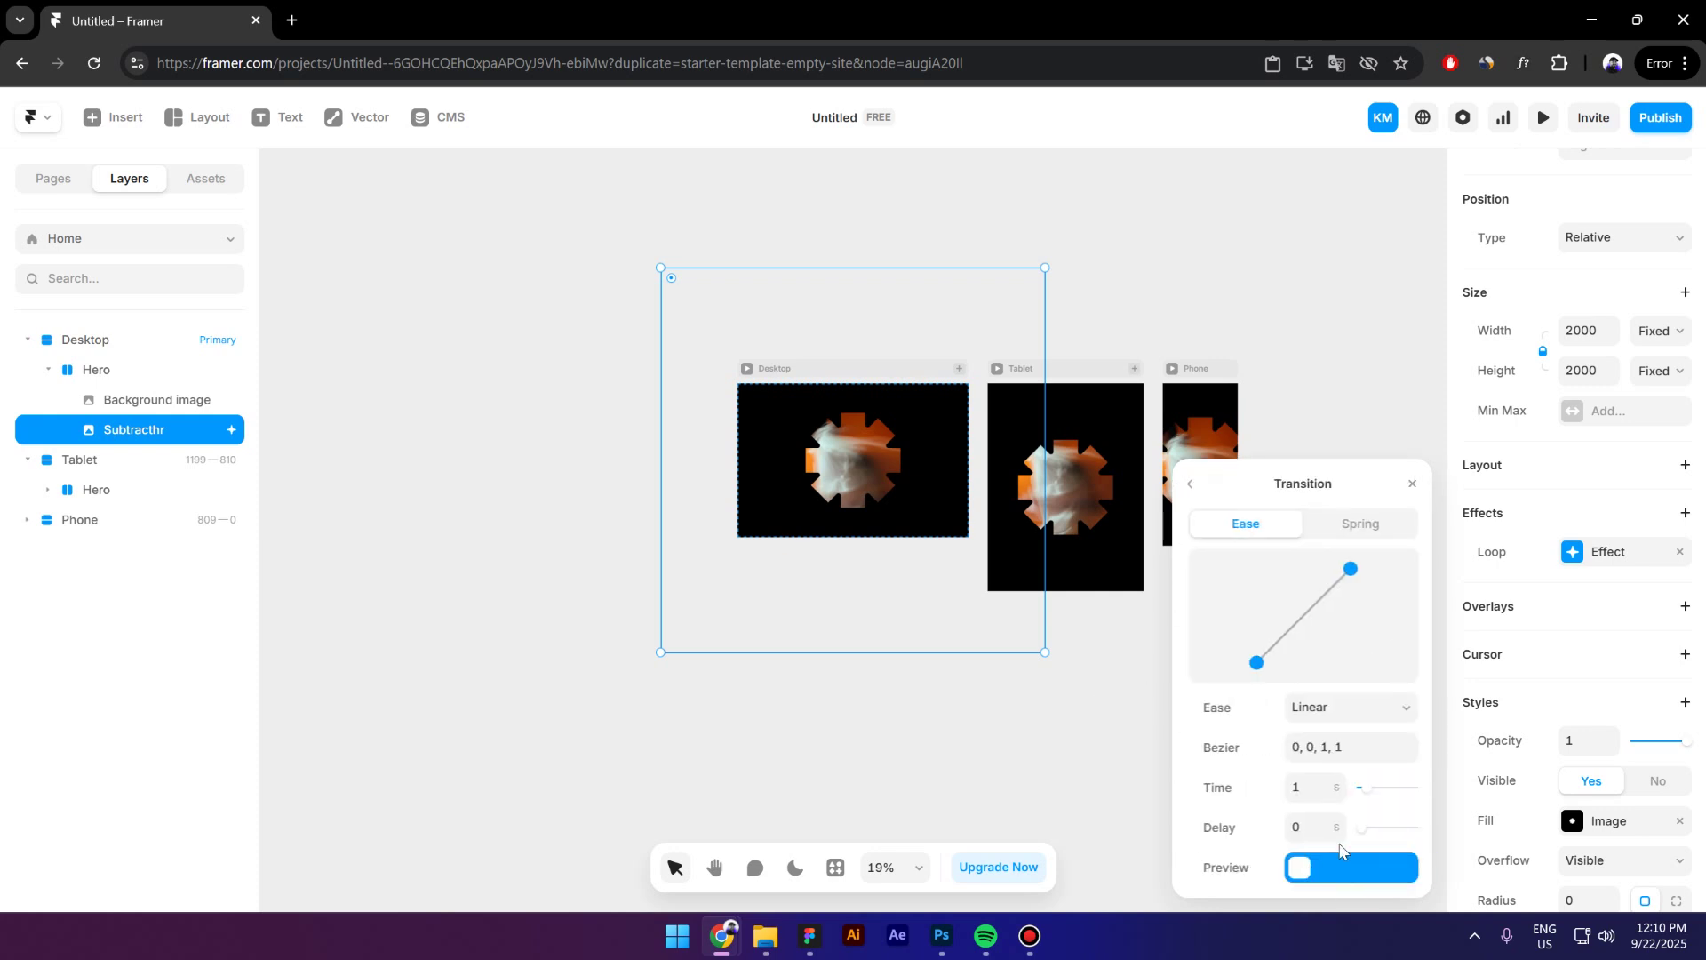
pyautogui.click(1317, 797)
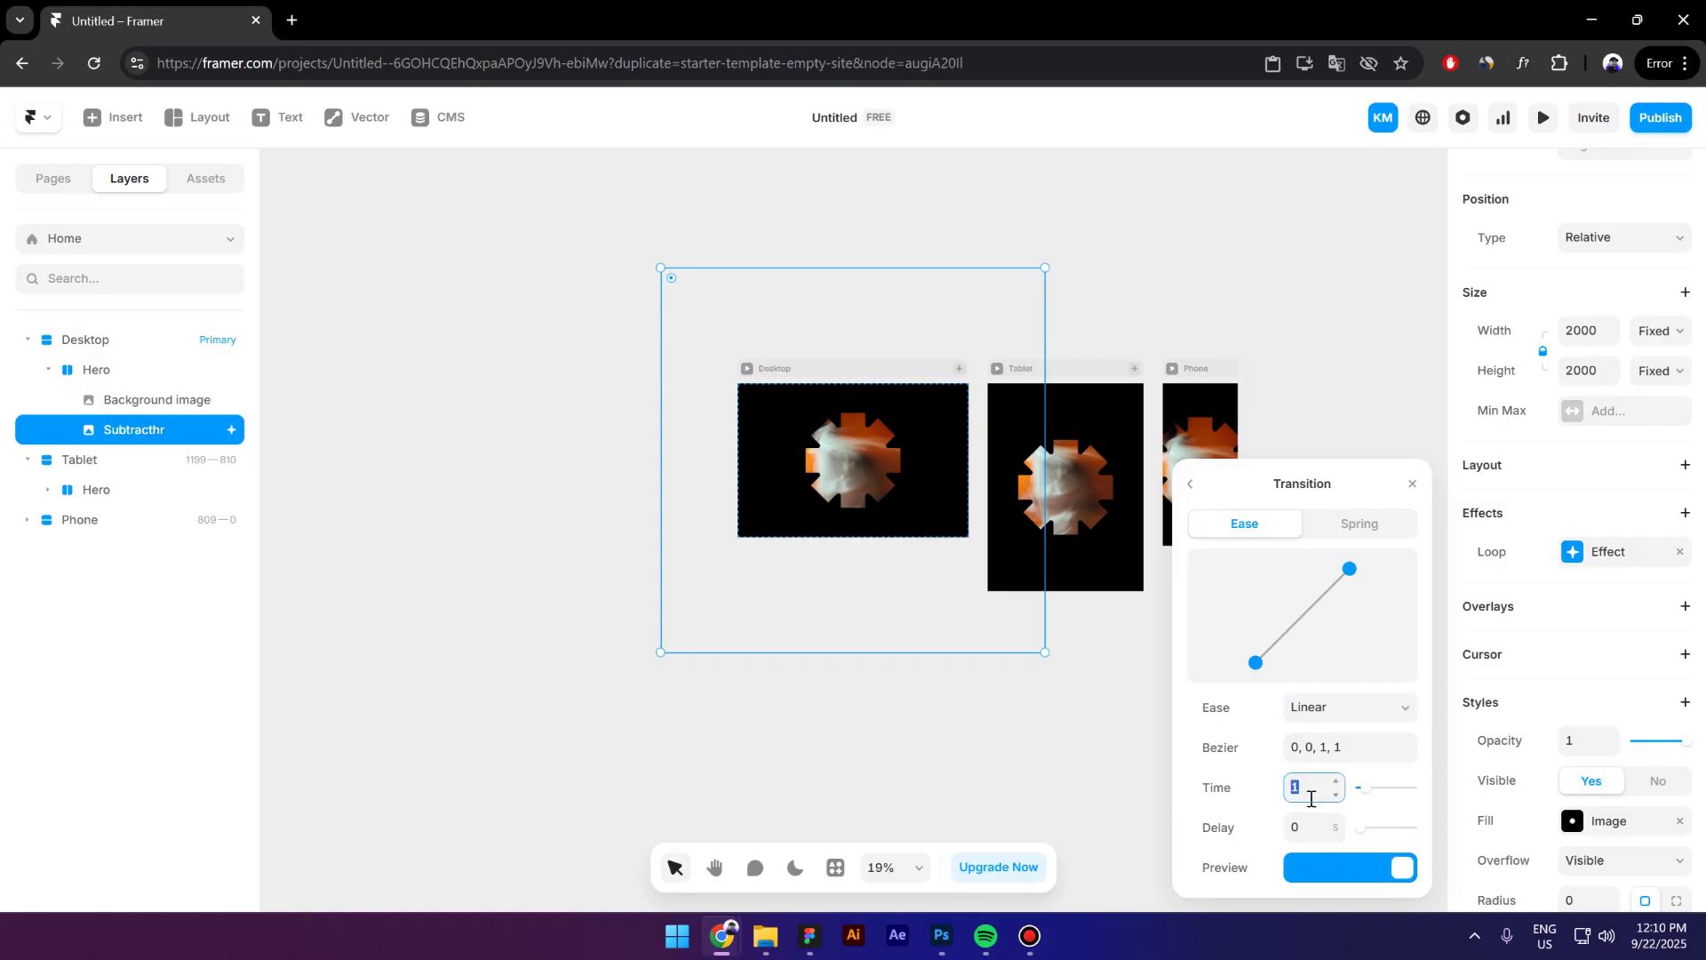
pyautogui.write('20.')
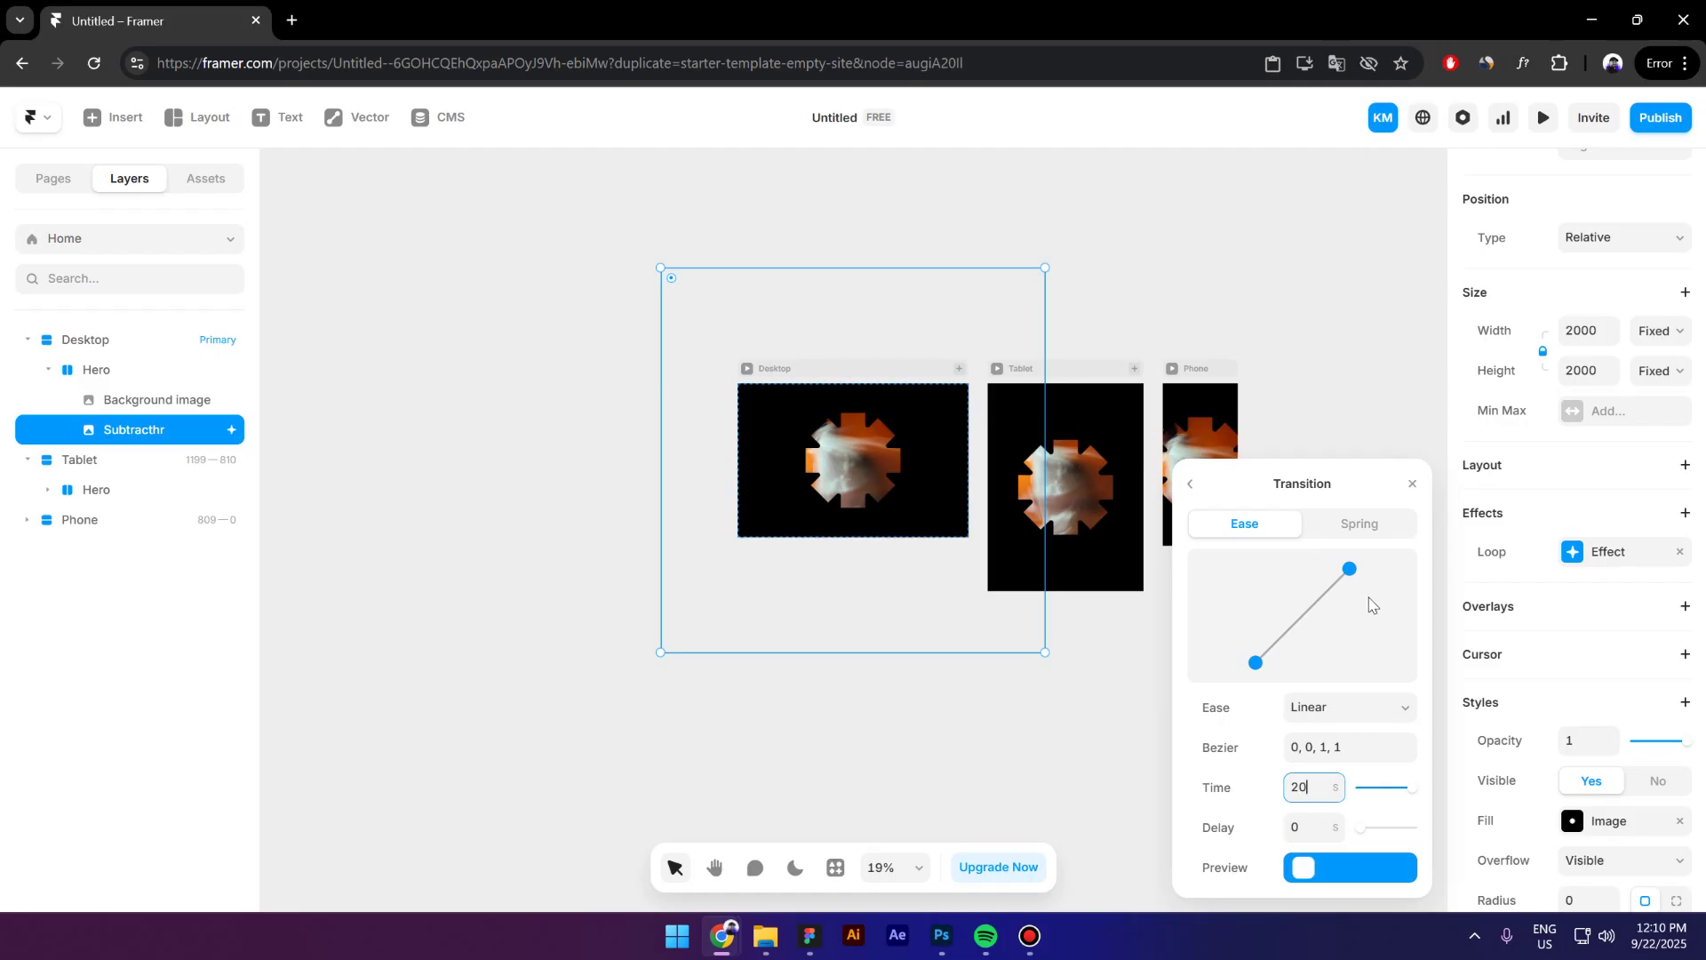
# Preview the Desktop breakpoint to check the rotating gear mask, then return to editing.
pyautogui.click(746, 370)
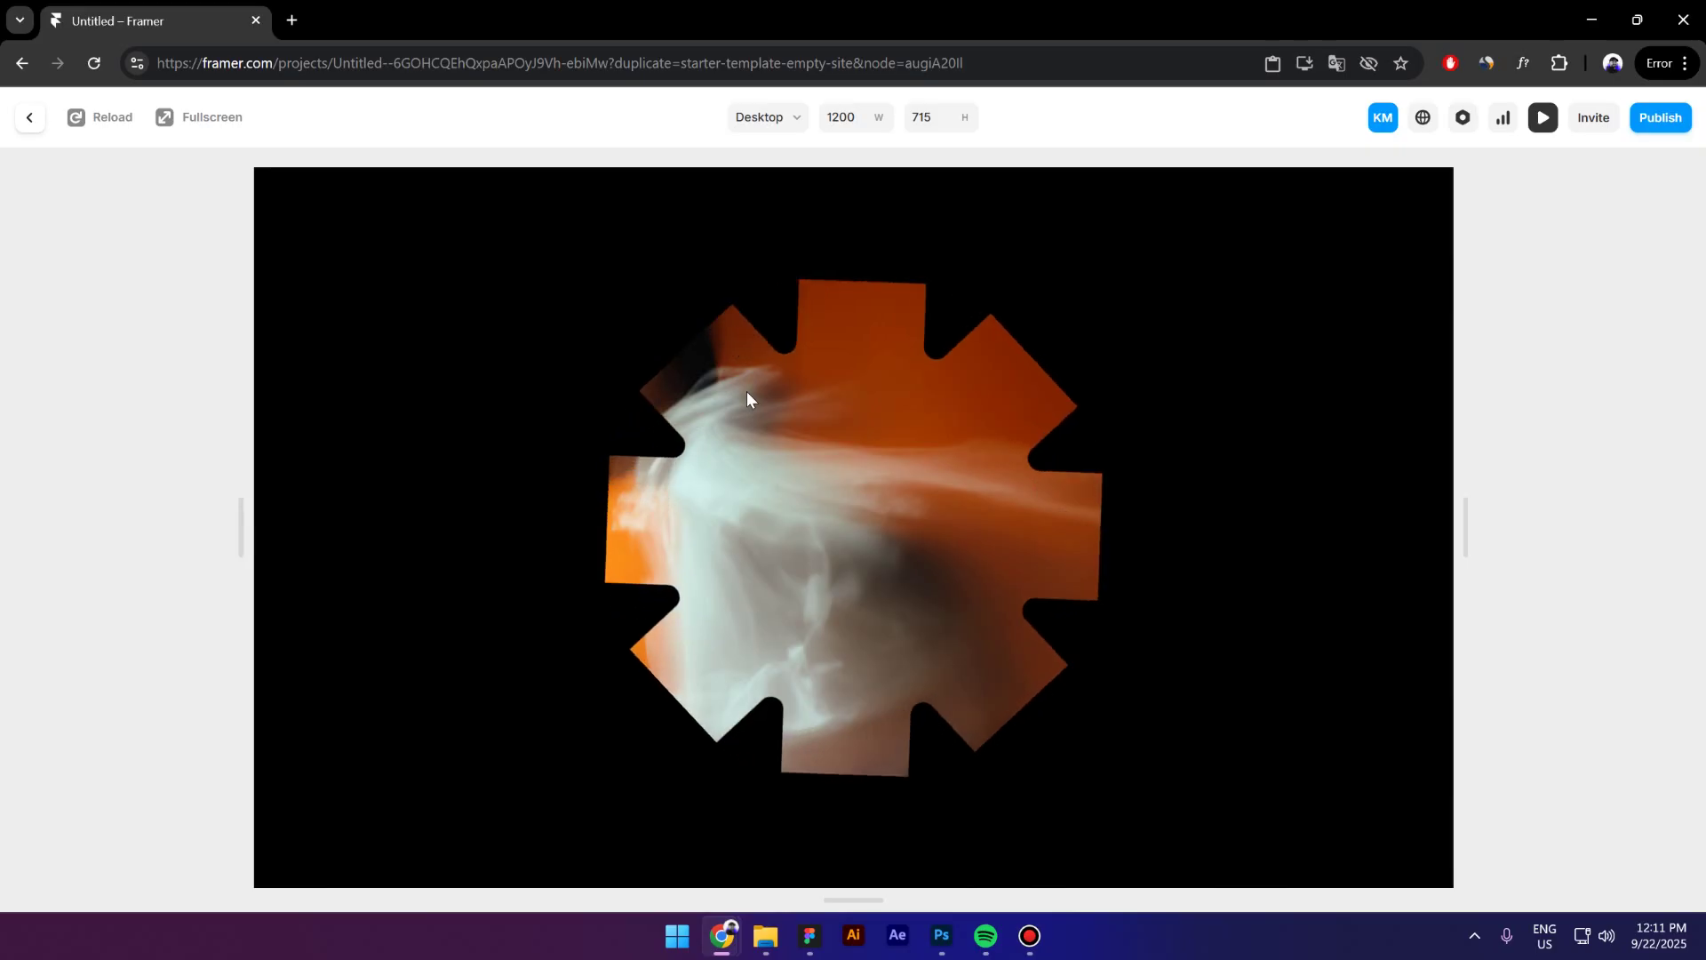
pyautogui.press('Escape')
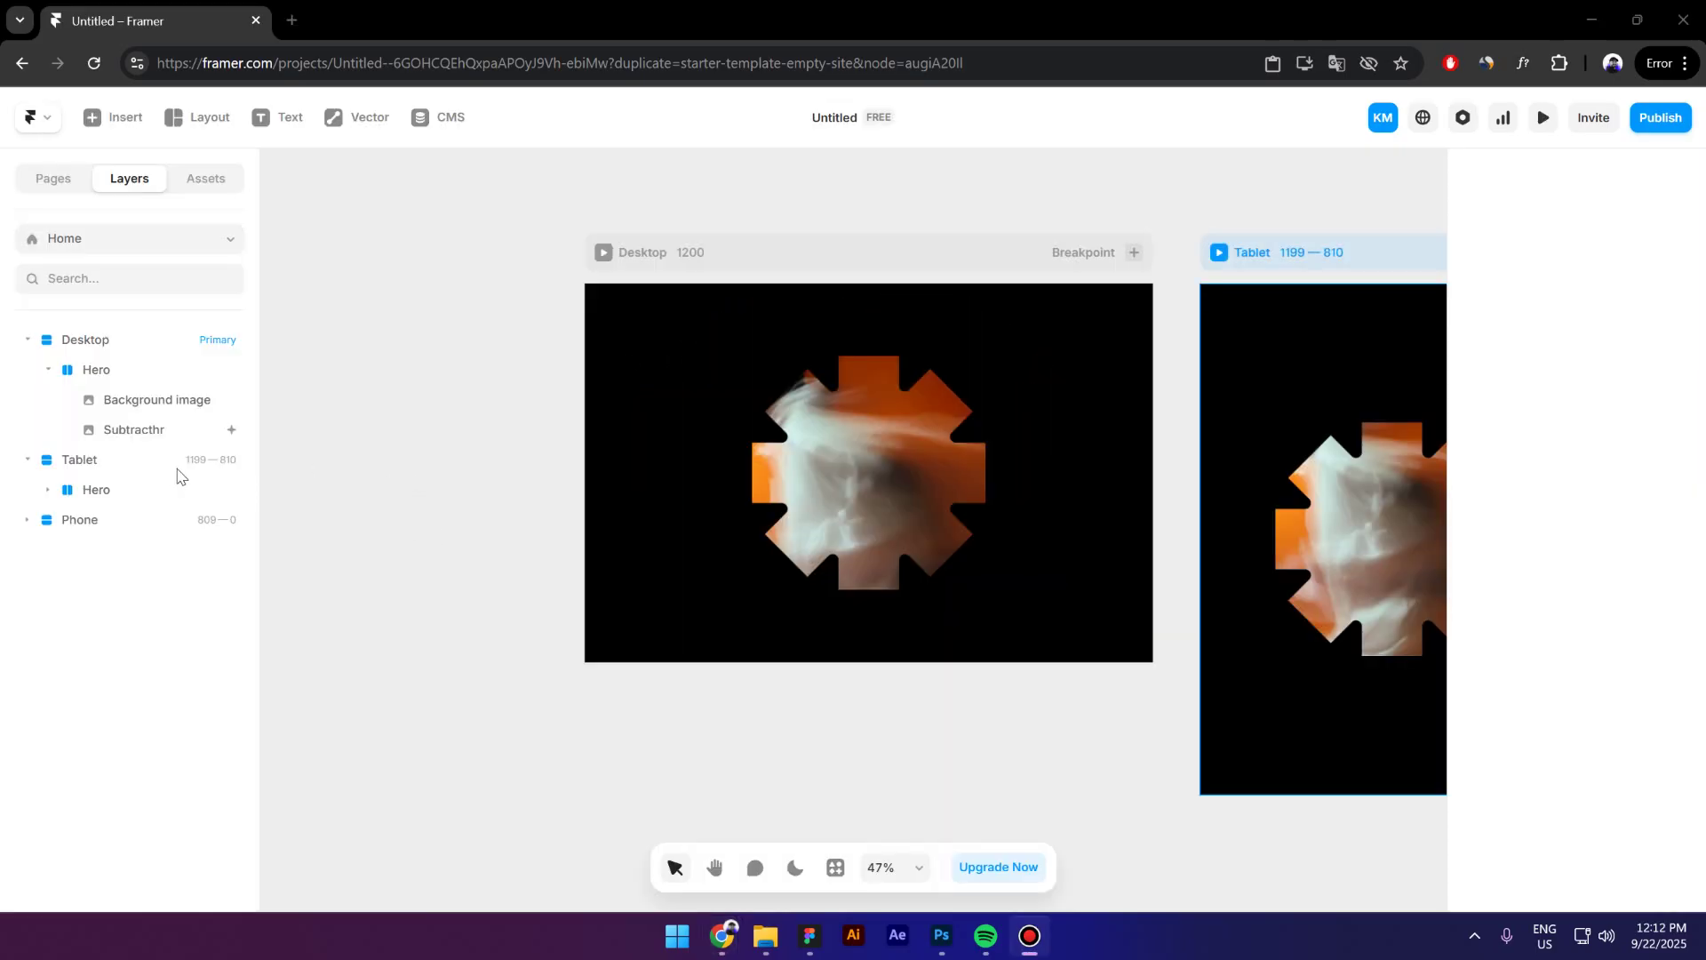
pyautogui.click(157, 404)
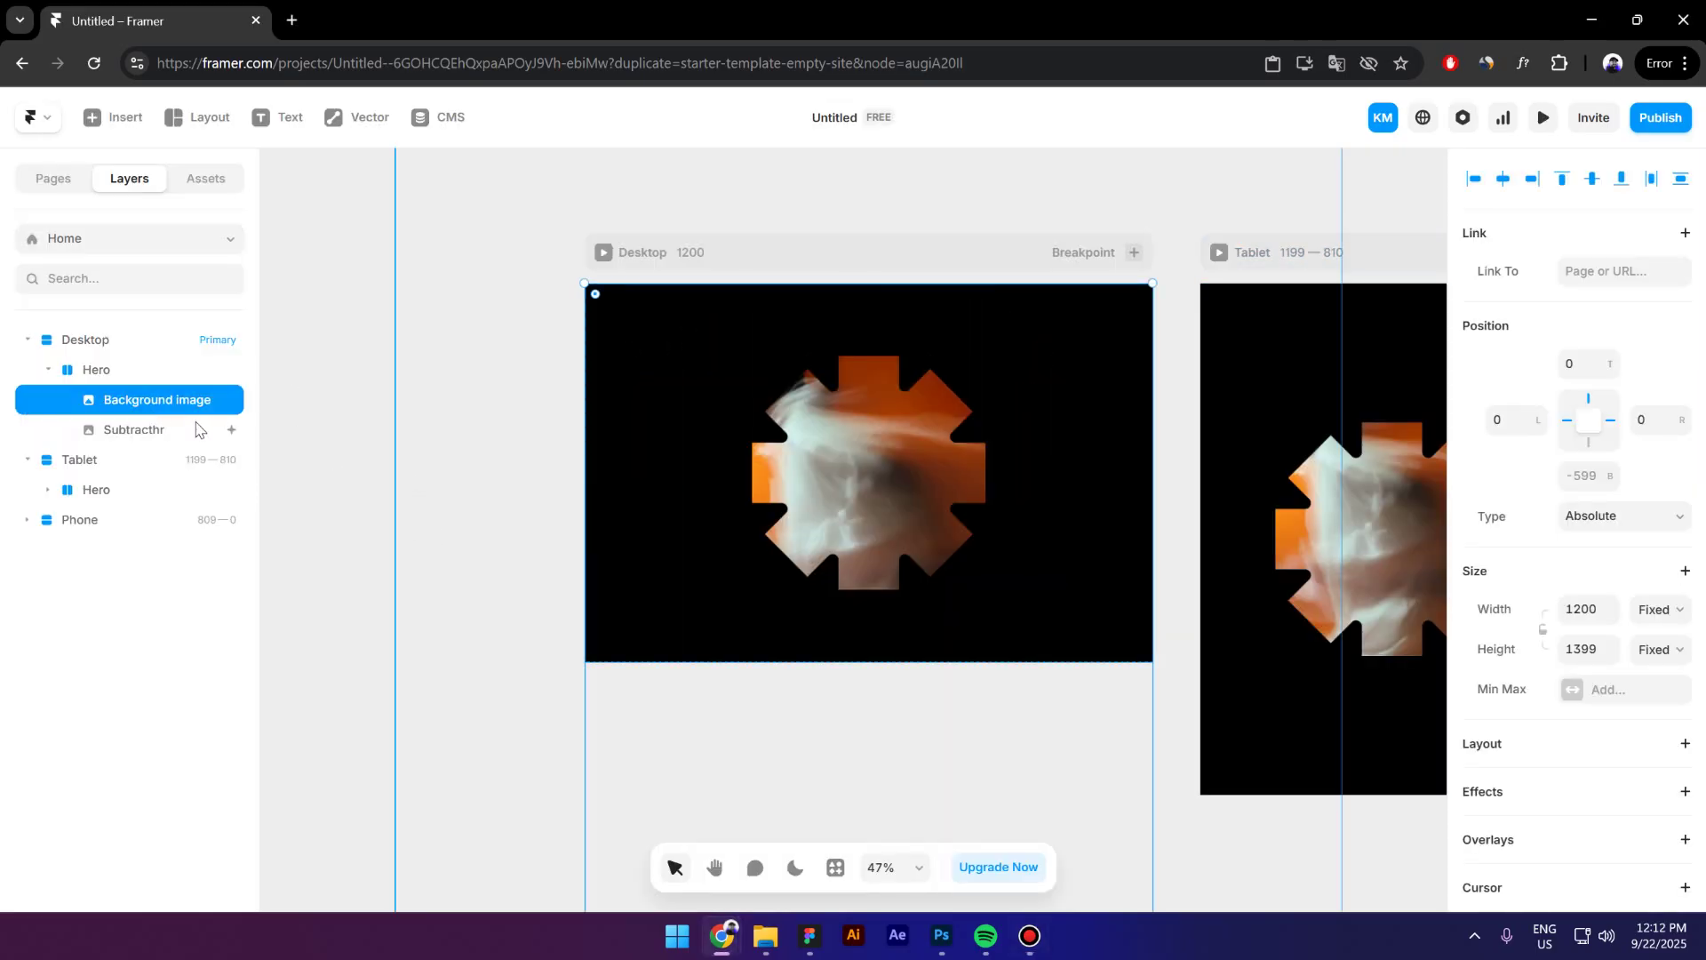
# Select Subtracthr together with the Background image, then deselect both hero layers.
pyautogui.keyDown('shift'); pyautogui.click(146, 432); pyautogui.keyUp('shift')
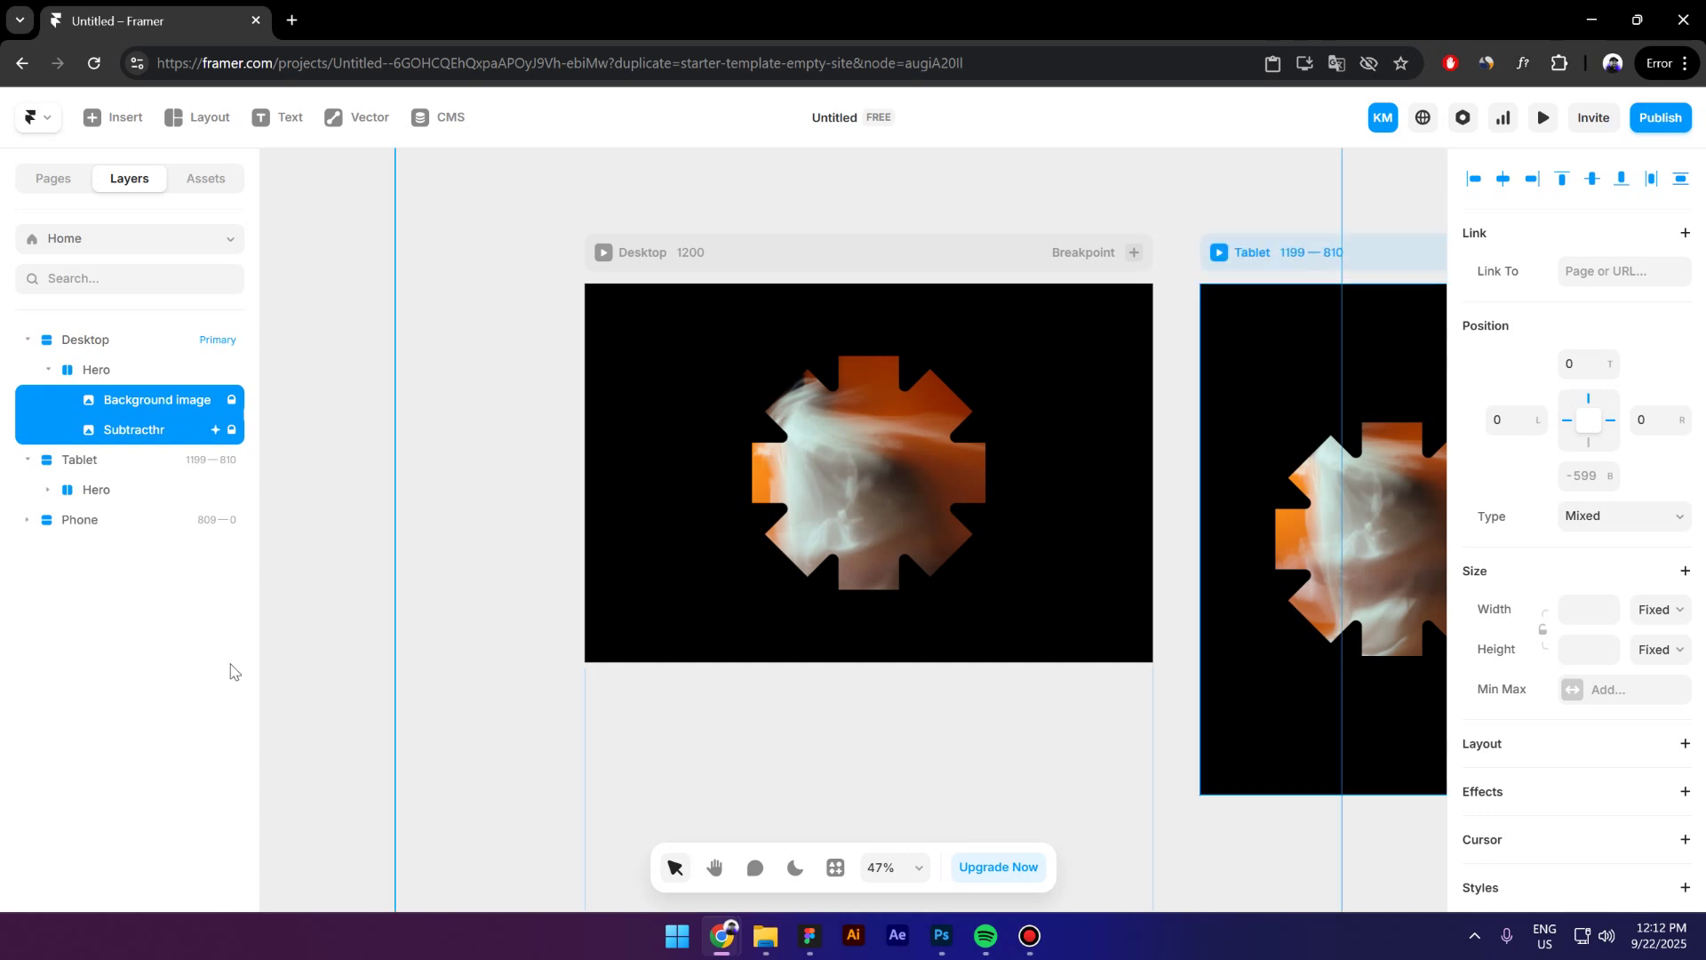
pyautogui.click(471, 658)
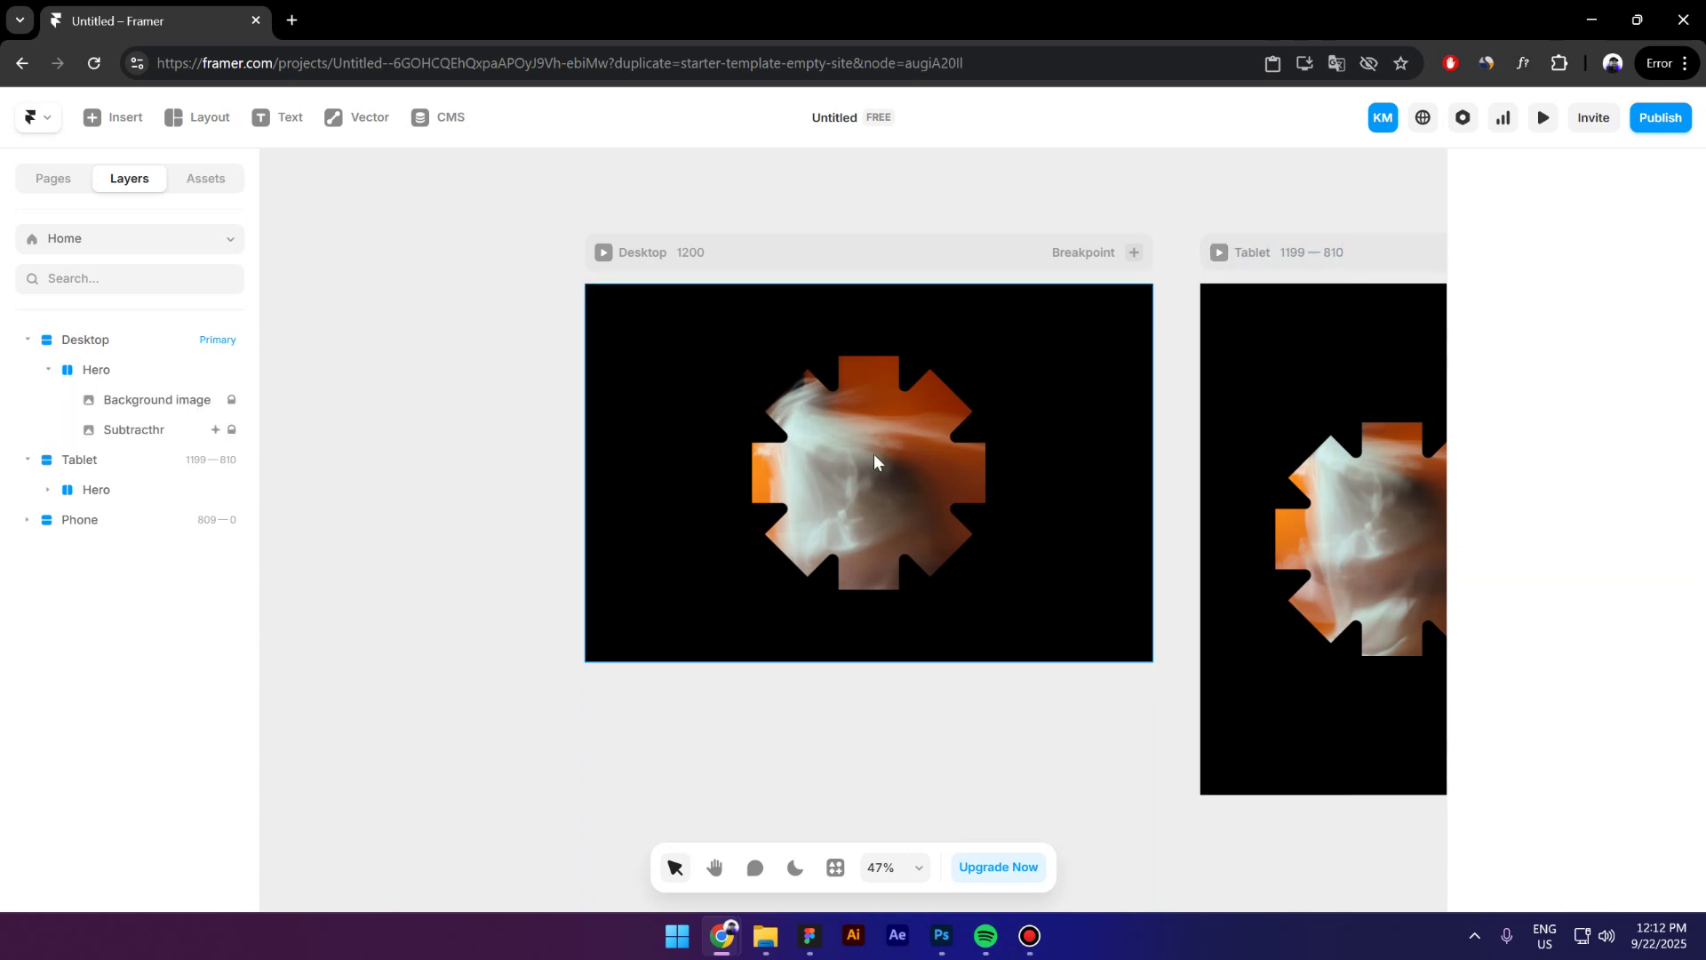
pyautogui.scroll(1, 850, 413)
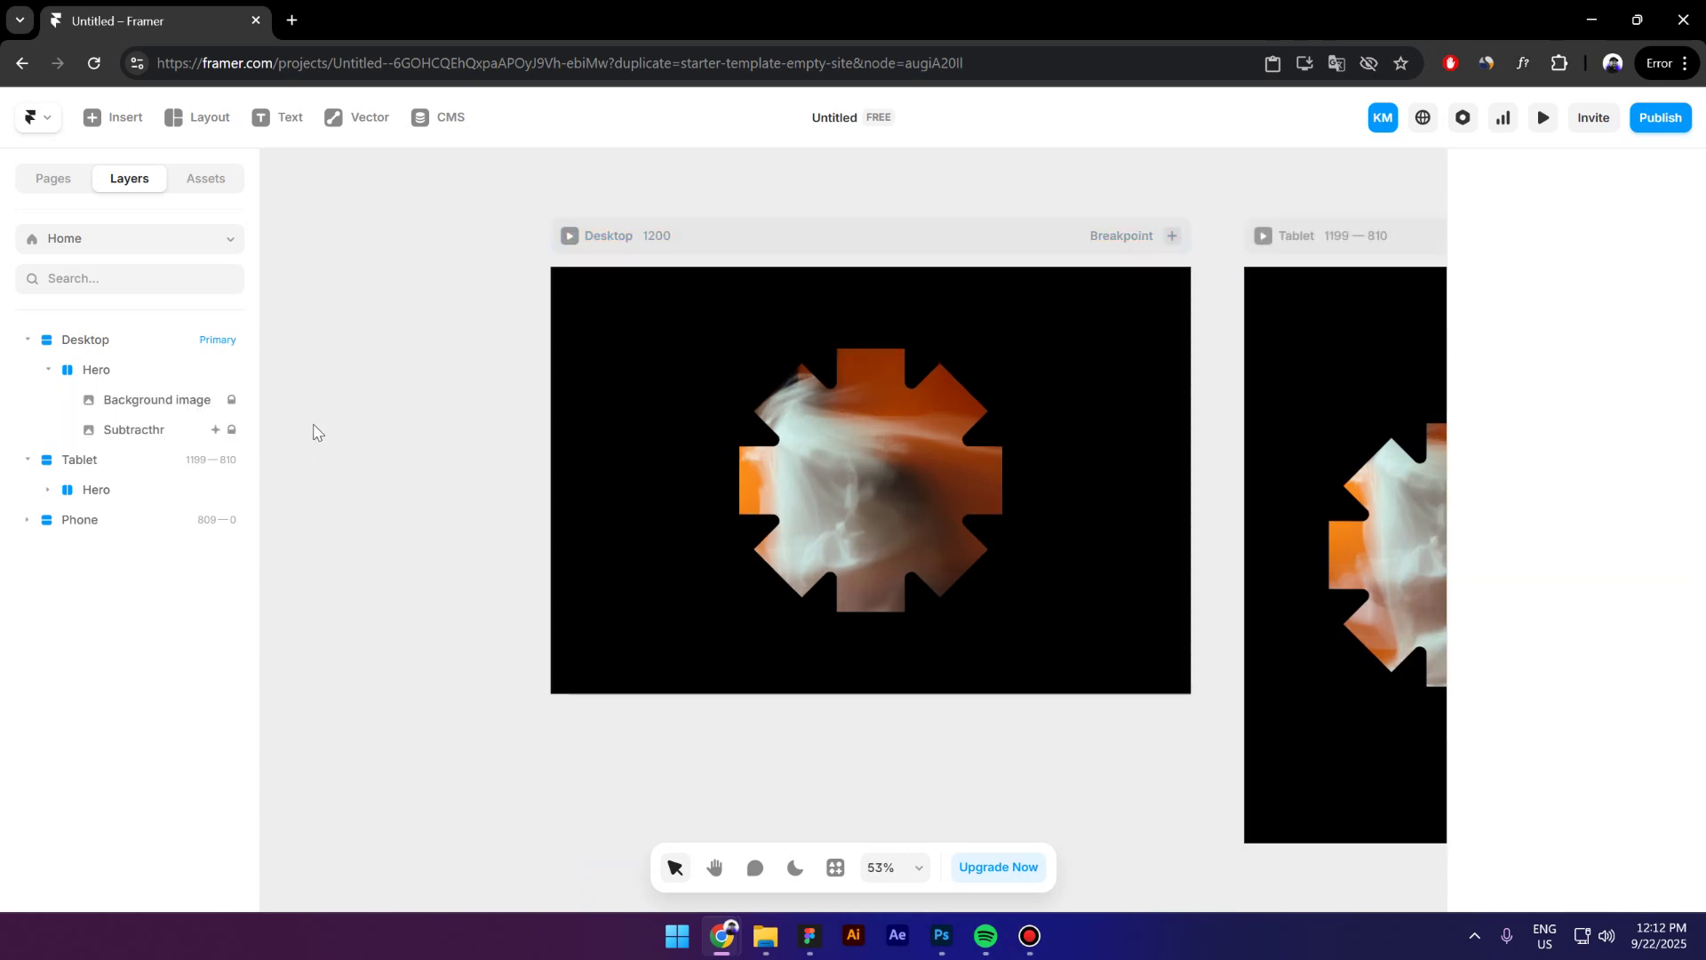
# Draw a 1106 × 652 frame in the Desktop hero and name it Container.
pyautogui.click(174, 124)
pyautogui.click(200, 230)
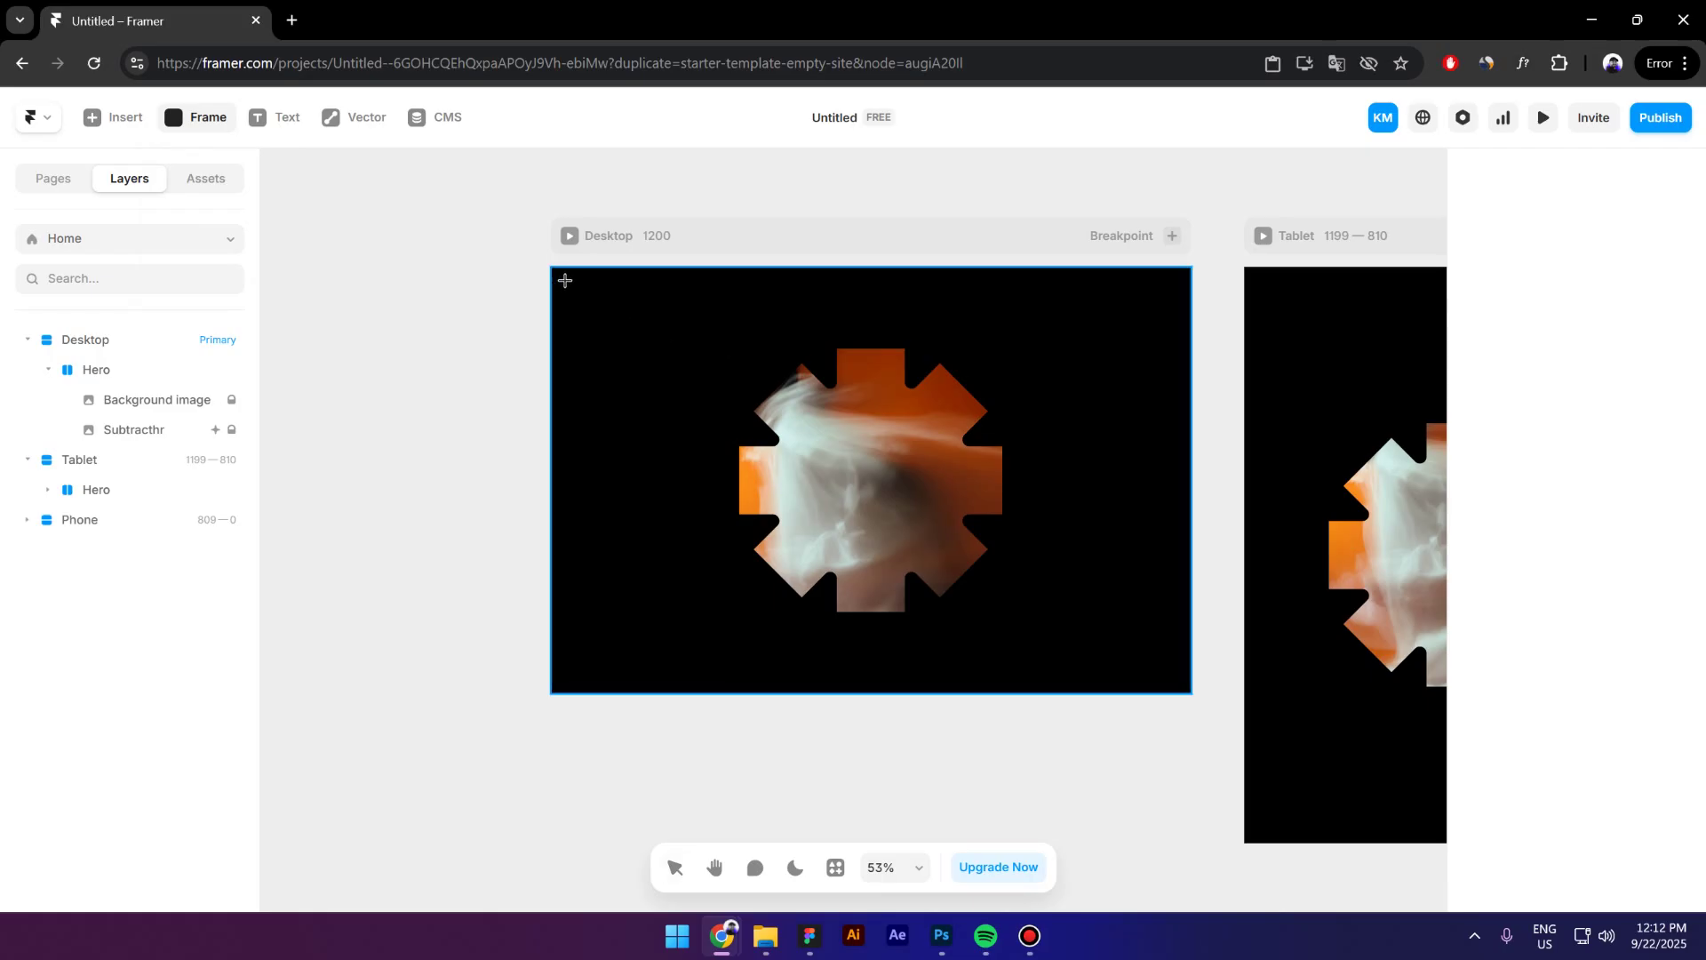
pyautogui.moveTo(565, 278); pyautogui.dragTo(1155, 632)
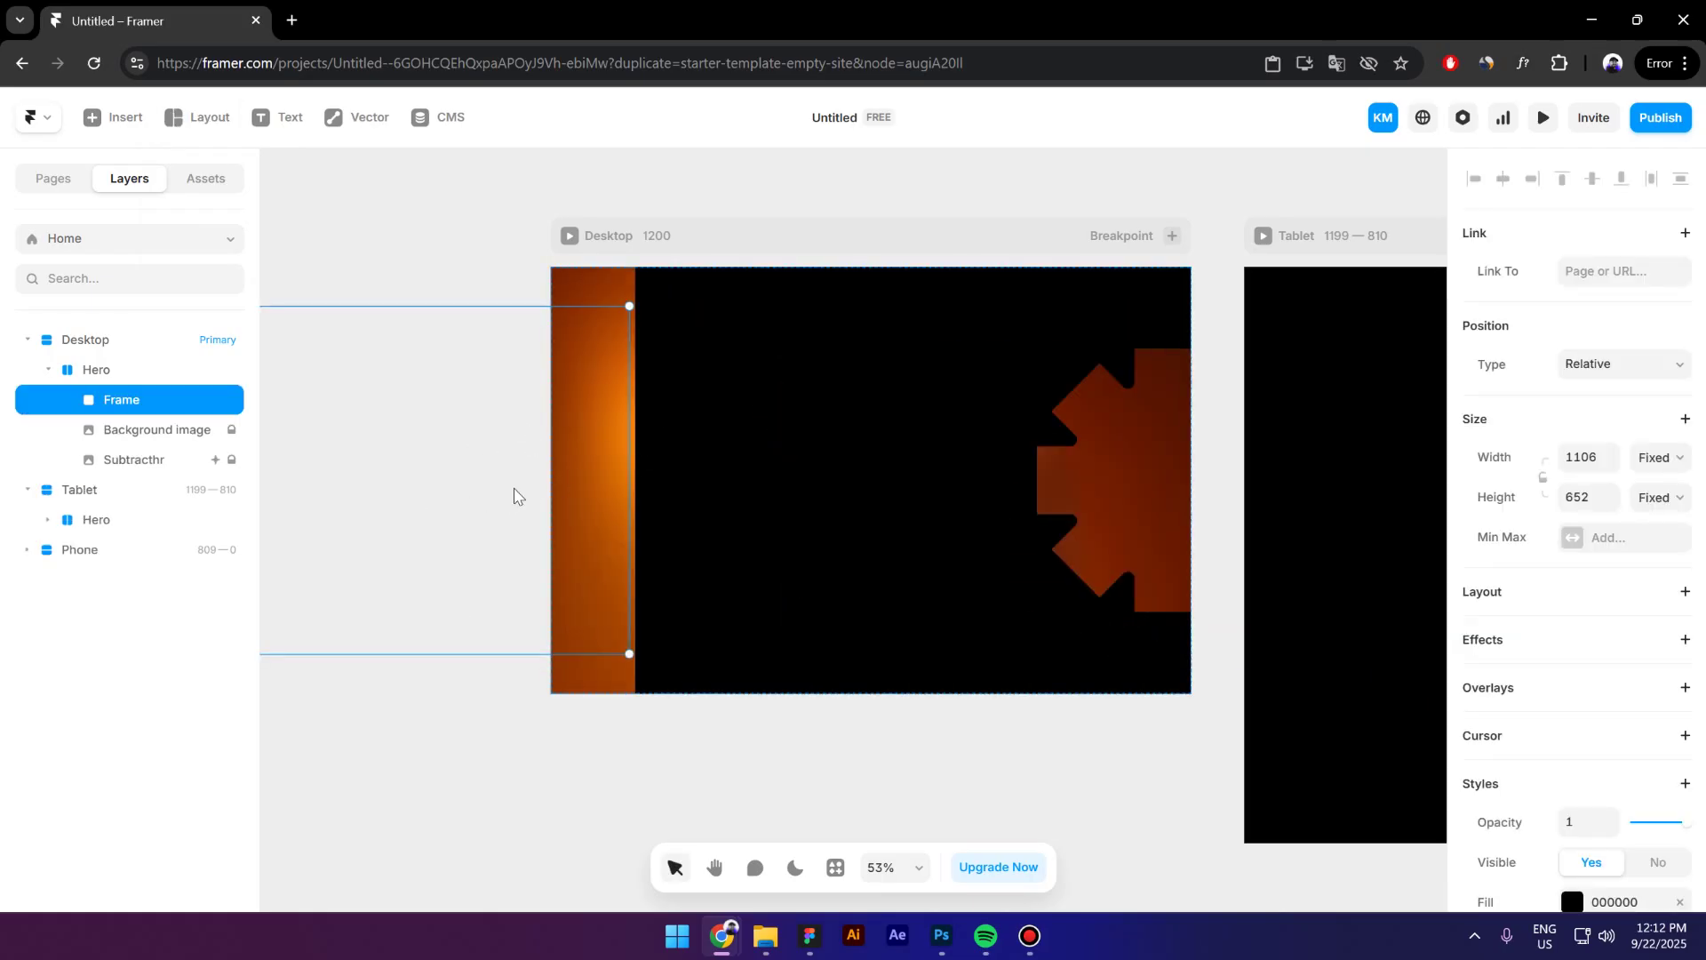
pyautogui.doubleClick(129, 398)
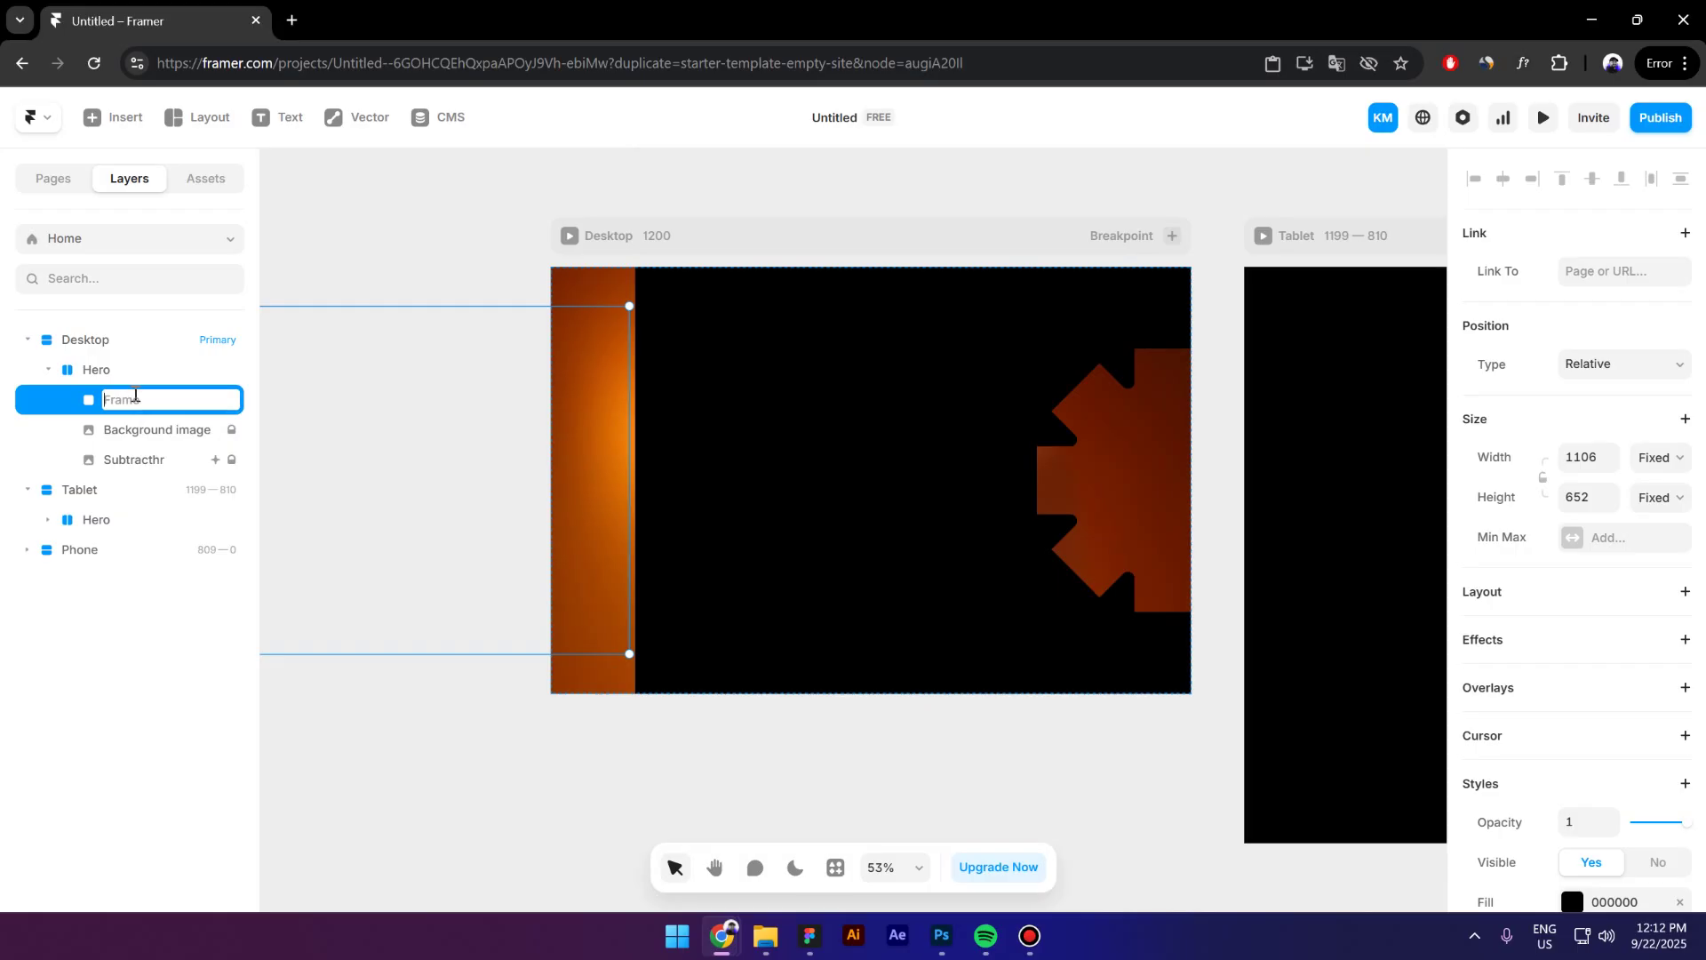
pyautogui.write('Container')
pyautogui.press('Return')
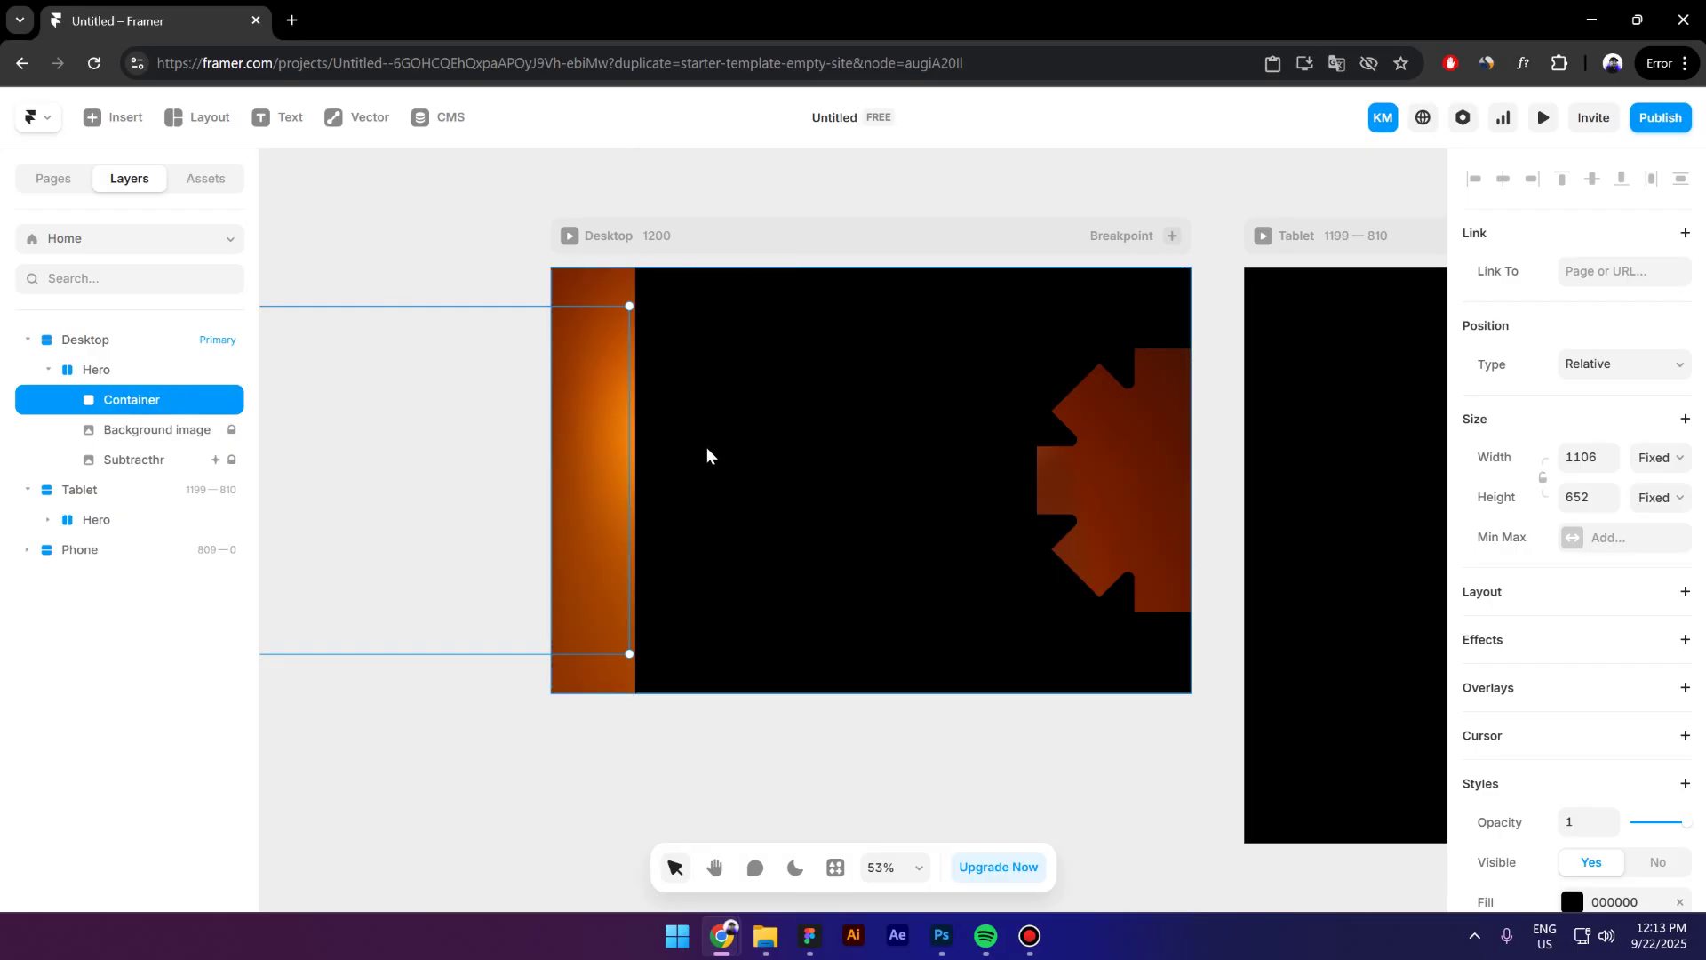
pyautogui.scroll(-1, 703, 444)
pyautogui.scroll(-1, 666, 445)
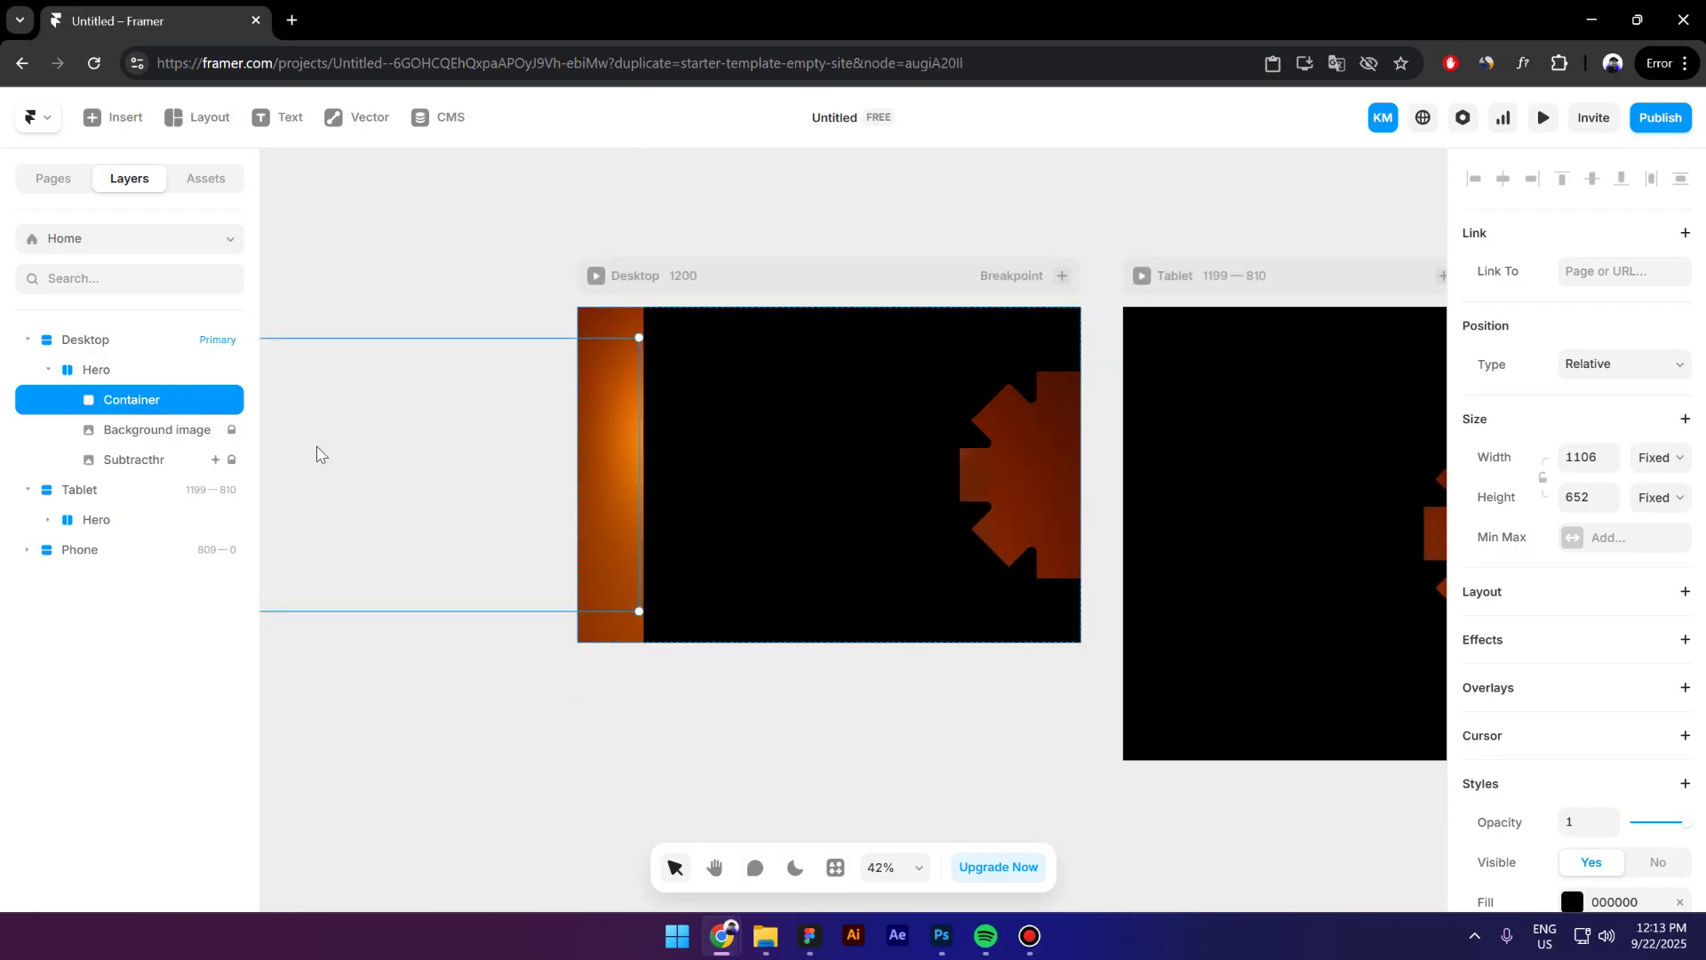
# Make the Subtracthr star photo absolutely positioned and centred horizontally.
pyautogui.click(134, 469)
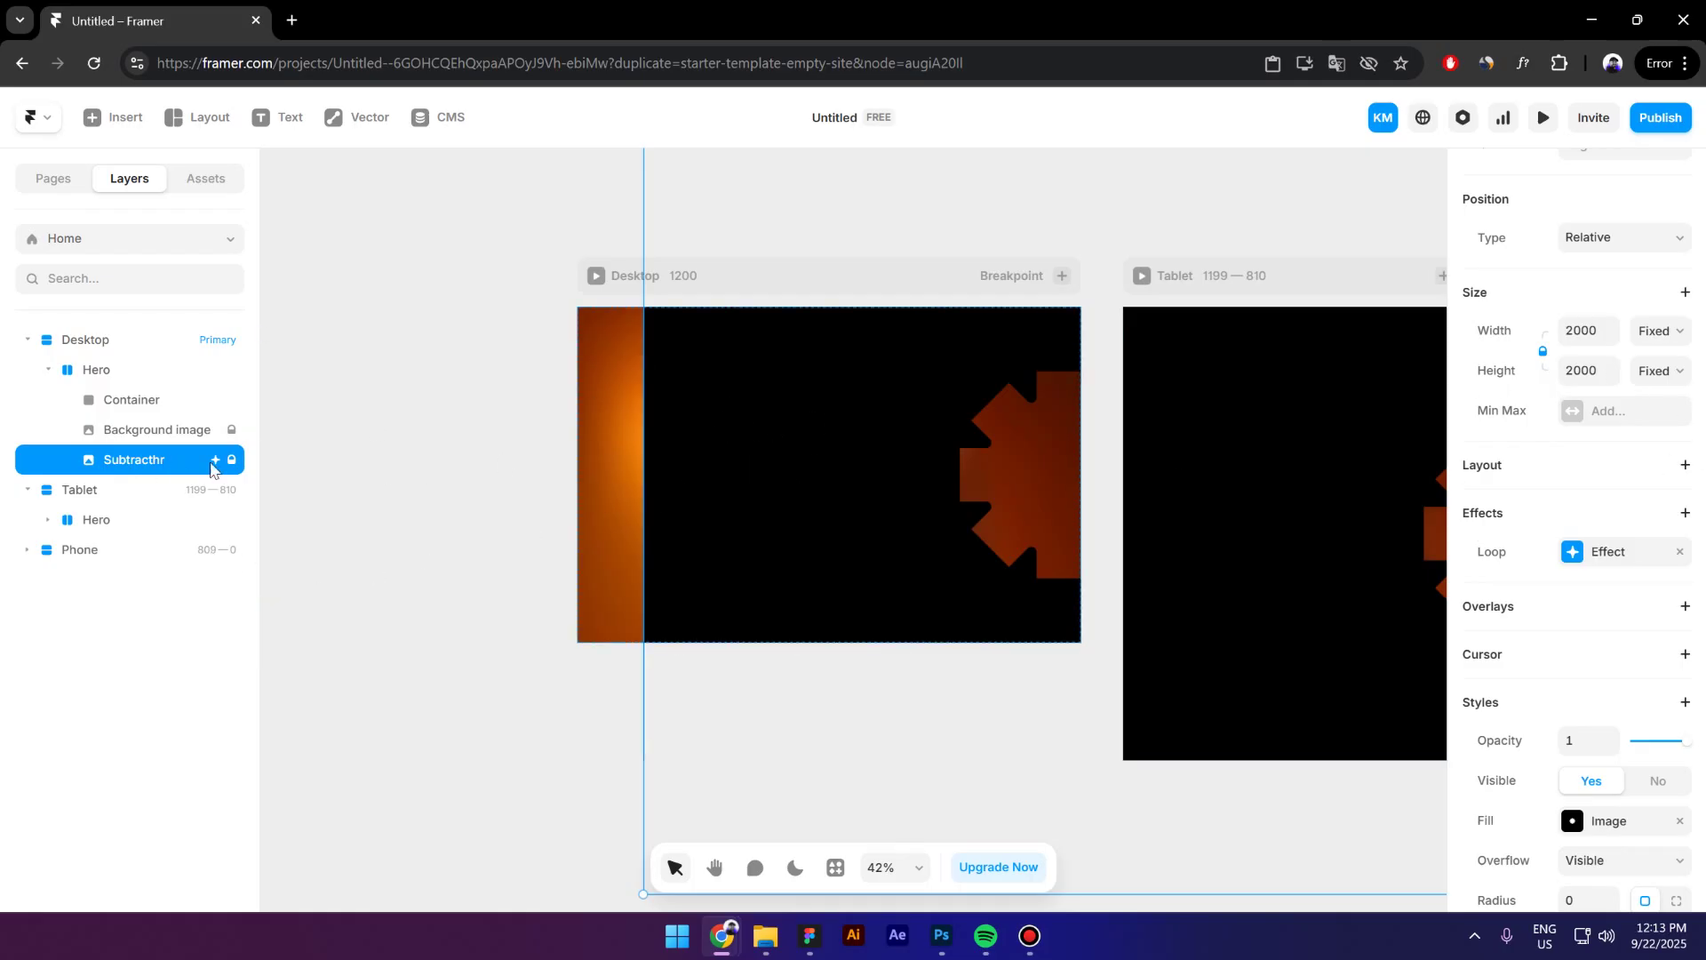
pyautogui.scroll(2, 1595, 411)
pyautogui.scroll(-1, 1600, 374)
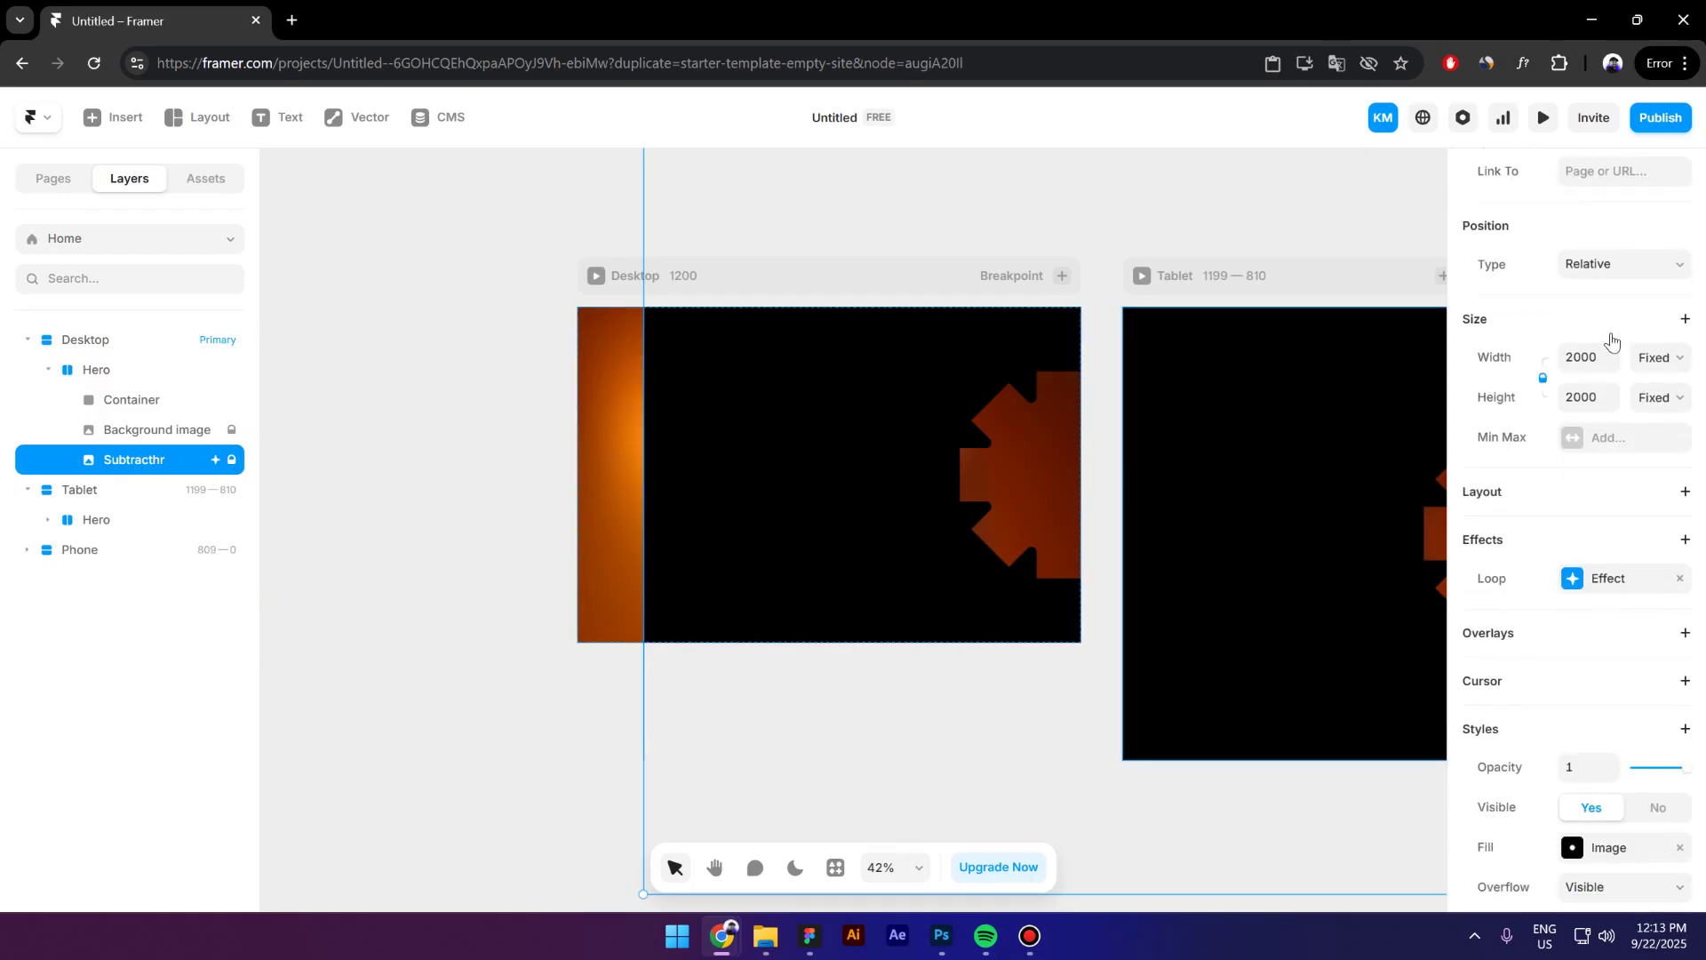
pyautogui.scroll(1, 1607, 355)
pyautogui.click(1609, 366)
pyautogui.click(1612, 393)
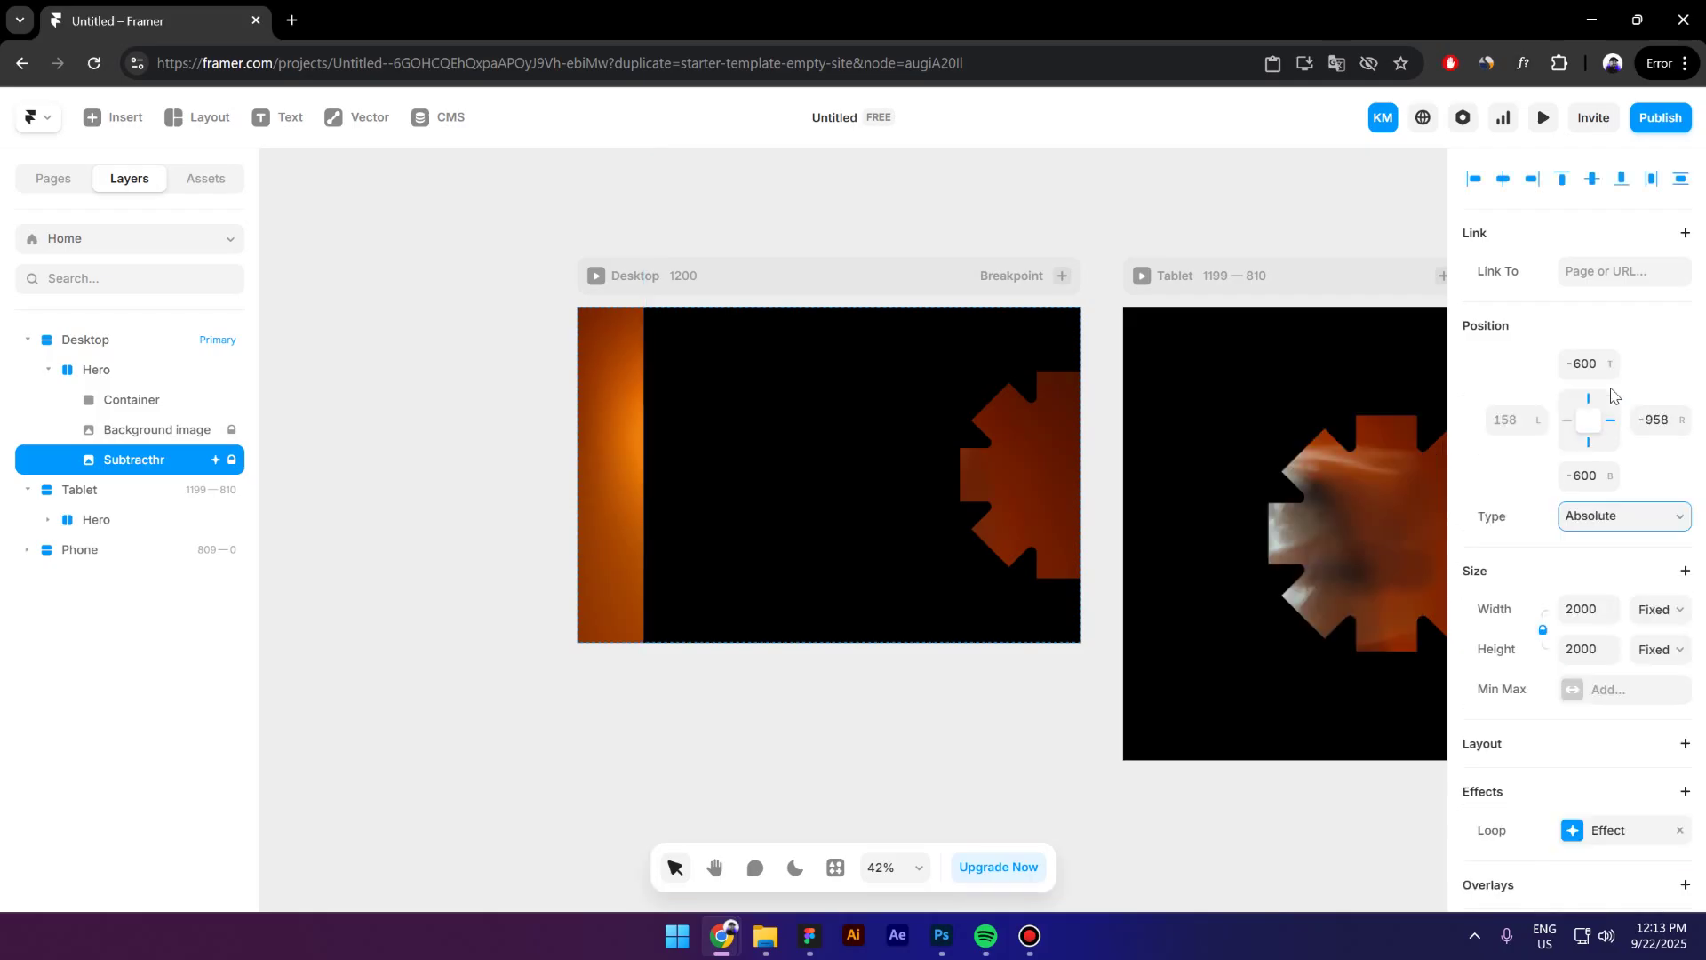
pyautogui.click(1501, 180)
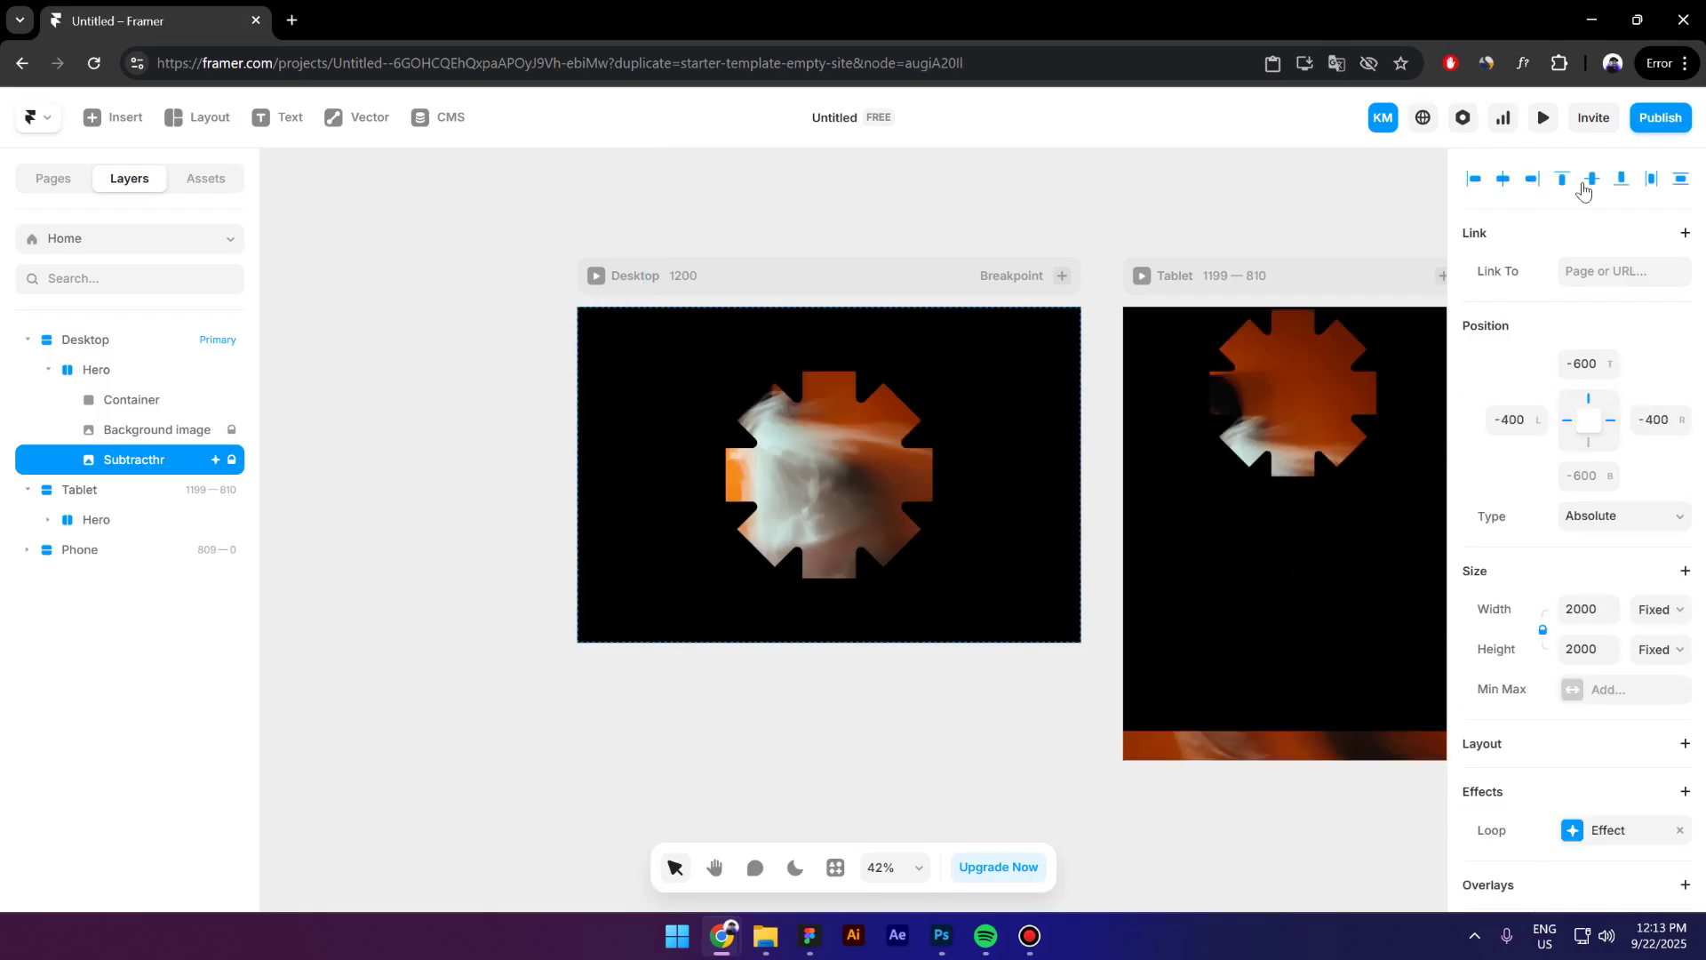
# Set Container's width and height to Fill.
pyautogui.scroll(-1, 1143, 478)
pyautogui.click(147, 401)
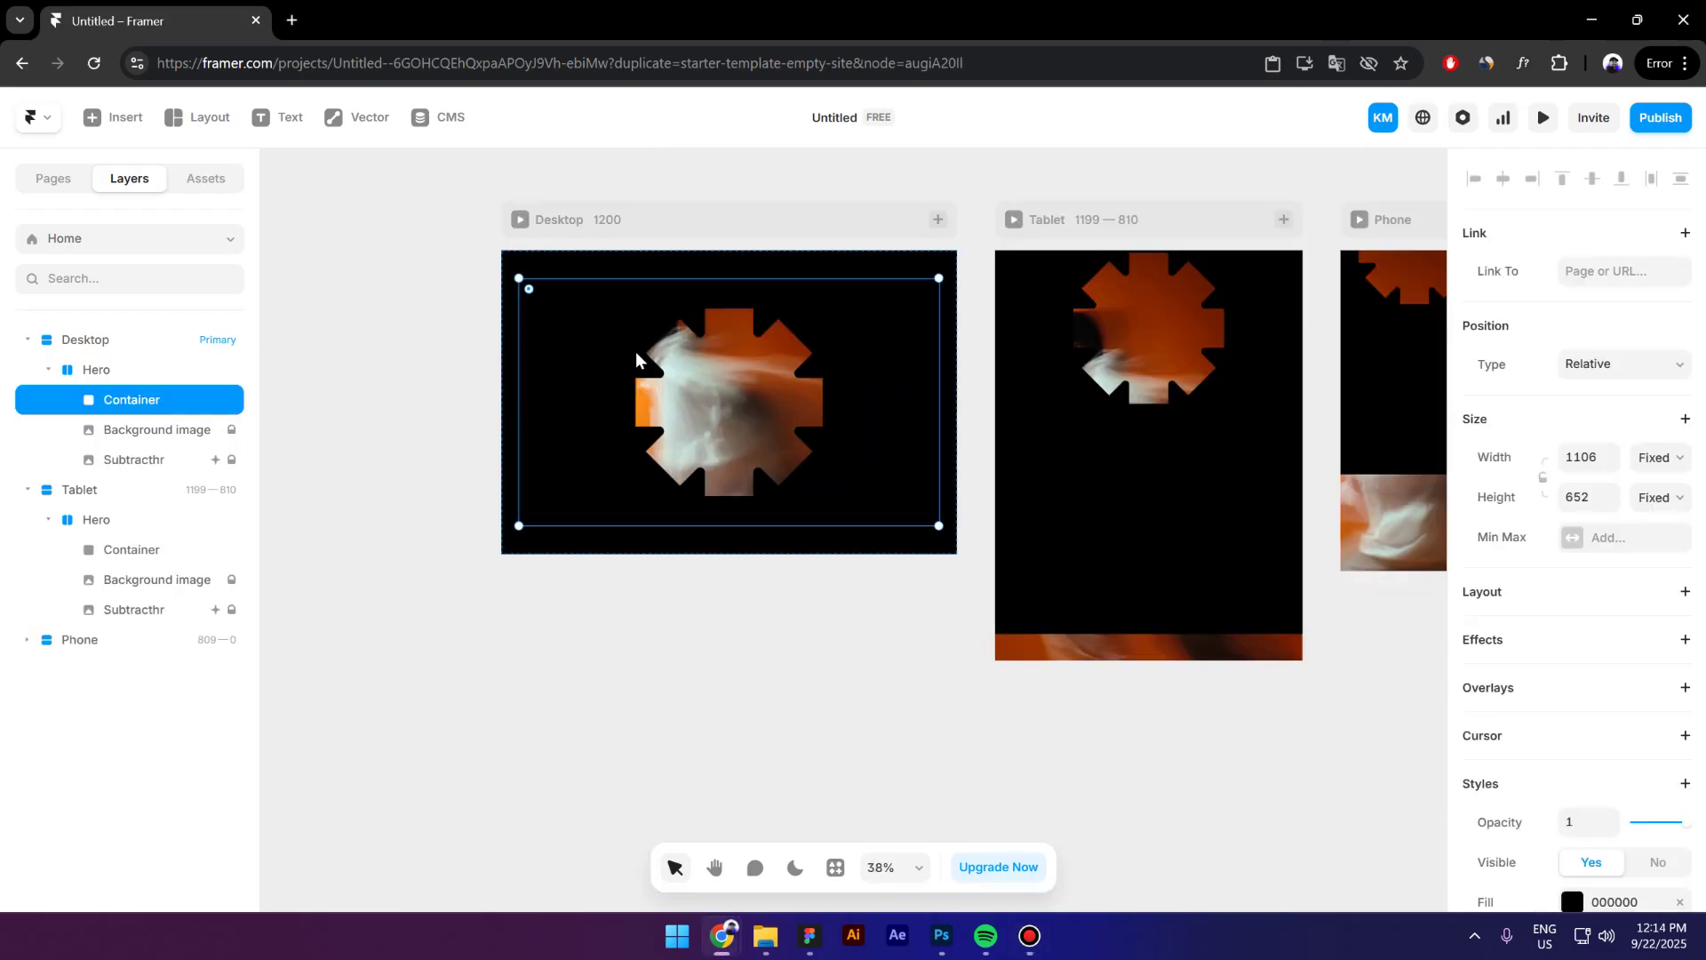
pyautogui.click(1658, 458)
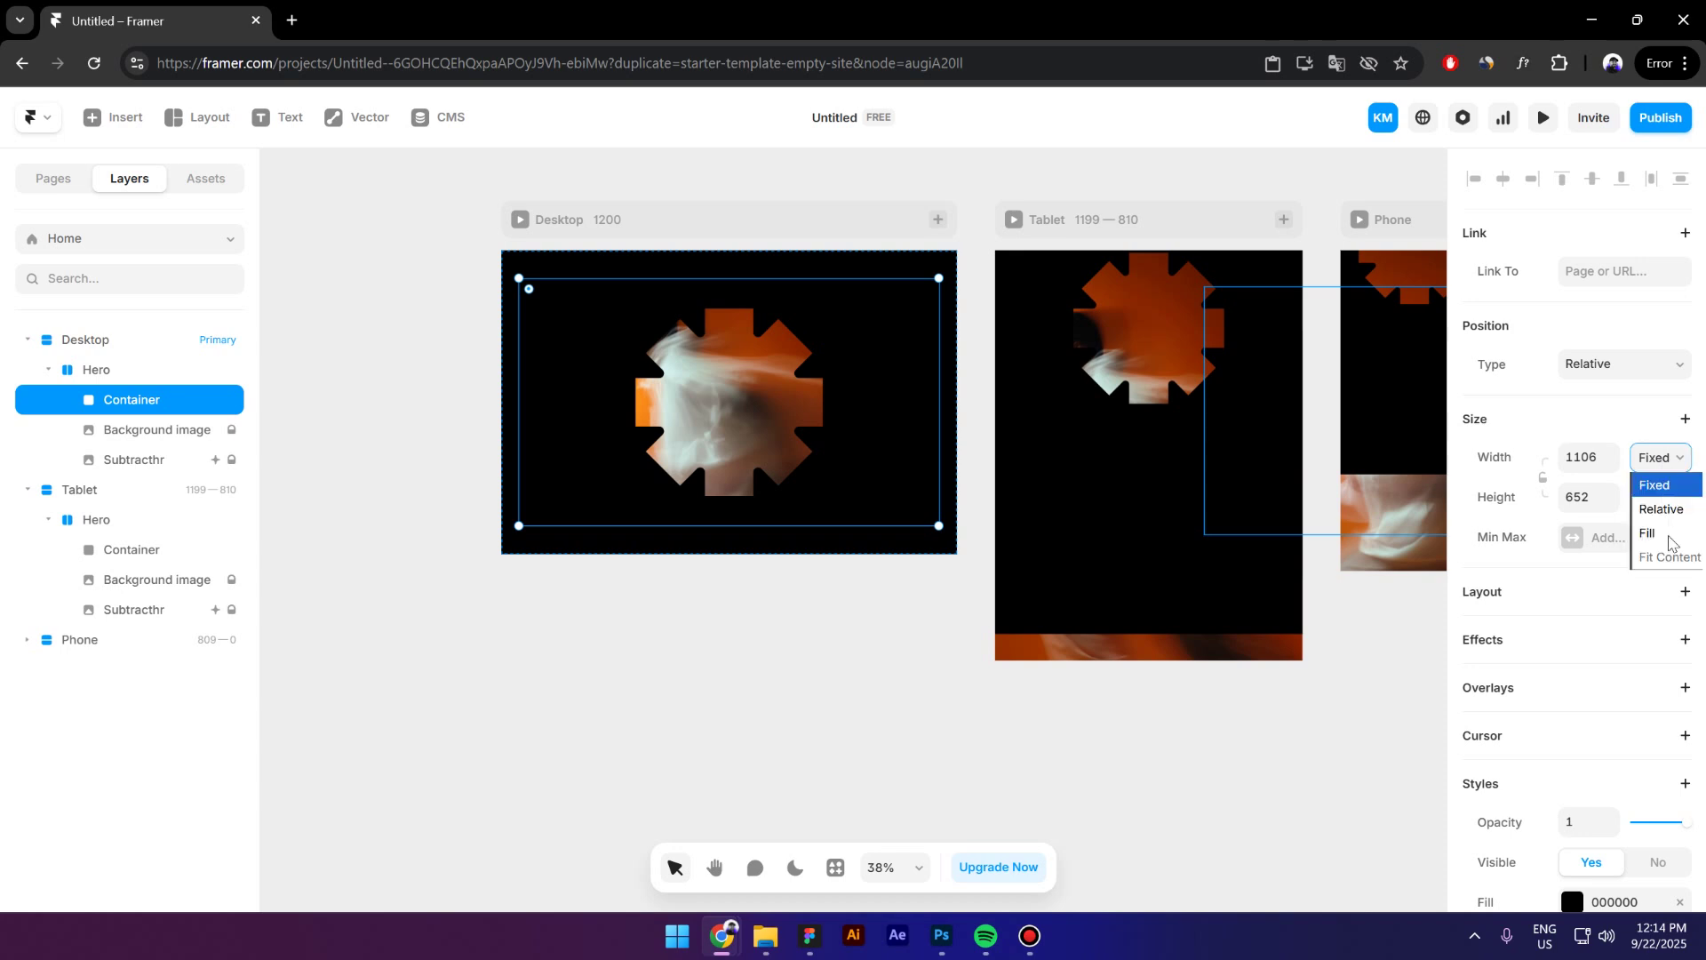
pyautogui.click(1664, 533)
pyautogui.click(1658, 497)
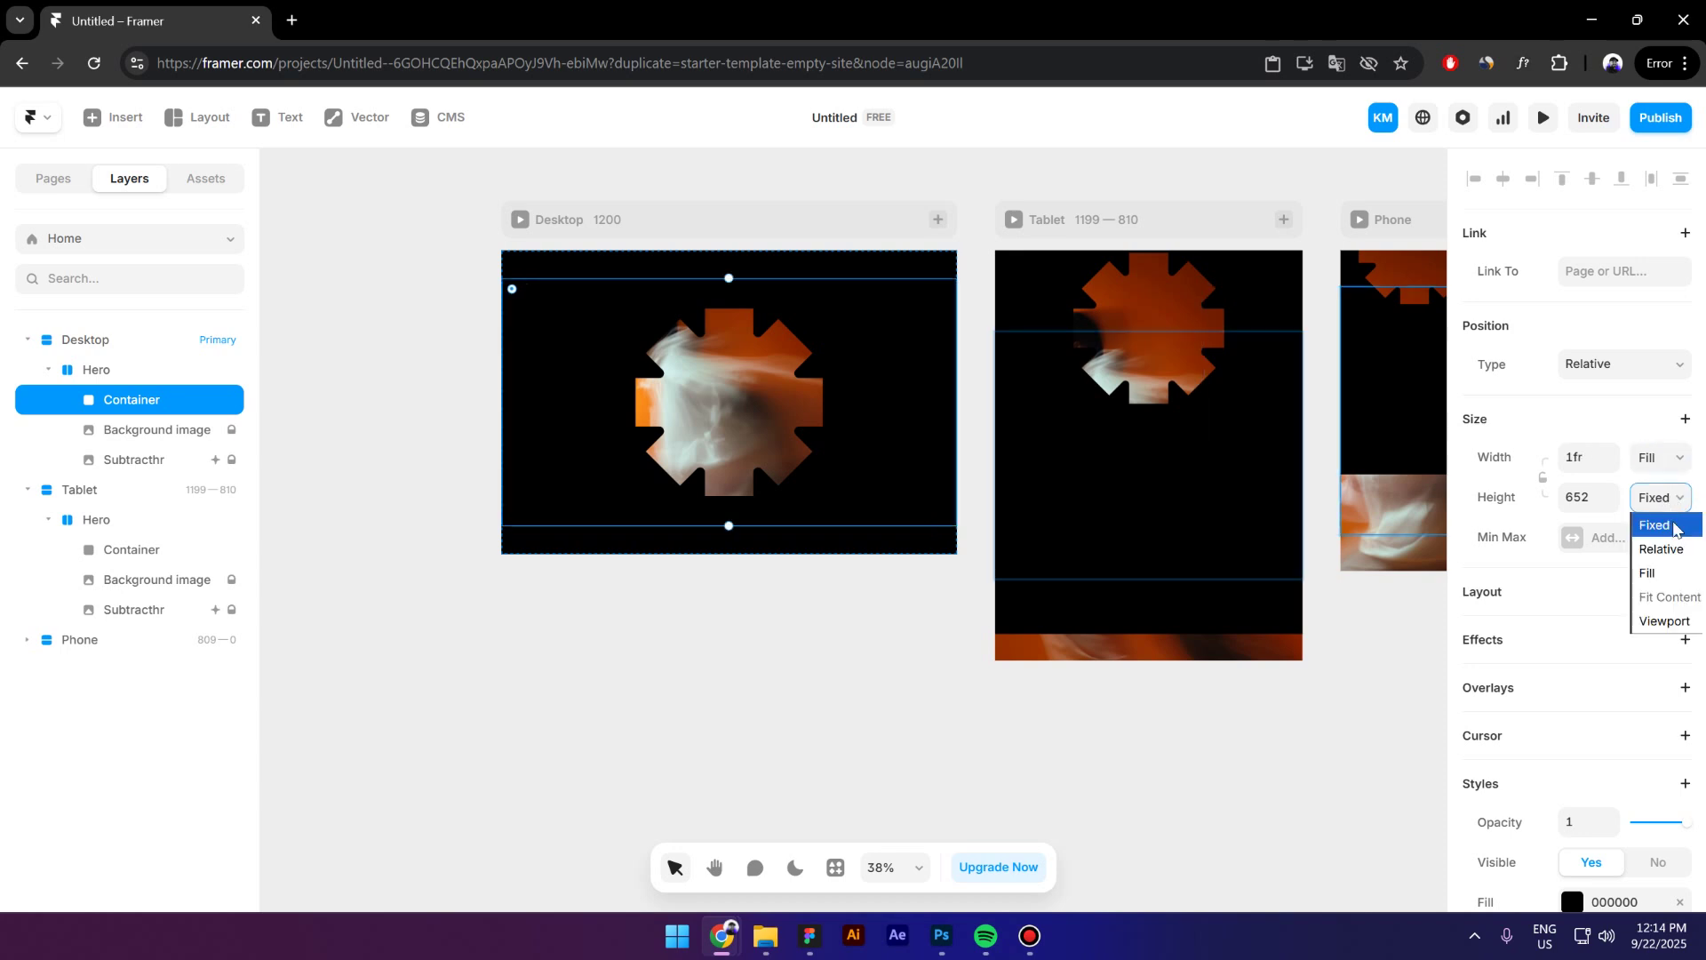
pyautogui.click(1663, 573)
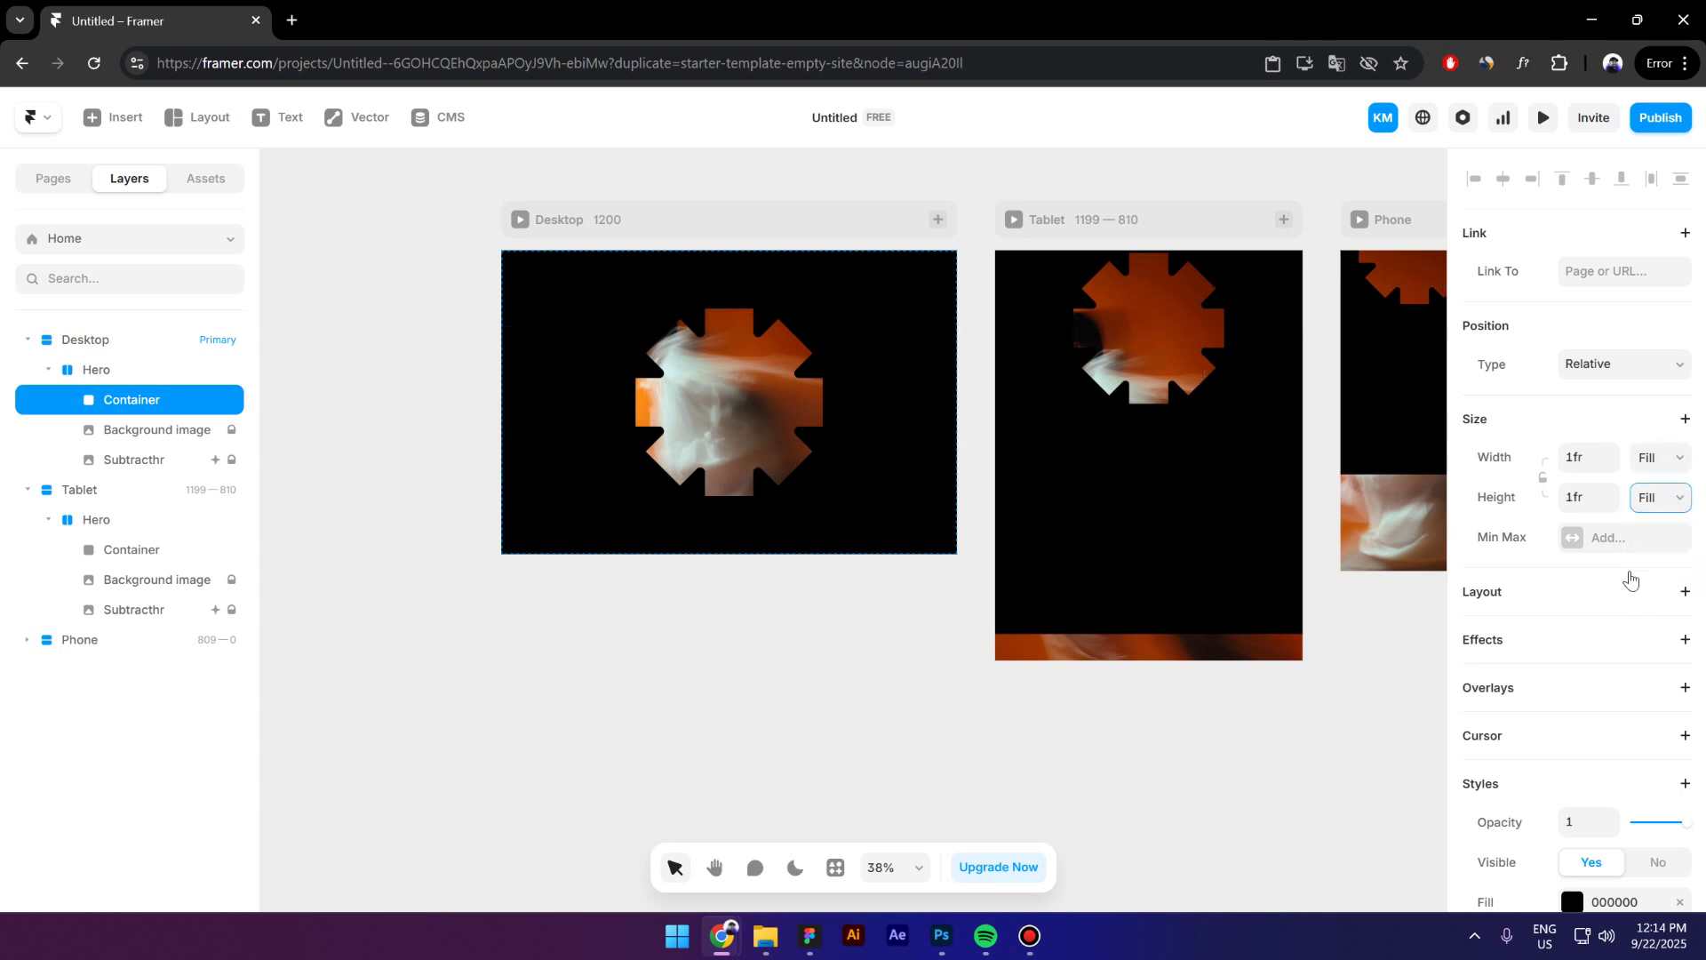
# Give the Hero layer 32 padding.
pyautogui.click(122, 374)
pyautogui.scroll(3, 1617, 601)
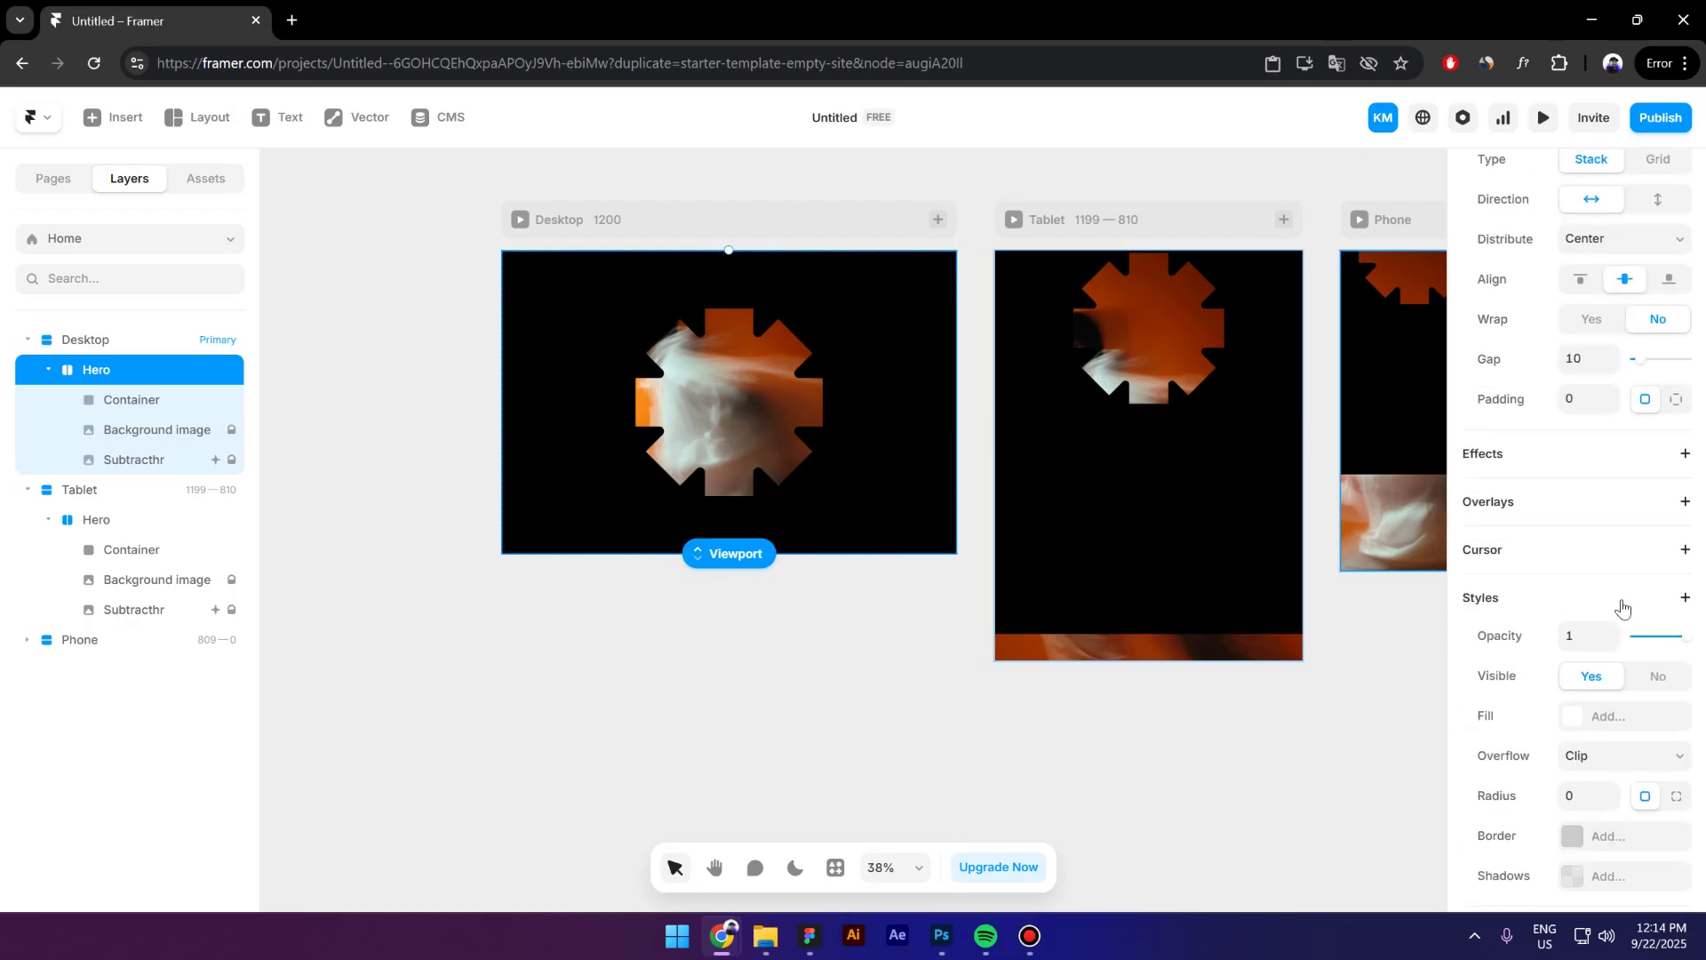
pyautogui.scroll(1, 1608, 563)
pyautogui.click(1581, 499)
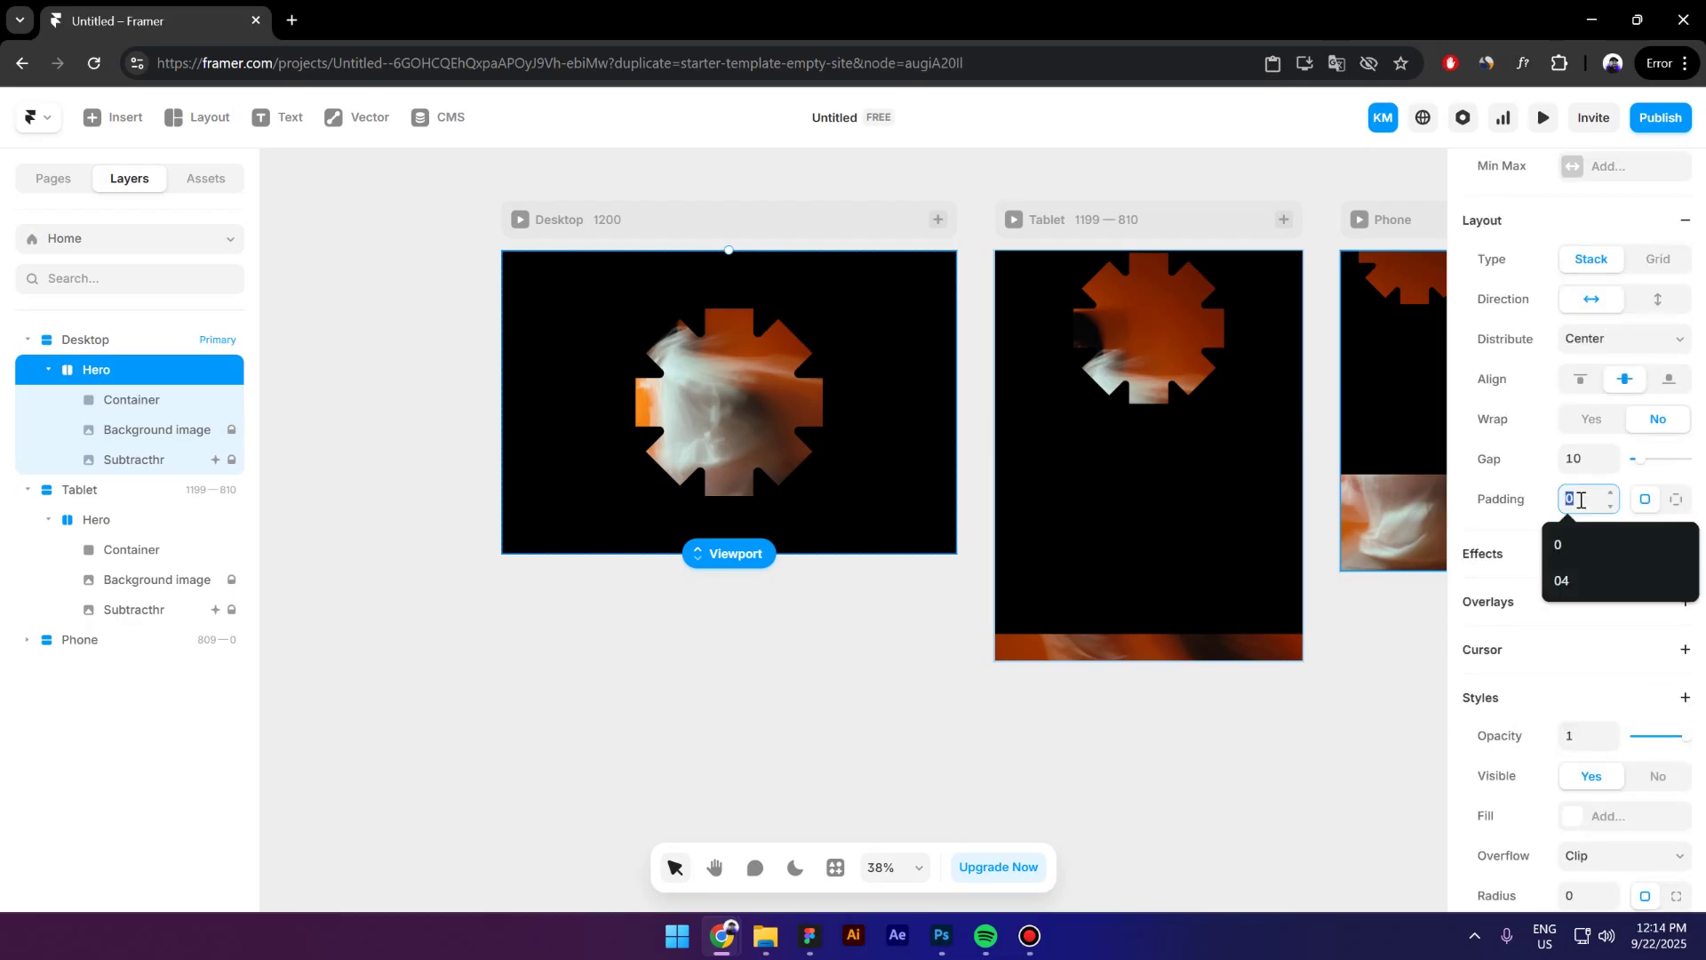
pyautogui.write('32')
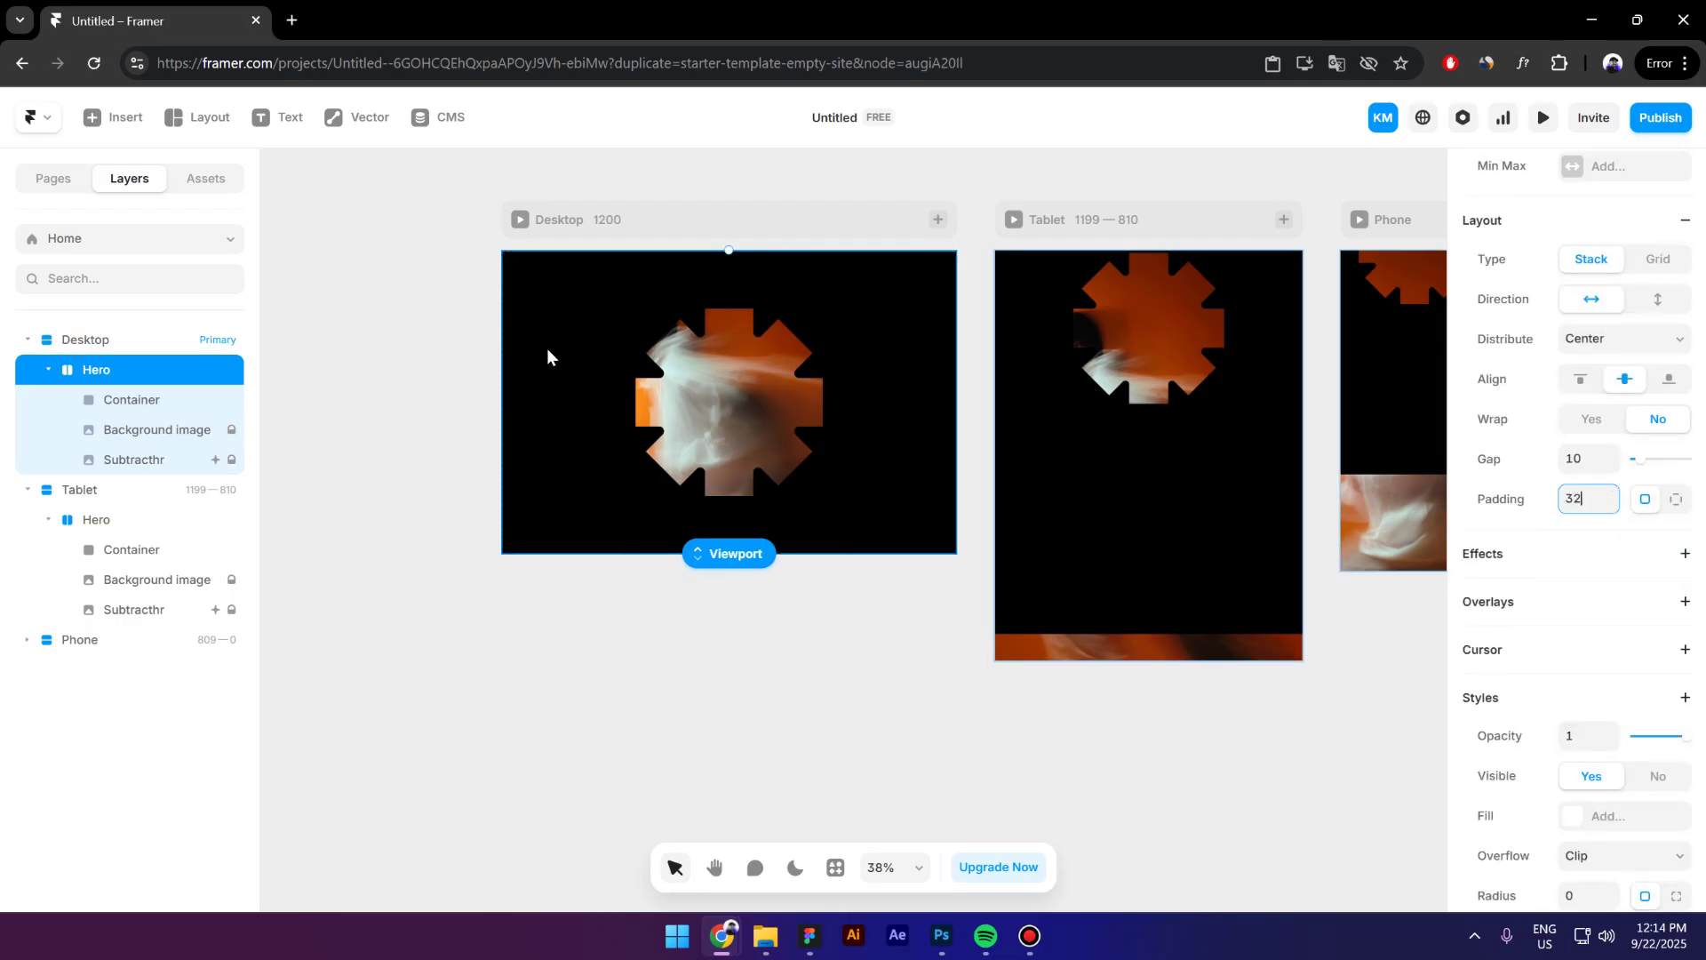
pyautogui.scroll(1, 551, 333)
pyautogui.click(557, 306)
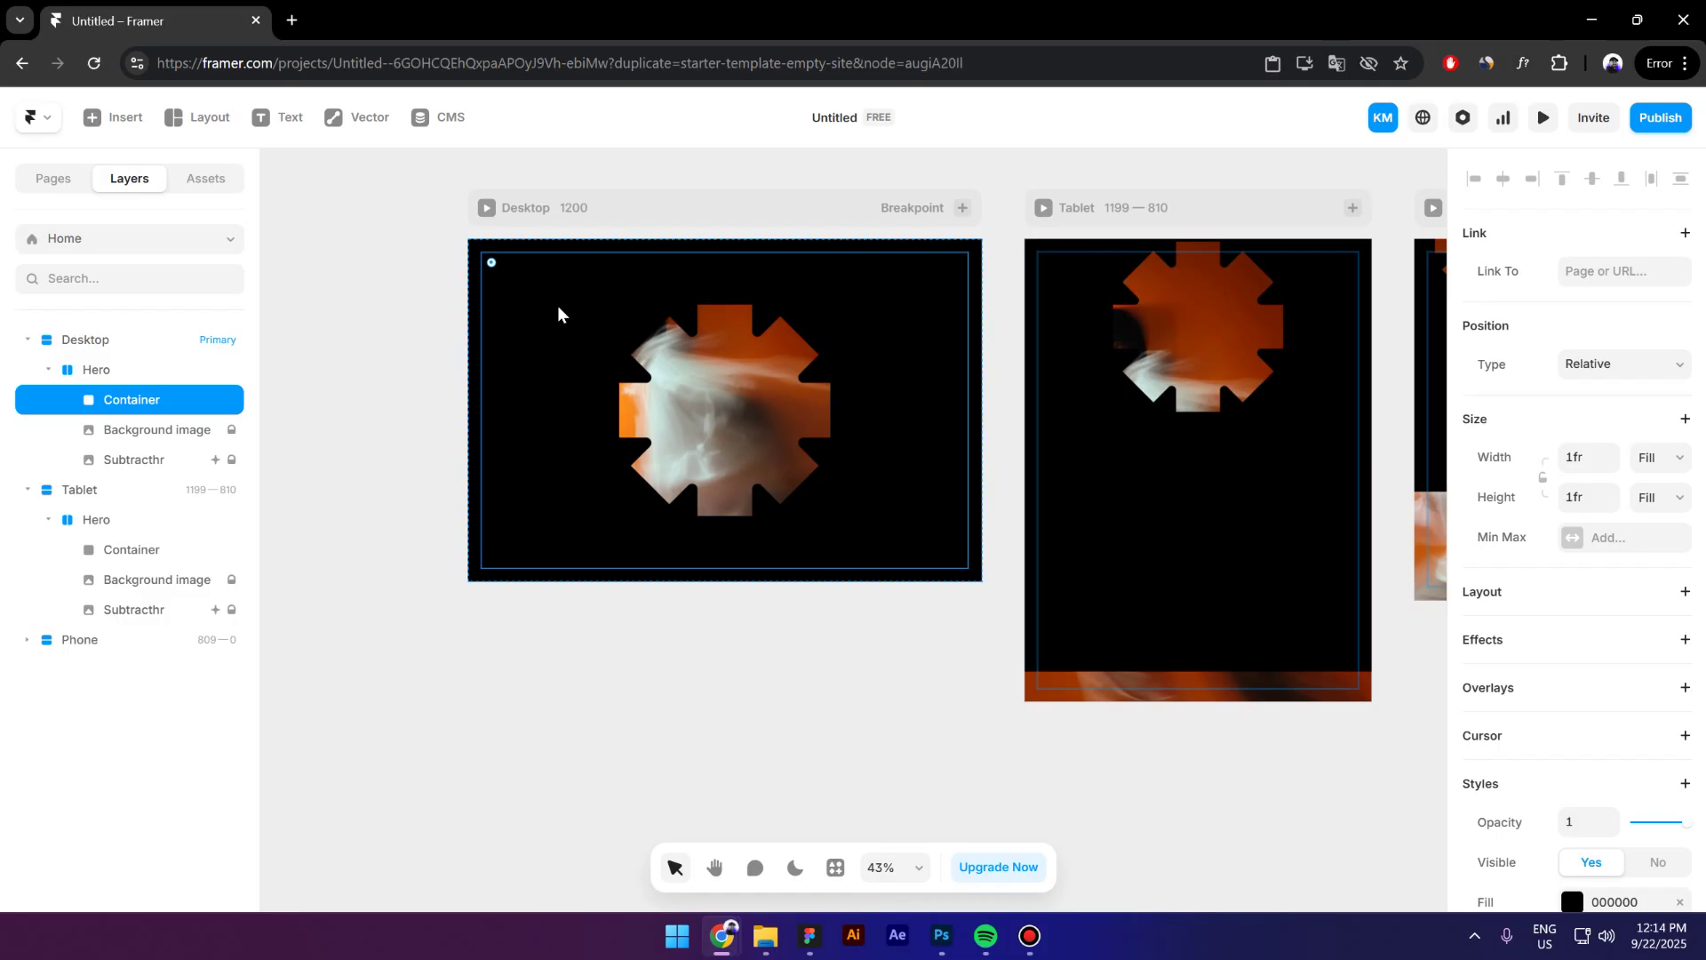
# Give Container a stack layout and add a white FFFFFF 'Home' text inside it.
pyautogui.click(1530, 593)
pyautogui.click(285, 118)
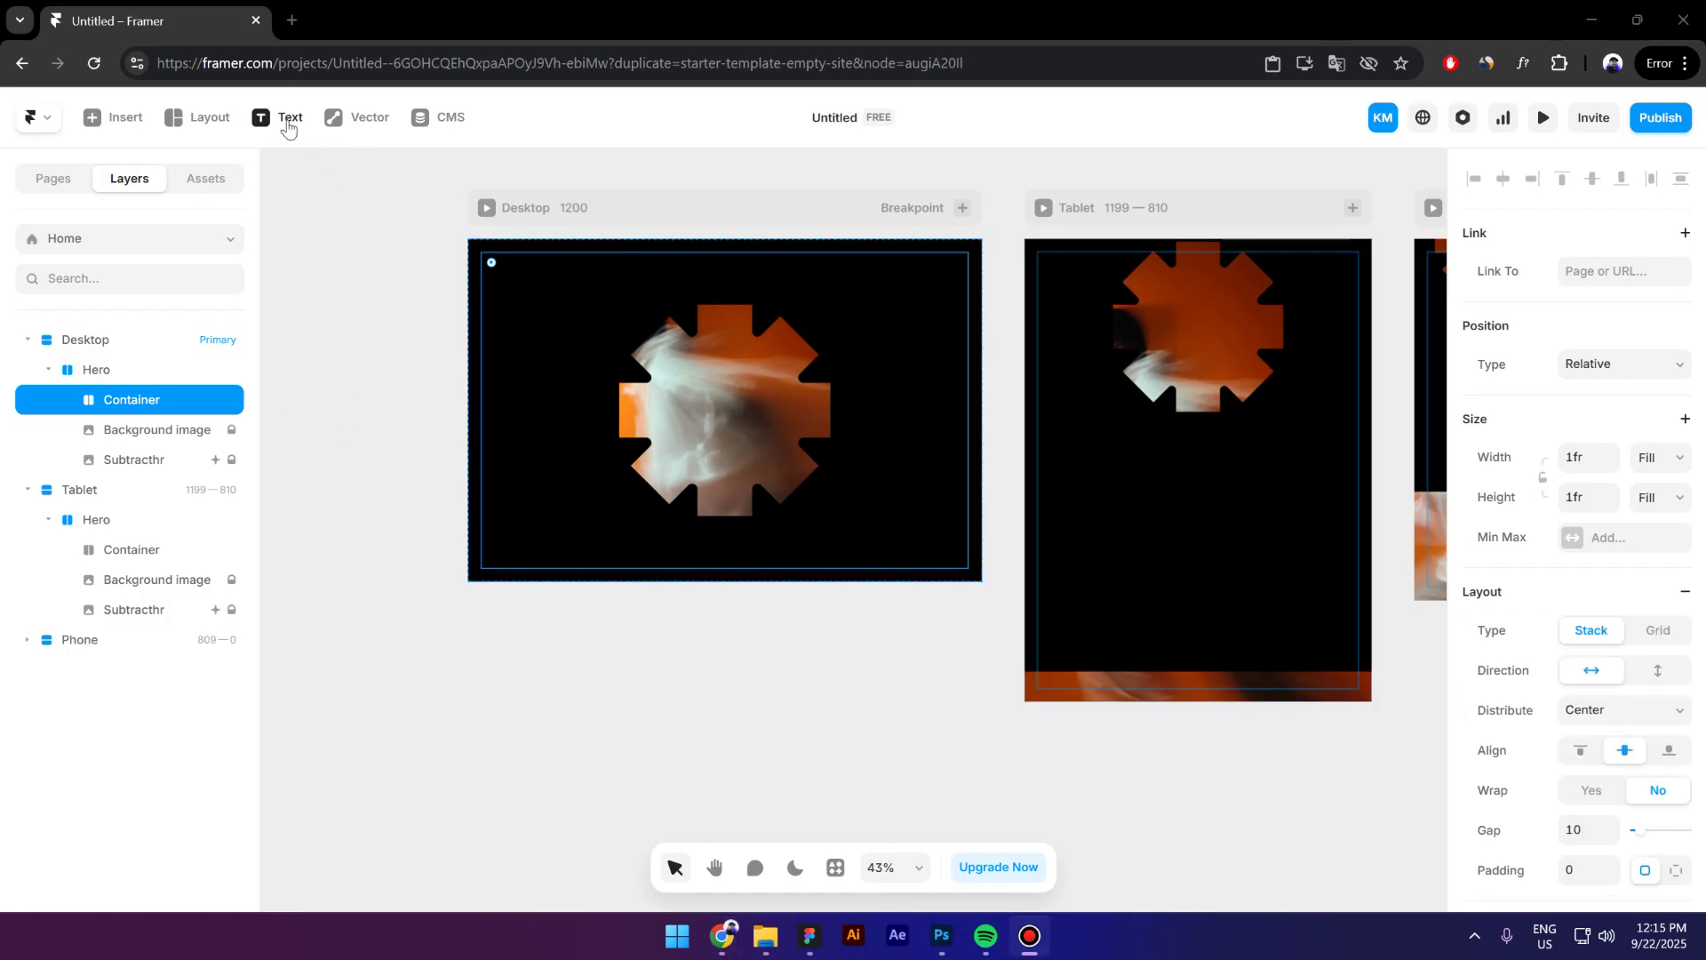
pyautogui.click(555, 277)
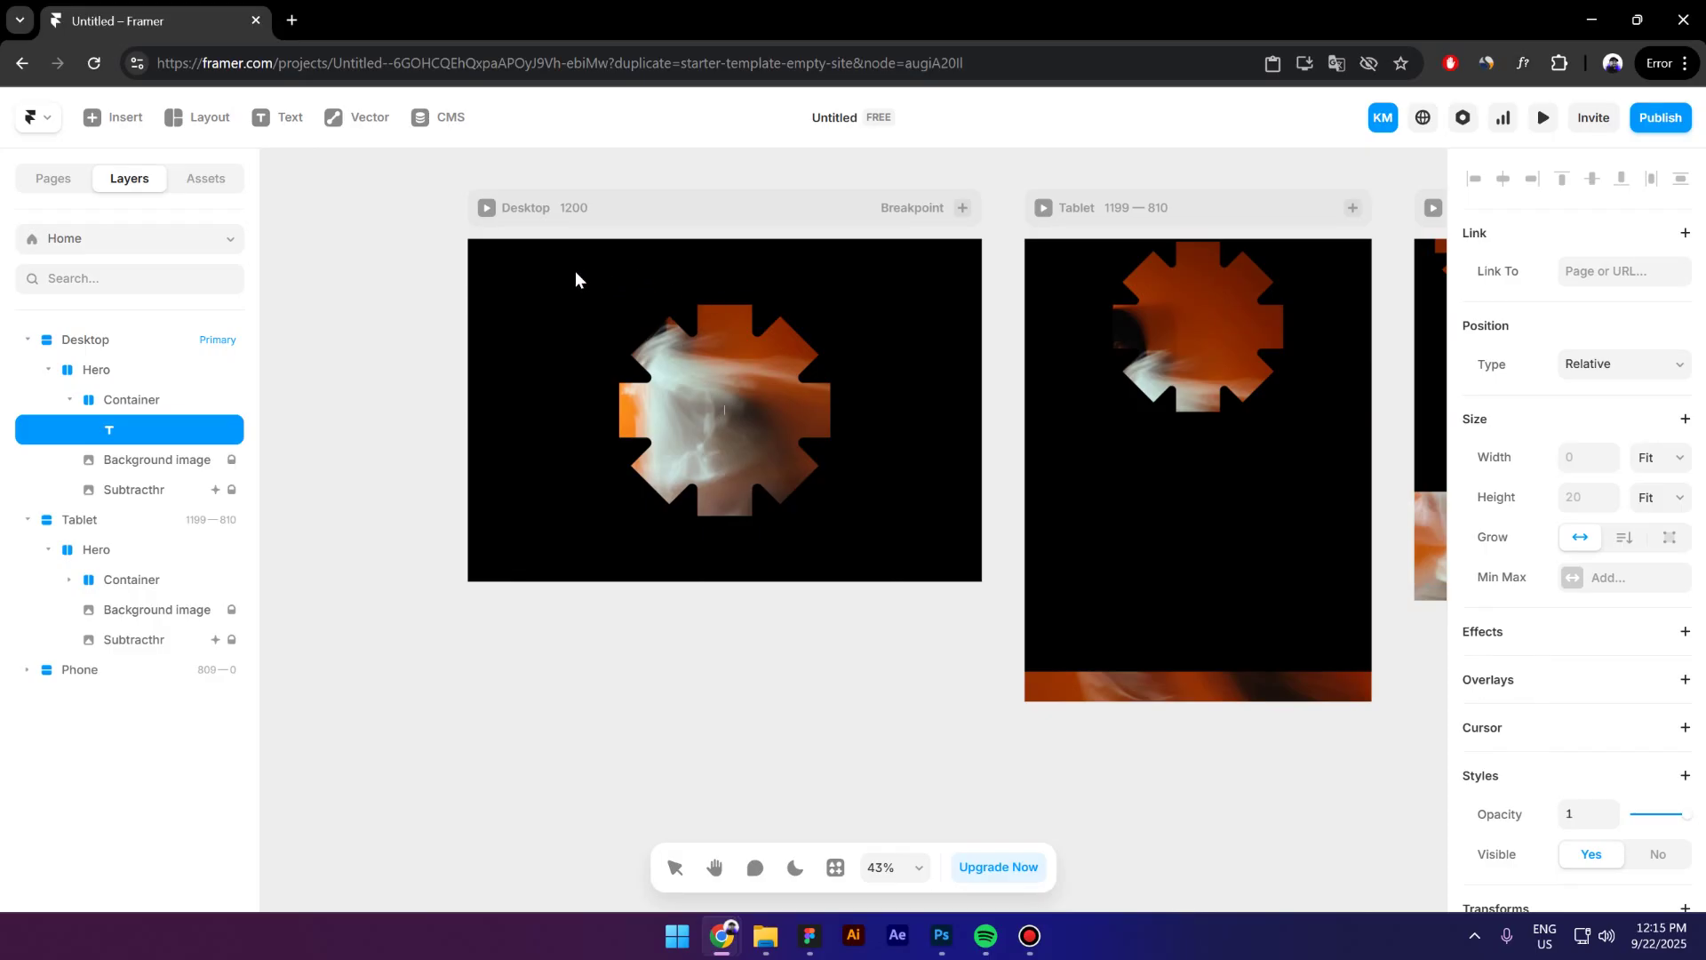
pyautogui.scroll(5, 574, 271)
pyautogui.scroll(-8, 576, 272)
pyautogui.scroll(8, 633, 307)
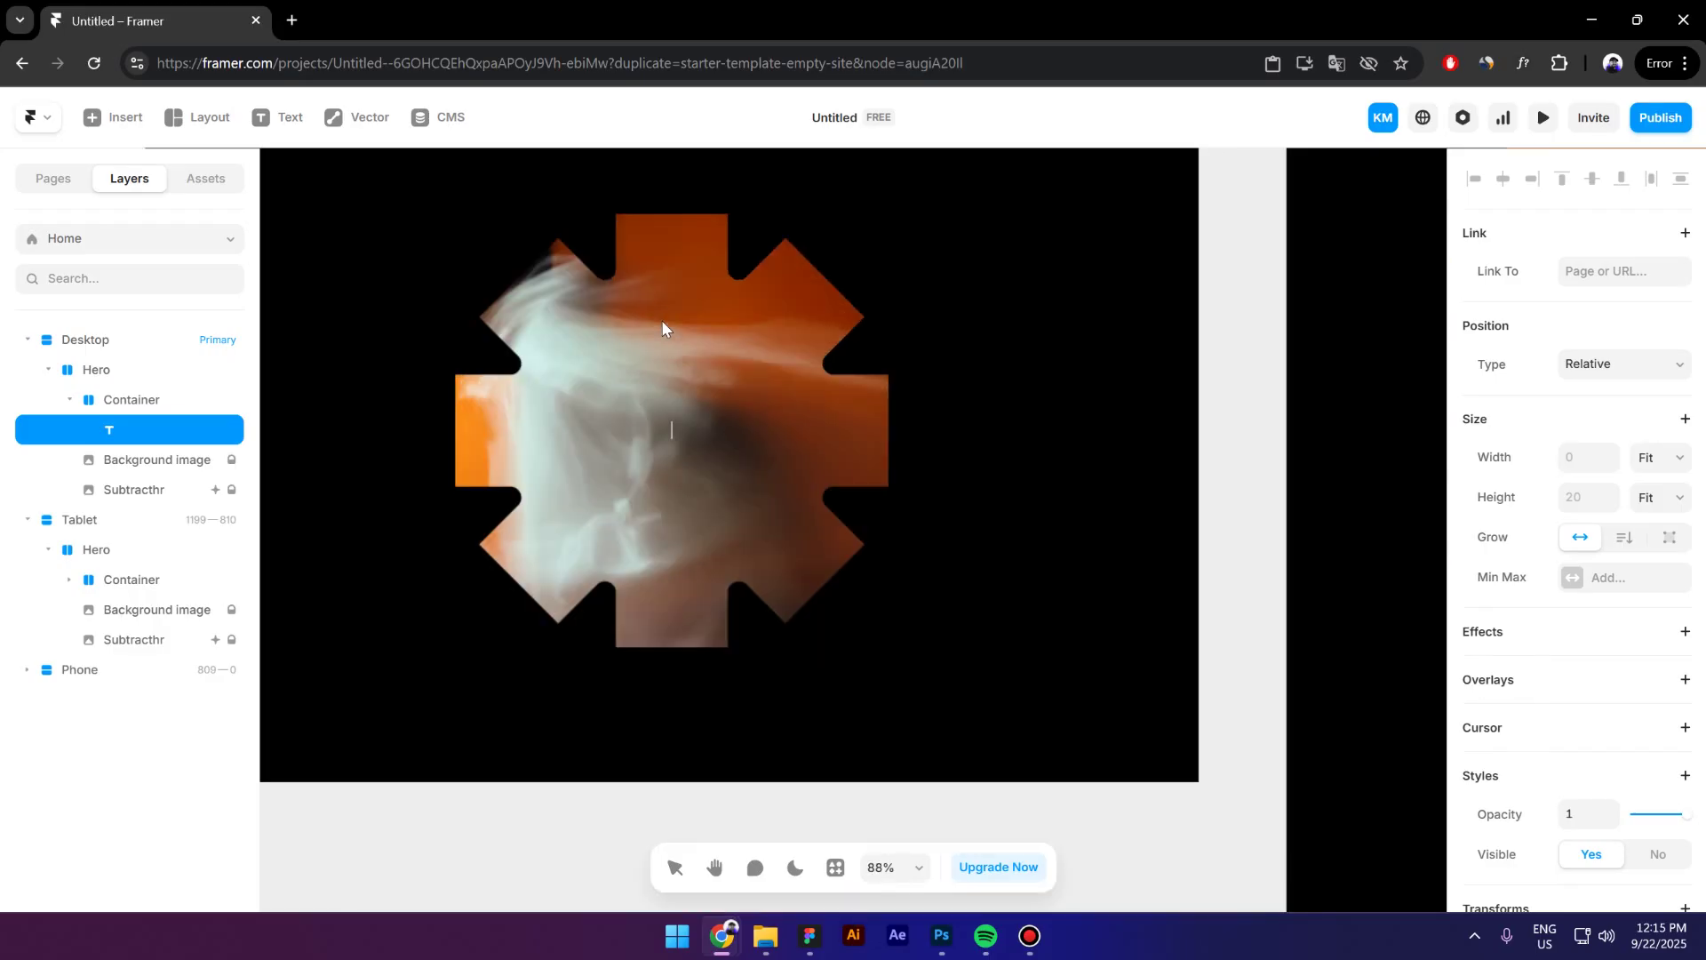
pyautogui.write('Home')
pyautogui.press('Escape')
pyautogui.scroll(-5, 1590, 764)
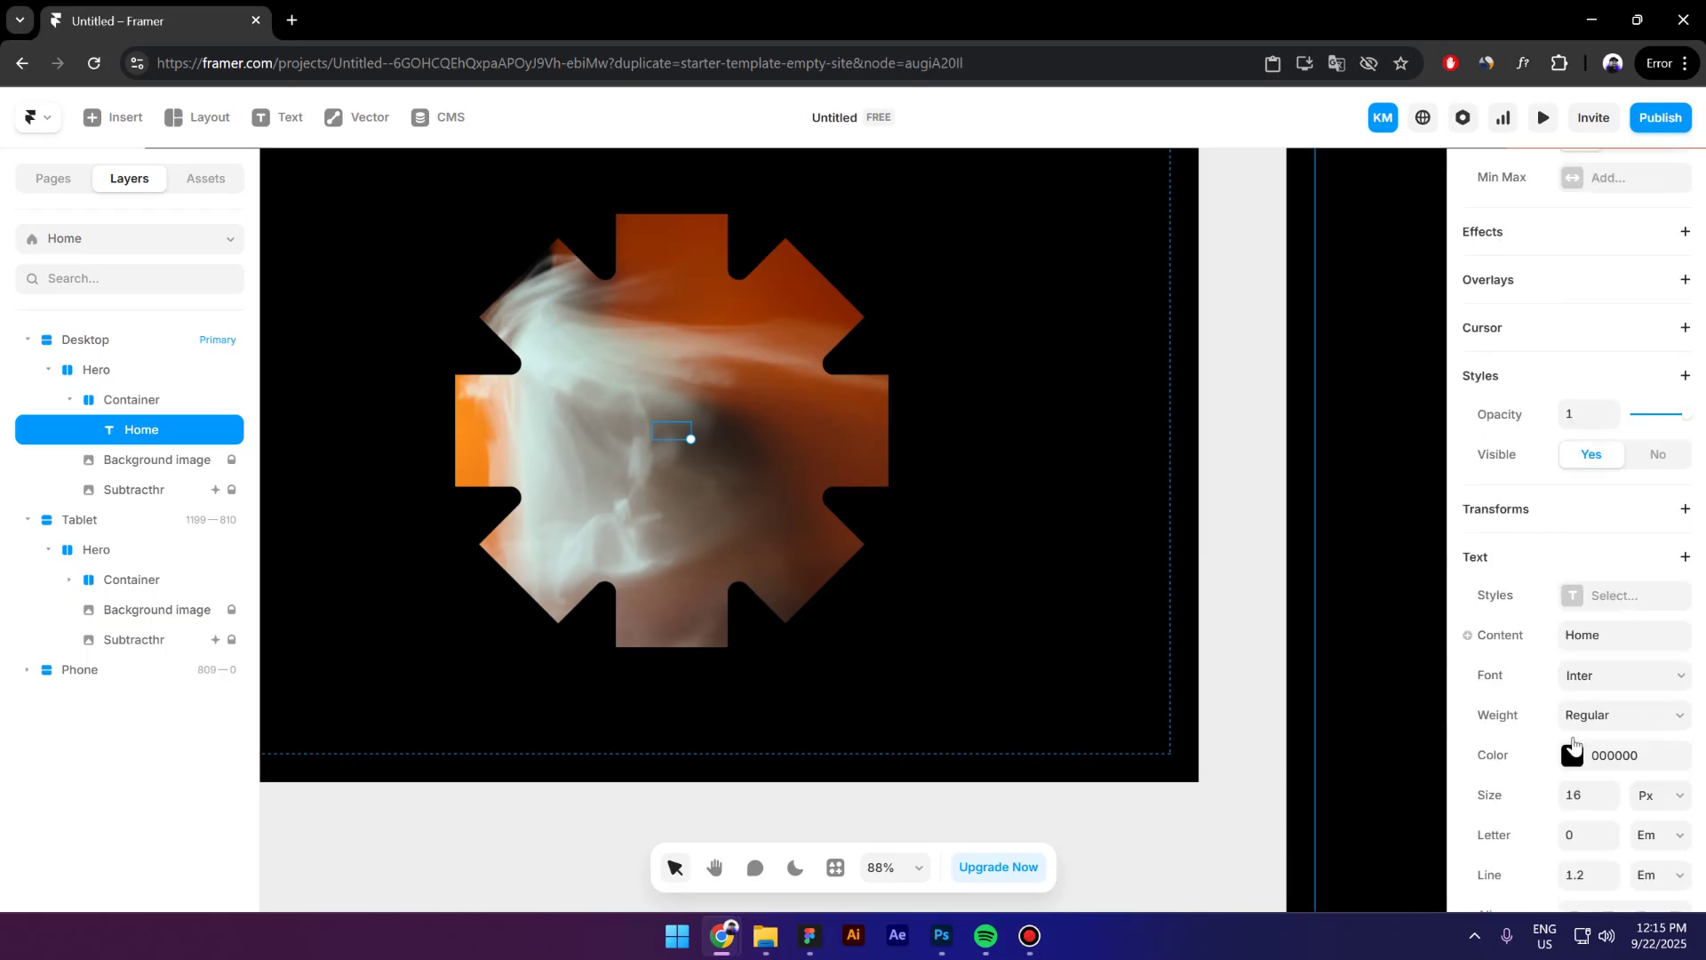
pyautogui.click(1572, 754)
pyautogui.moveTo(1284, 620); pyautogui.dragTo(951, 500)
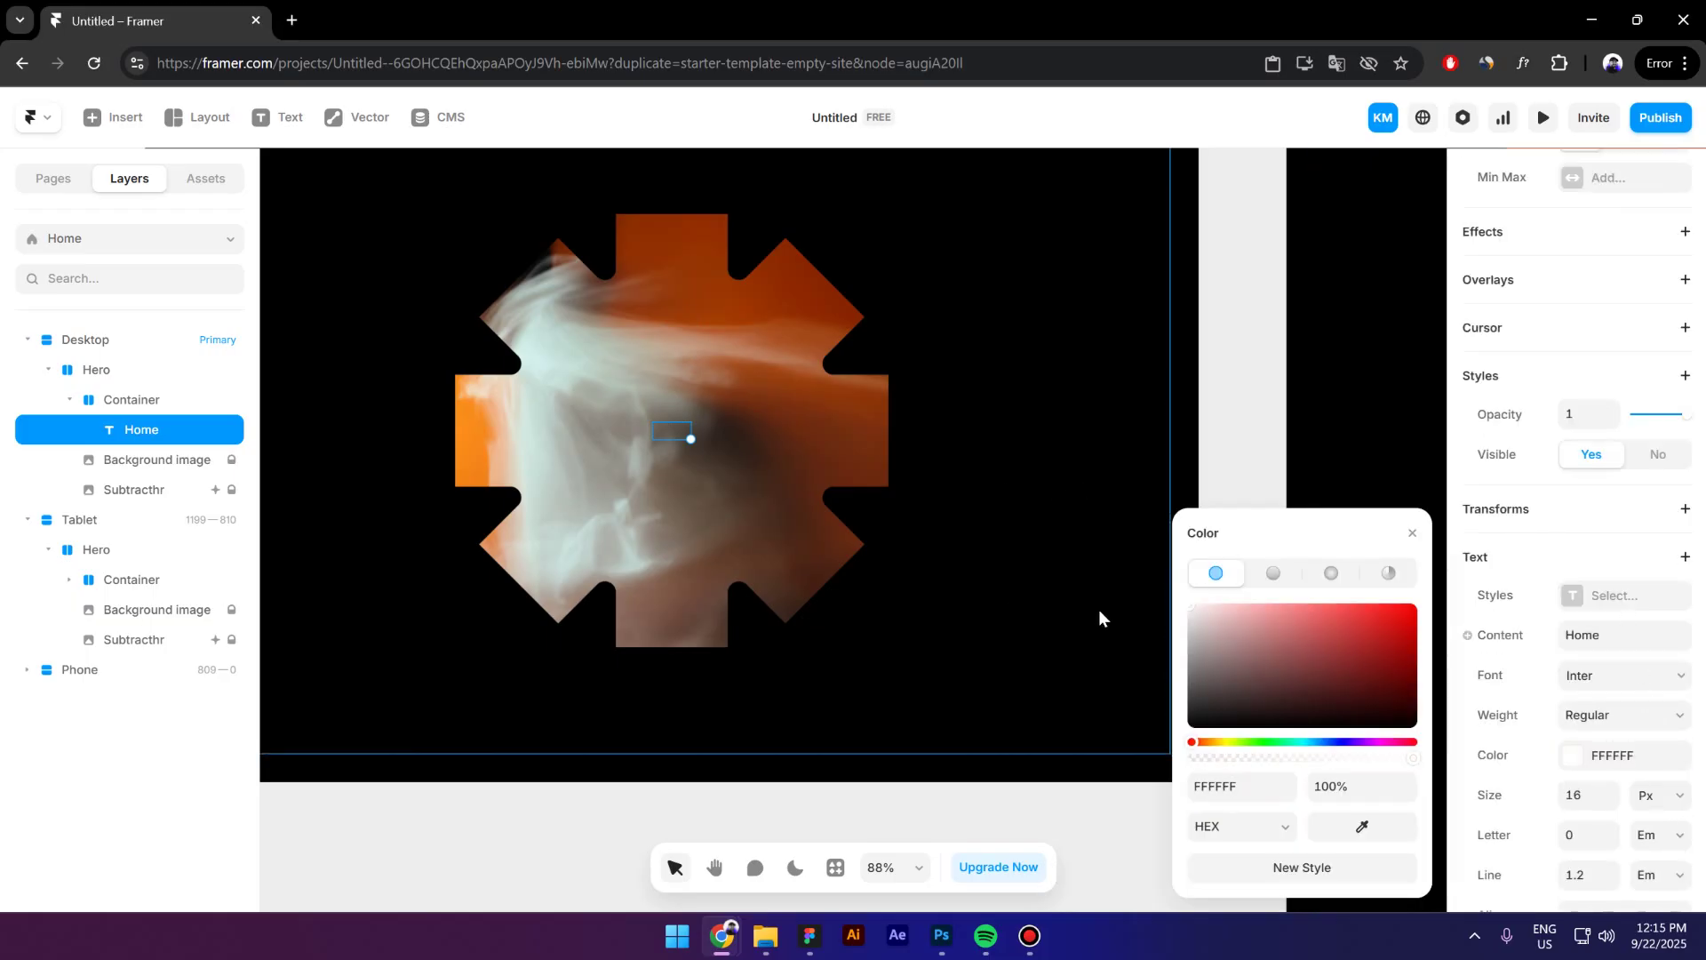
pyautogui.click(142, 402)
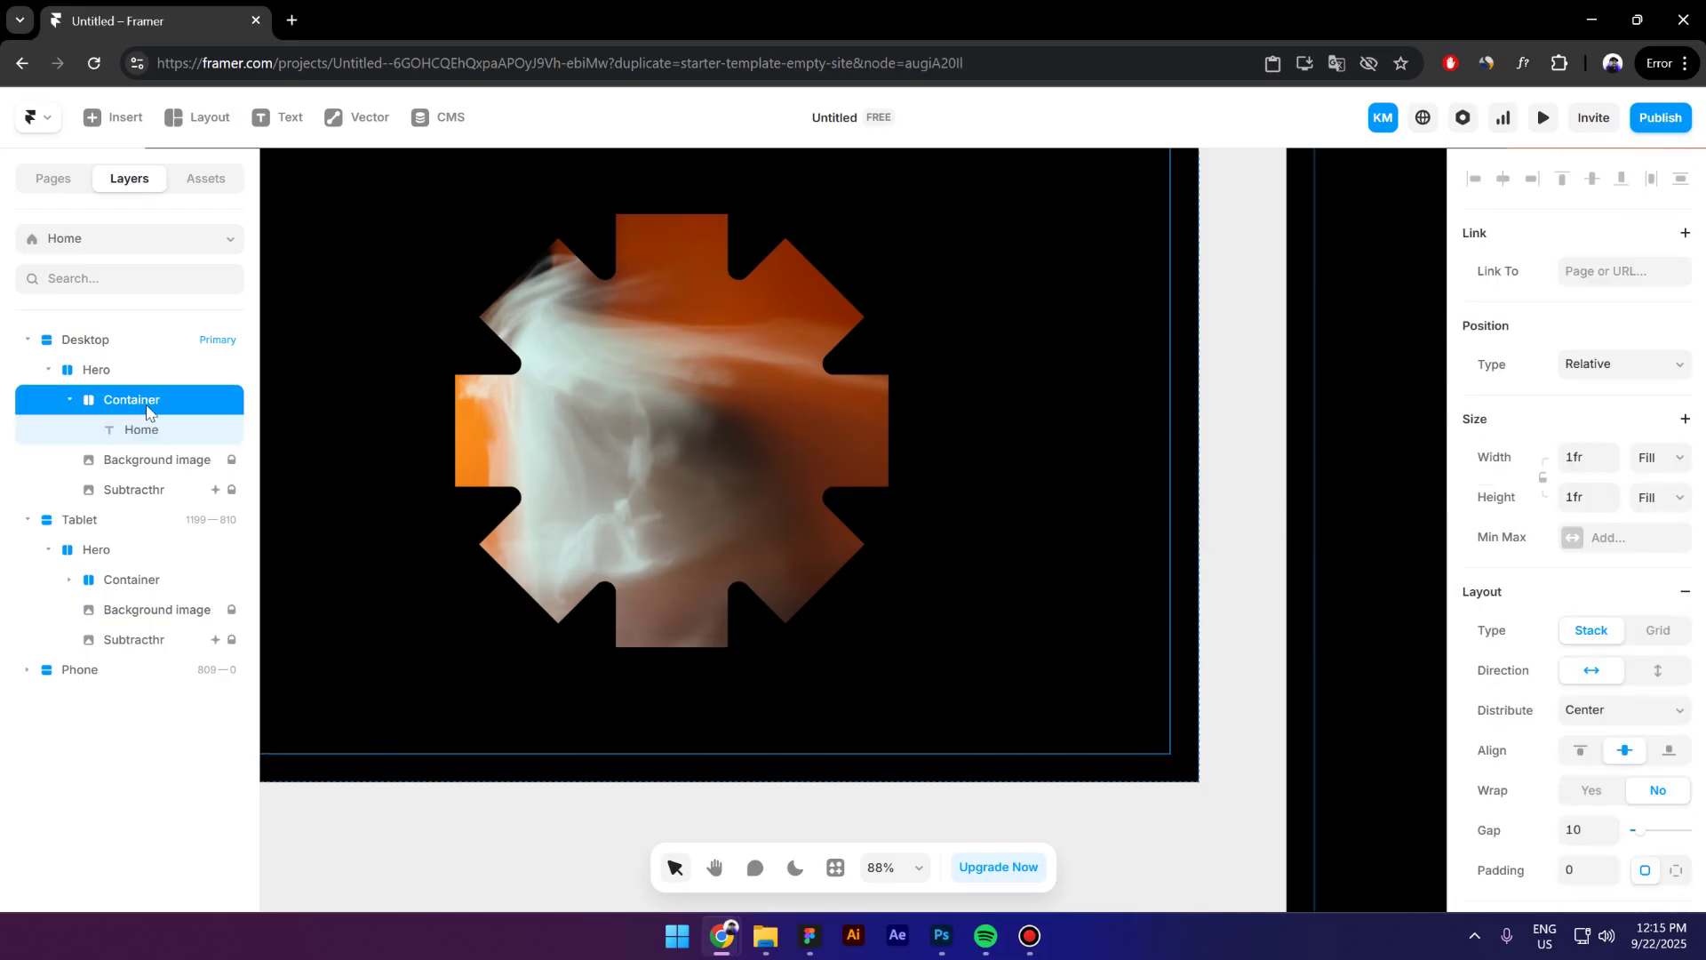
# Set Container's Z Index to 2 and remove its black fill.
pyautogui.scroll(-3, 645, 306)
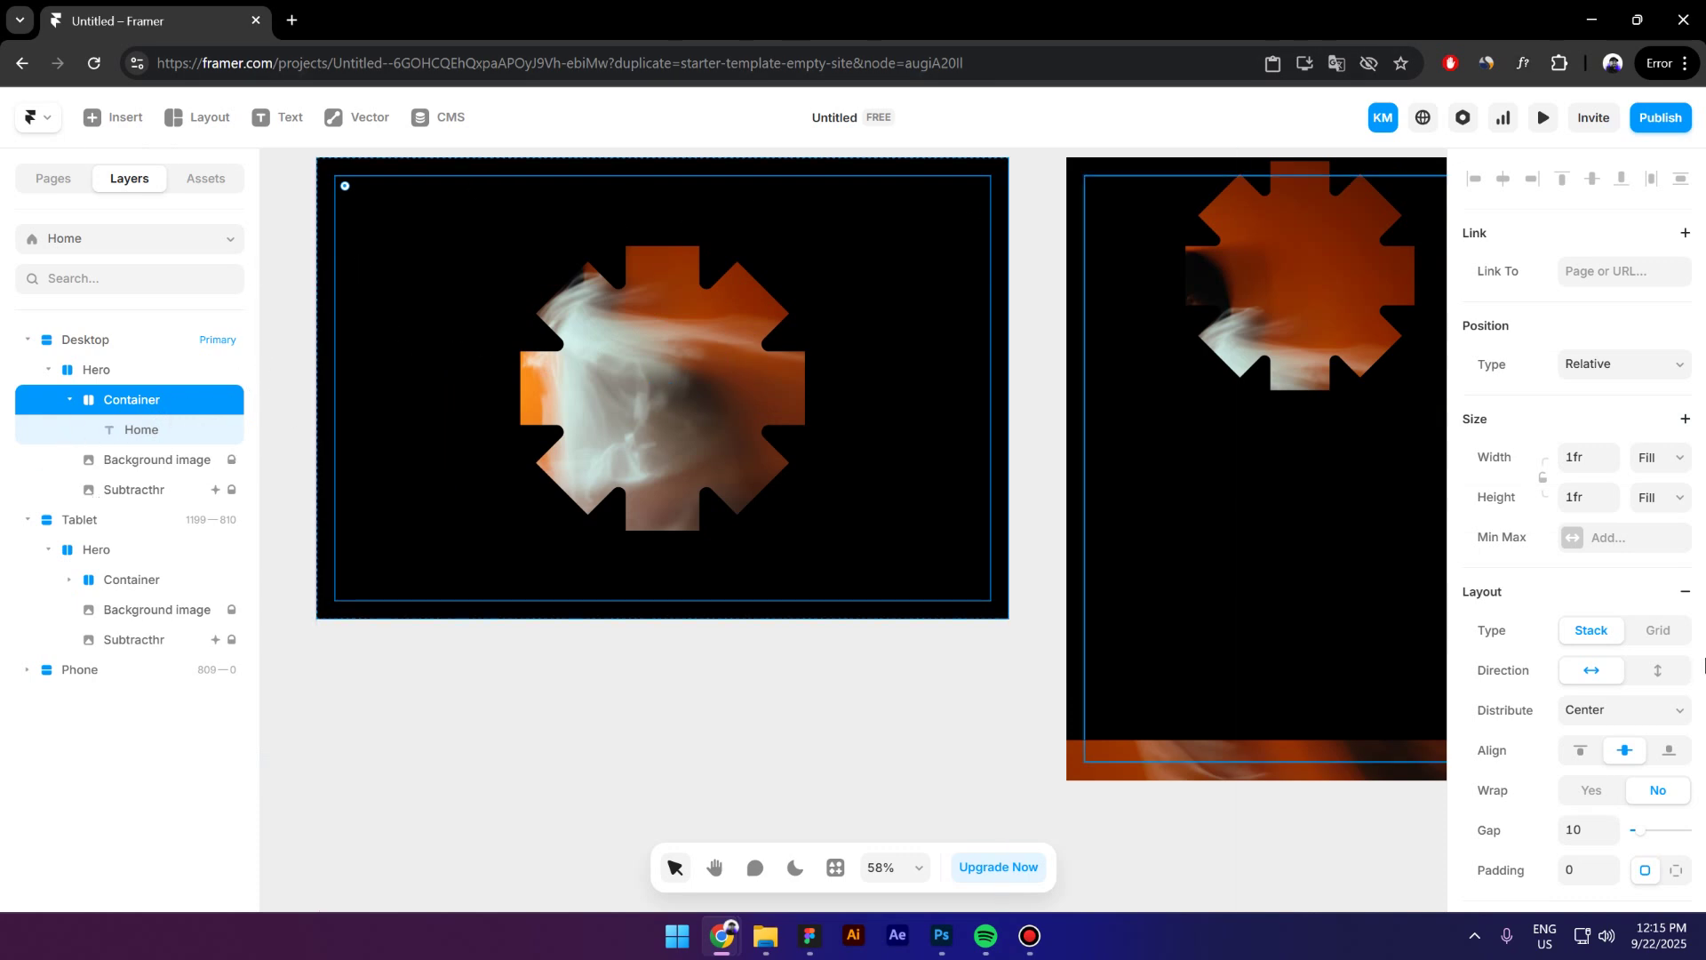
pyautogui.scroll(-1, 1537, 608)
pyautogui.scroll(-5, 1533, 622)
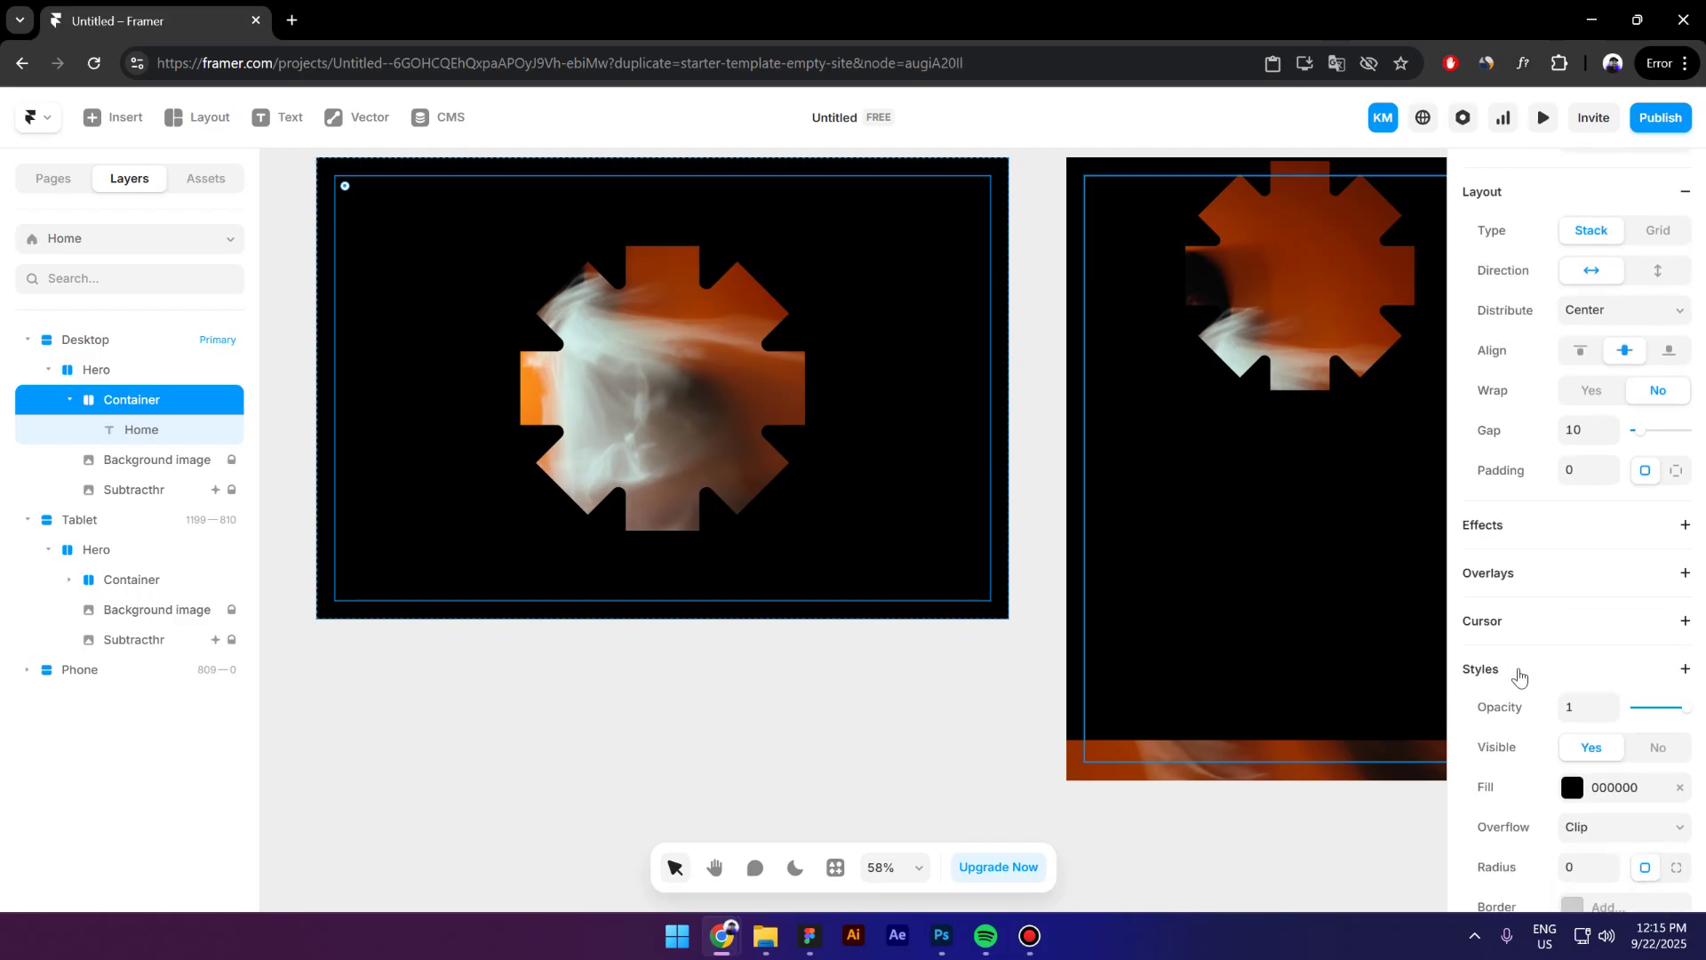
pyautogui.click(1519, 675)
pyautogui.click(1400, 645)
pyautogui.scroll(-4, 1610, 613)
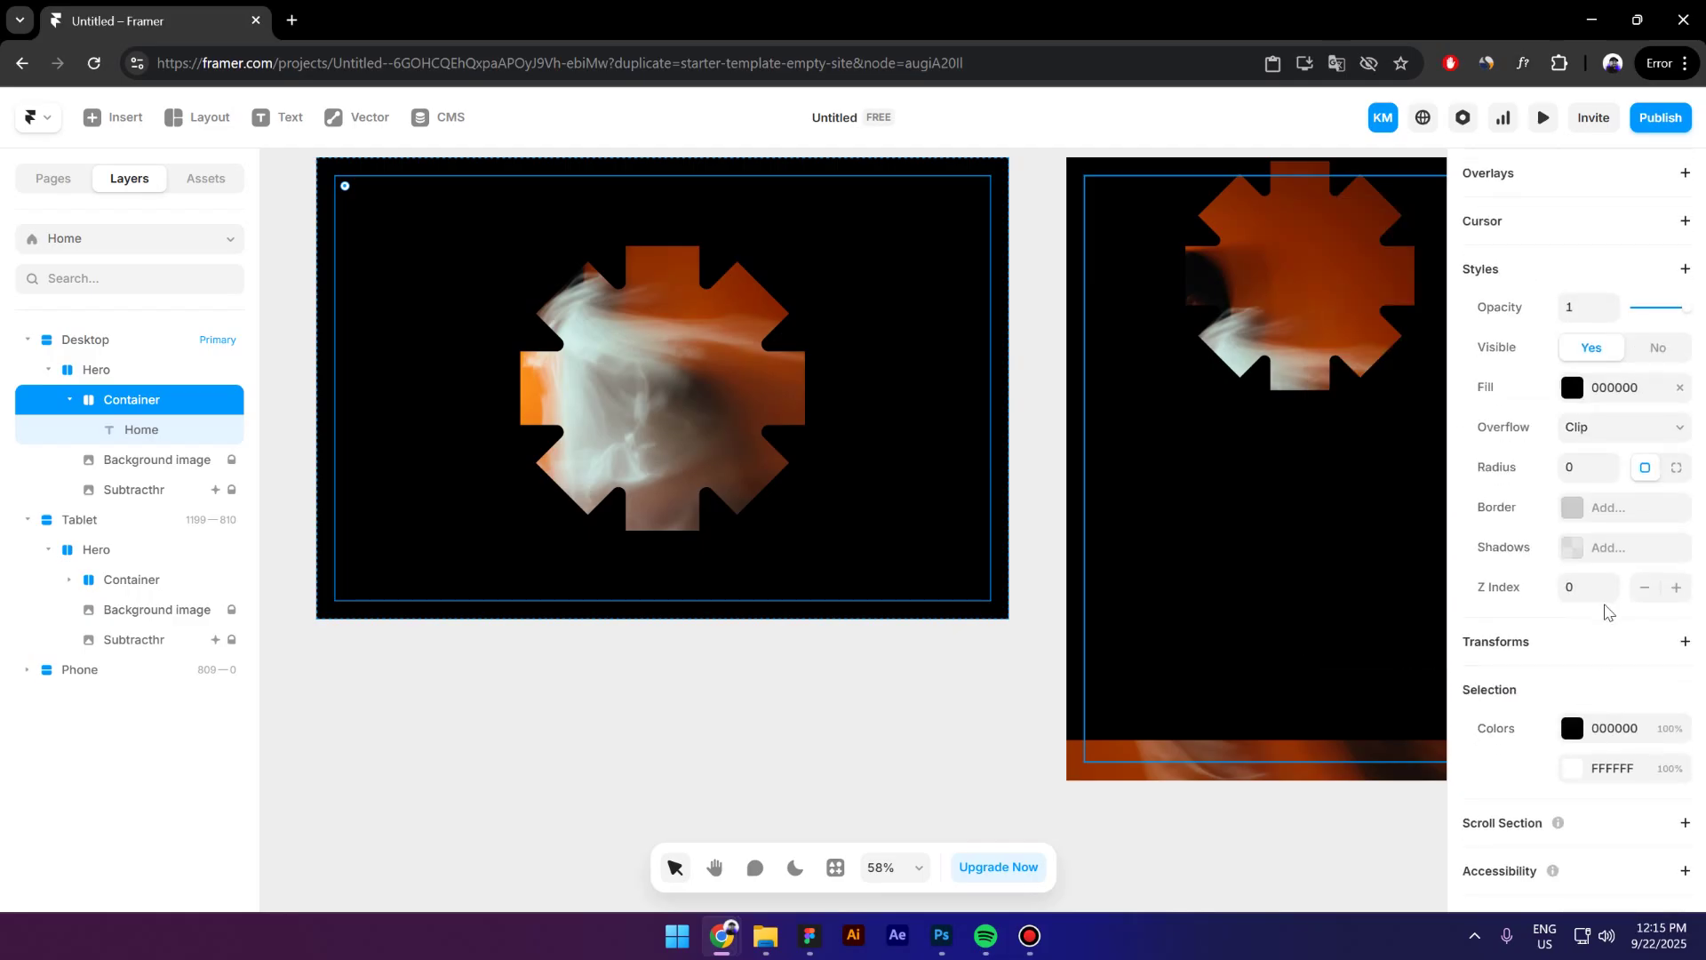
pyautogui.moveTo(1611, 588); pyautogui.dragTo(1653, 617)
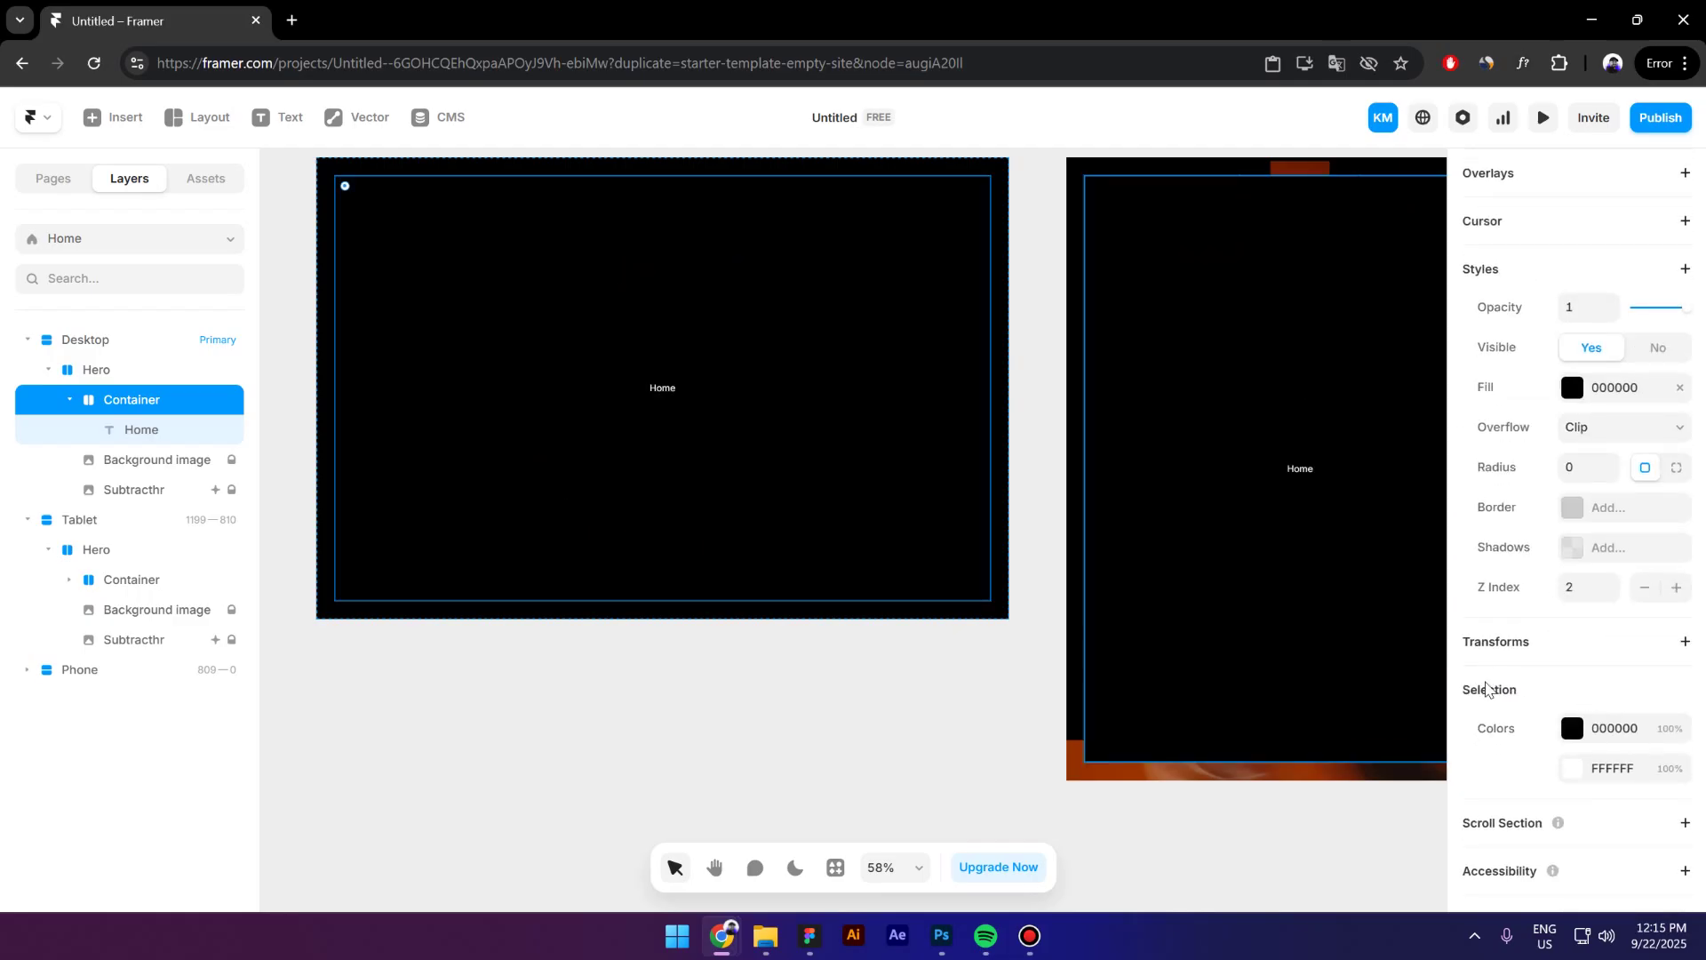
pyautogui.scroll(2, 743, 507)
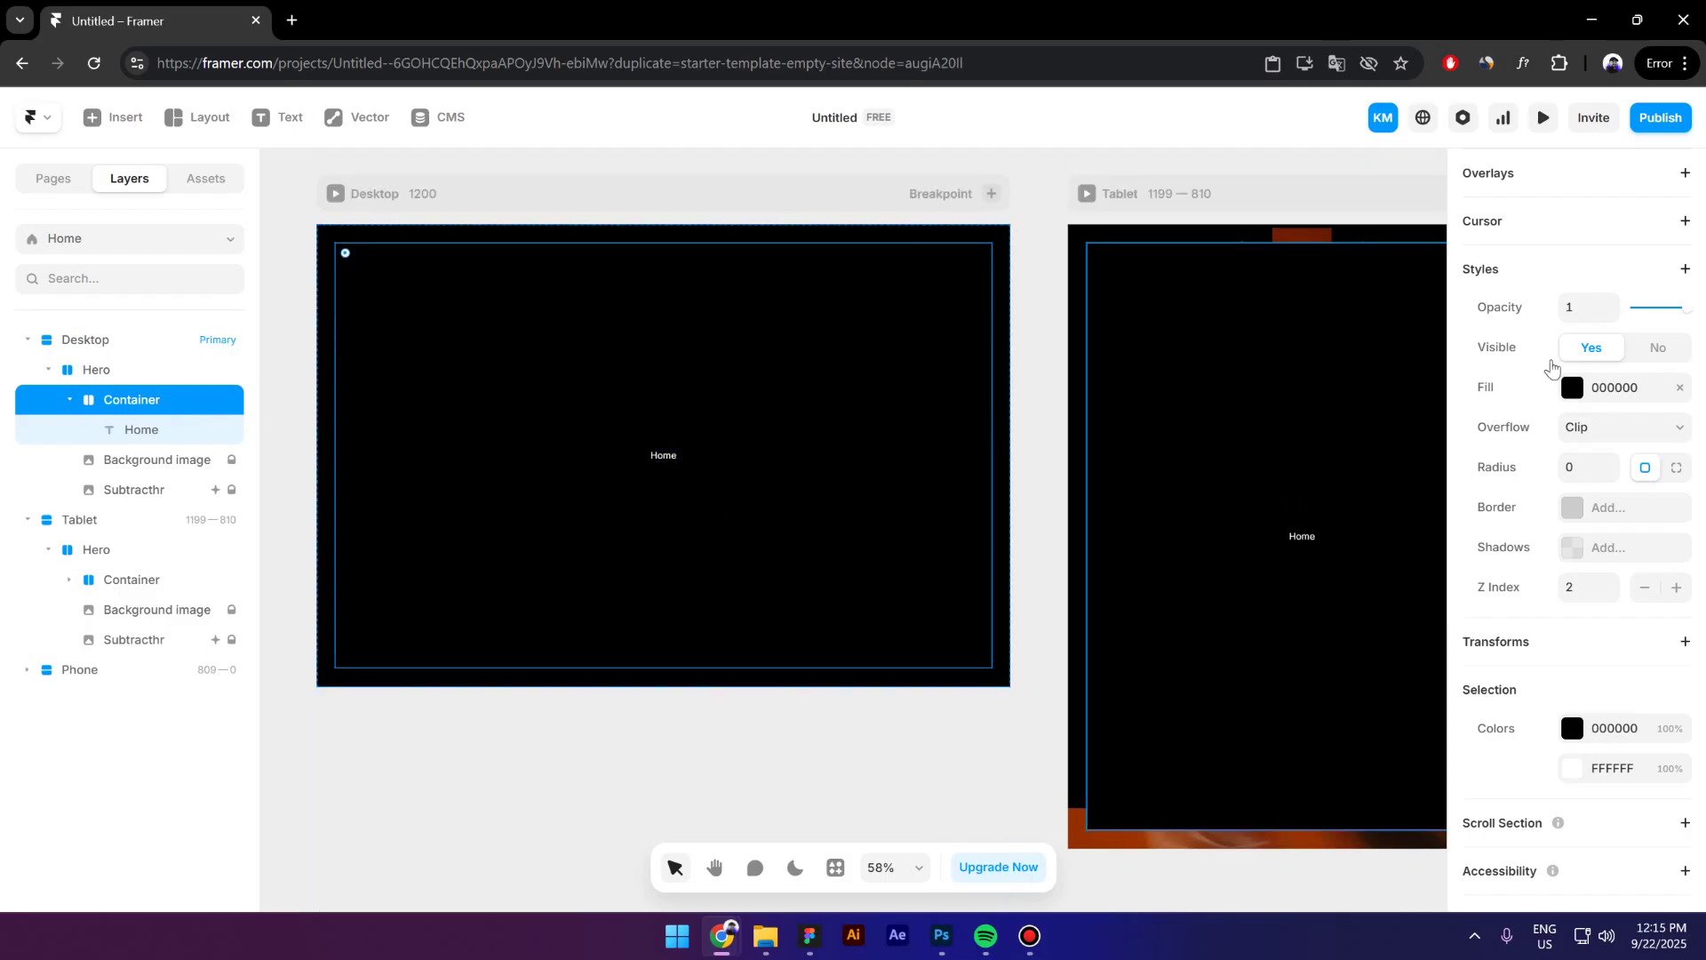
pyautogui.click(1679, 388)
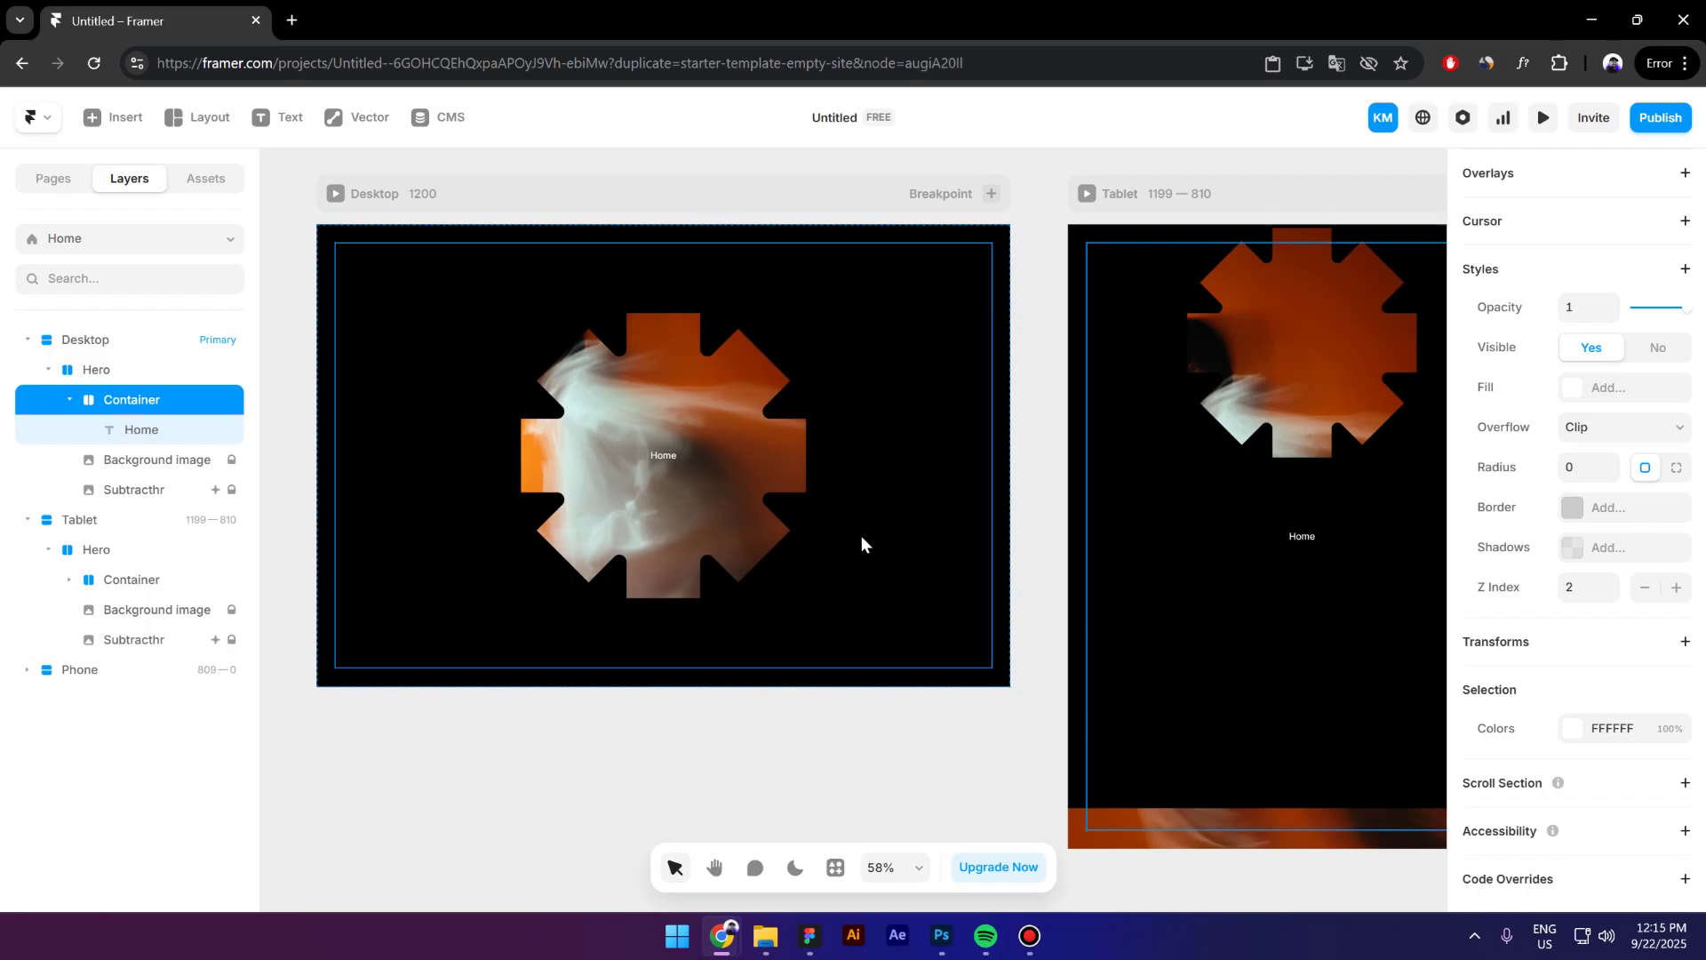
# Duplicate the Home text twice, retyping the copies as 'Projects' and 'Contact'.
pyautogui.click(147, 429)
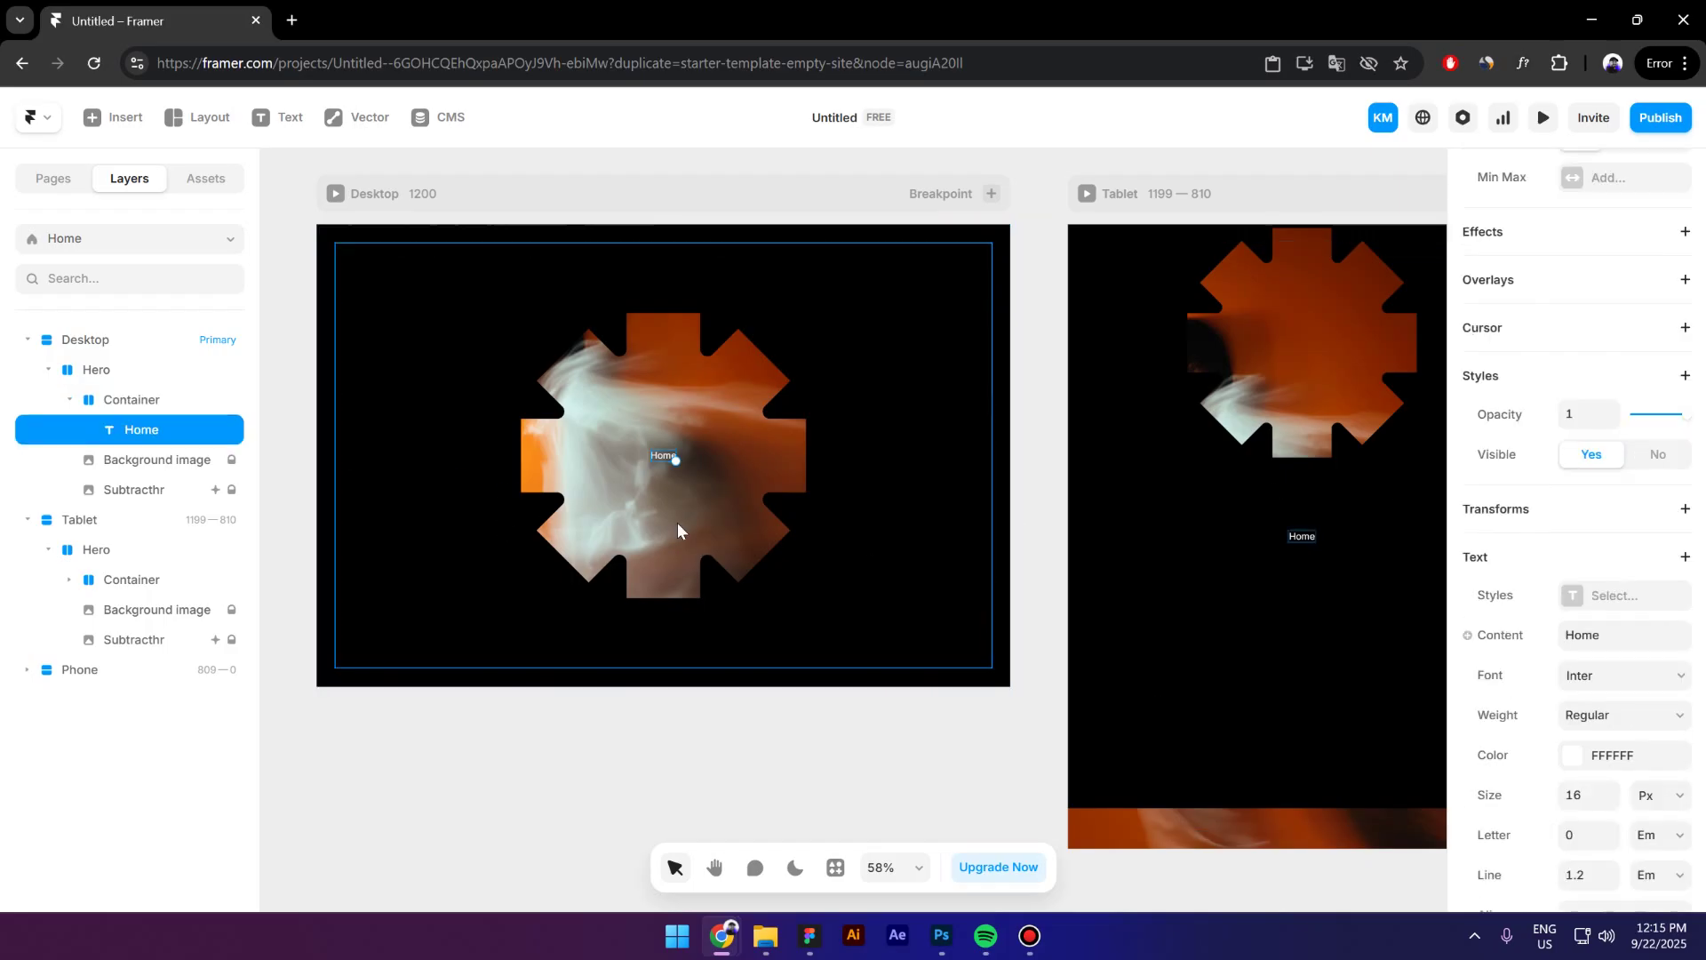
pyautogui.hotkey('ctrl', 'd')
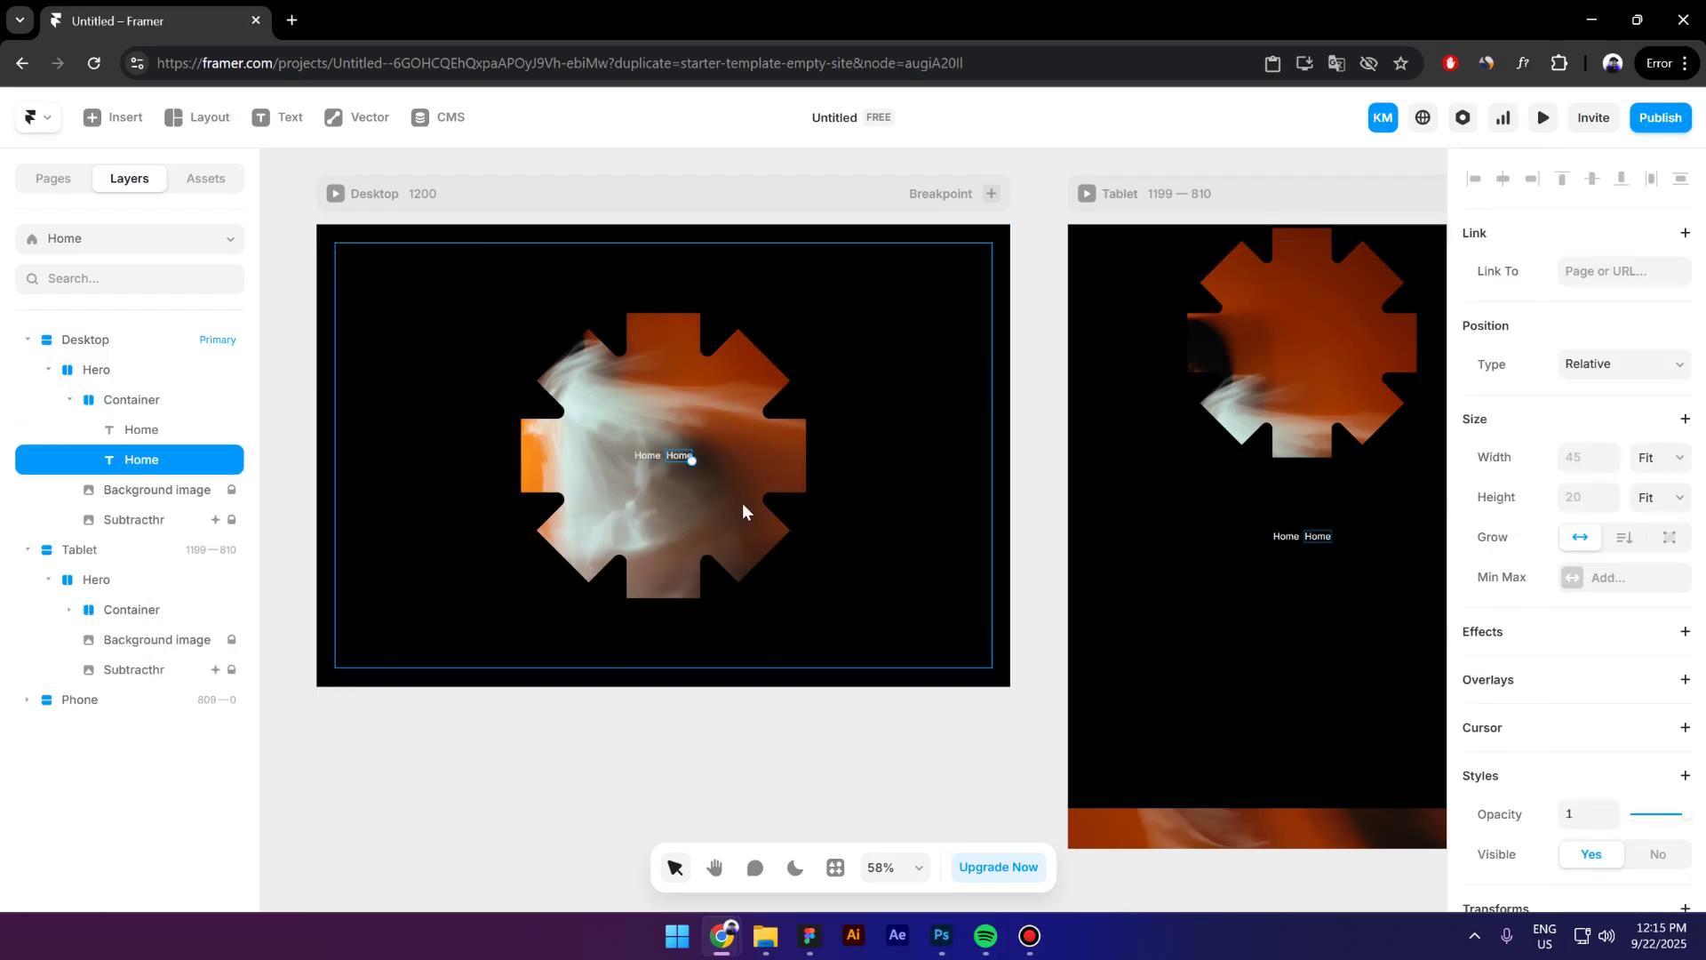
pyautogui.scroll(5, 708, 494)
pyautogui.doubleClick(666, 435)
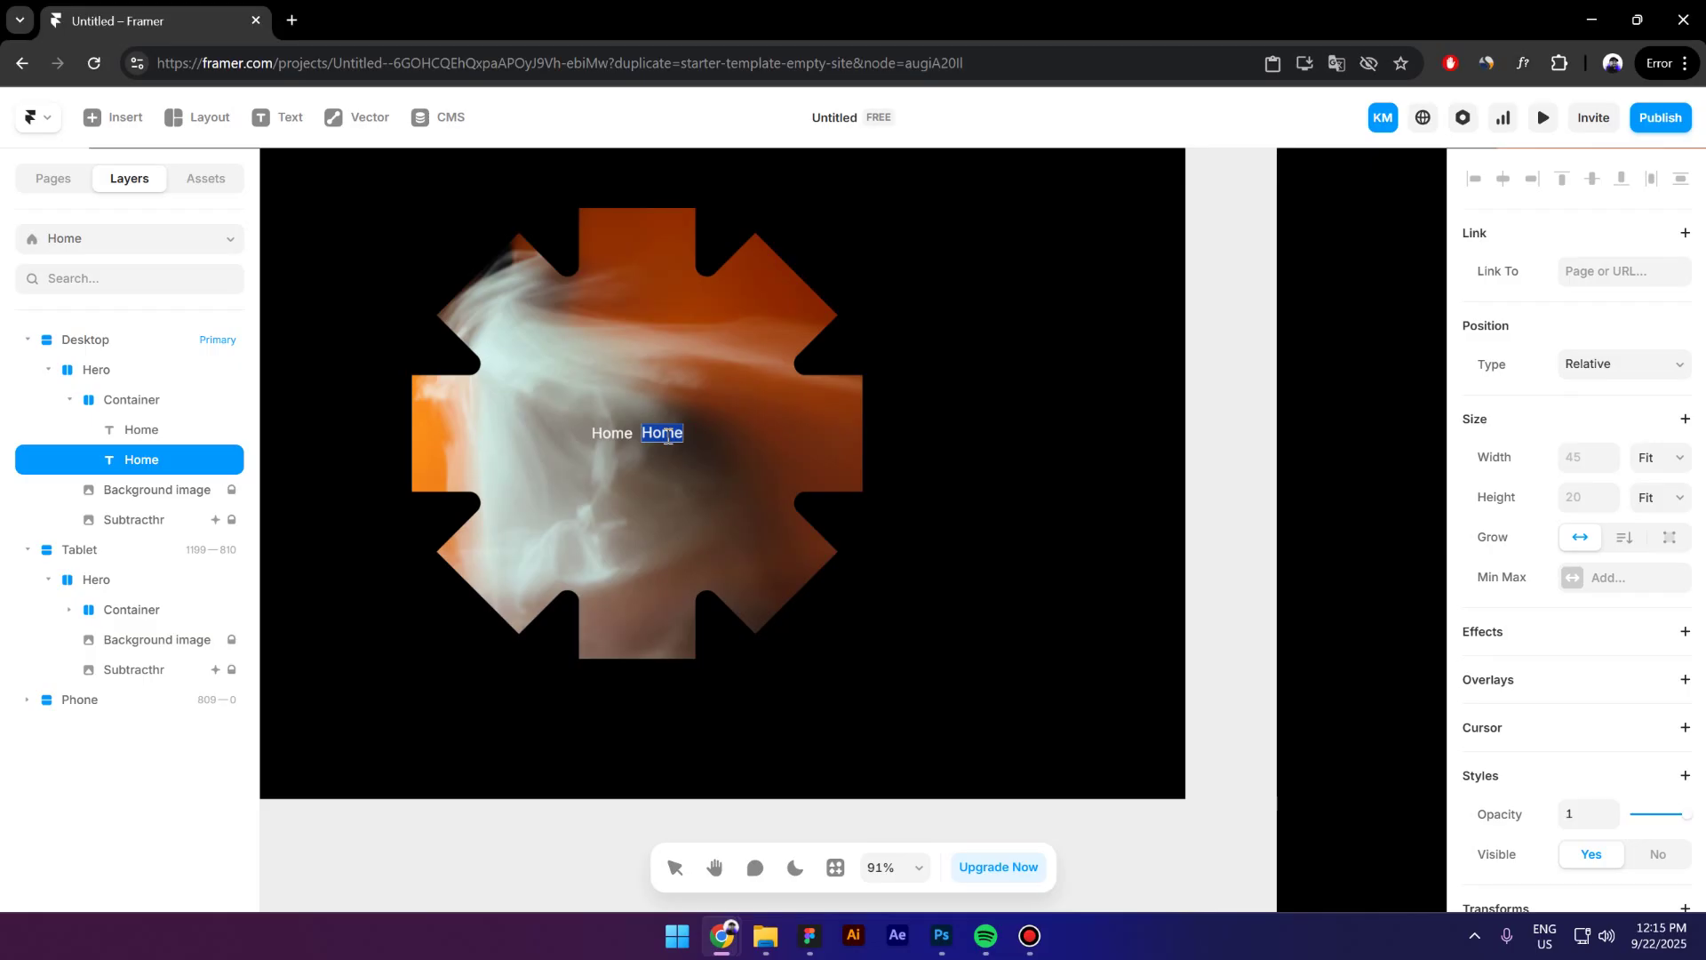
pyautogui.write('Projects')
pyautogui.press('Escape')
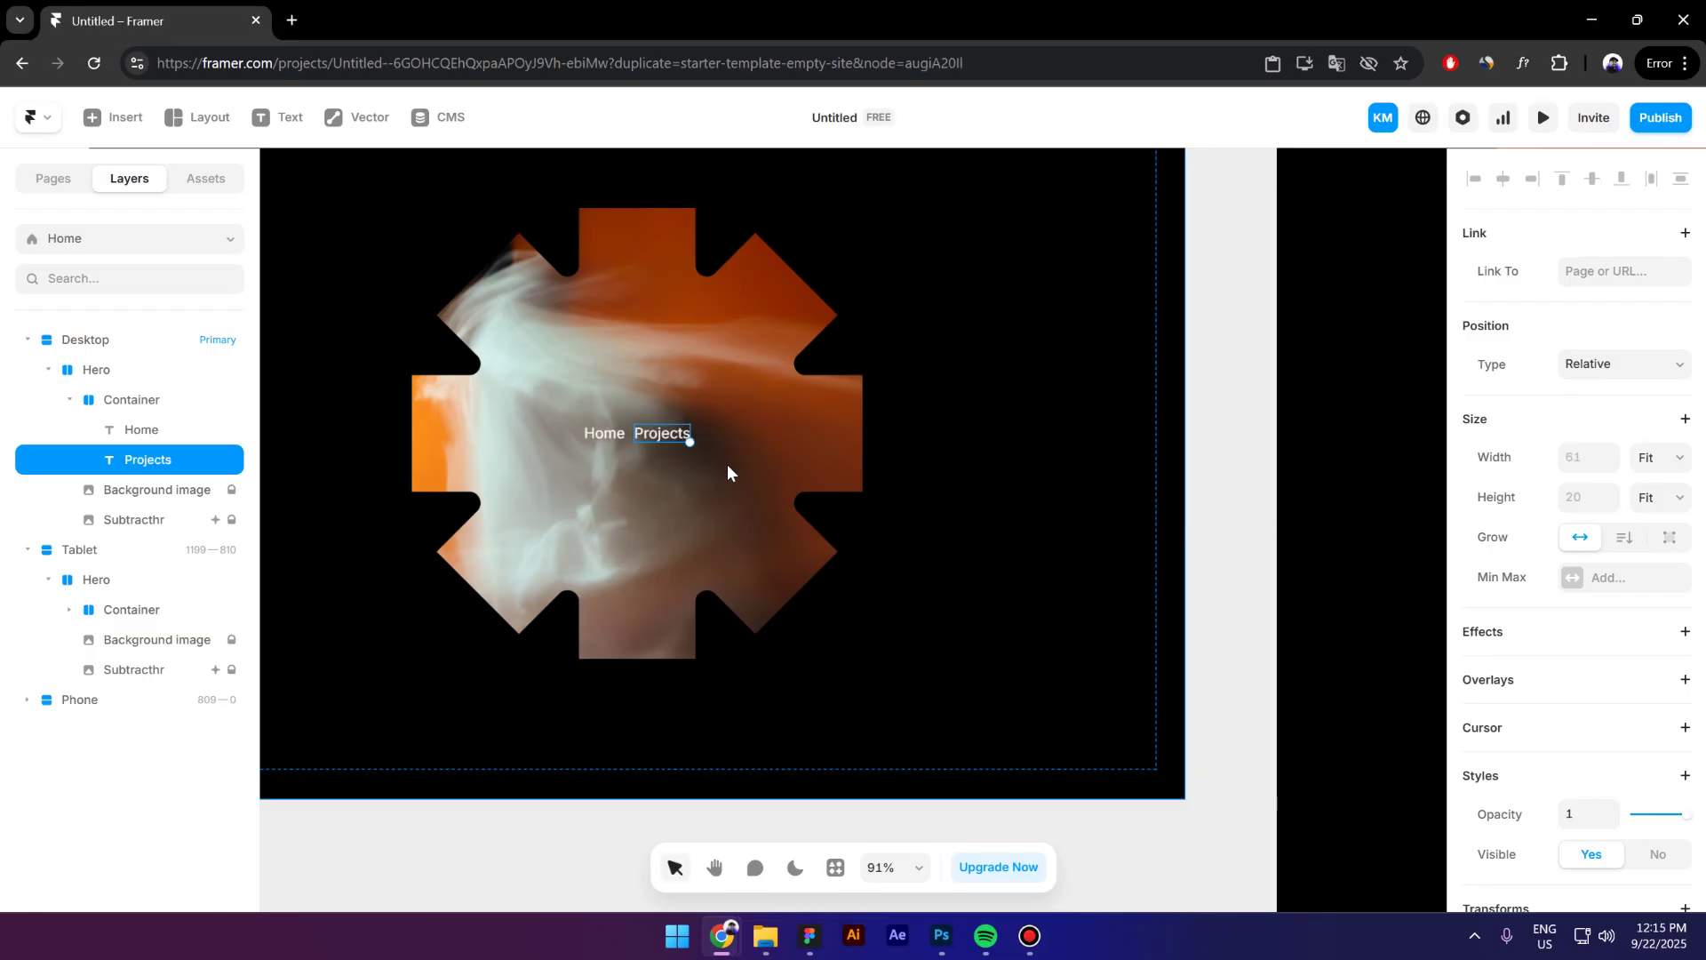
pyautogui.hotkey('ctrl', 'd')
pyautogui.doubleClick(698, 433)
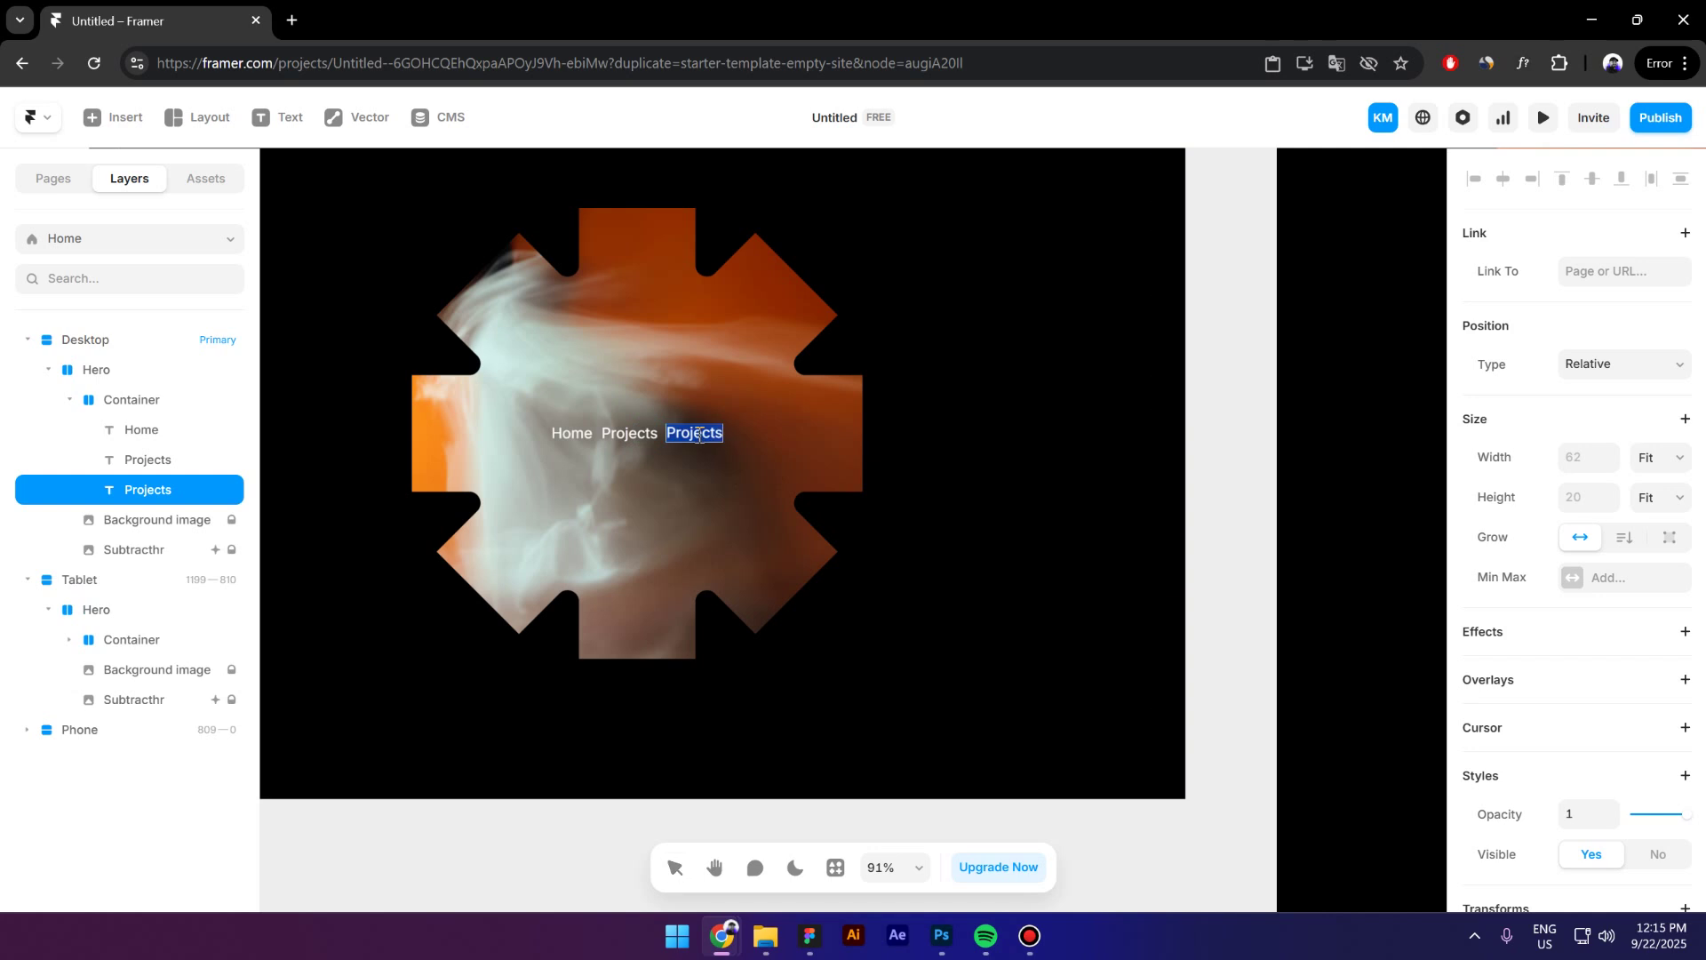
pyautogui.write('Contact')
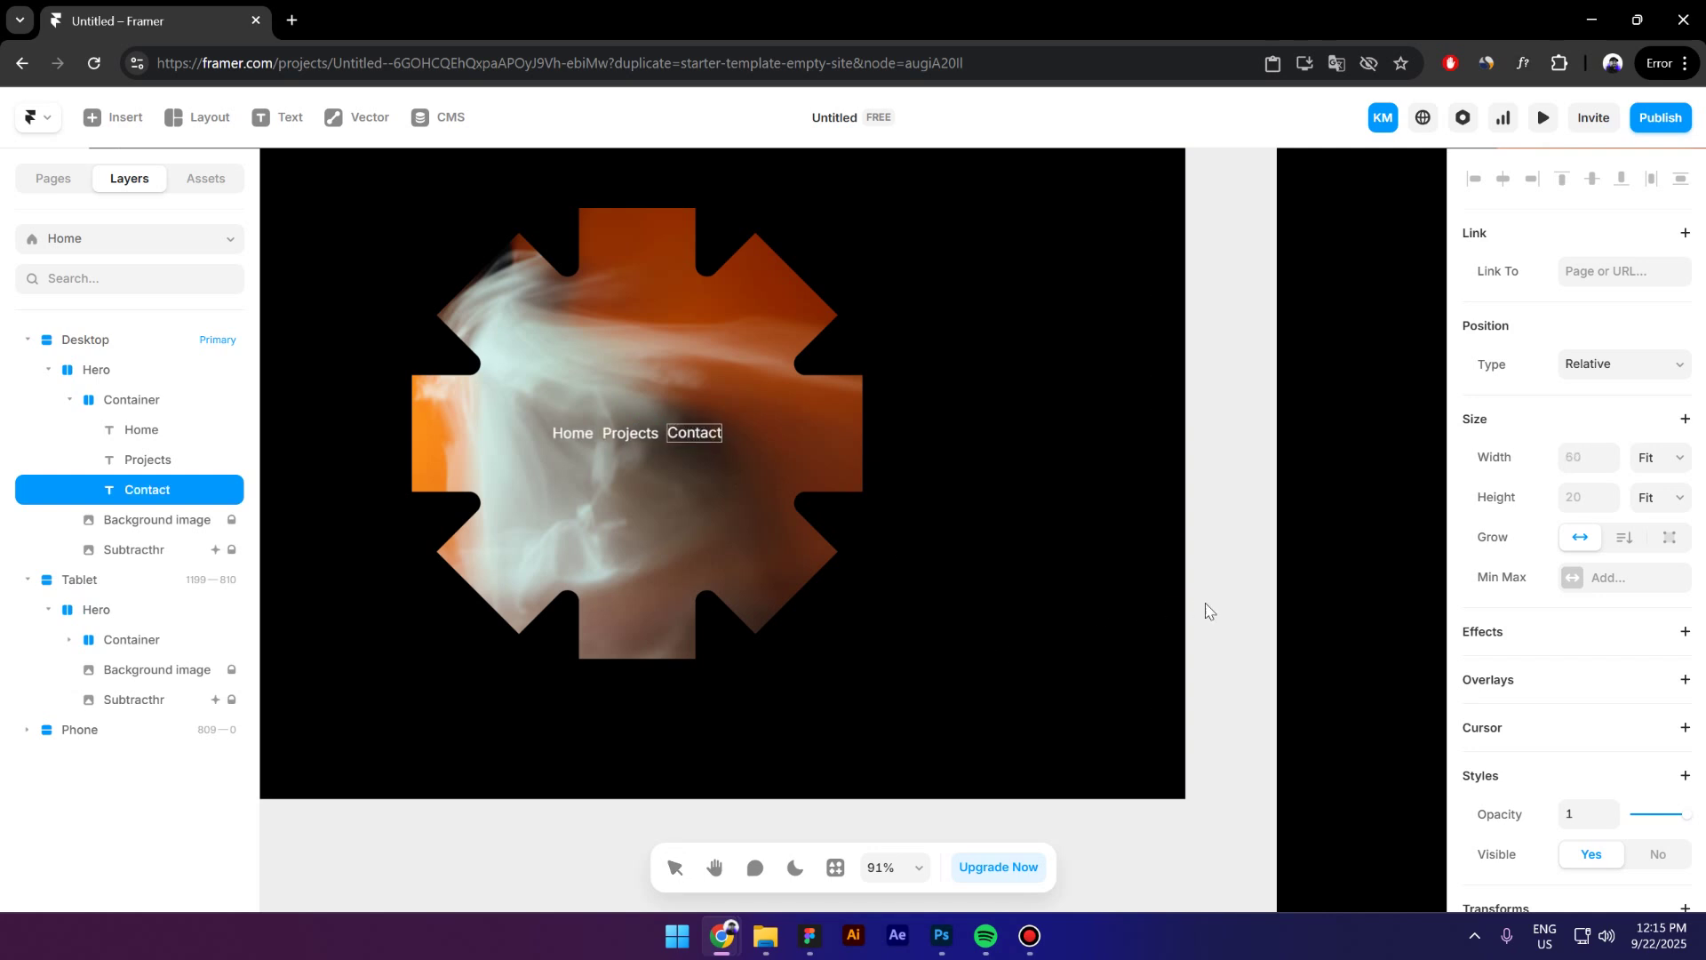
pyautogui.press('Escape')
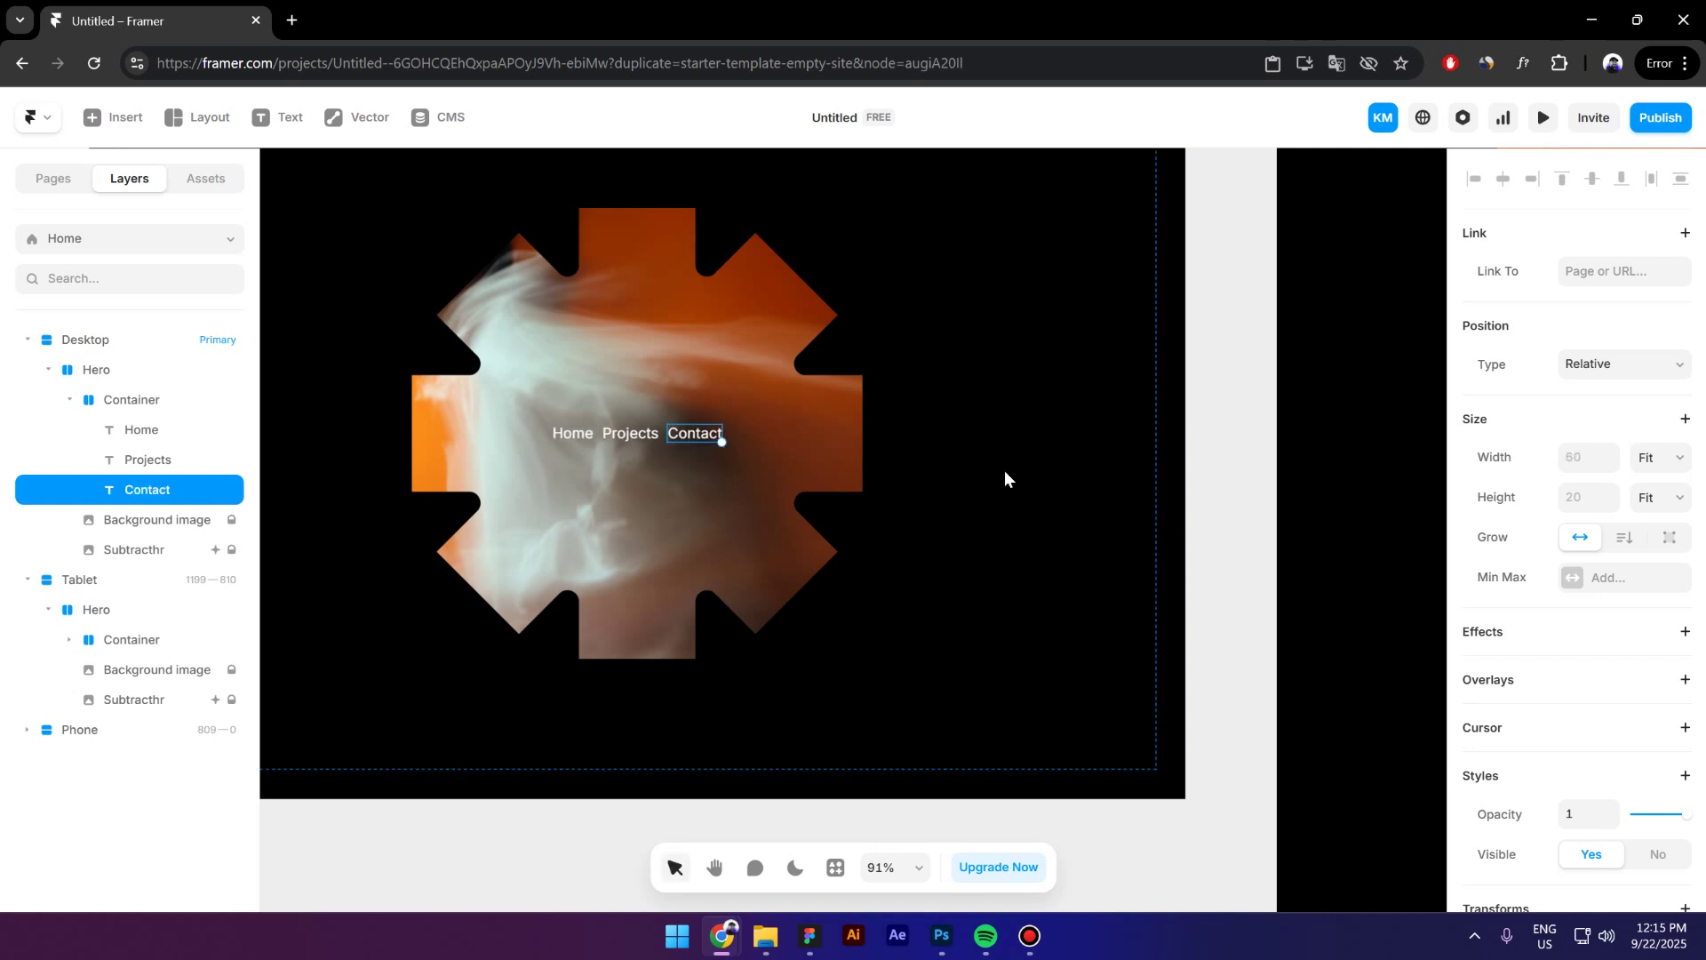
# Group Home, Projects and Contact into a horizontal stack with Shift+A.
pyautogui.scroll(-3, 1005, 471)
pyautogui.keyDown('shift'); pyautogui.click(191, 437); pyautogui.keyUp('shift')
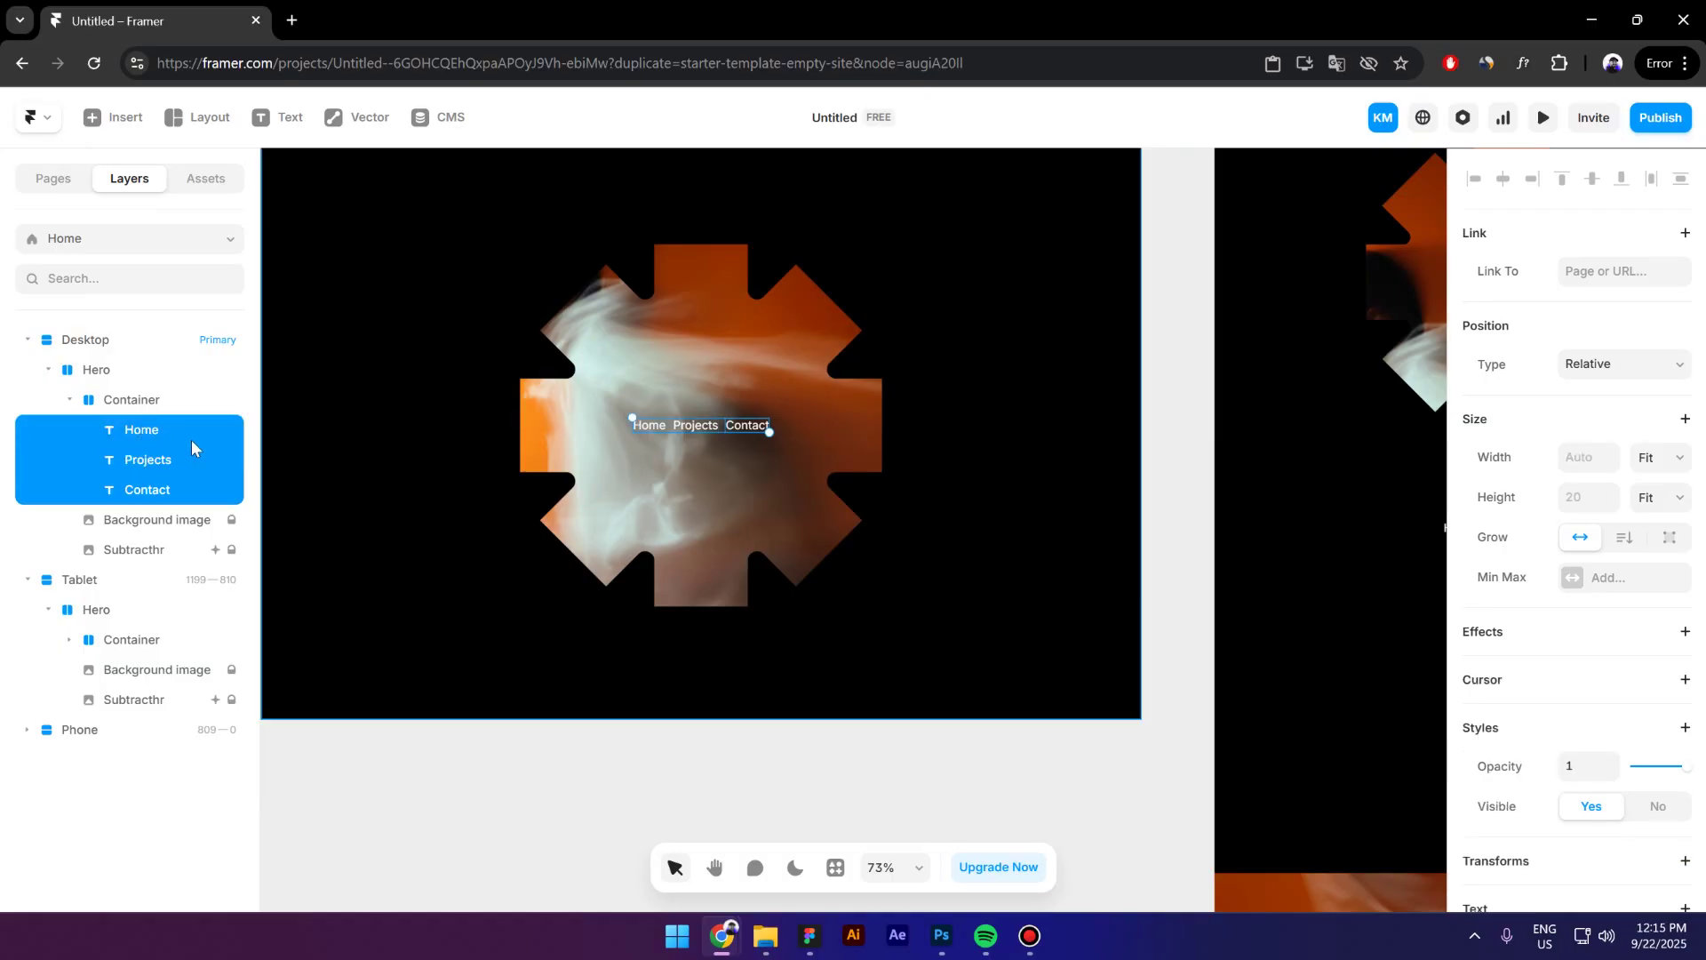
pyautogui.hotkey('shift', 'a')
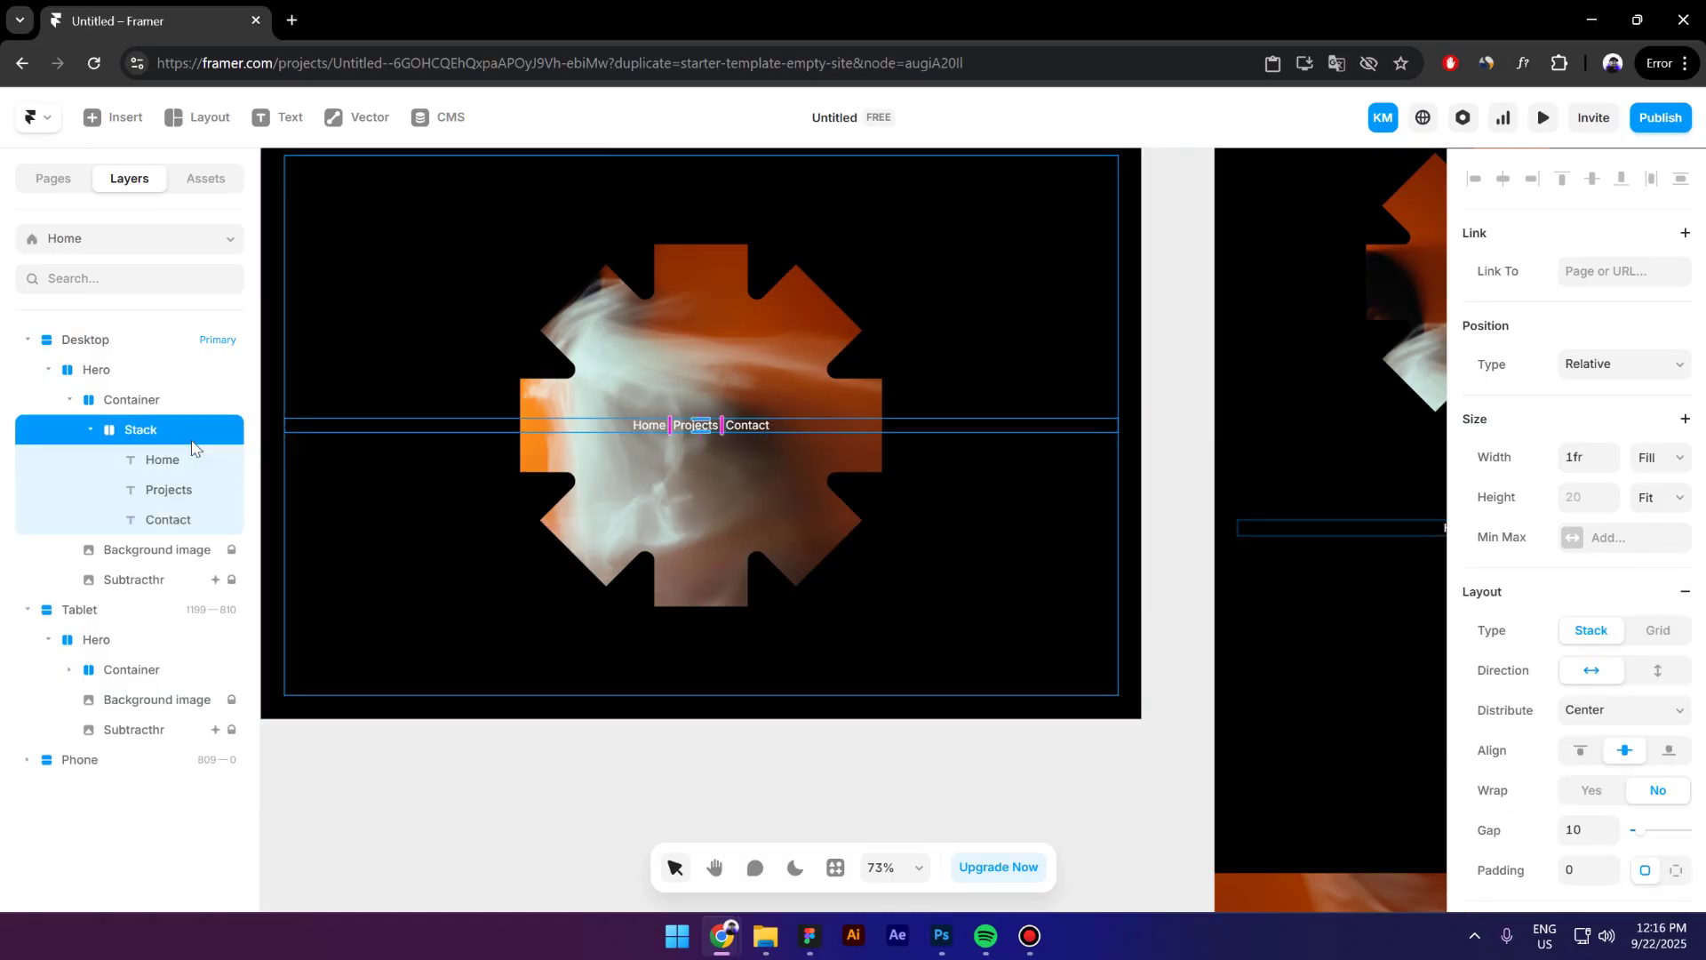
pyautogui.scroll(2, 715, 442)
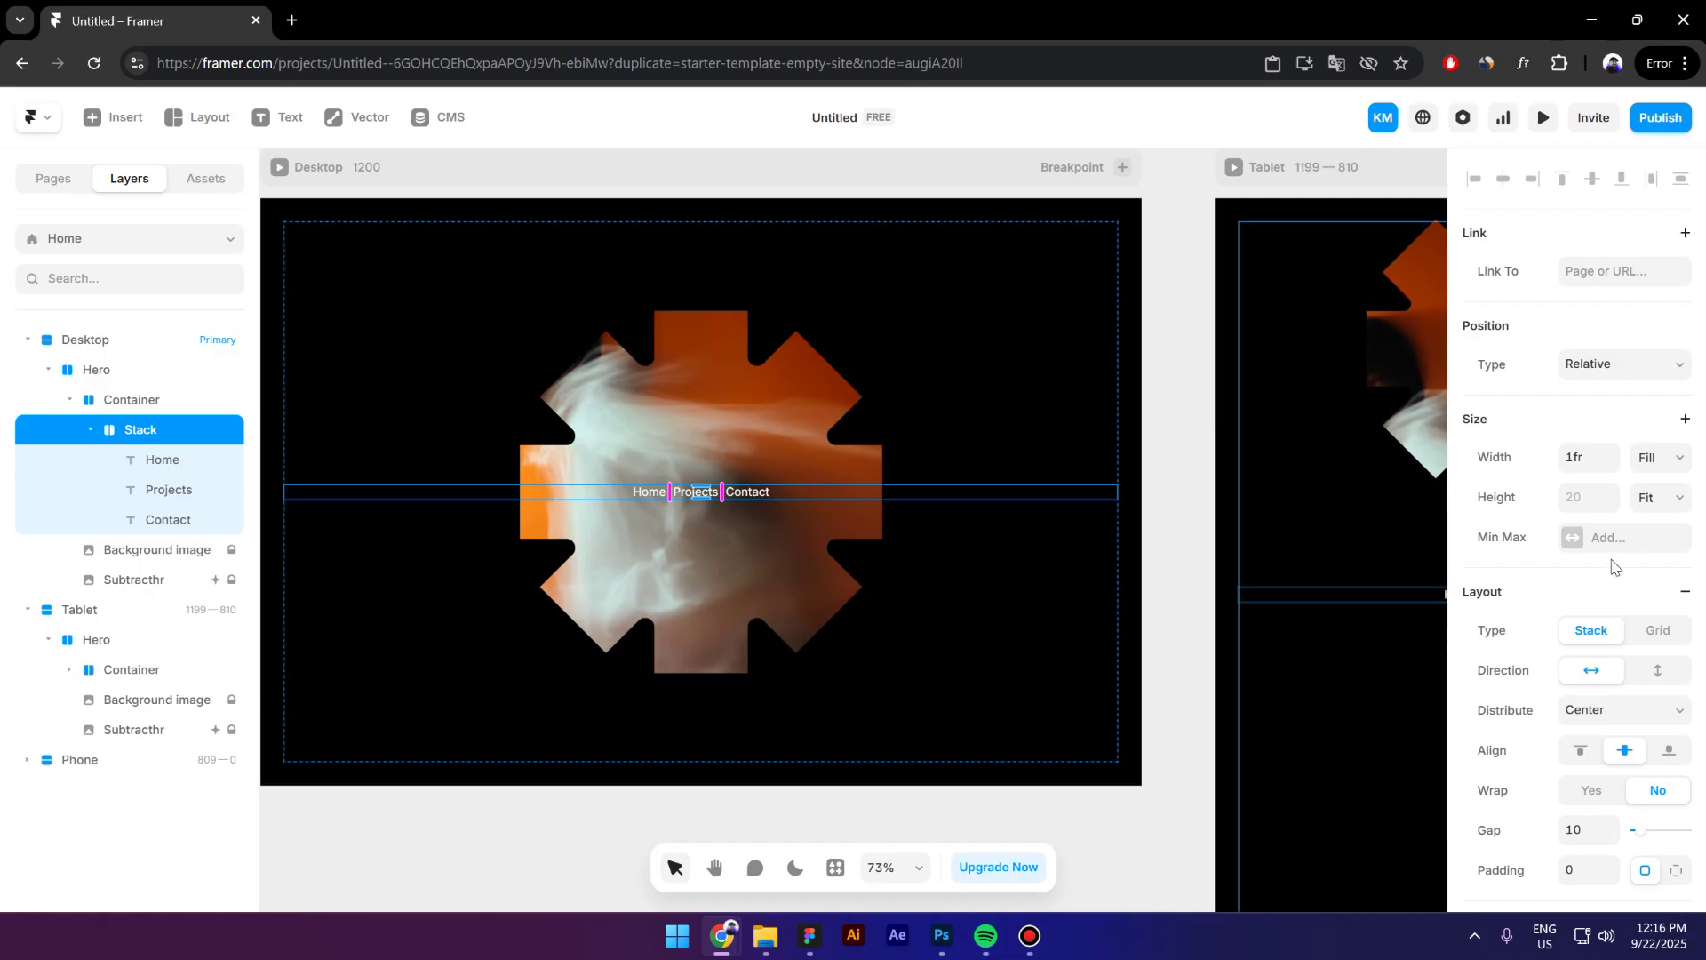
# Set the stack's distribution to Space Between and rename it Navbar.
pyautogui.scroll(-2, 1613, 578)
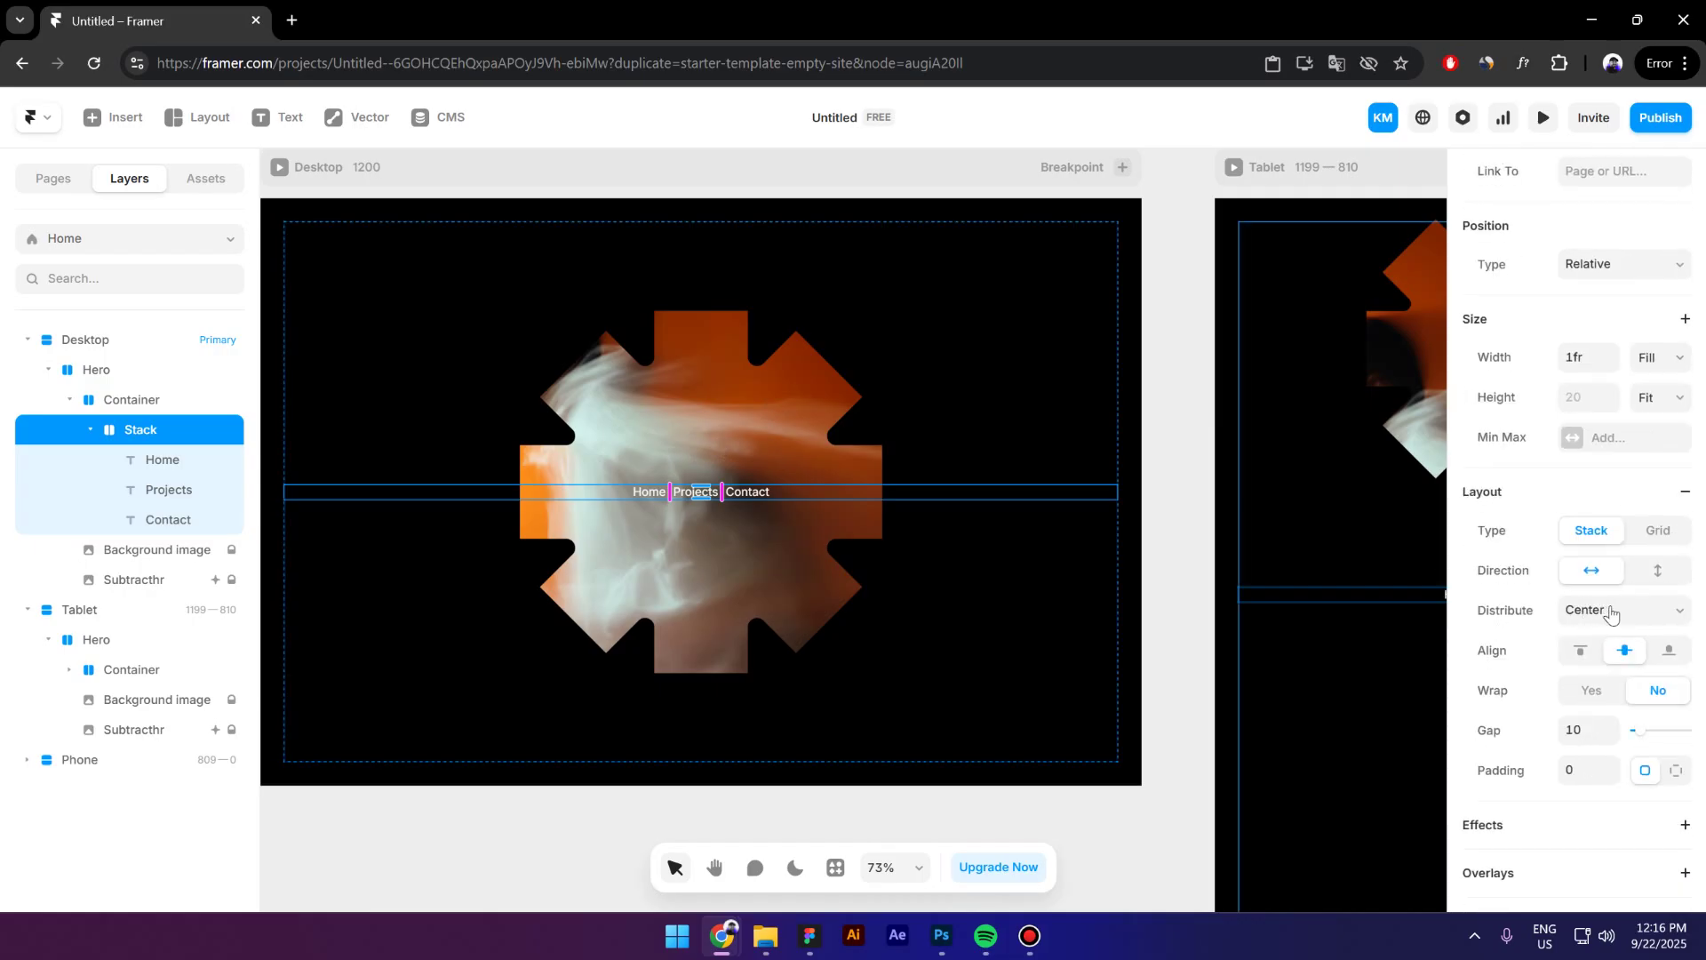
pyautogui.click(1613, 612)
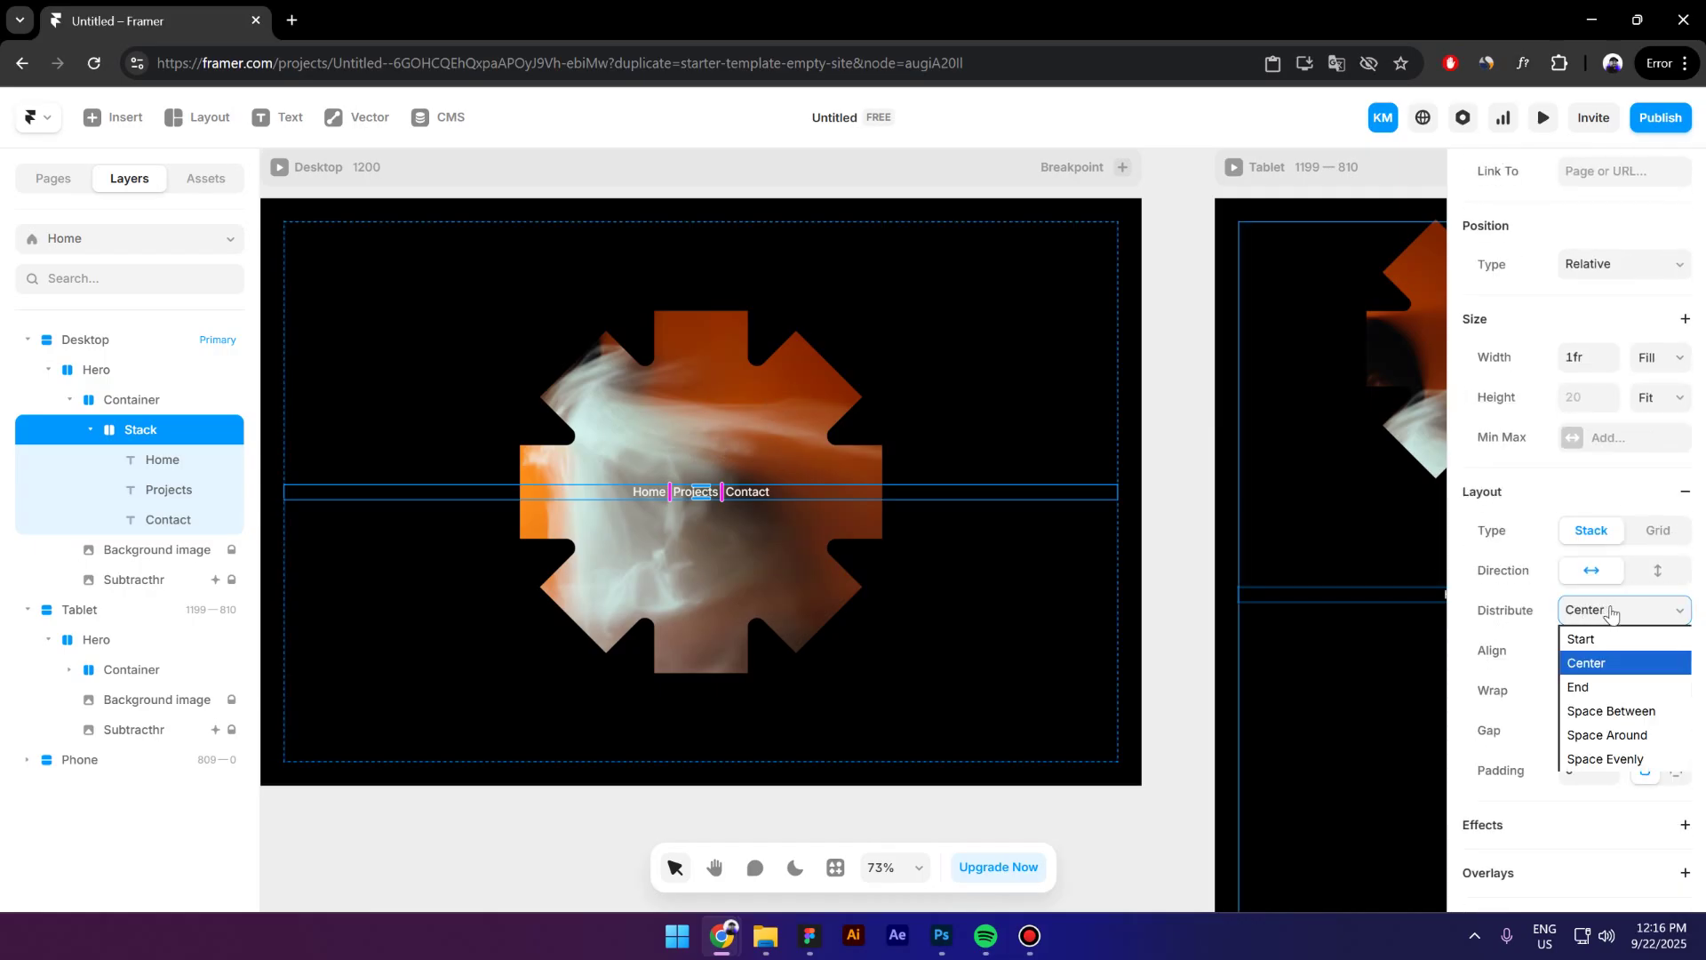
pyautogui.click(1622, 712)
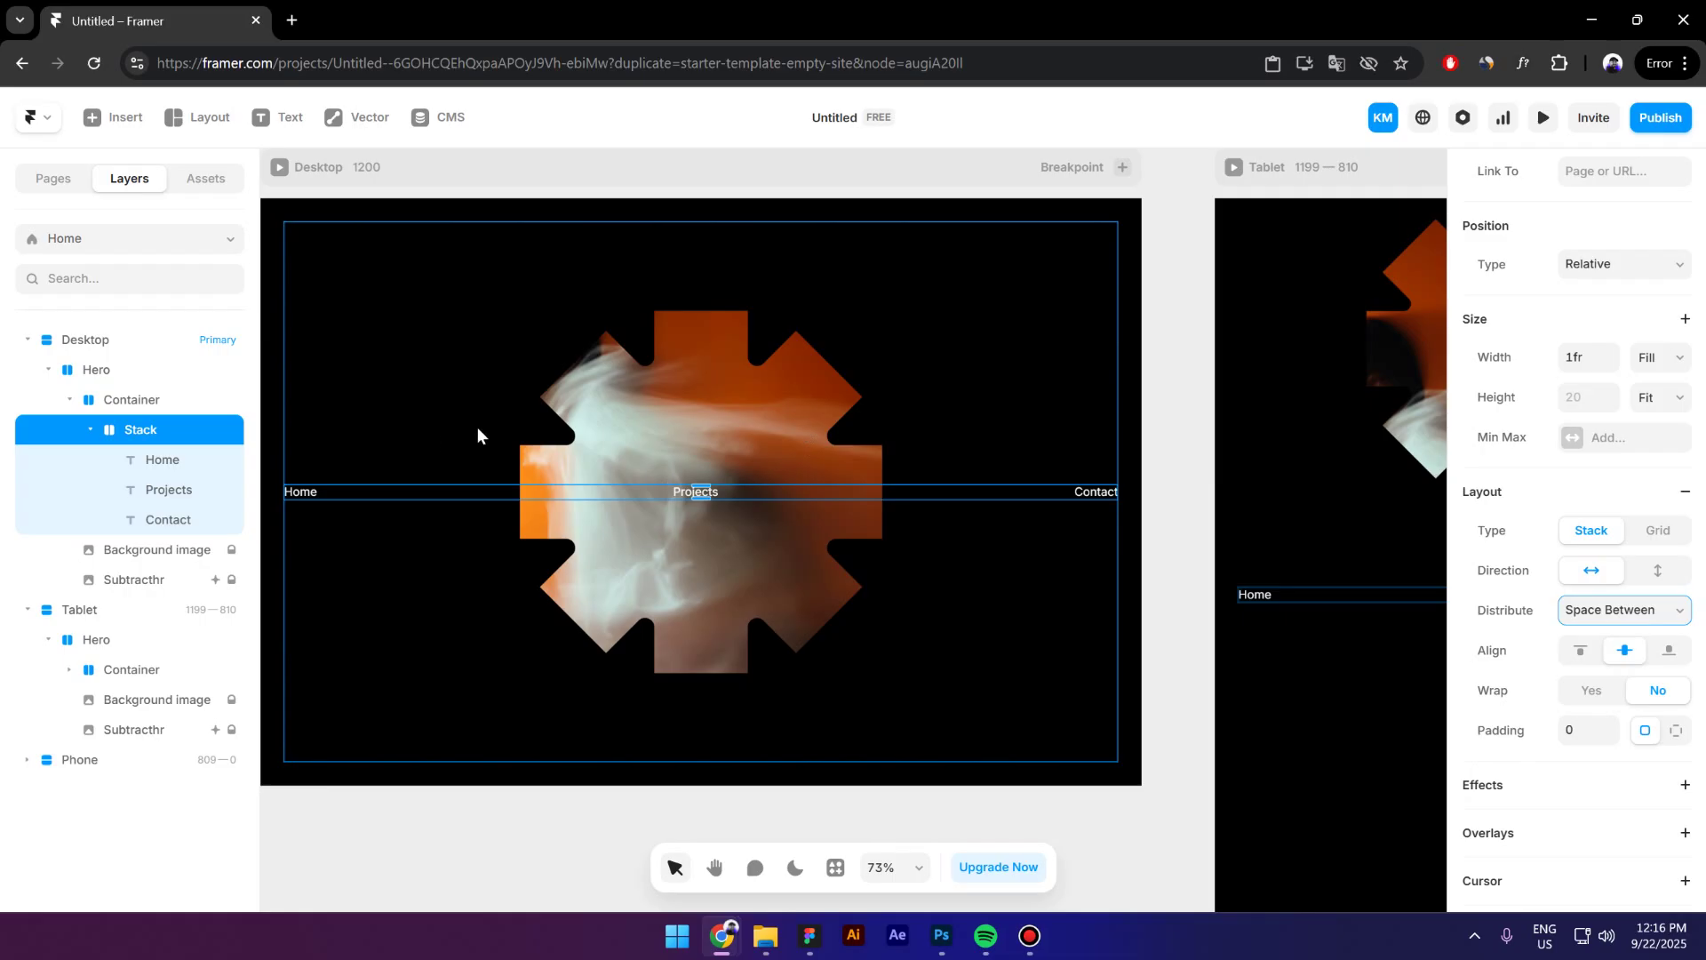
pyautogui.click(88, 431)
pyautogui.click(145, 441)
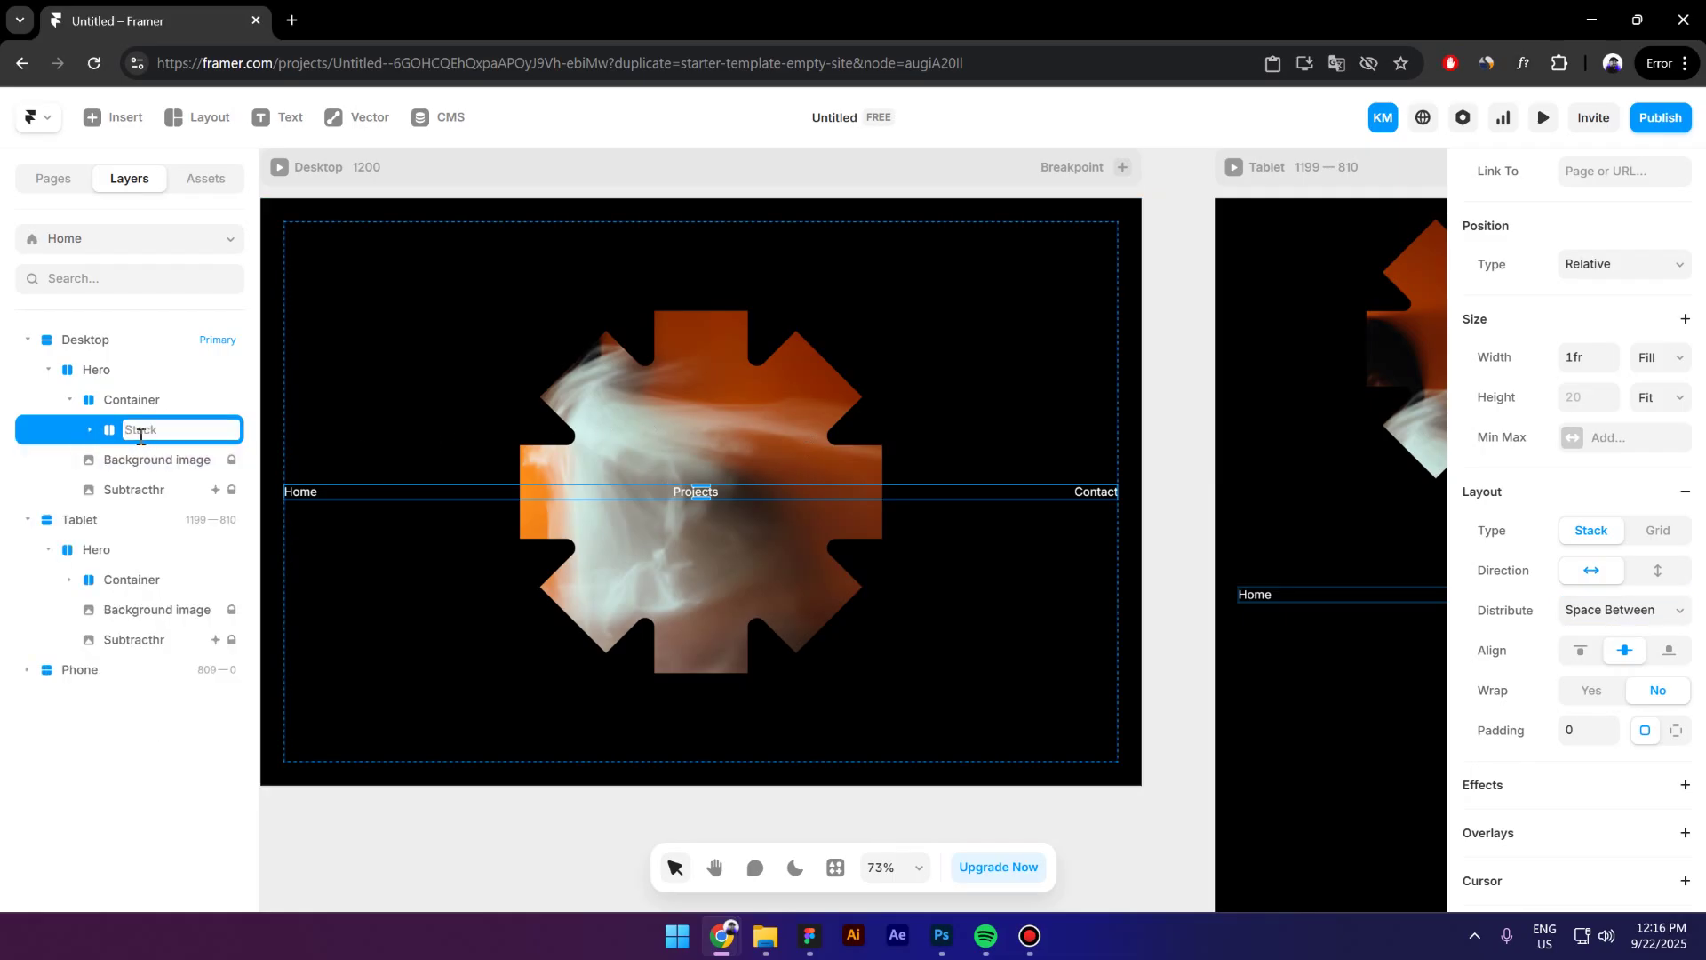
pyautogui.press('Escape')
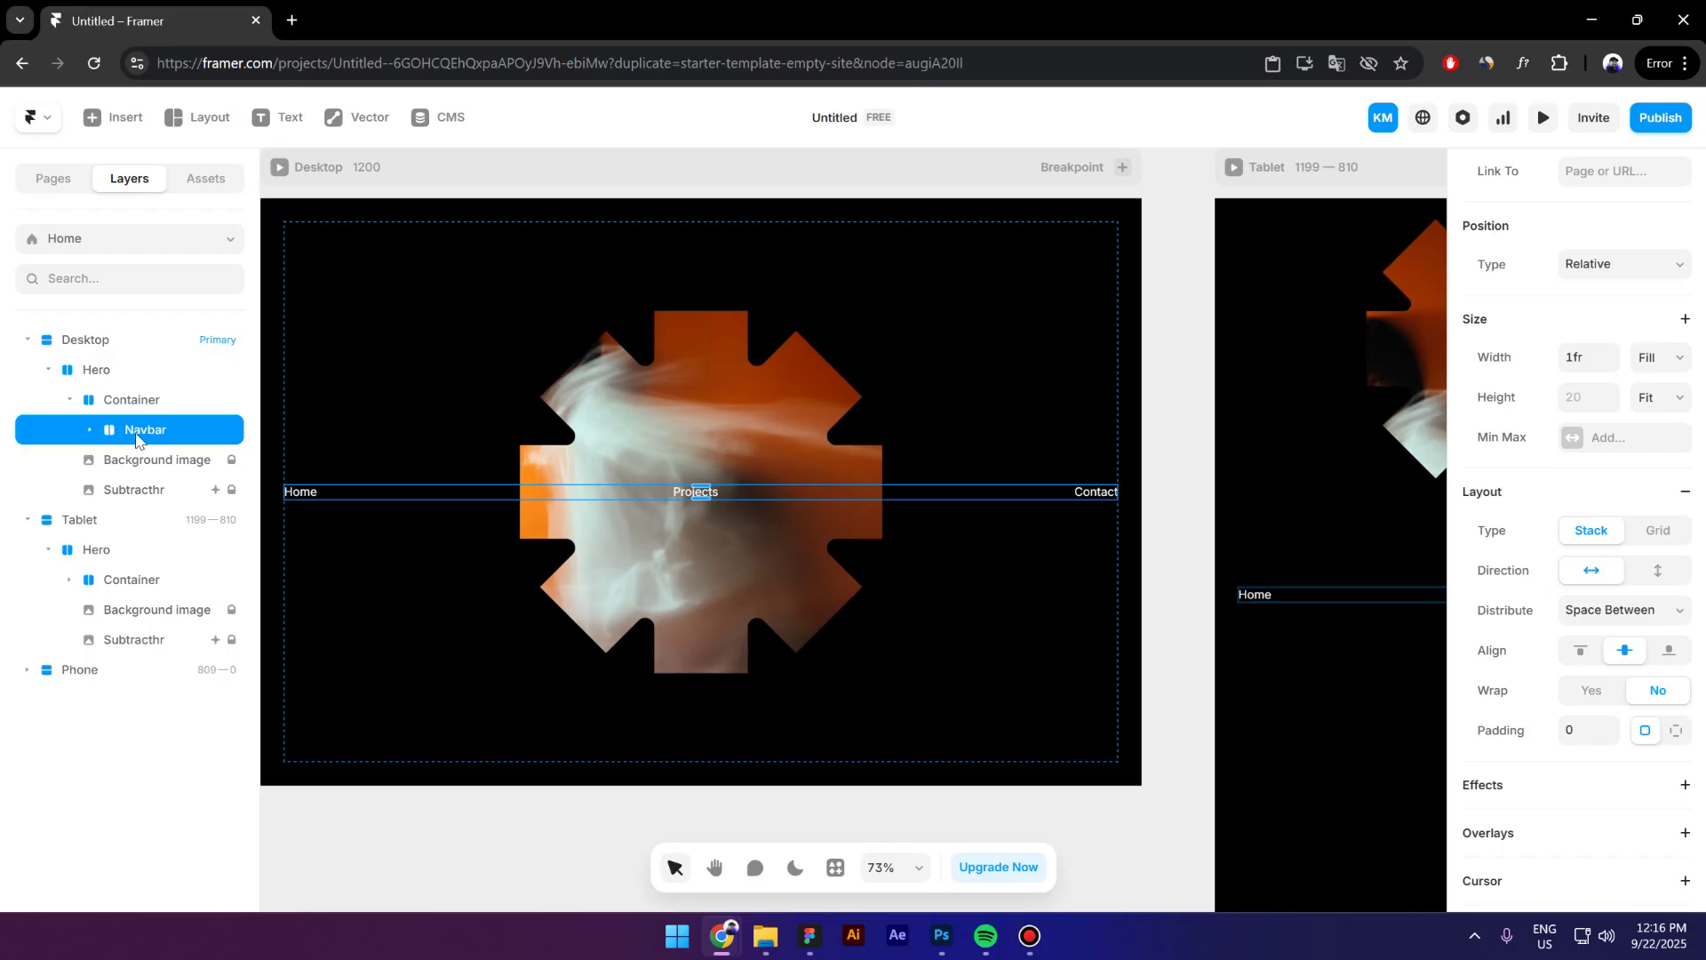
# Give Container 16 padding and a vertical layout direction.
pyautogui.click(133, 401)
pyautogui.scroll(3, 1586, 605)
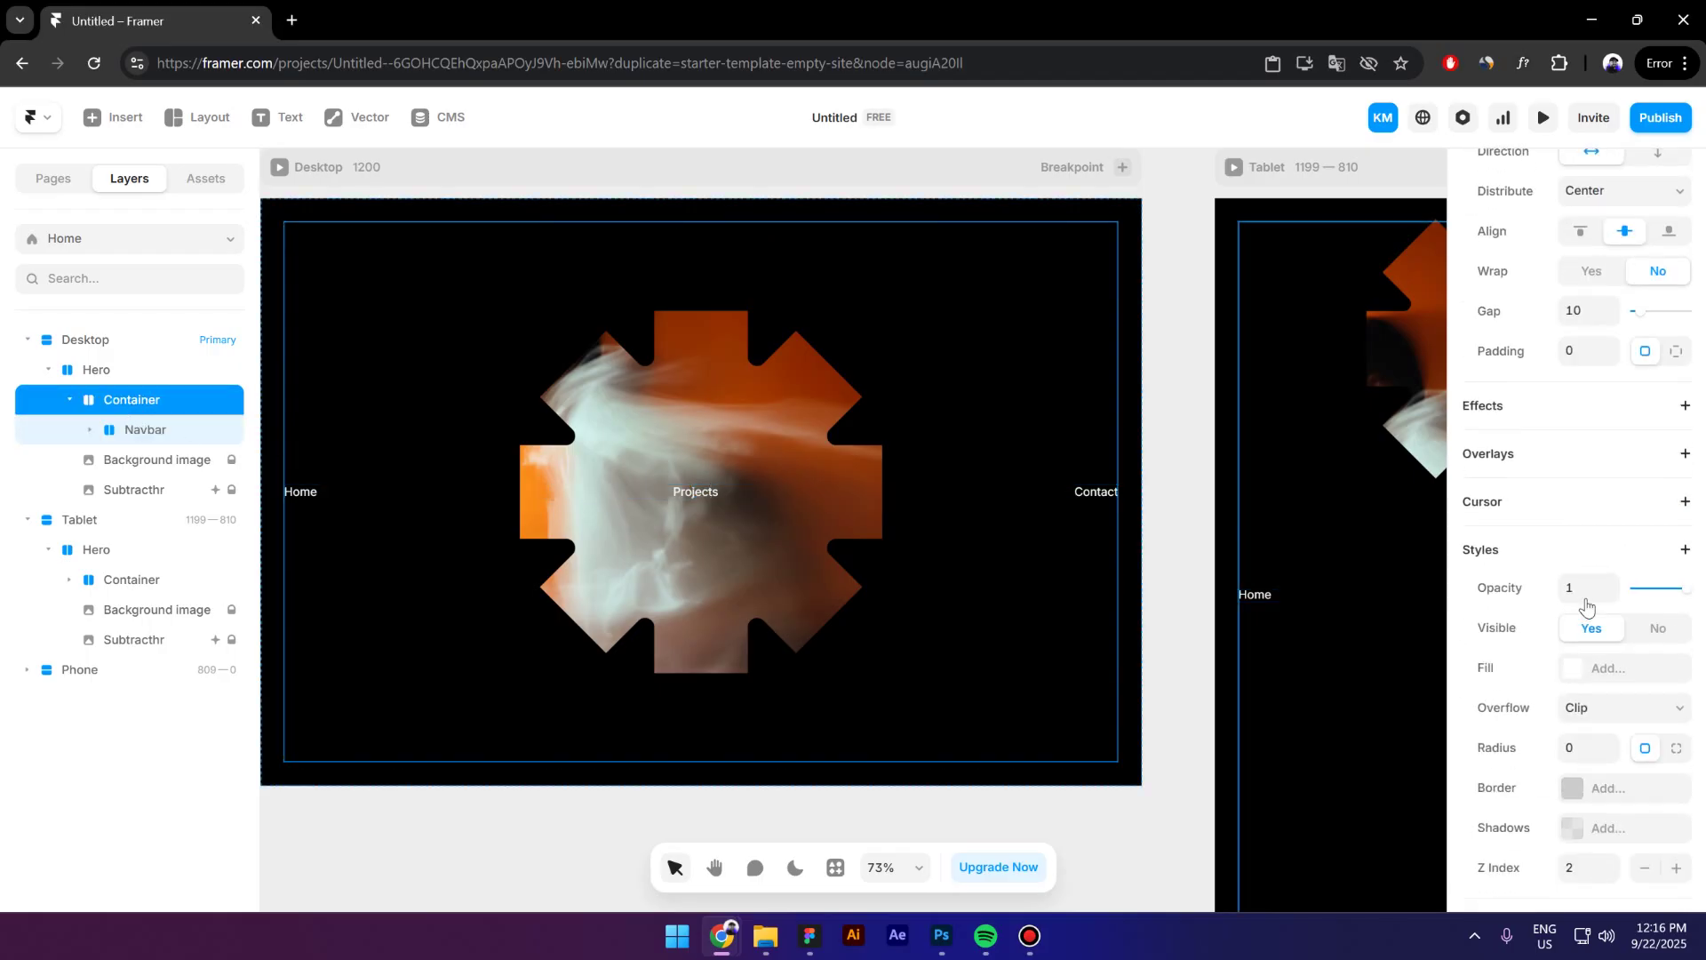
pyautogui.scroll(3, 1586, 605)
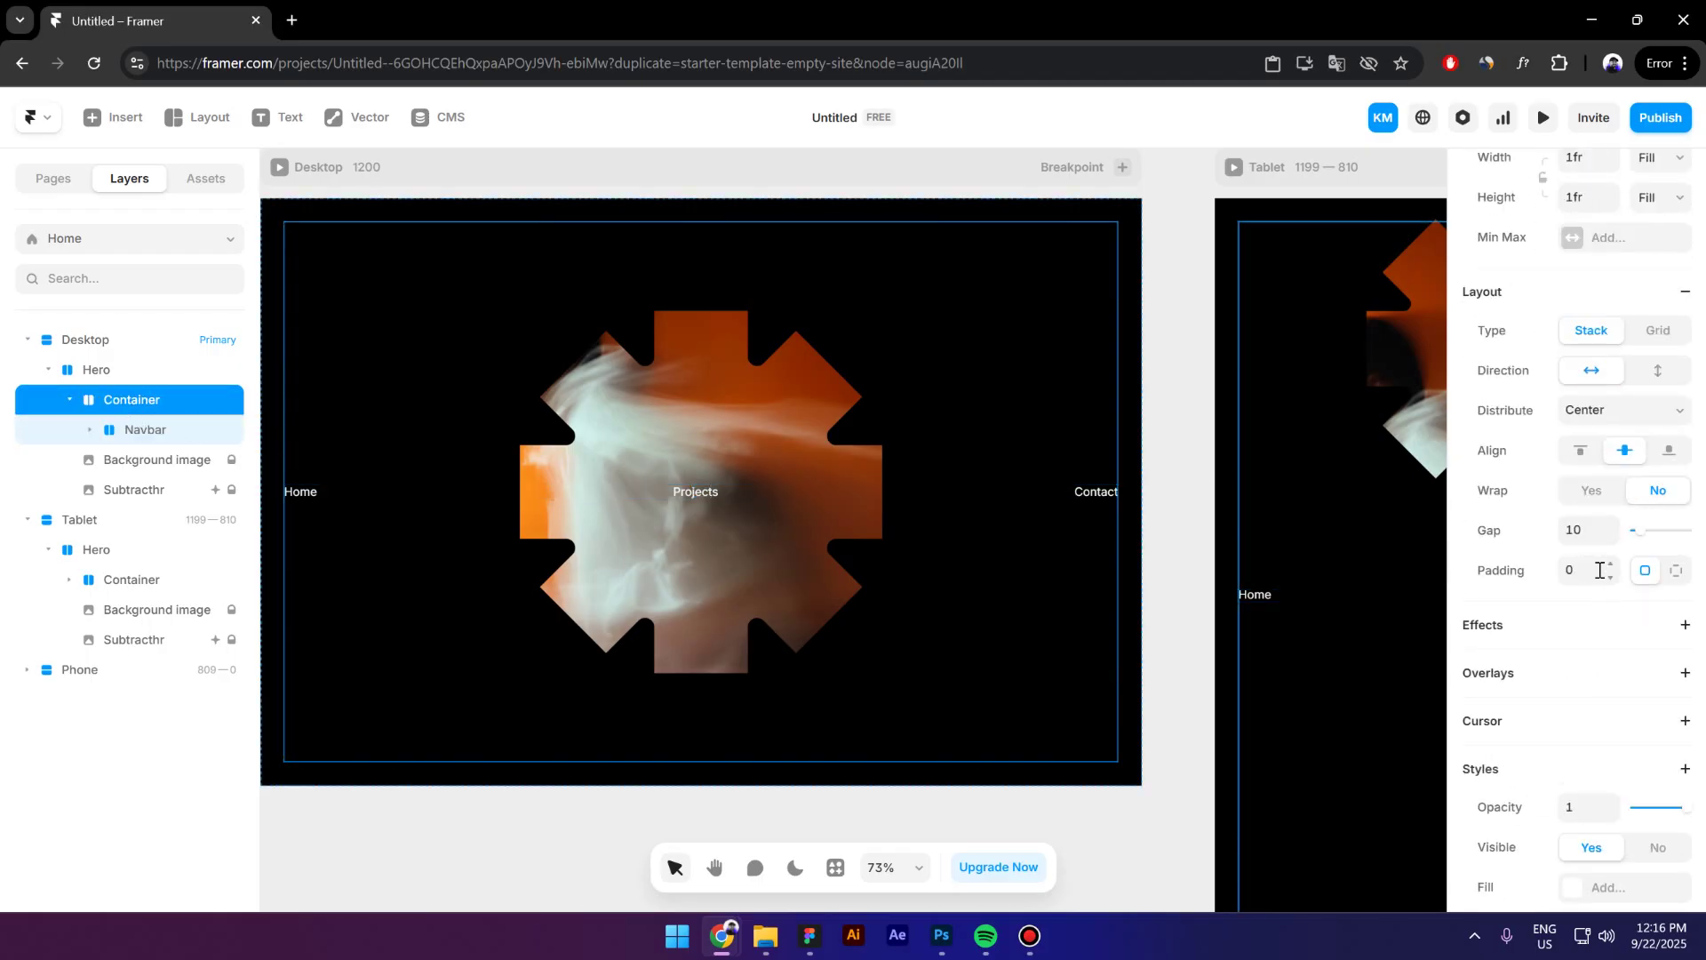
pyautogui.click(1586, 574)
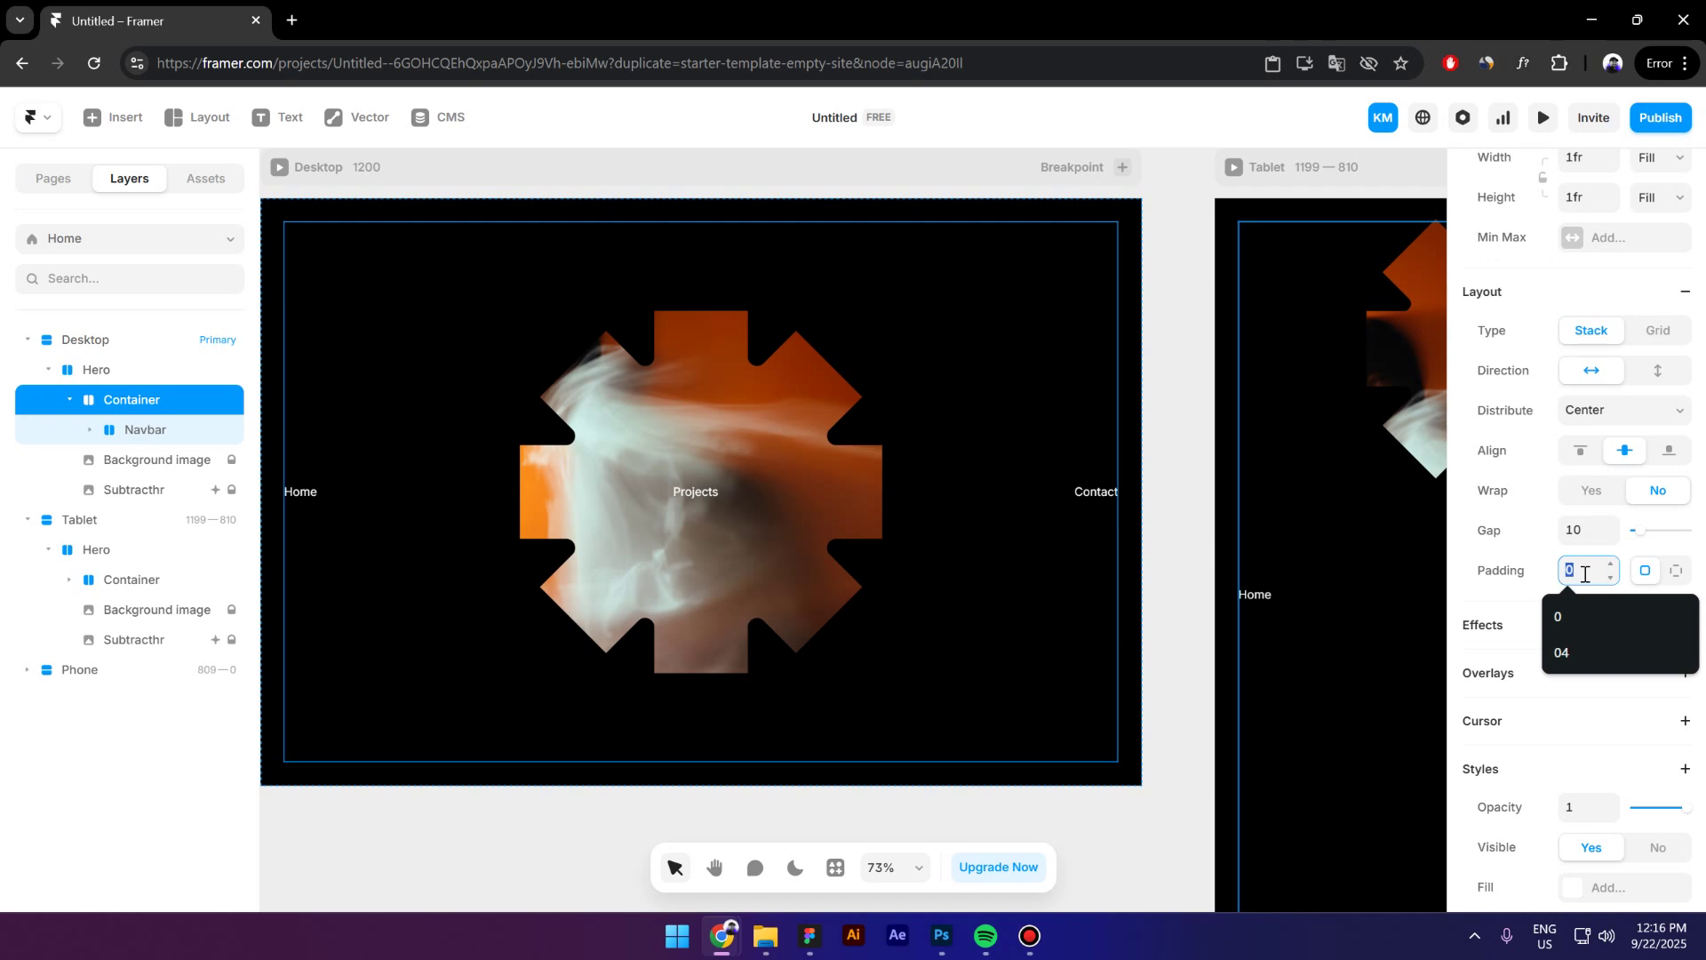
pyautogui.write('16')
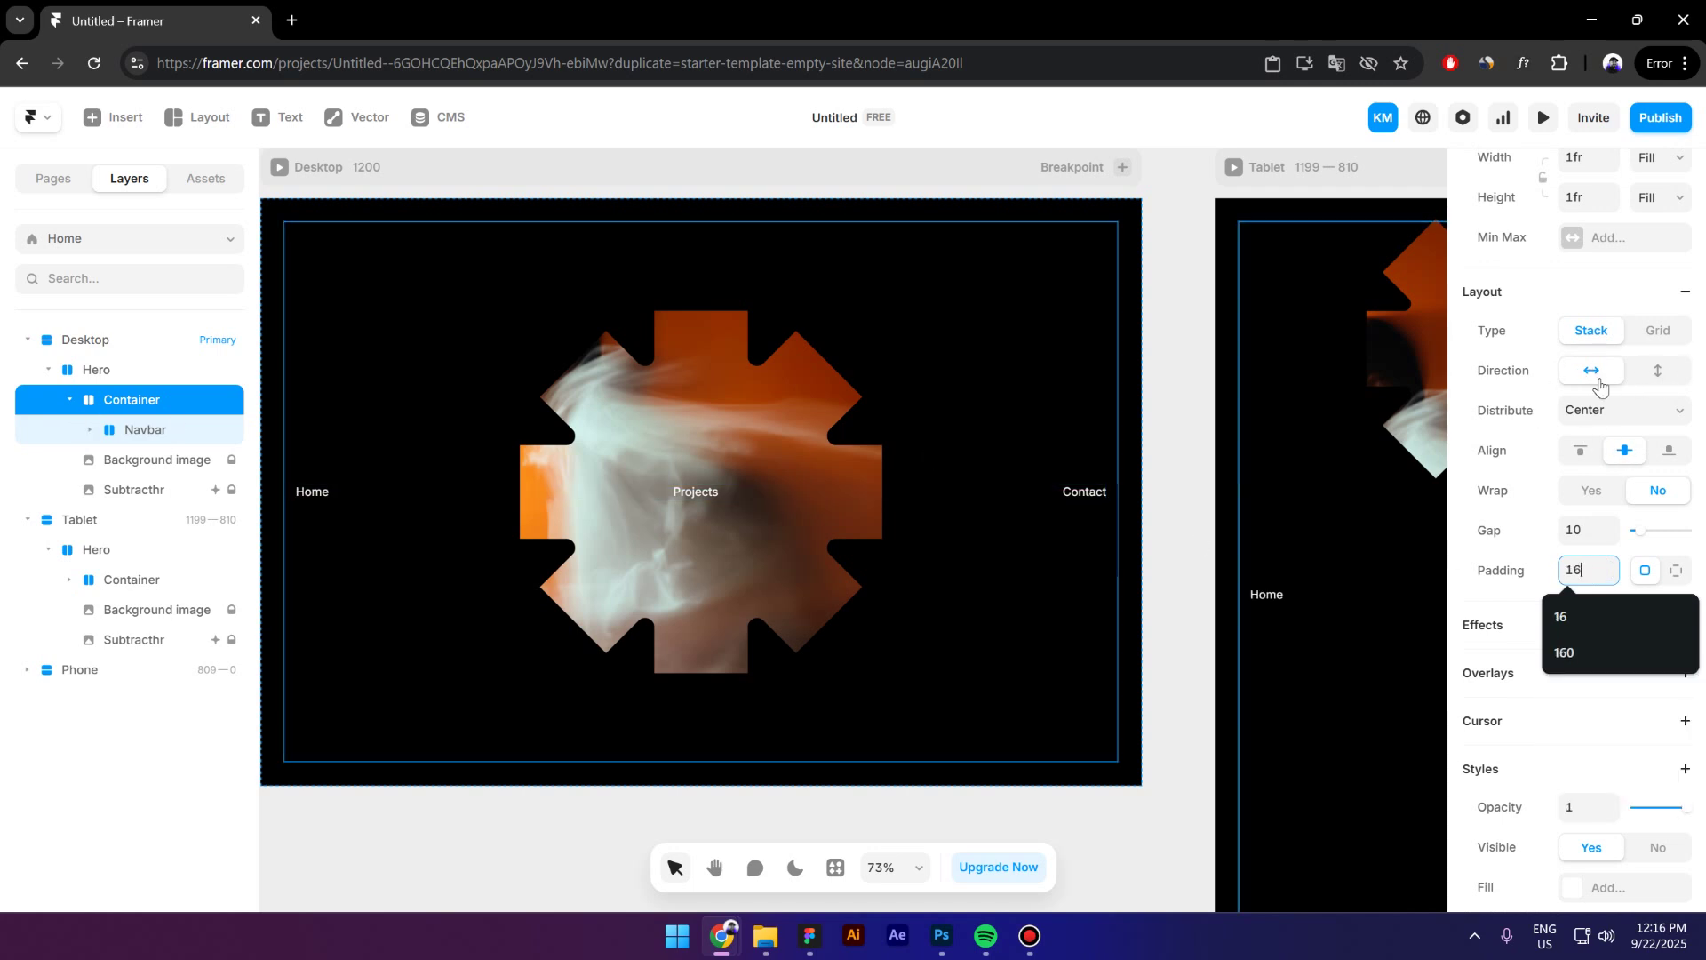
pyautogui.click(1668, 373)
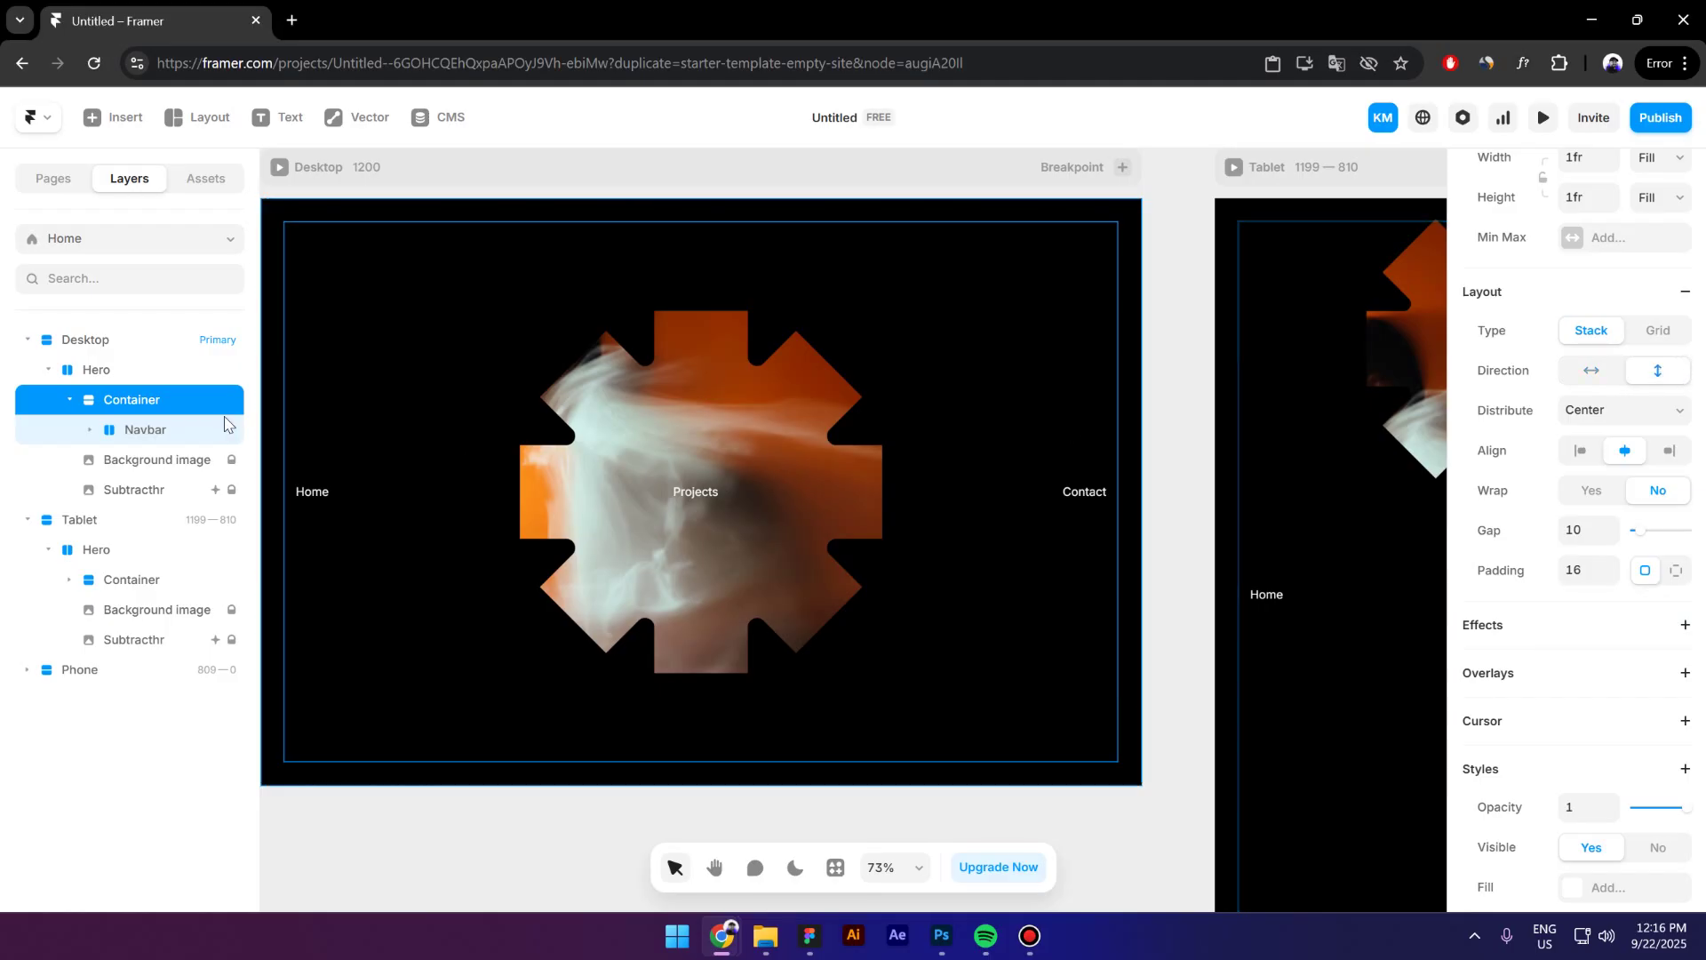
pyautogui.click(156, 435)
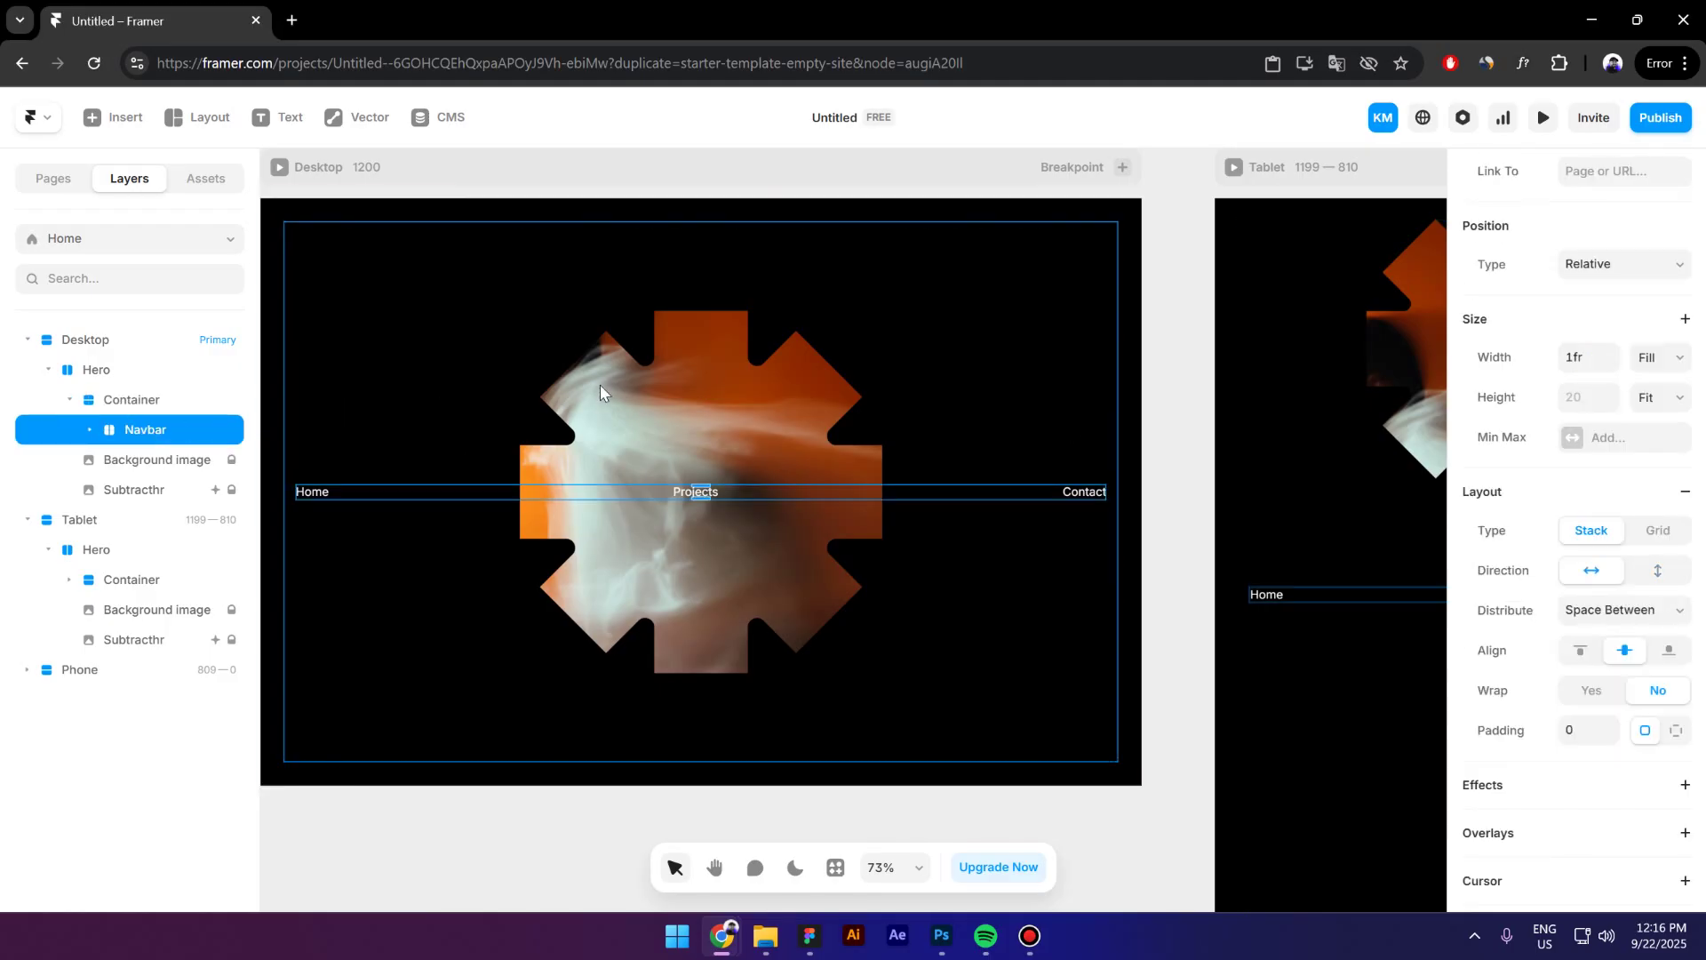
pyautogui.scroll(-2, 600, 384)
# Create a large '365 Studio' text and move it into the hero Container.
pyautogui.click(402, 792)
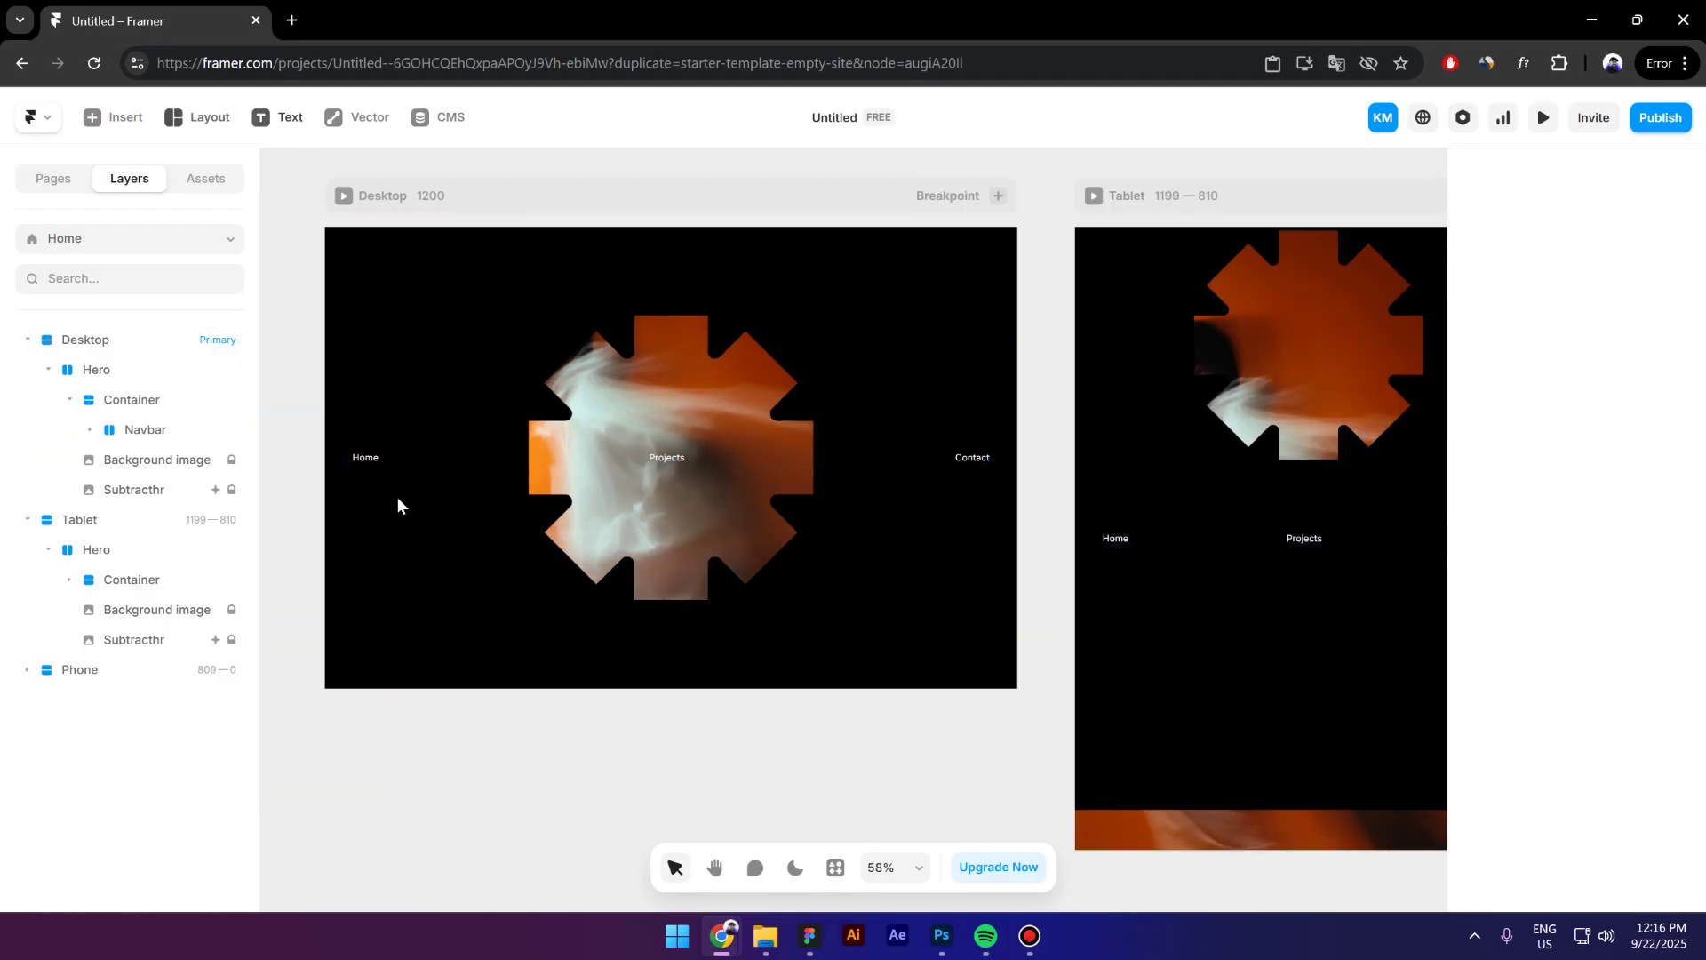
pyautogui.click(282, 119)
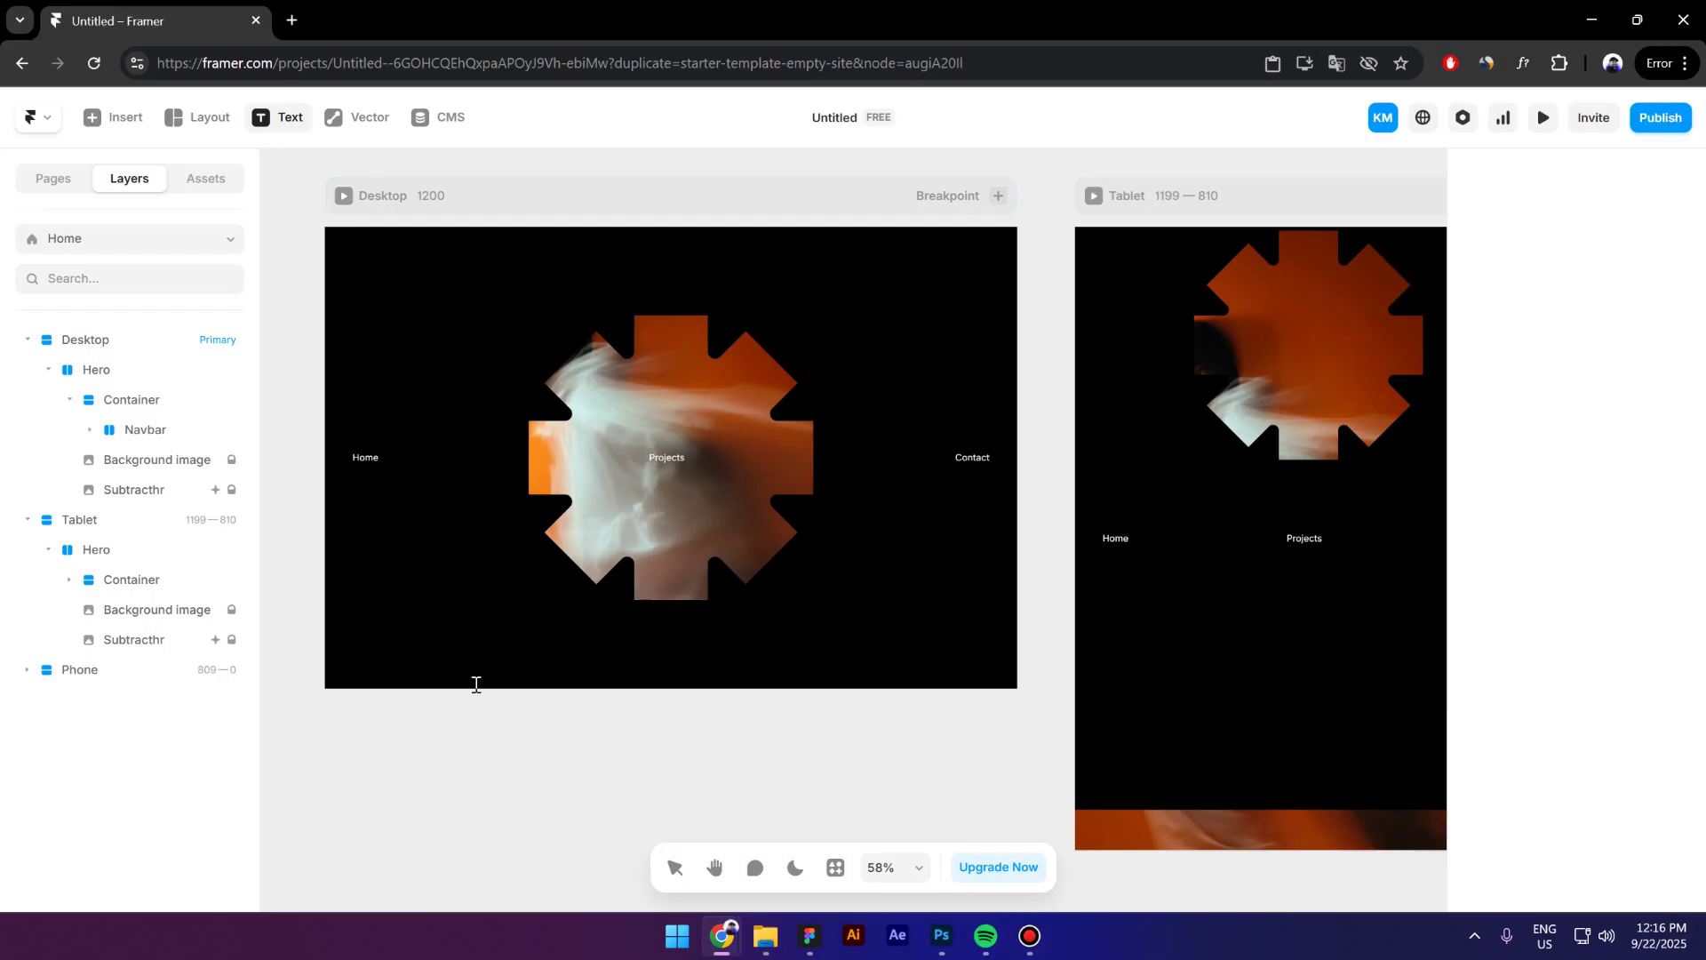
pyautogui.click(546, 818)
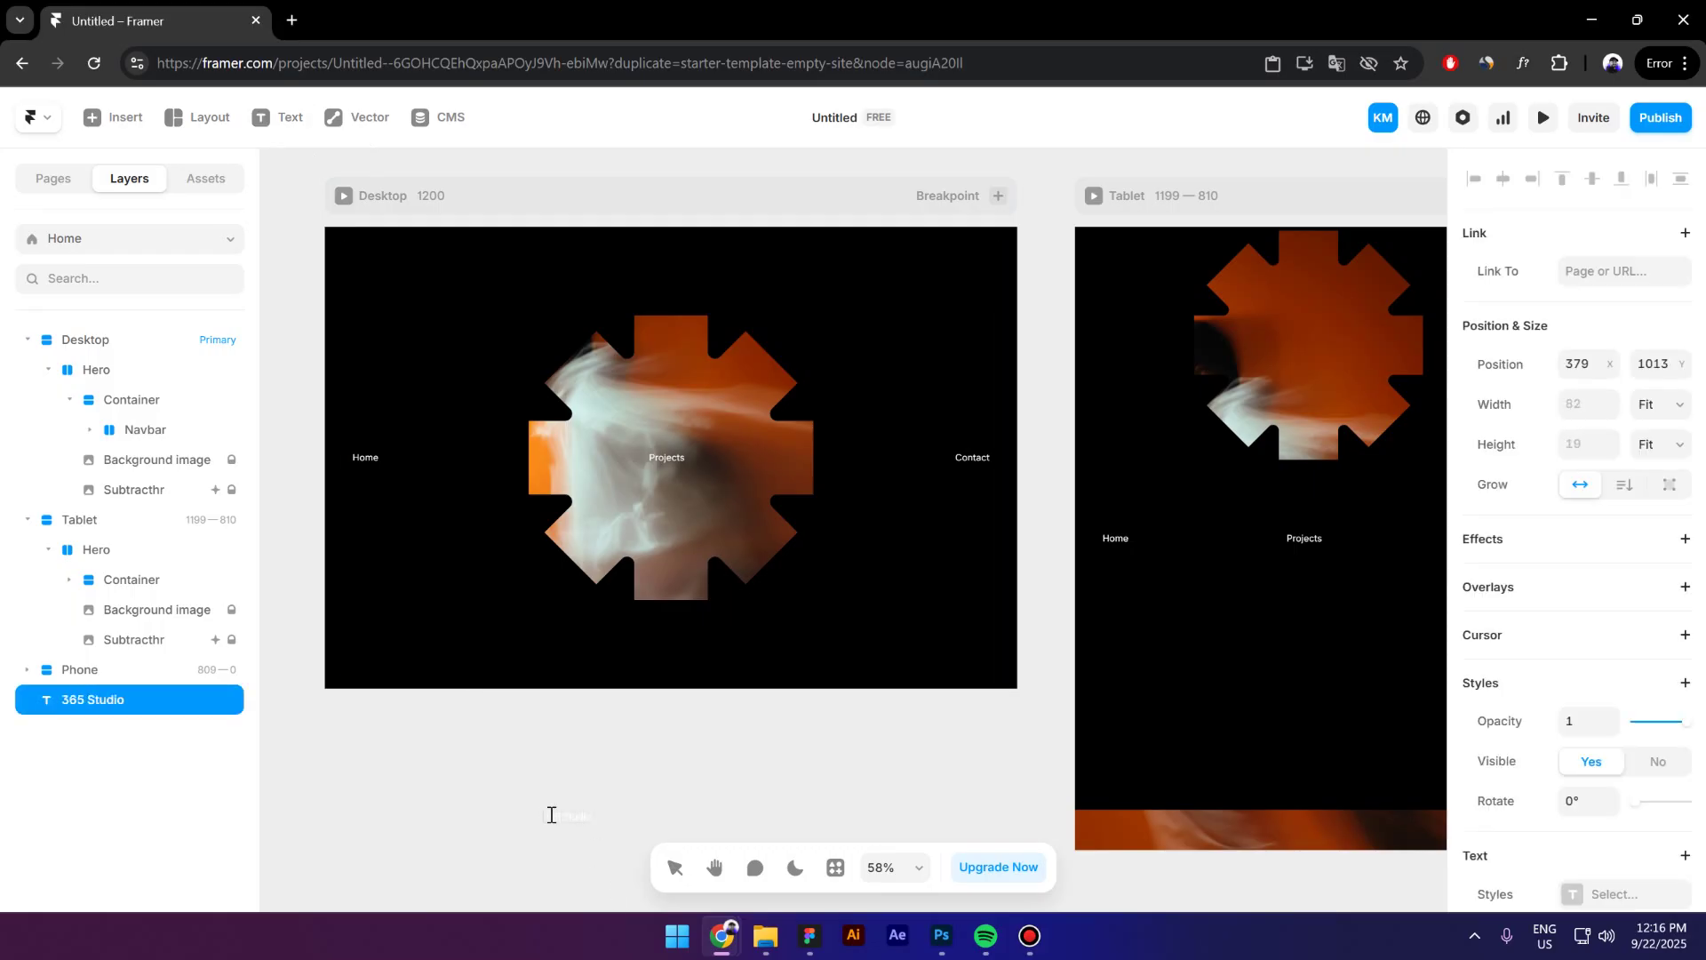
pyautogui.moveTo(551, 815); pyautogui.dragTo(591, 769)
pyautogui.scroll(-2, 588, 766)
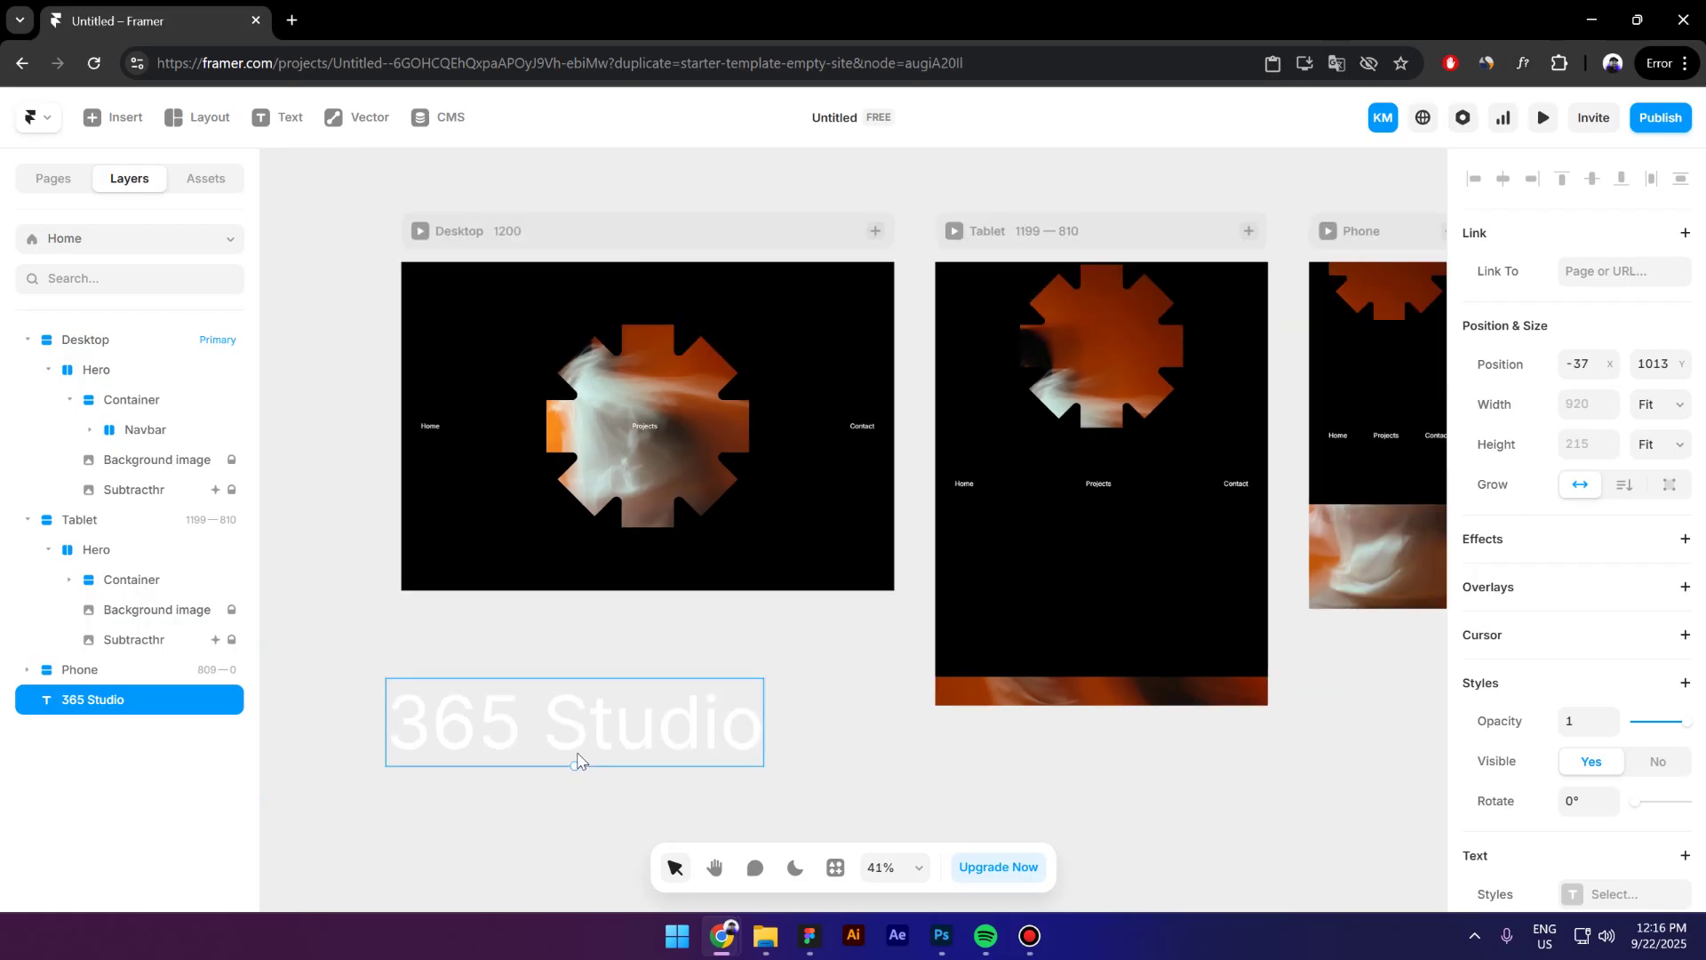
pyautogui.press('Delete')
pyautogui.click(133, 399)
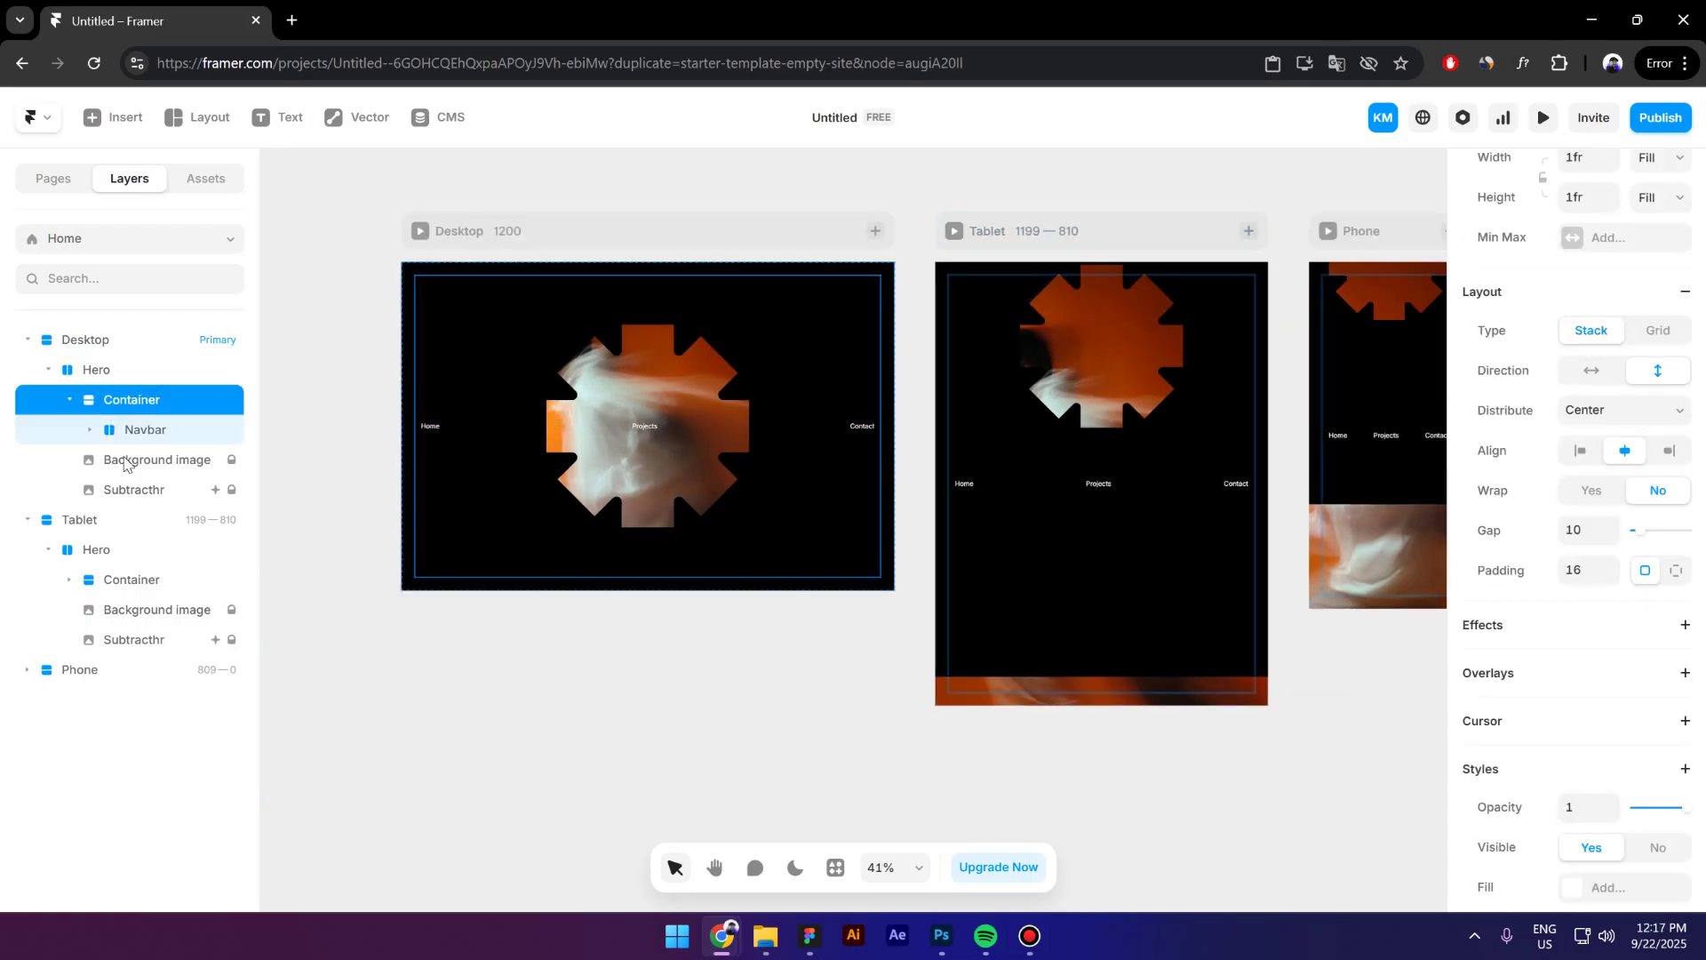
pyautogui.hotkey('ctrl', 'v')
pyautogui.scroll(2, 497, 465)
pyautogui.scroll(-5, 1573, 694)
# Set the 365 Studio heading font to Instrument Serif Italic.
pyautogui.click(1573, 686)
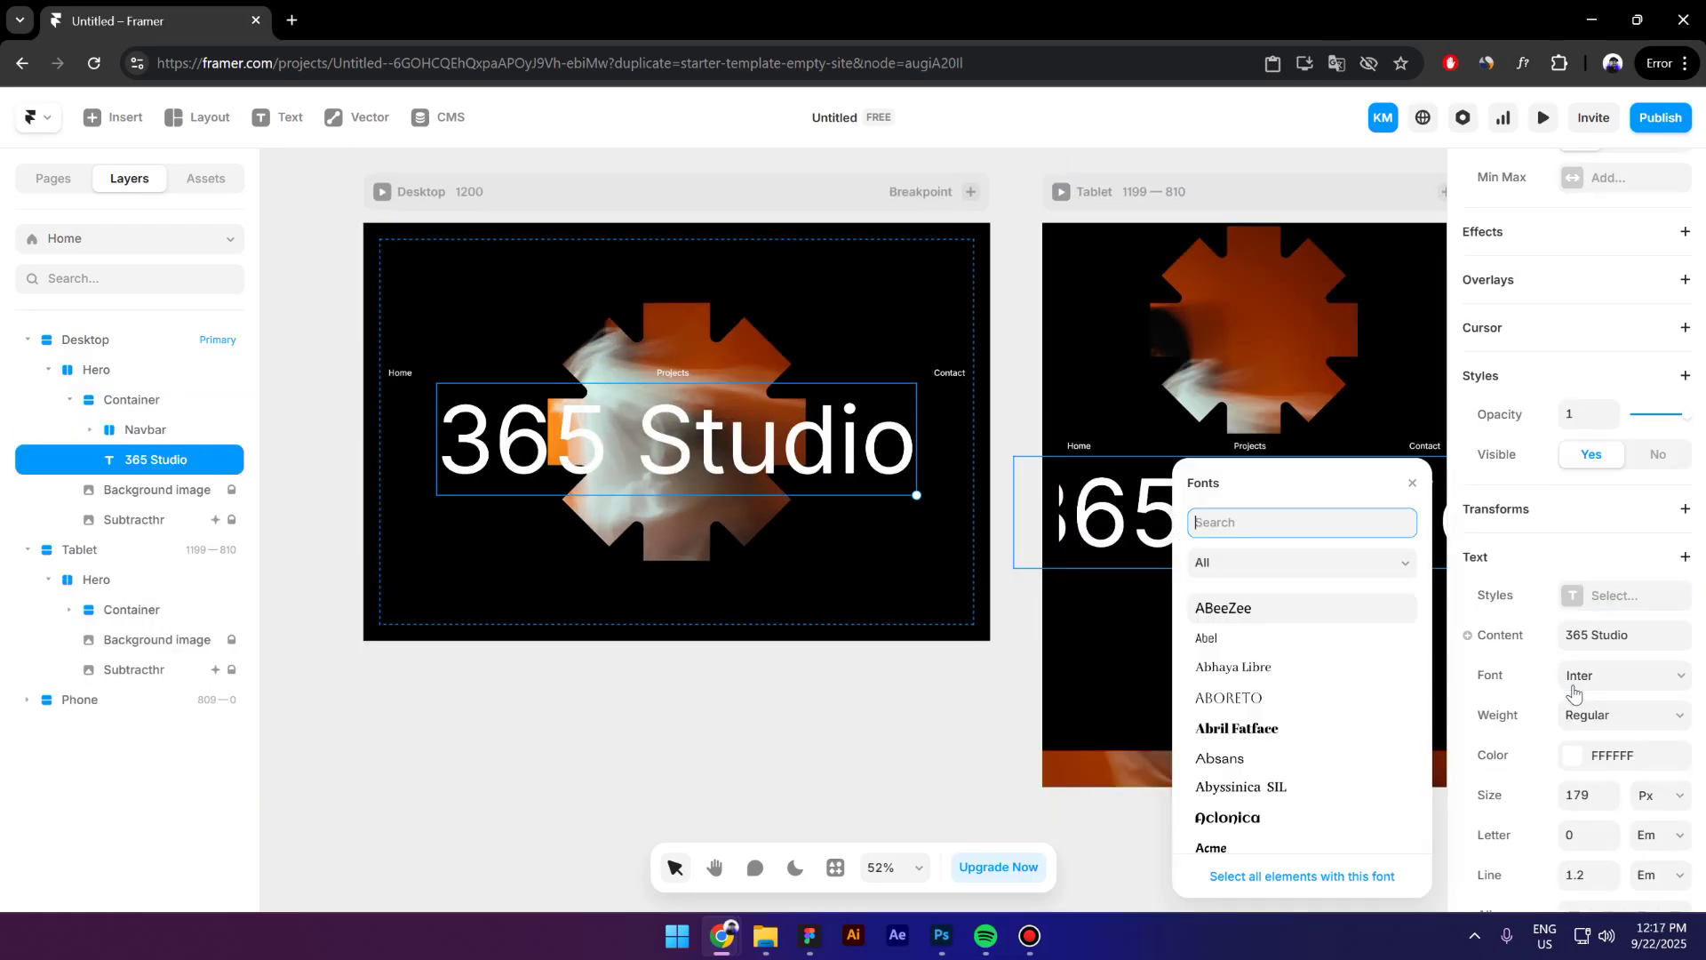
pyautogui.write('inst')
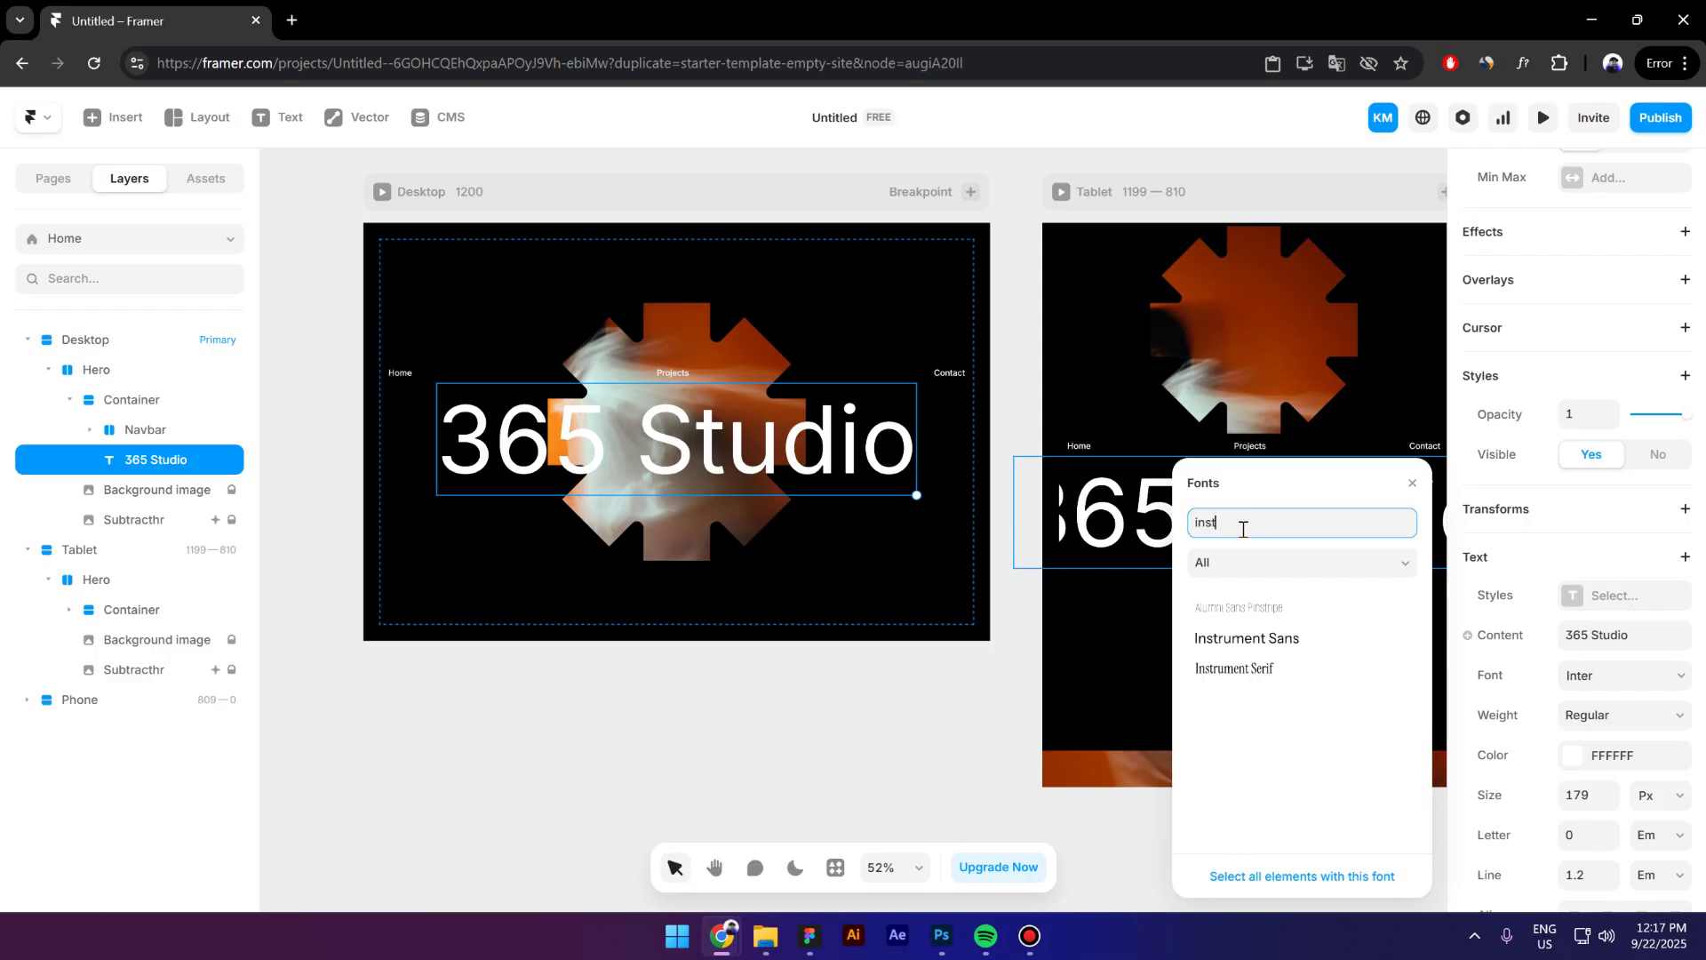
pyautogui.click(1262, 669)
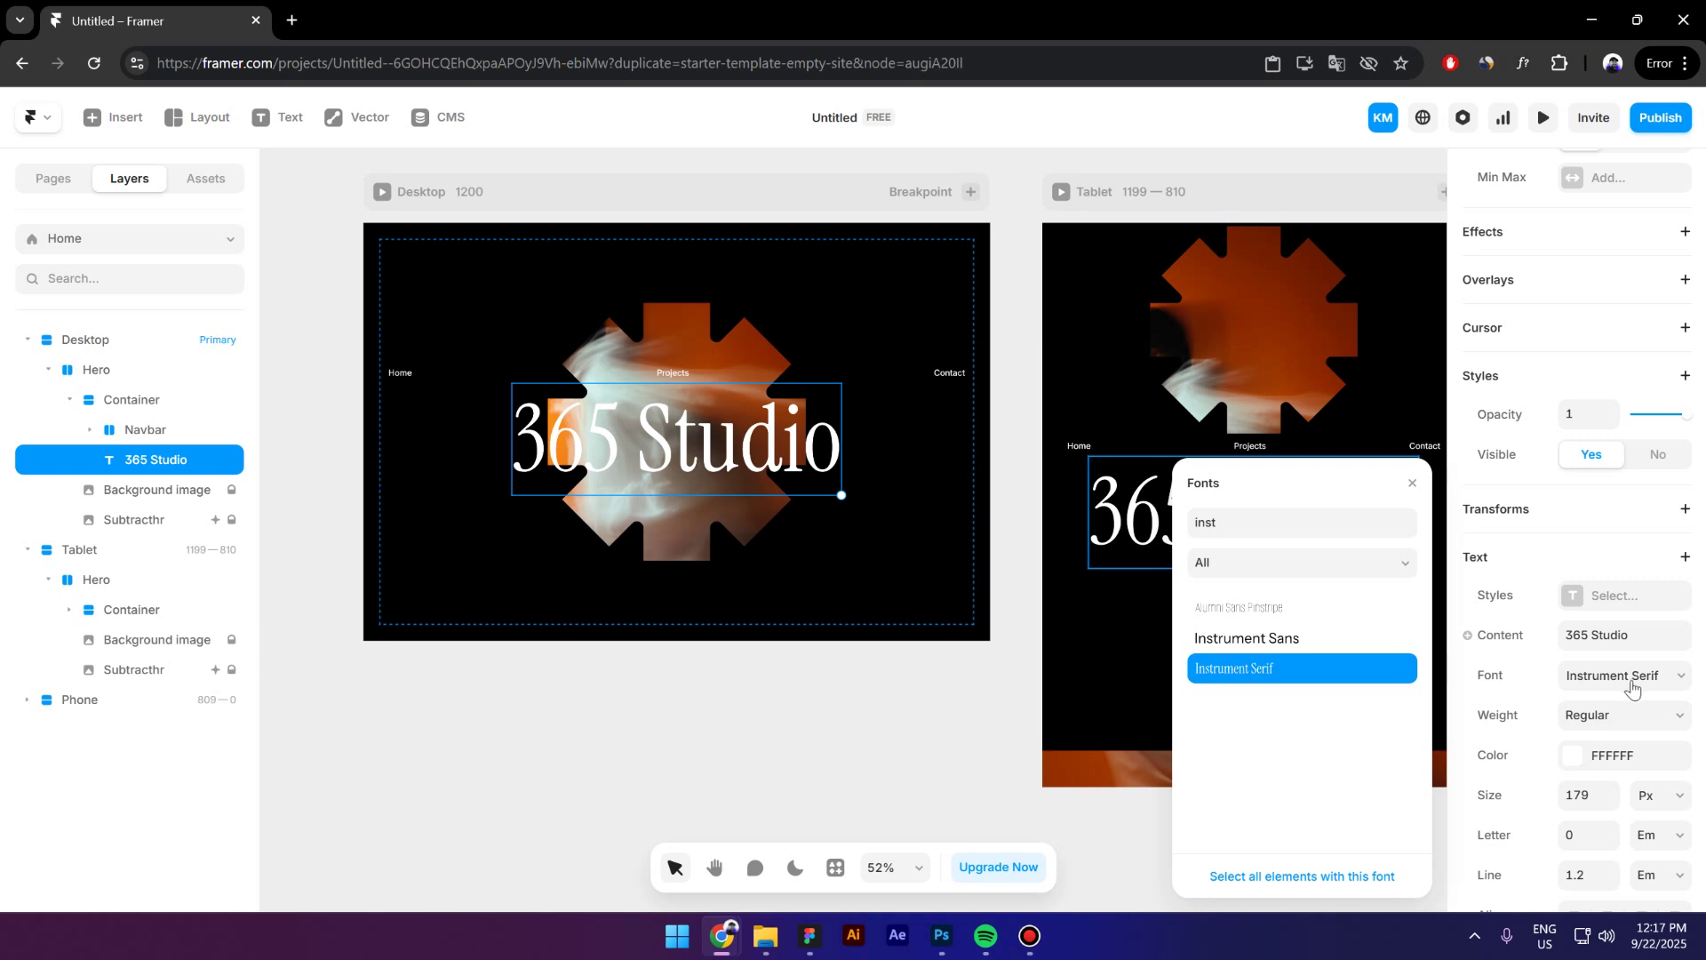
pyautogui.click(1635, 720)
pyautogui.click(1632, 765)
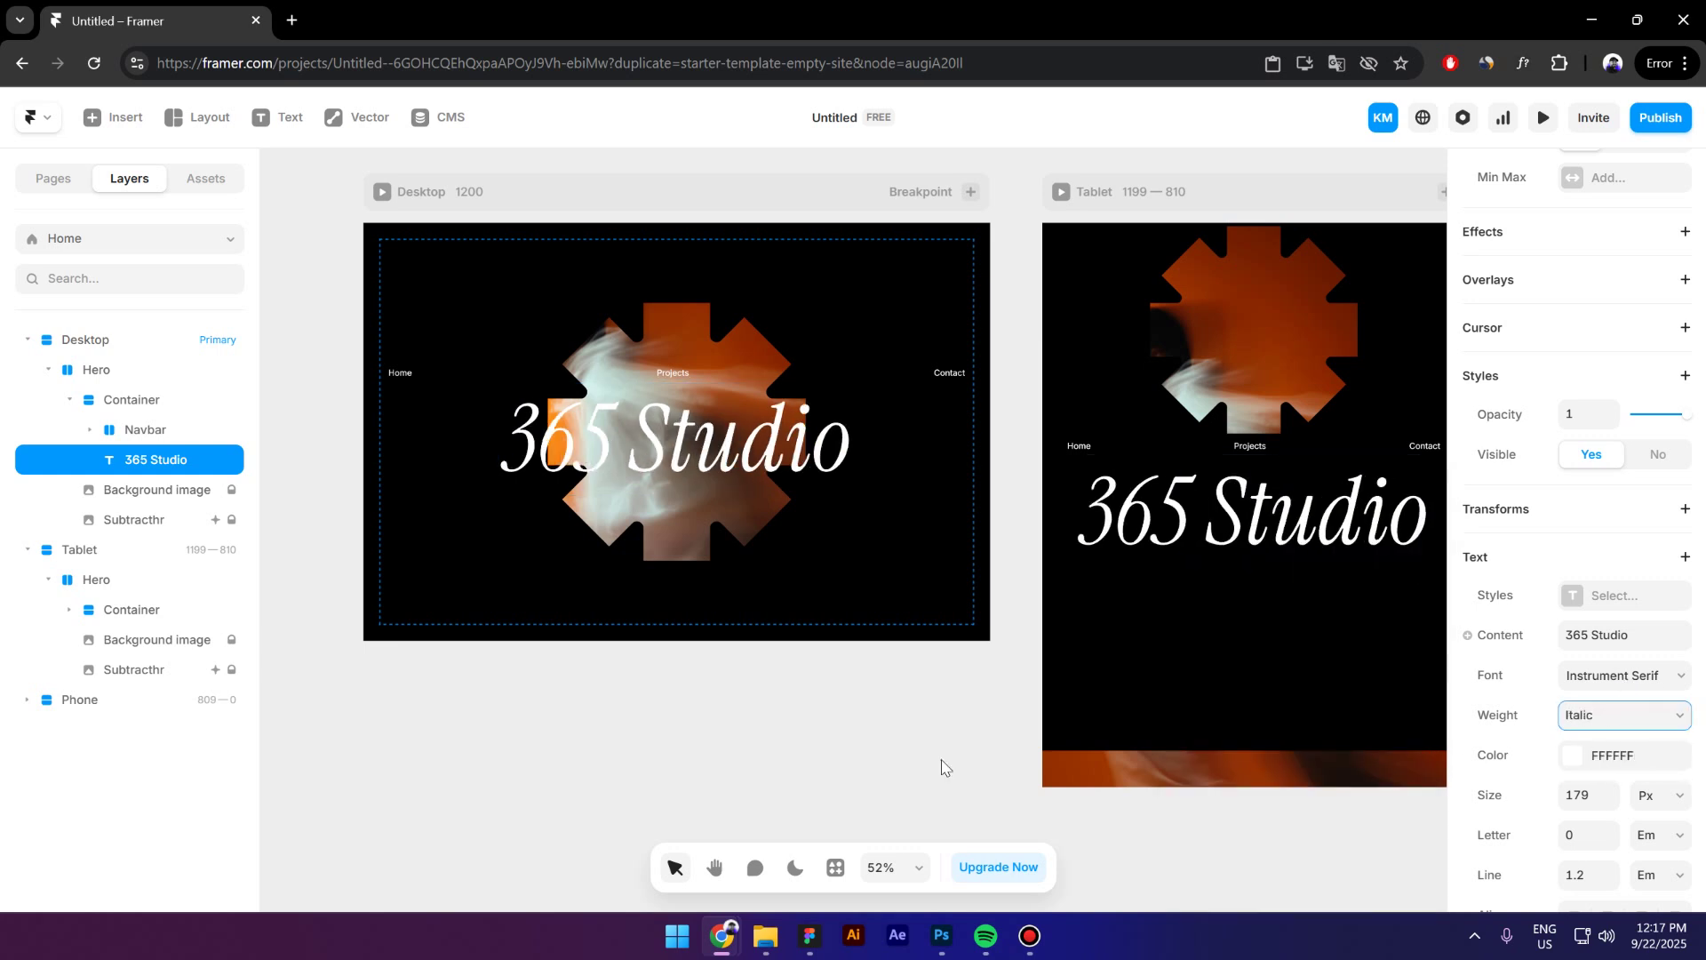
pyautogui.click(606, 724)
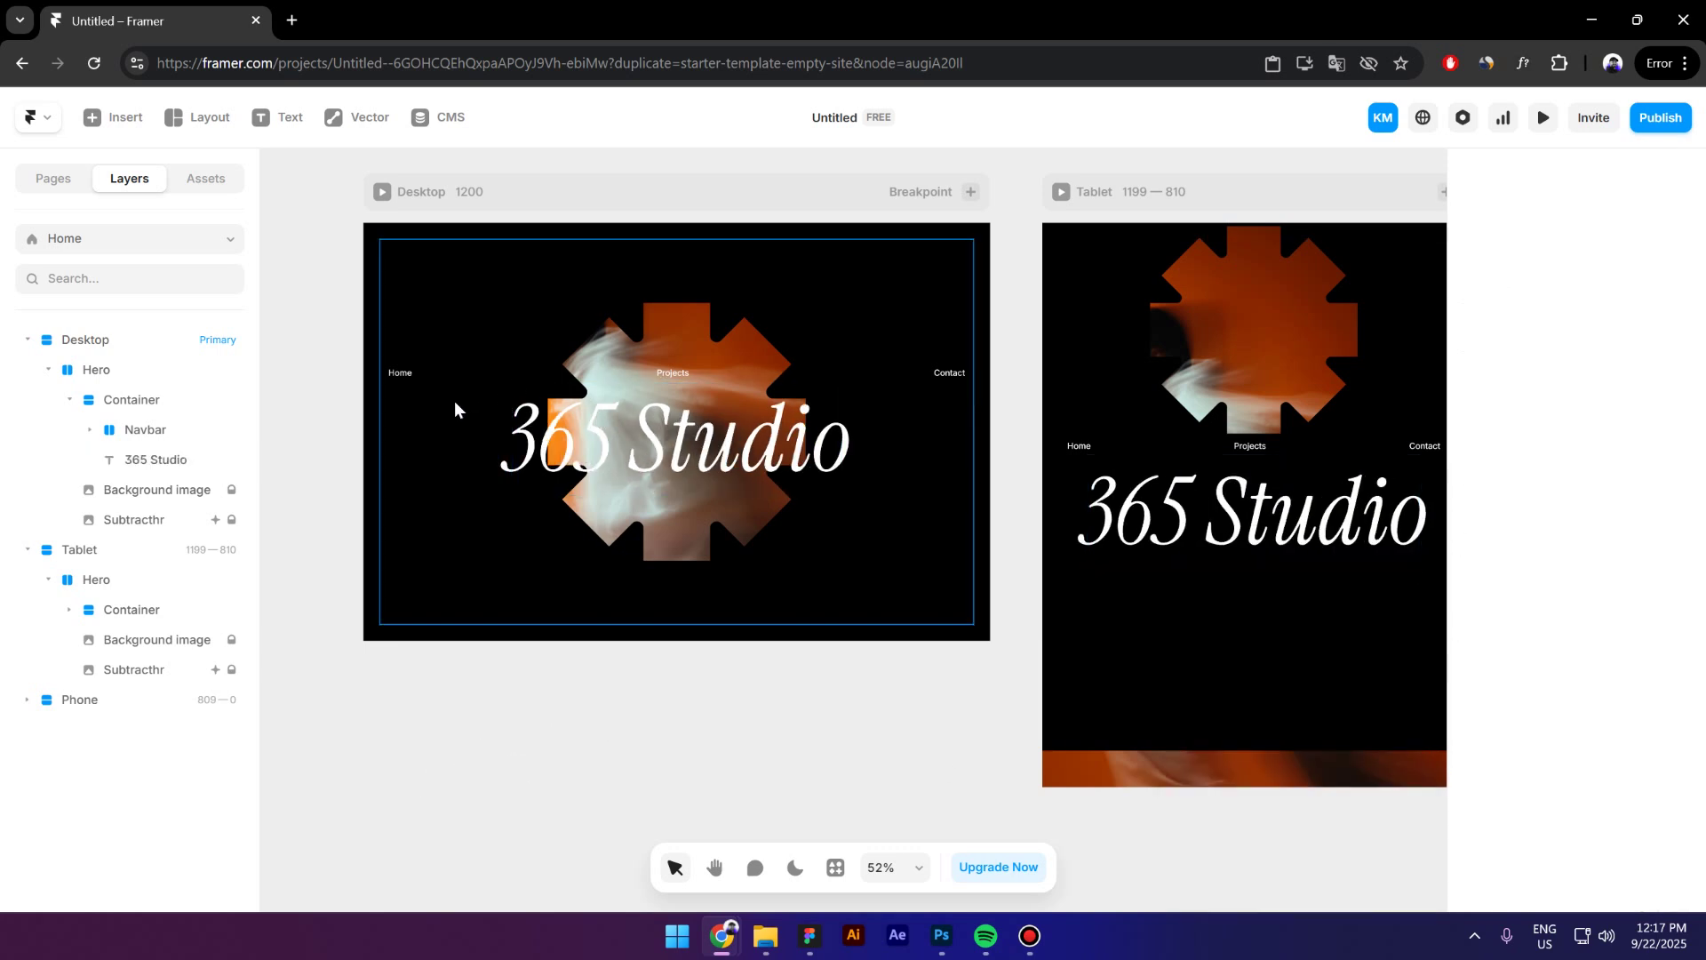
# Place the Small Button outline component under the heading and wrap it in a Stack with Ctrl+Enter.
pyautogui.scroll(2, 595, 604)
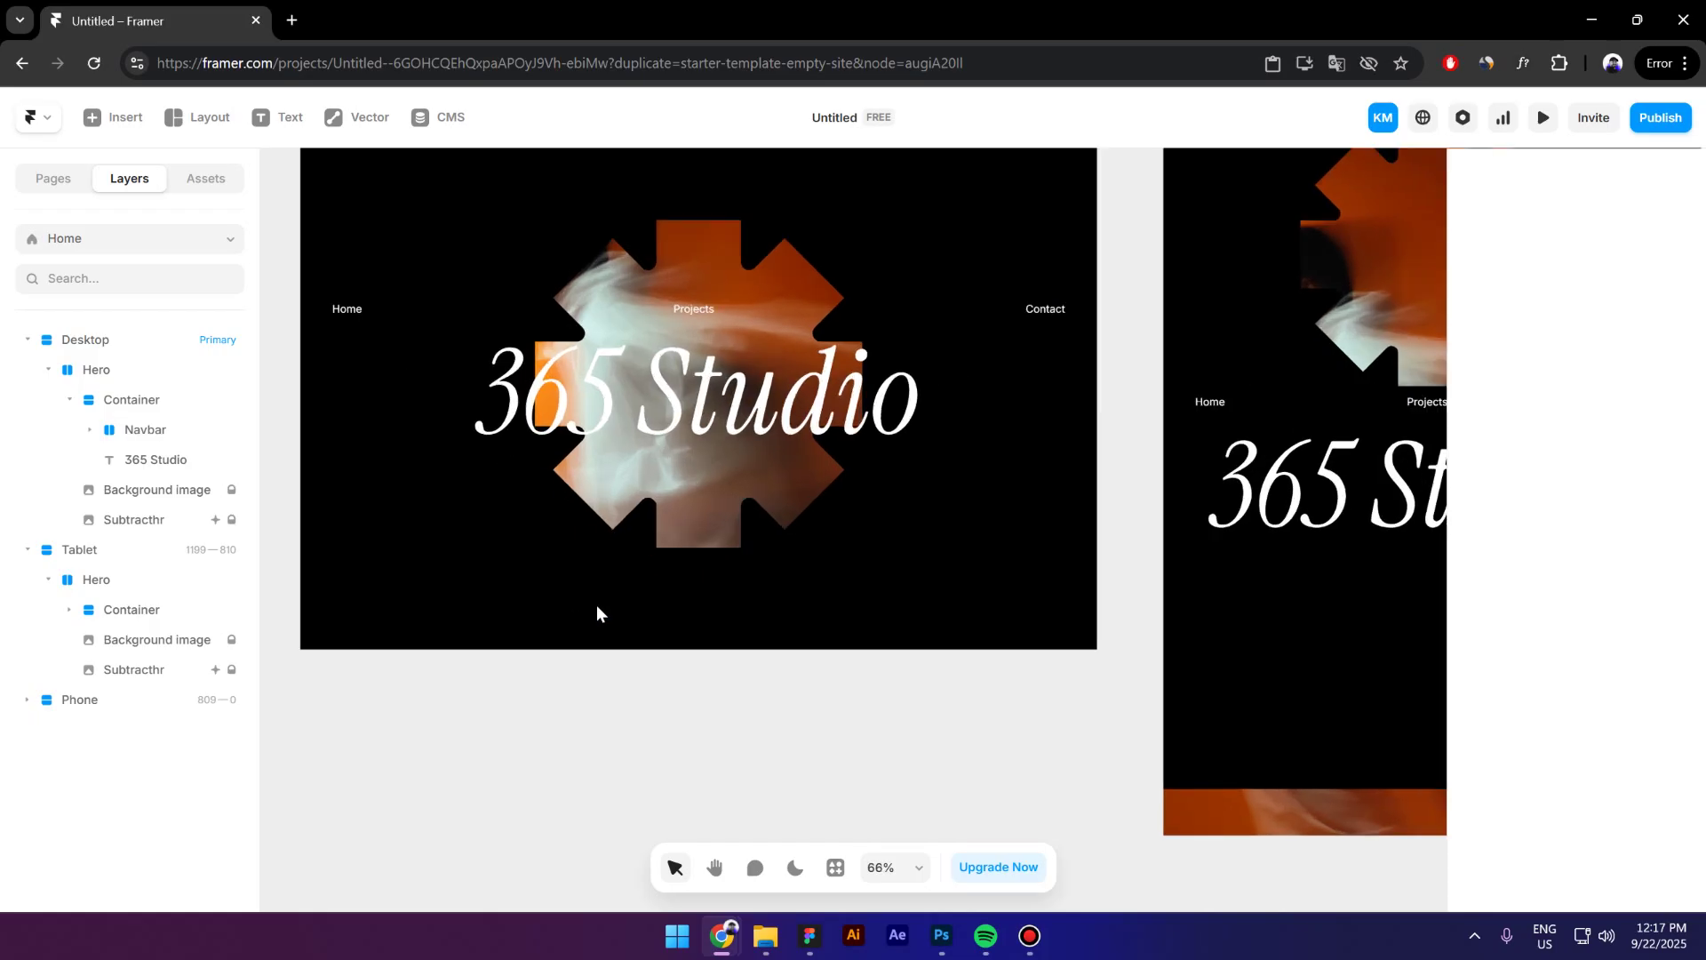
pyautogui.scroll(-2, 701, 566)
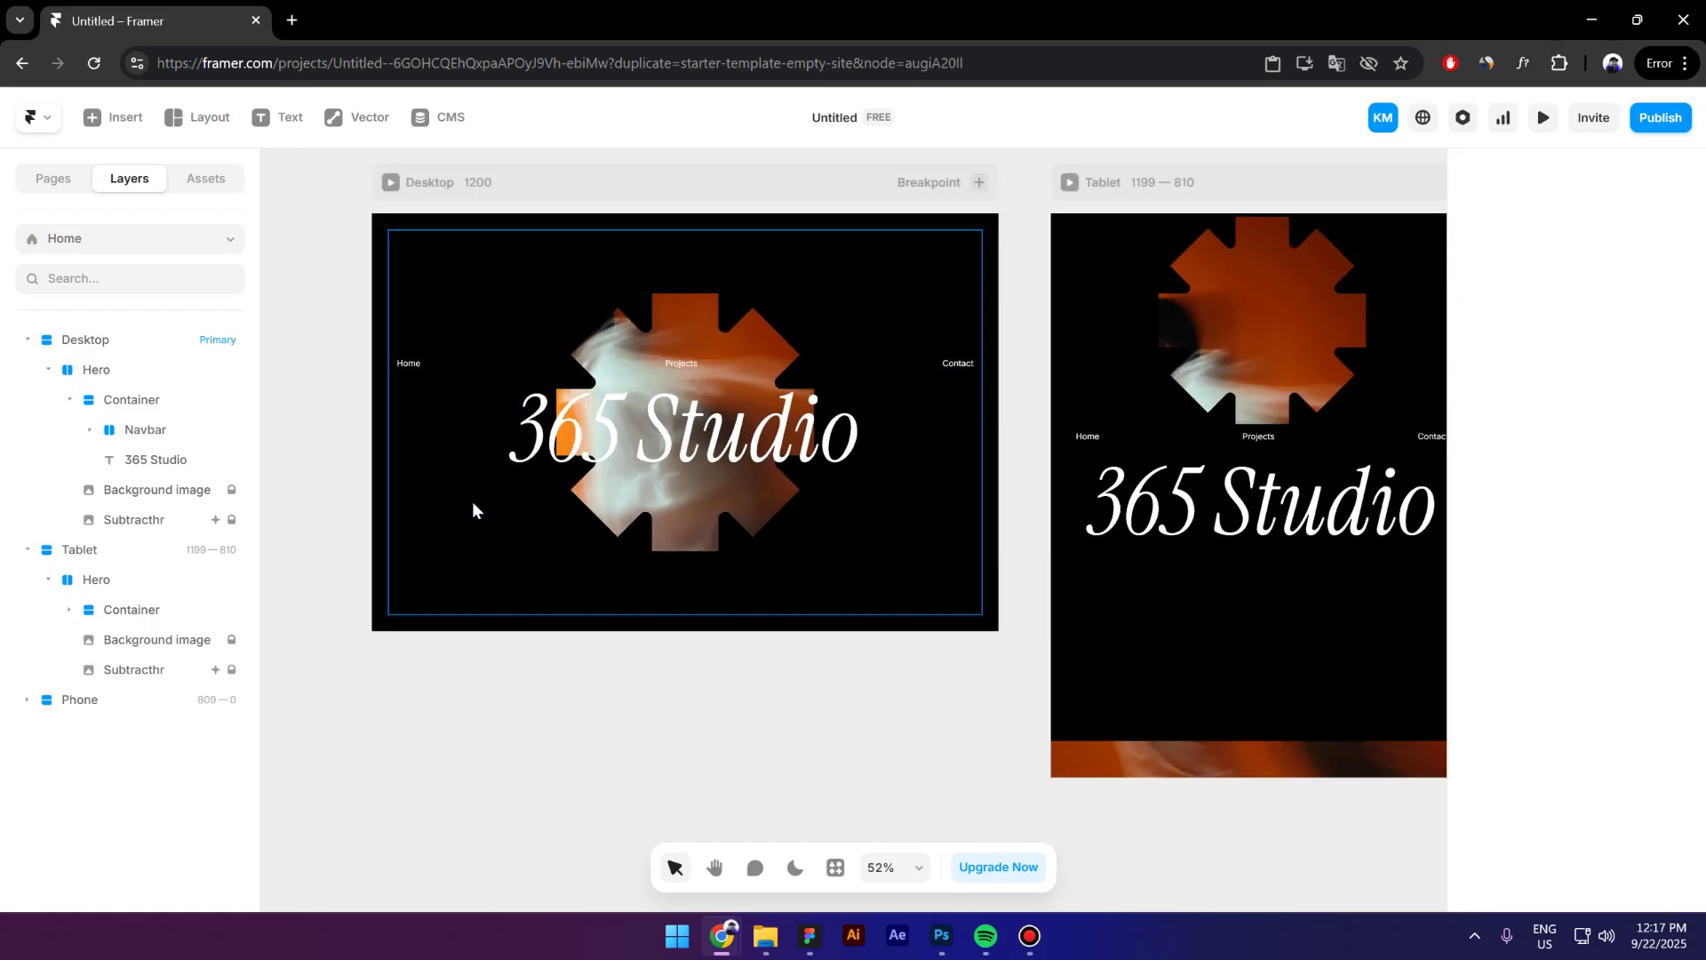
pyautogui.scroll(2, 392, 563)
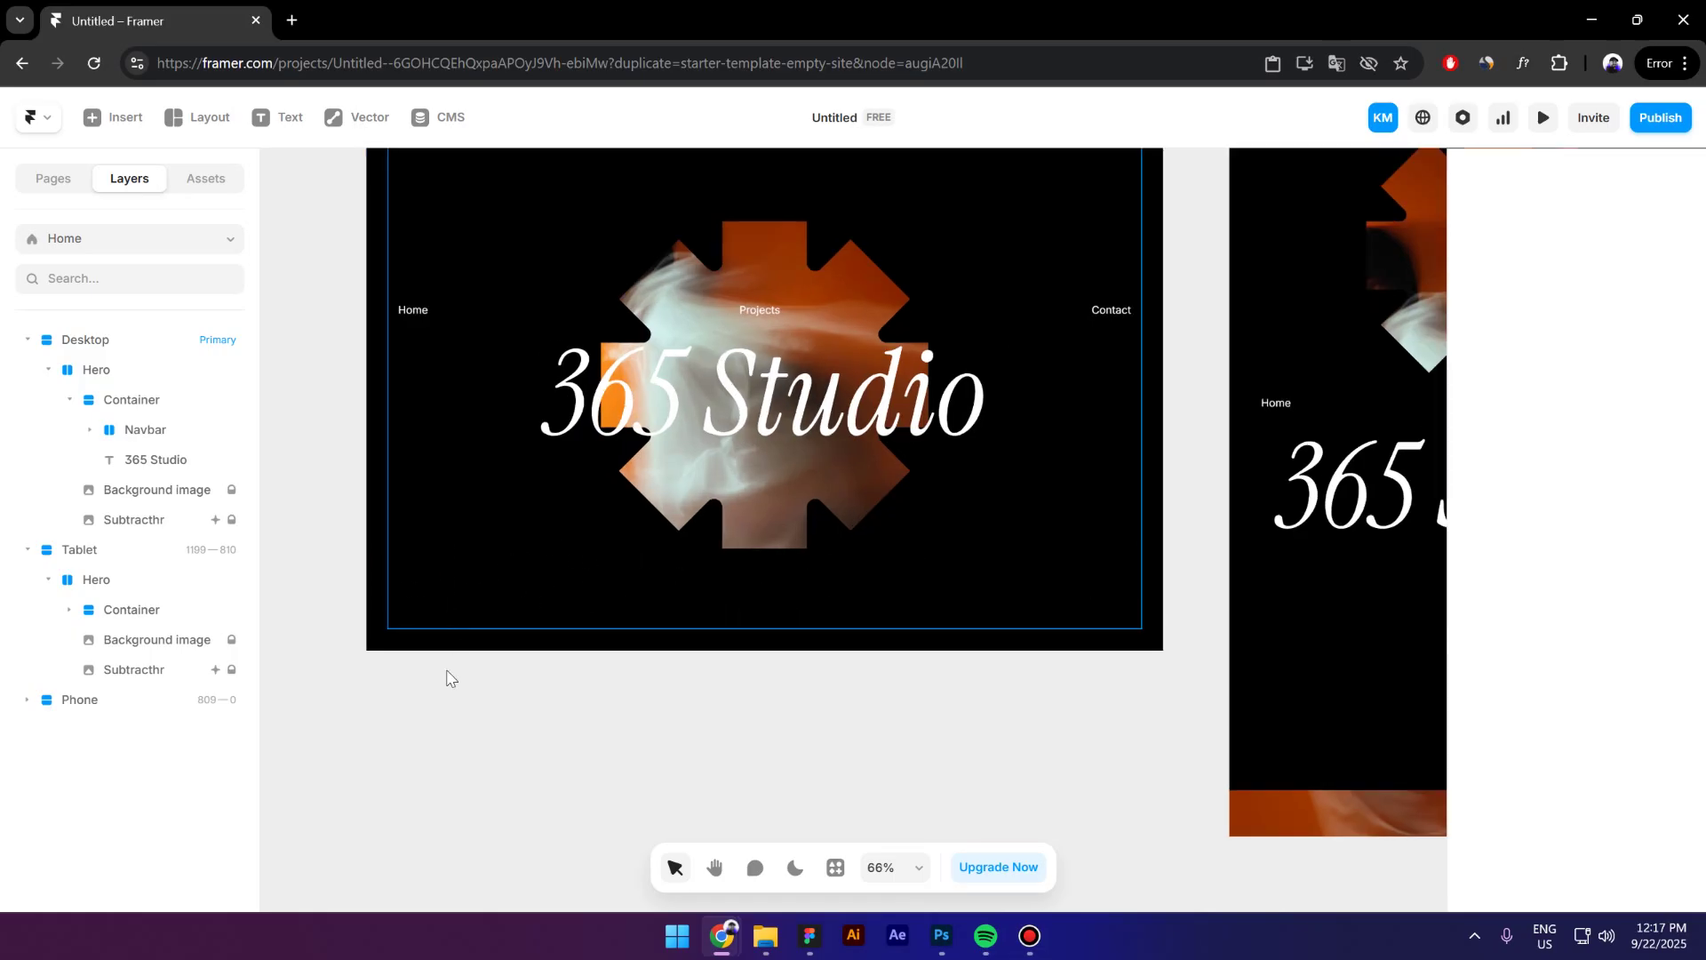
pyautogui.click(197, 117)
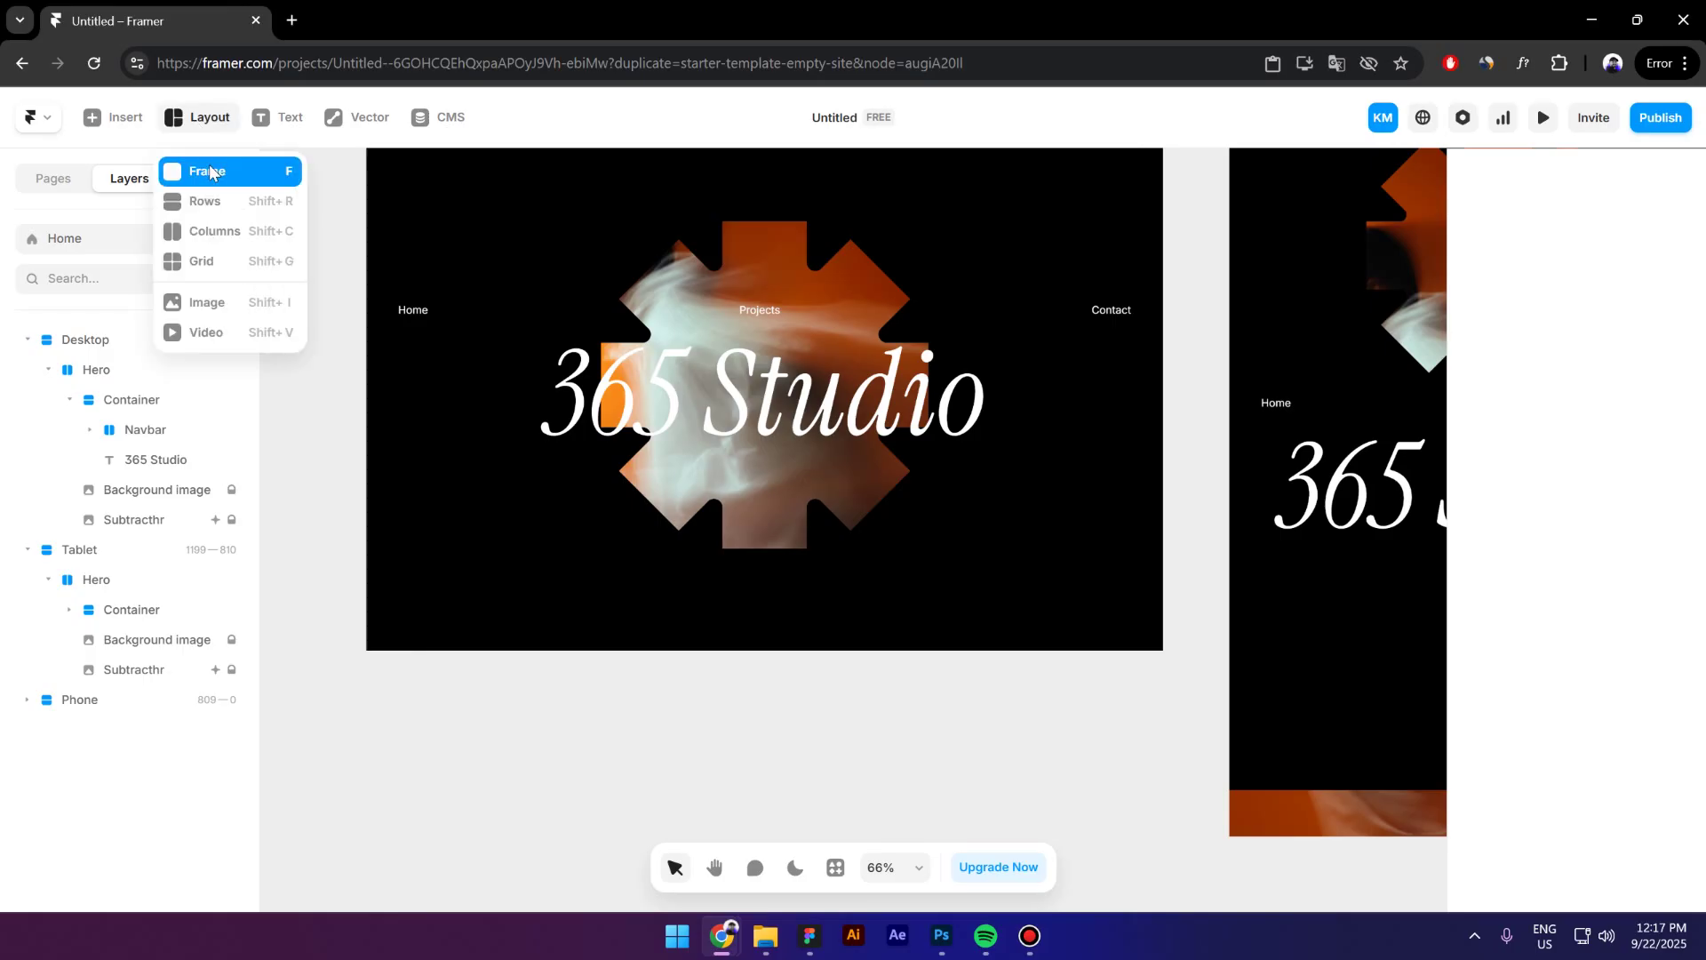
pyautogui.click(207, 170)
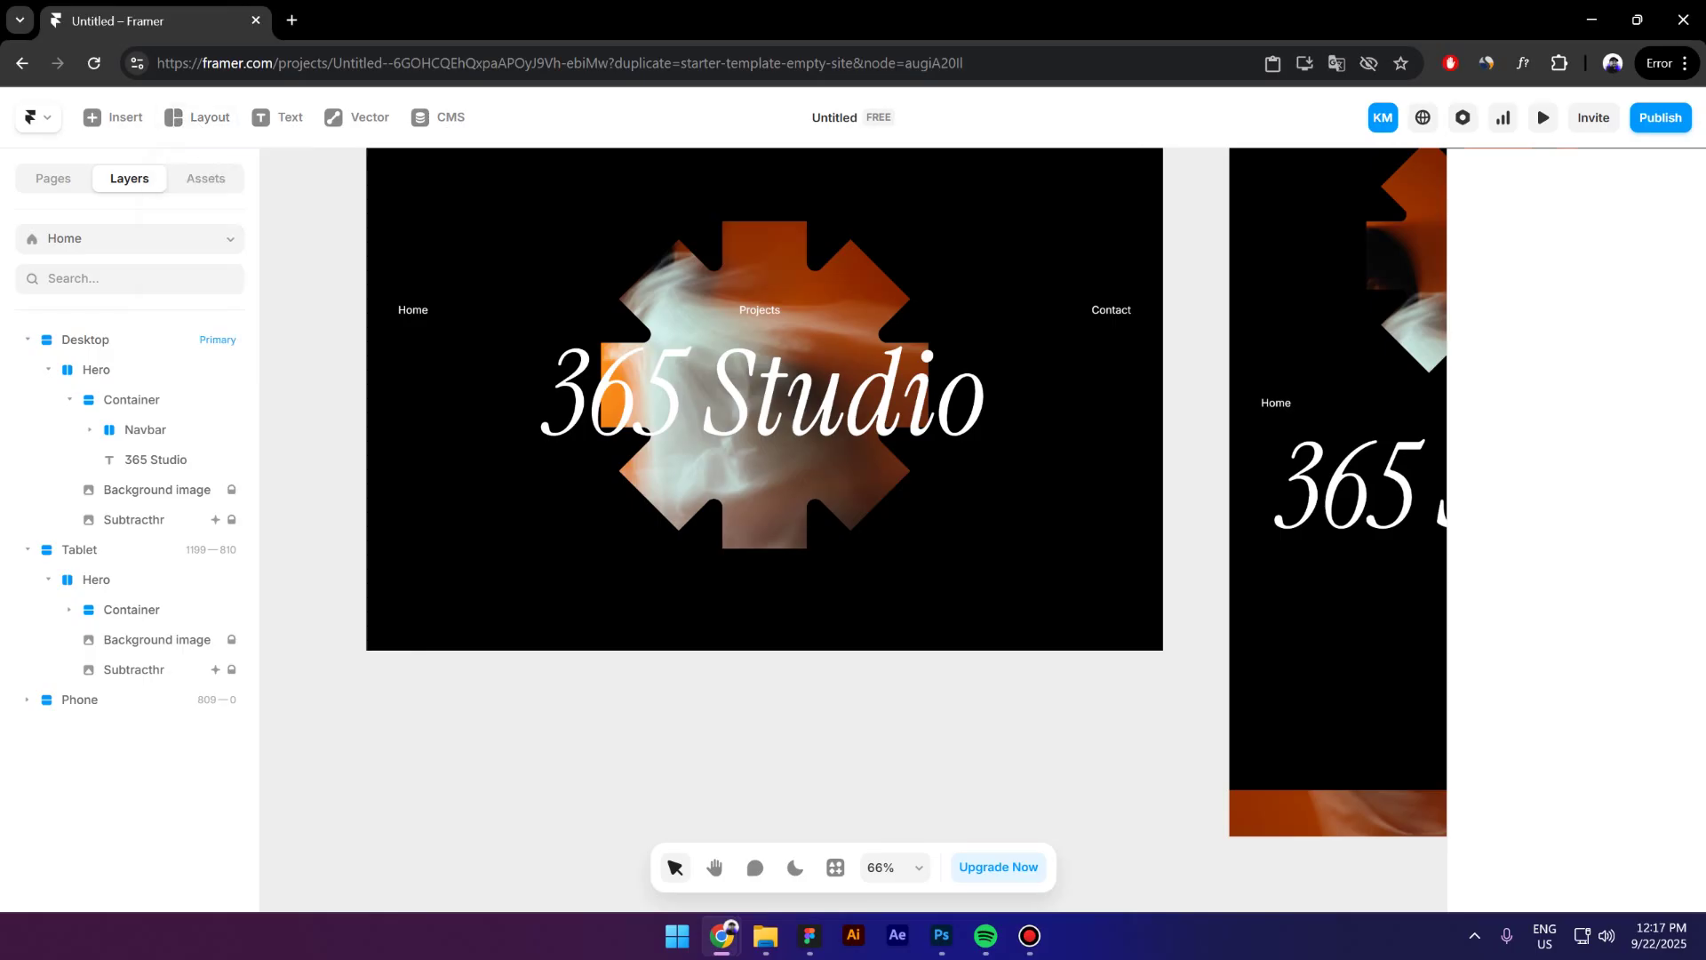
pyautogui.click(1036, 601)
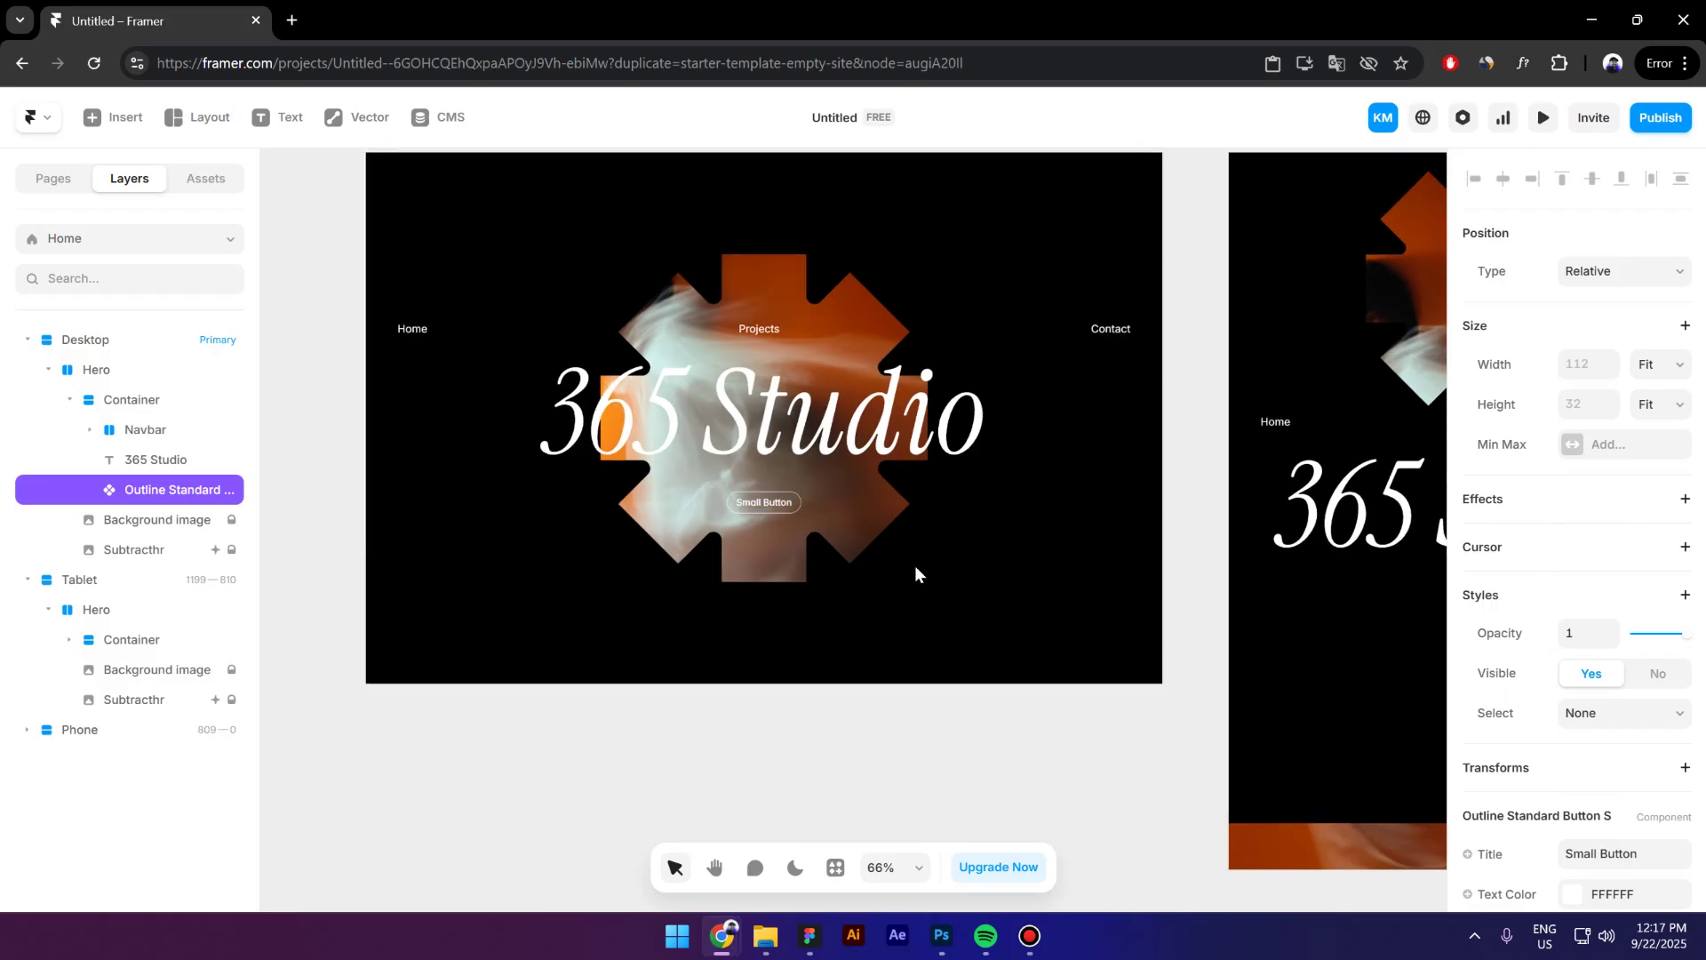
pyautogui.hscroll(-3, 584, 484)
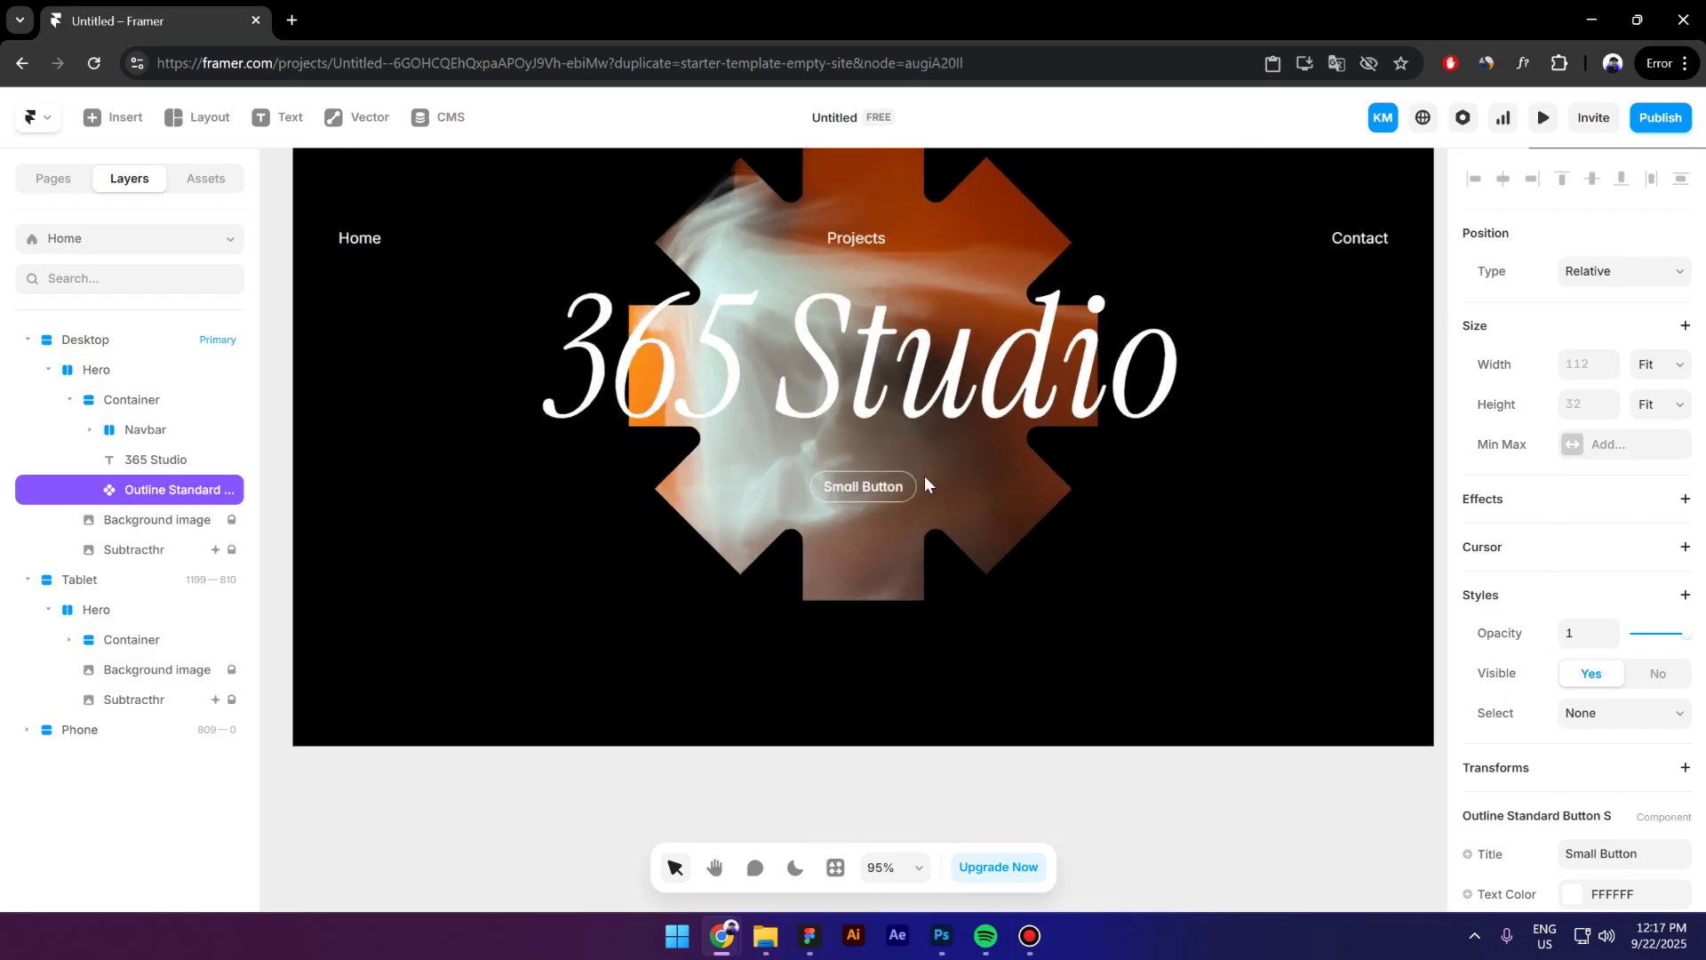
pyautogui.scroll(1, 770, 520)
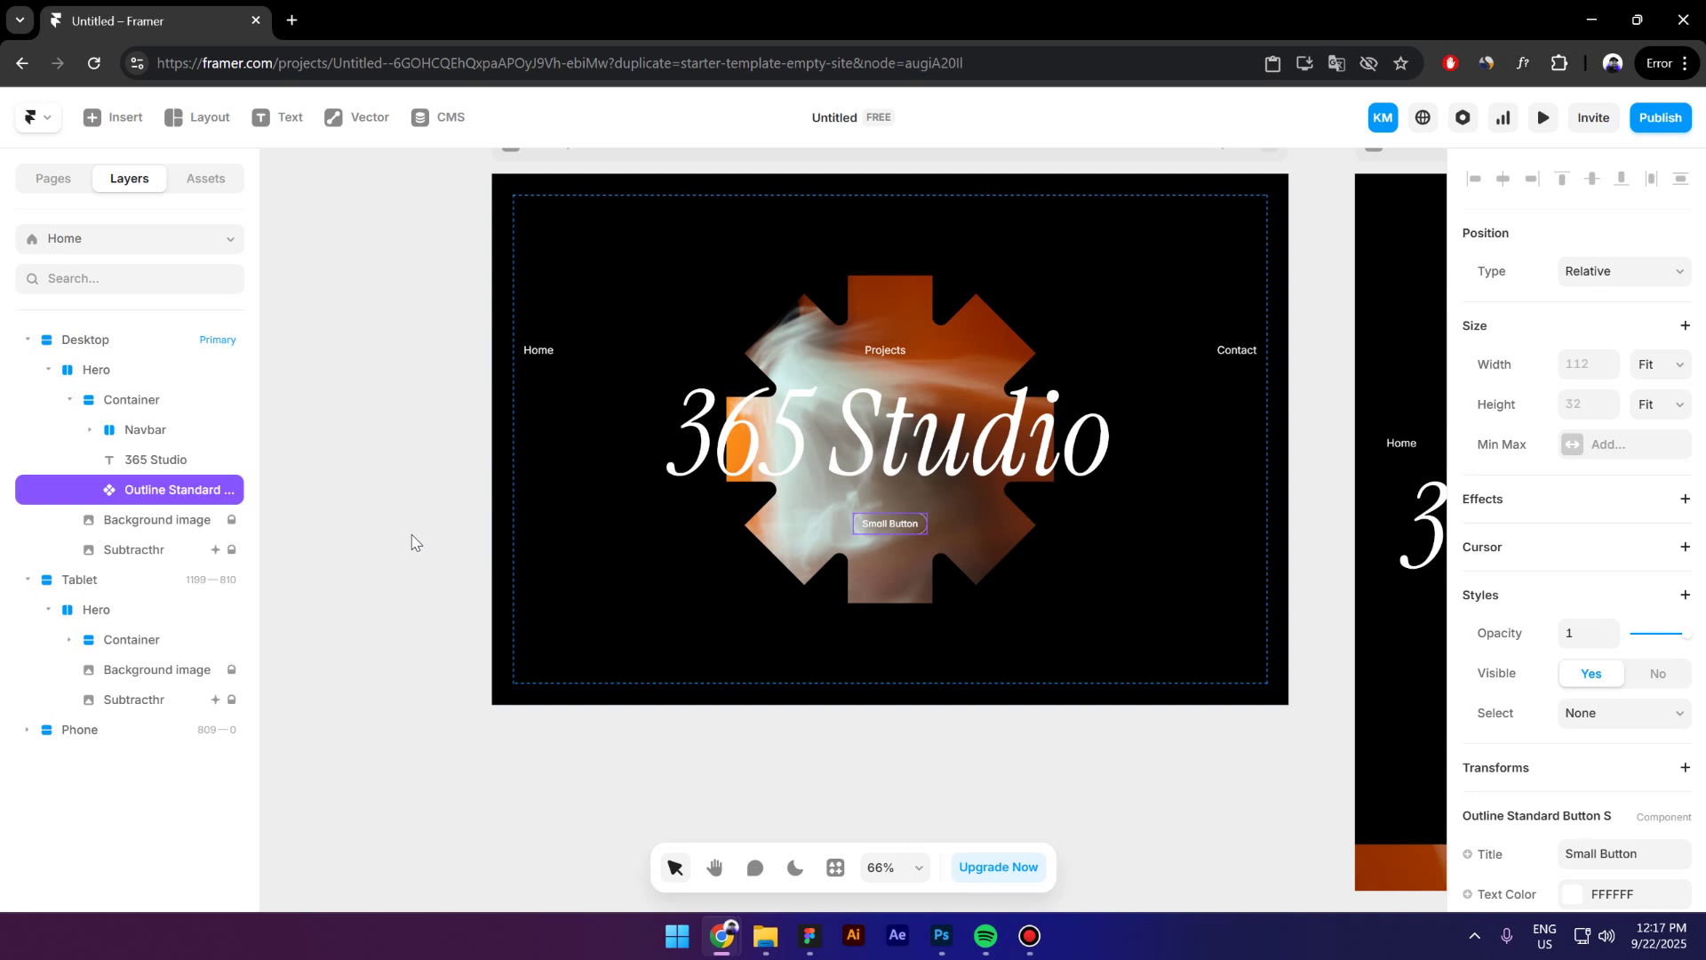
pyautogui.hotkey('ctrl', 'Return')
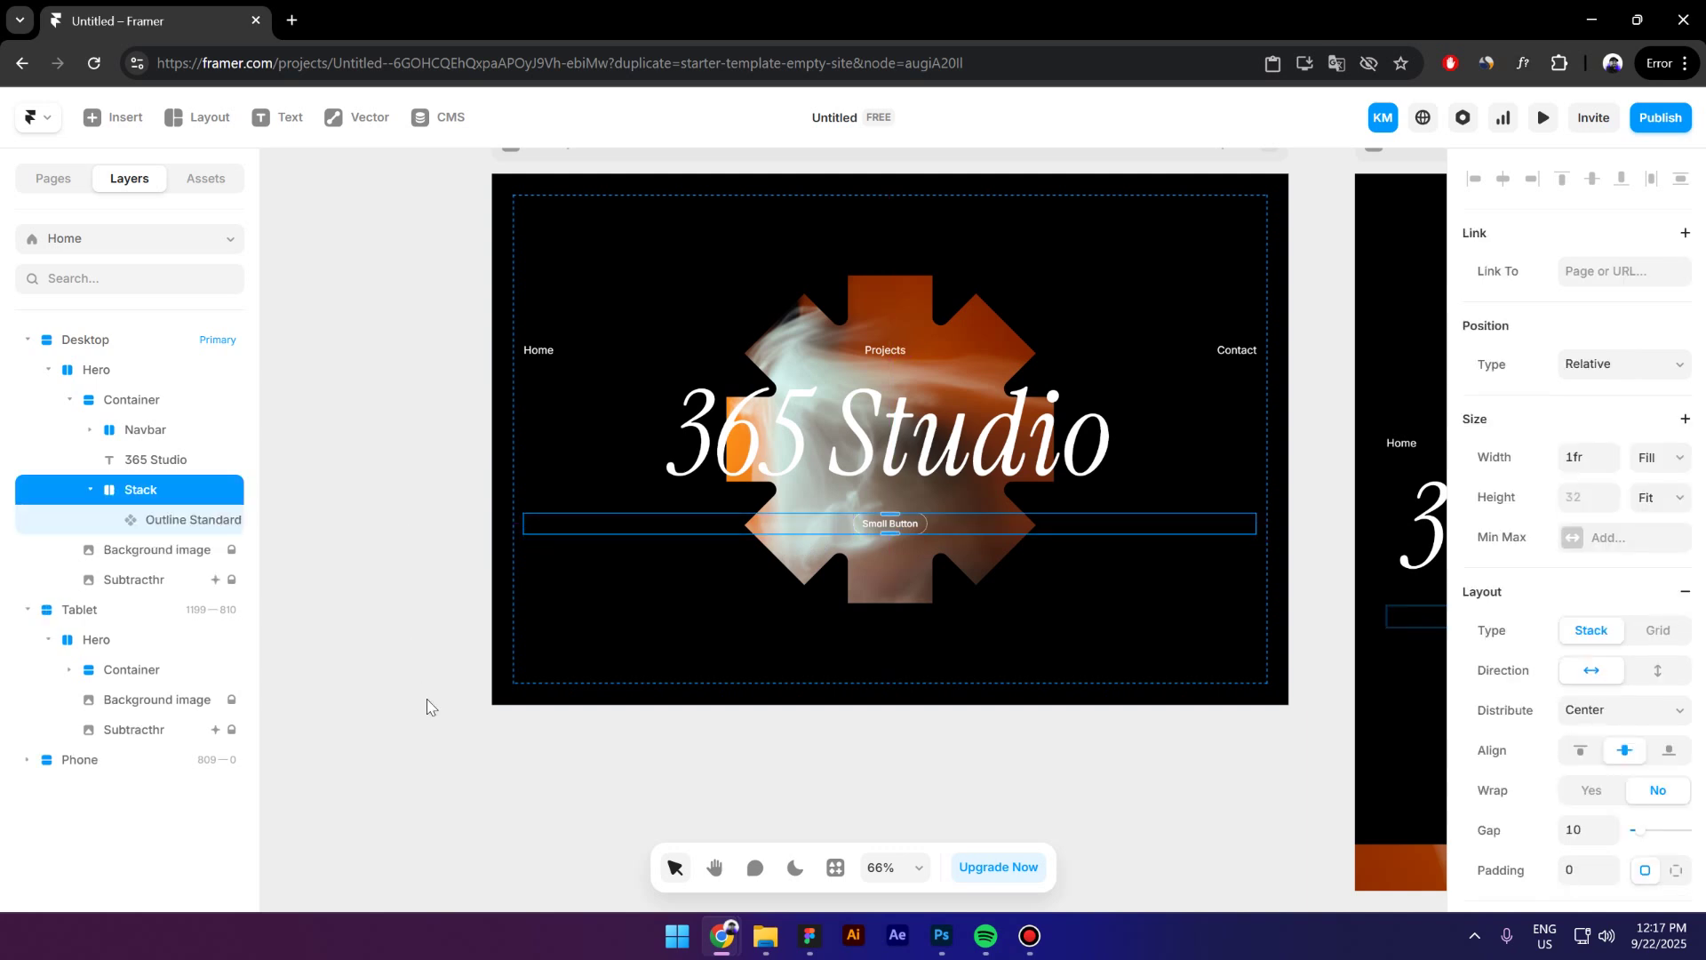
pyautogui.click(375, 673)
pyautogui.moveTo(210, 133)
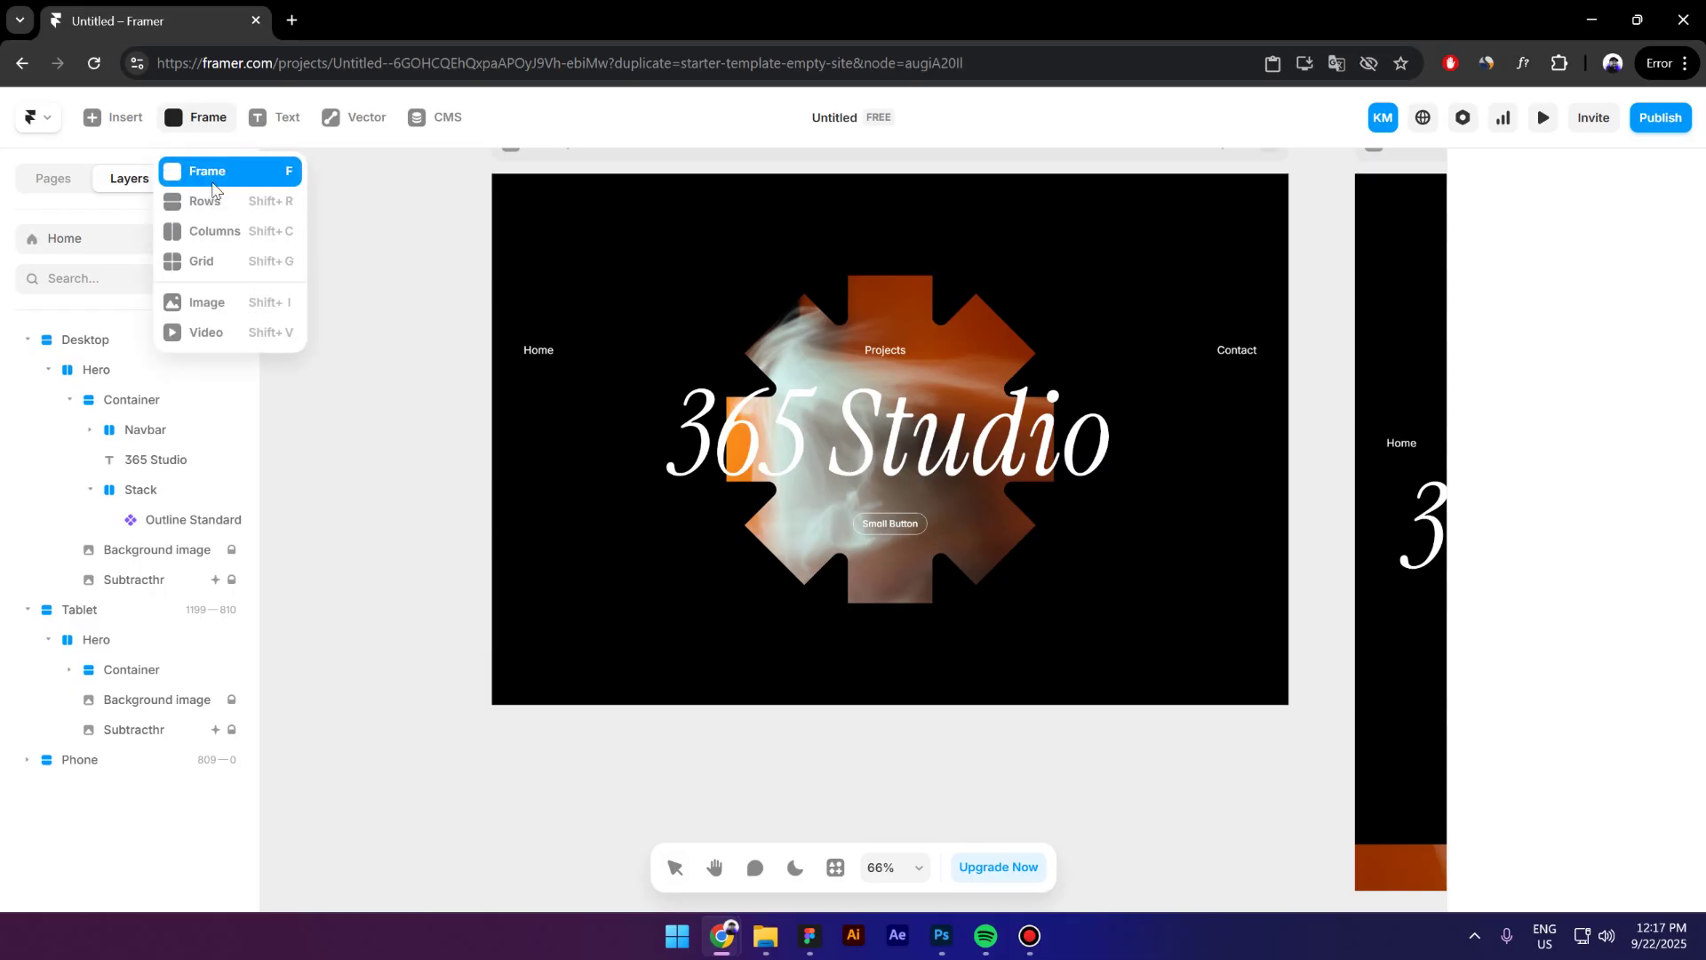
# Add a thin line frame before the Small Button with height 1 and Fill width.
pyautogui.click(813, 529)
pyautogui.press('f')
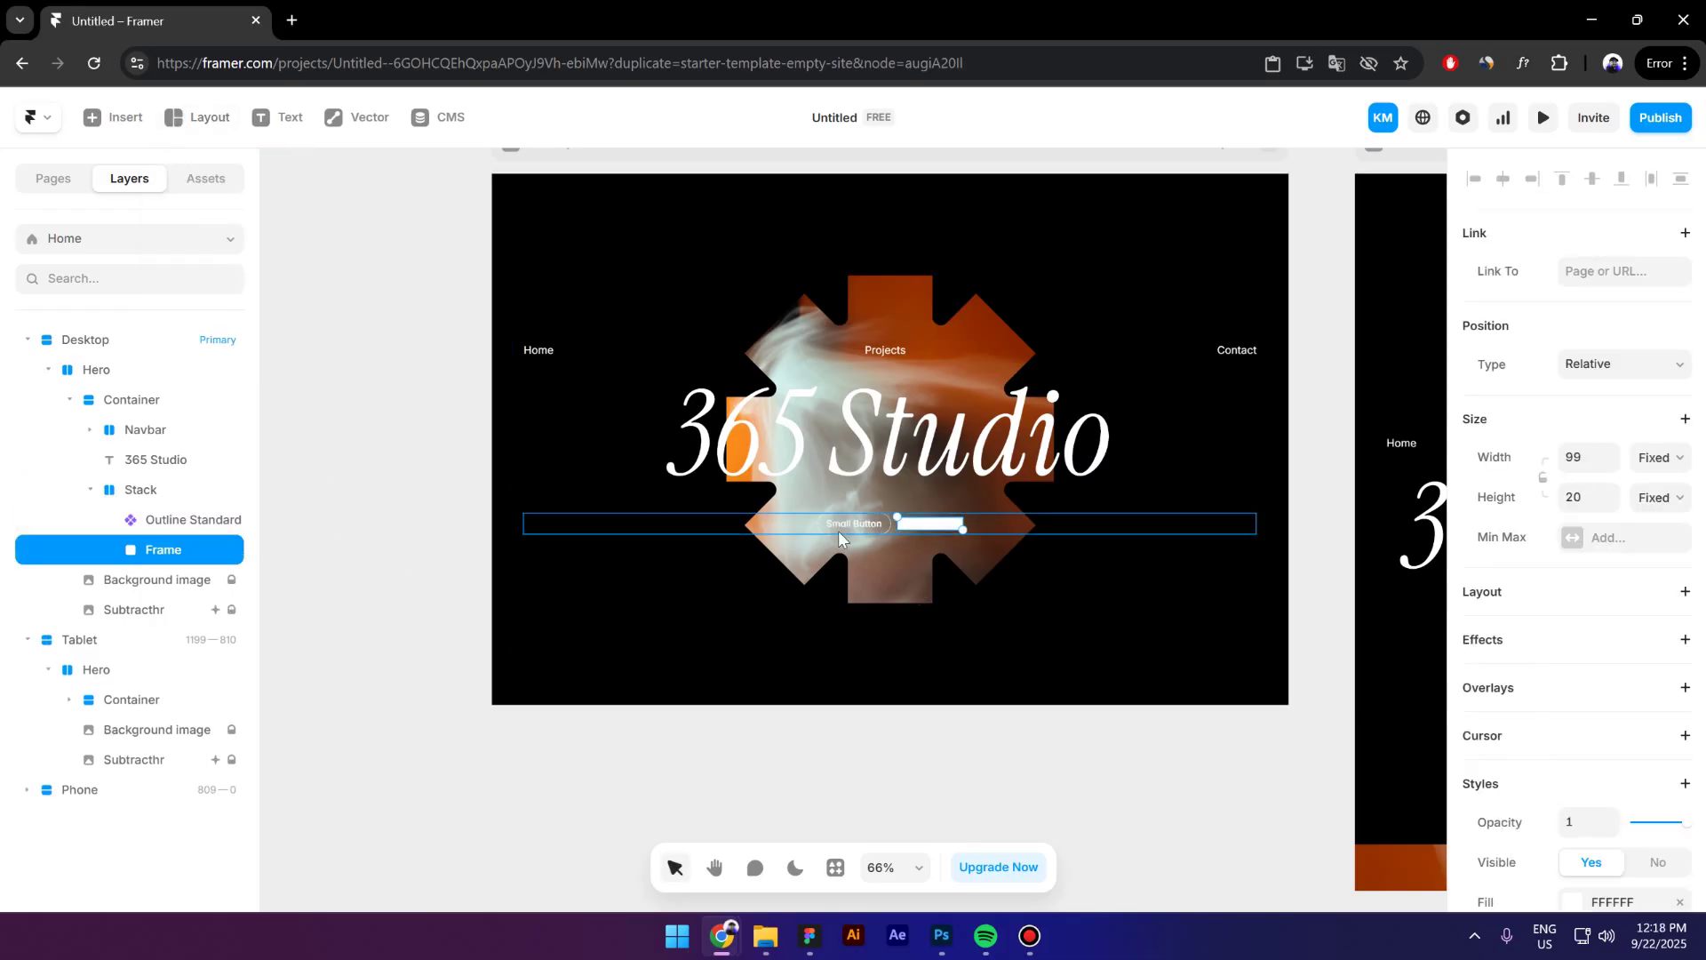
pyautogui.press('Left')
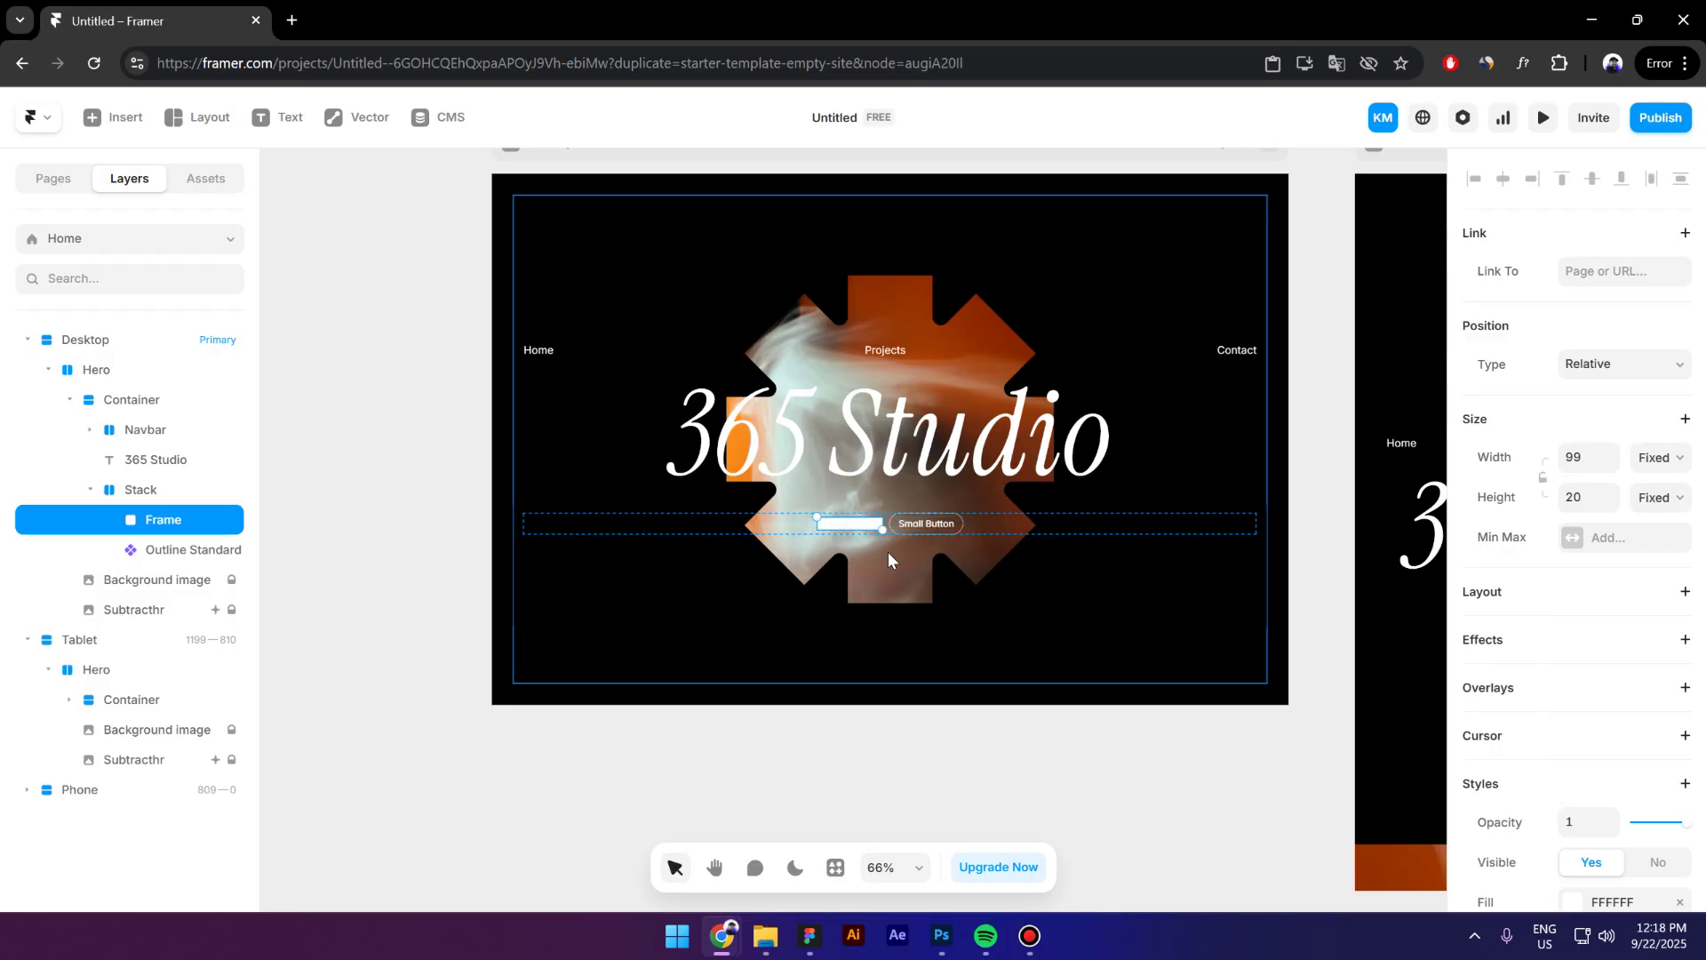
pyautogui.scroll(5, 885, 568)
pyautogui.scroll(2, 834, 519)
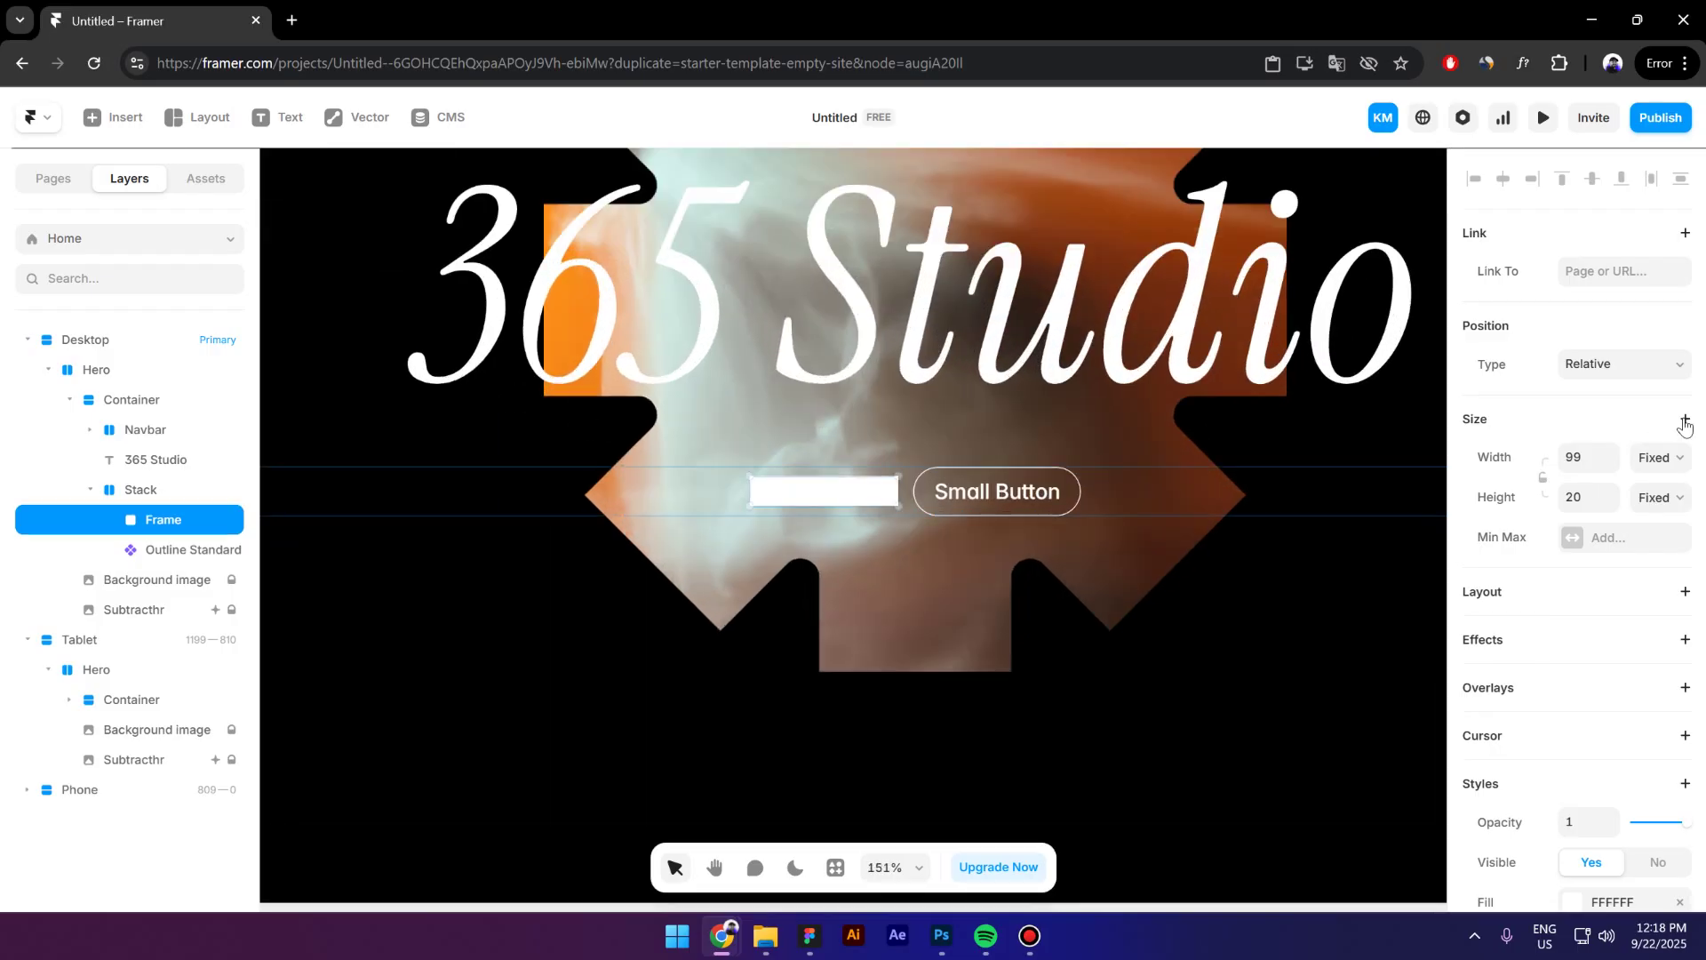
pyautogui.click(1590, 500)
pyautogui.write('1')
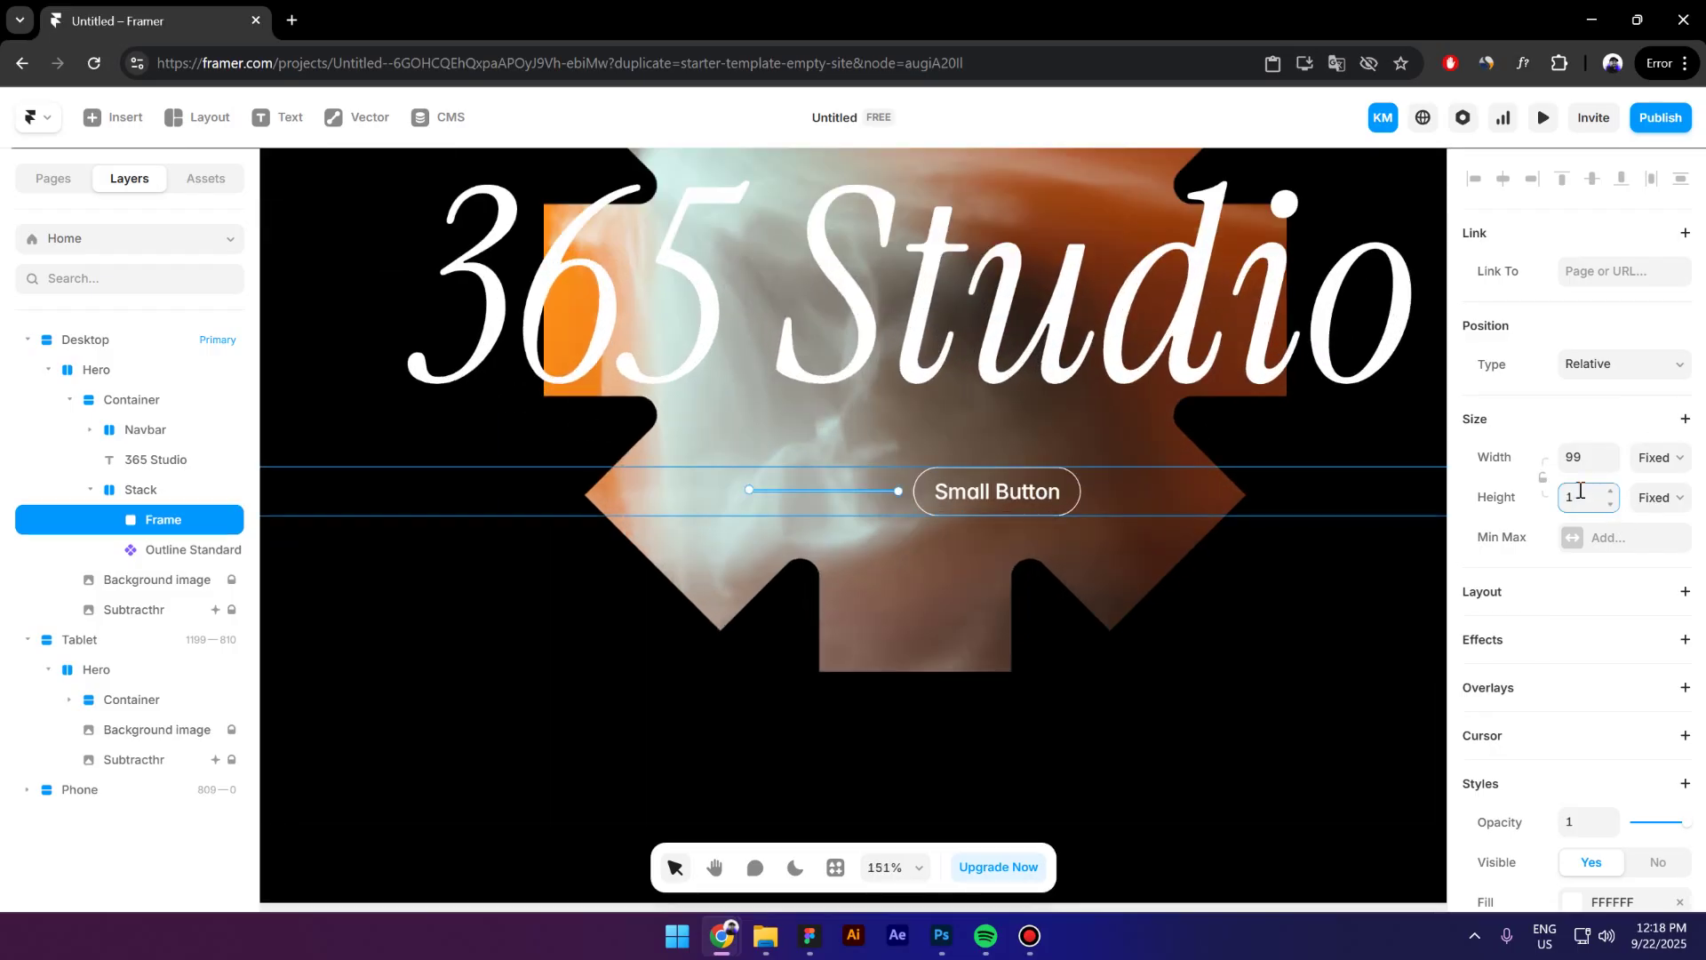
pyautogui.click(1659, 459)
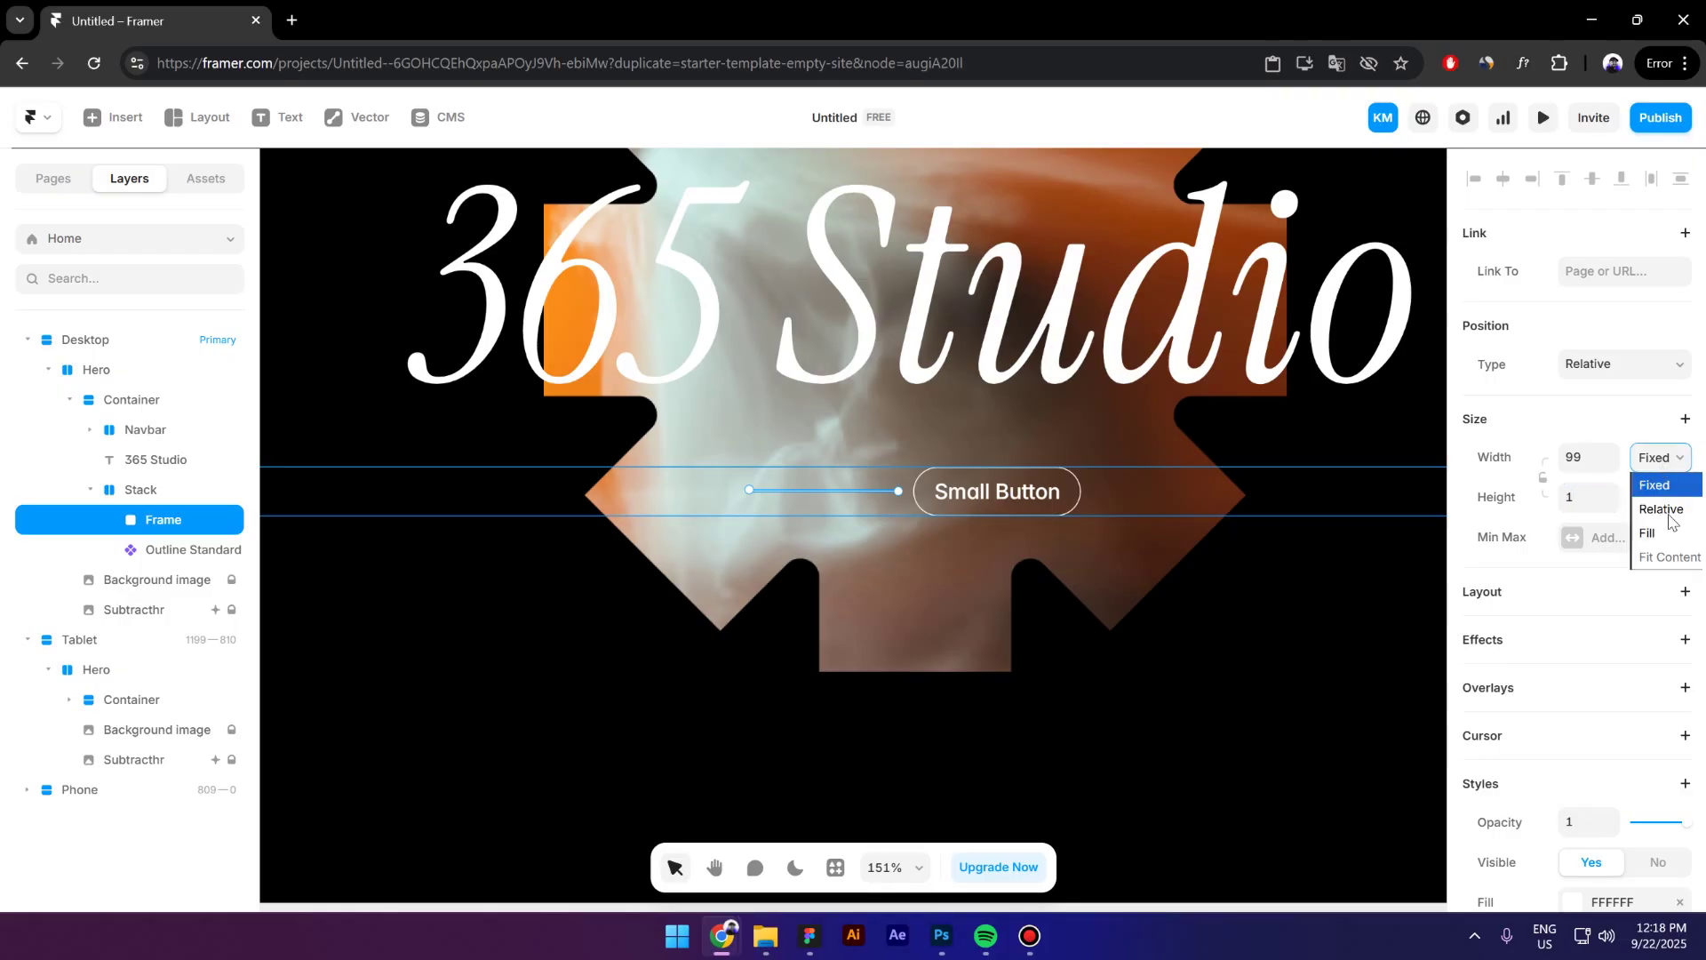
pyautogui.click(1667, 534)
pyautogui.scroll(-10, 944, 521)
pyautogui.scroll(8, 943, 521)
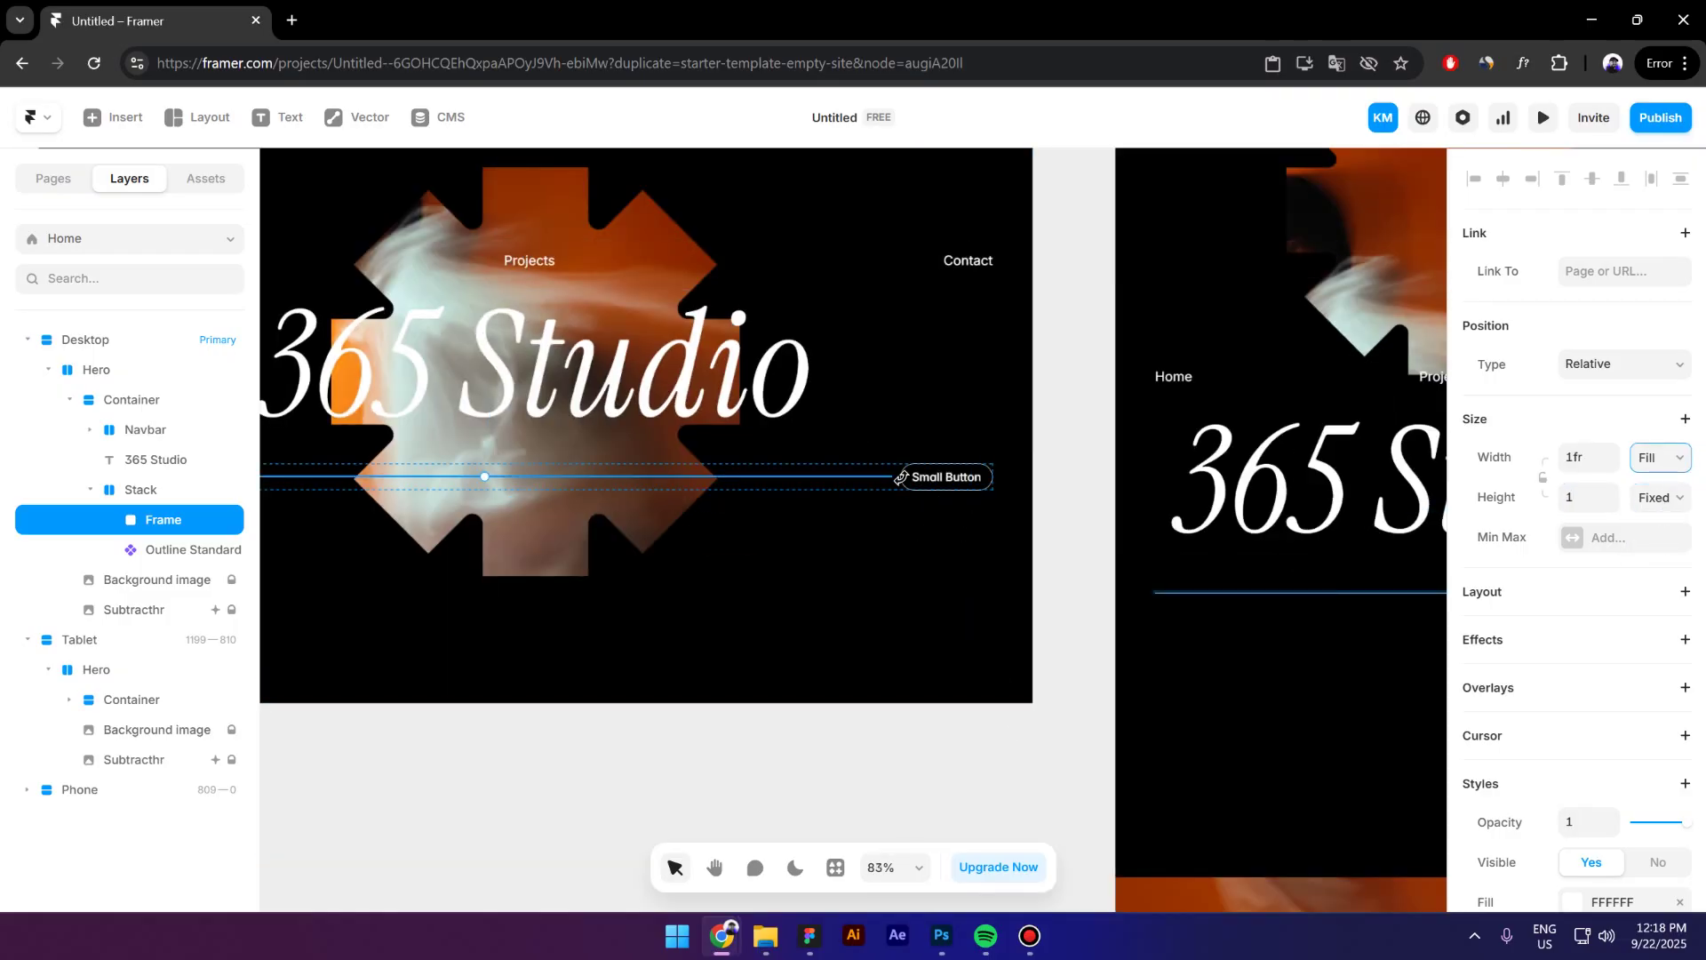
pyautogui.press('Escape')
pyautogui.scroll(4, 892, 480)
# Rename the stack to 'Bottom content' and set its gap to 16.
pyautogui.click(891, 477)
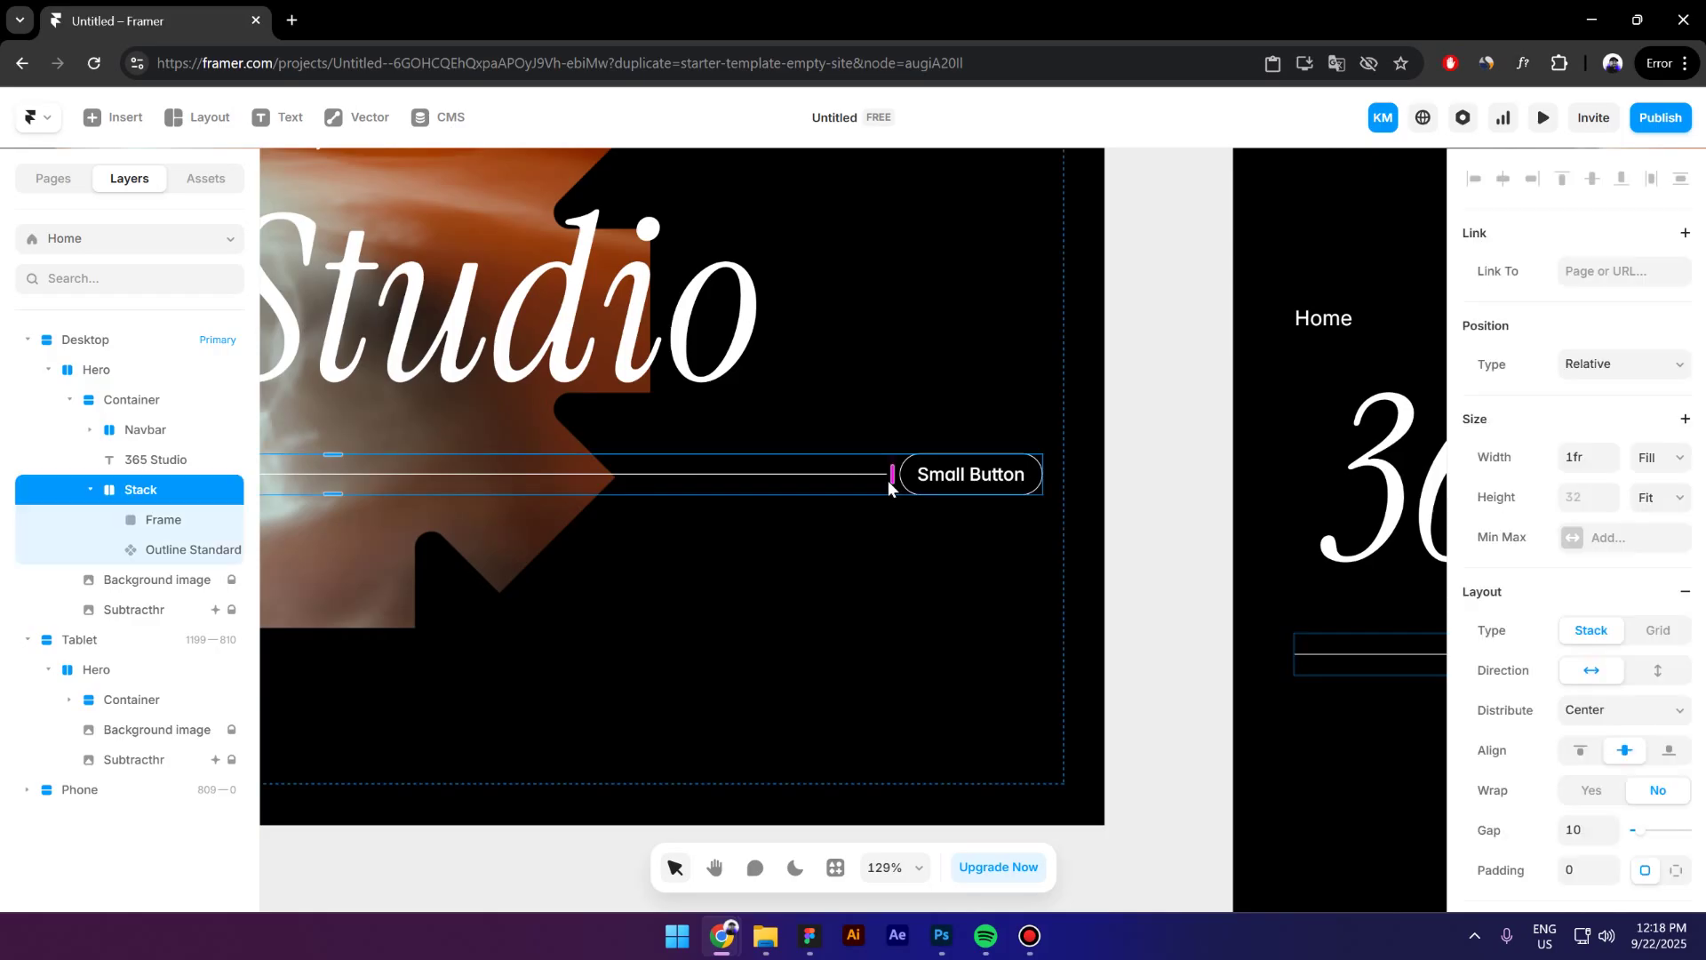
pyautogui.doubleClick(135, 489)
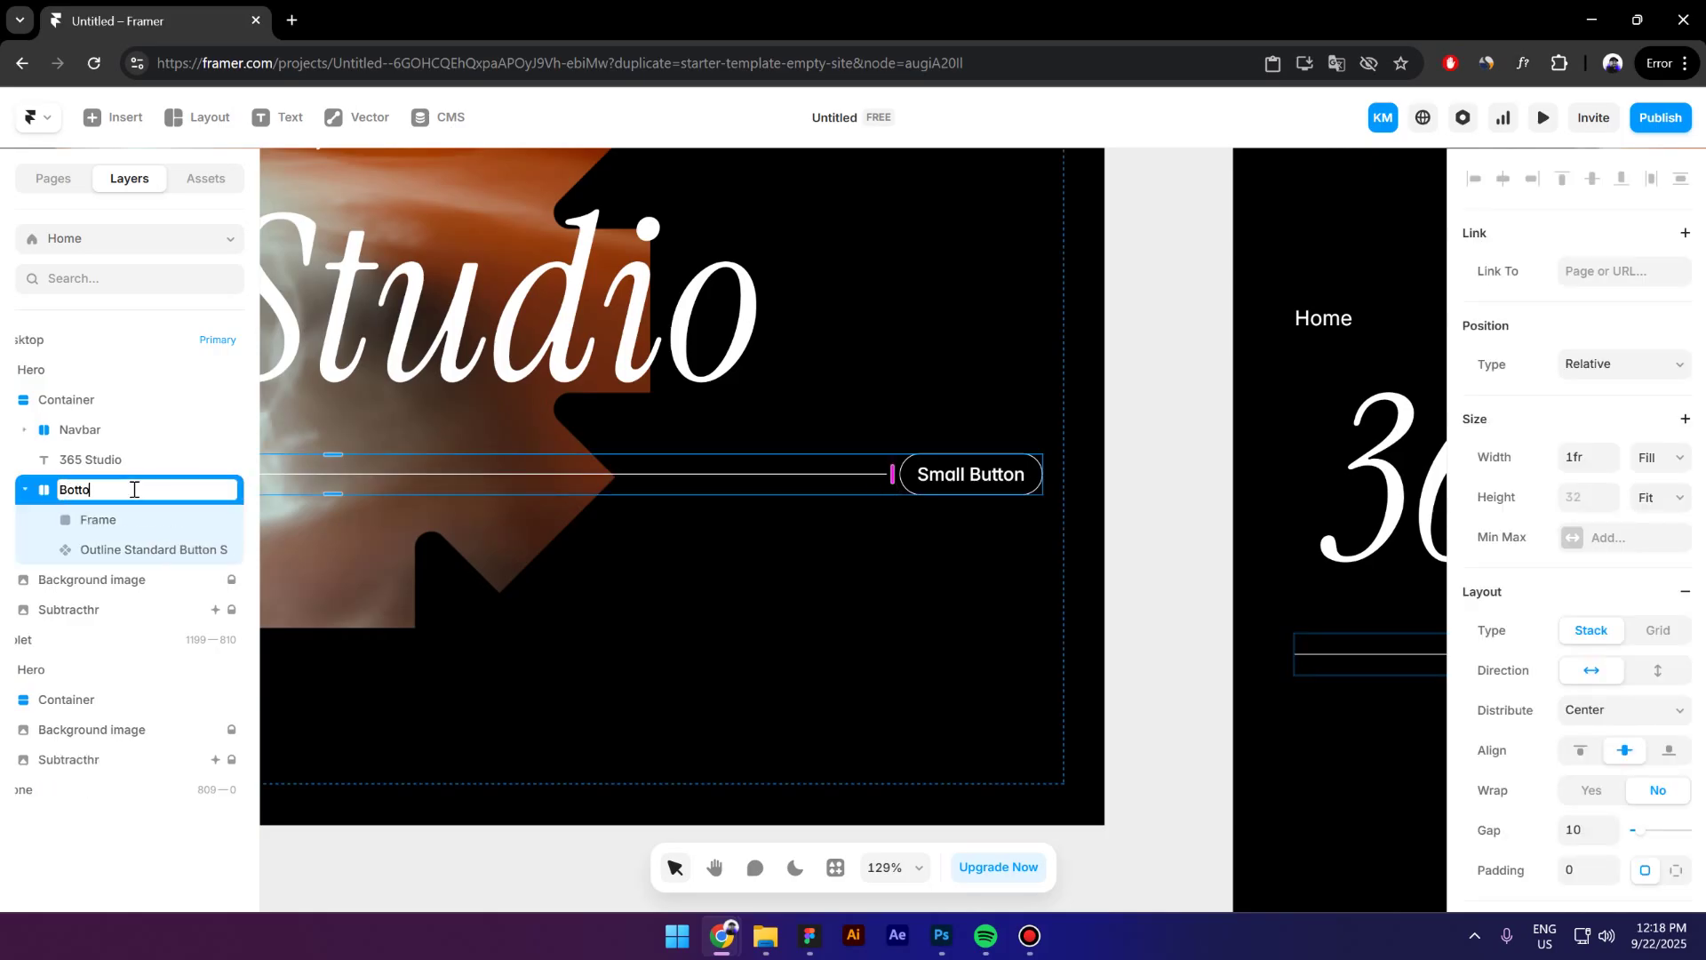
pyautogui.write('Bottom content')
pyautogui.press('Return')
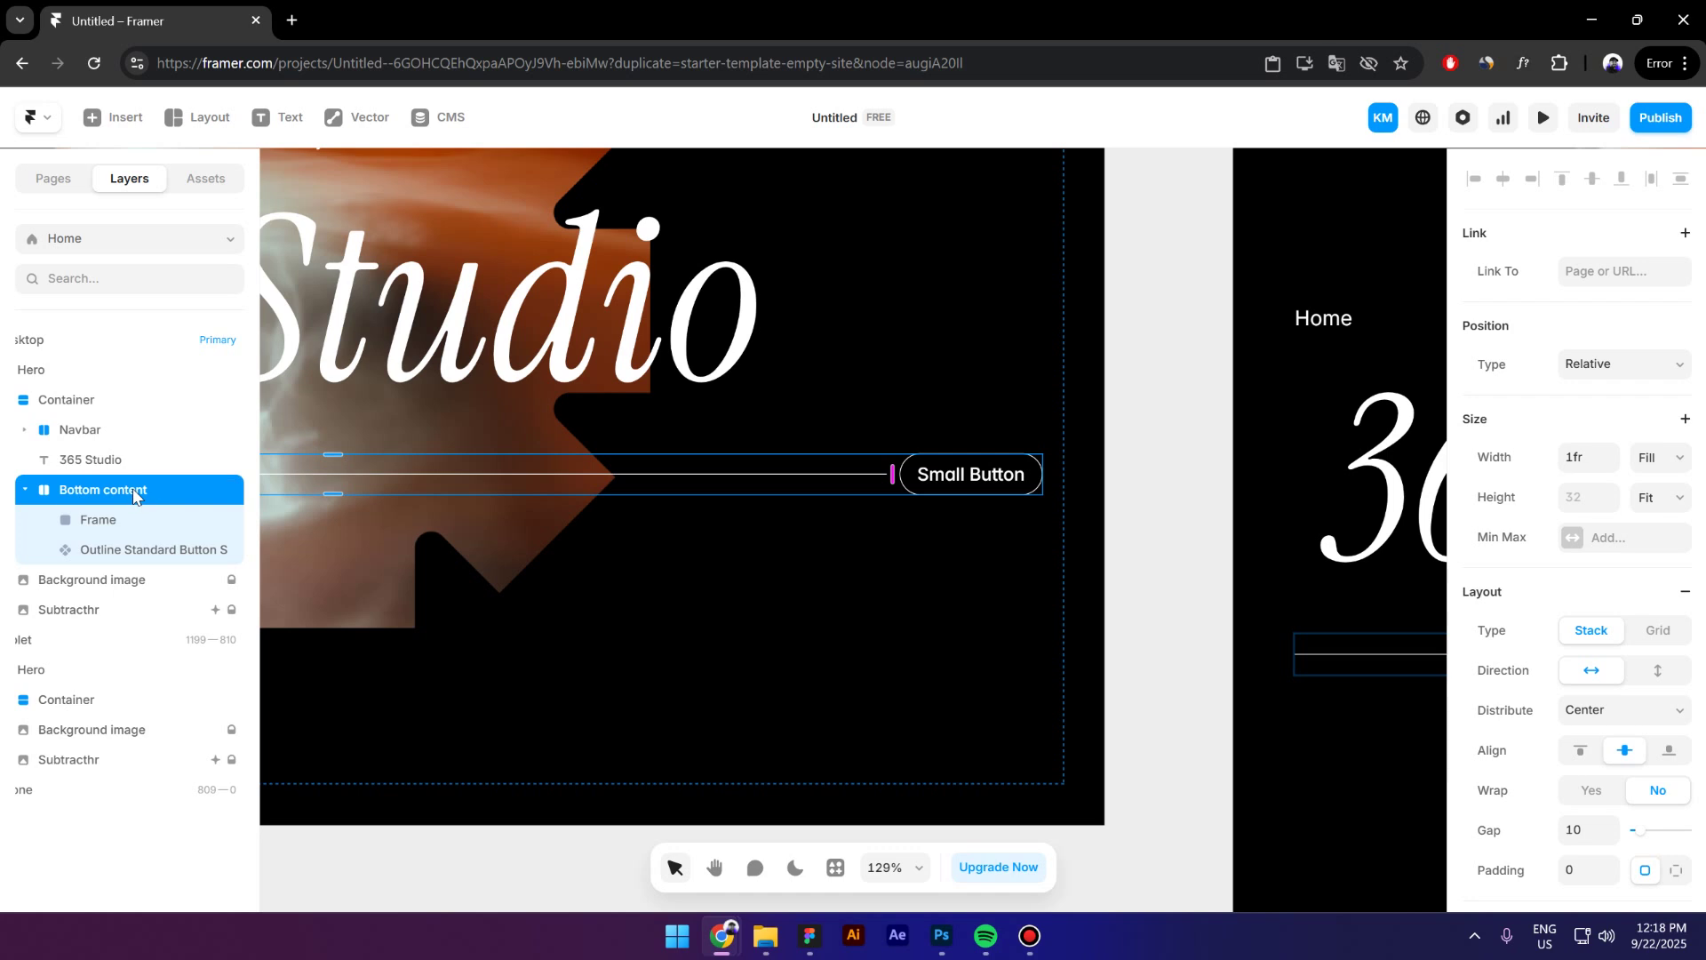
pyautogui.scroll(-1, 1645, 716)
pyautogui.click(1573, 727)
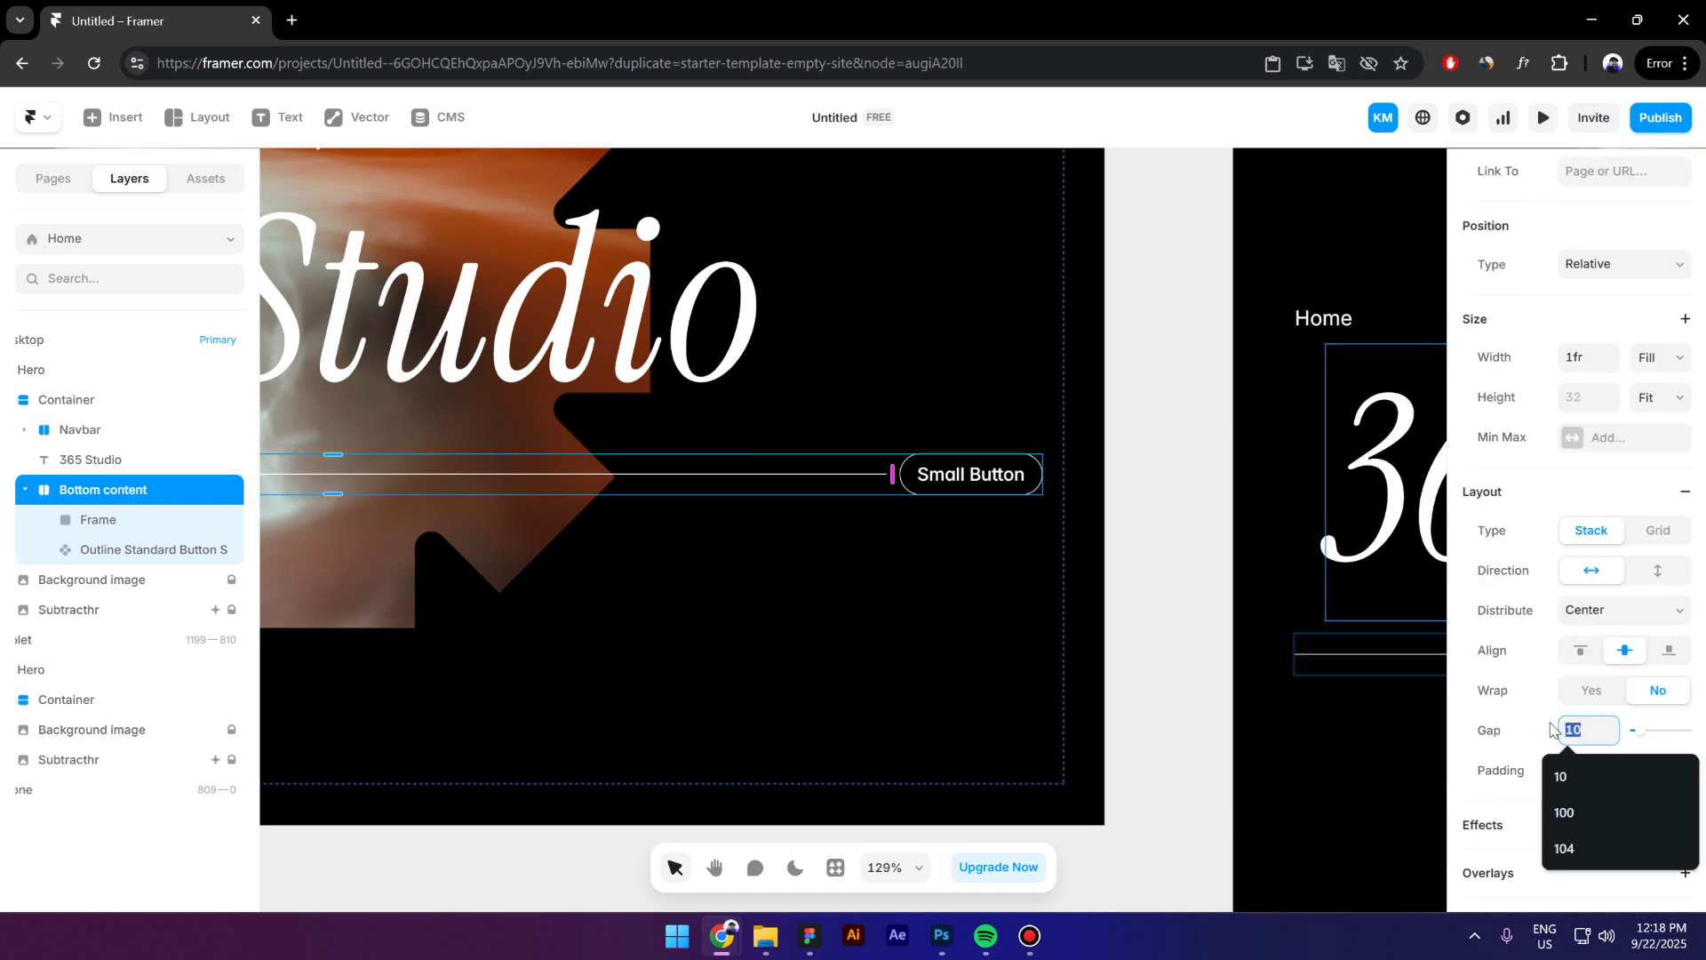
pyautogui.write('16')
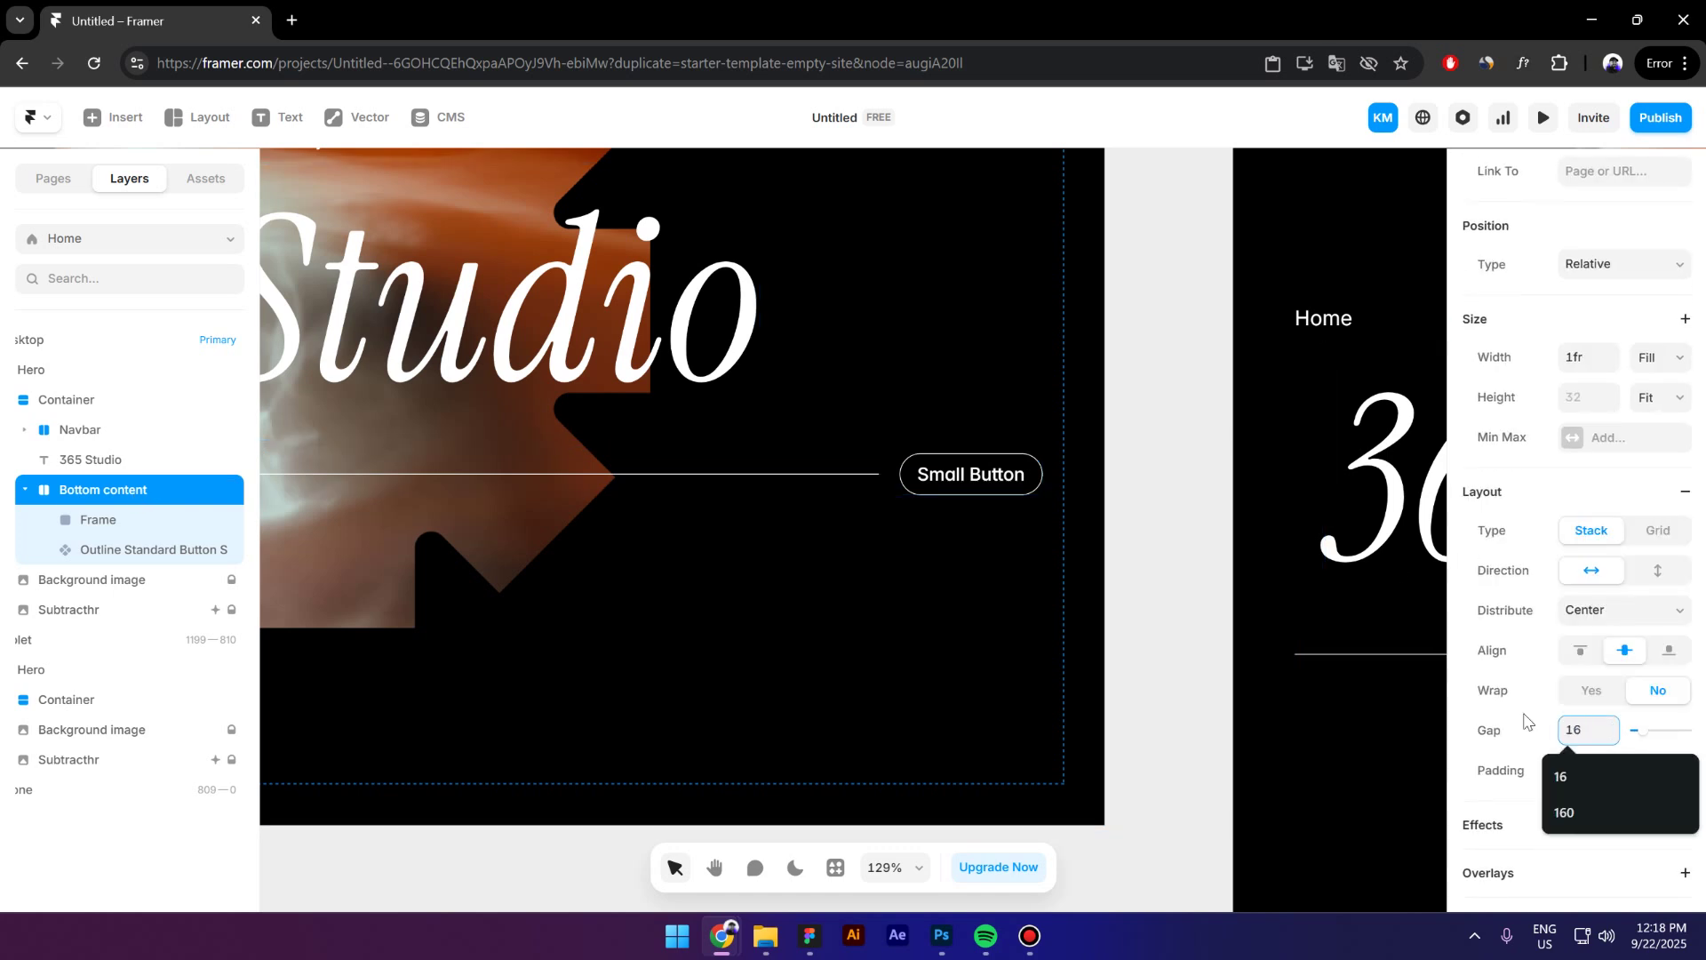
pyautogui.click(1132, 562)
pyautogui.scroll(-5, 1070, 478)
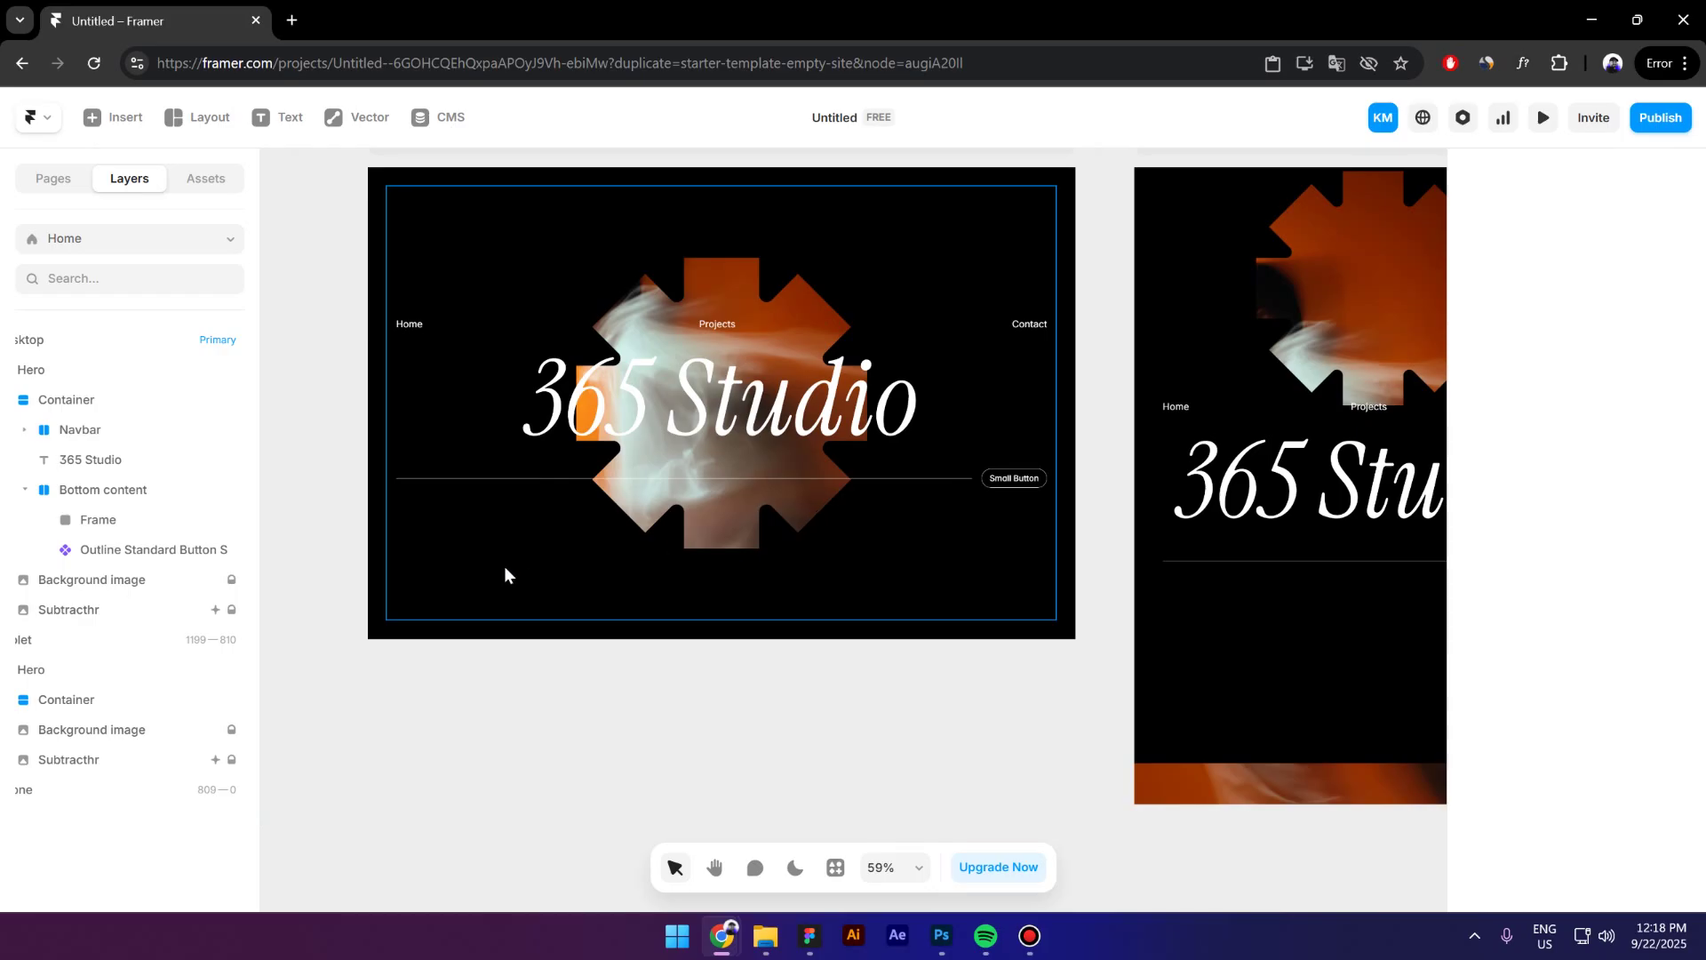
pyautogui.scroll(2, 434, 551)
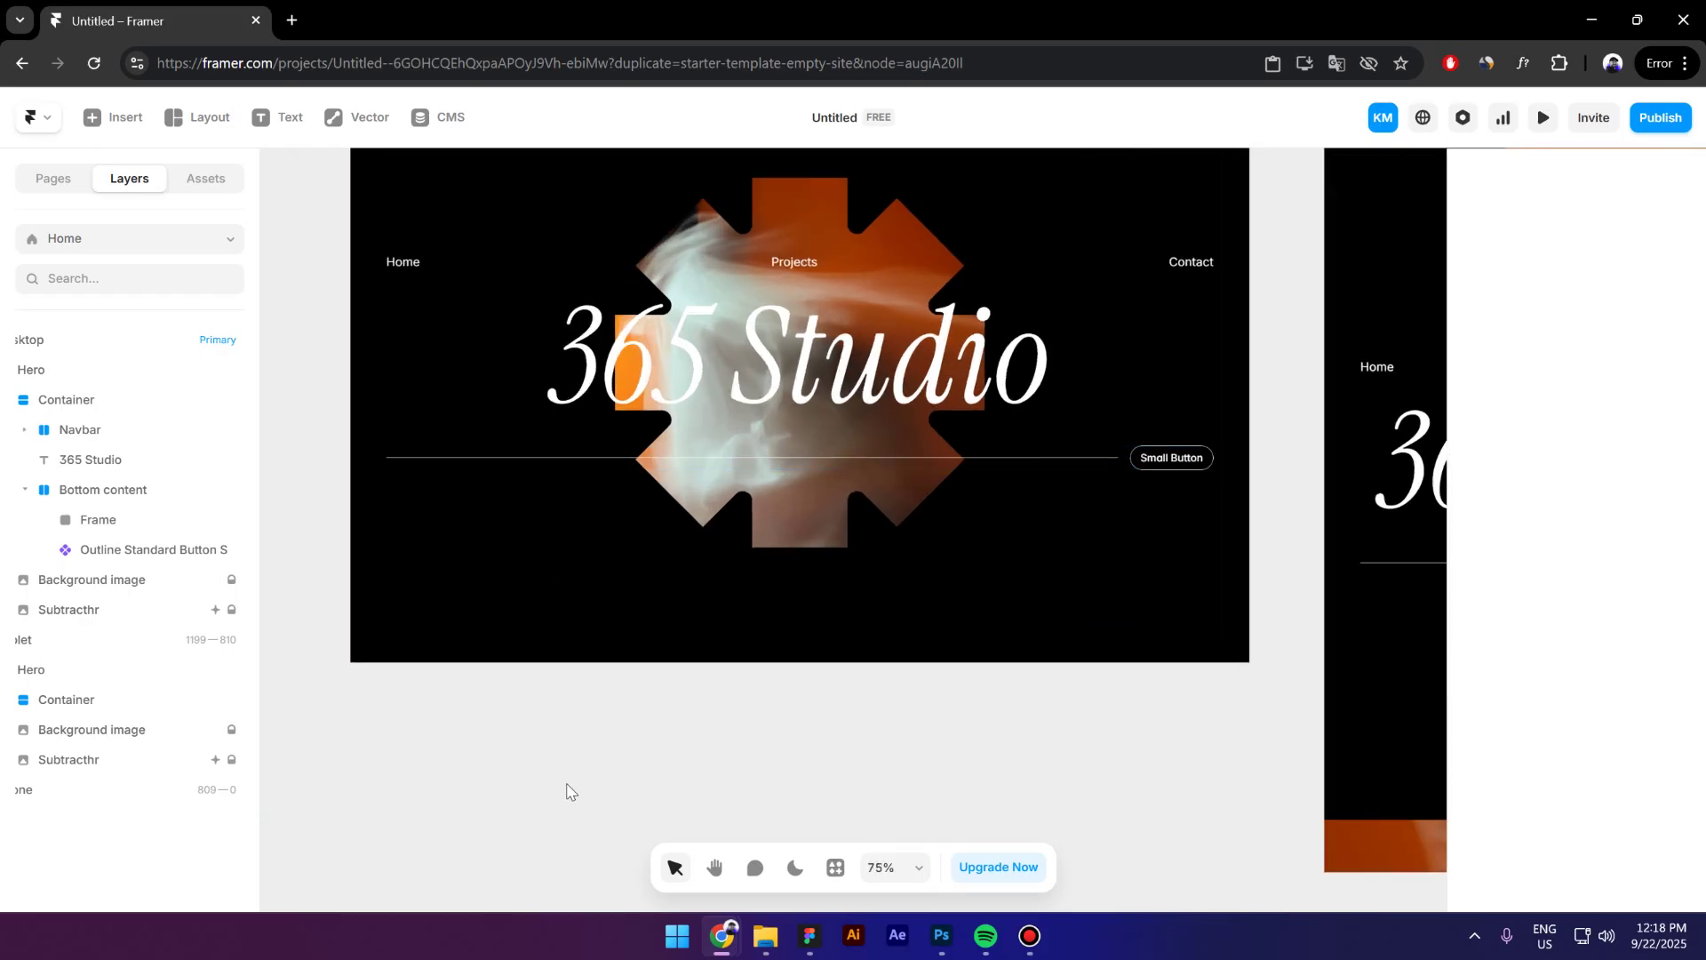
pyautogui.click(197, 116)
pyautogui.click(205, 168)
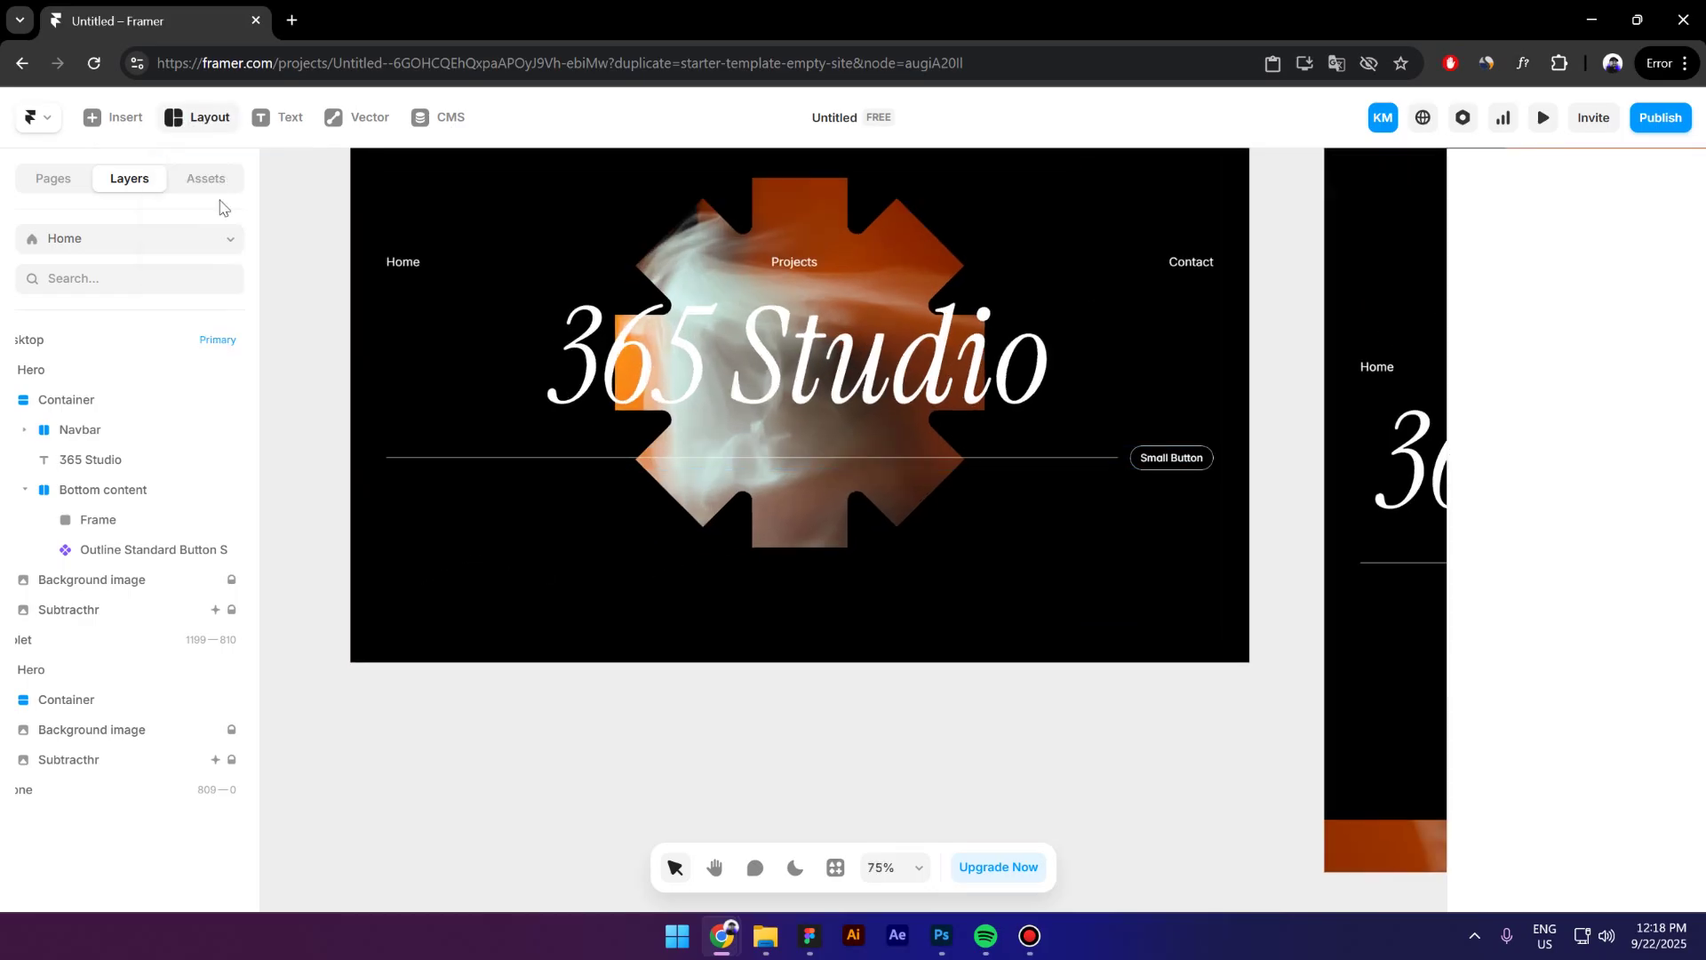
# Draw a 48×48 circle frame with radius 99, no fill and a white solid border.
pyautogui.moveTo(398, 708); pyautogui.dragTo(435, 751)
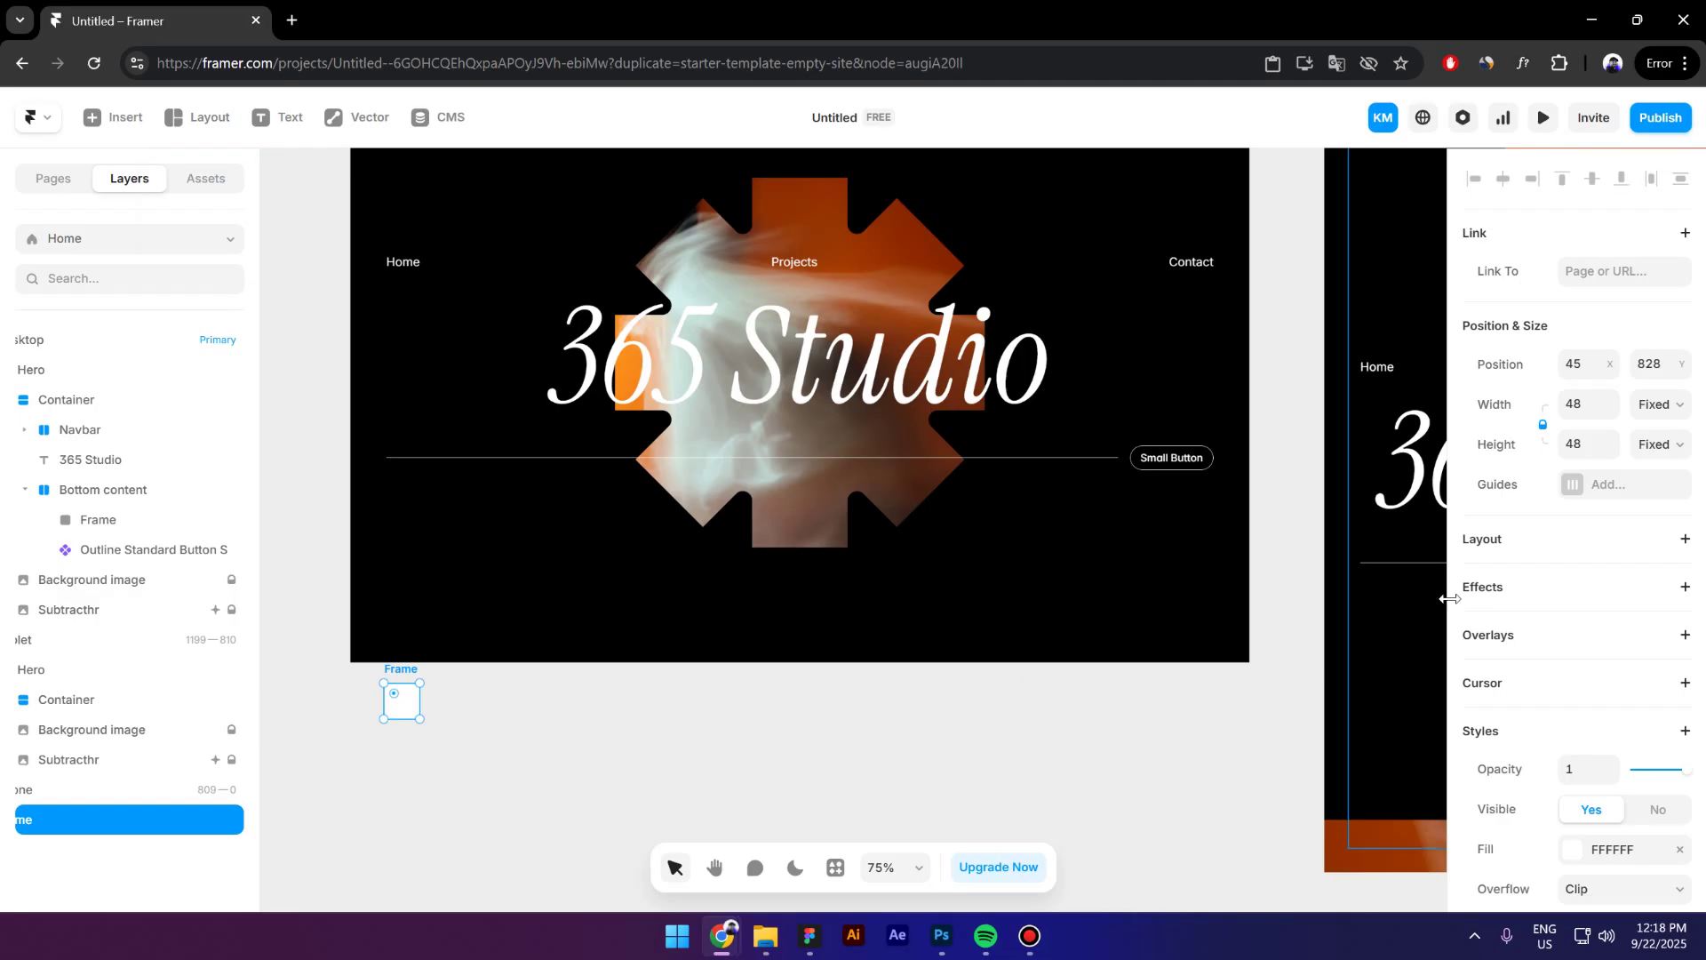
pyautogui.click(1586, 405)
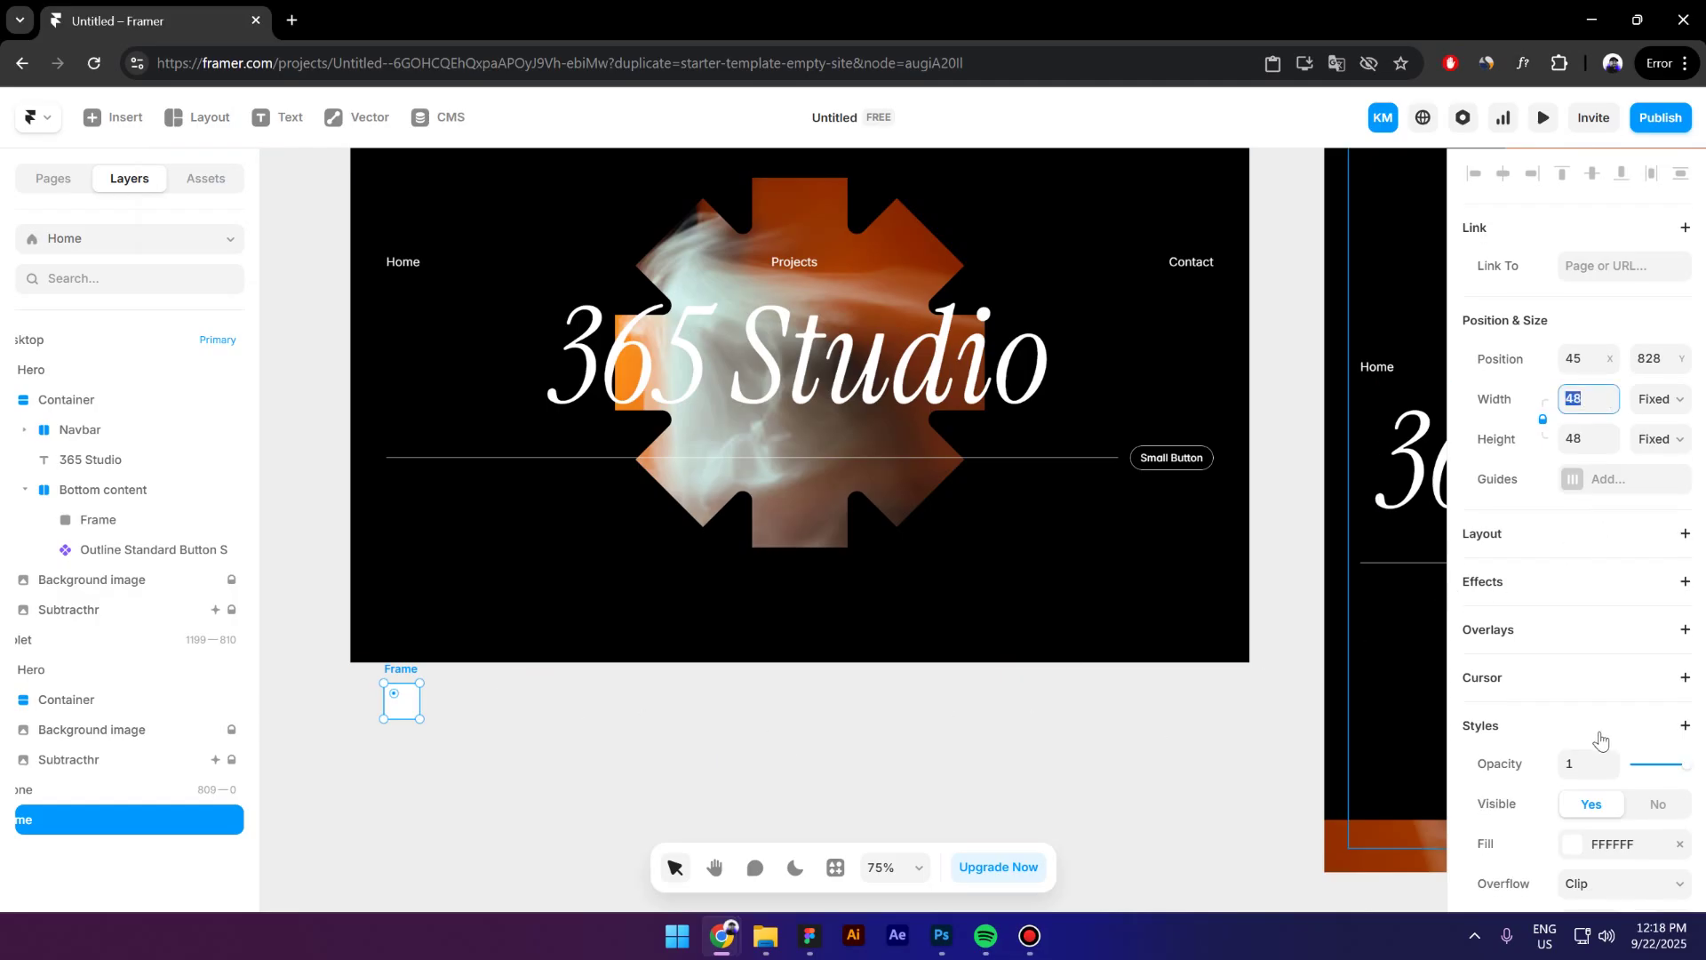
pyautogui.scroll(-3, 1596, 743)
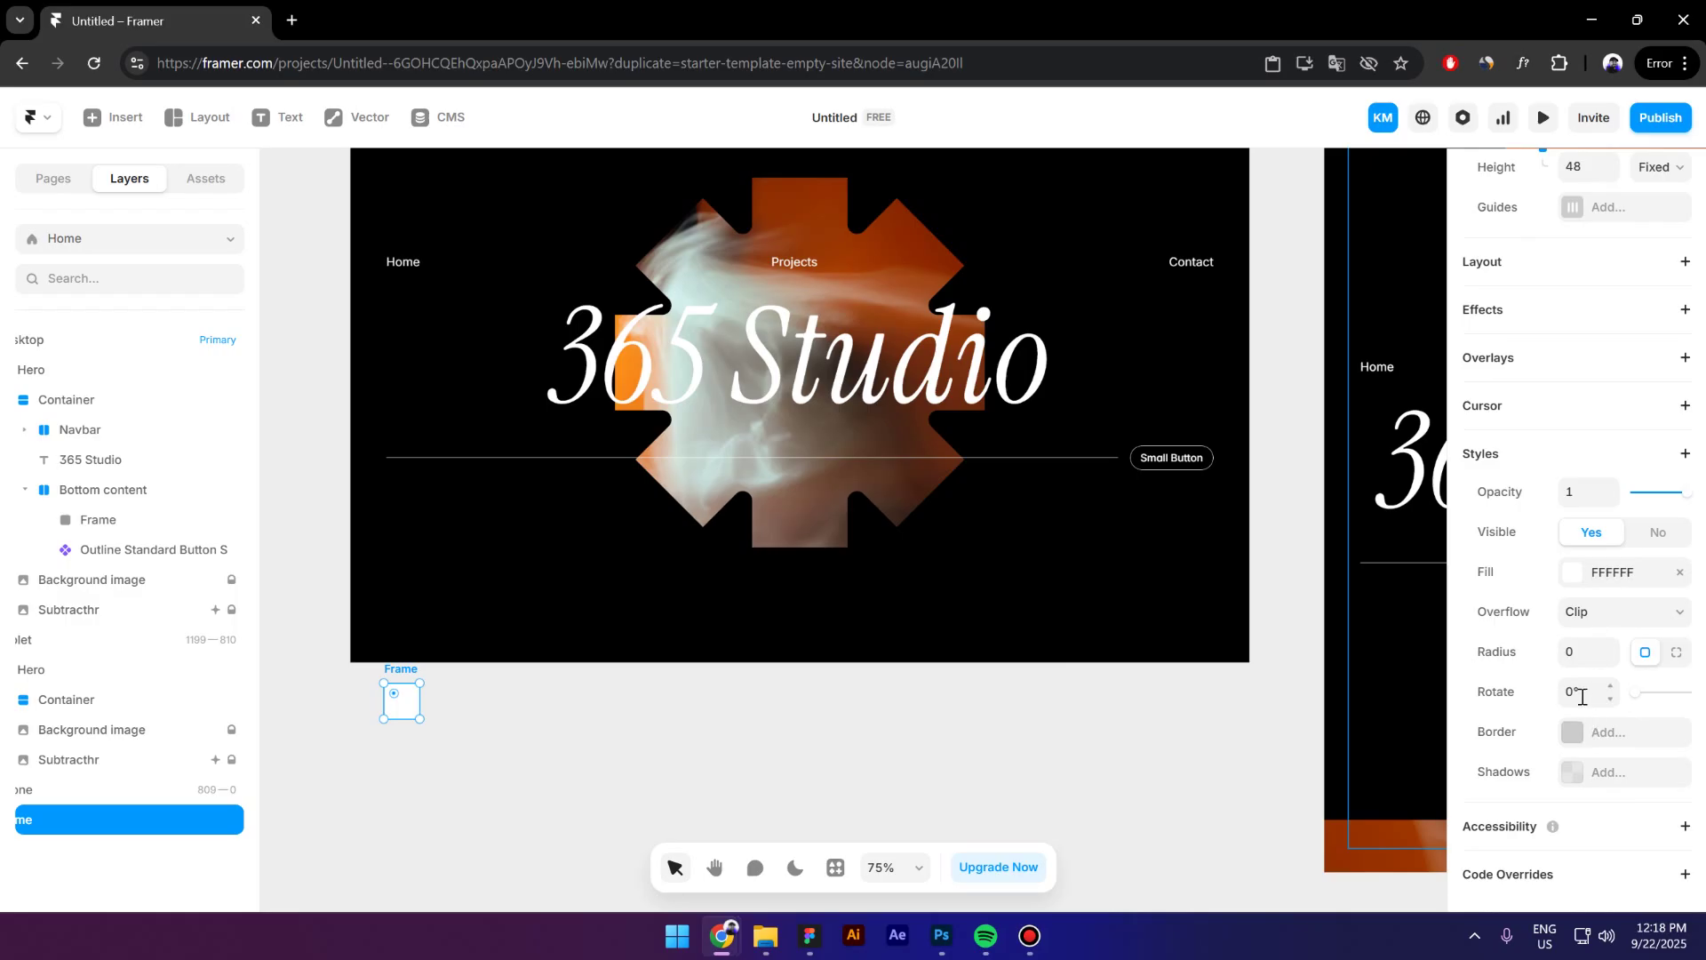
pyautogui.click(1578, 659)
pyautogui.press('Return')
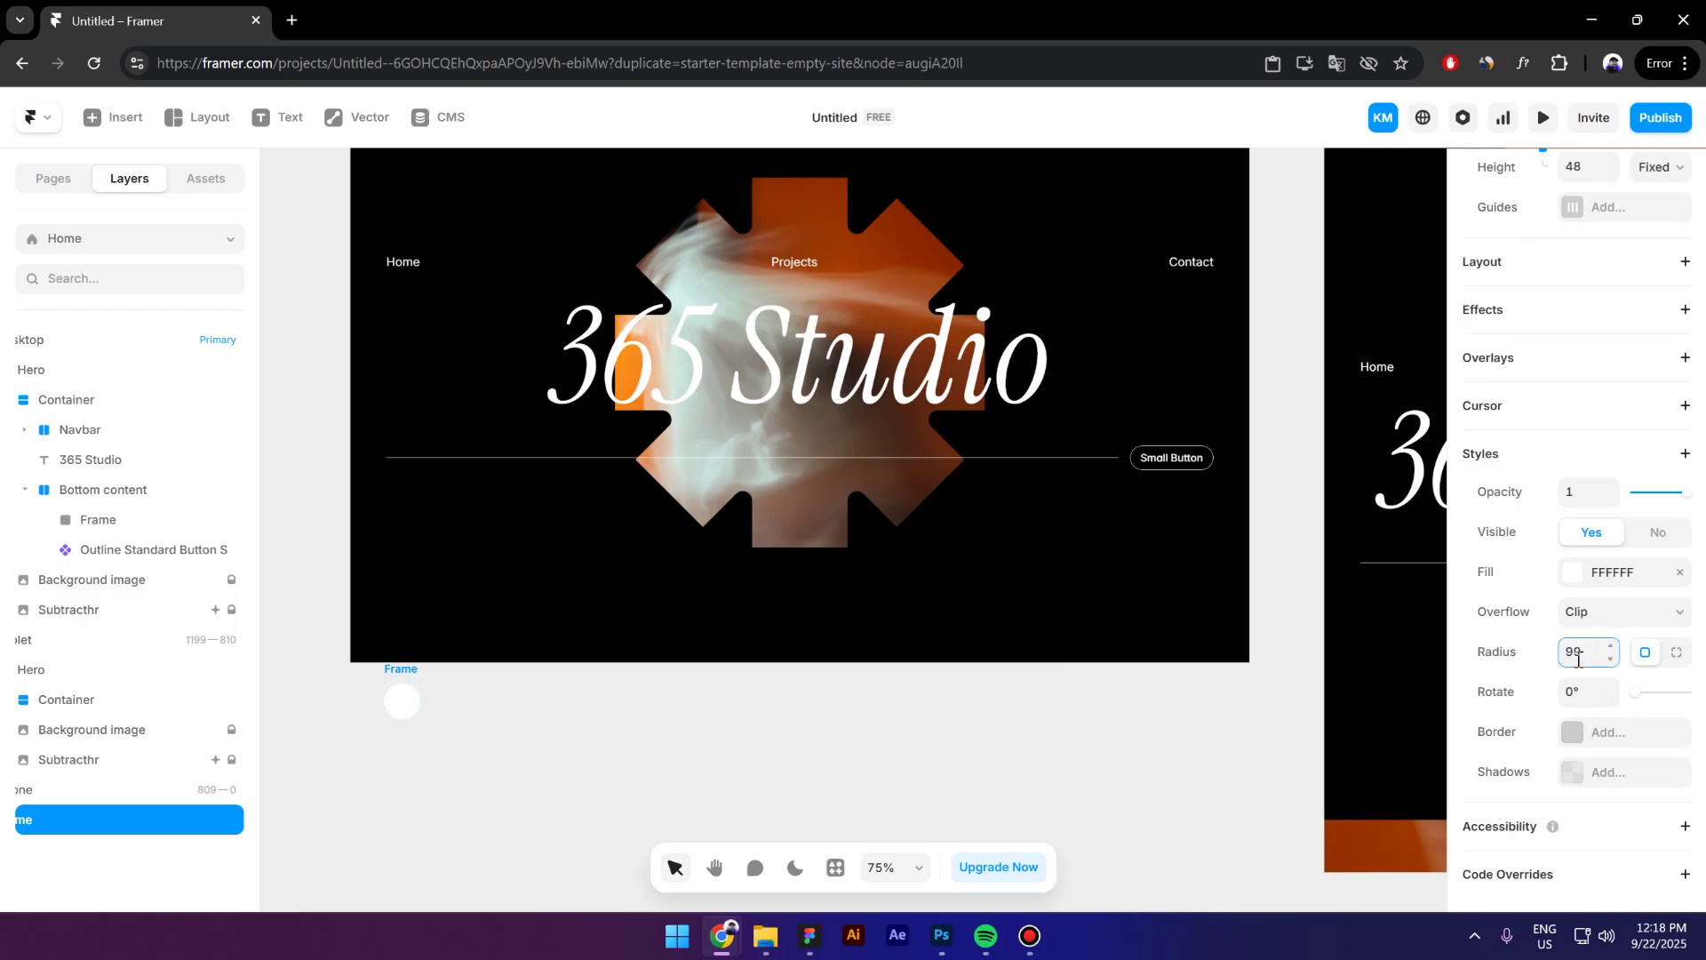
pyautogui.click(1679, 571)
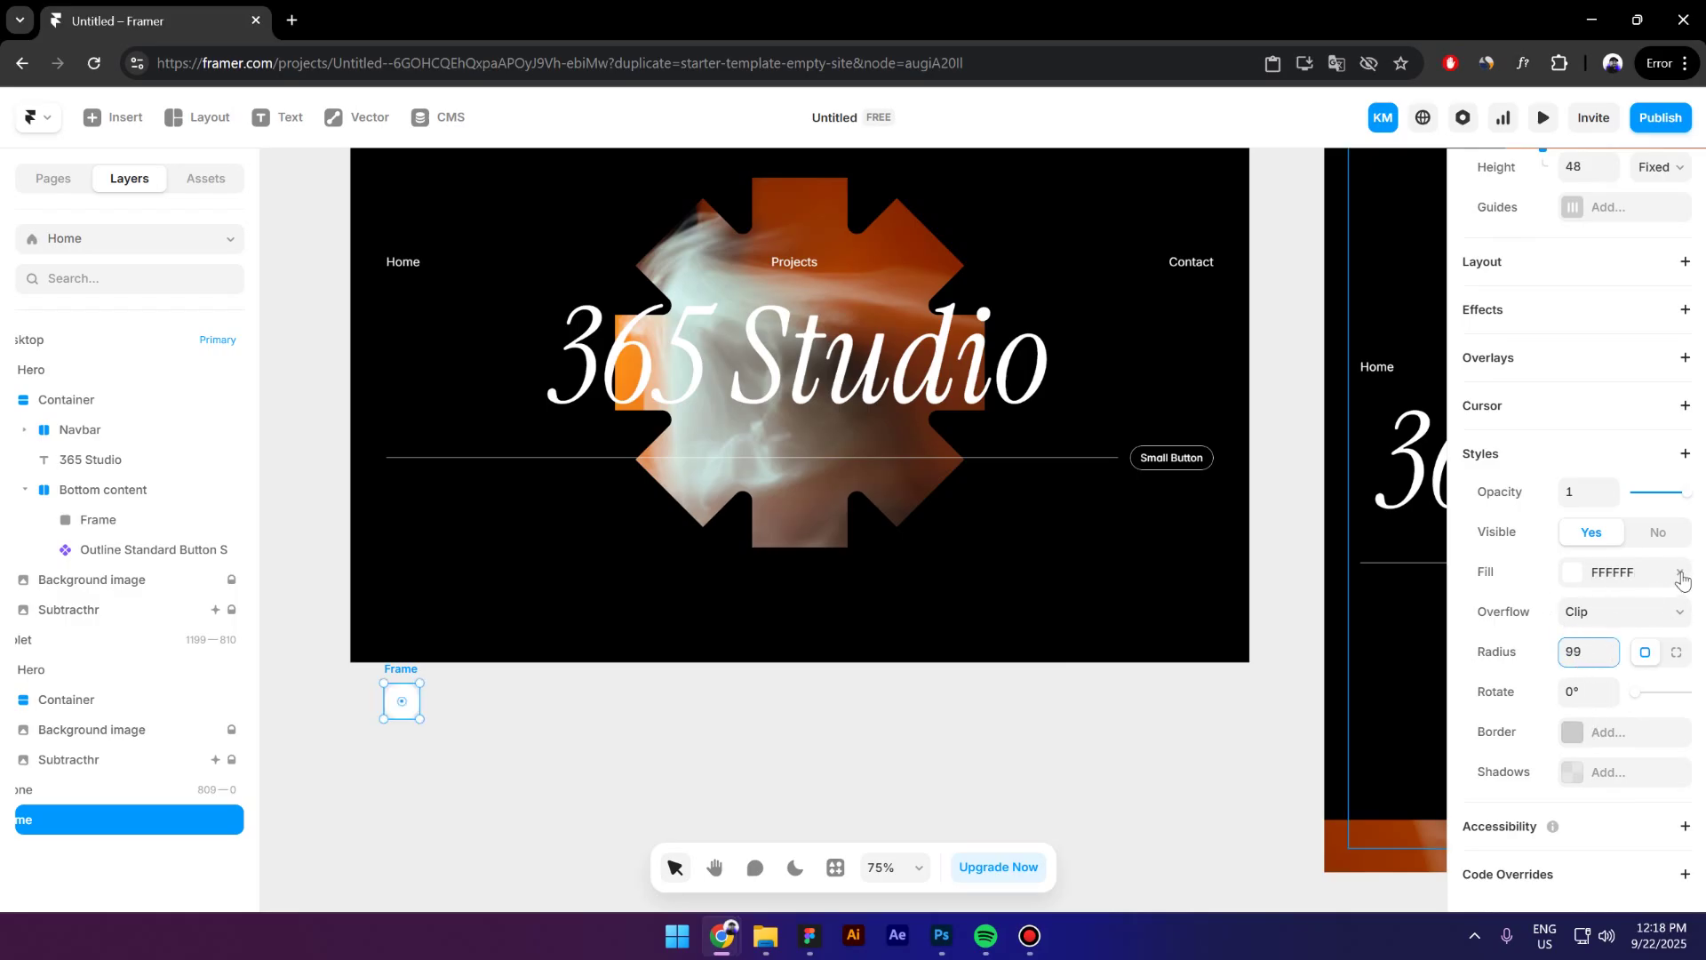
pyautogui.click(1591, 745)
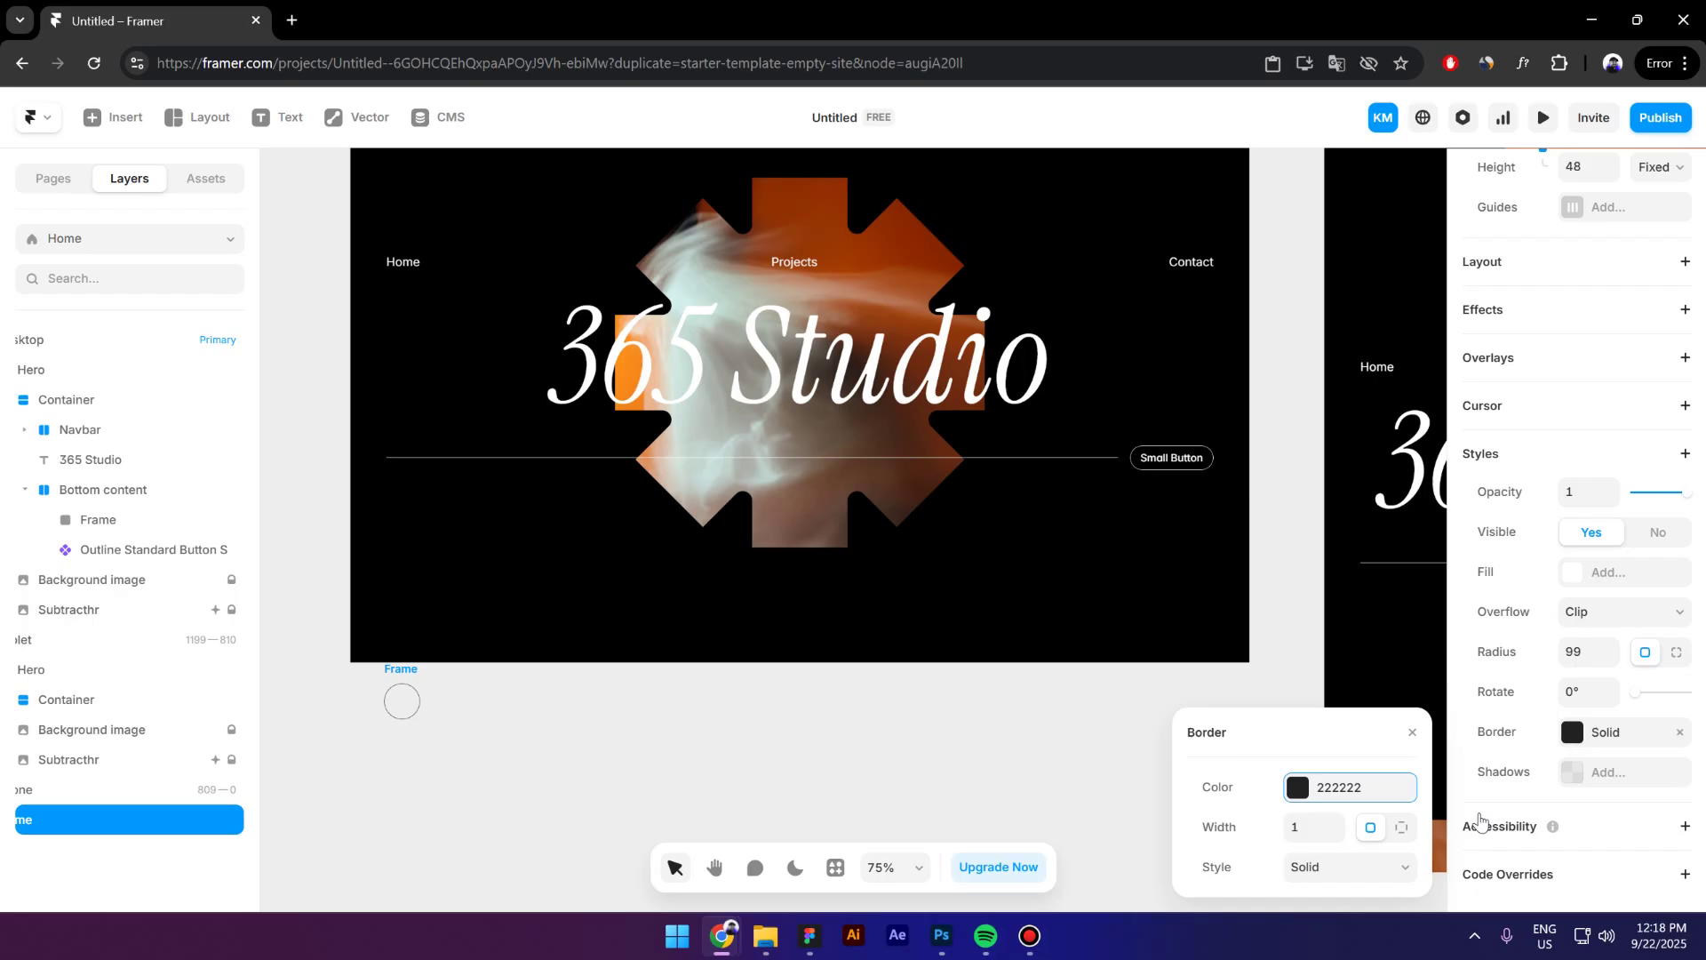
pyautogui.click(1294, 786)
pyautogui.moveTo(1295, 685); pyautogui.dragTo(1191, 607)
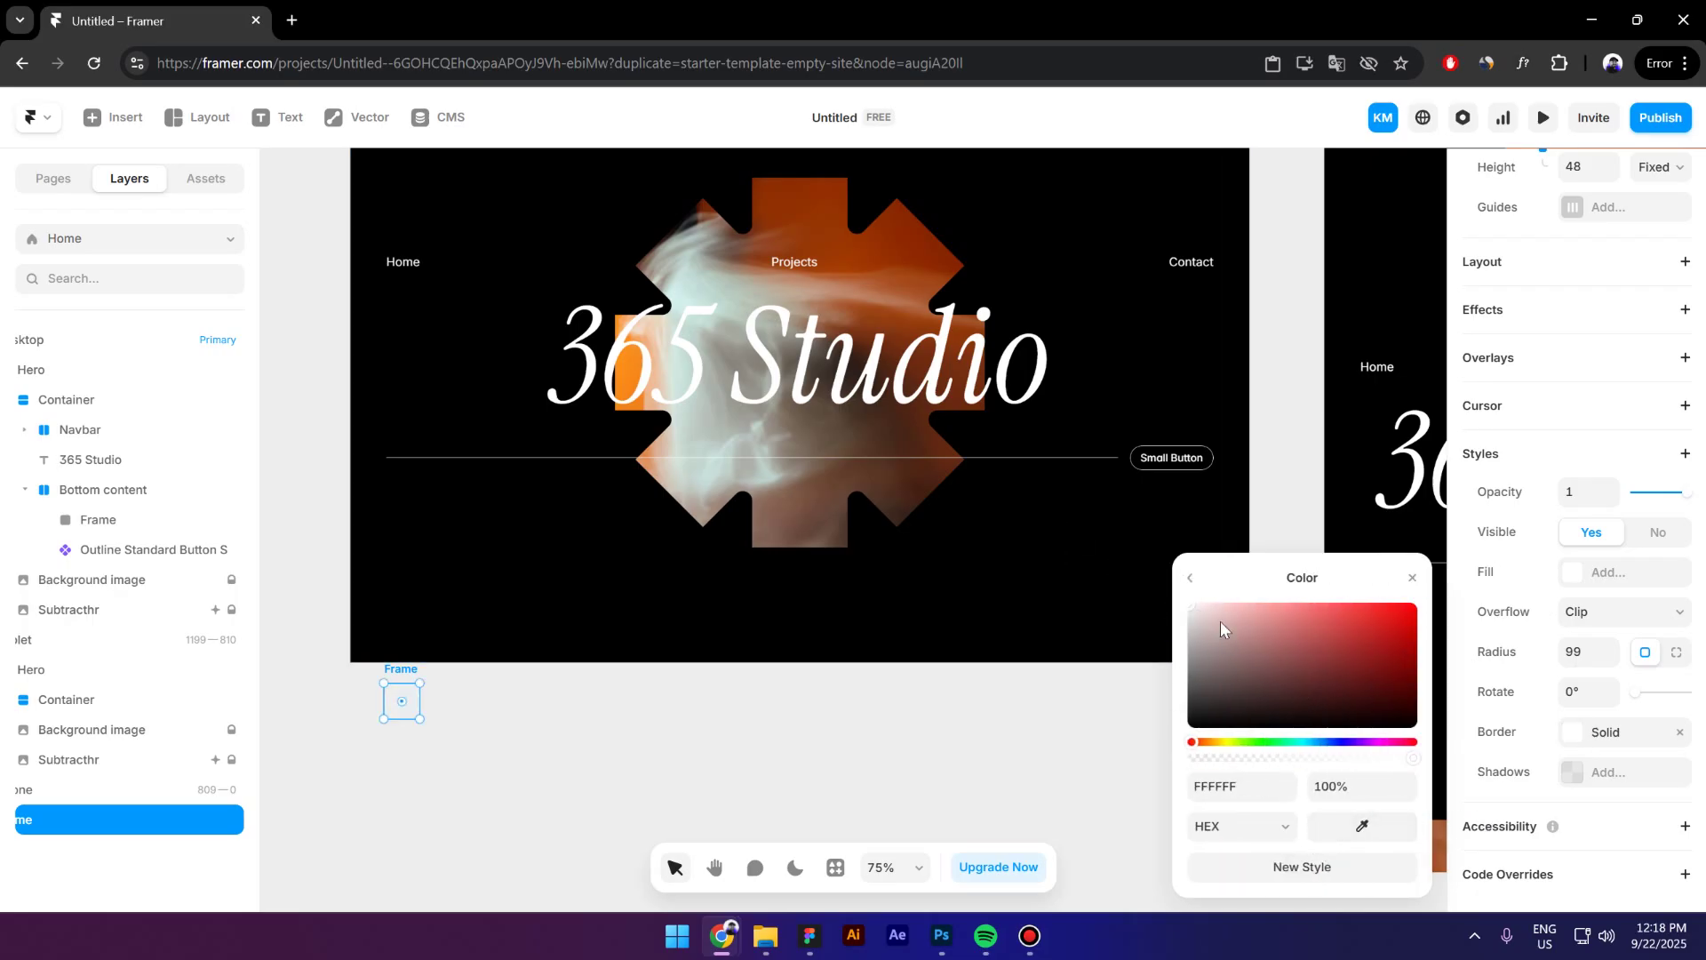
pyautogui.press('Escape')
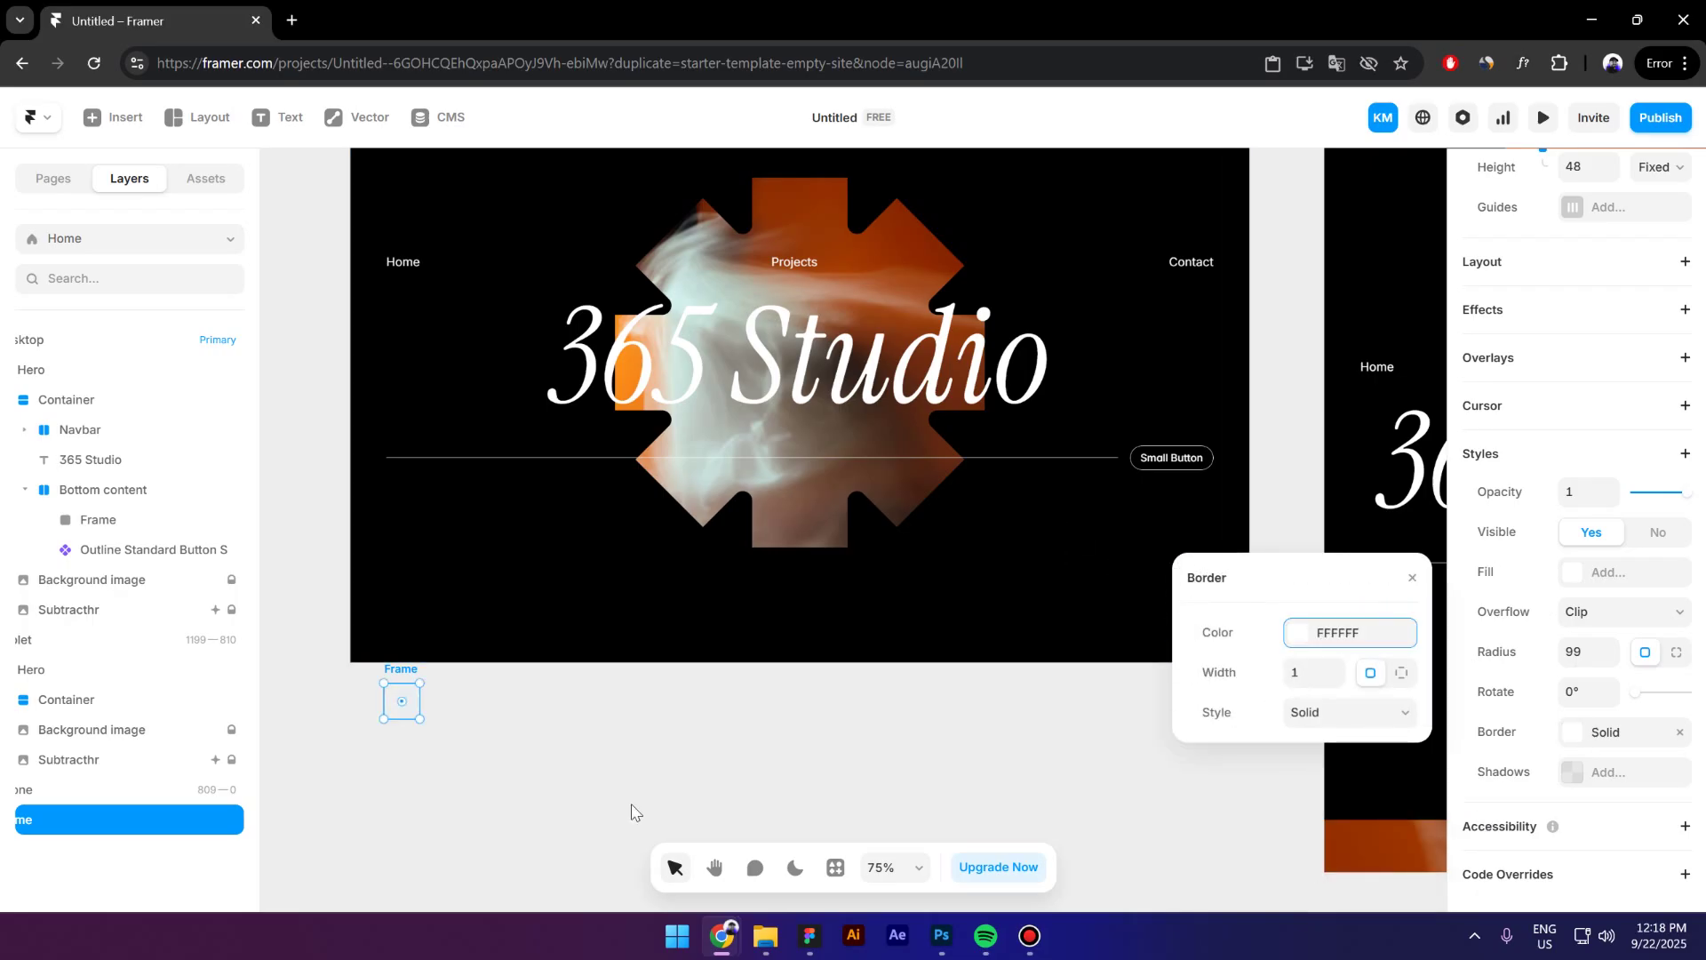
pyautogui.press('Escape')
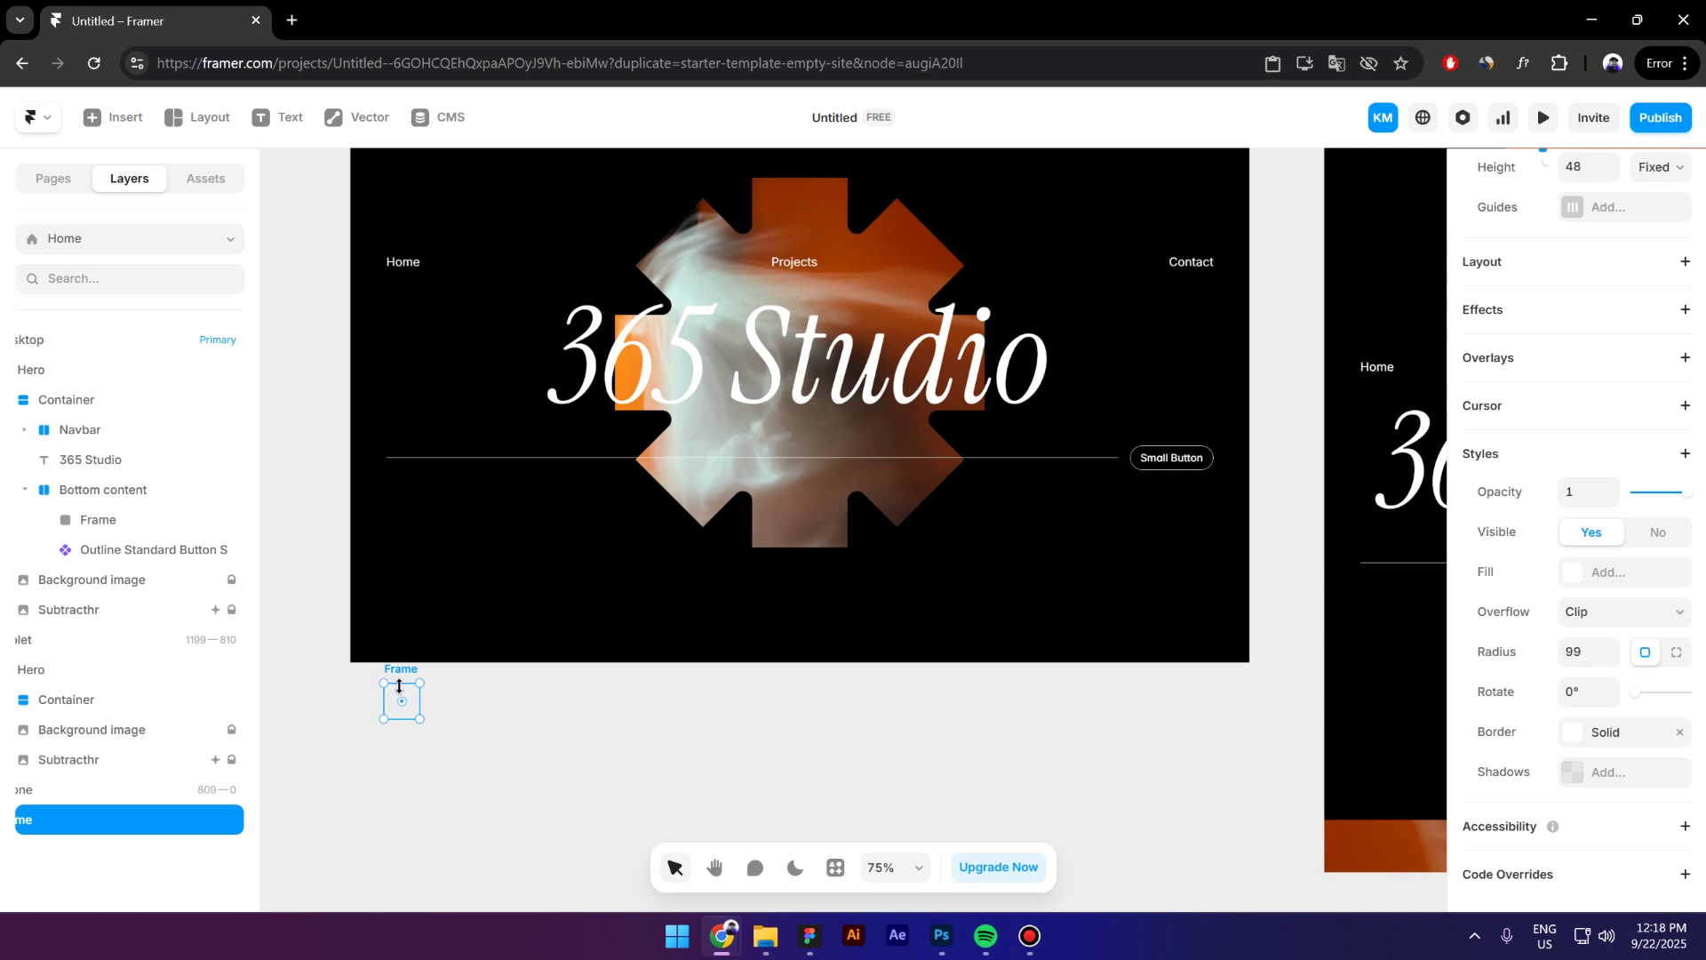
# Move the circle to the start of Bottom content and duplicate it.
pyautogui.press('Delete')
pyautogui.click(391, 457)
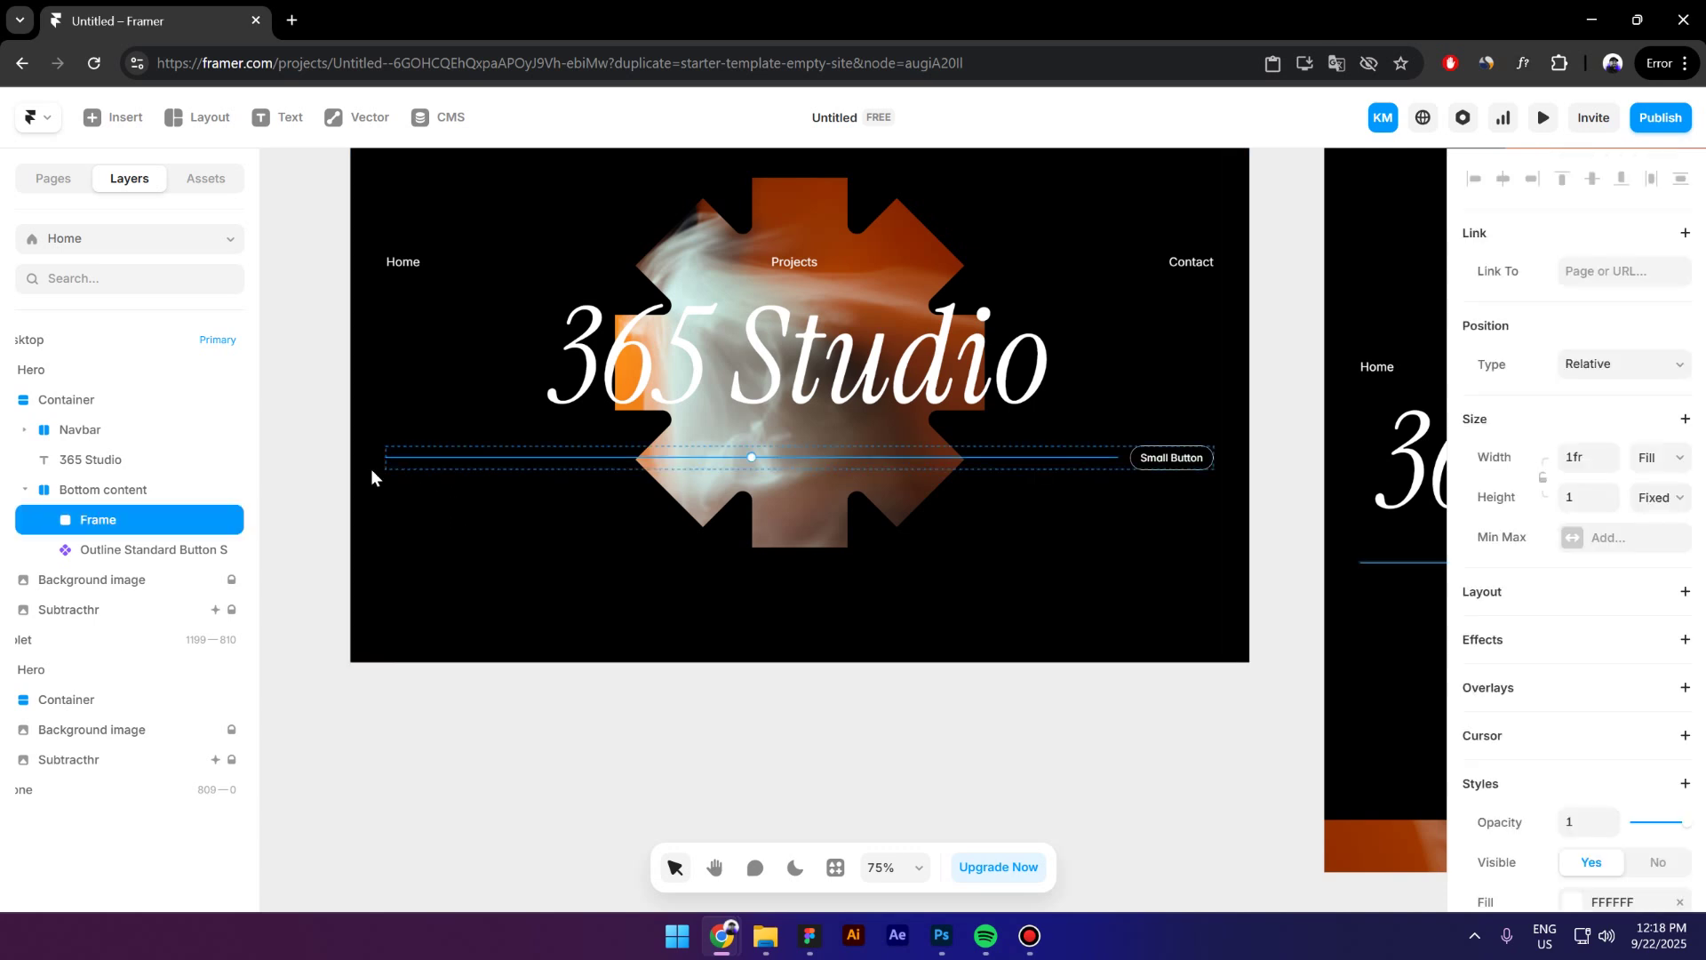
pyautogui.press('Escape')
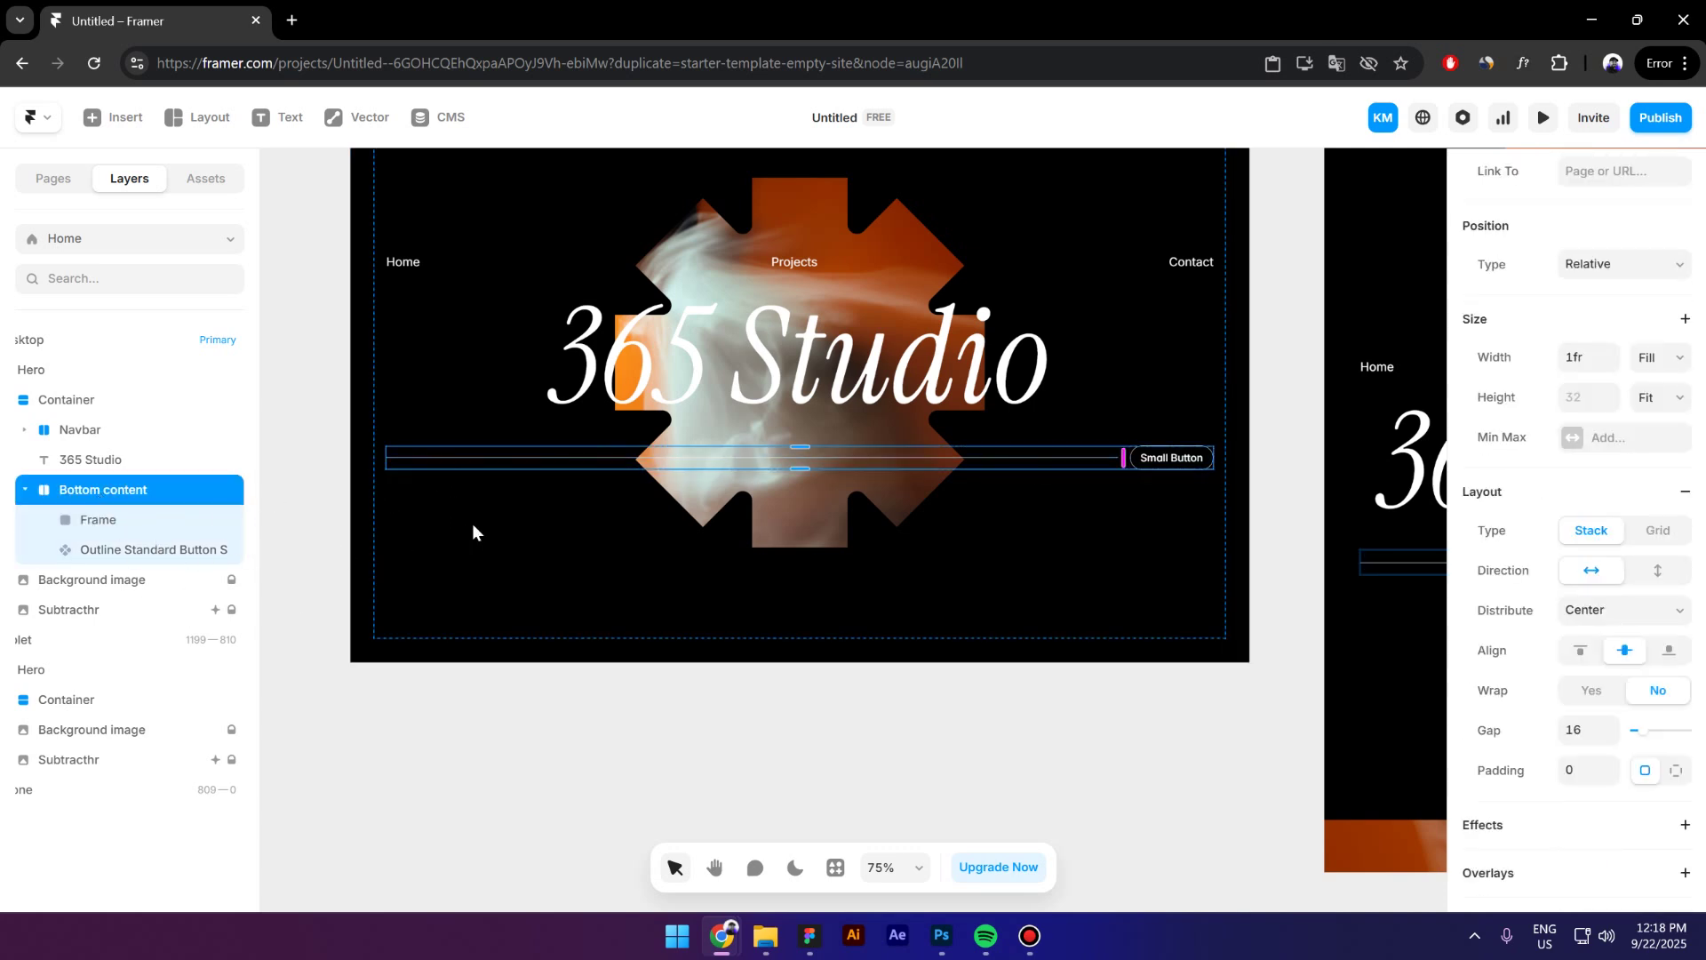
pyautogui.hotkey('ctrl', 'v')
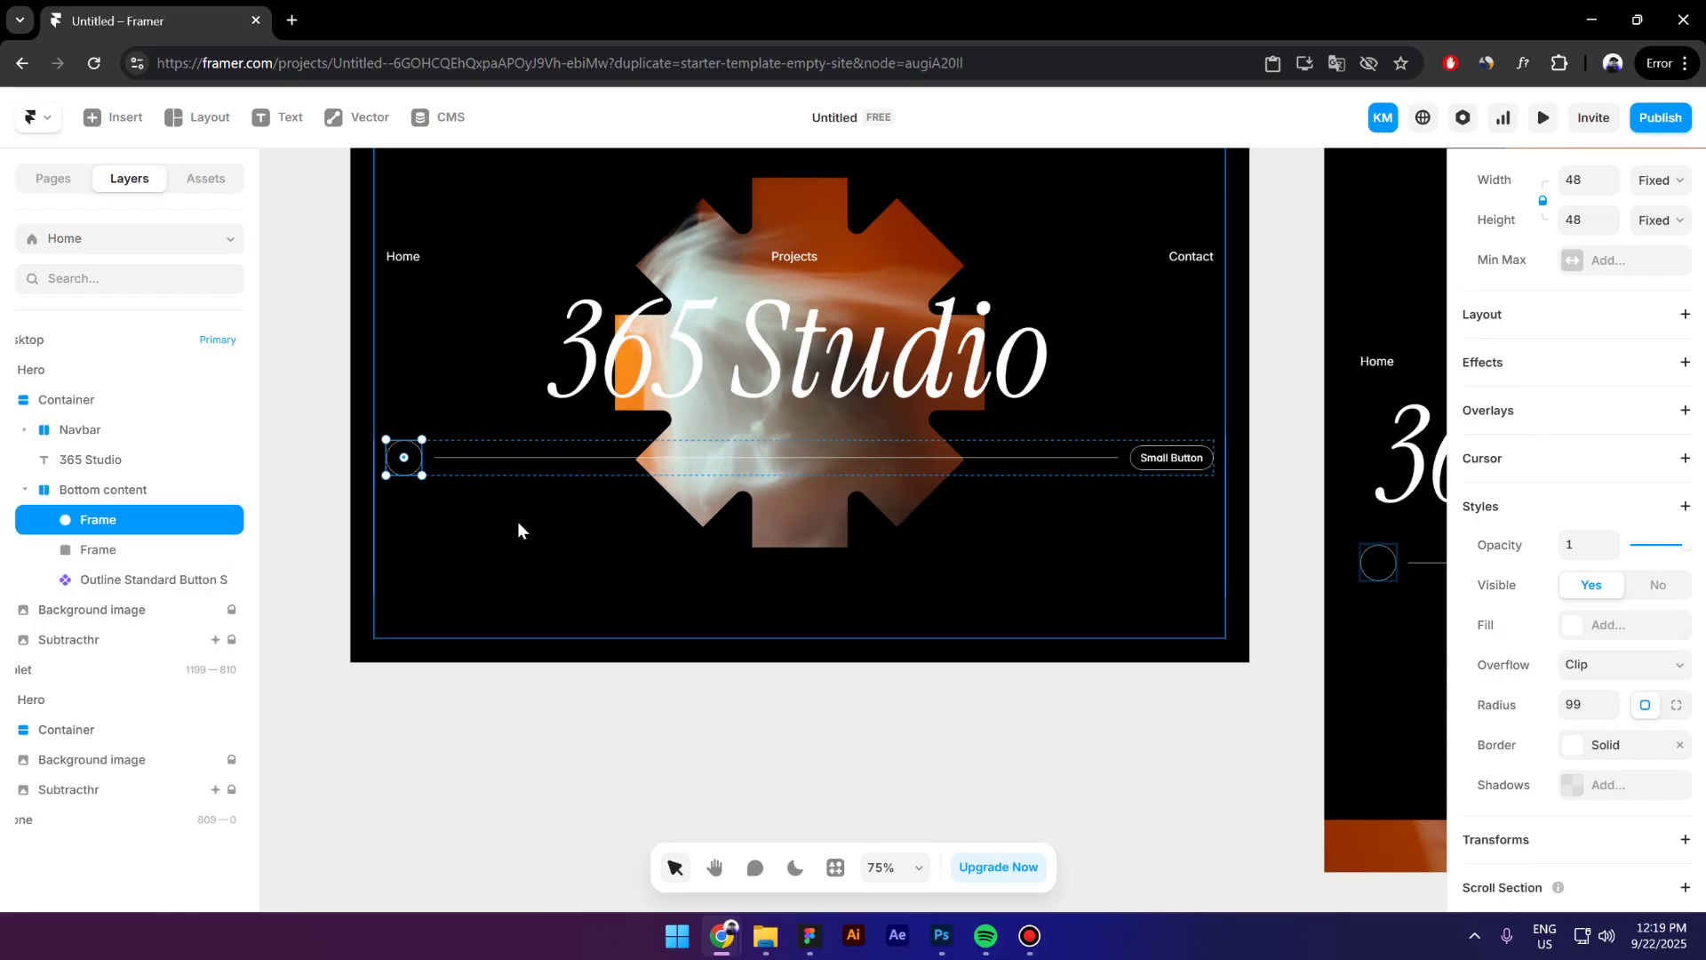
pyautogui.scroll(5, 359, 461)
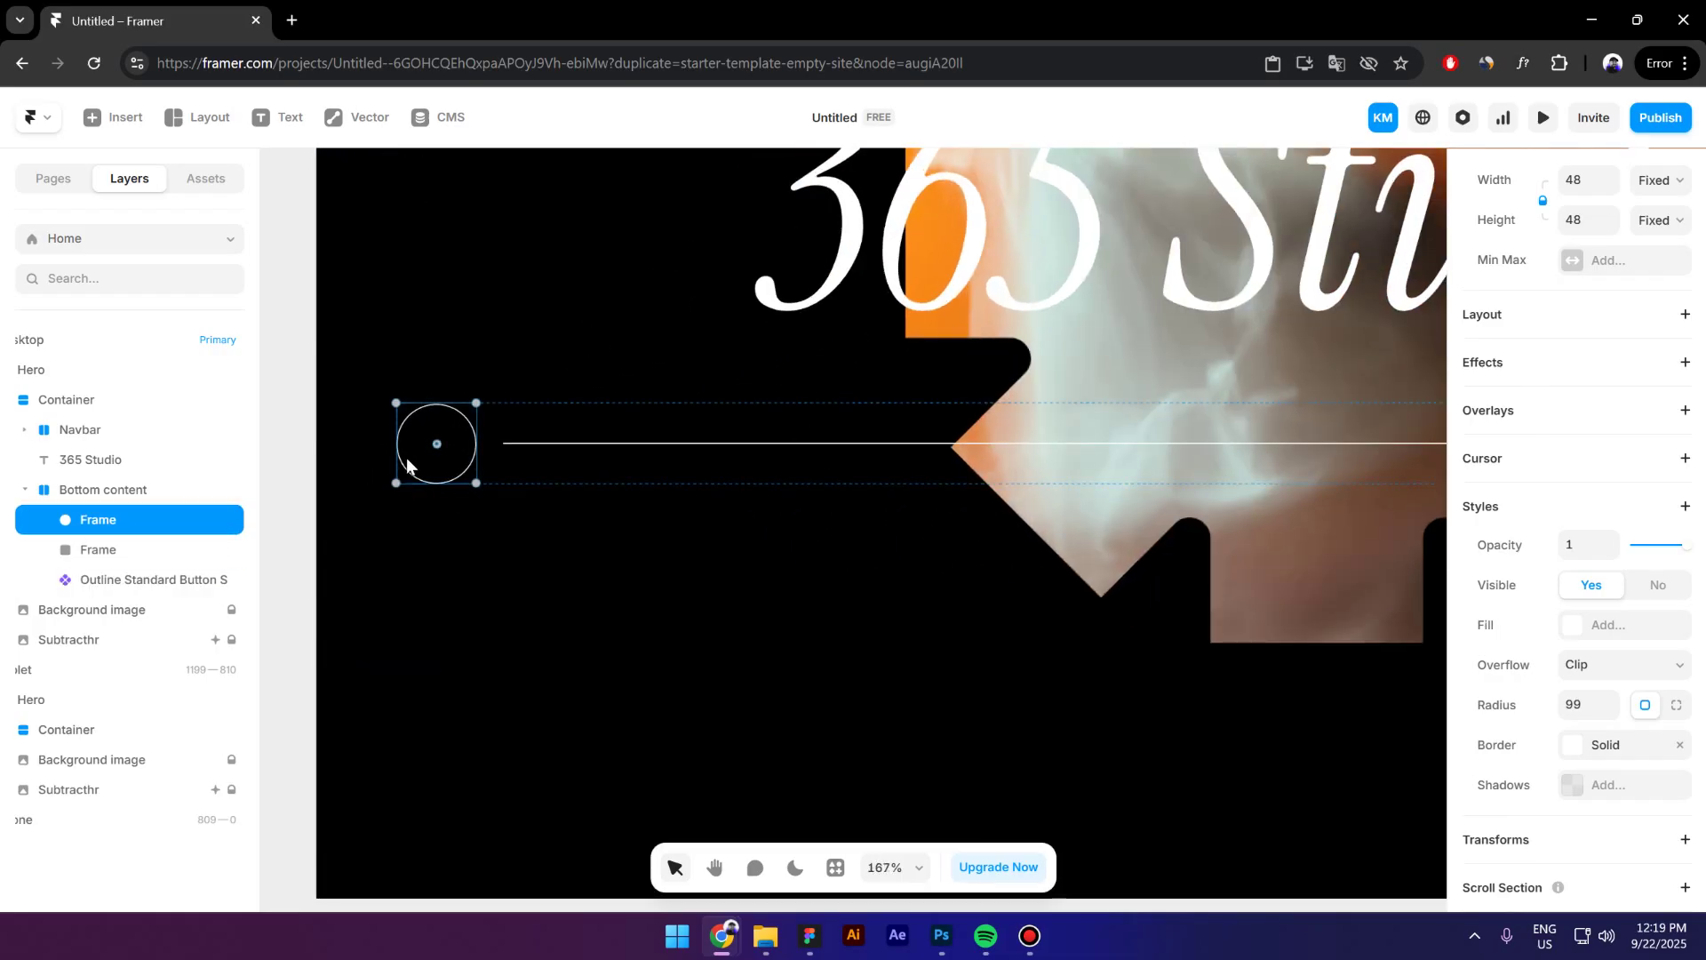
pyautogui.scroll(-3, 540, 521)
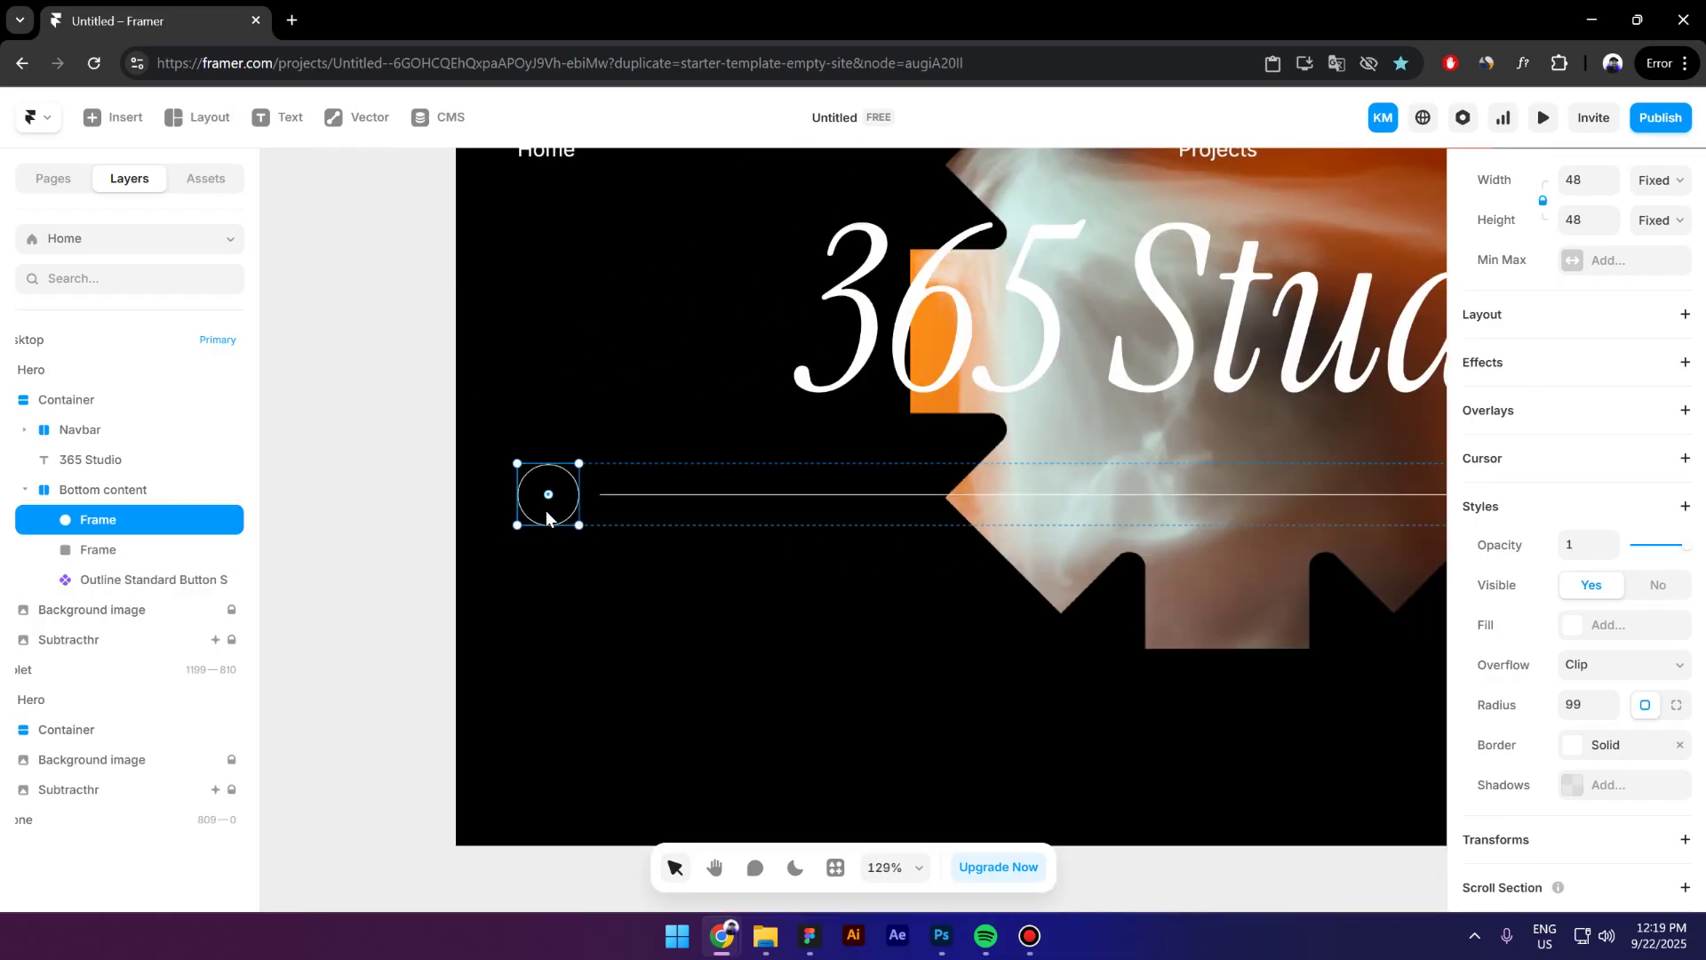
pyautogui.hotkey('ctrl', 'd')
pyautogui.scroll(-3, 480, 569)
pyautogui.click(409, 613)
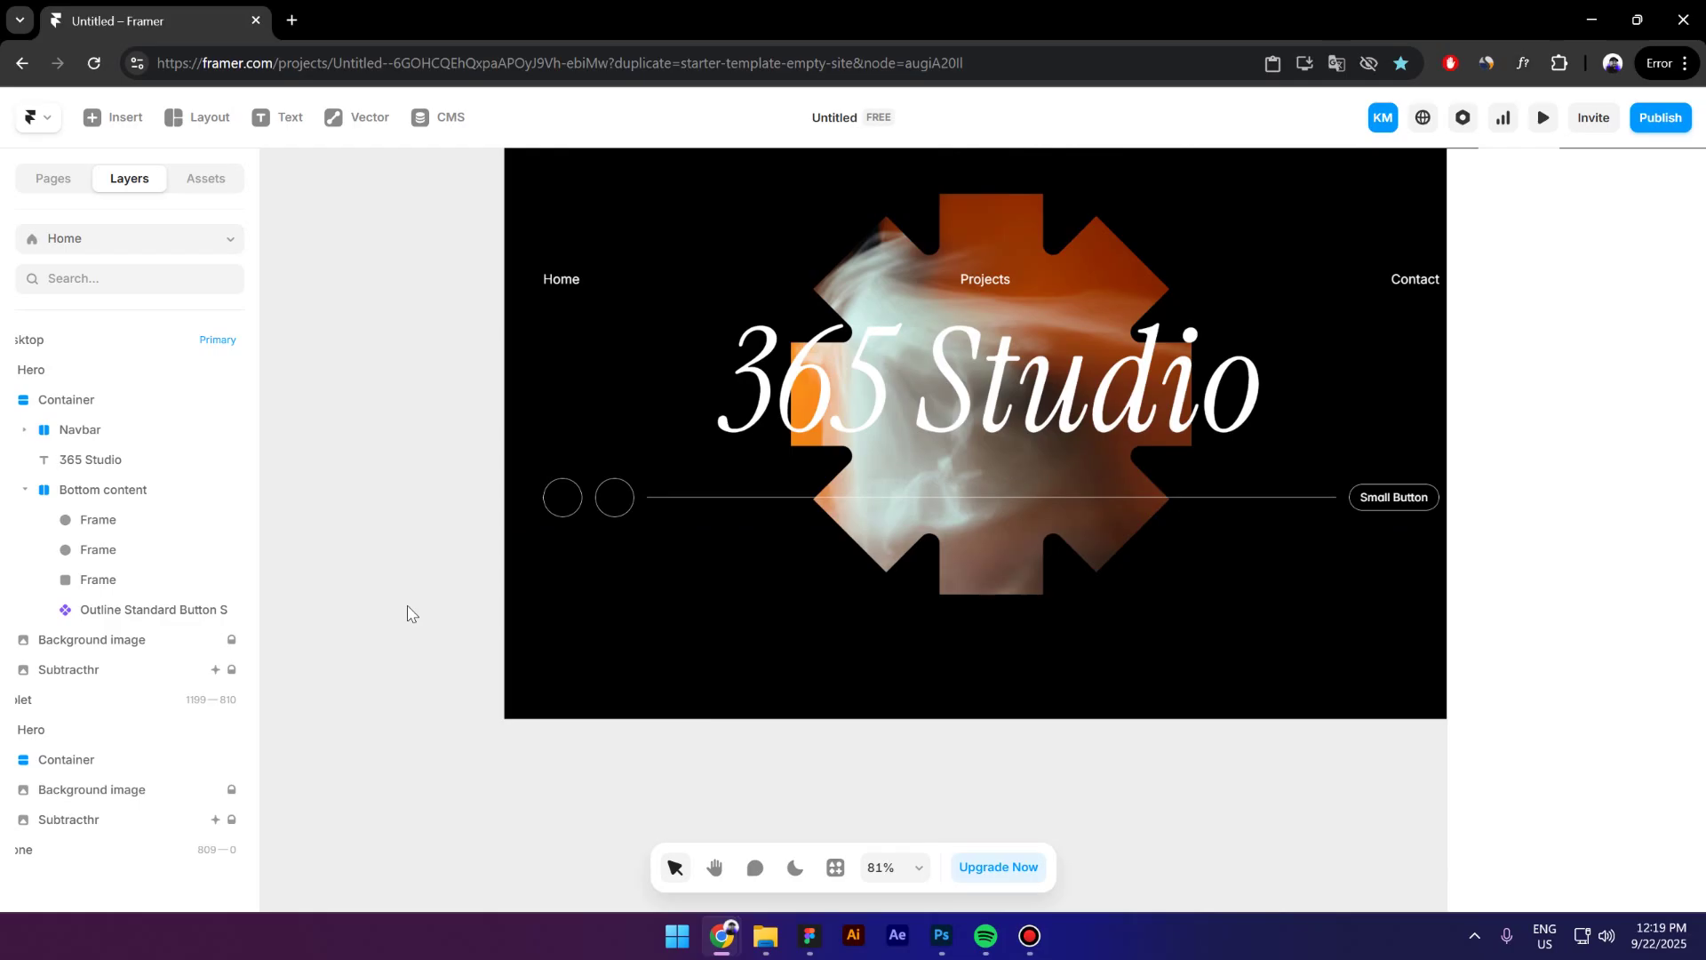
# Launch the iconify plugin from the command search.
pyautogui.hotkey('ctrl', 'k')
pyautogui.write('icons')
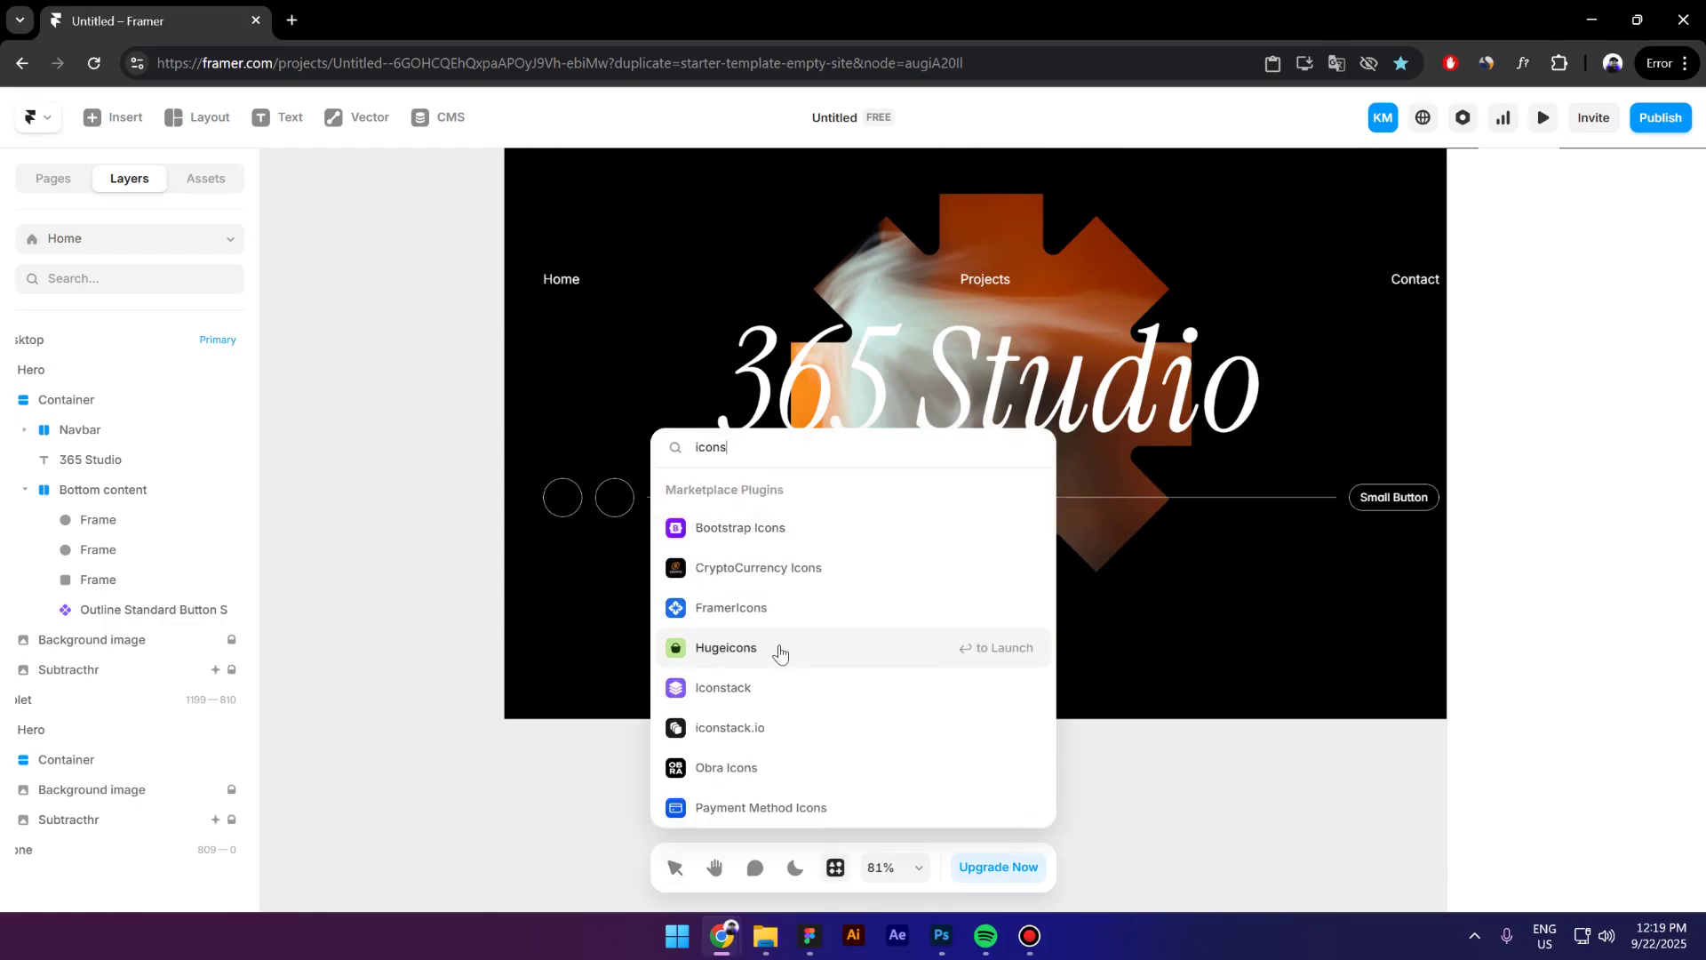
pyautogui.scroll(-3, 779, 654)
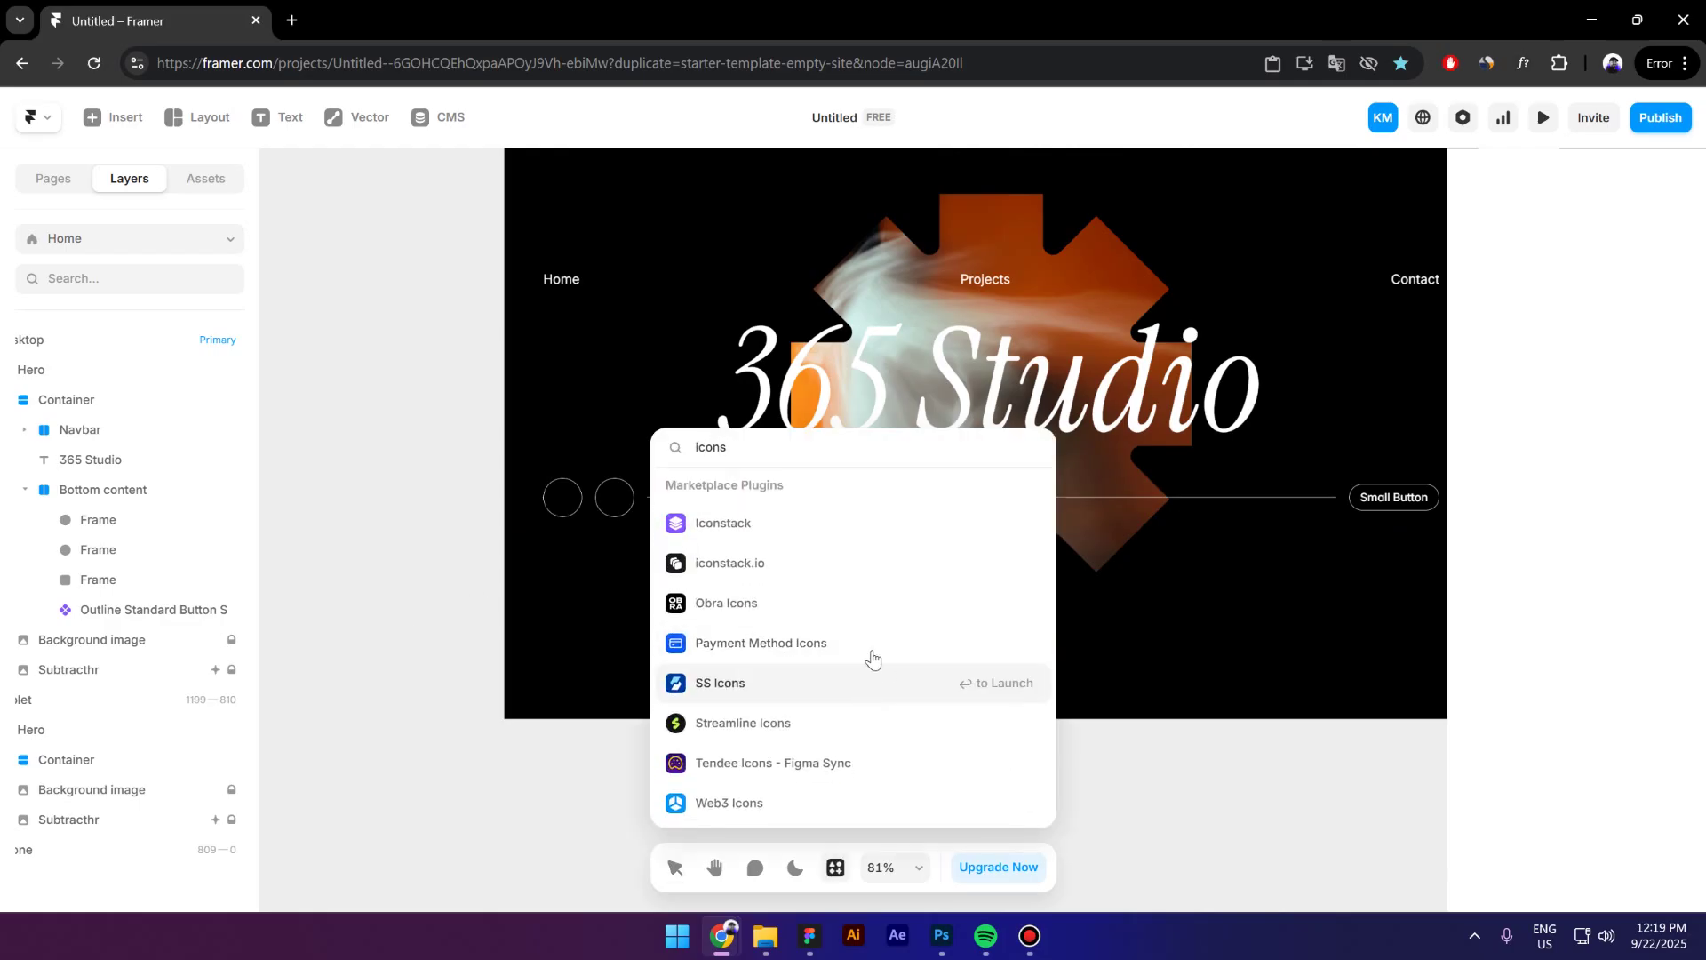
pyautogui.scroll(3, 786, 697)
pyautogui.press('BackSpace')
pyautogui.write('ify')
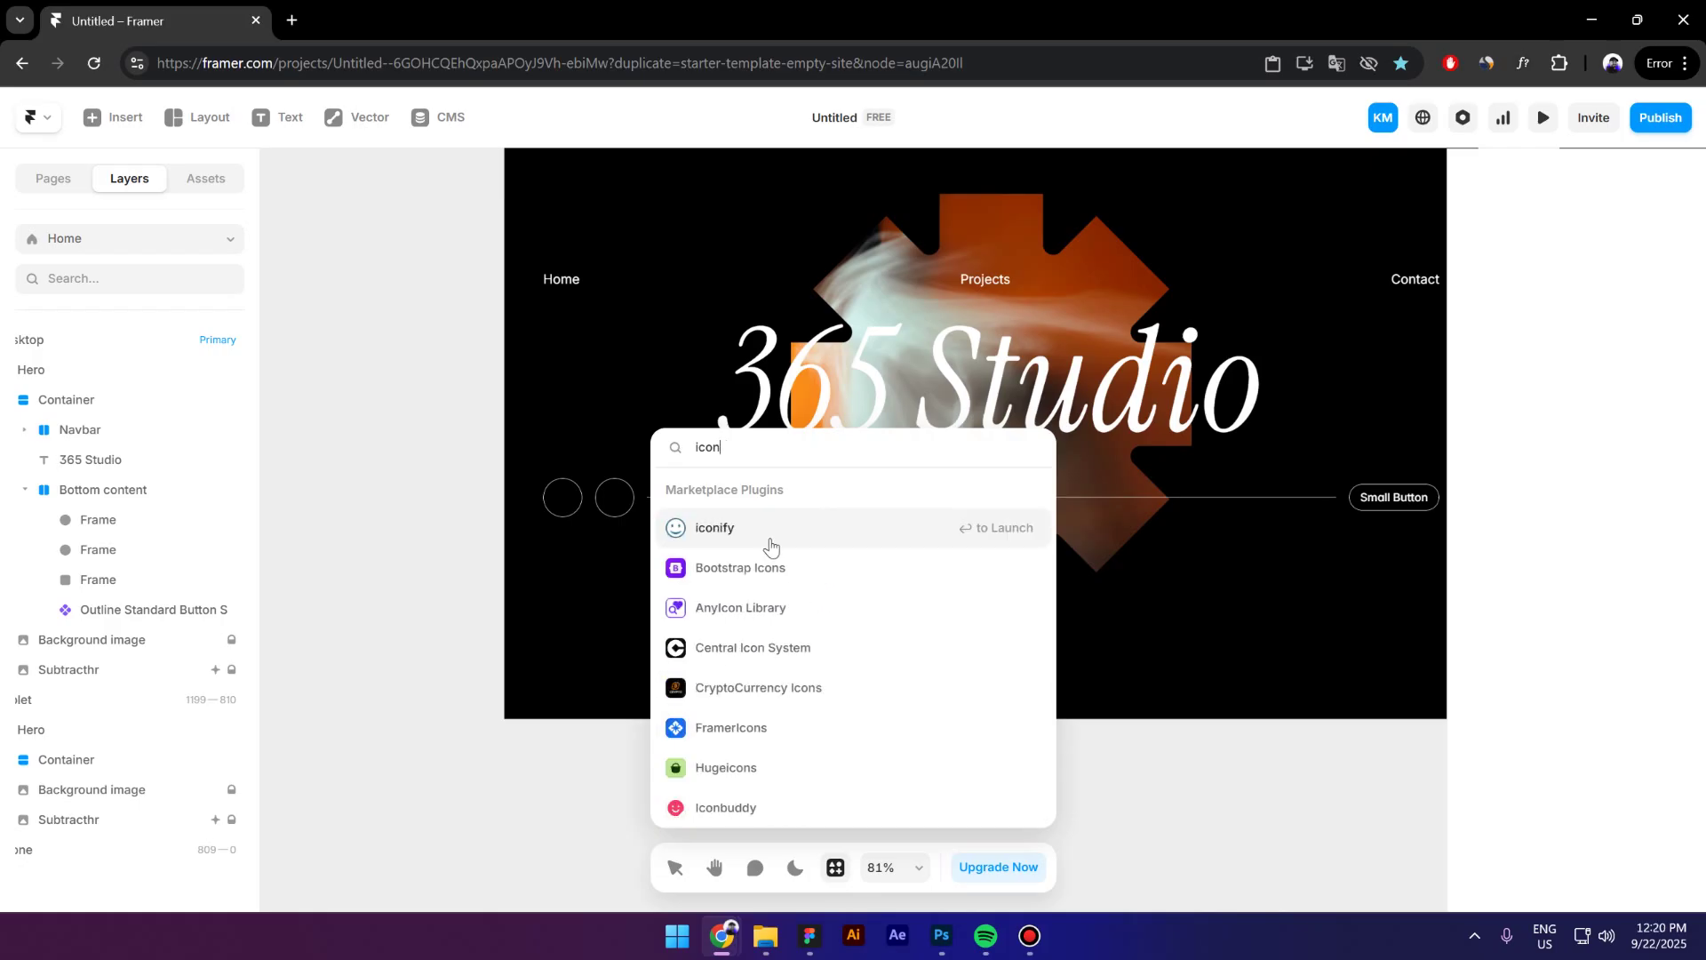
pyautogui.click(766, 537)
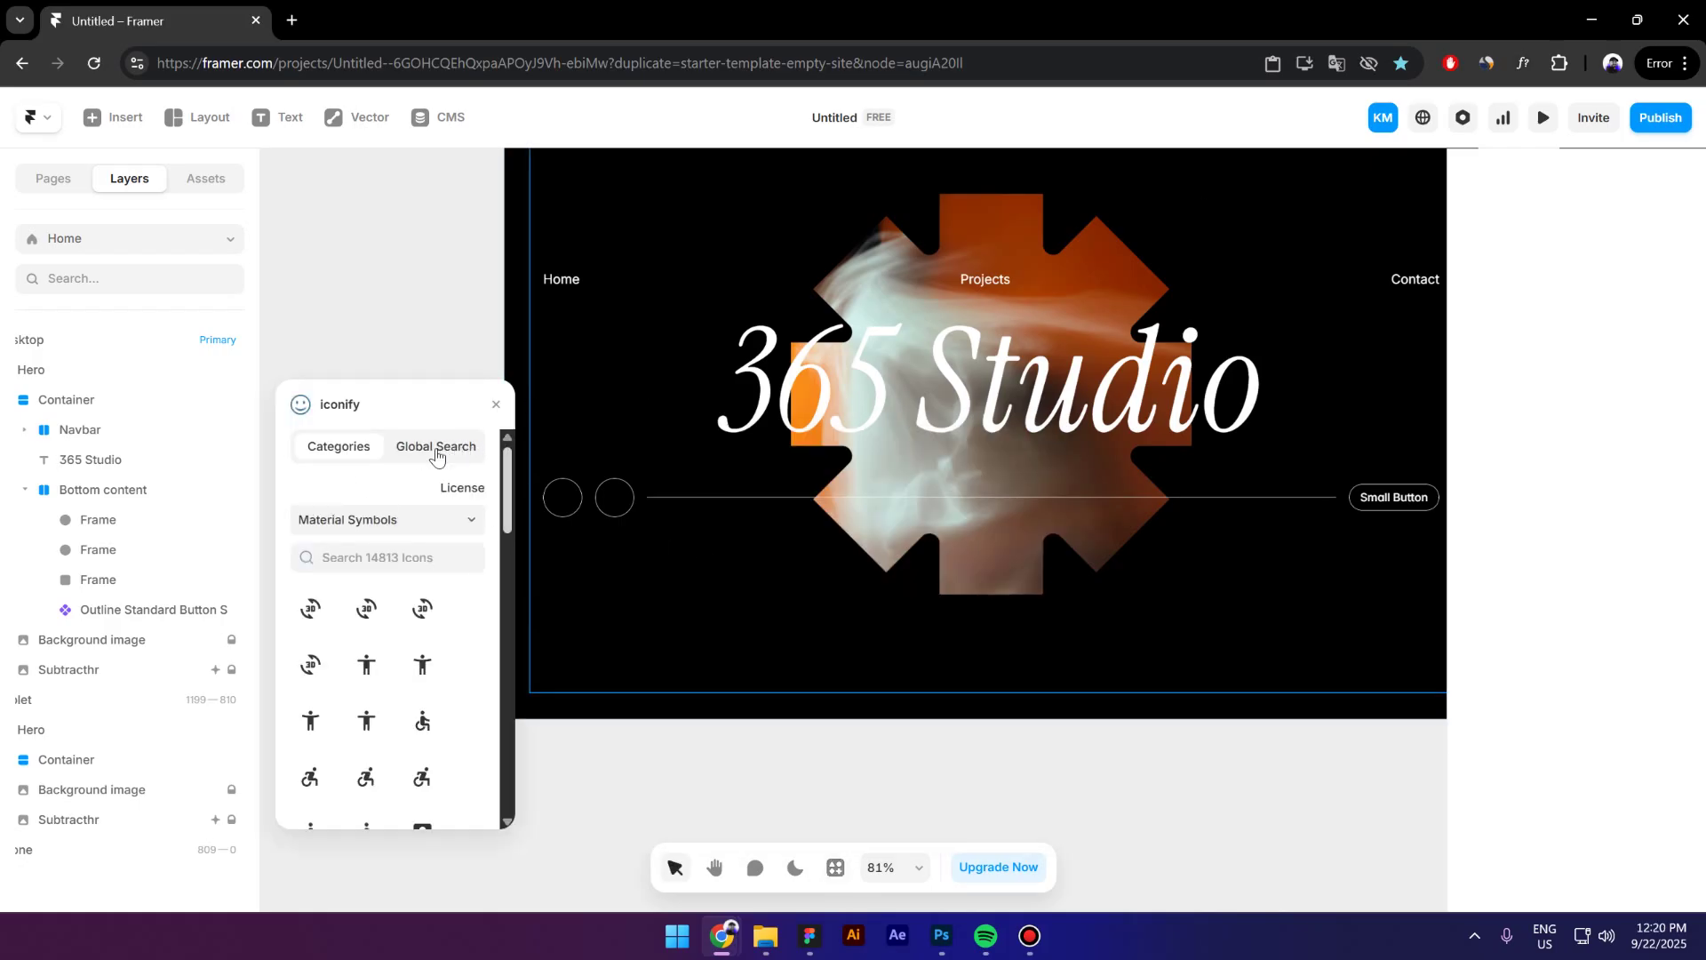
# Search all icon sets for Instagram and drag an Instagram icon into the first circle.
pyautogui.click(427, 455)
pyautogui.moveTo(417, 398); pyautogui.dragTo(1288, 259)
pyautogui.click(1236, 356)
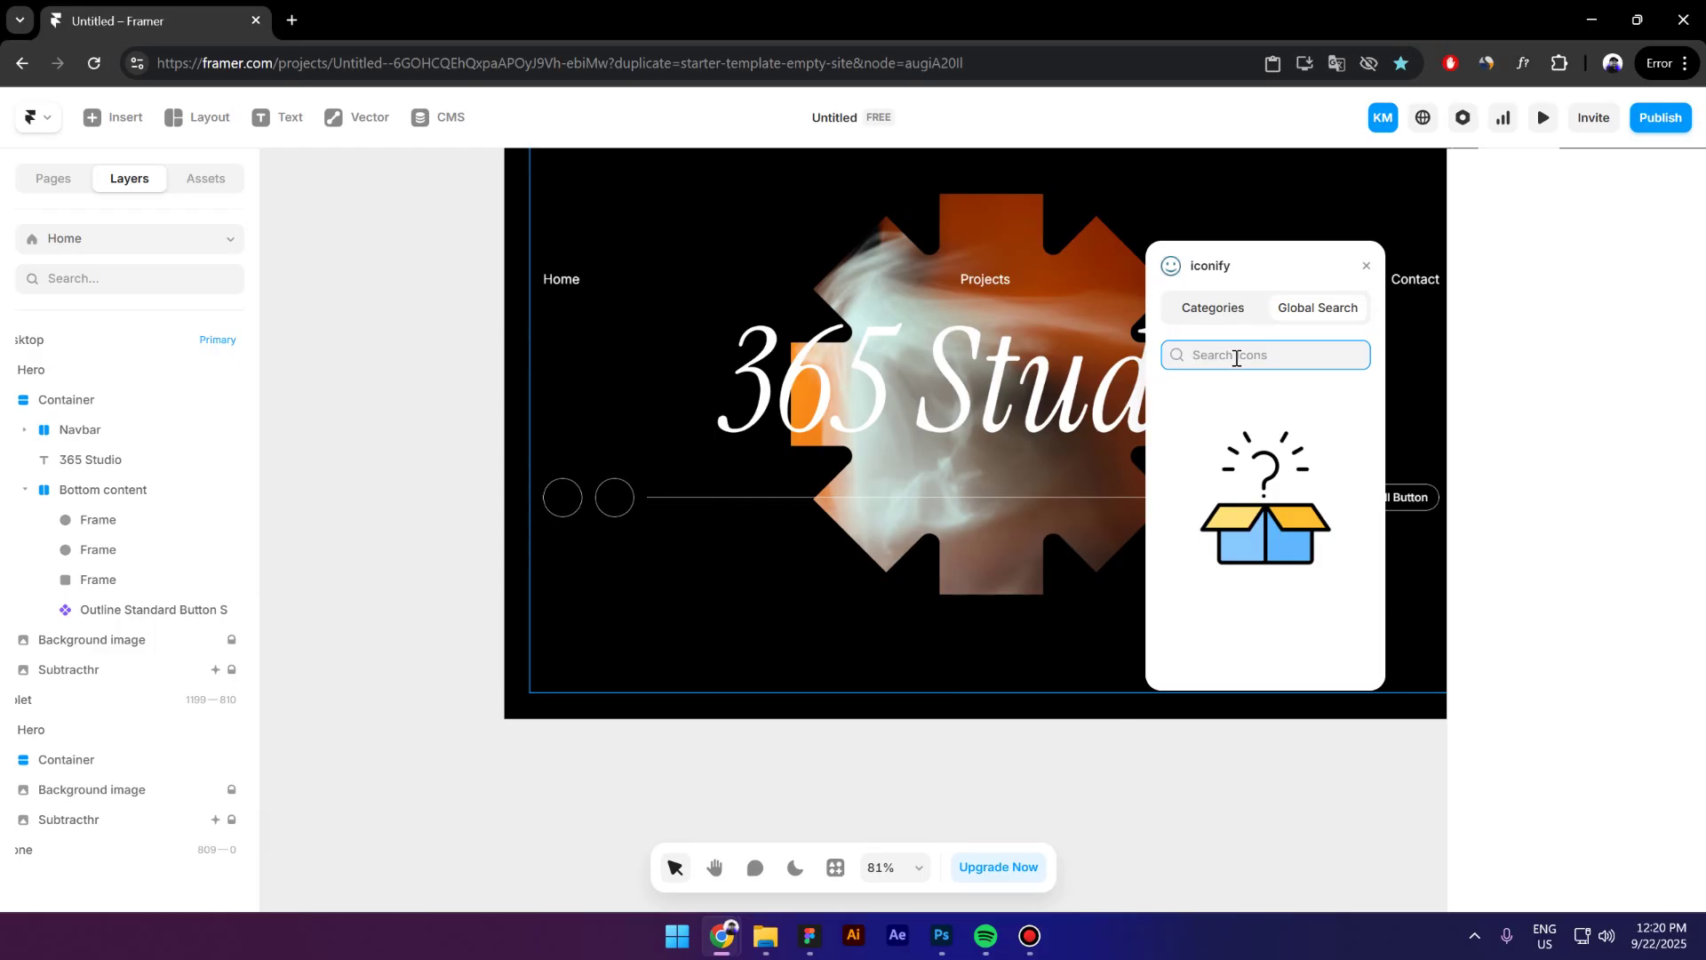
pyautogui.write('instagram')
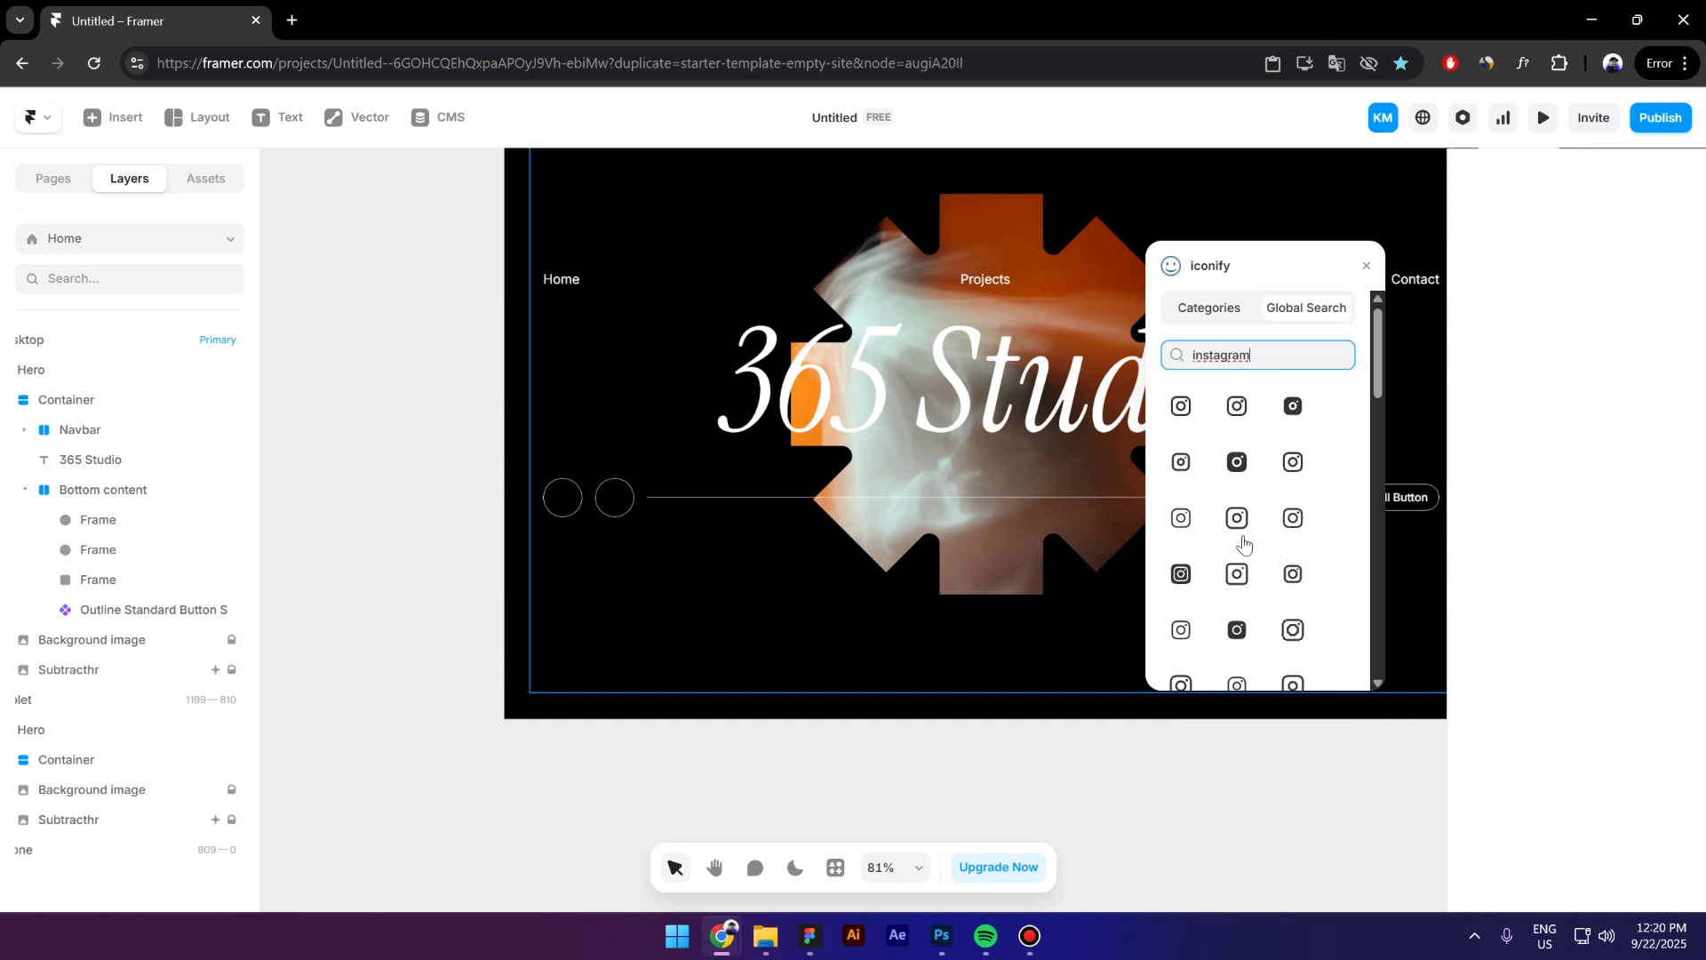
pyautogui.scroll(-1, 1243, 544)
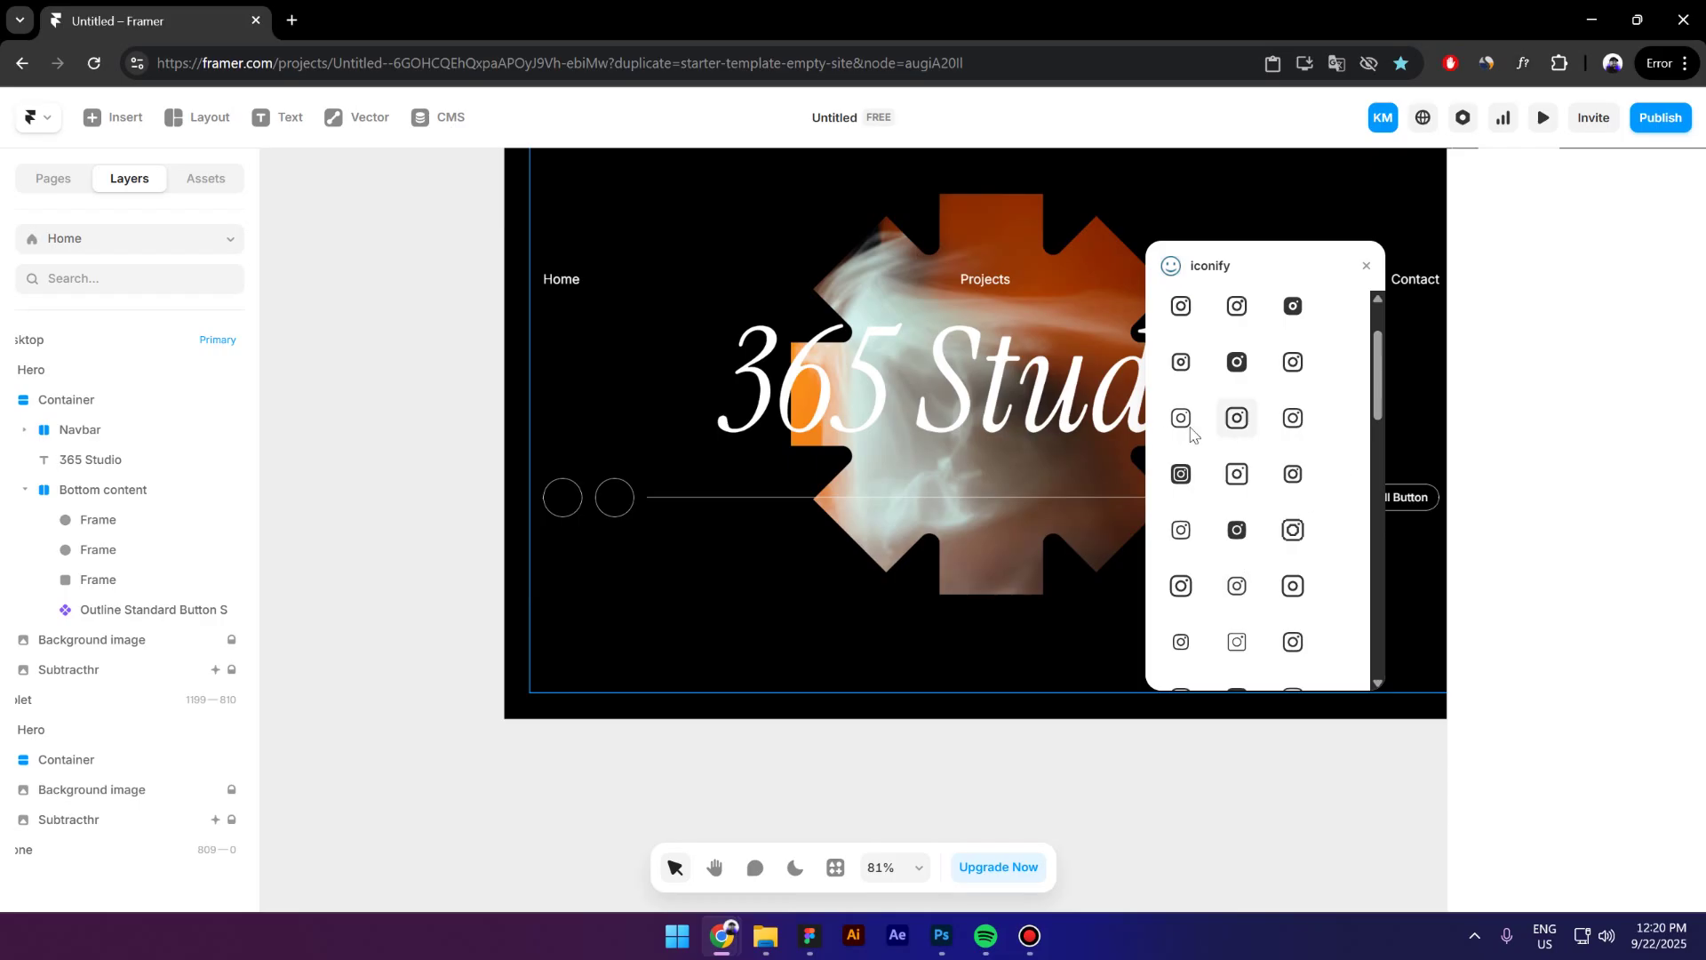
pyautogui.scroll(3, 462, 539)
pyautogui.moveTo(1181, 418); pyautogui.dragTo(599, 482)
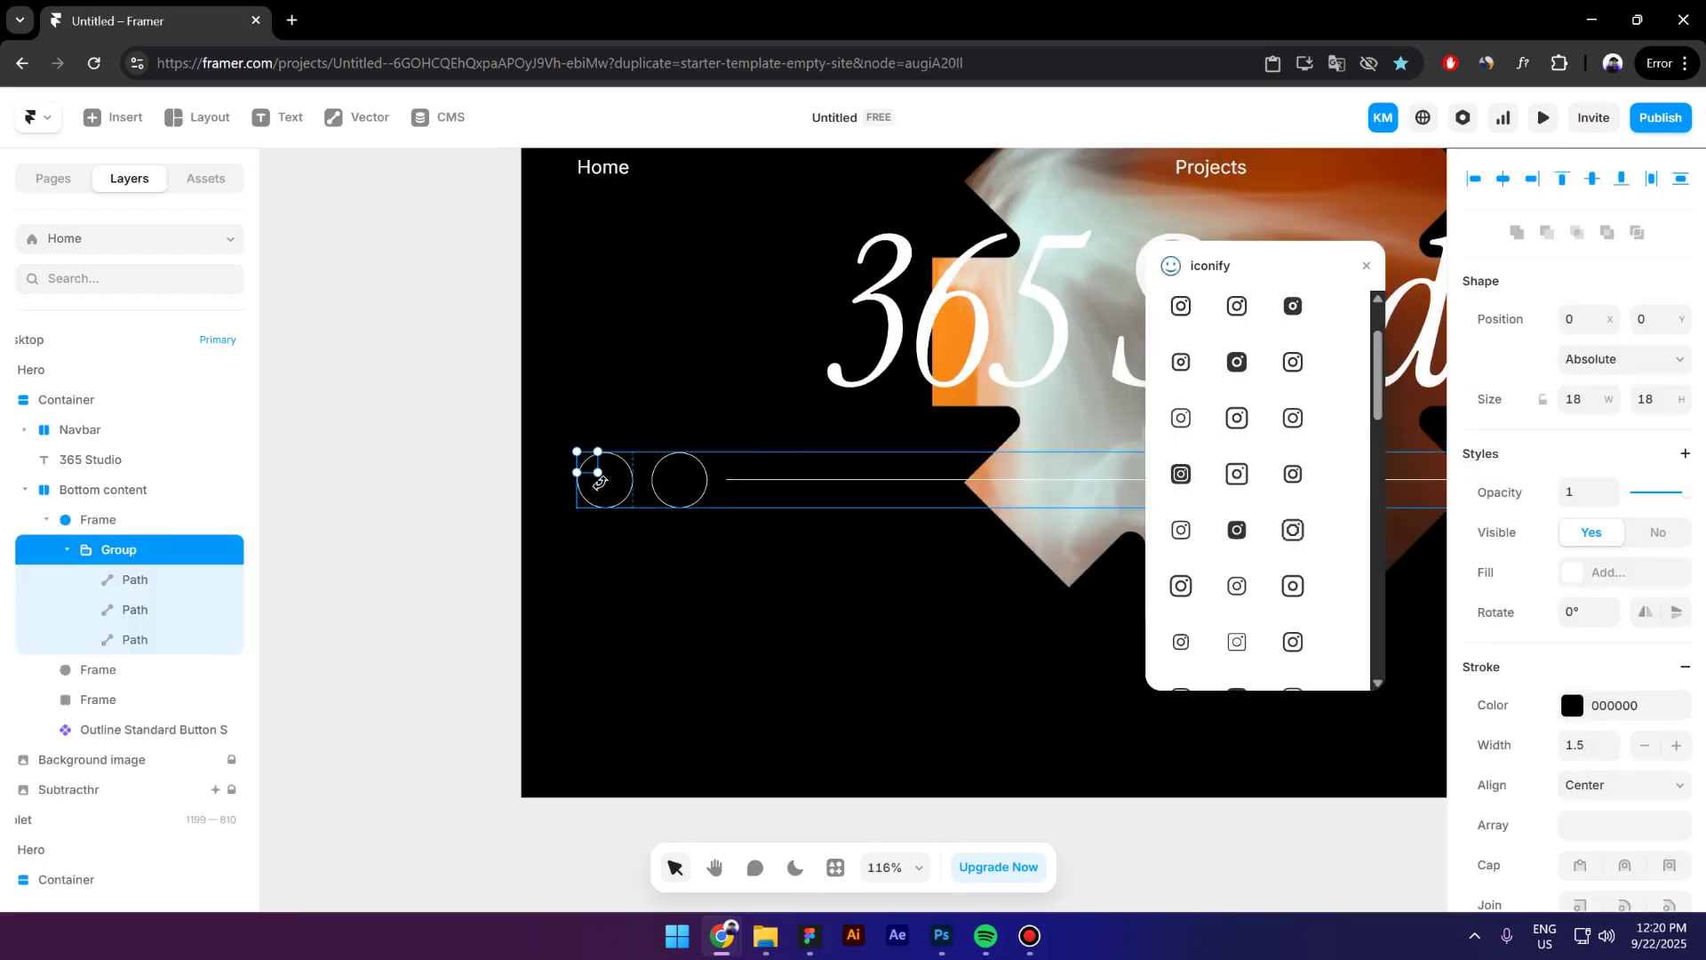
# Give the first circle a stack layout to centre the Instagram icon.
pyautogui.click(615, 485)
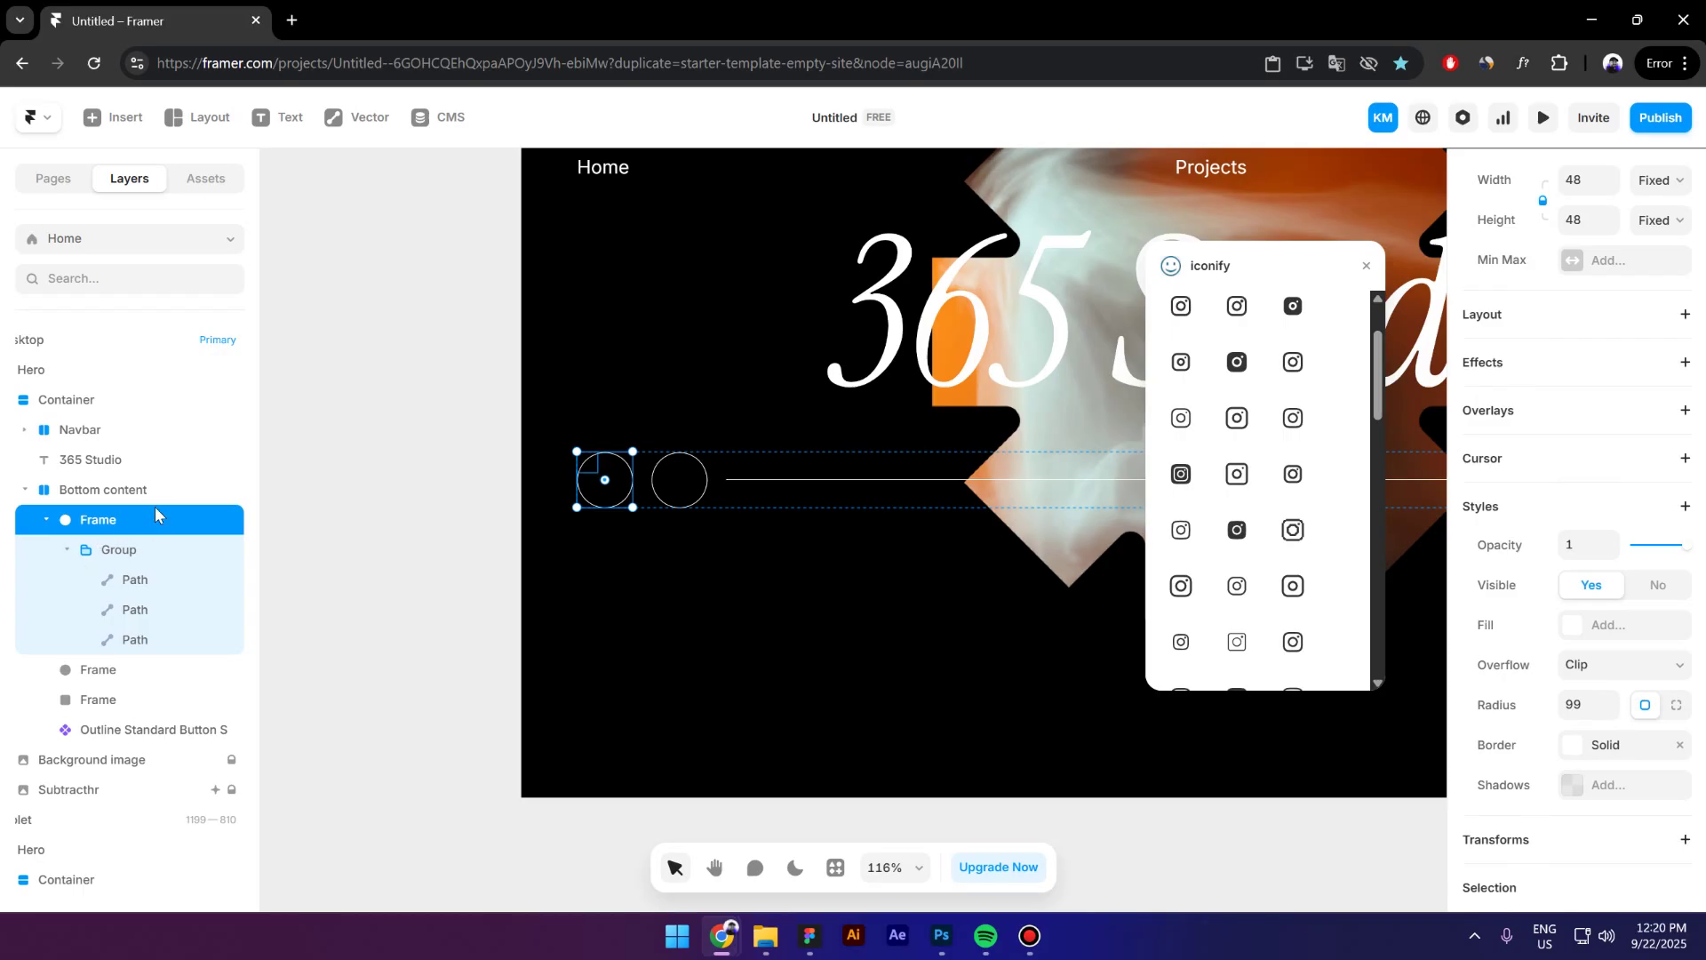
pyautogui.click(1532, 318)
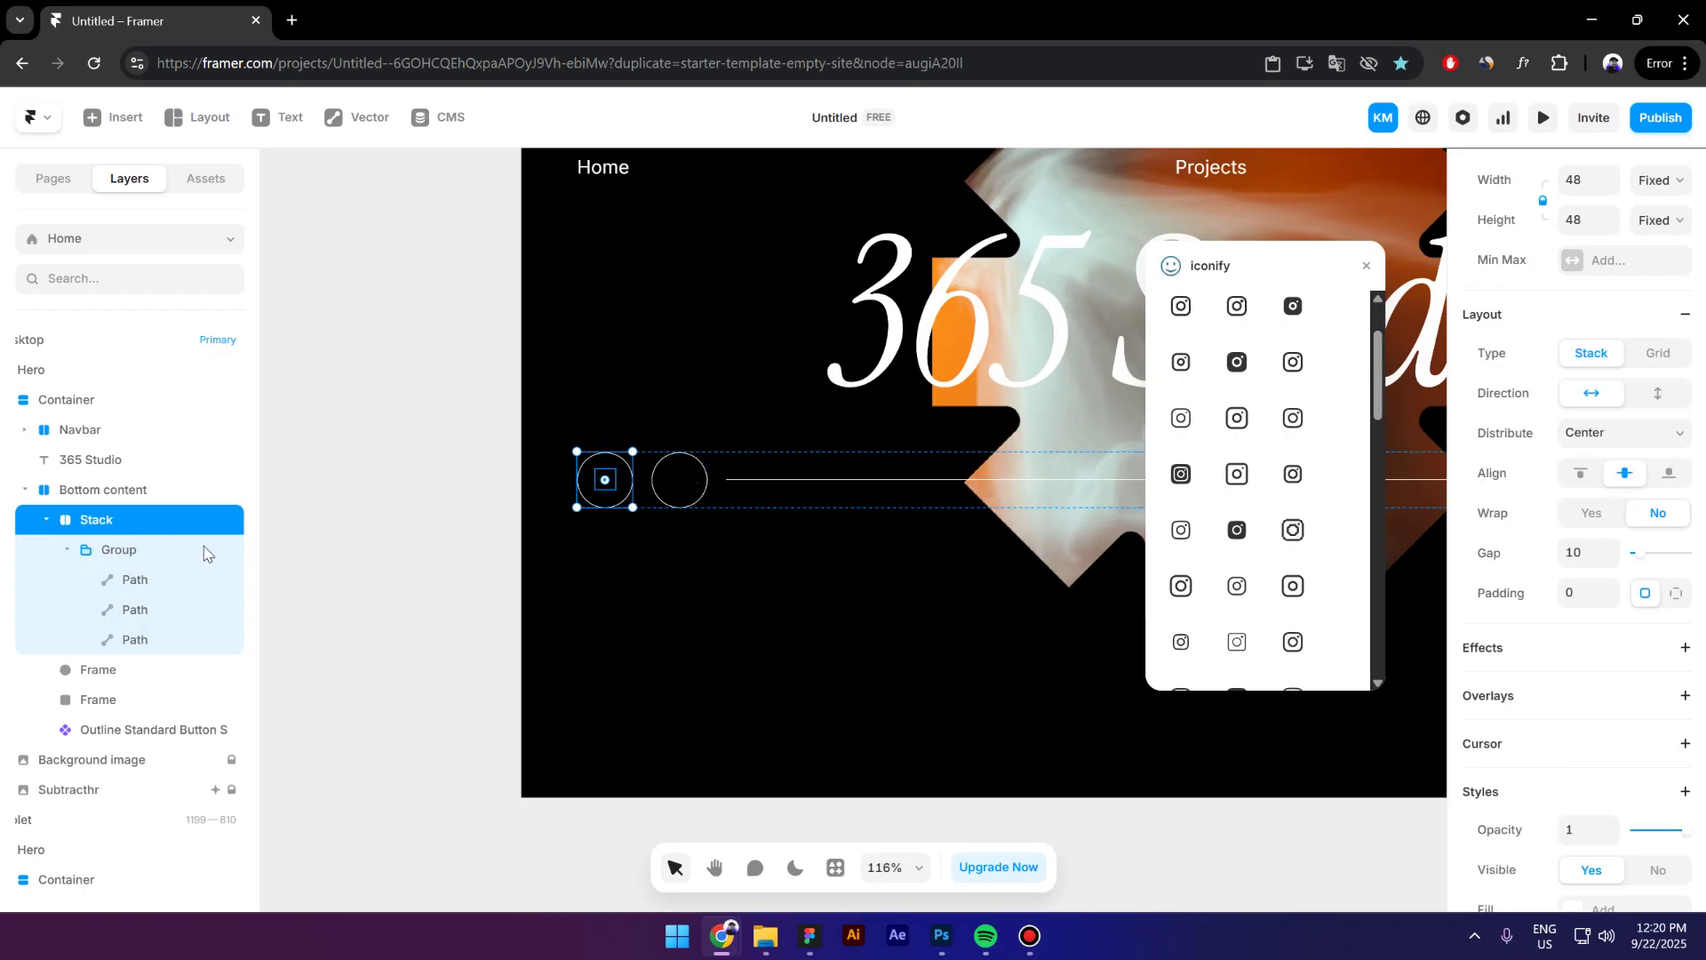
pyautogui.click(140, 557)
pyautogui.click(1604, 667)
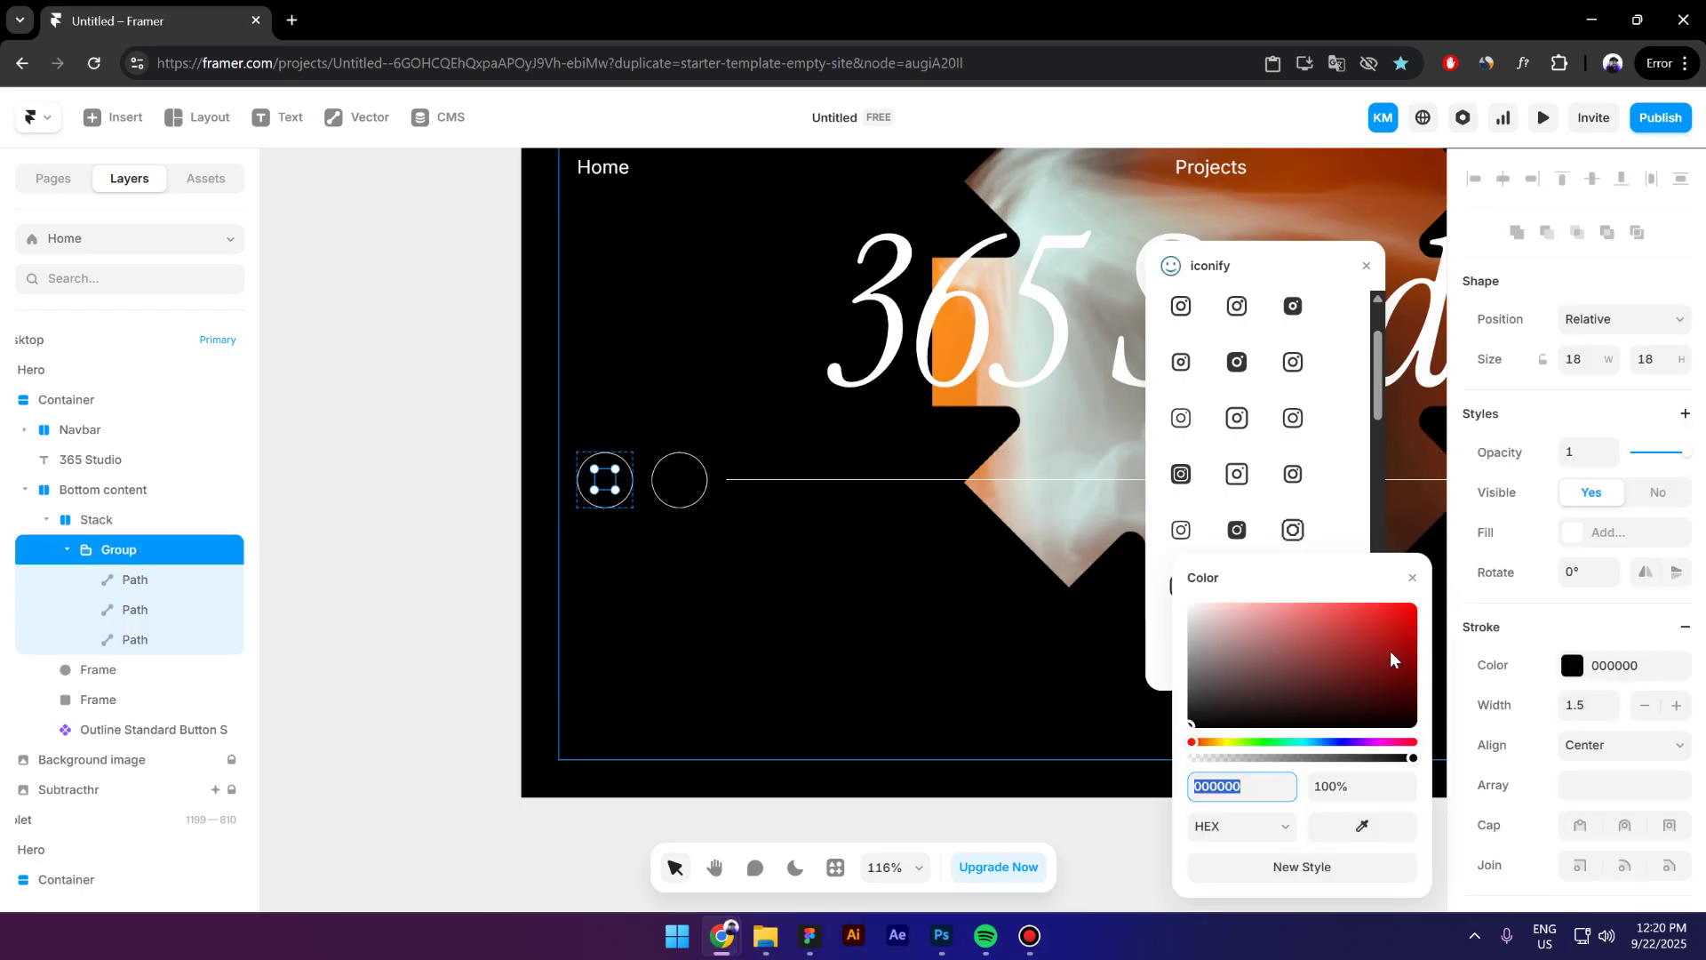
pyautogui.click(437, 619)
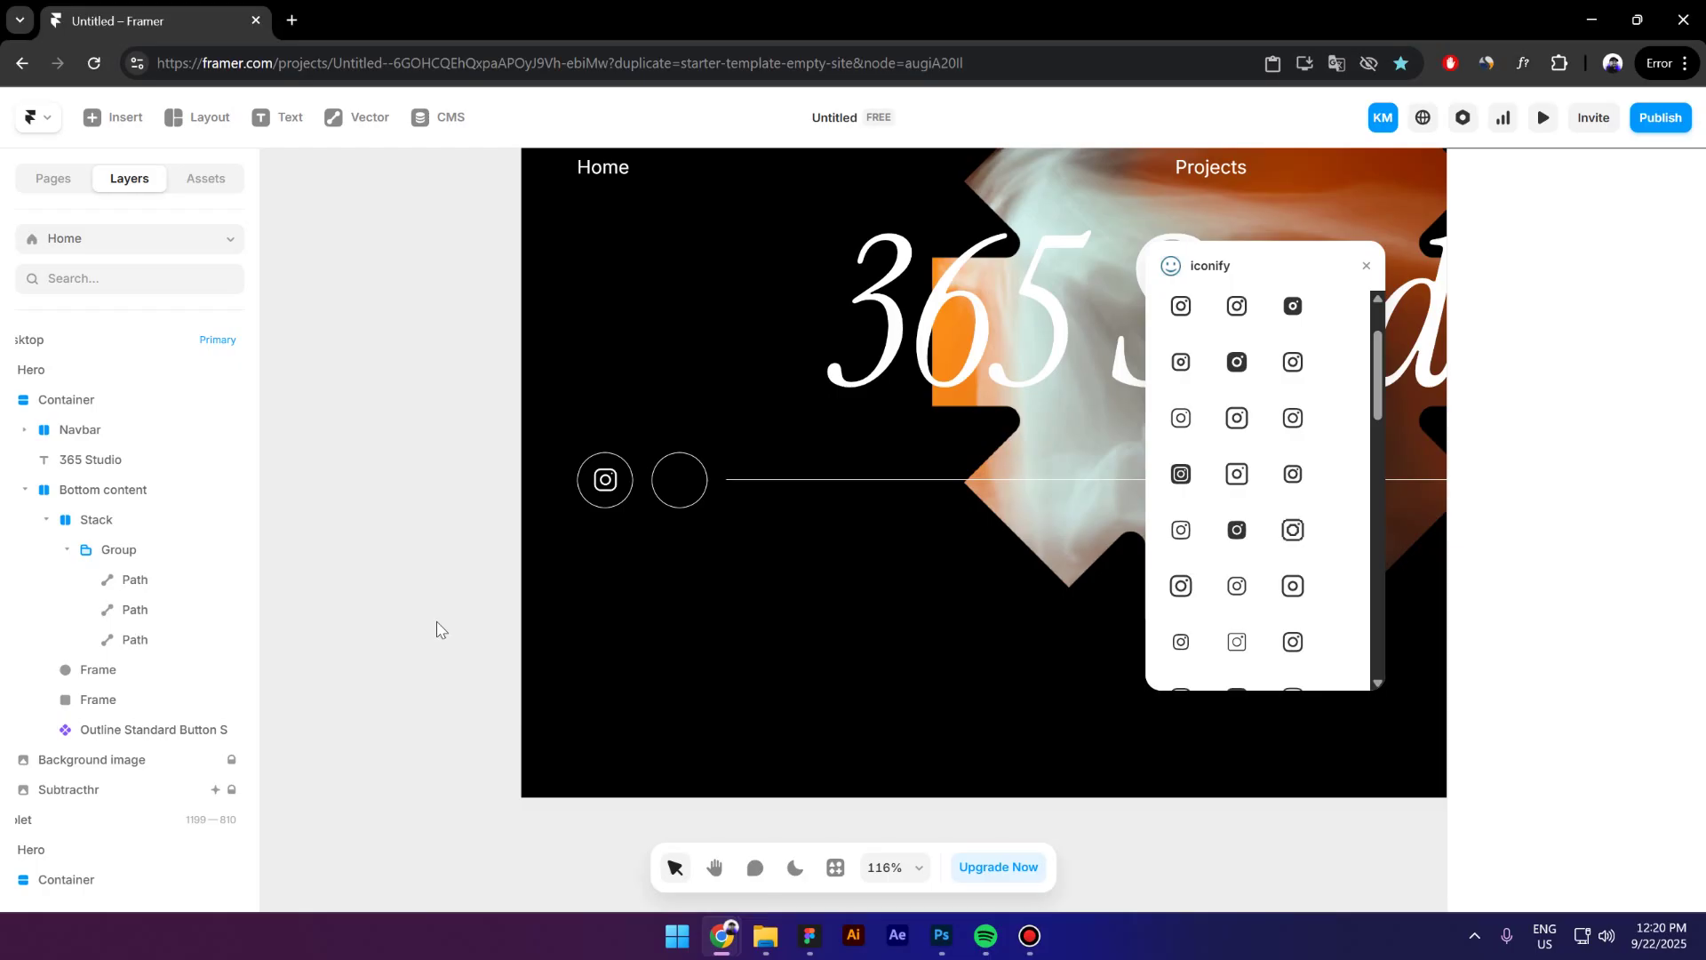
# Search iconify for 'youtube' and place a YouTube icon in the second circle.
pyautogui.scroll(2, 1235, 356)
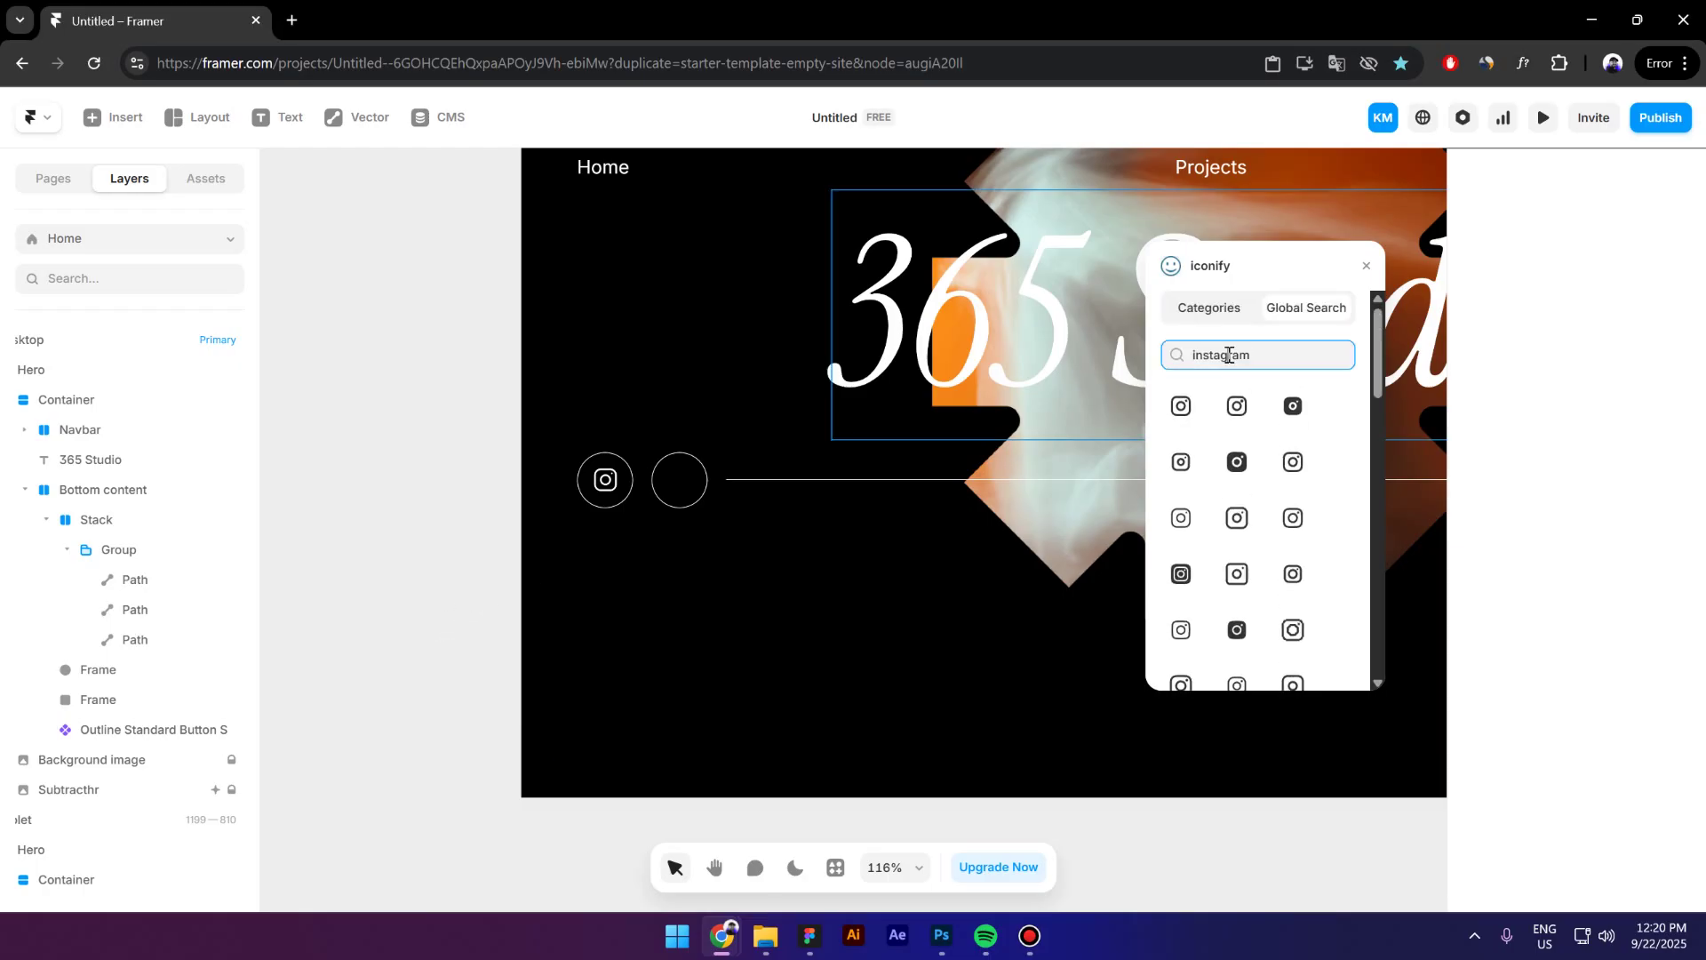
pyautogui.moveTo(1271, 355); pyautogui.dragTo(1192, 354)
pyautogui.write('youtube')
pyautogui.scroll(-1, 1235, 533)
pyautogui.moveTo(1237, 597); pyautogui.dragTo(457, 525)
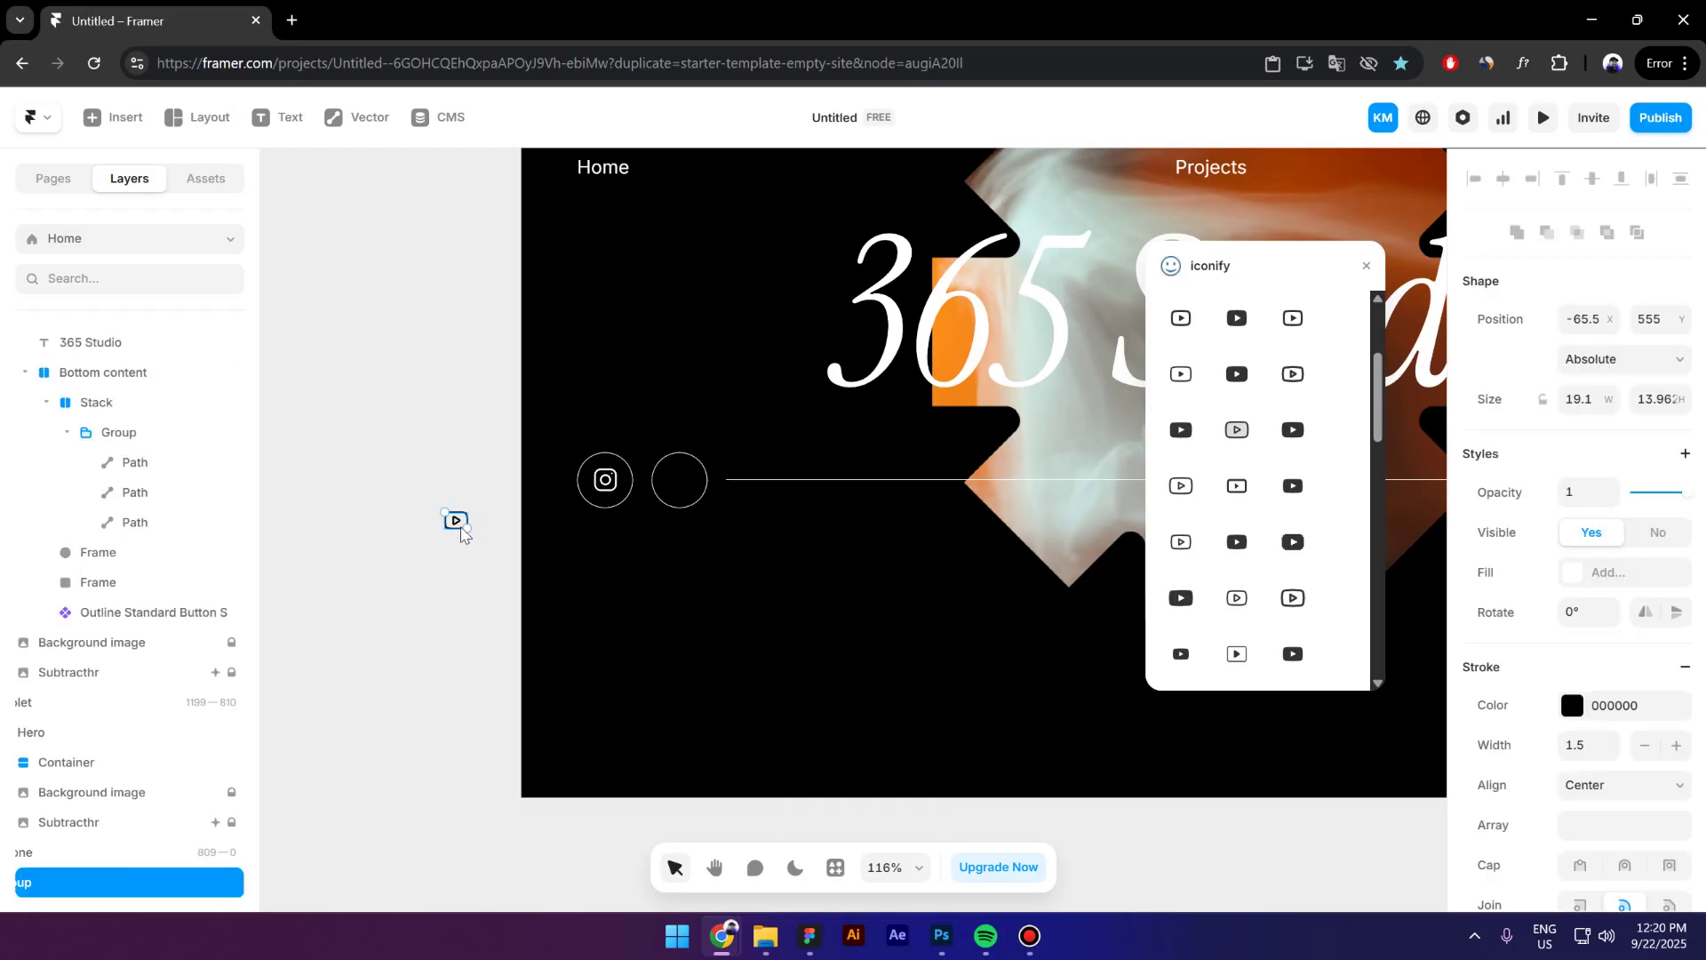
pyautogui.press('Delete')
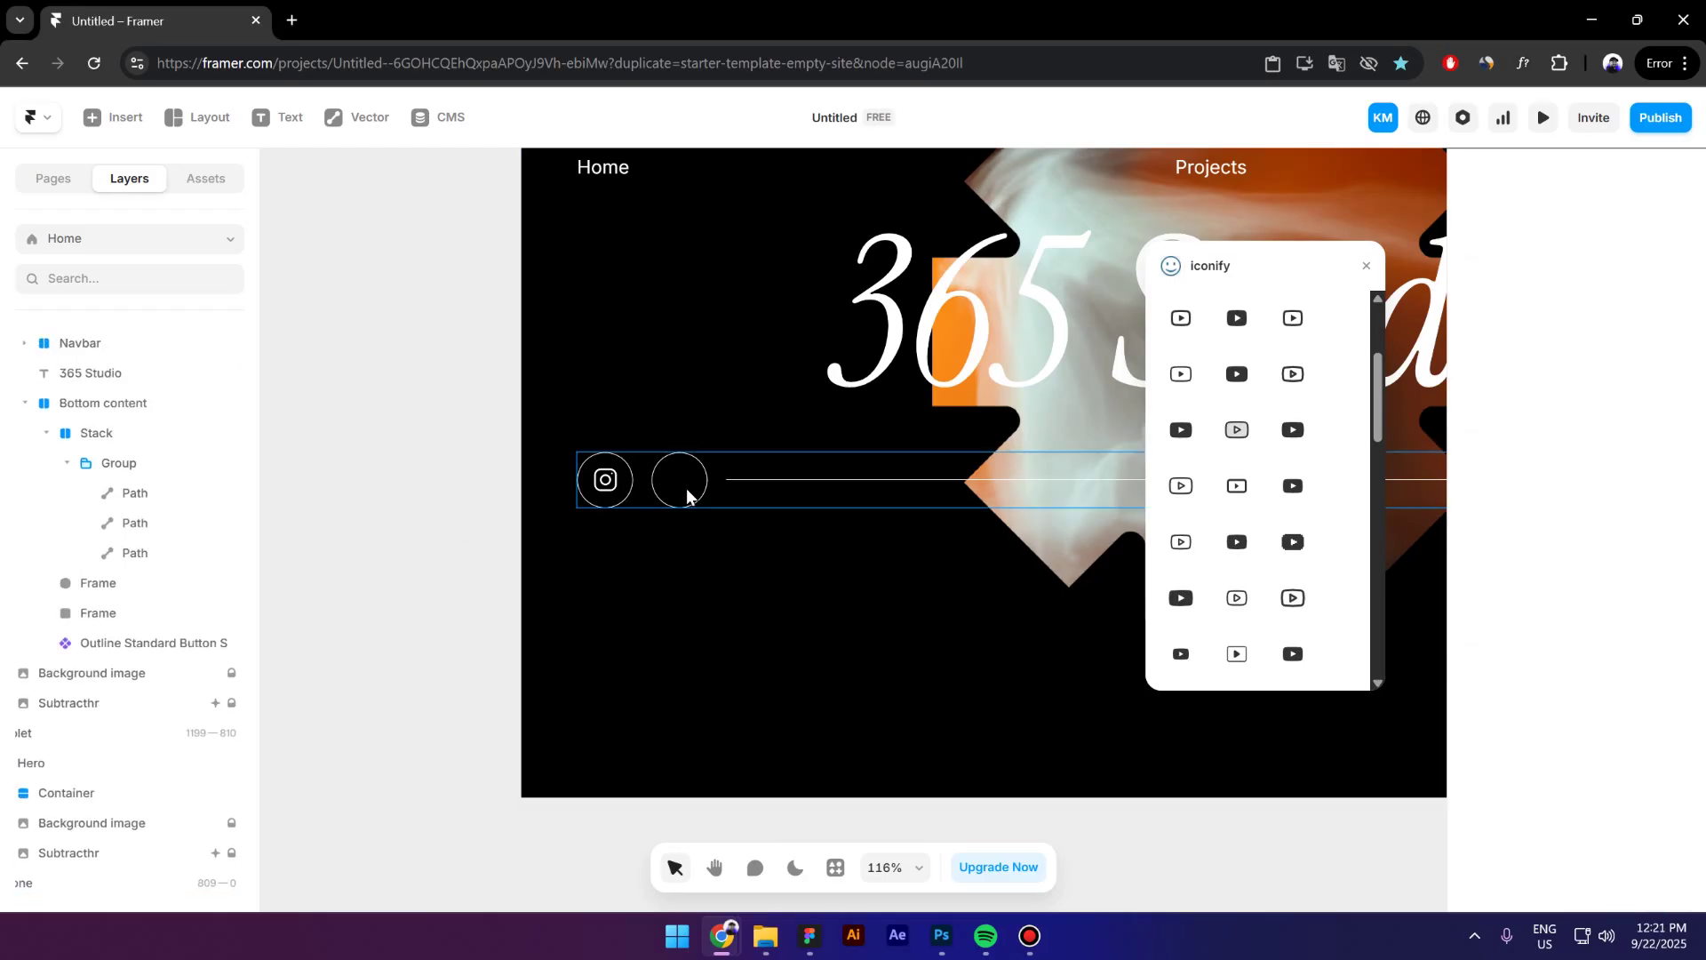
# Centre the YouTube icon with a stack layout, make its stroke white, and lock proportions.
pyautogui.click(686, 487)
pyautogui.doubleClick(686, 483)
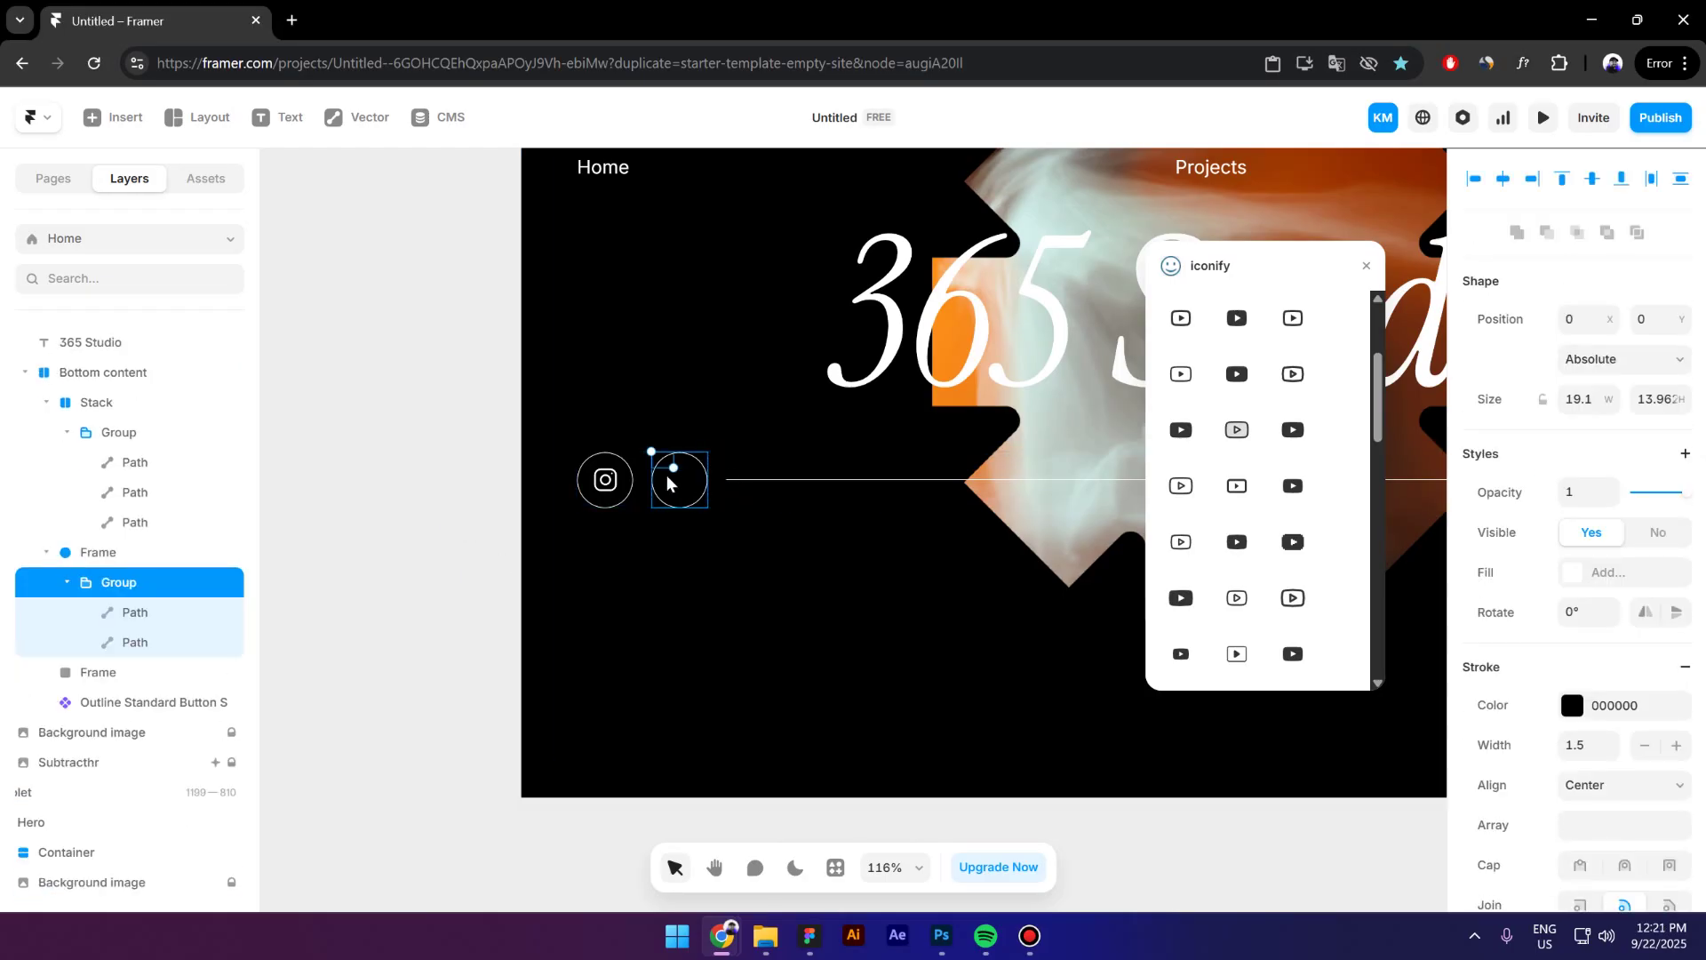
pyautogui.click(114, 555)
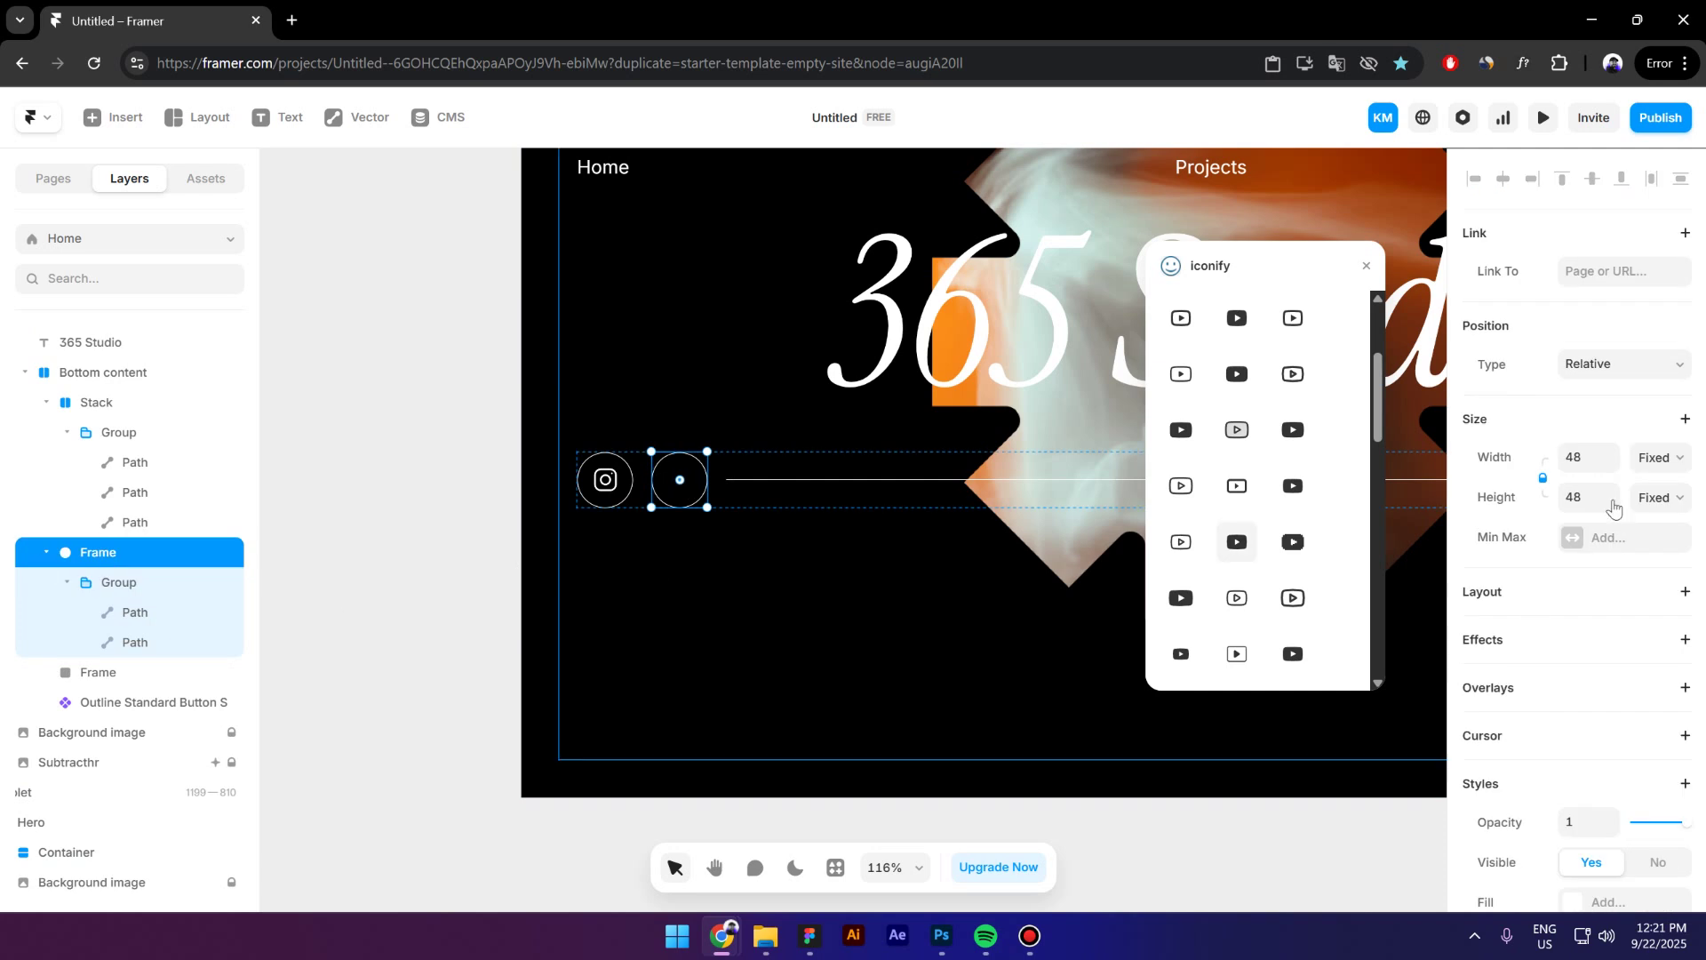
pyautogui.click(1532, 593)
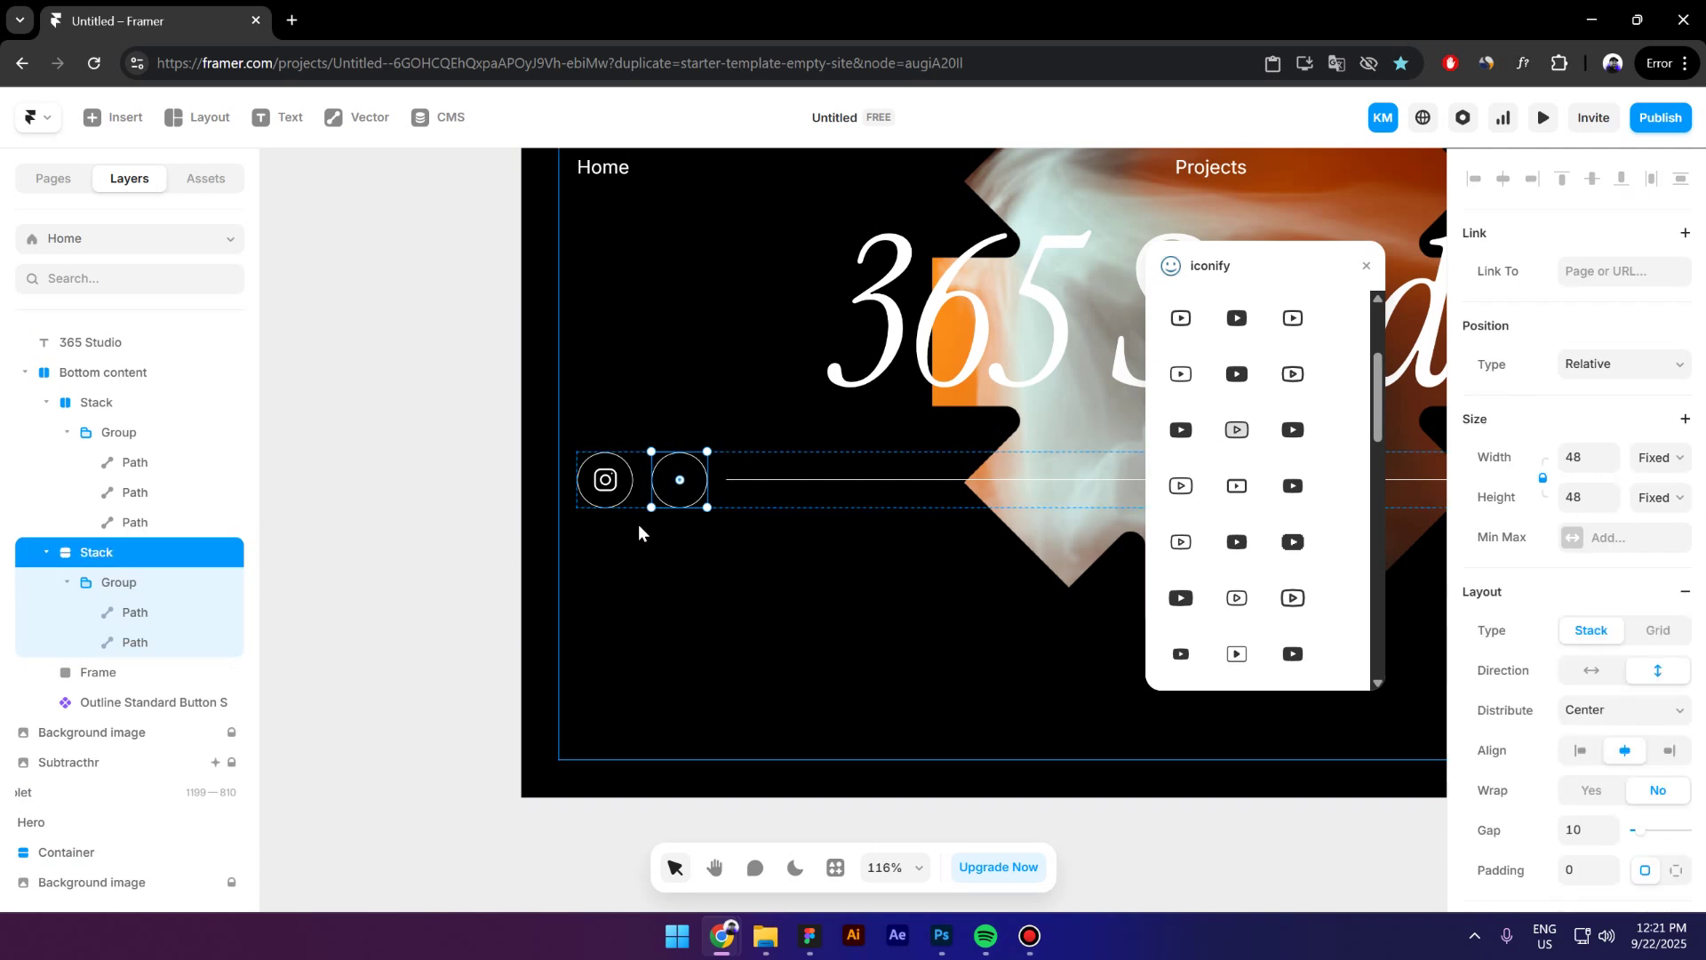
pyautogui.doubleClick(680, 479)
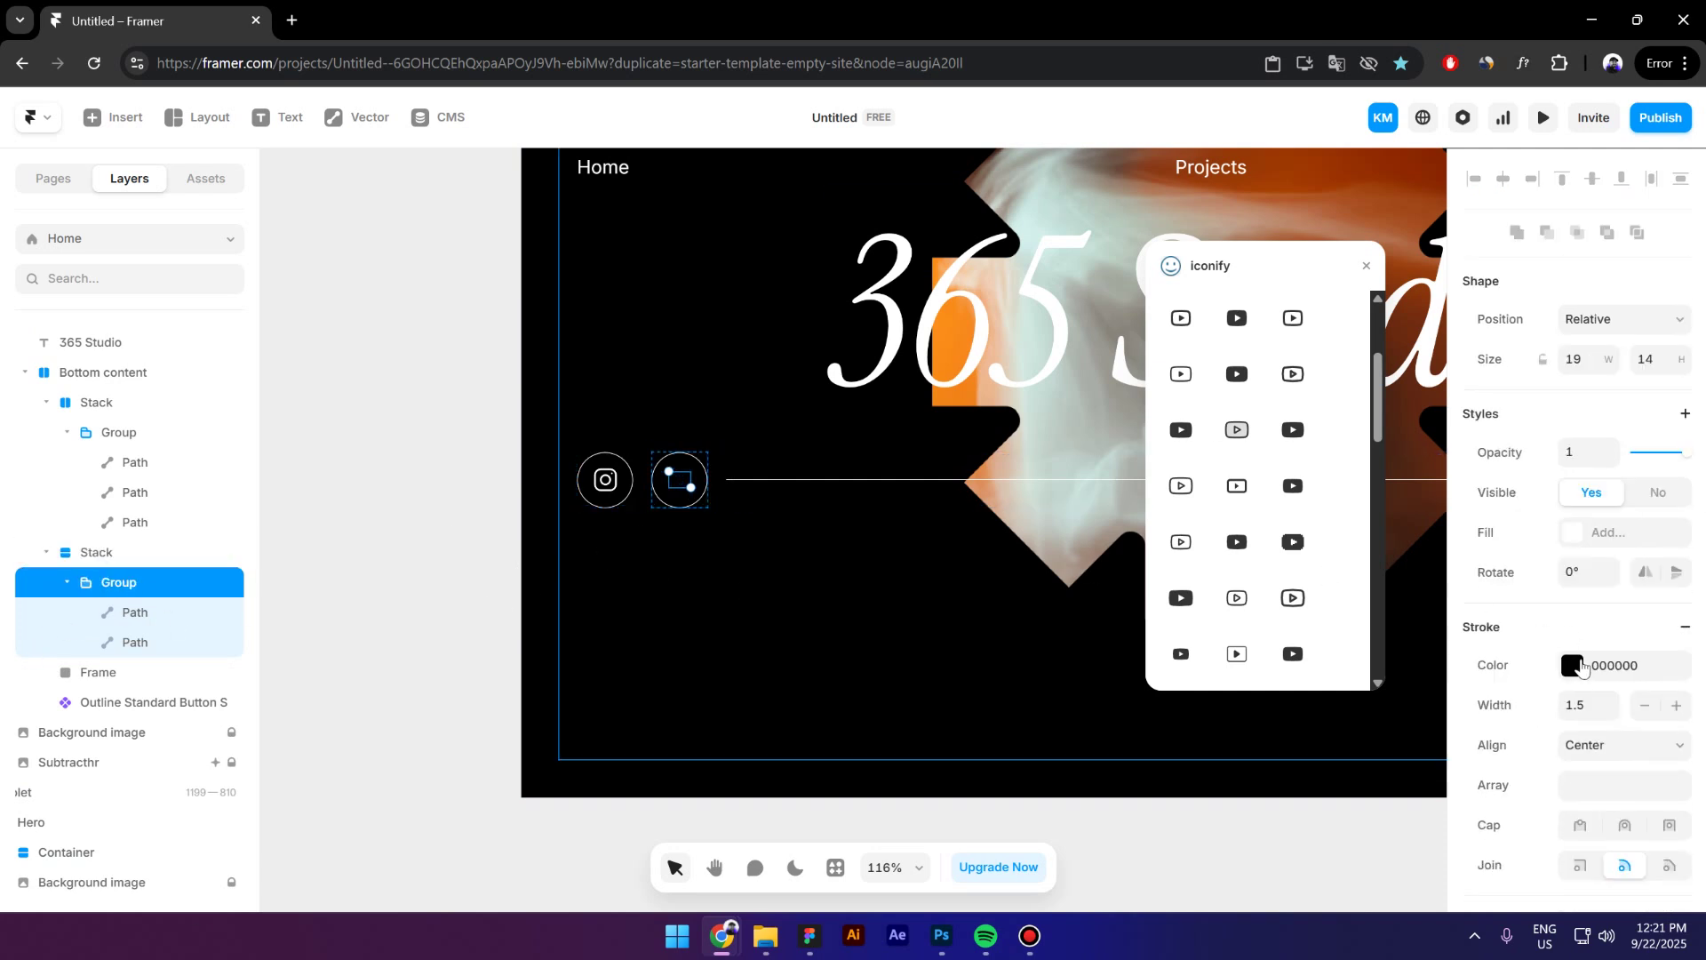
pyautogui.click(1581, 668)
pyautogui.moveTo(1288, 679); pyautogui.dragTo(883, 464)
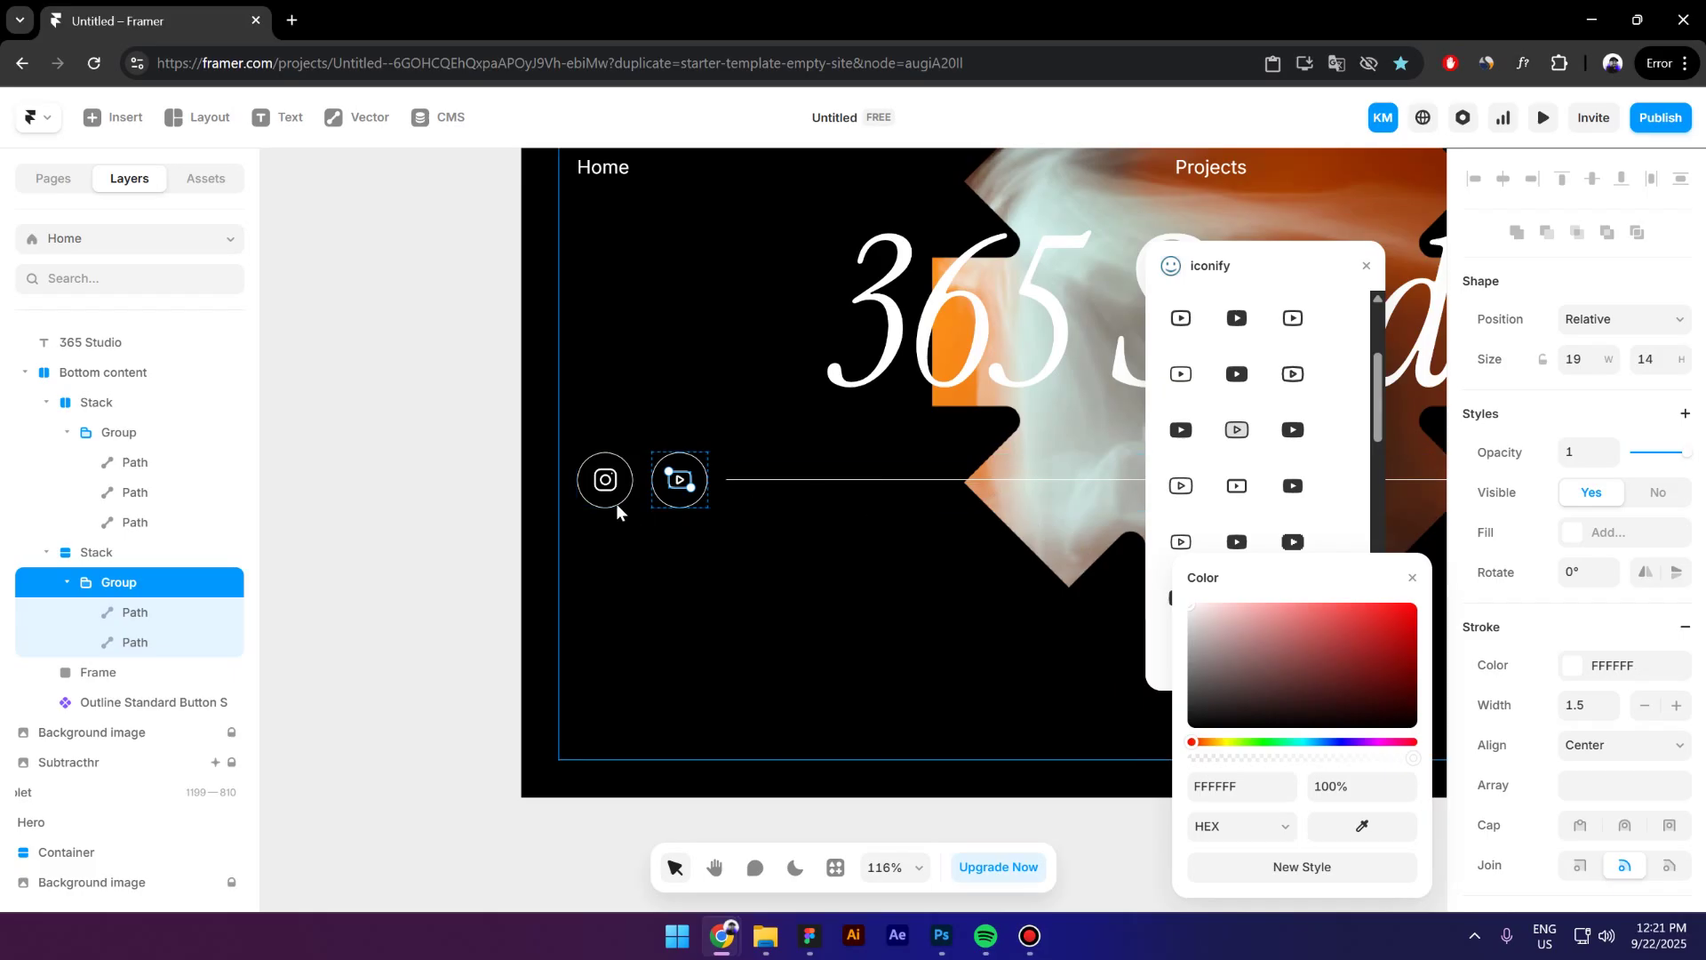
pyautogui.click(1542, 359)
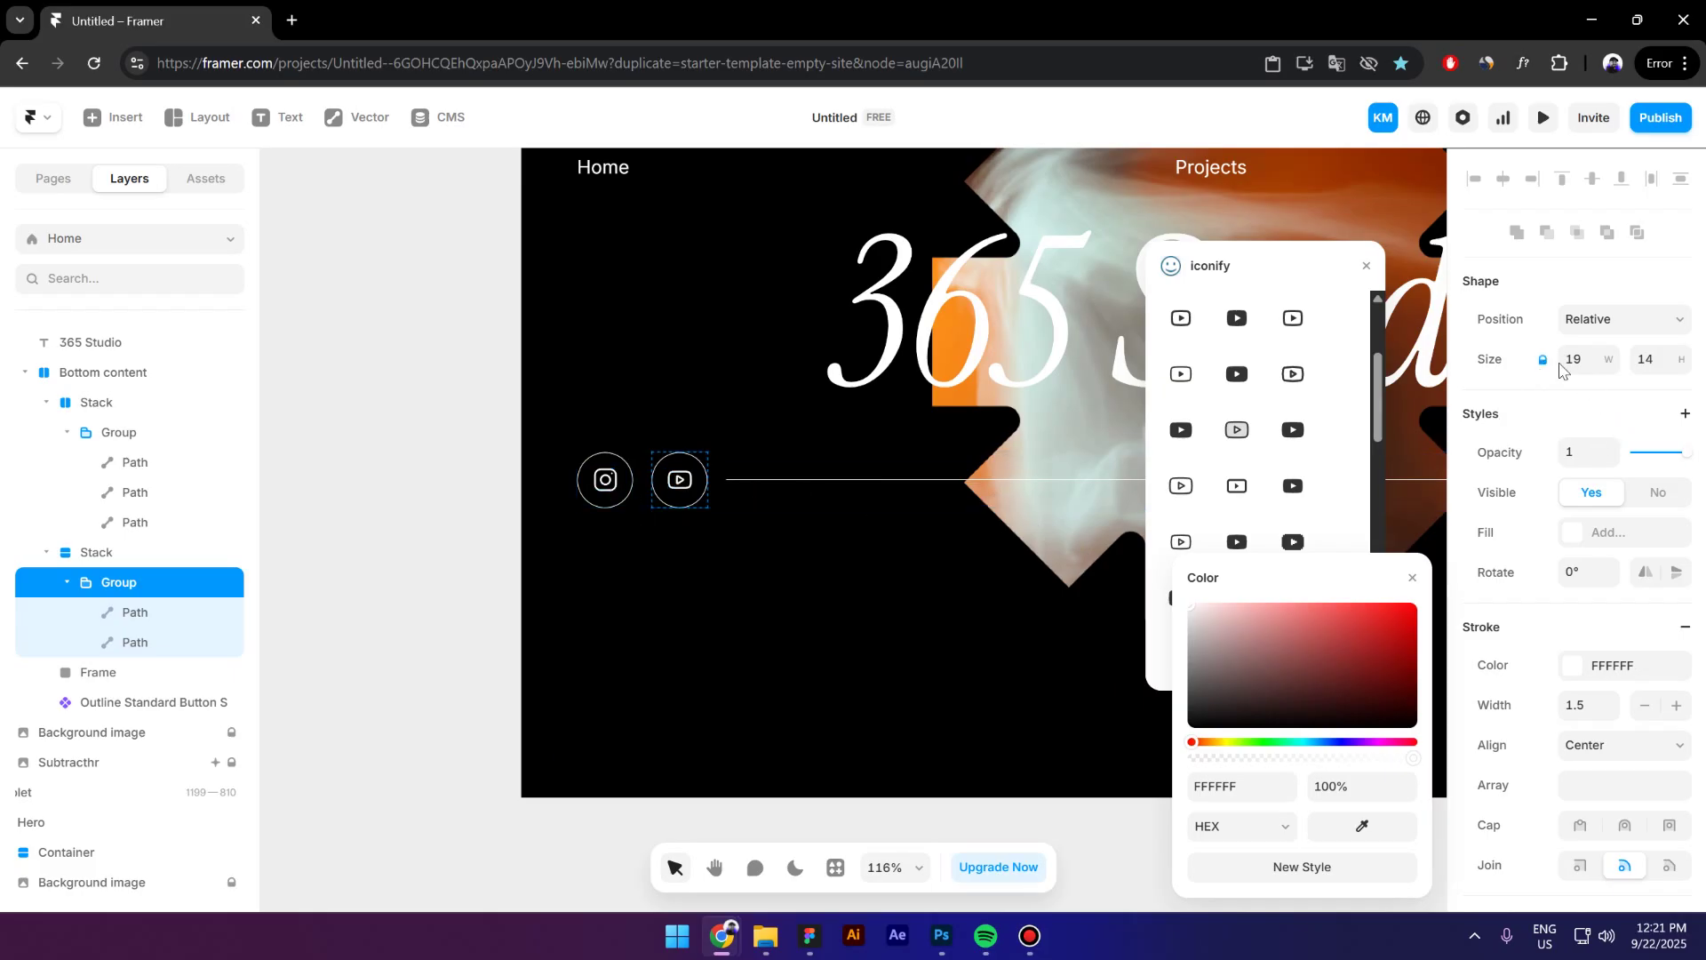
pyautogui.click(1570, 360)
pyautogui.write('20')
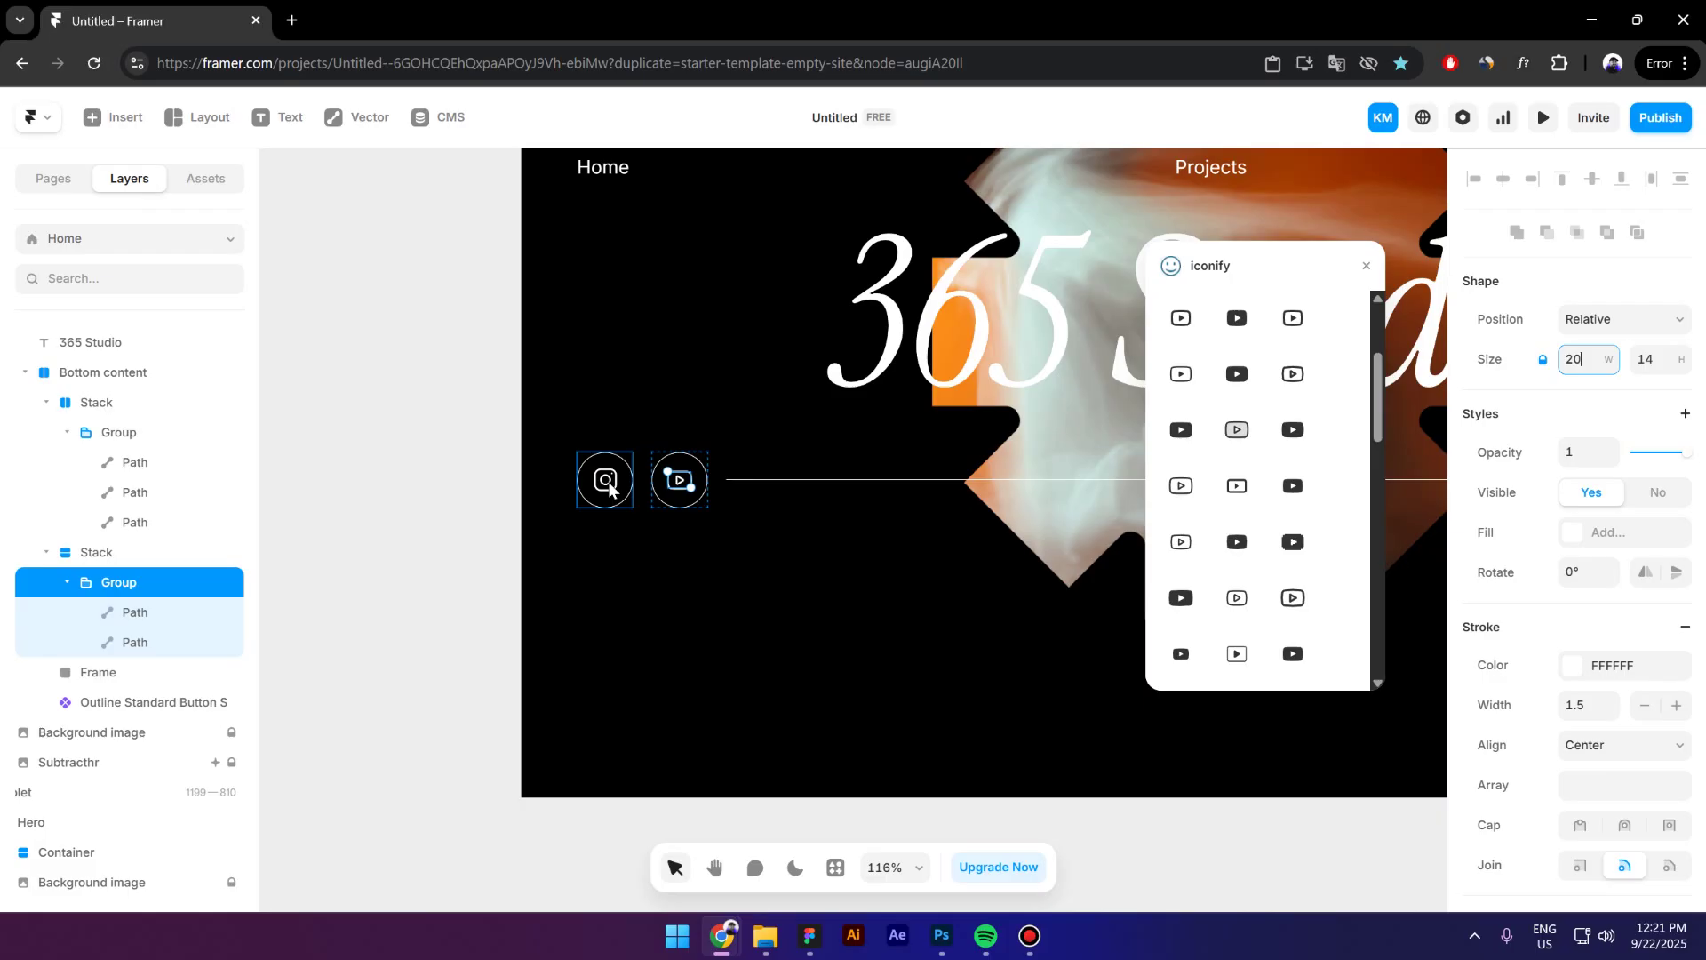
# Lock the Instagram icon's proportions and set its width to 20.
pyautogui.click(608, 489)
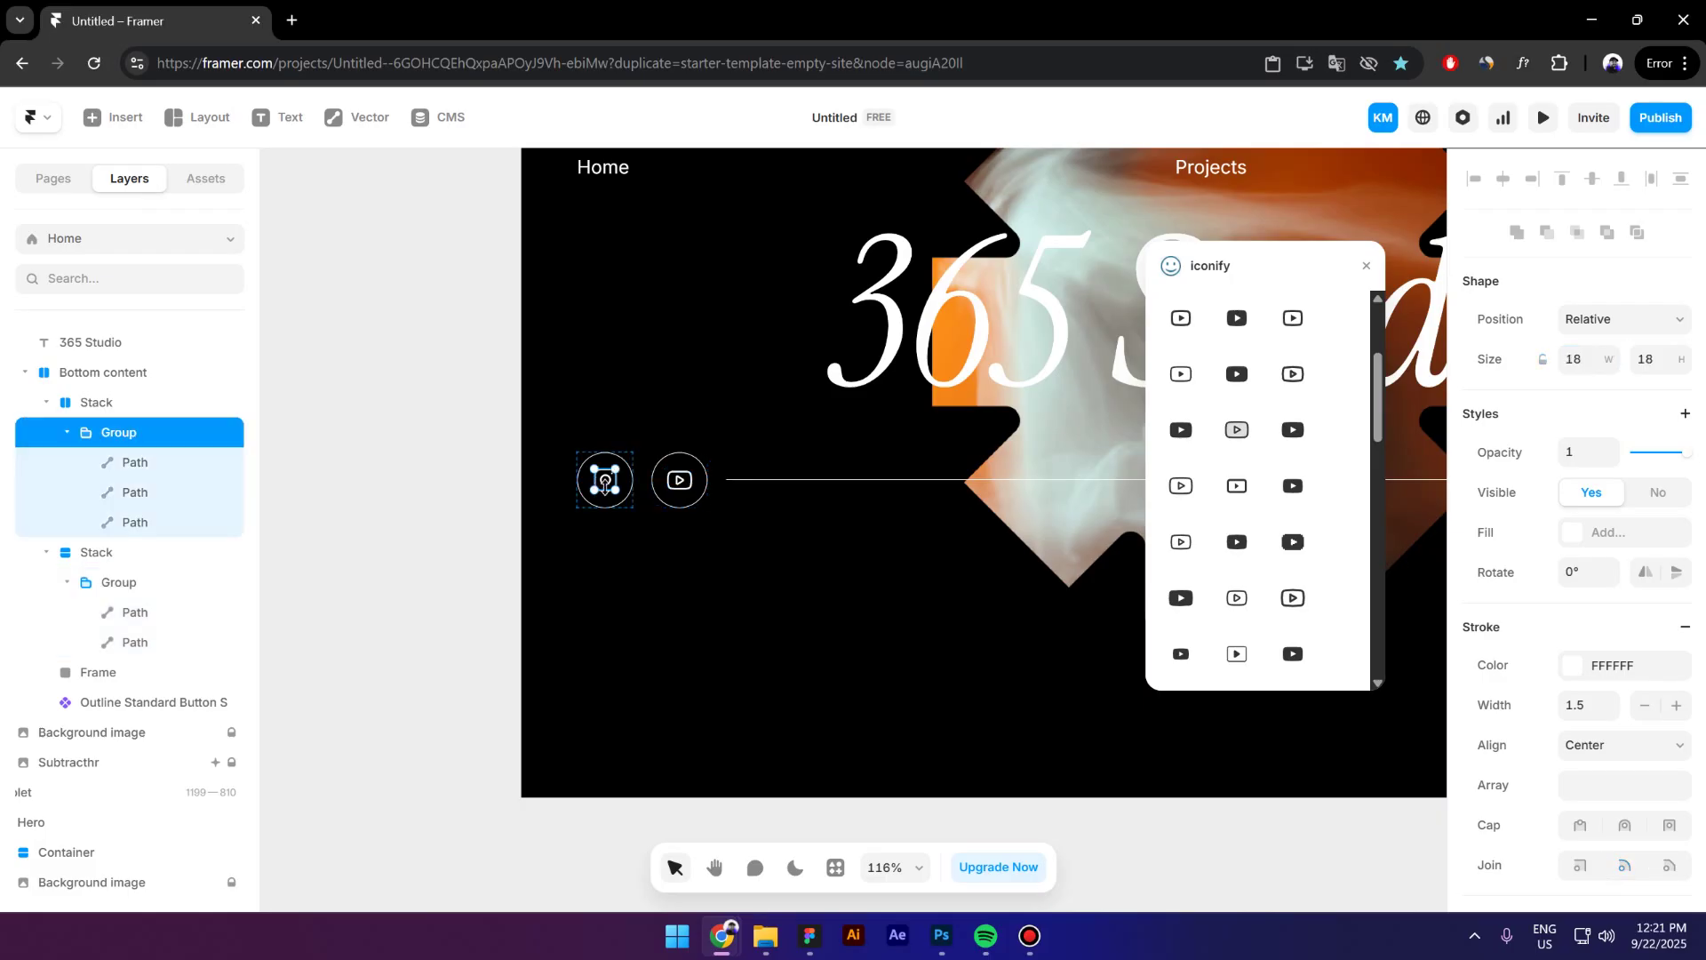
pyautogui.click(1544, 362)
pyautogui.click(1576, 361)
pyautogui.write('20')
pyautogui.press('Return')
pyautogui.click(426, 628)
pyautogui.scroll(-3, 633, 476)
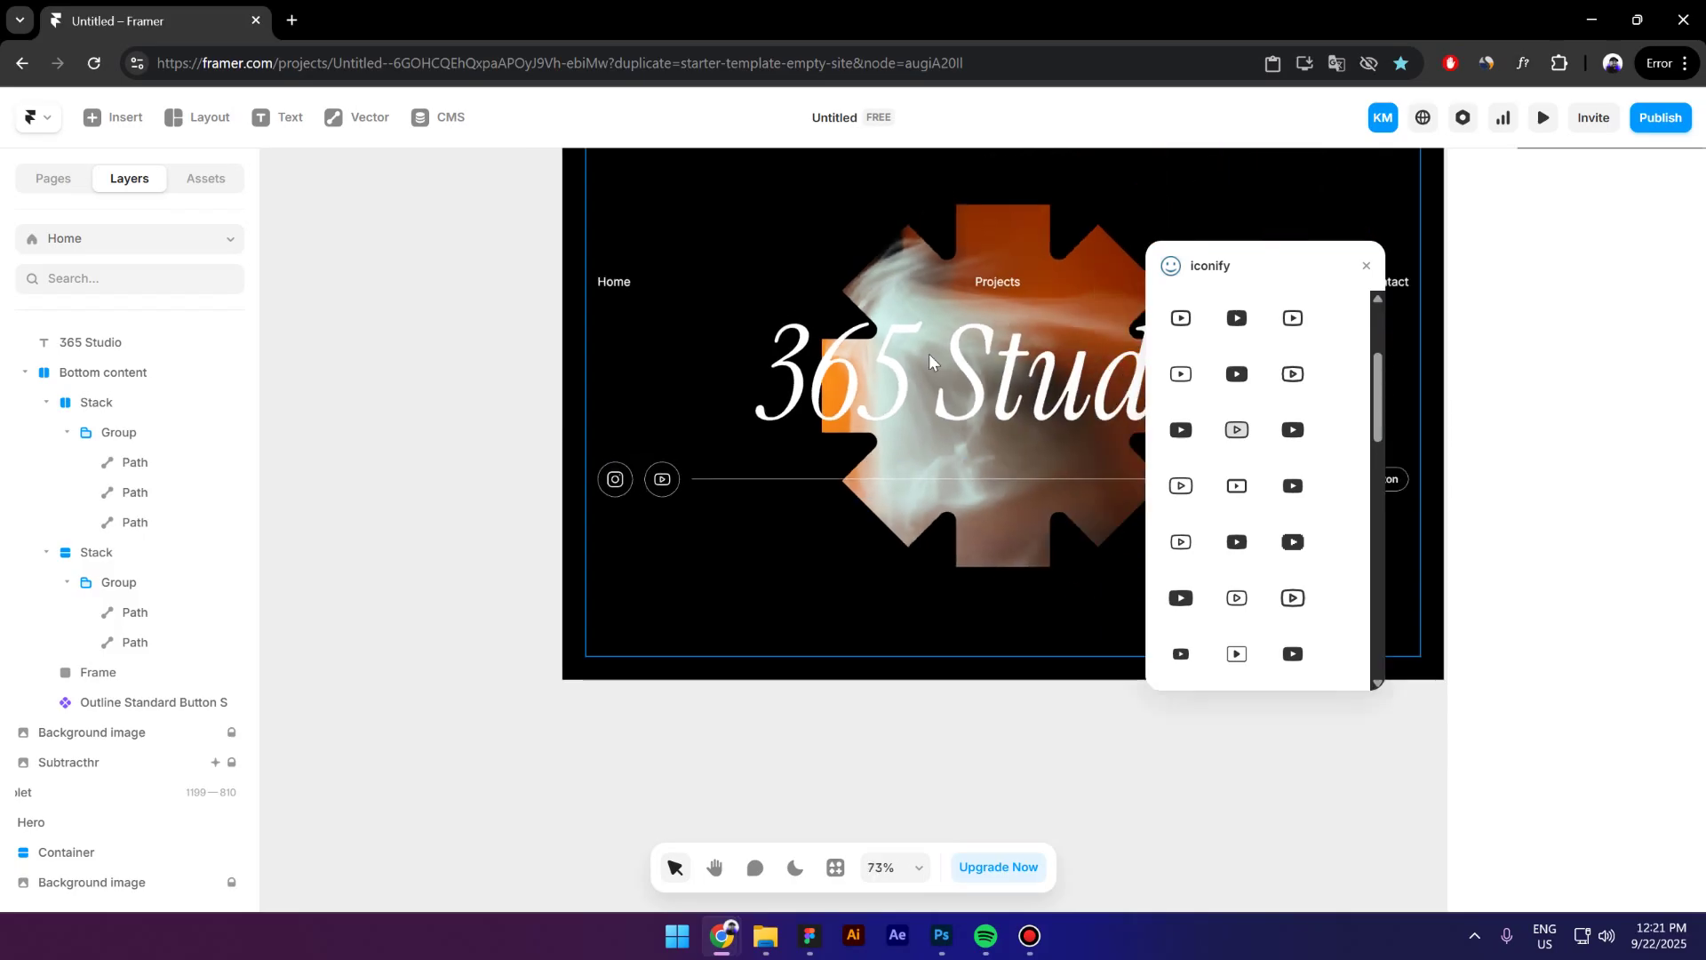
pyautogui.scroll(-3, 576, 436)
pyautogui.click(1366, 266)
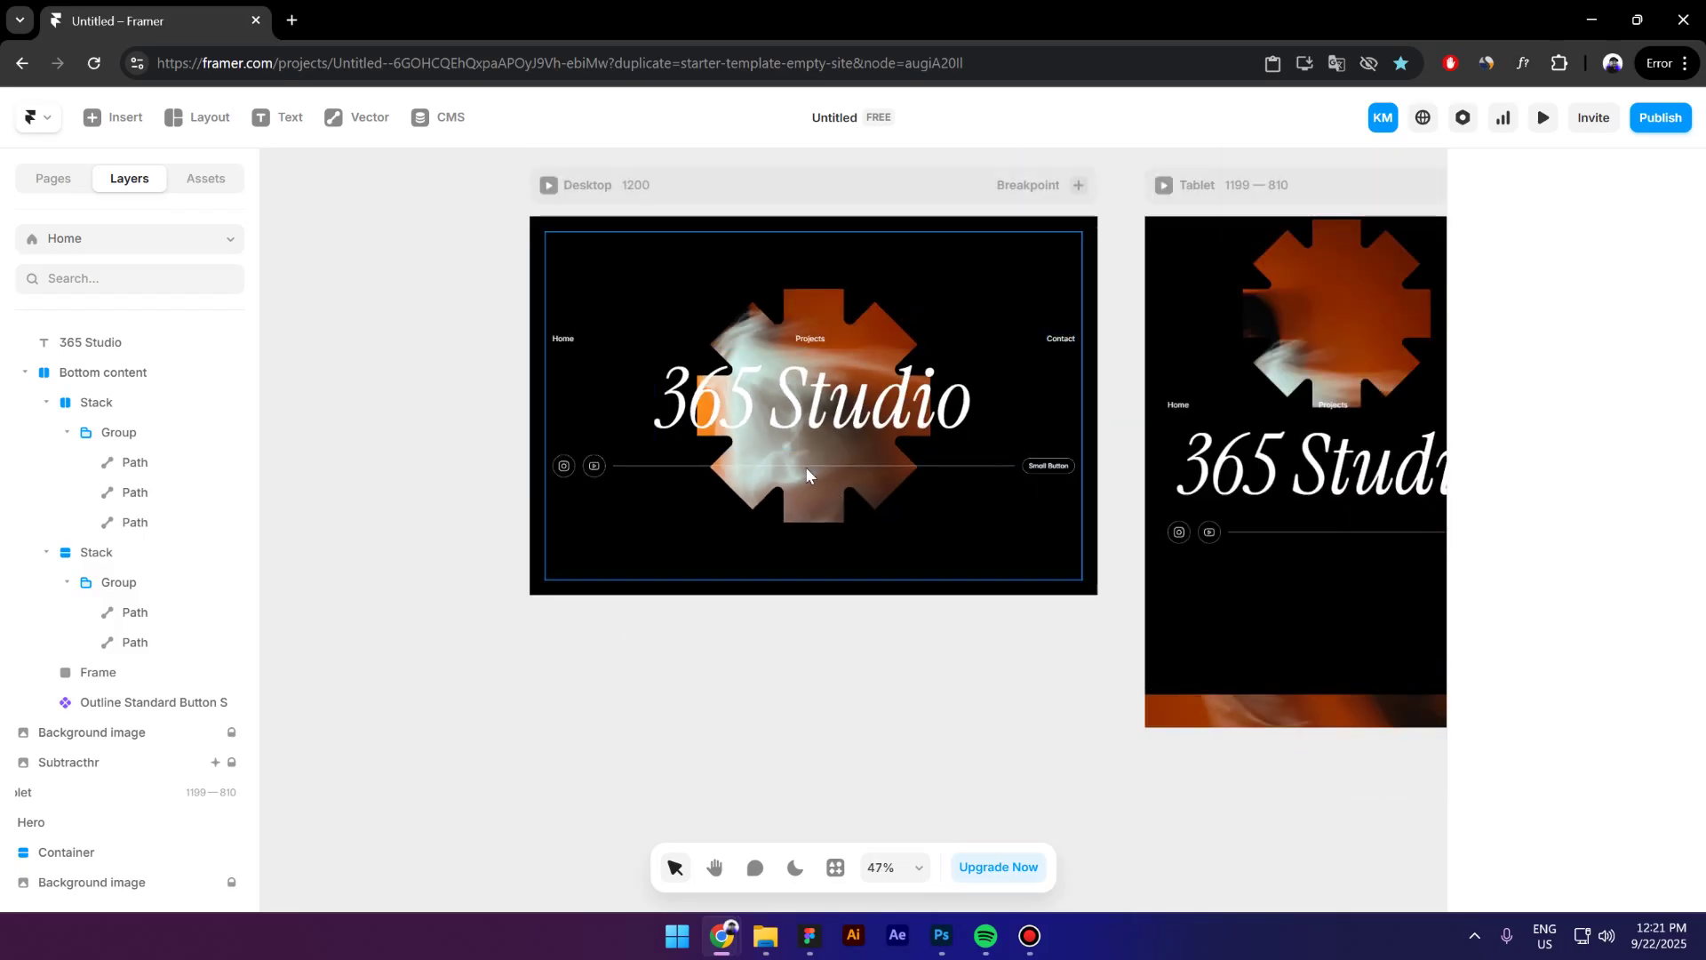
# Set the Desktop Container's Distribute to Space Between, pushing Navbar up and Bottom content down.
pyautogui.scroll(2, 736, 469)
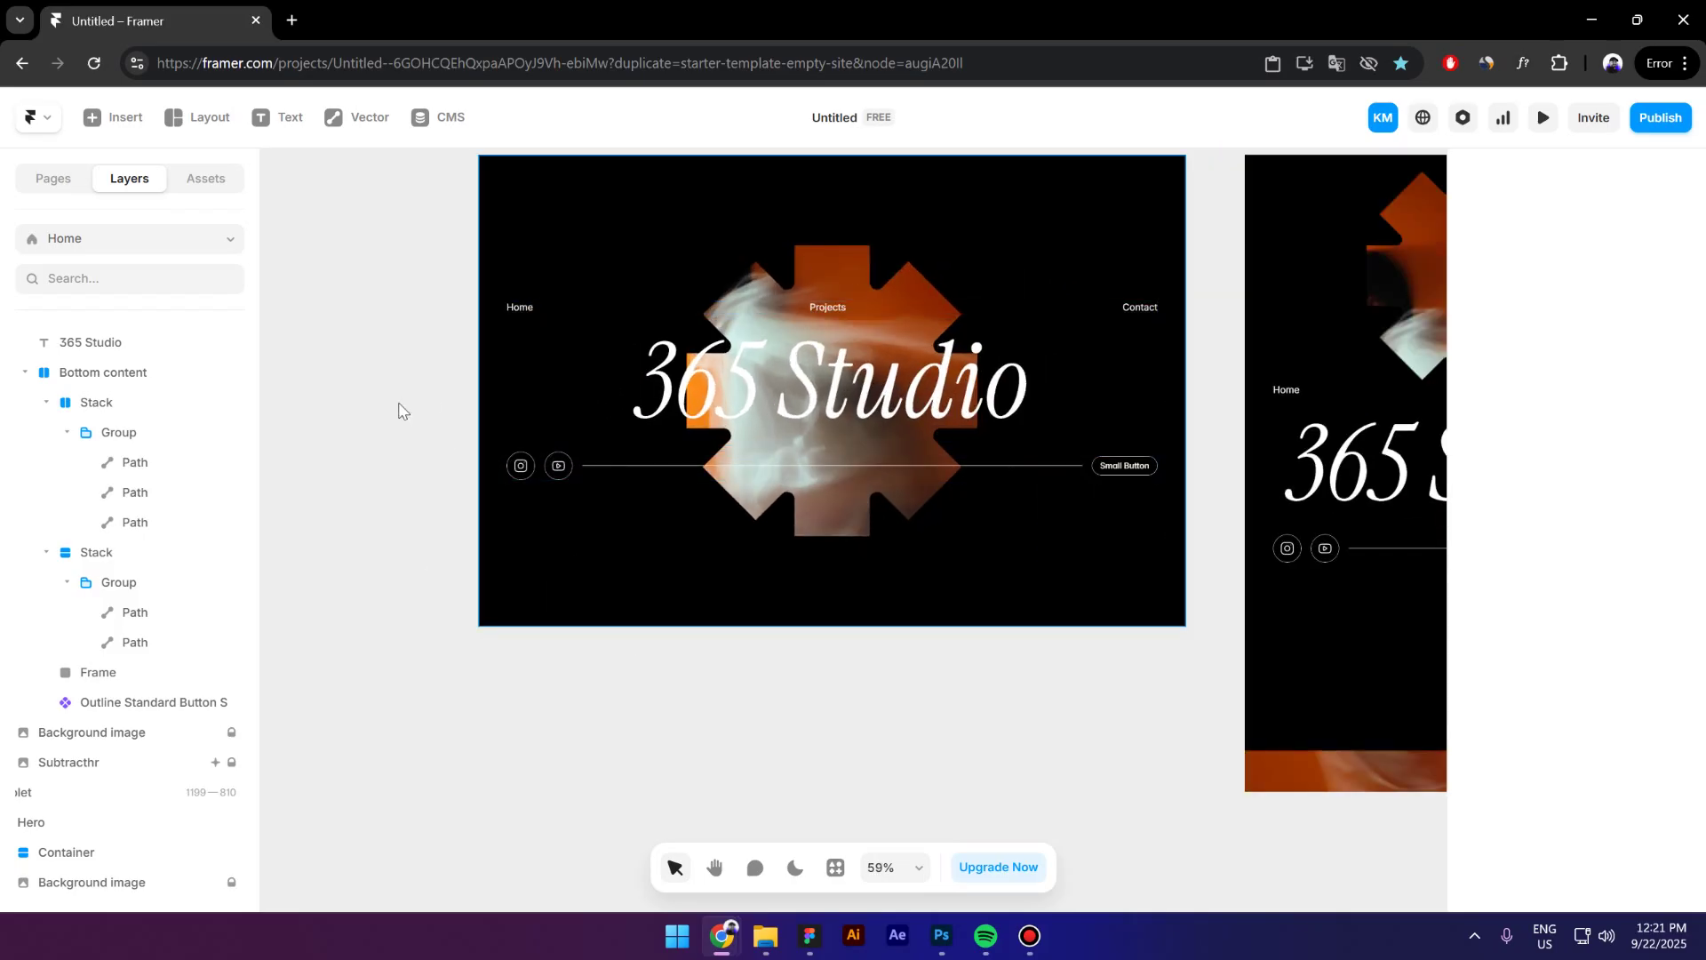
pyautogui.click(136, 377)
pyautogui.press('Escape')
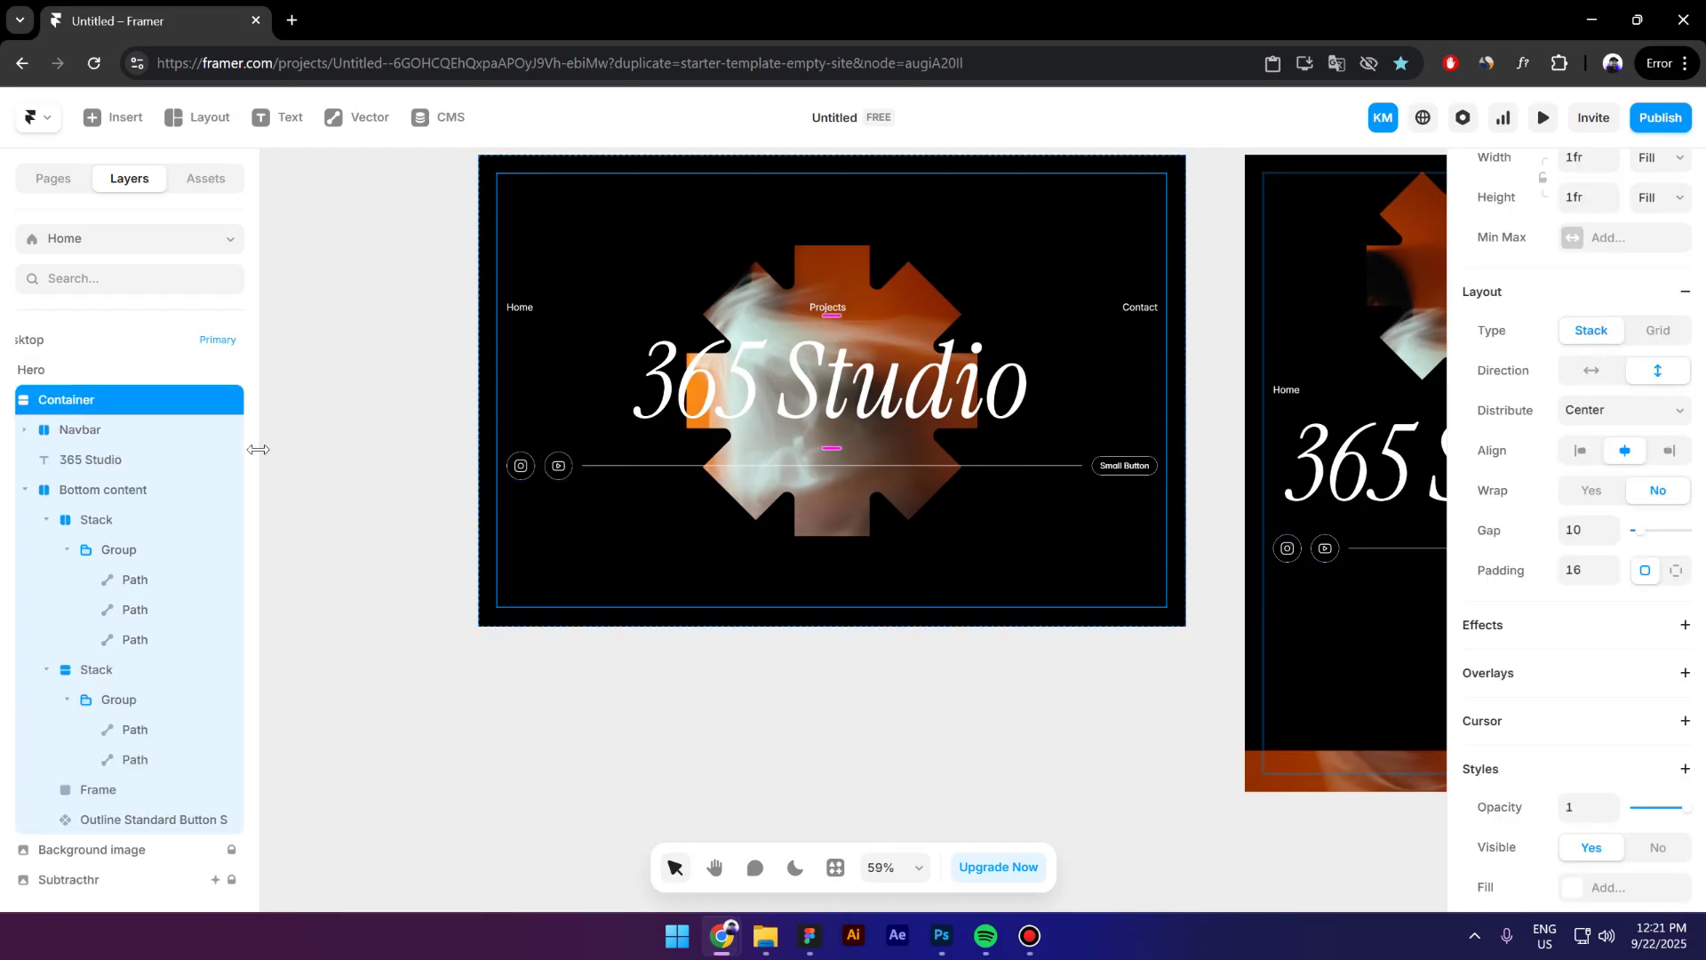
pyautogui.moveTo(258, 449); pyautogui.dragTo(349, 450)
pyautogui.click(89, 490)
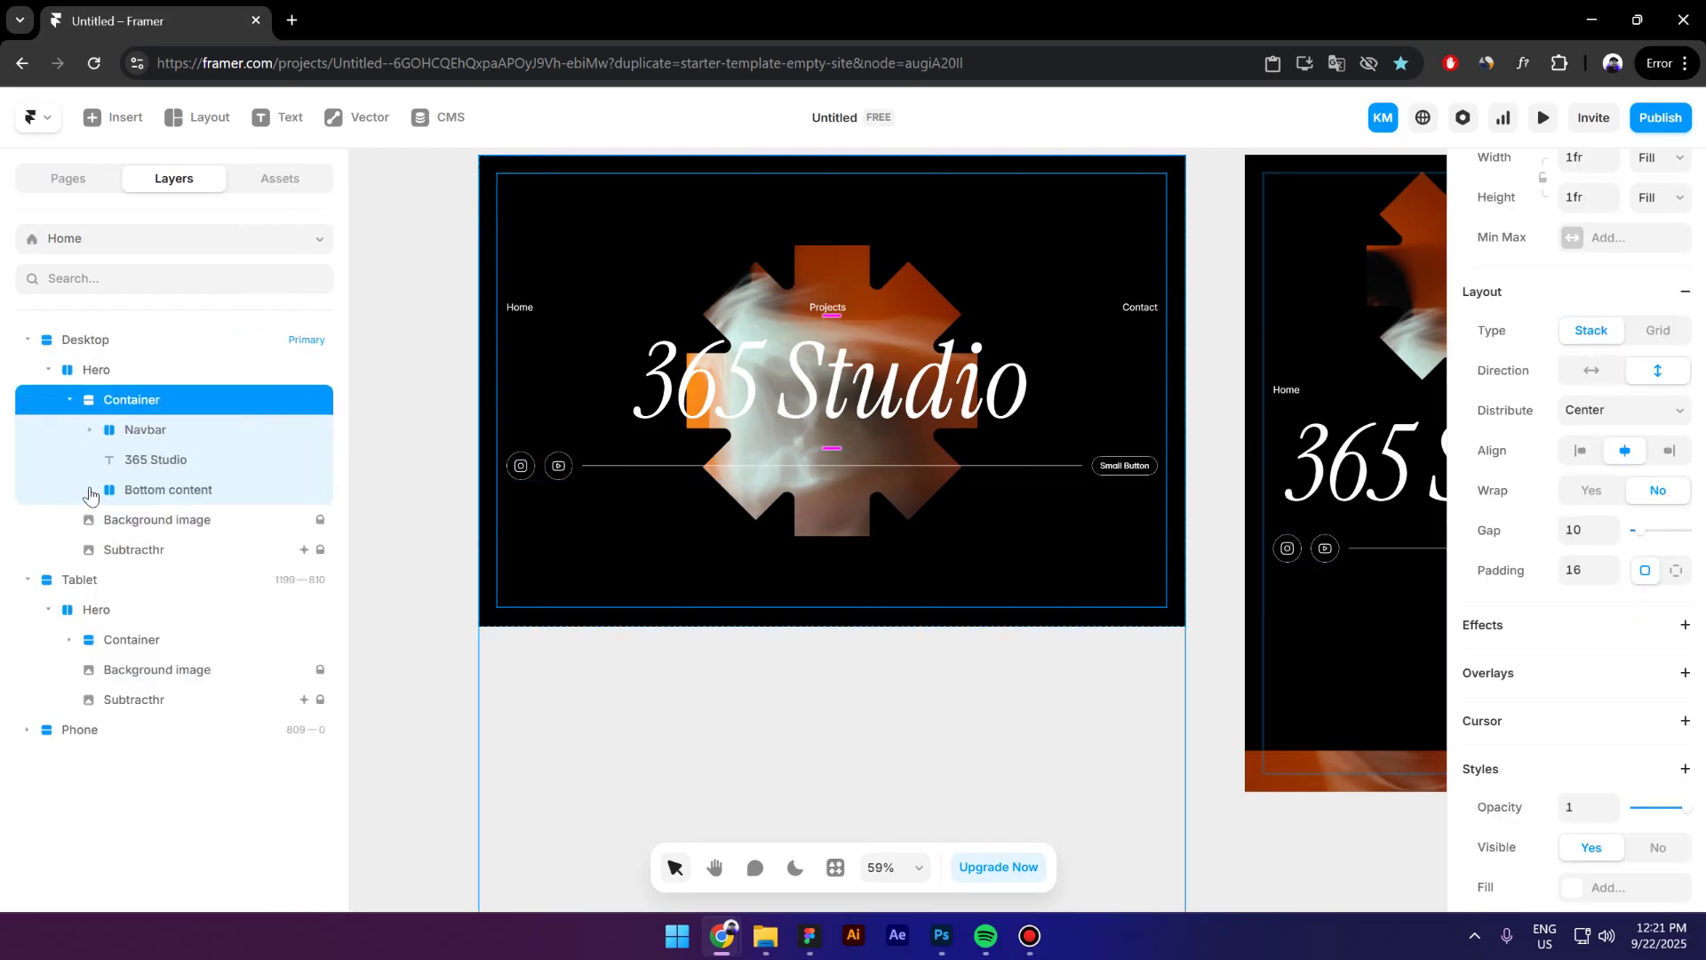
pyautogui.click(69, 400)
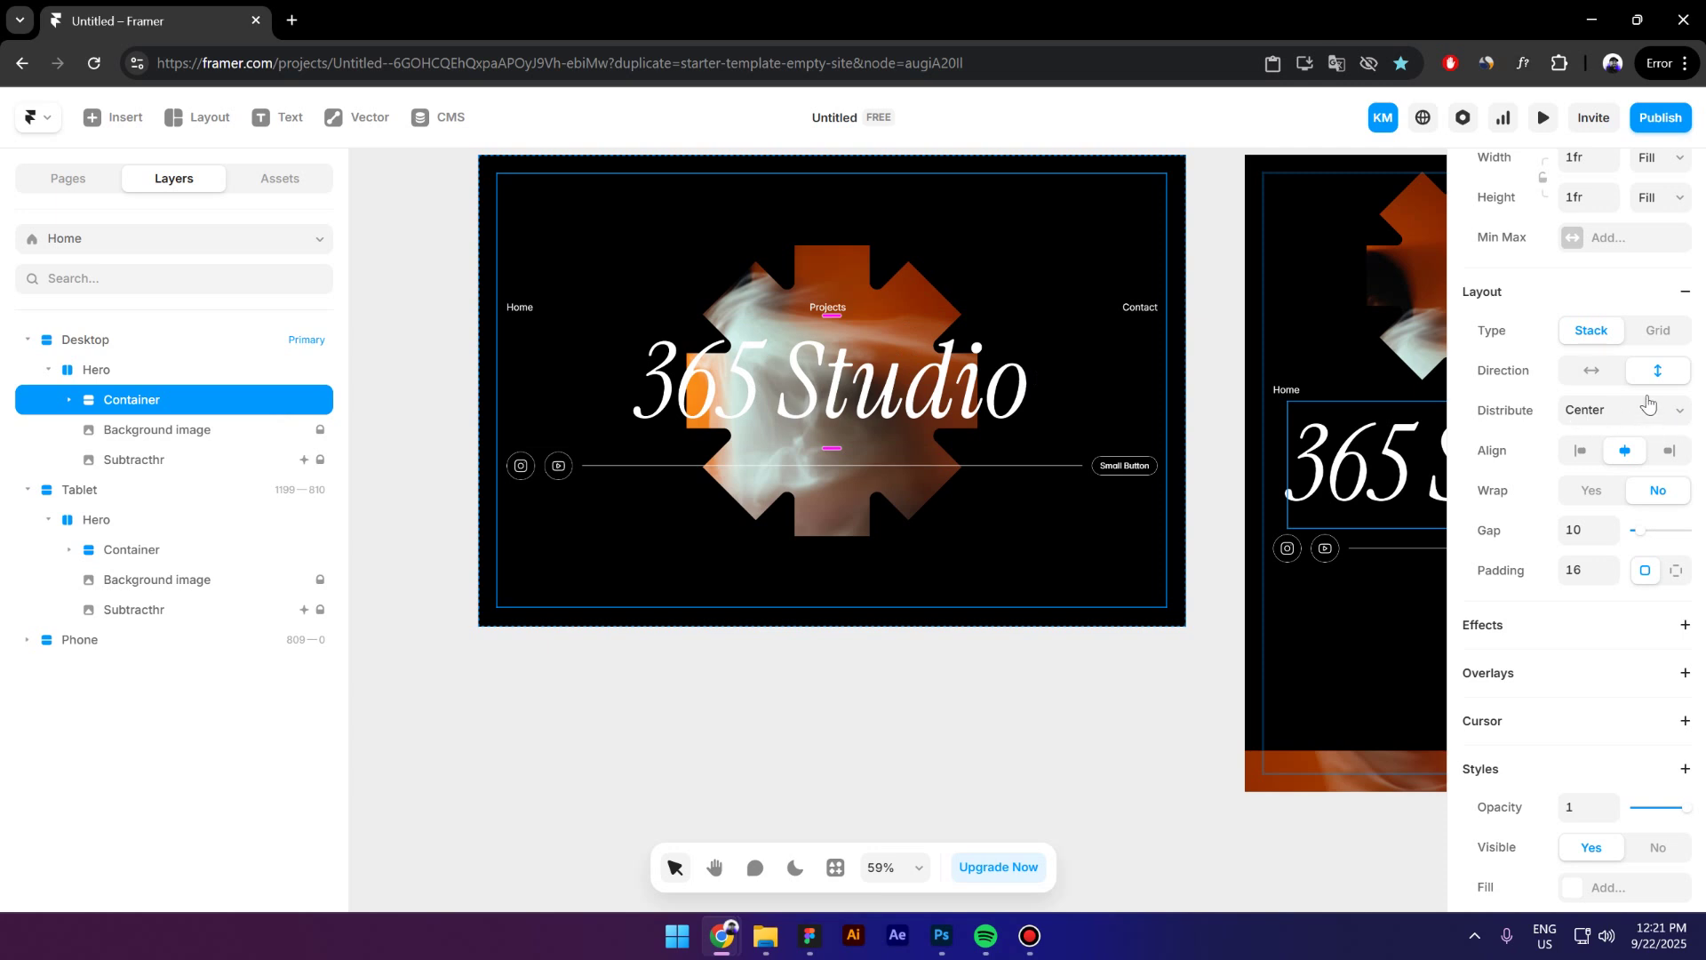
pyautogui.click(1639, 421)
pyautogui.click(1611, 511)
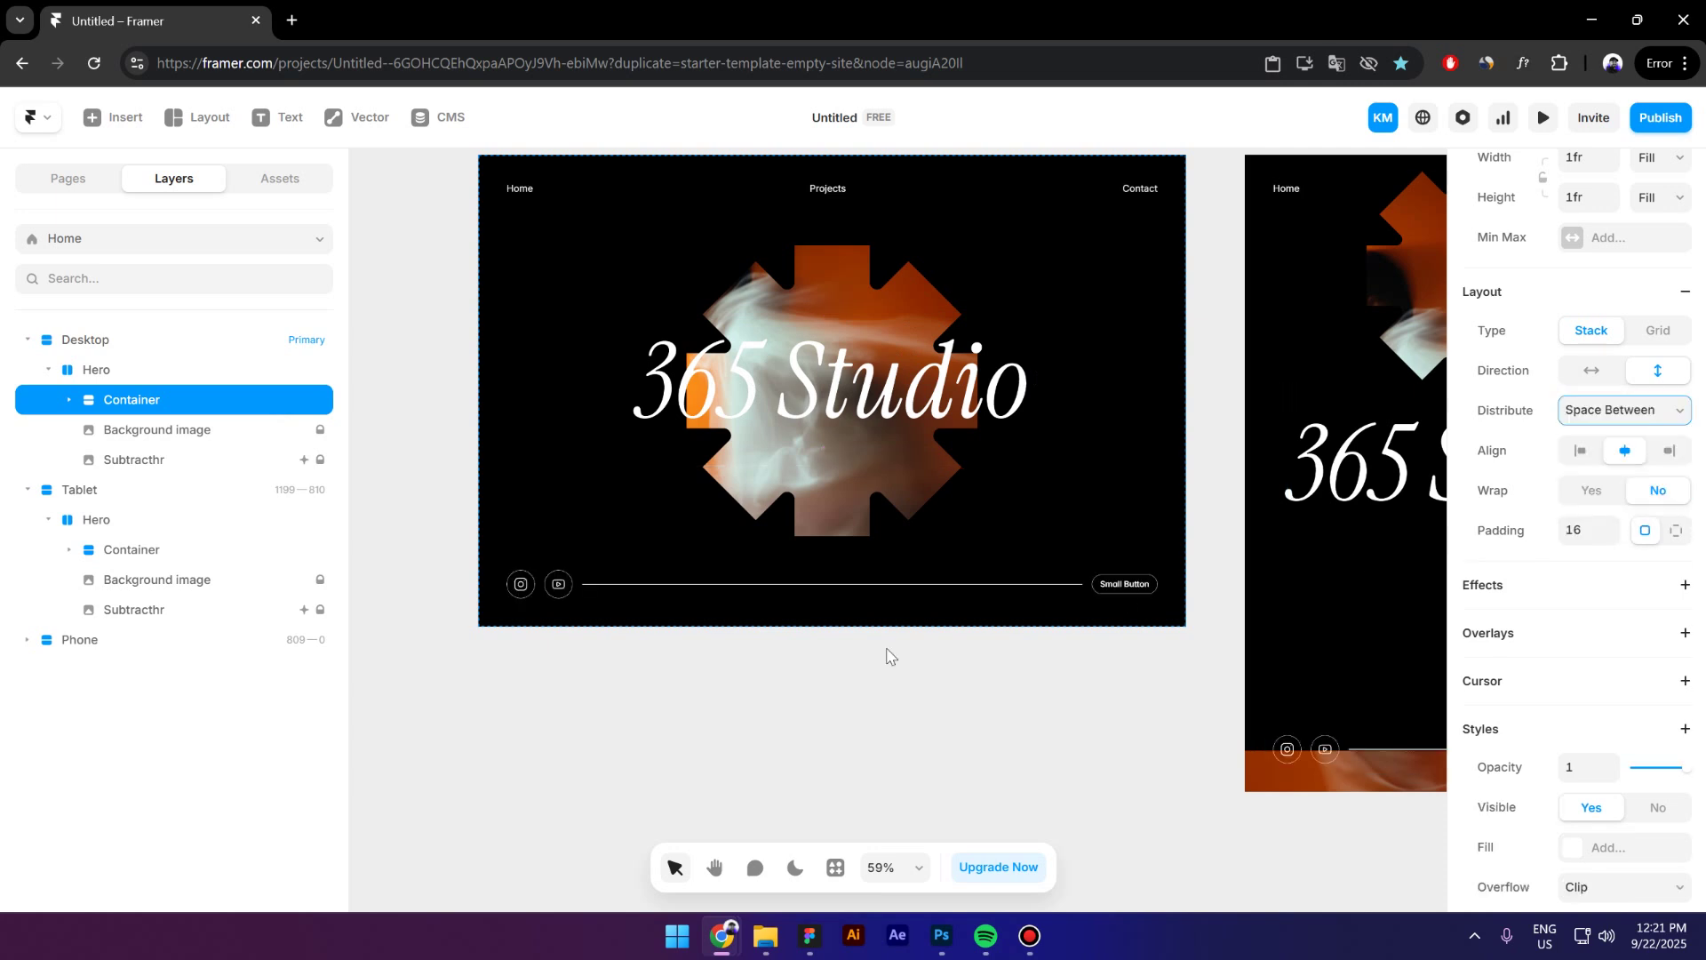
pyautogui.click(678, 758)
pyautogui.scroll(-3, 736, 547)
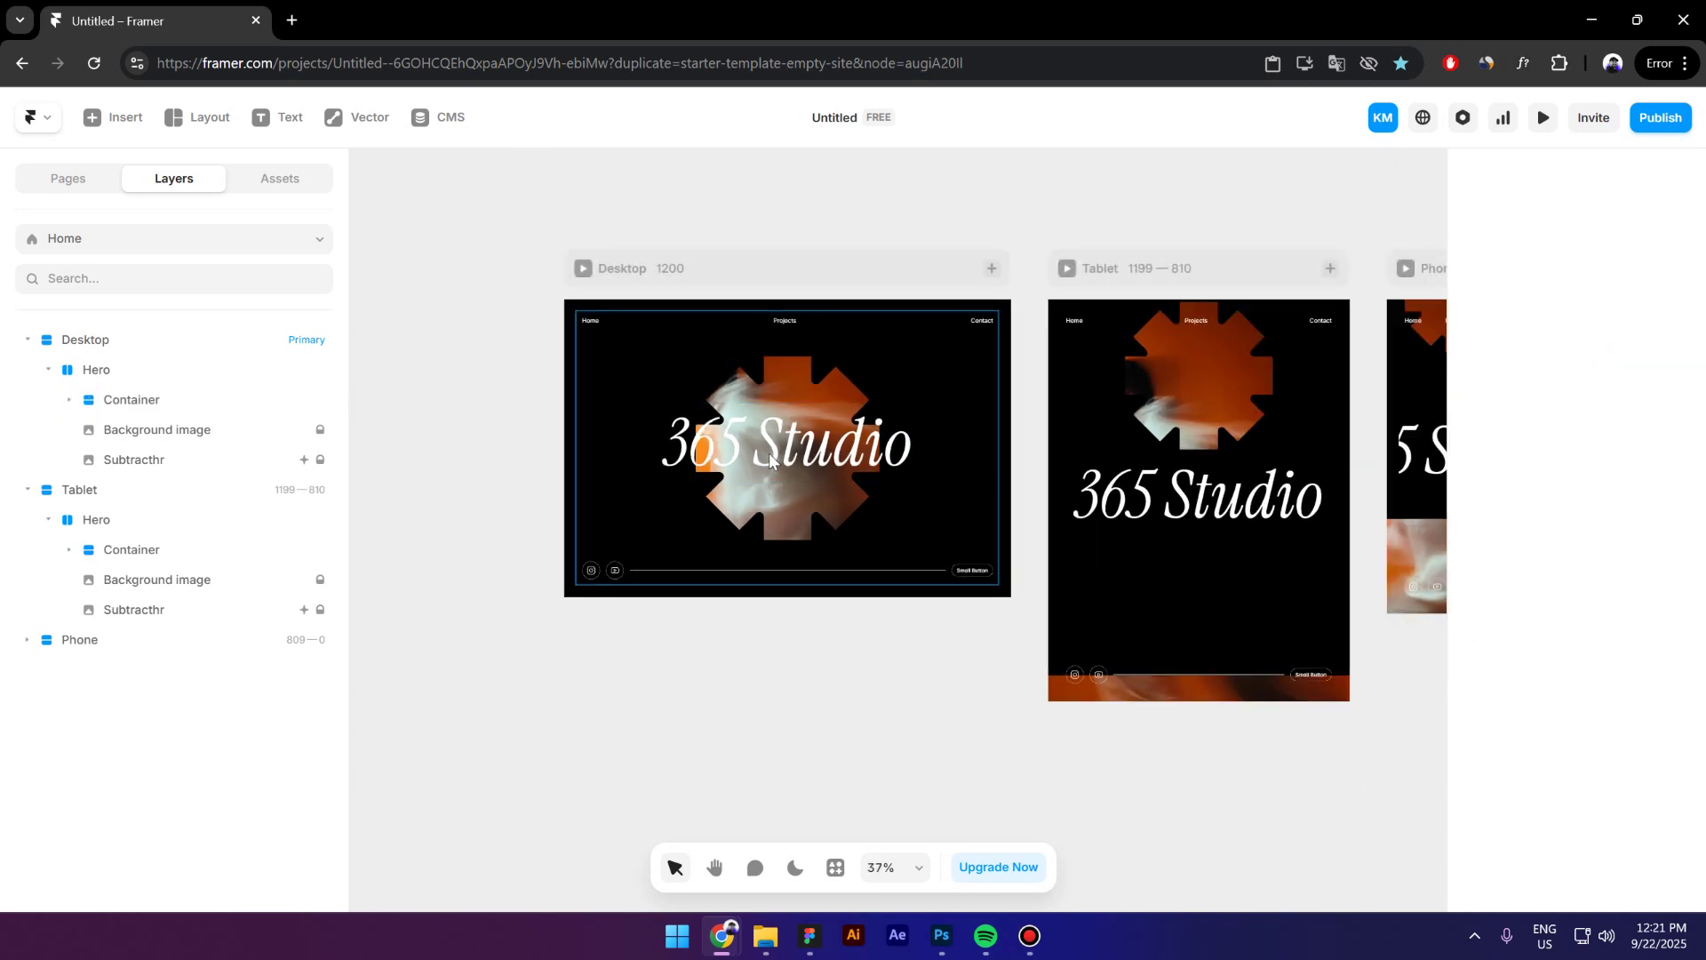
pyautogui.scroll(2, 755, 473)
pyautogui.scroll(3, 640, 370)
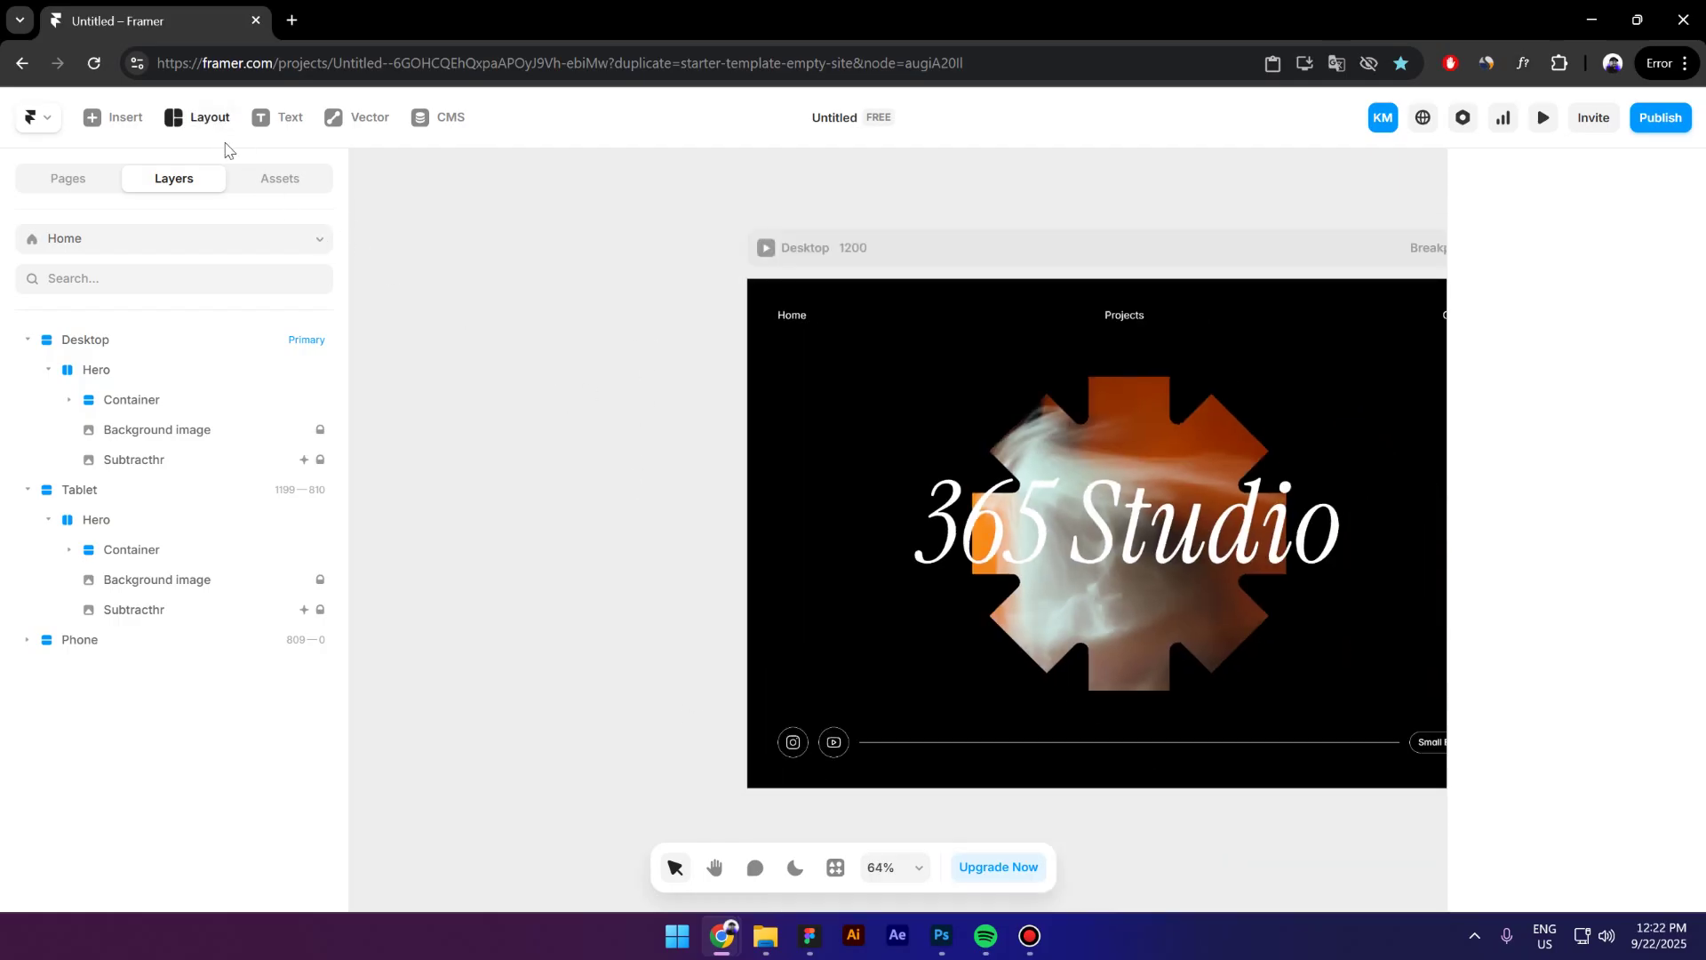
# Draw a 48-wide square frame and remove its fill.
pyautogui.press('f')
pyautogui.moveTo(626, 360); pyautogui.dragTo(663, 397)
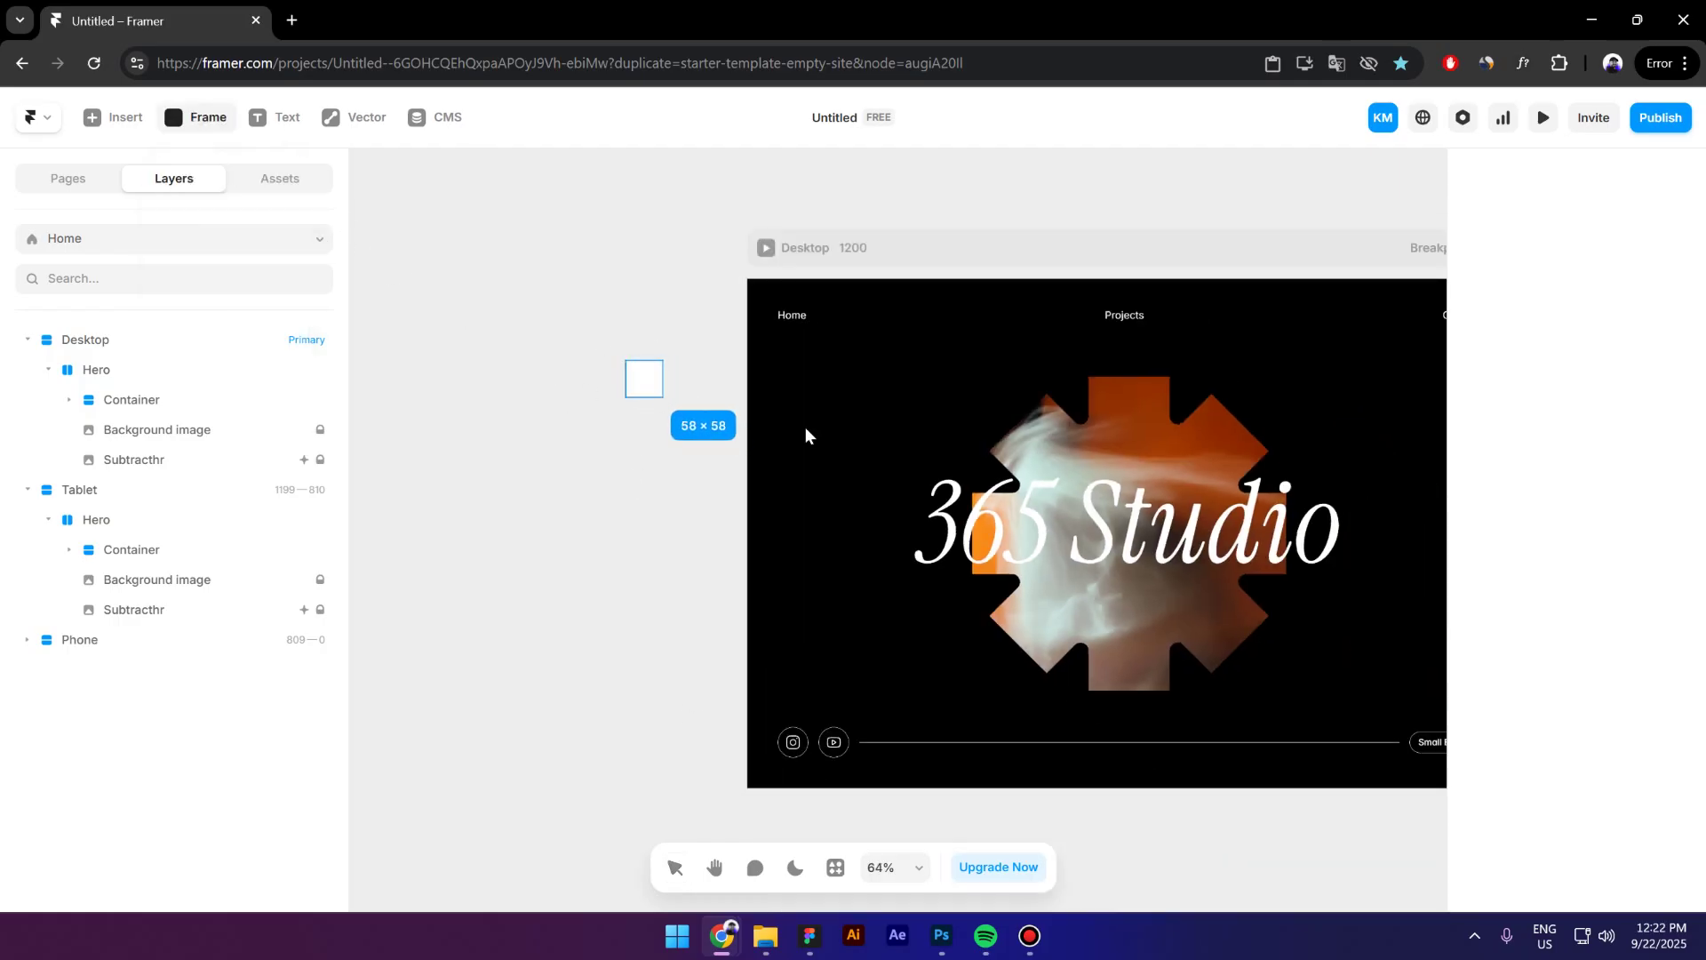
pyautogui.click(1577, 404)
pyautogui.write('48')
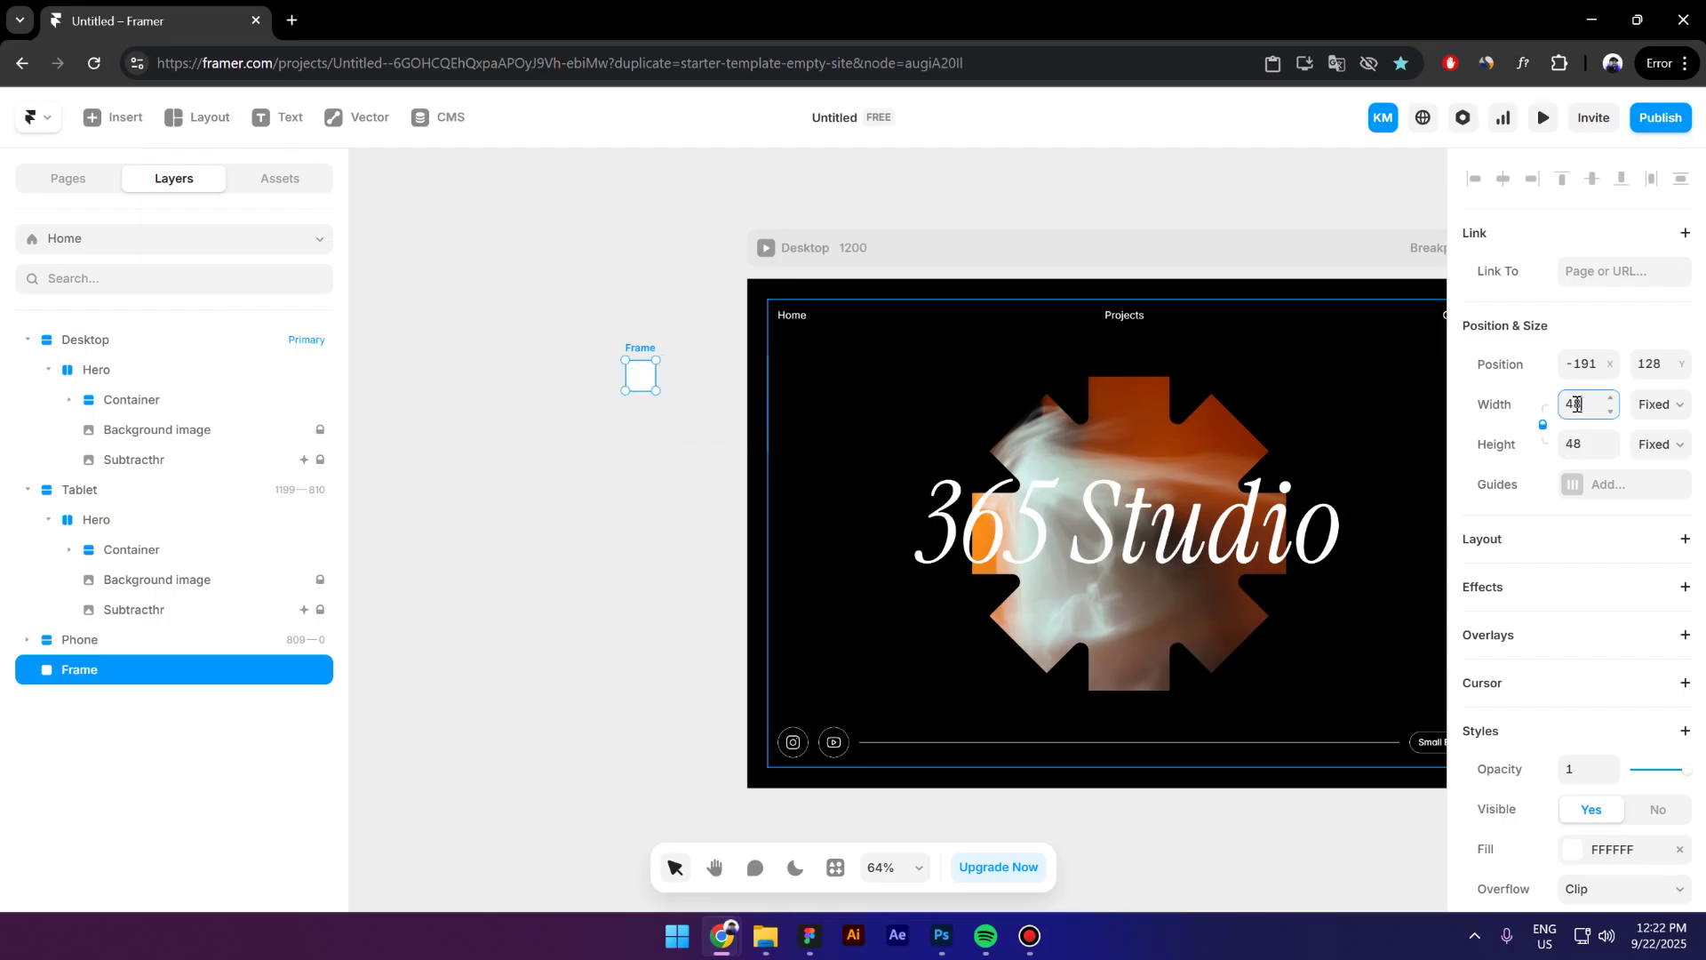
pyautogui.scroll(-3, 1591, 662)
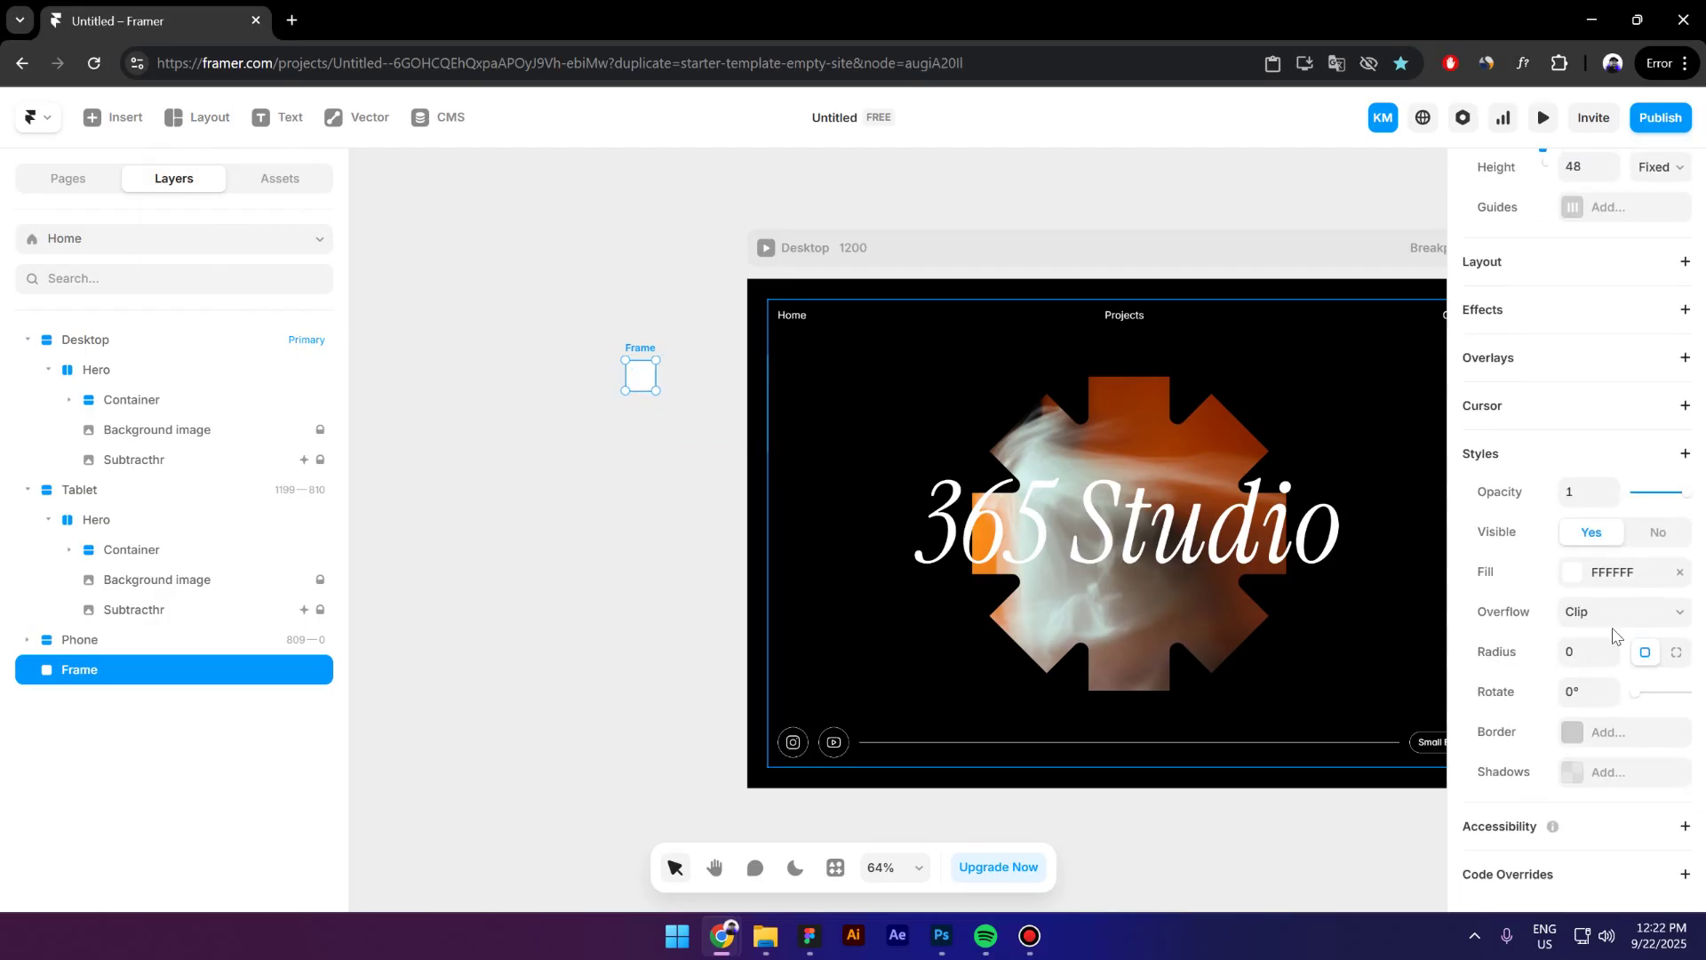
pyautogui.click(1680, 572)
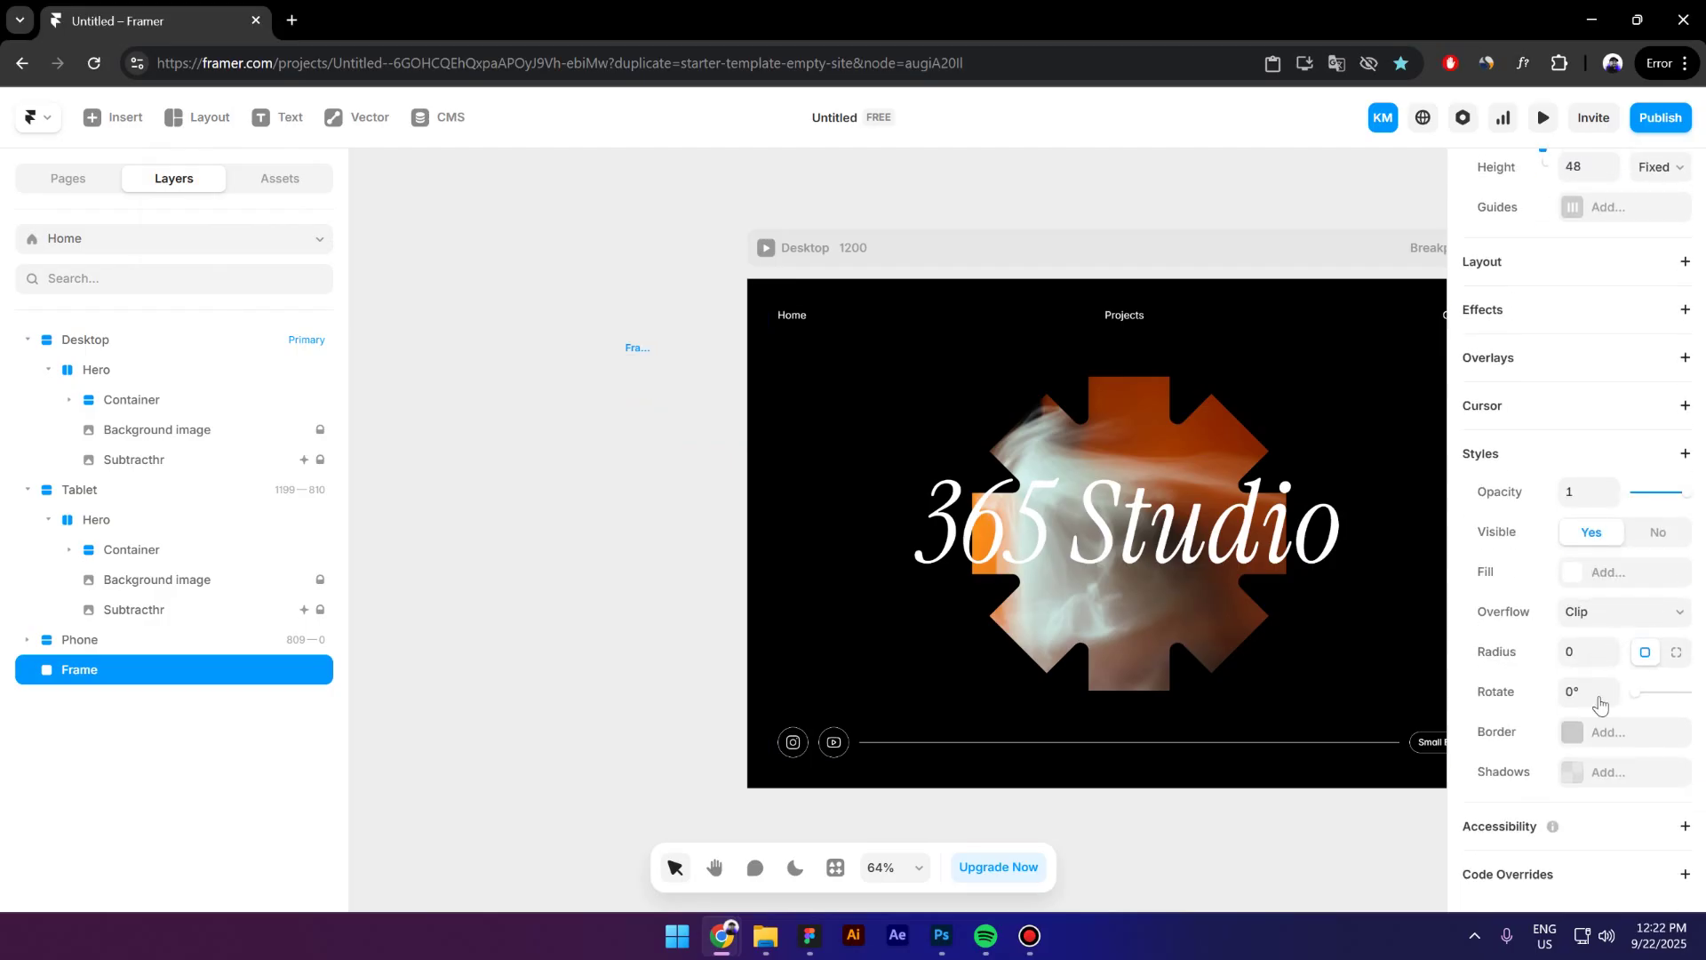
# Give it a white per-side border (top and left 1, right and bottom 0), then cut it.
pyautogui.click(1571, 736)
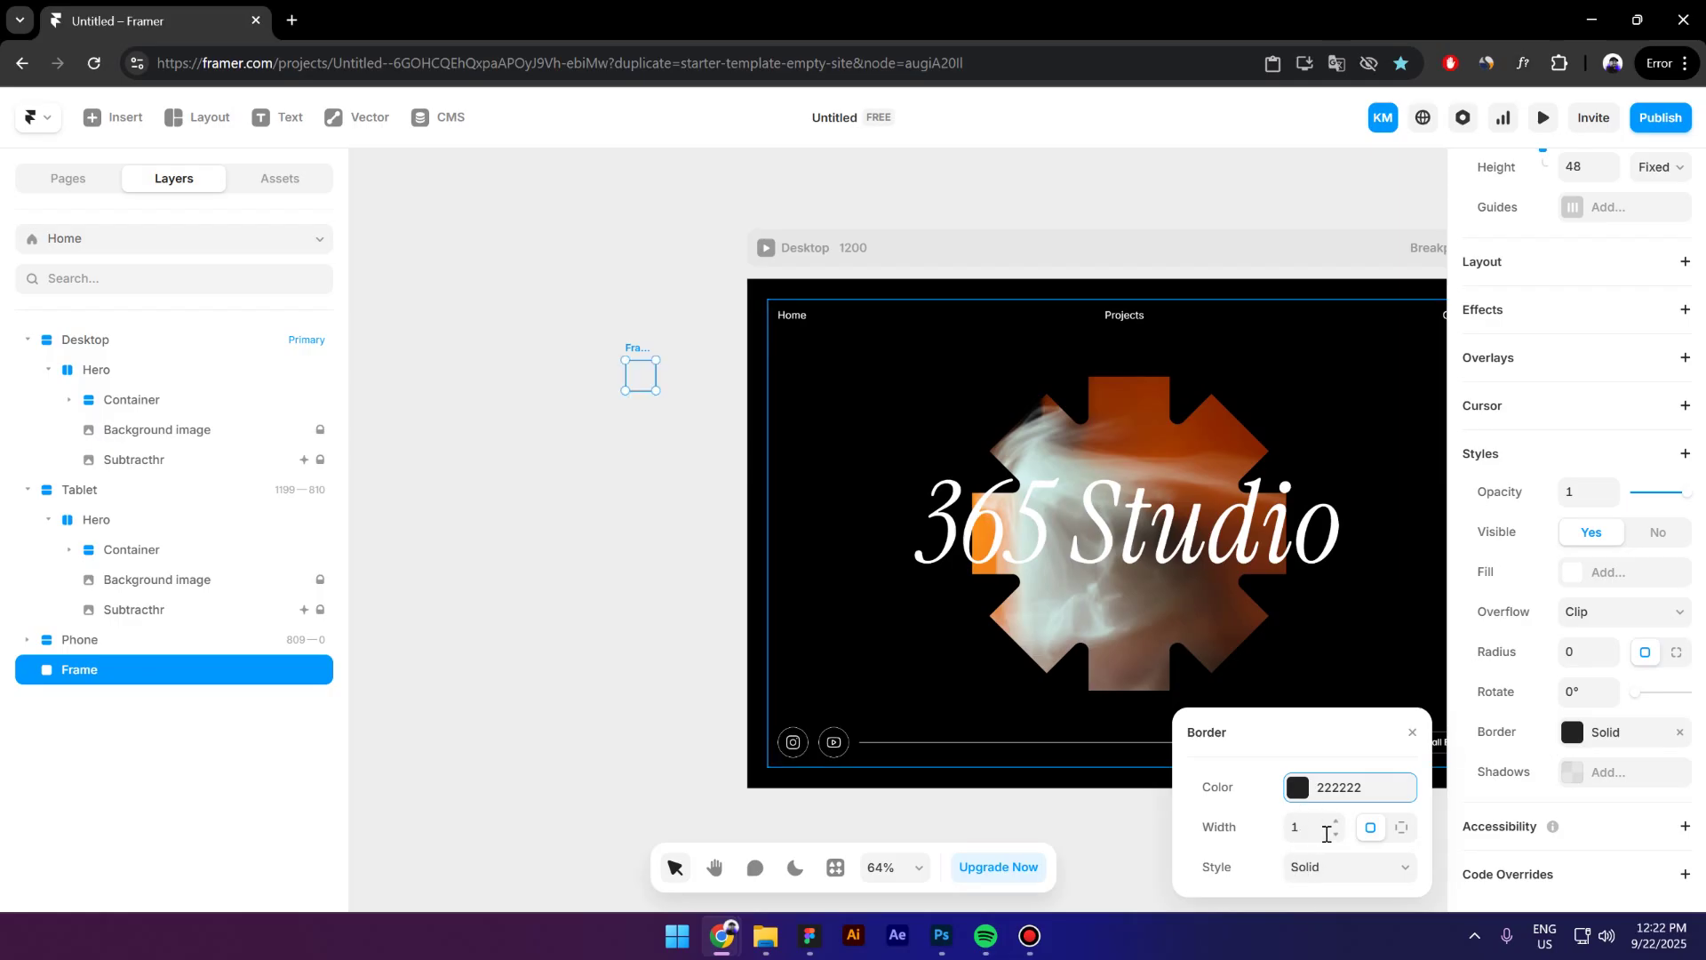
pyautogui.click(1402, 830)
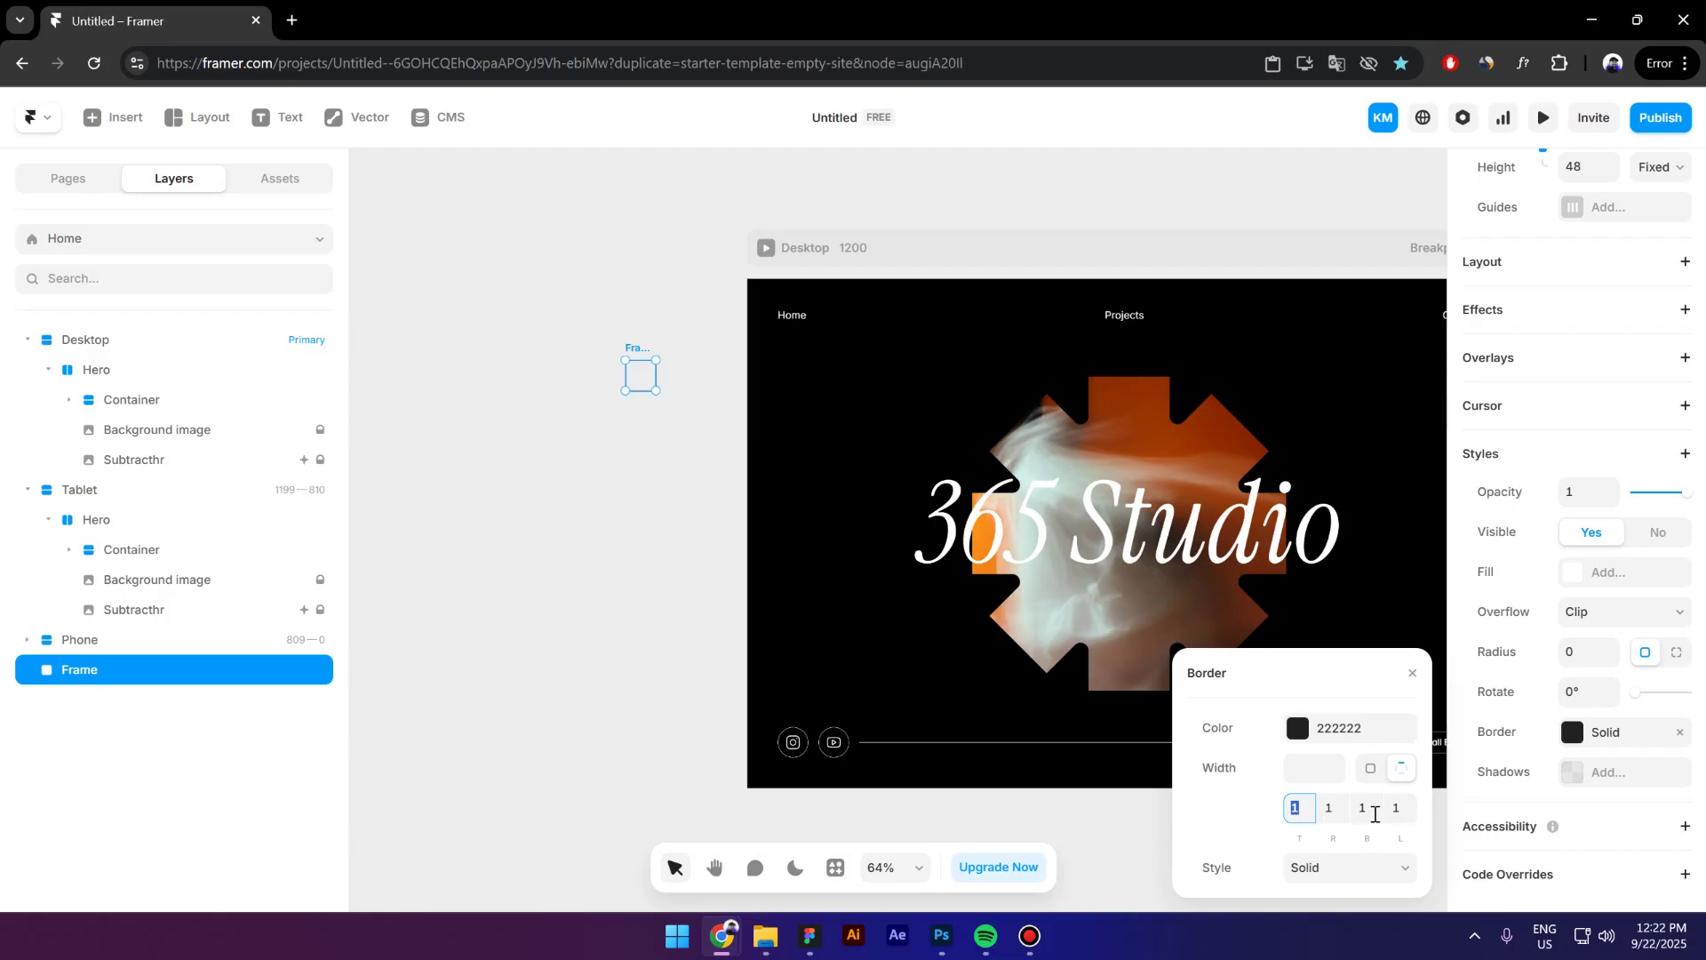
pyautogui.click(1373, 811)
pyautogui.write('0')
pyautogui.press('Tab')
pyautogui.hotkey('ctrl', 'z')
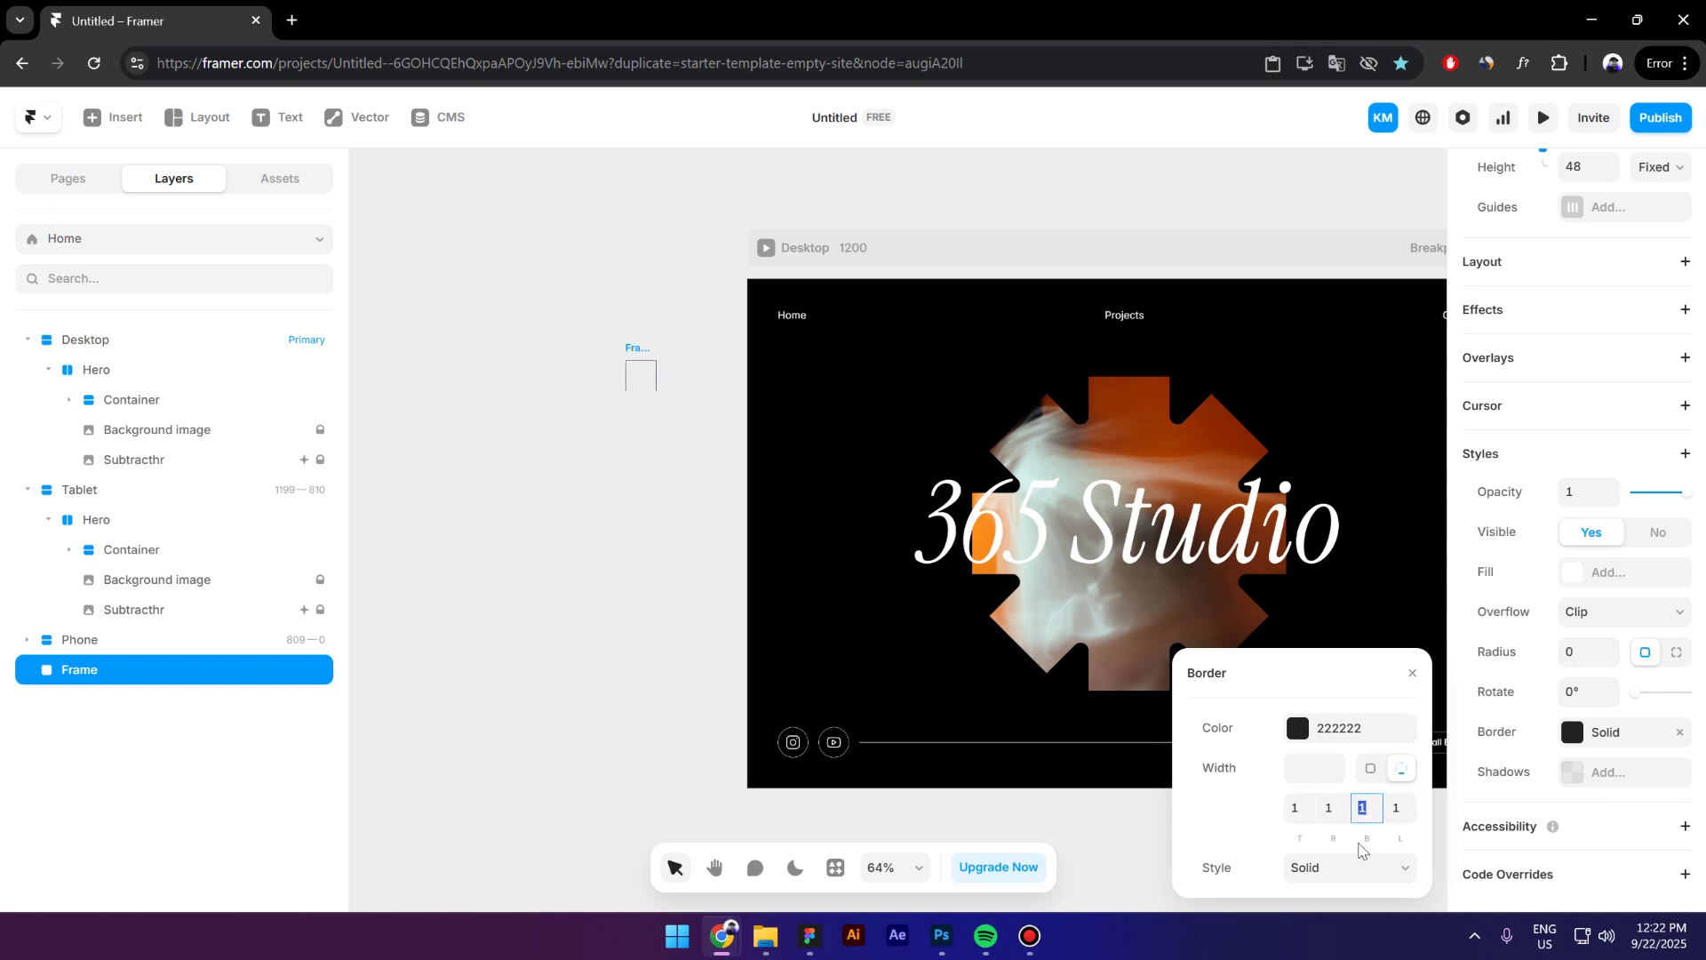
pyautogui.click(1330, 805)
pyautogui.write('0')
pyautogui.press('Tab')
pyautogui.write('0')
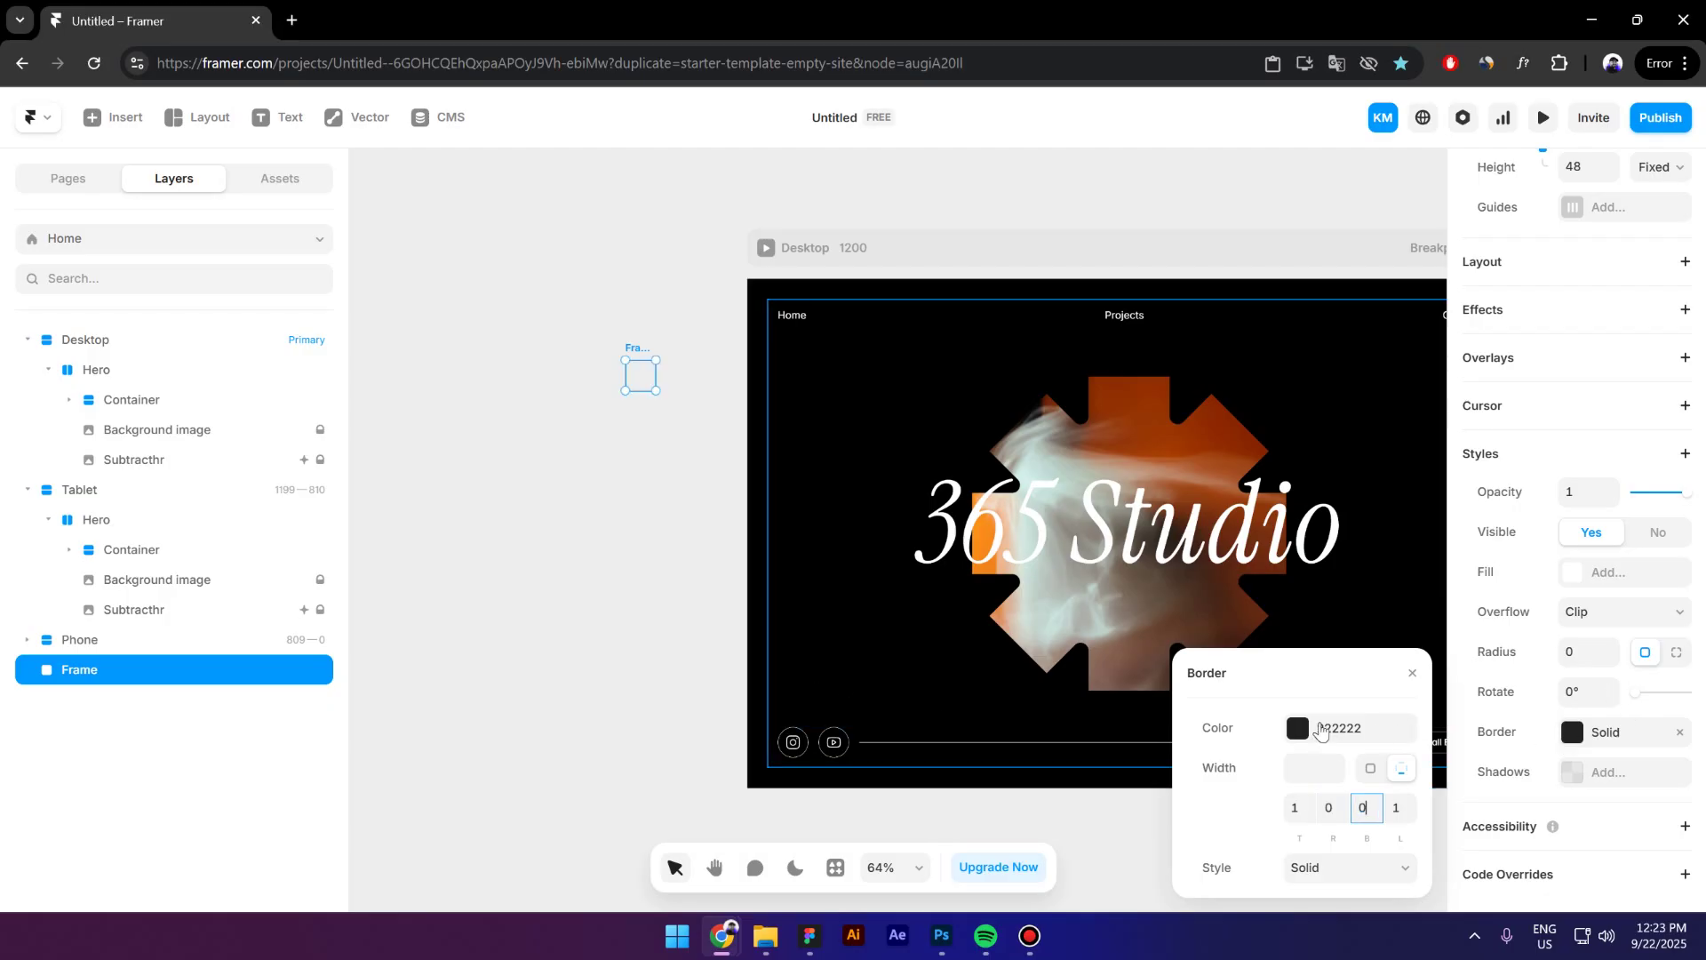
pyautogui.click(1316, 728)
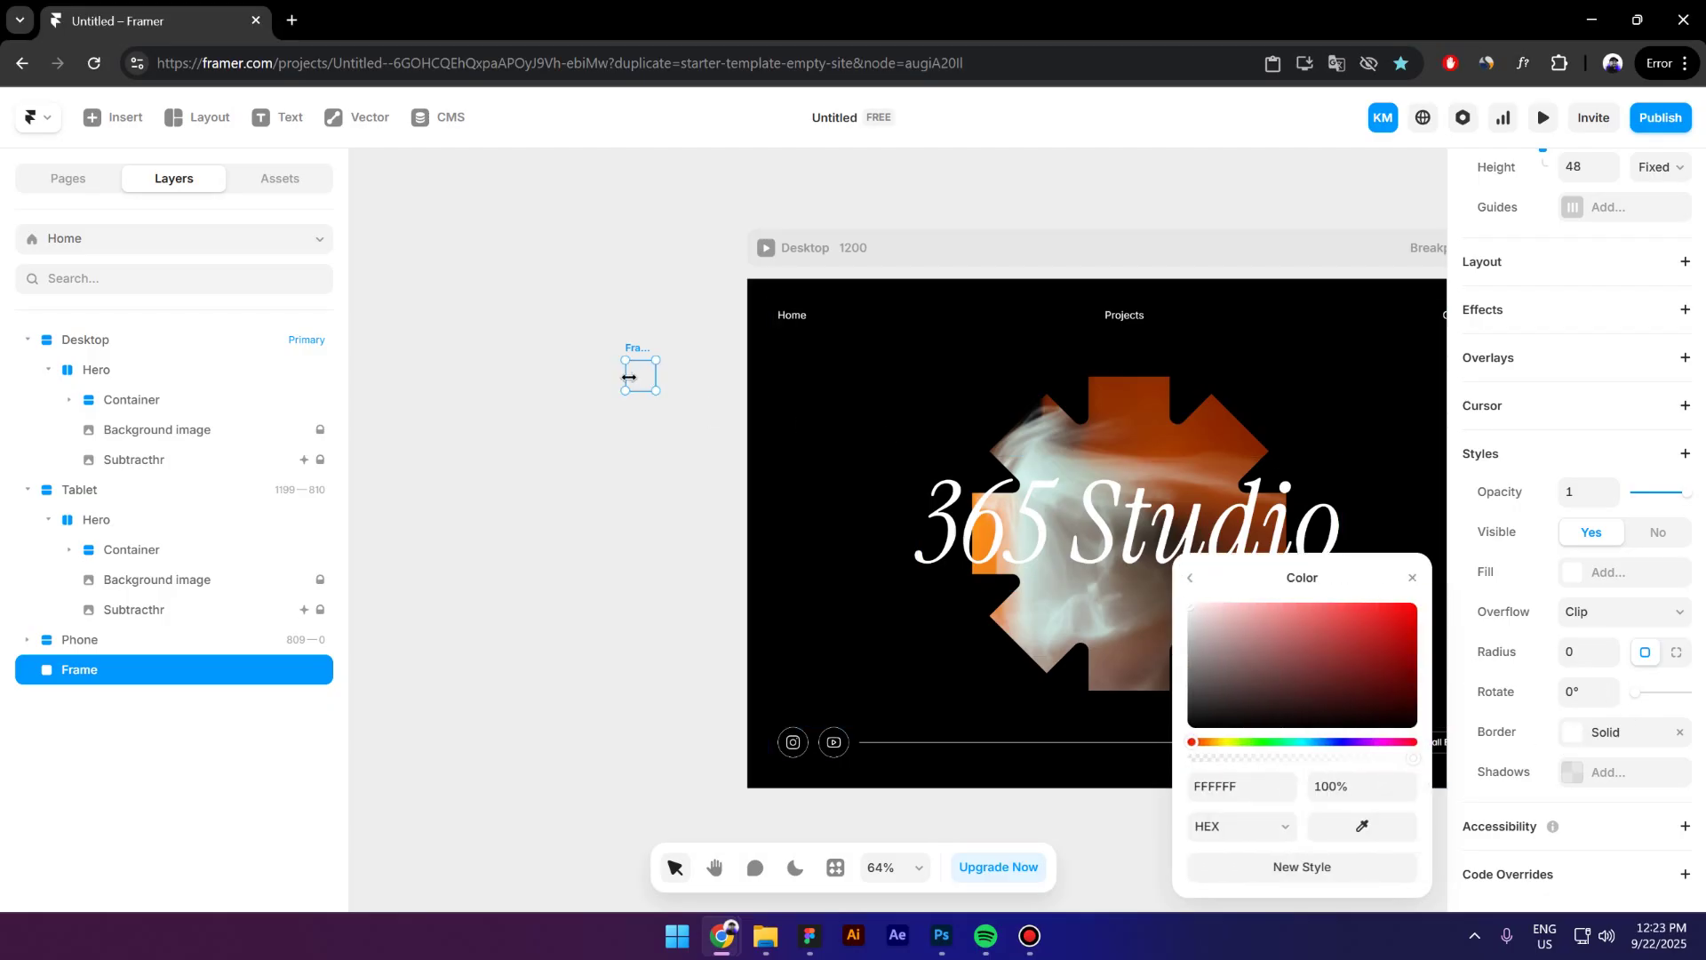
pyautogui.press('Delete')
pyautogui.click(782, 333)
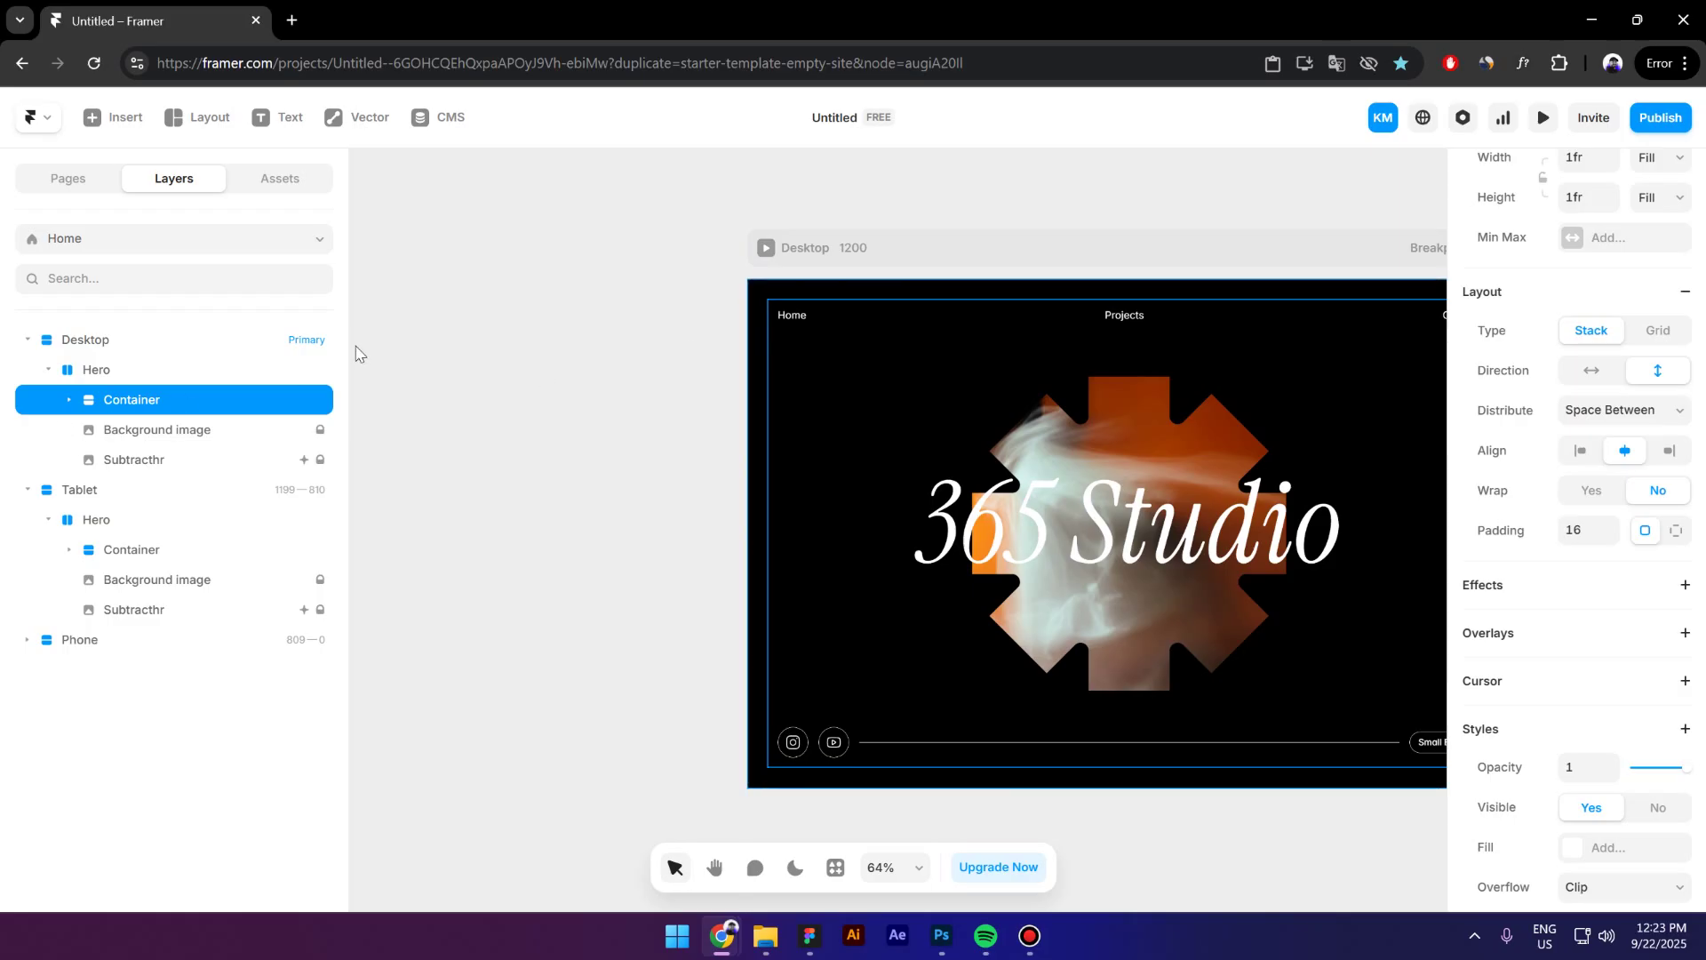
# Paste the frame into the hero Container, absolutely positioned at its top-left corner.
pyautogui.hotkey('ctrl', 'z')
pyautogui.scroll(3, 1607, 316)
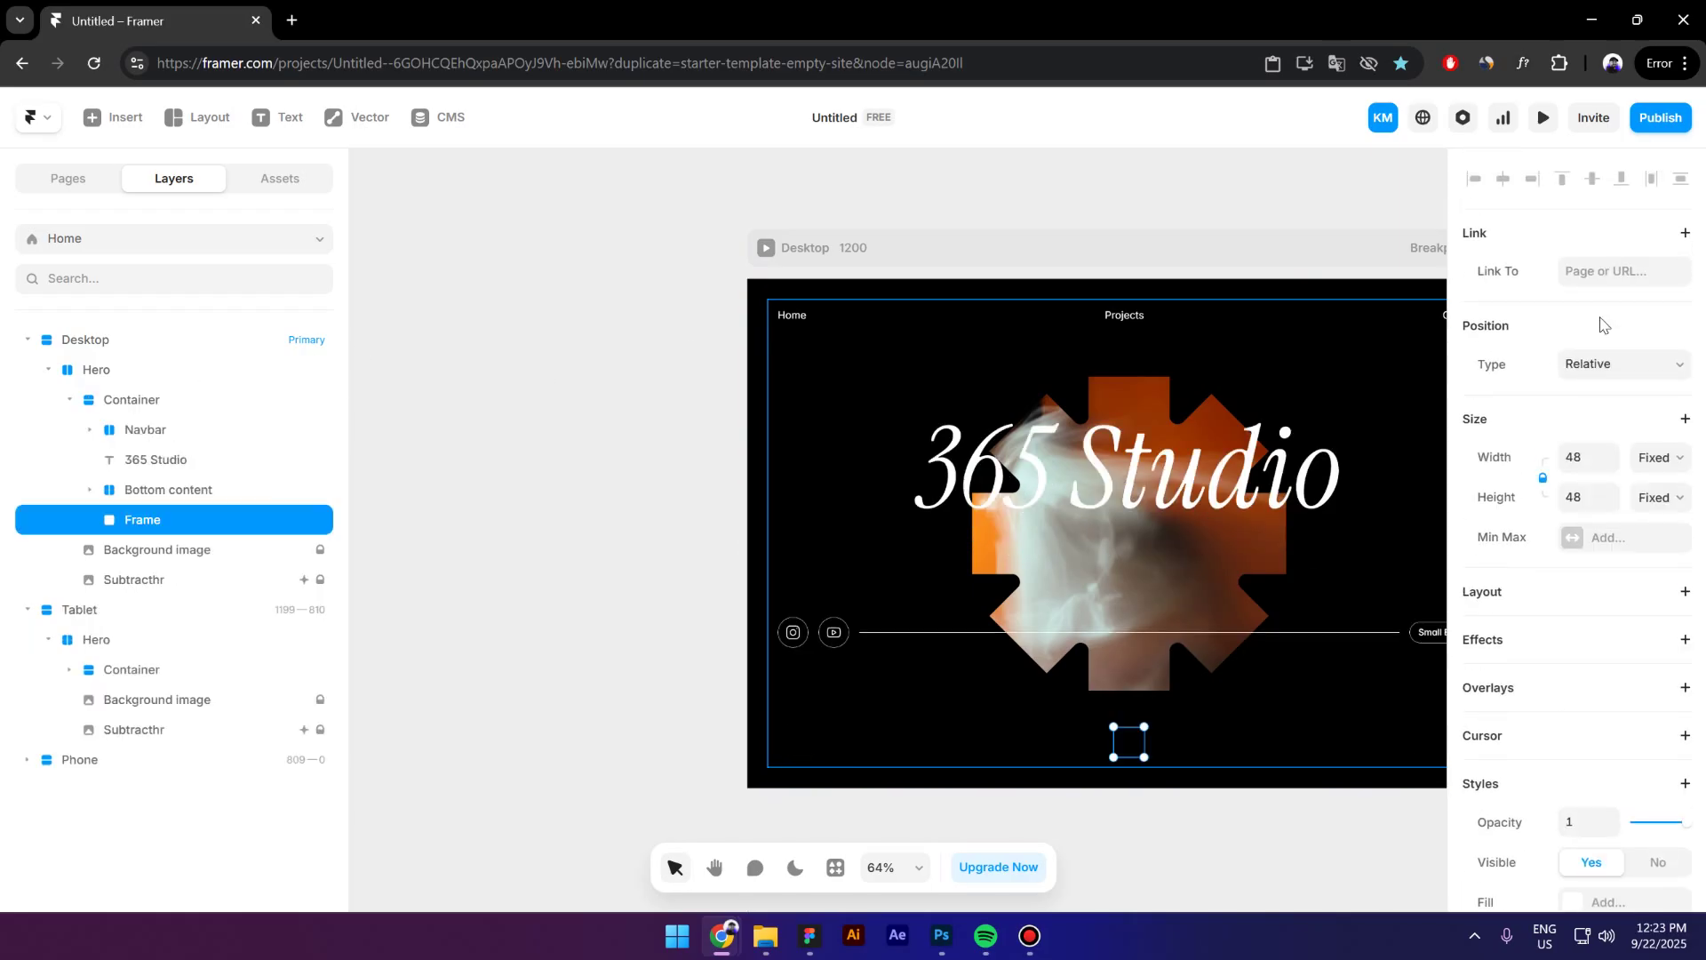
pyautogui.click(1604, 364)
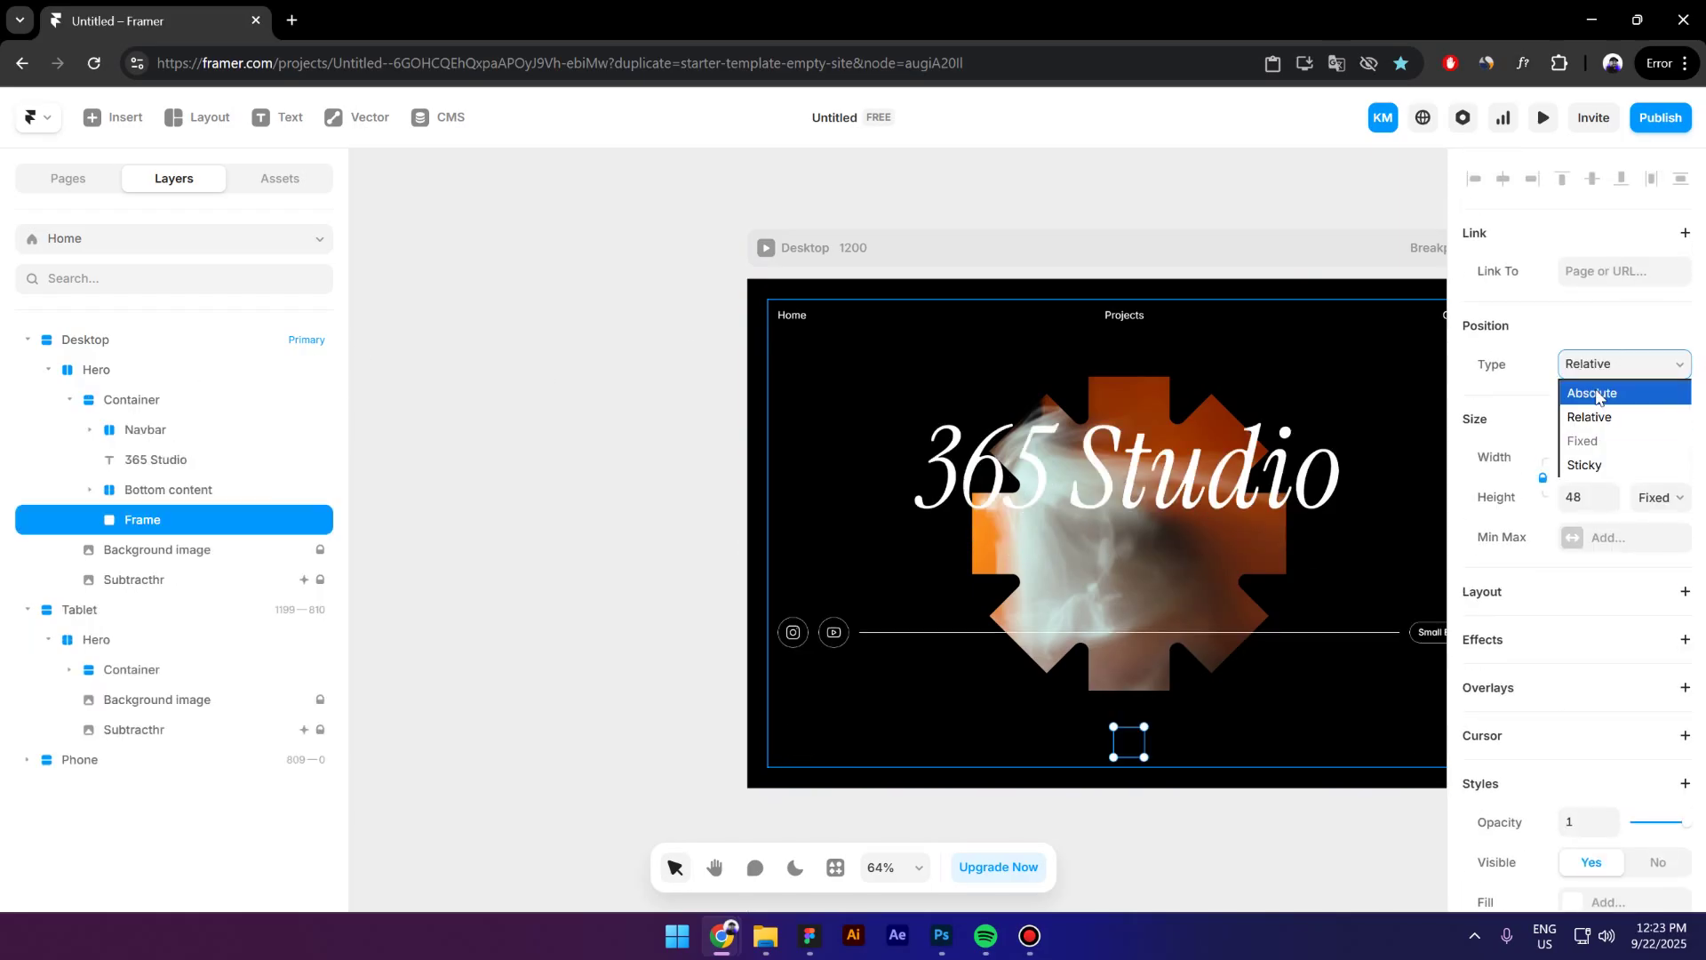
pyautogui.click(1597, 396)
pyautogui.click(1475, 181)
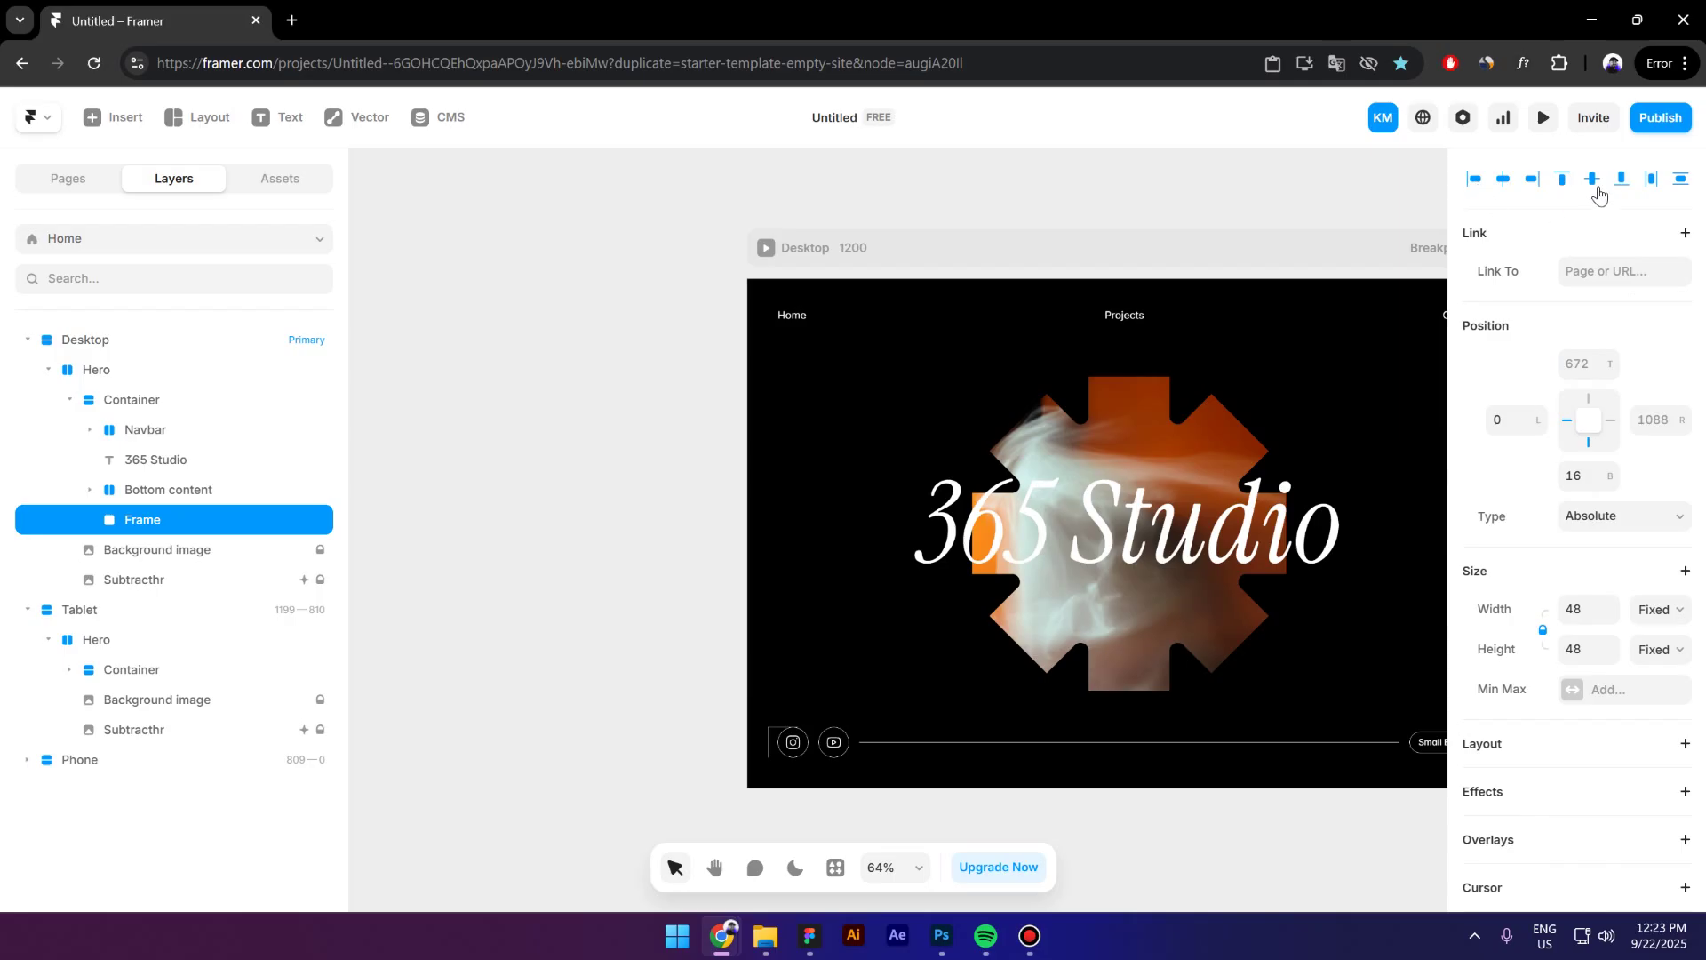
pyautogui.click(1561, 179)
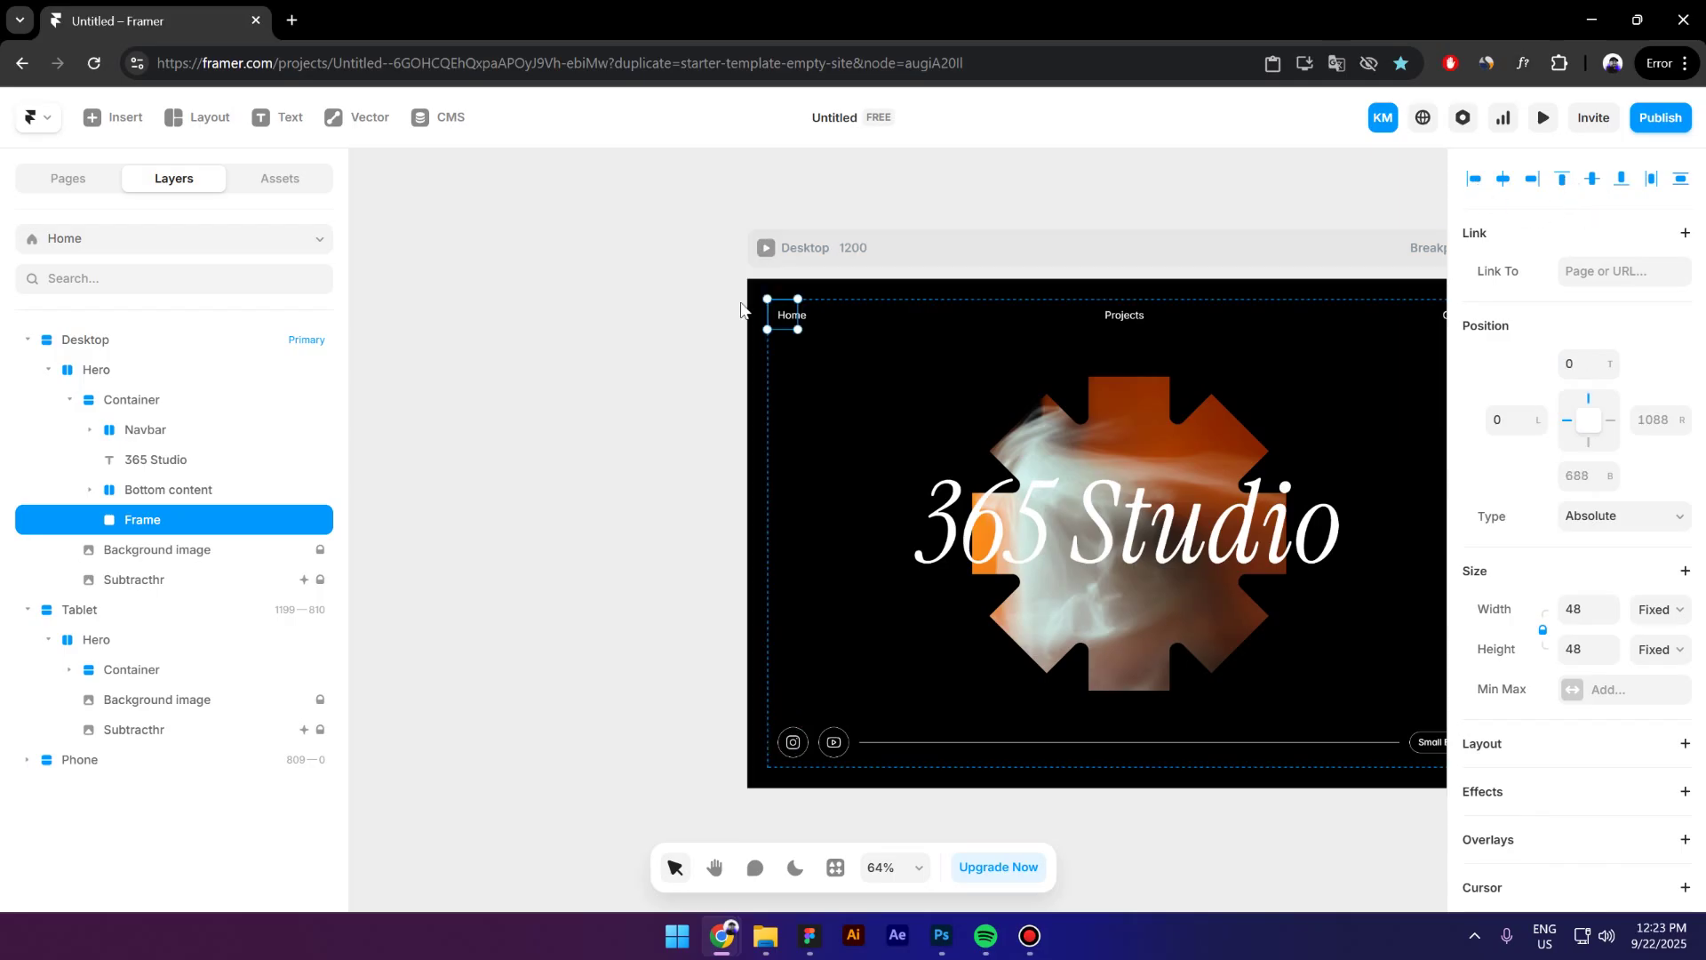
pyautogui.scroll(10, 742, 309)
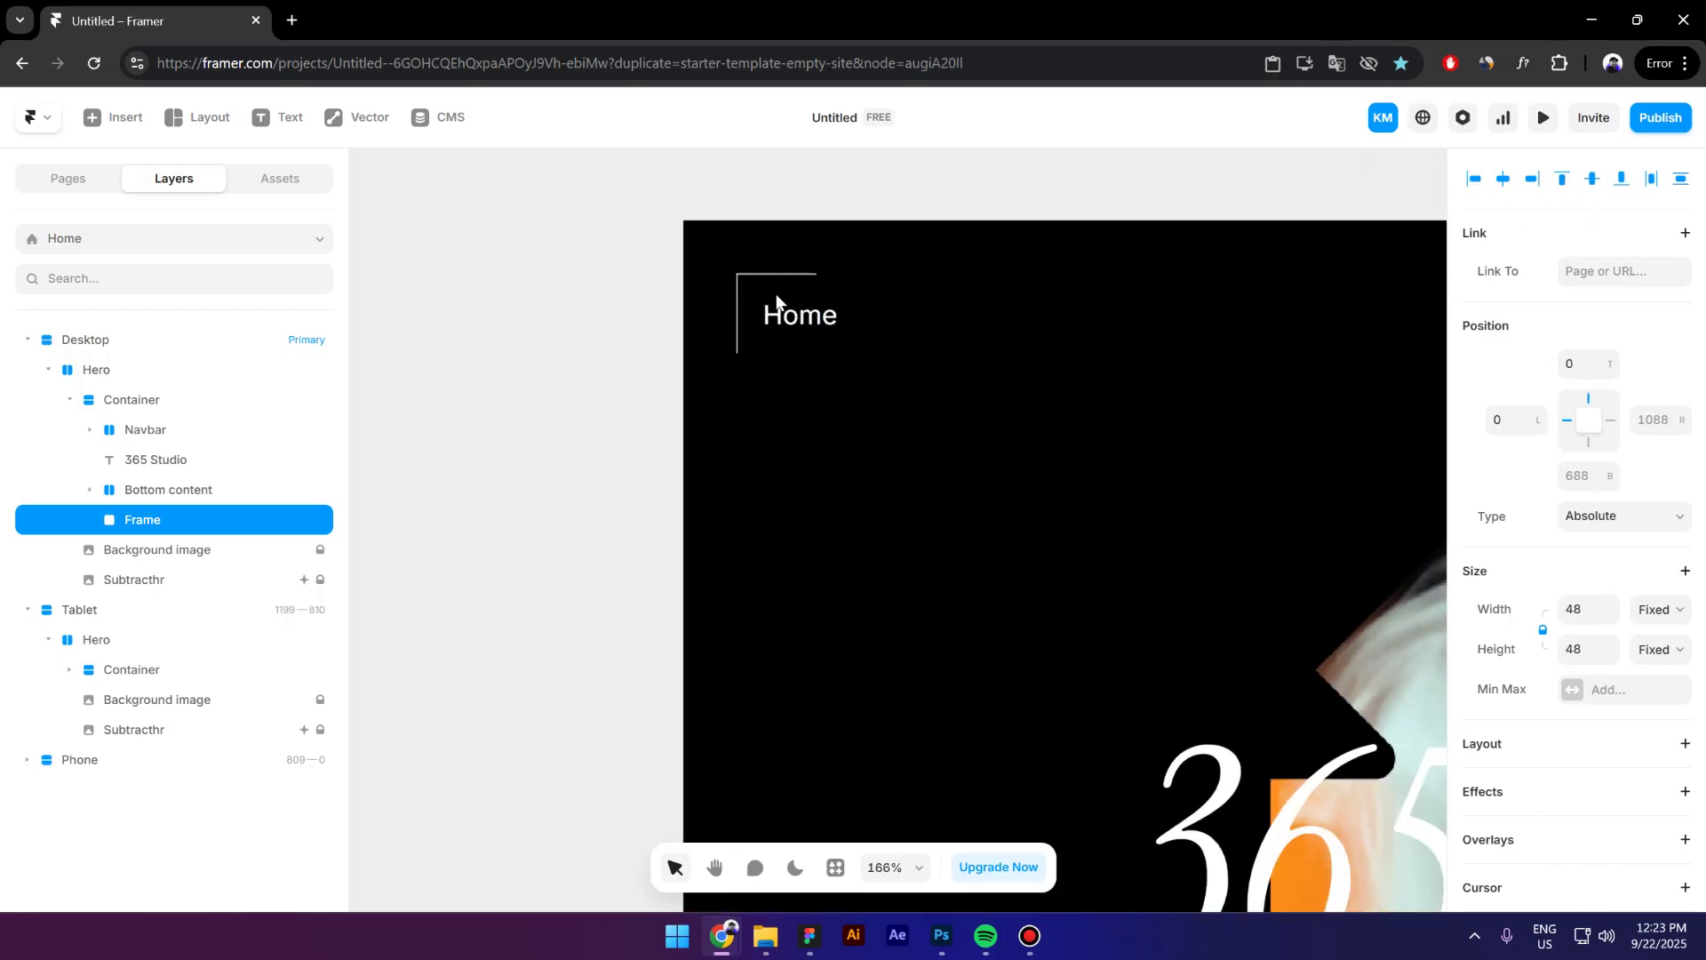
pyautogui.scroll(-10, 613, 338)
pyautogui.click(598, 350)
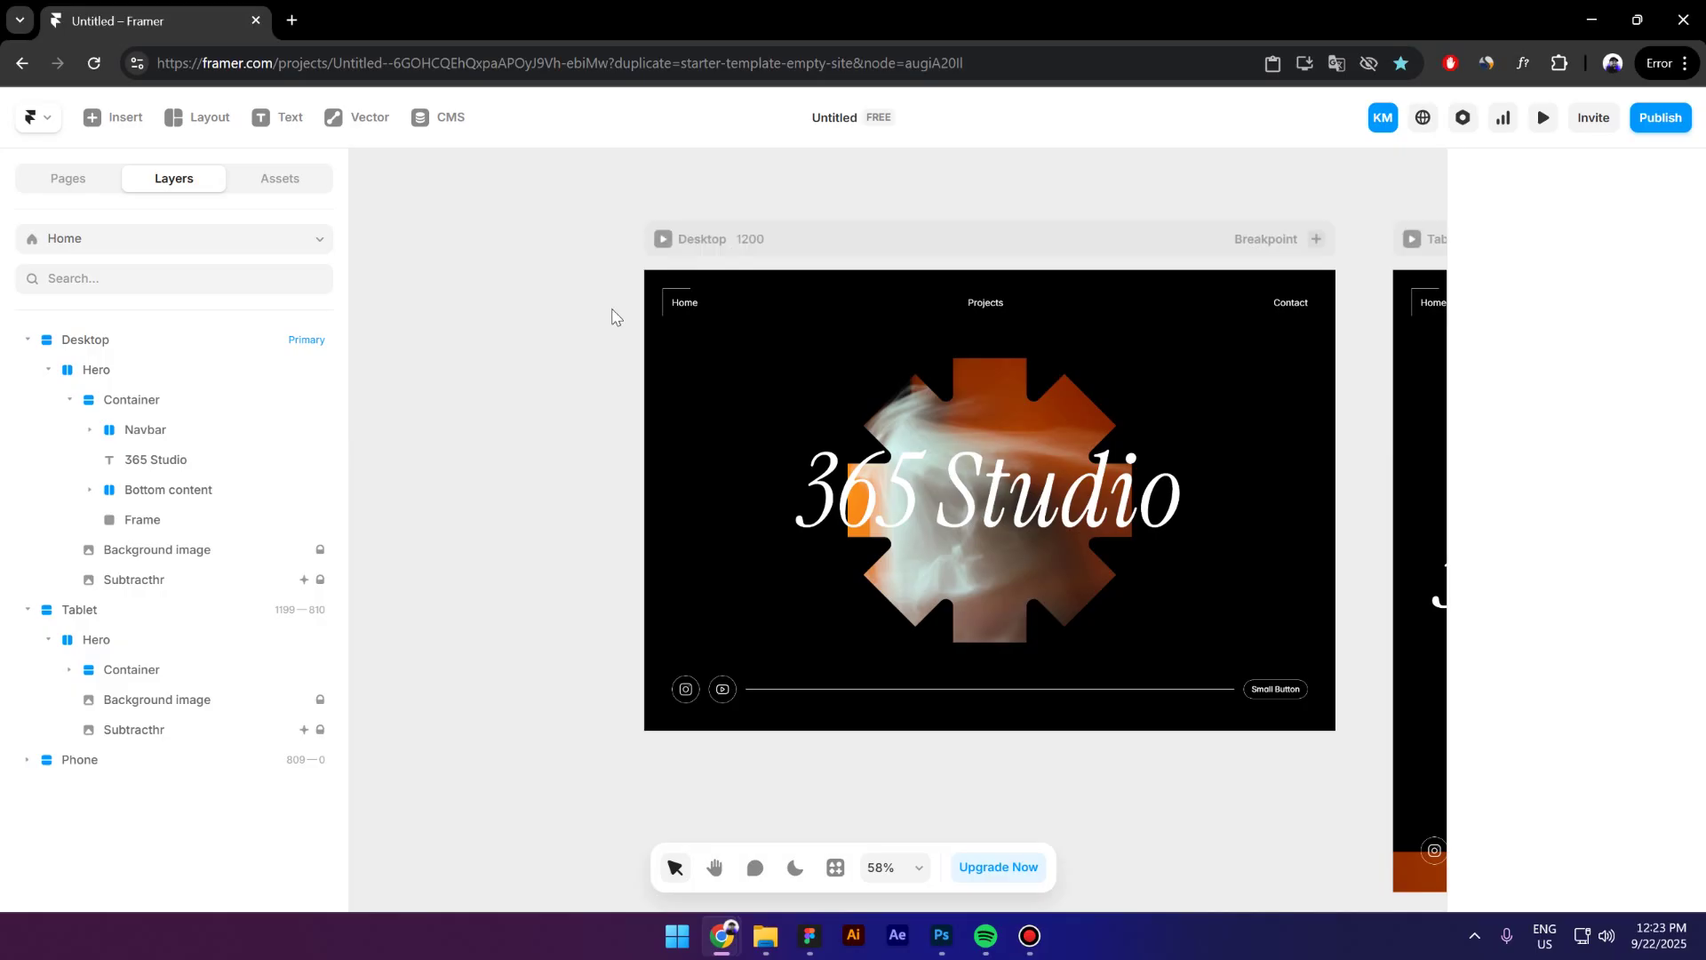
# Duplicate the corner frame around Home.
pyautogui.scroll(10, 670, 306)
pyautogui.click(656, 285)
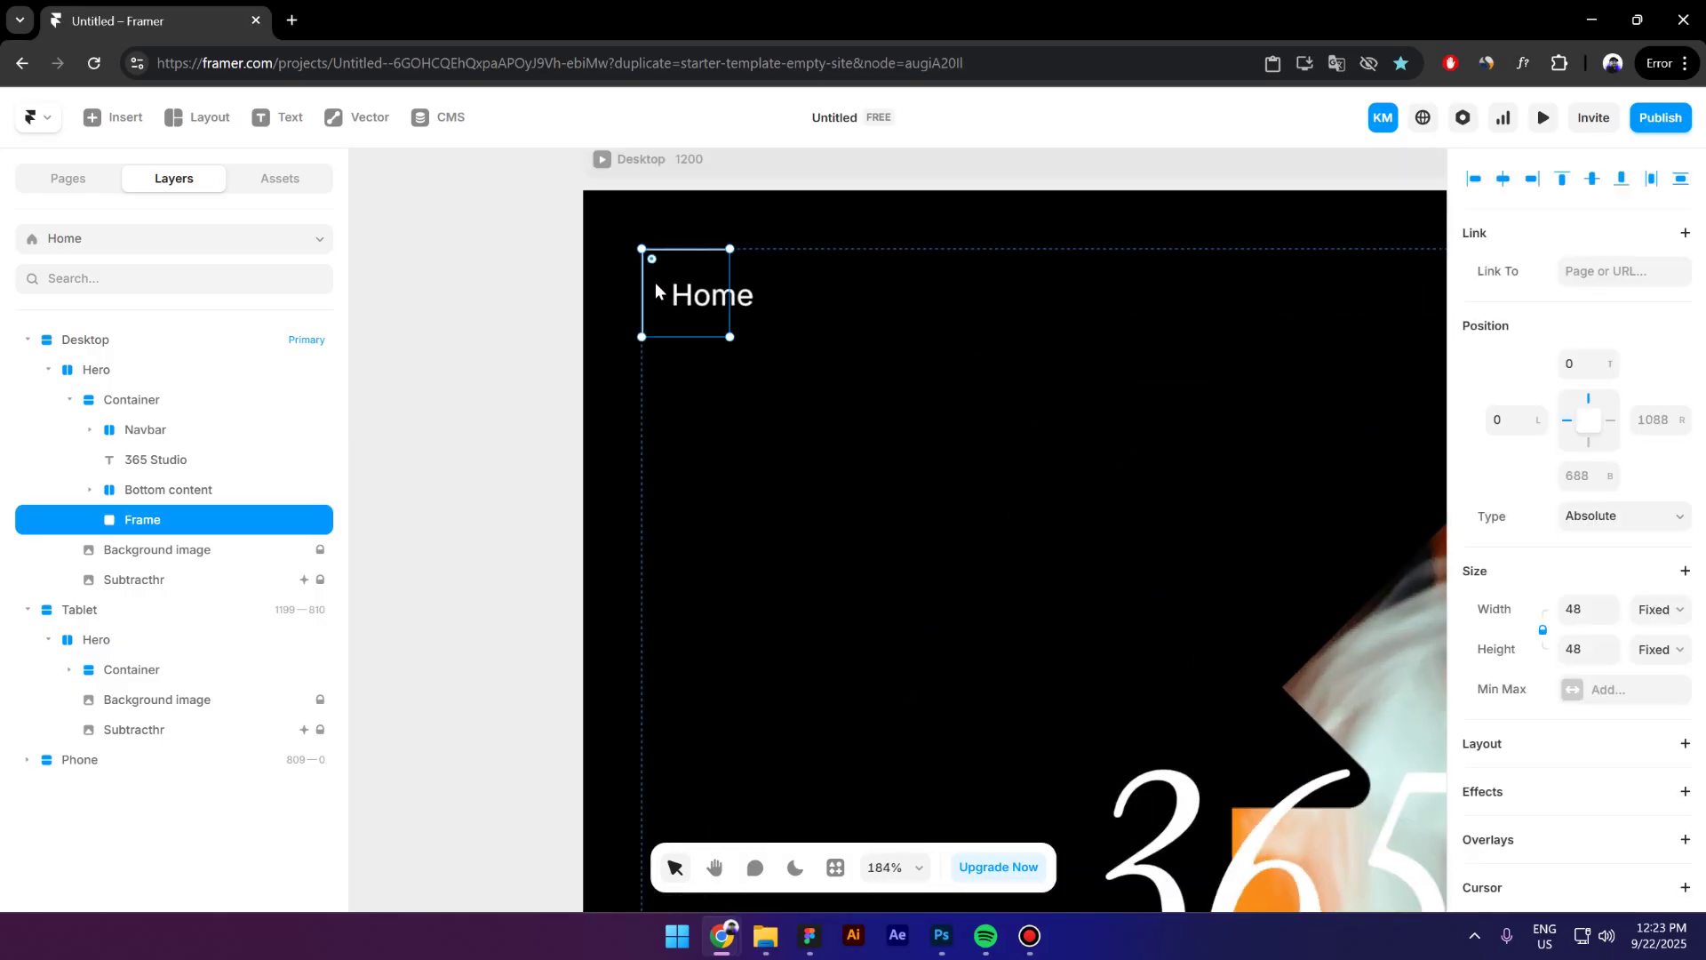
pyautogui.hotkey('ctrl', 'd')
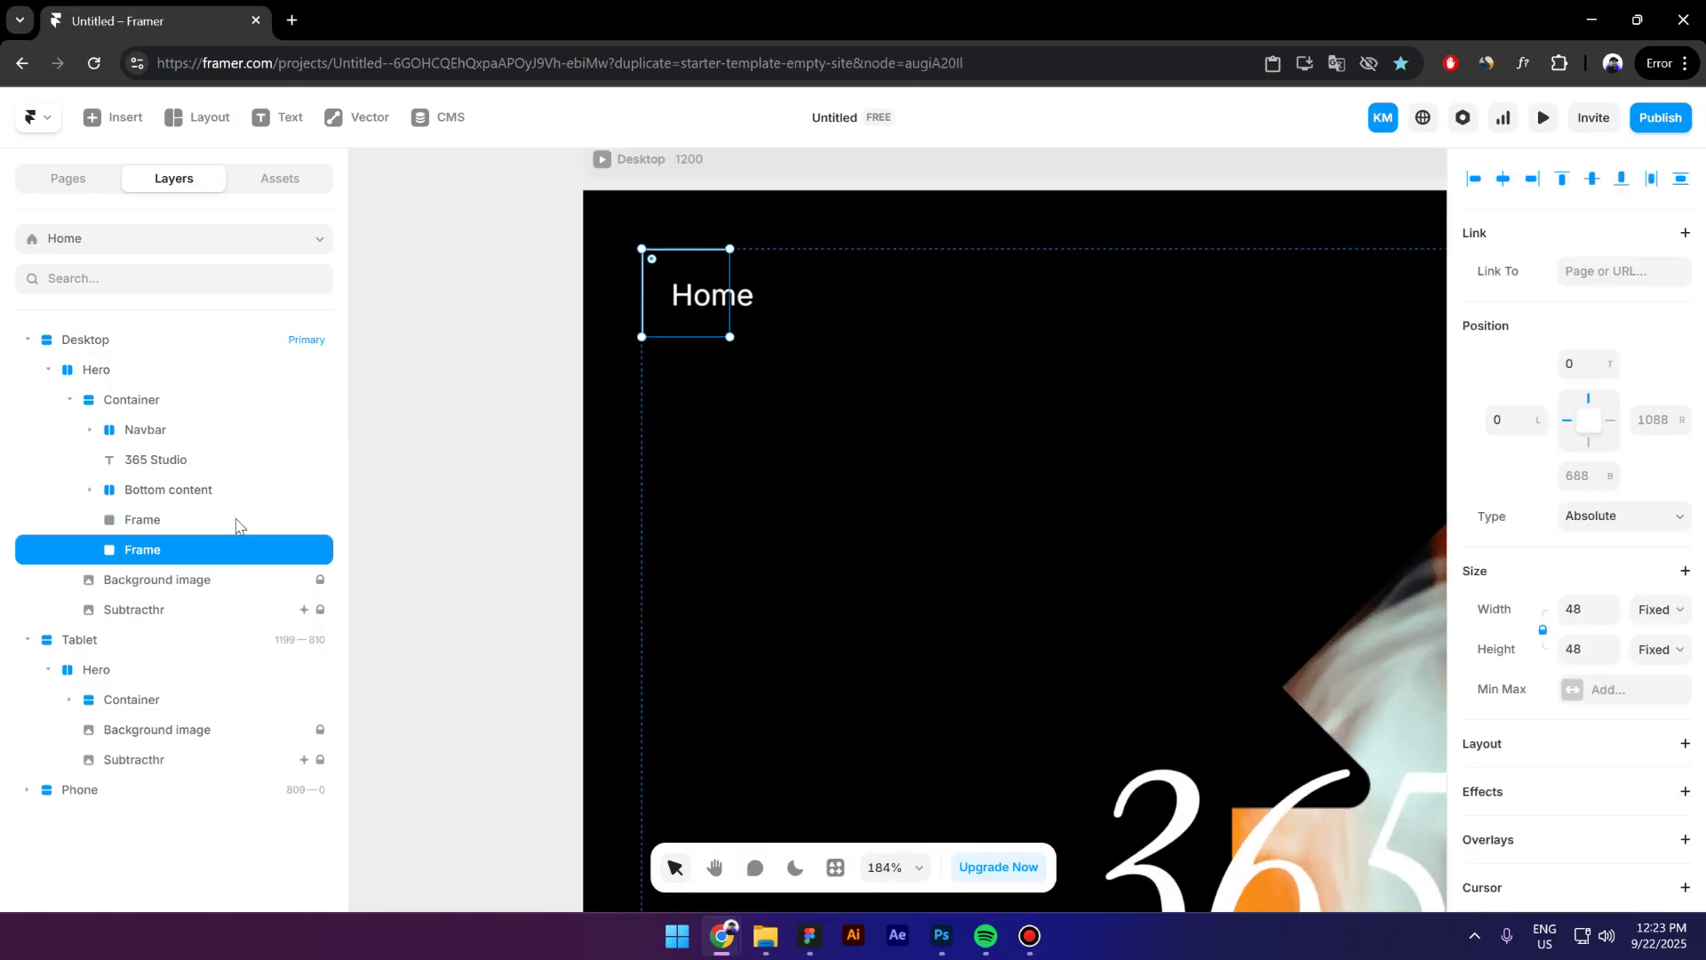
pyautogui.scroll(-6, 521, 458)
# Move the bracket copy to the Contact corner and set its border widths to 1 0 0 1.
pyautogui.scroll(-3, 521, 457)
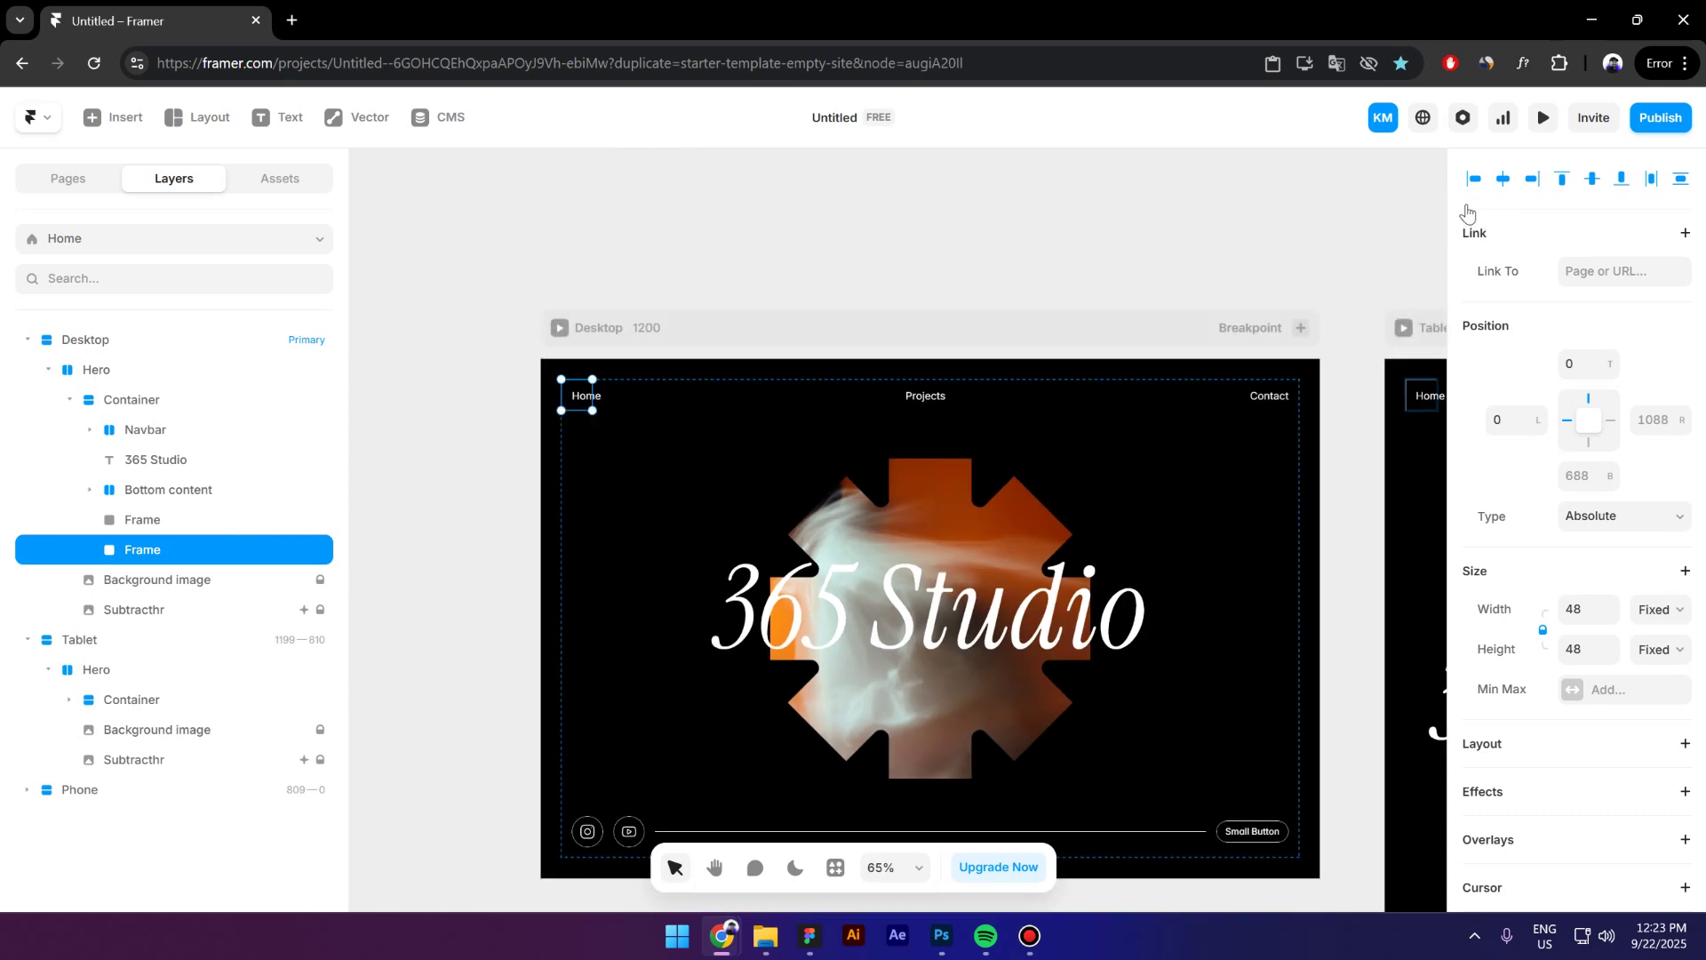
pyautogui.click(1536, 180)
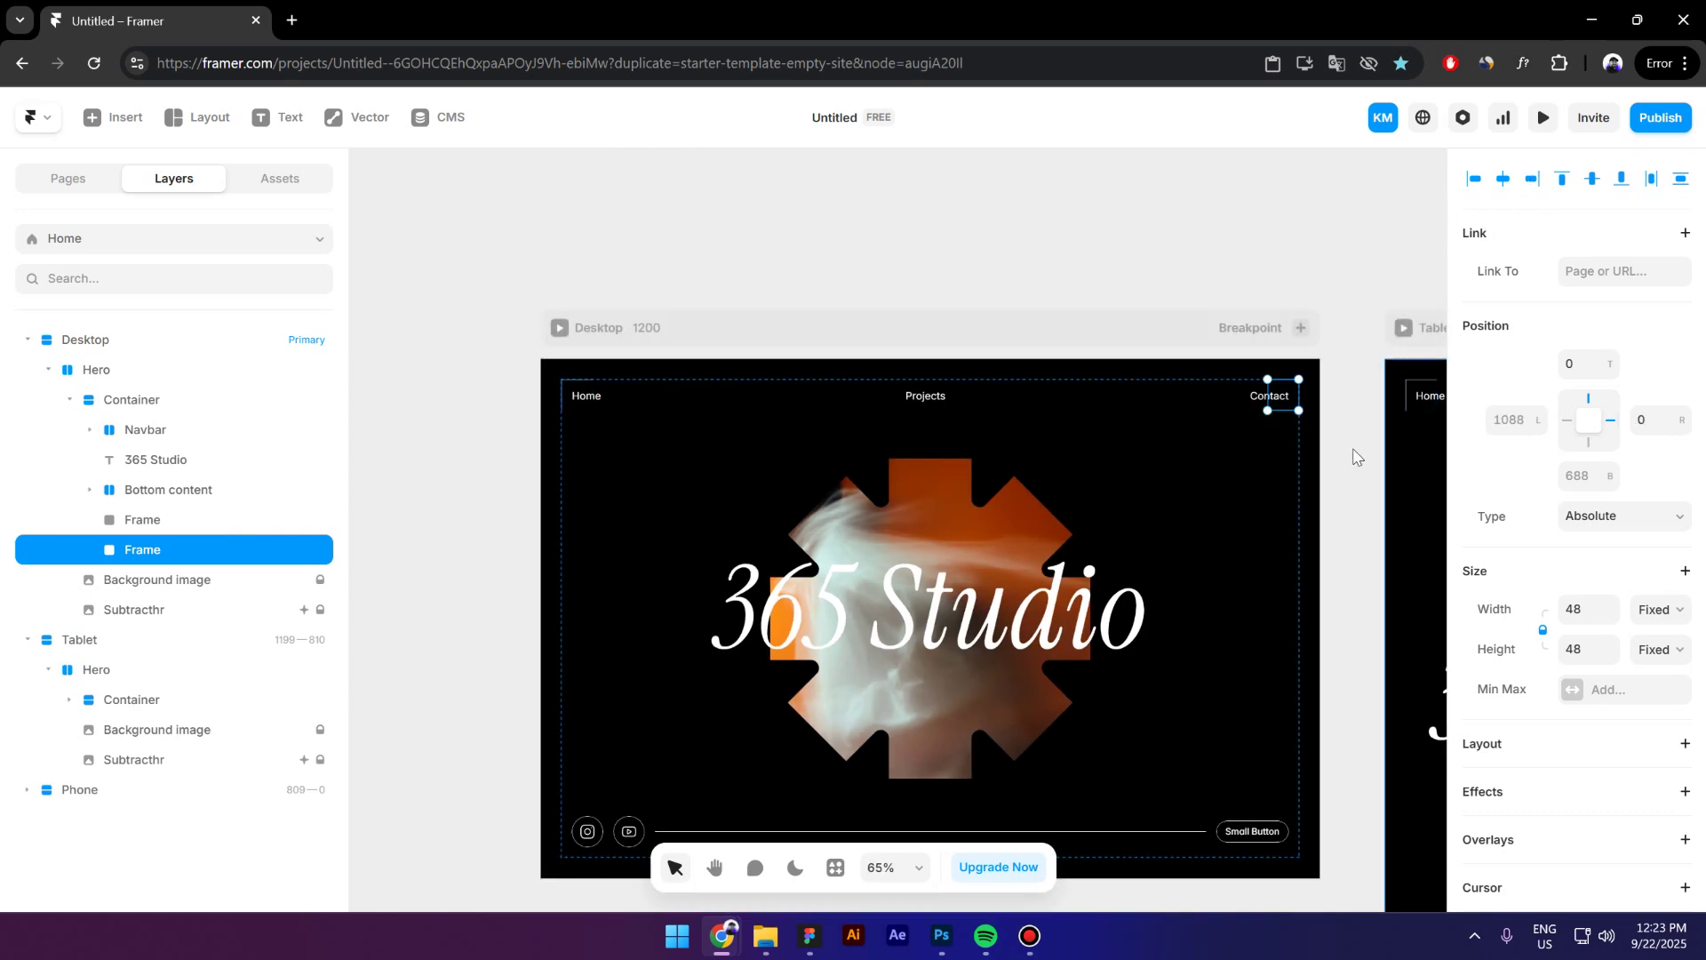
pyautogui.scroll(4, 1346, 440)
pyautogui.scroll(-6, 1579, 642)
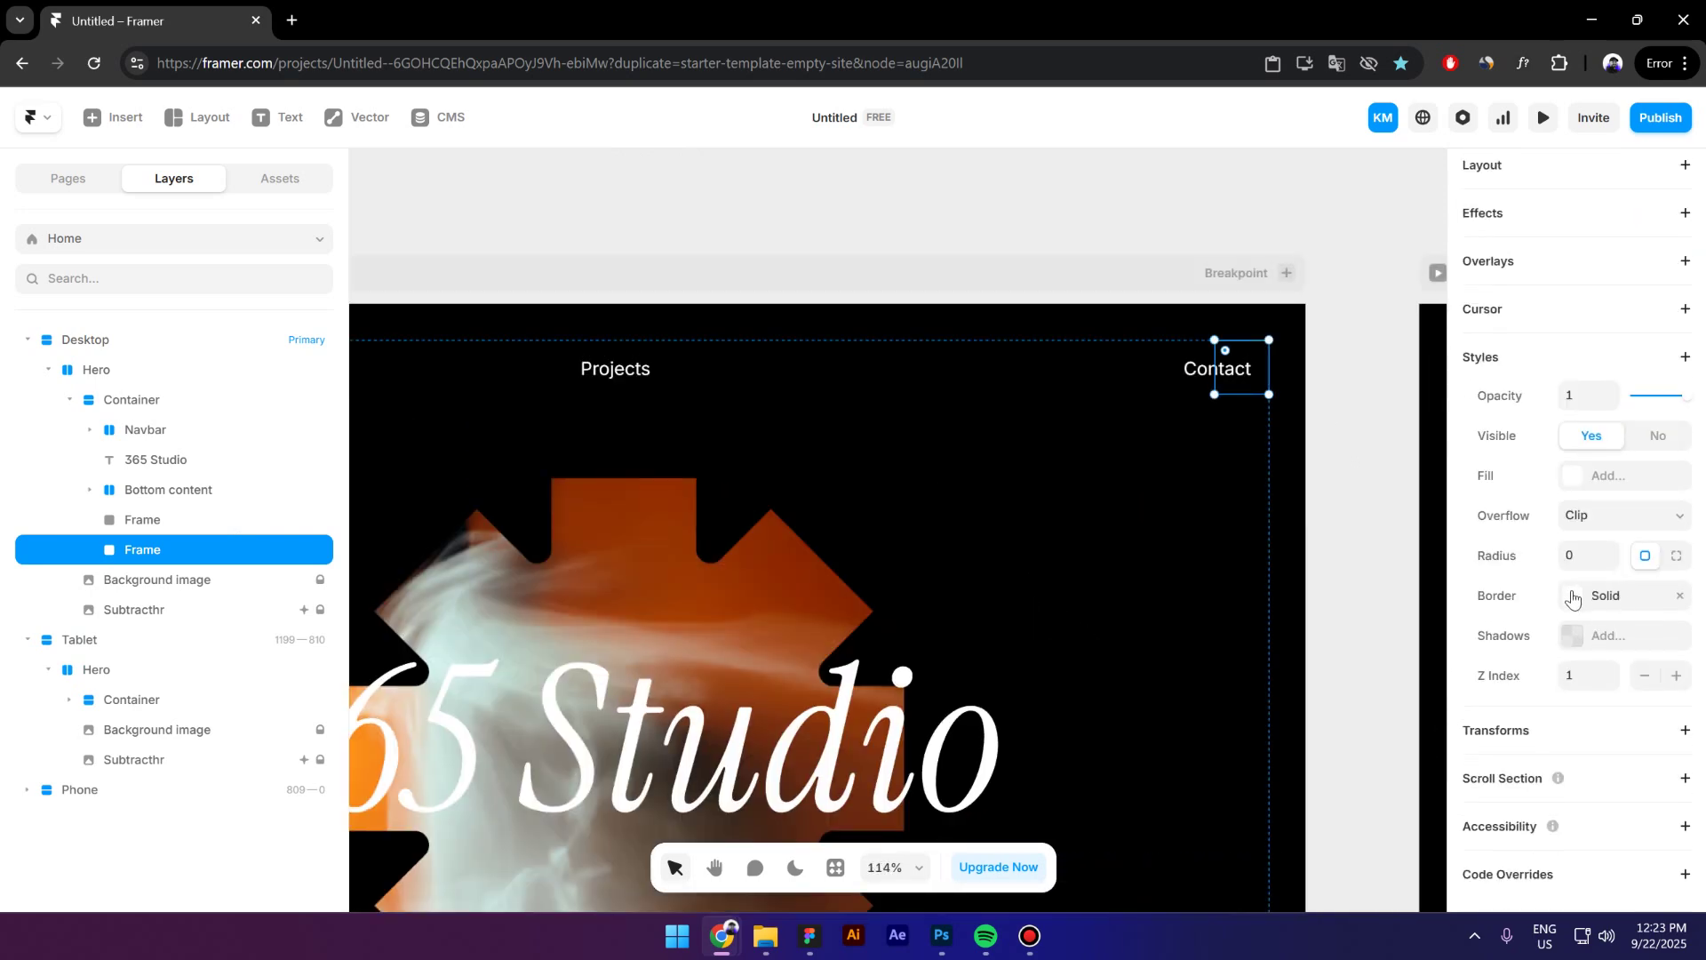
pyautogui.click(1572, 599)
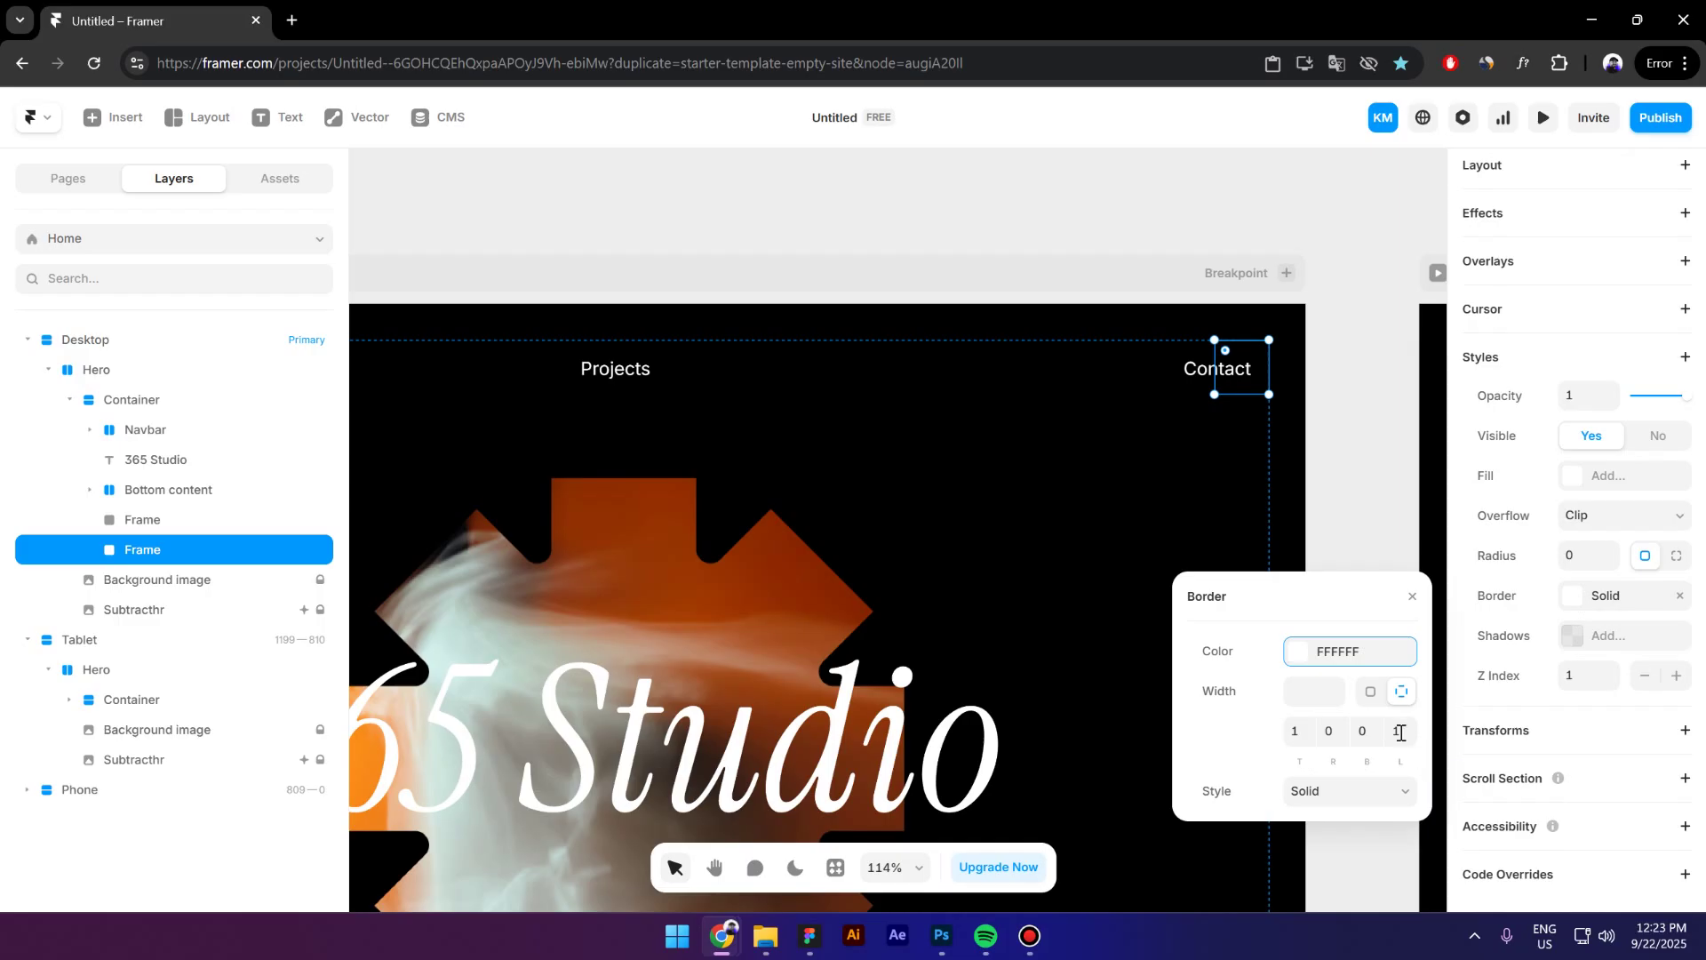
pyautogui.click(1400, 732)
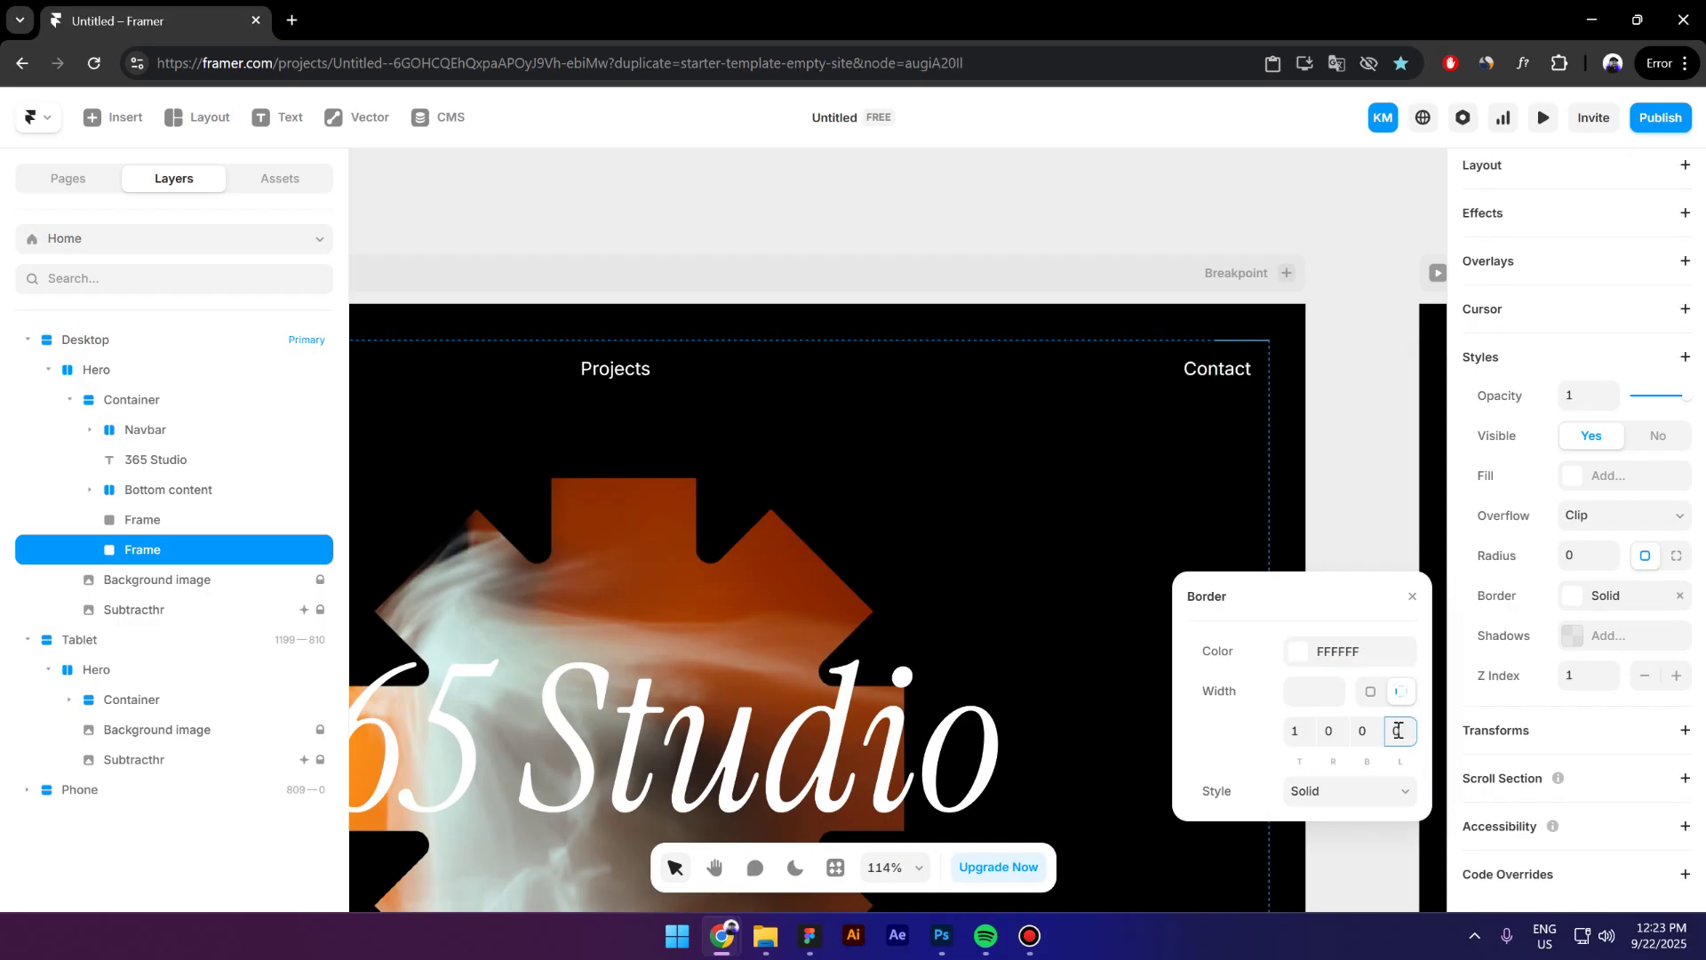
pyautogui.click(1327, 734)
pyautogui.write('1')
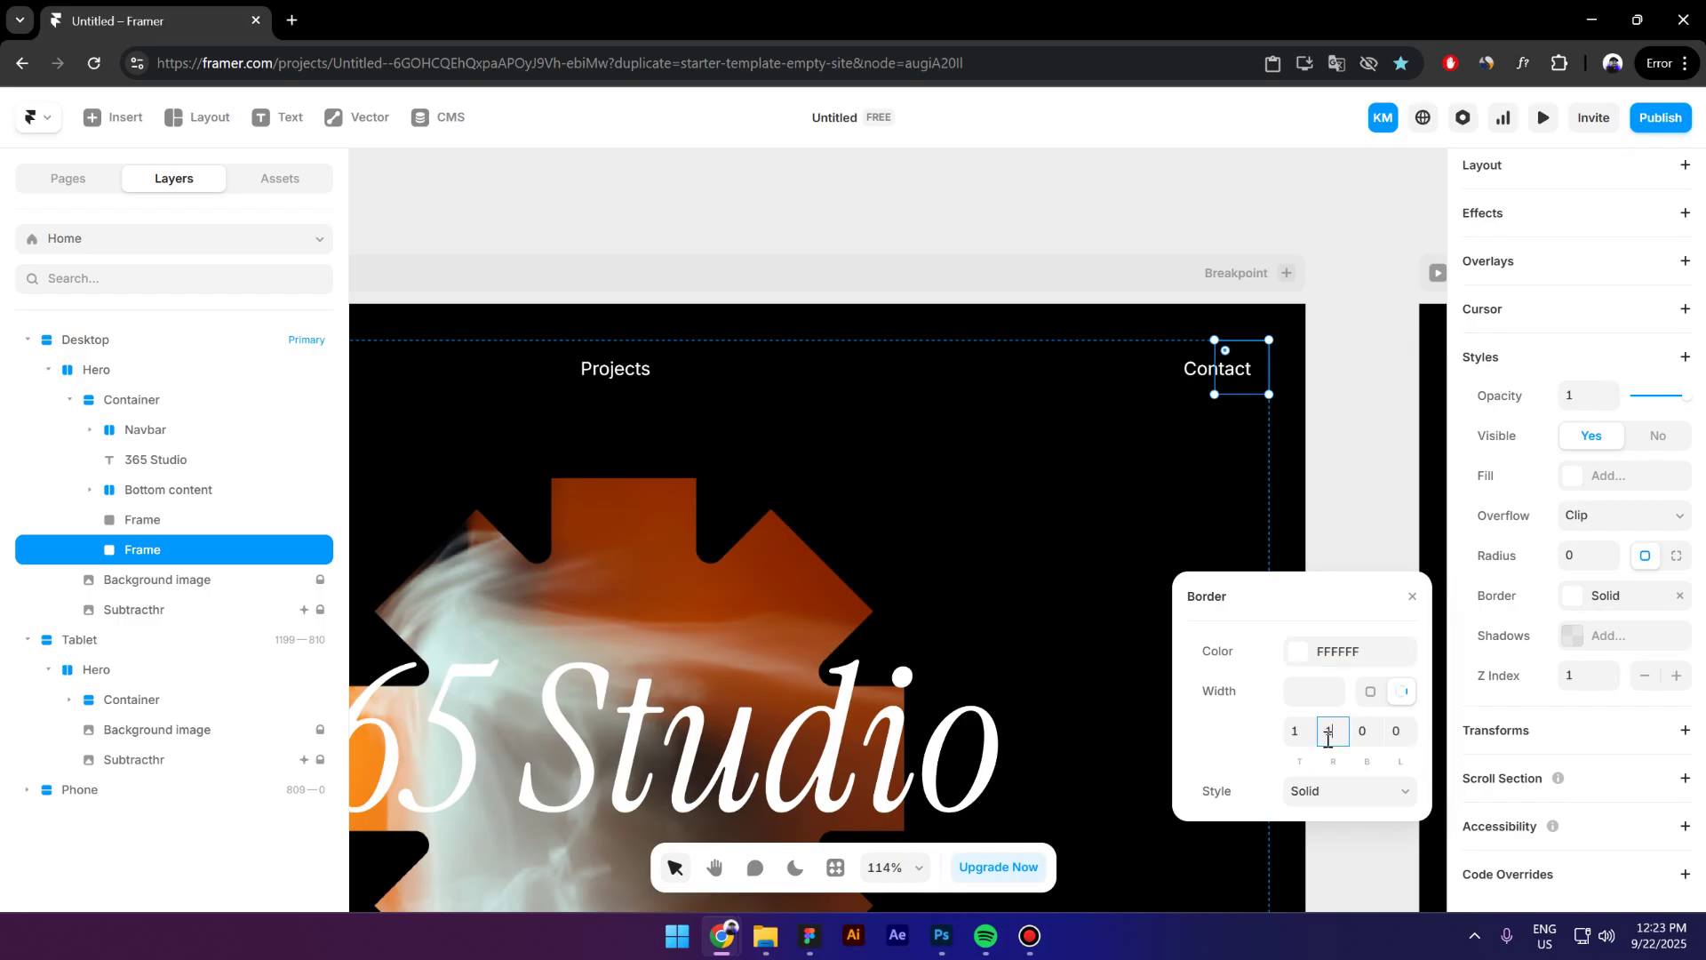
pyautogui.click(1332, 453)
# Duplicate the Home and Contact corner frames and align the copies to the hero's bottom.
pyautogui.scroll(-5, 1110, 294)
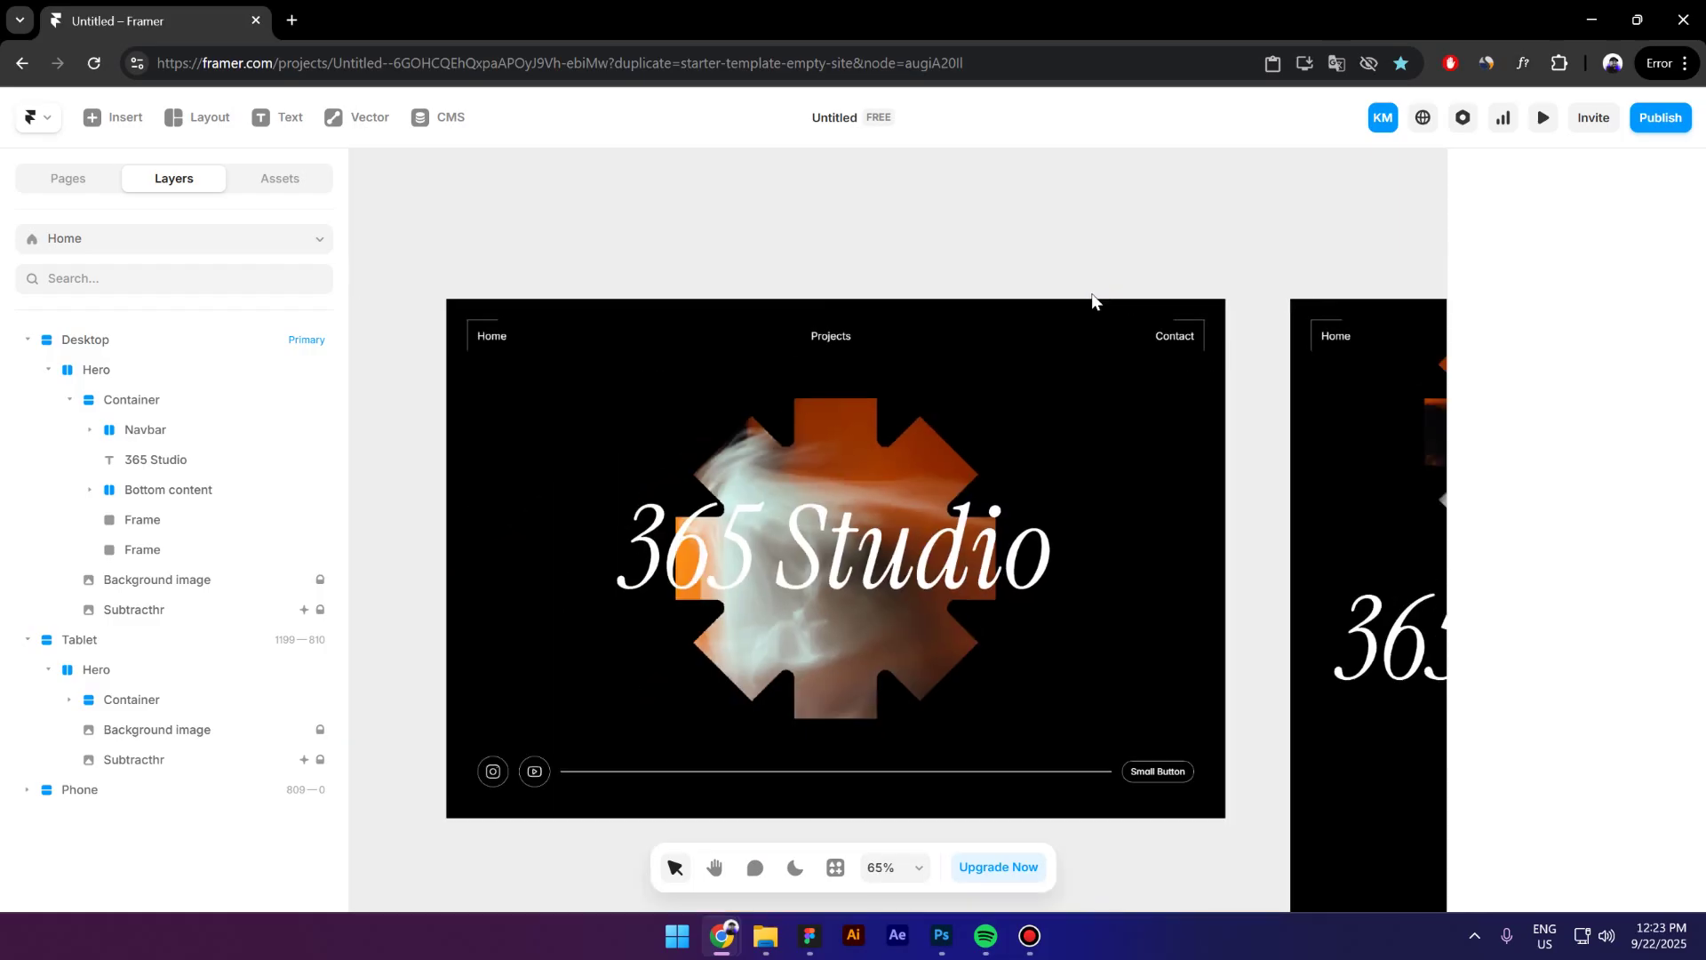
pyautogui.click(472, 334)
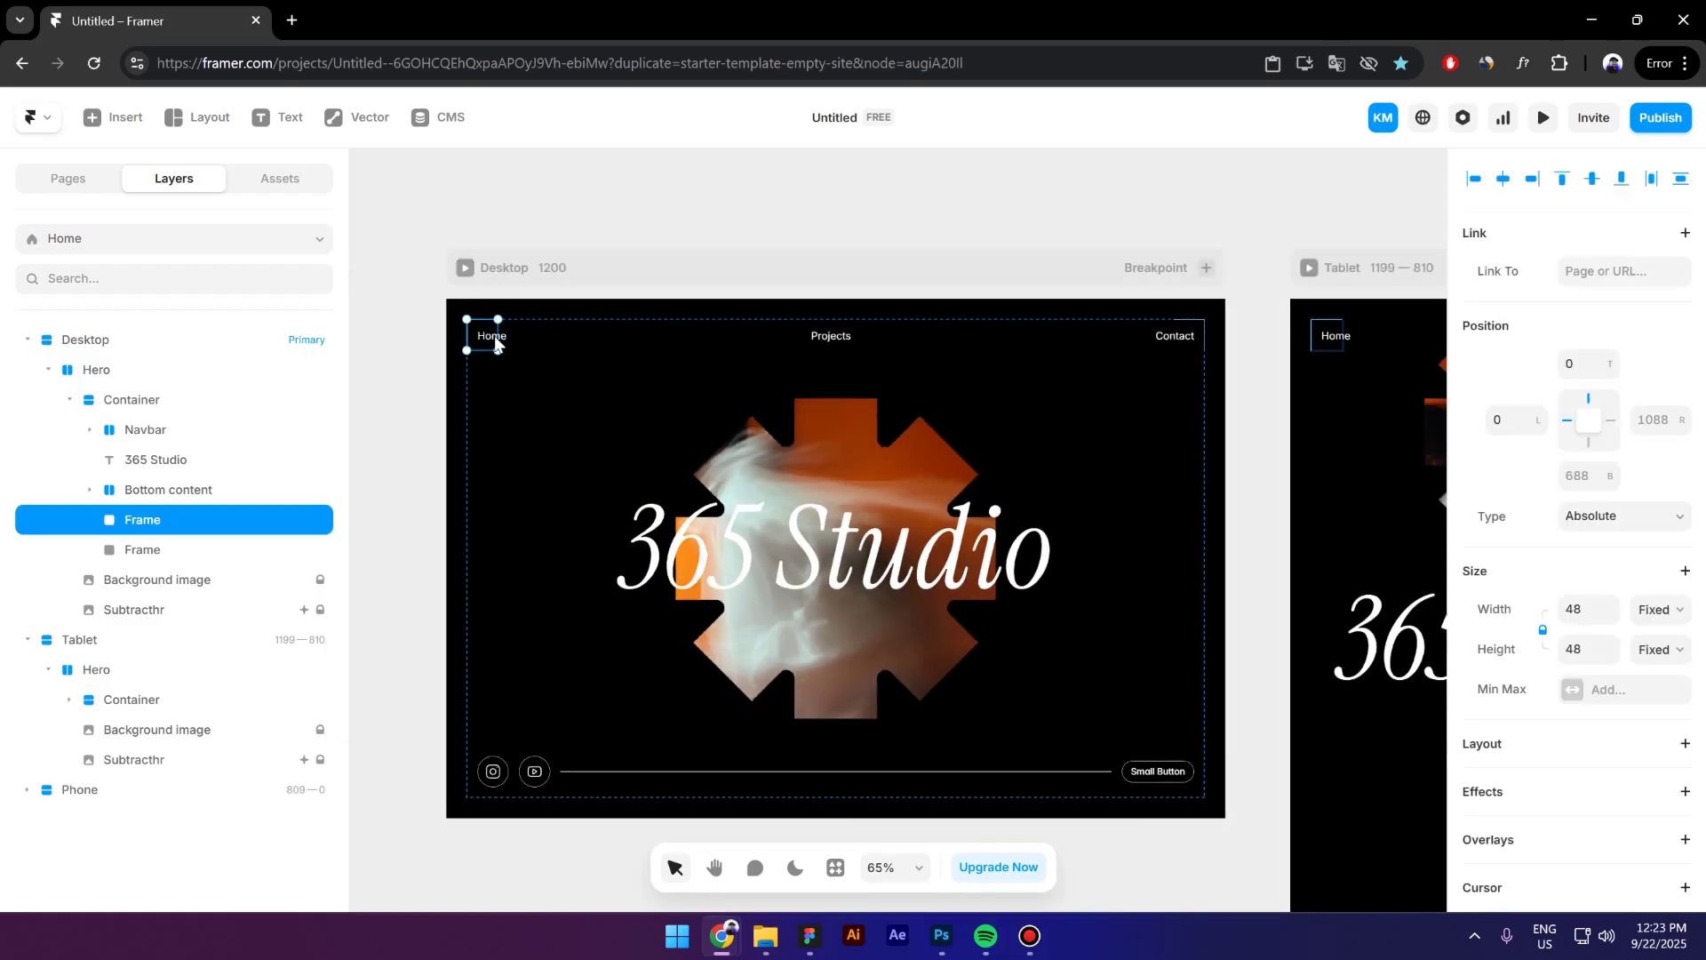
pyautogui.keyDown('shift'); pyautogui.click(1195, 333); pyautogui.keyUp('shift')
pyautogui.hotkey('ctrl', 'd')
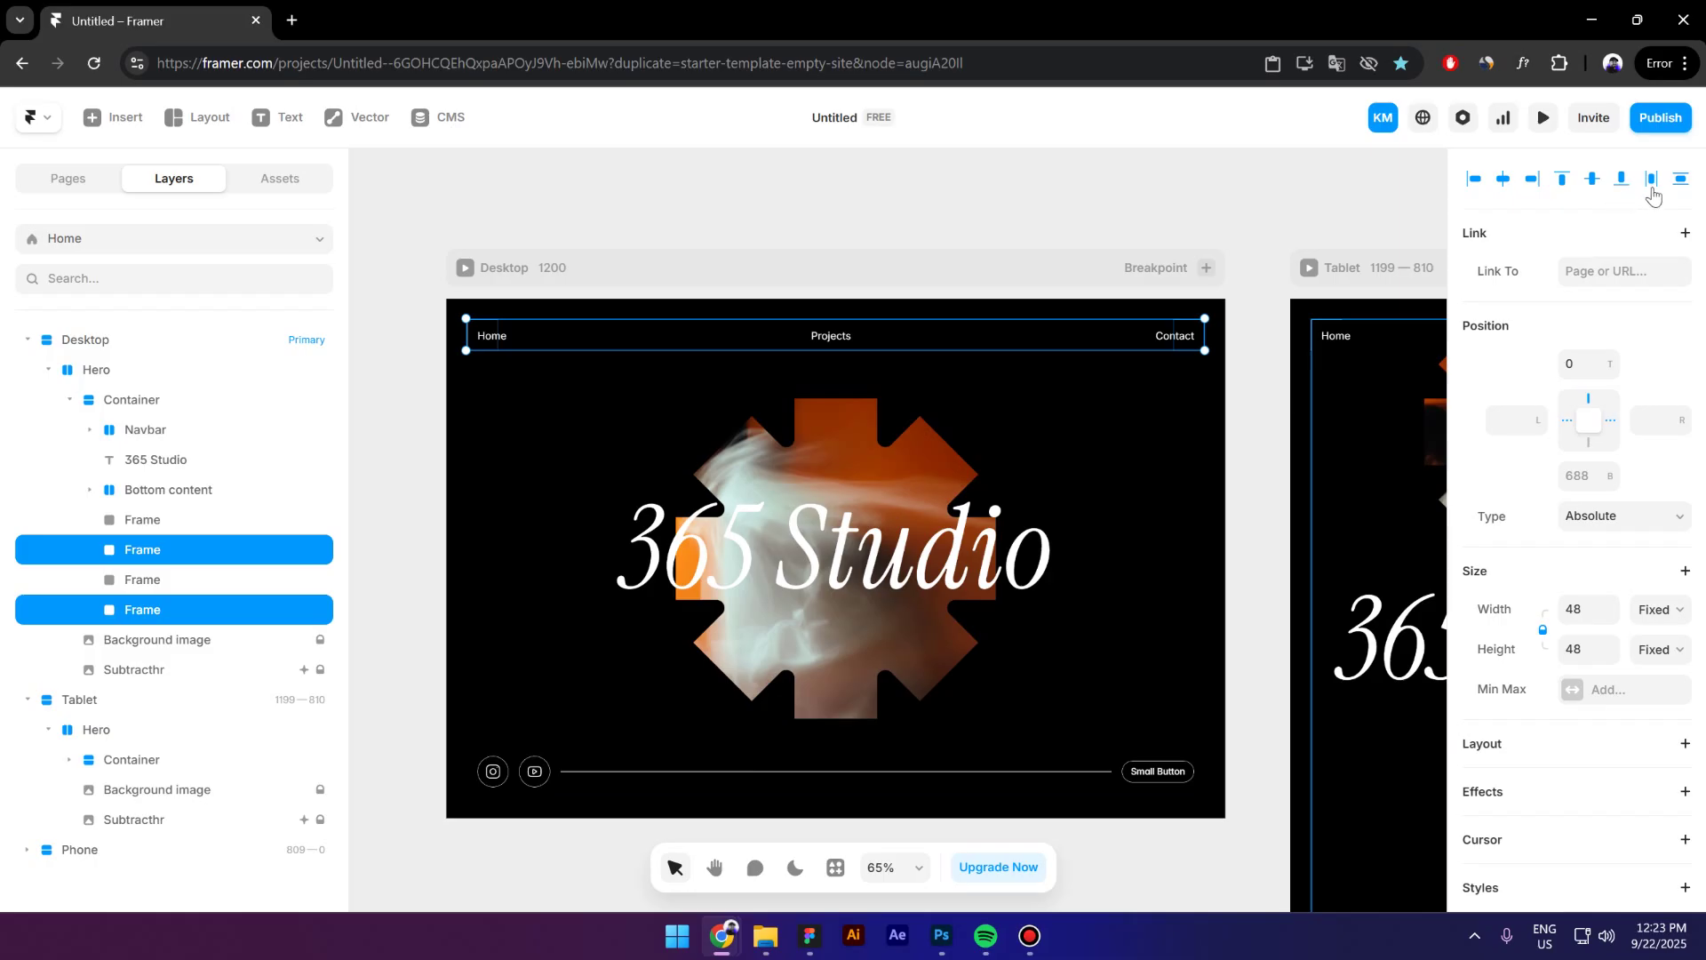
pyautogui.click(1620, 179)
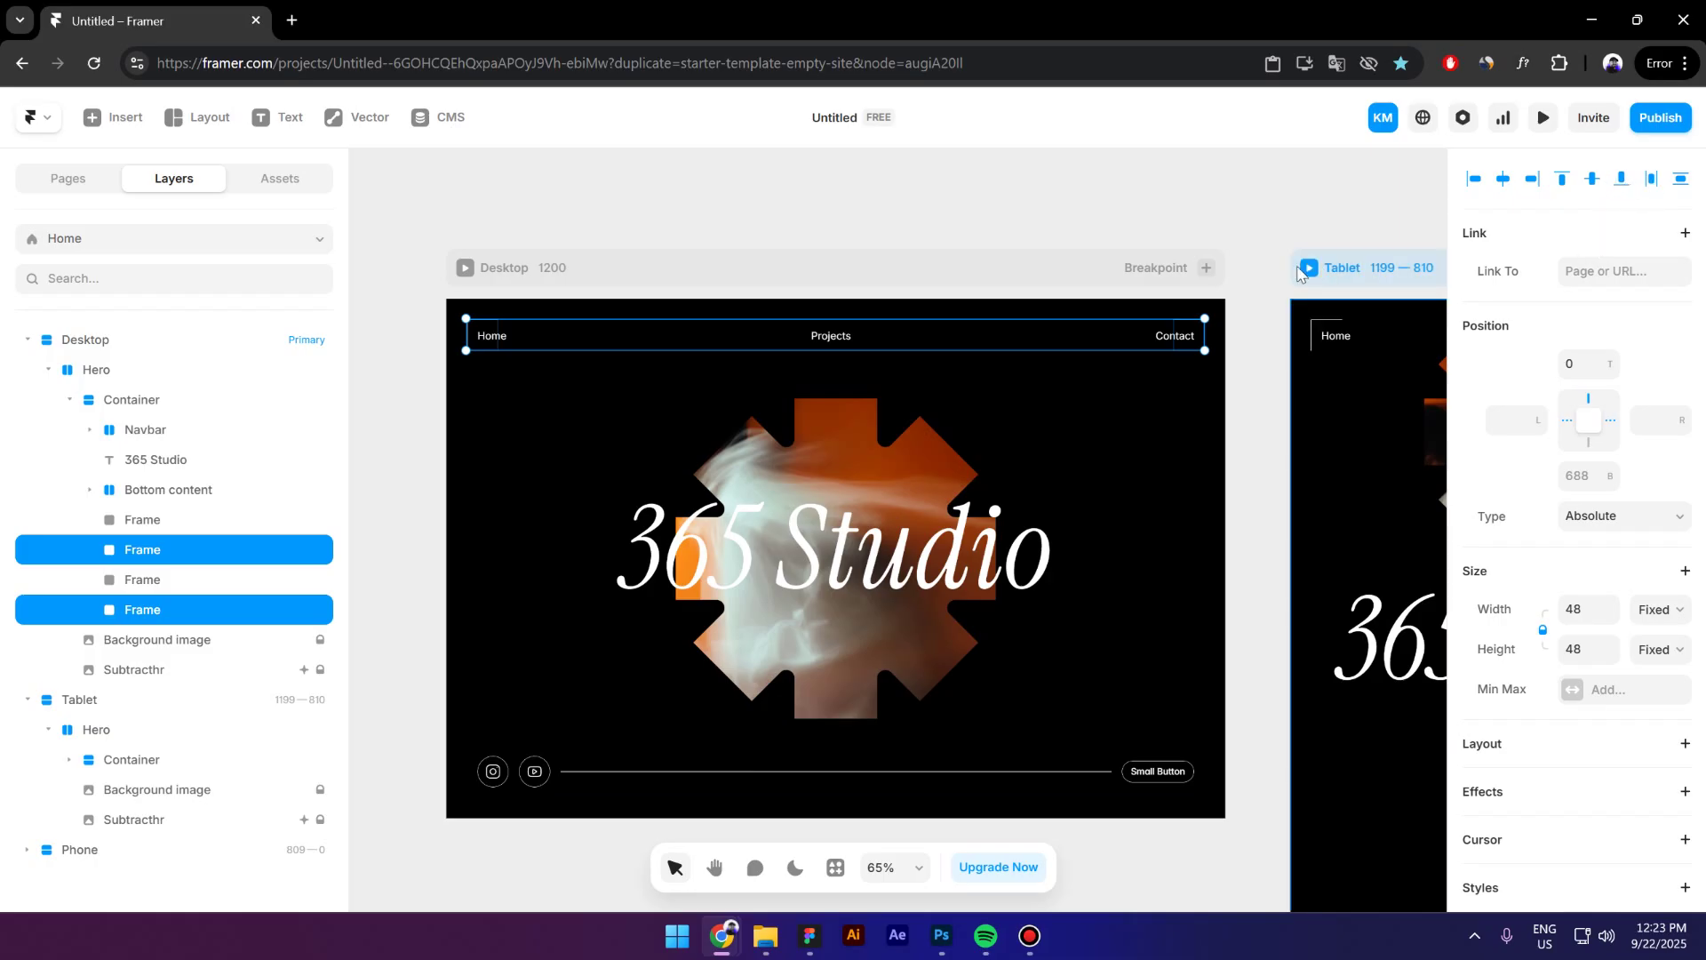
pyautogui.scroll(-3, 450, 598)
# Rotate the bottom-left and bottom-right brackets so each faces its own corner.
pyautogui.click(433, 601)
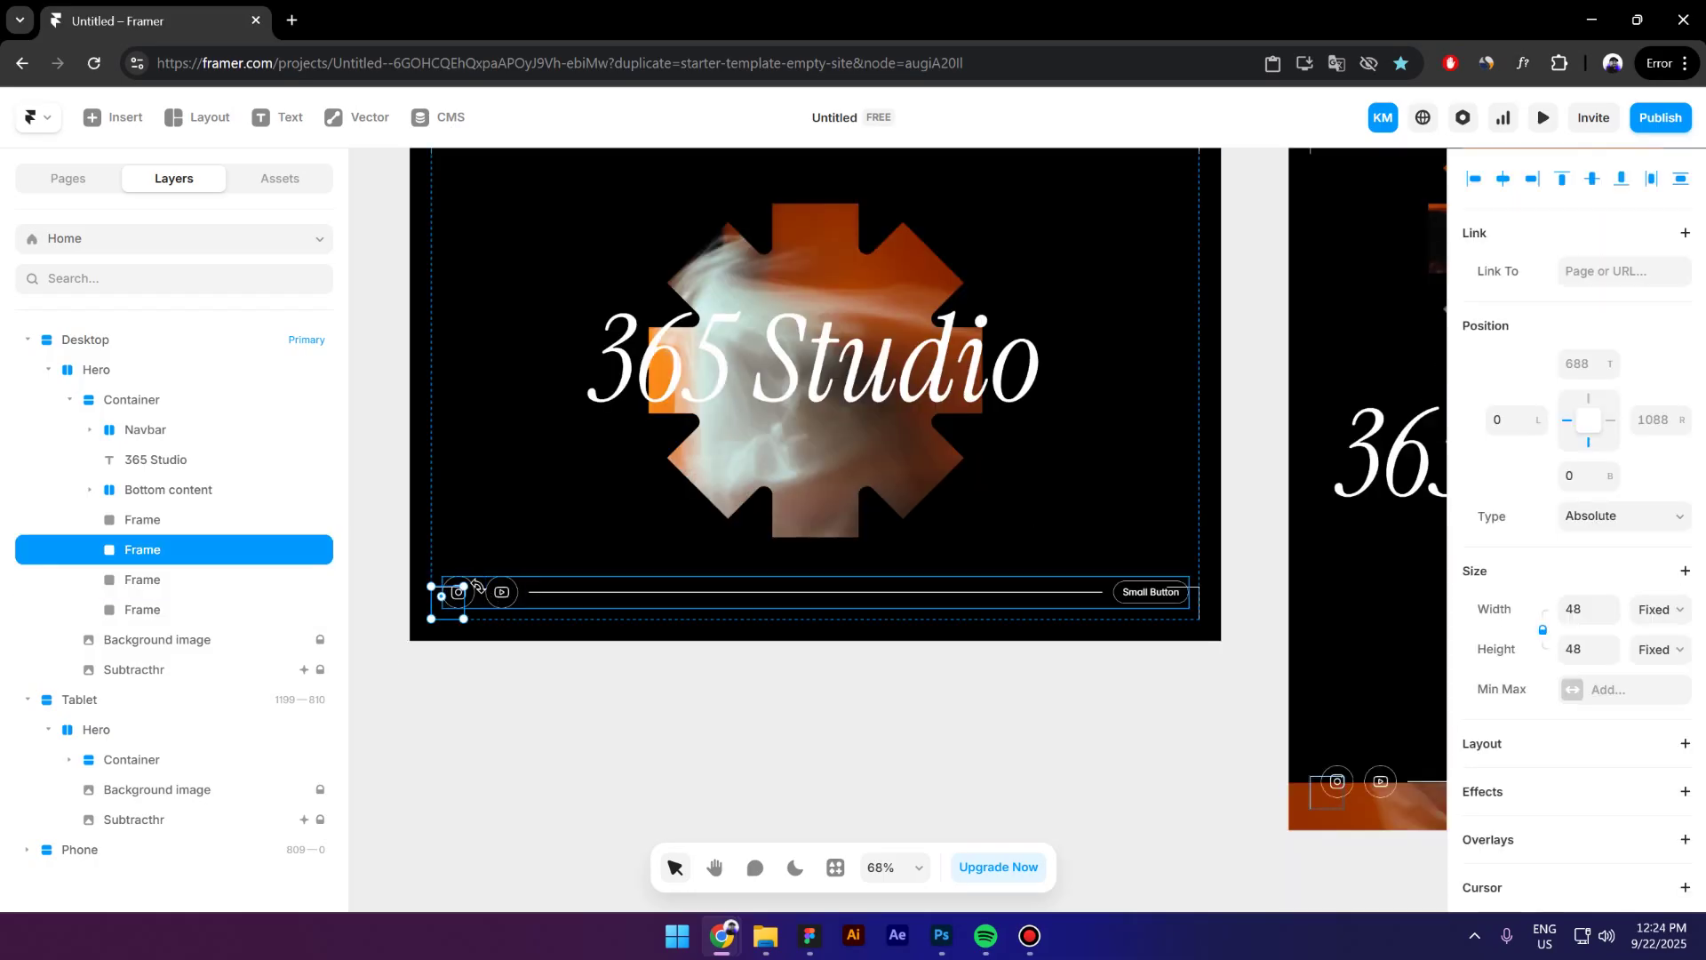
pyautogui.moveTo(430, 621); pyautogui.dragTo(491, 595)
pyautogui.click(1190, 604)
pyautogui.moveTo(1206, 582); pyautogui.dragTo(1233, 653)
pyautogui.click(1017, 759)
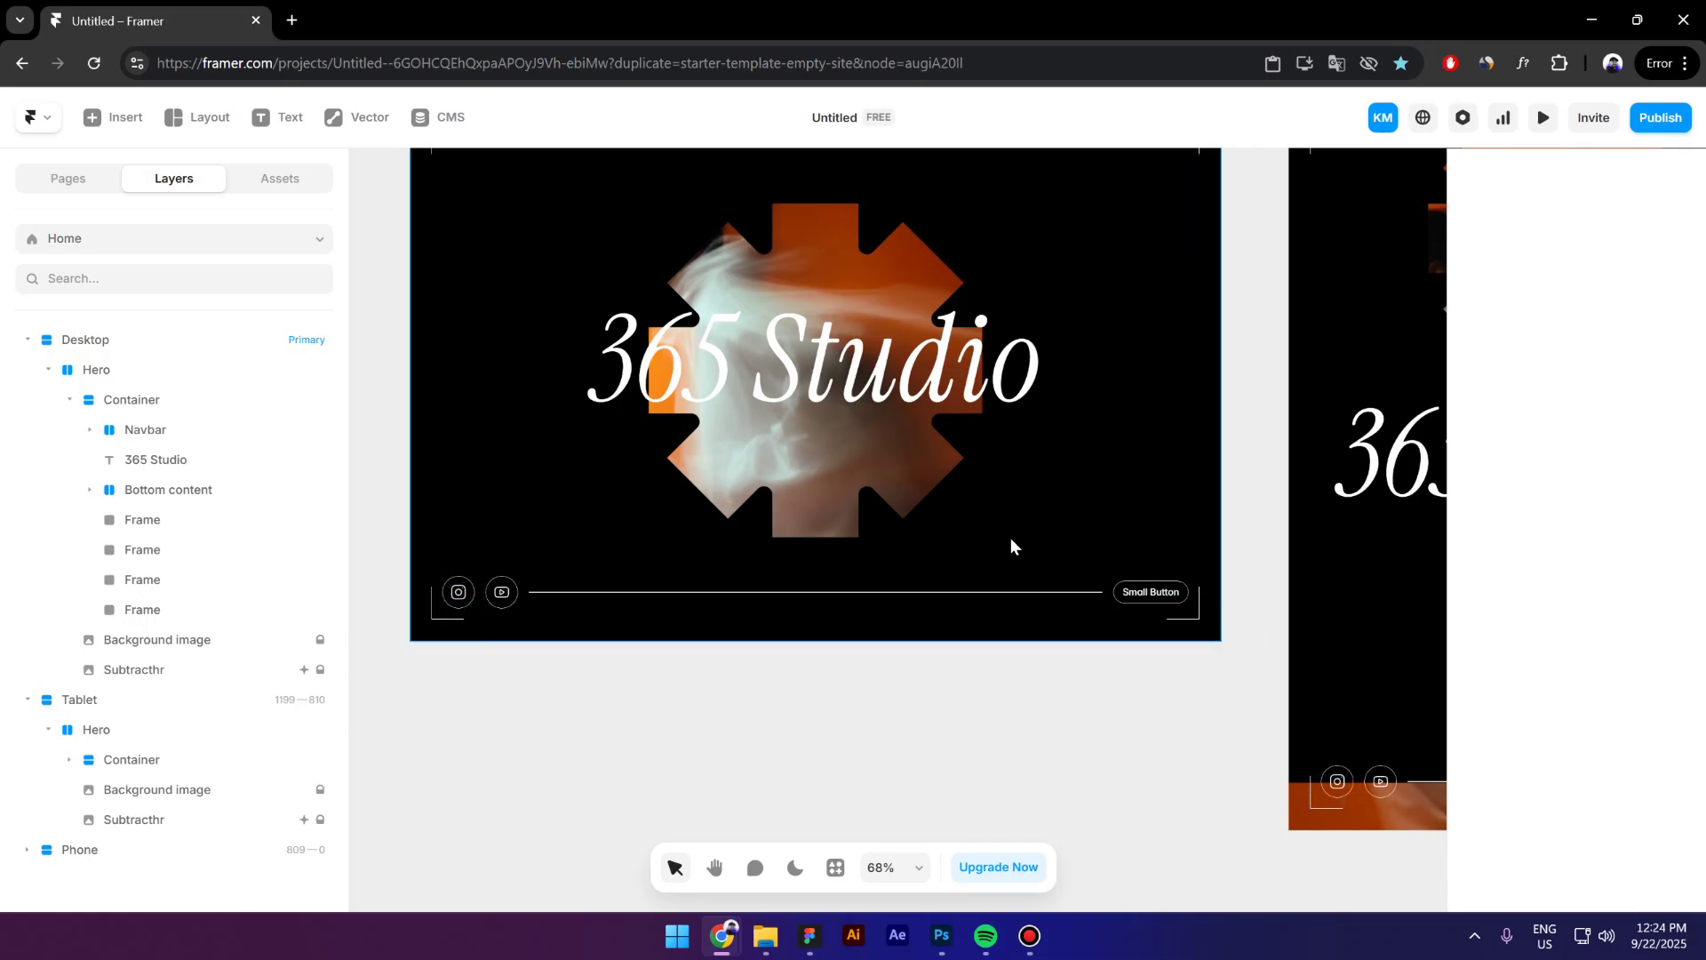
# Preview the Desktop page, then return to the editor.
pyautogui.scroll(-3, 1010, 537)
pyautogui.click(649, 231)
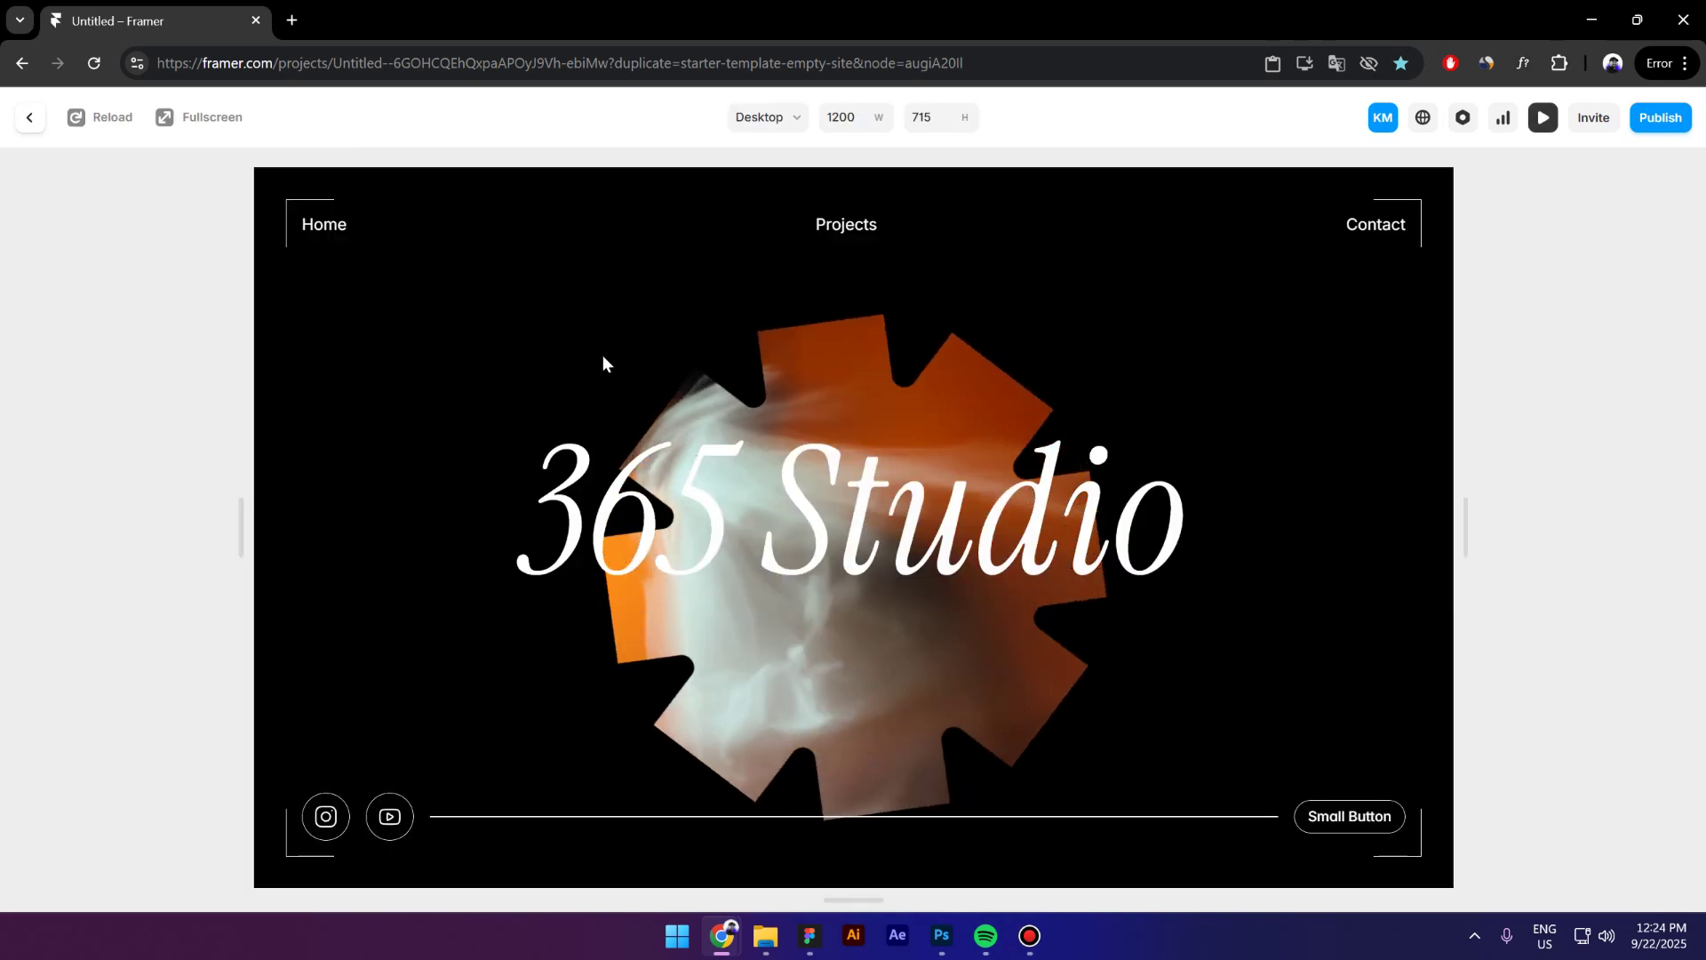
pyautogui.press('Escape')
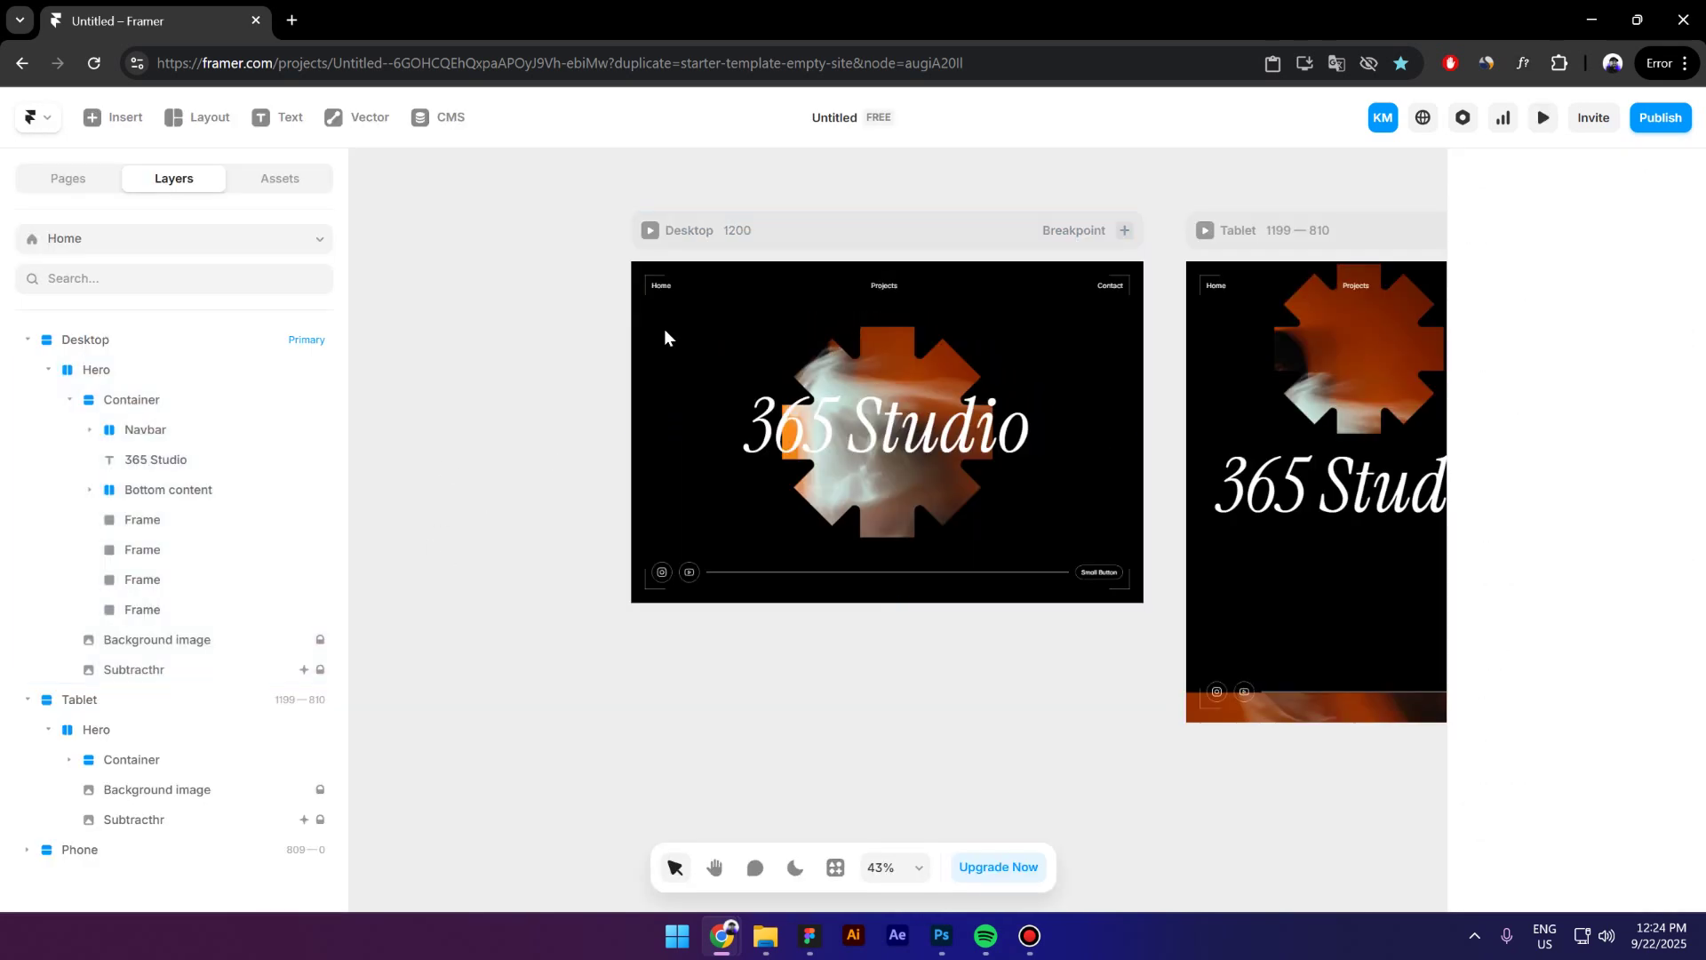
pyautogui.scroll(5, 662, 293)
pyautogui.click(654, 263)
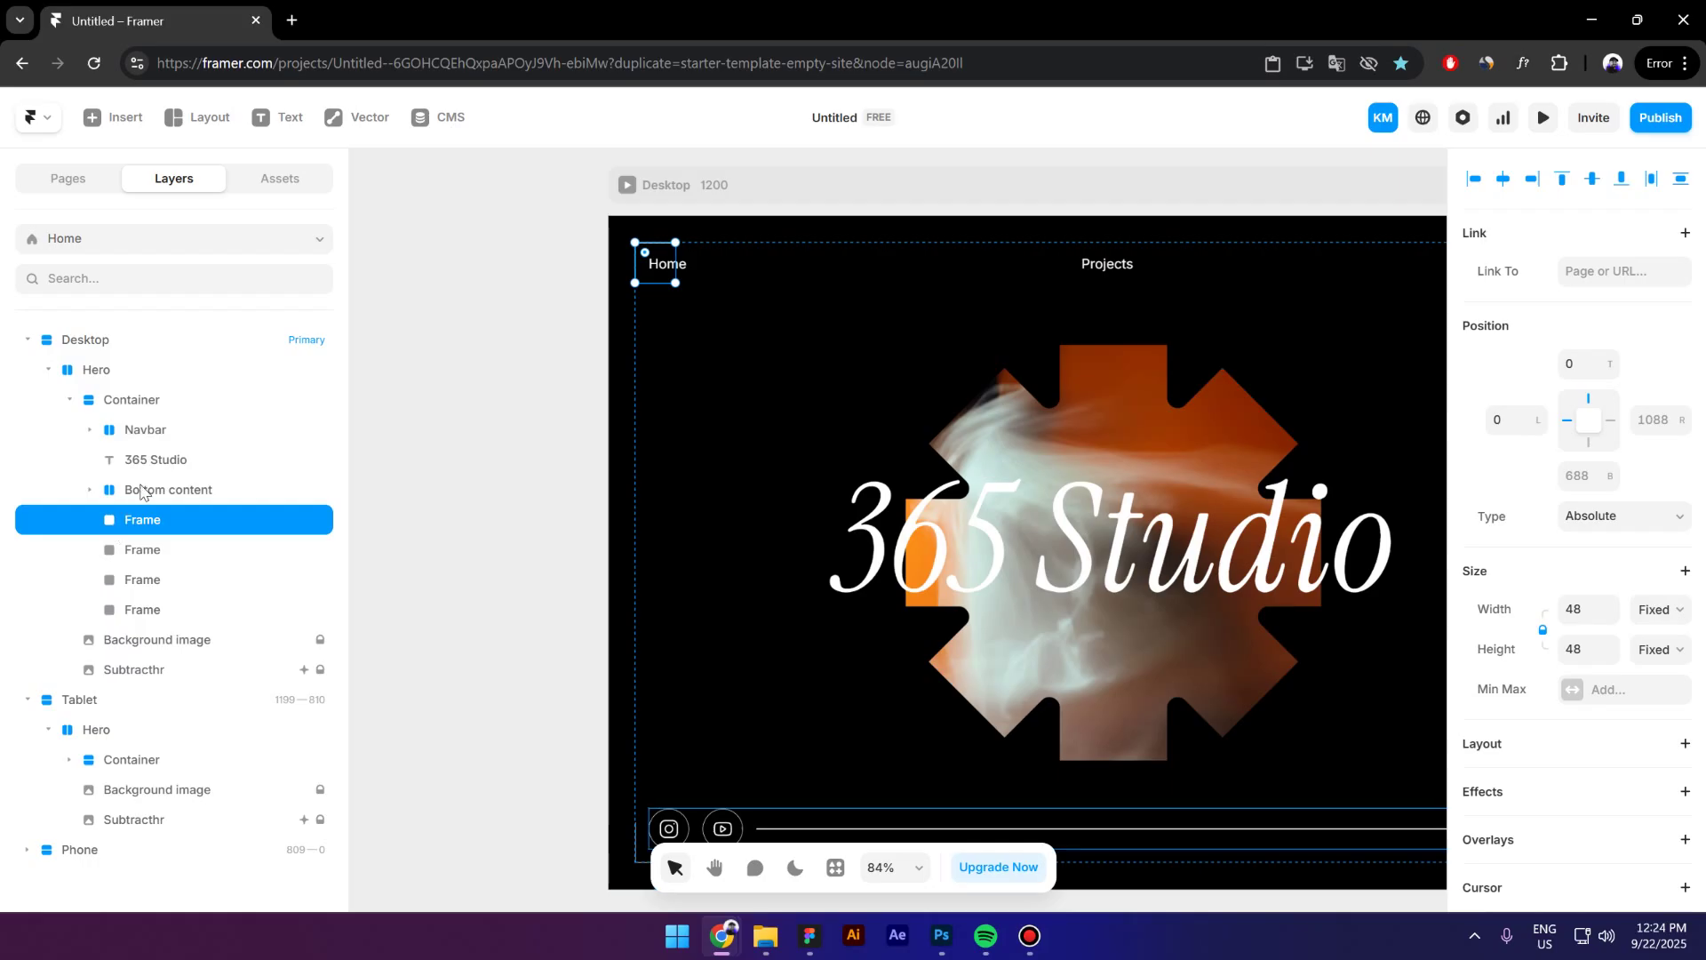
# Change the hero Container's layout padding from 16 to 32.
pyautogui.click(154, 403)
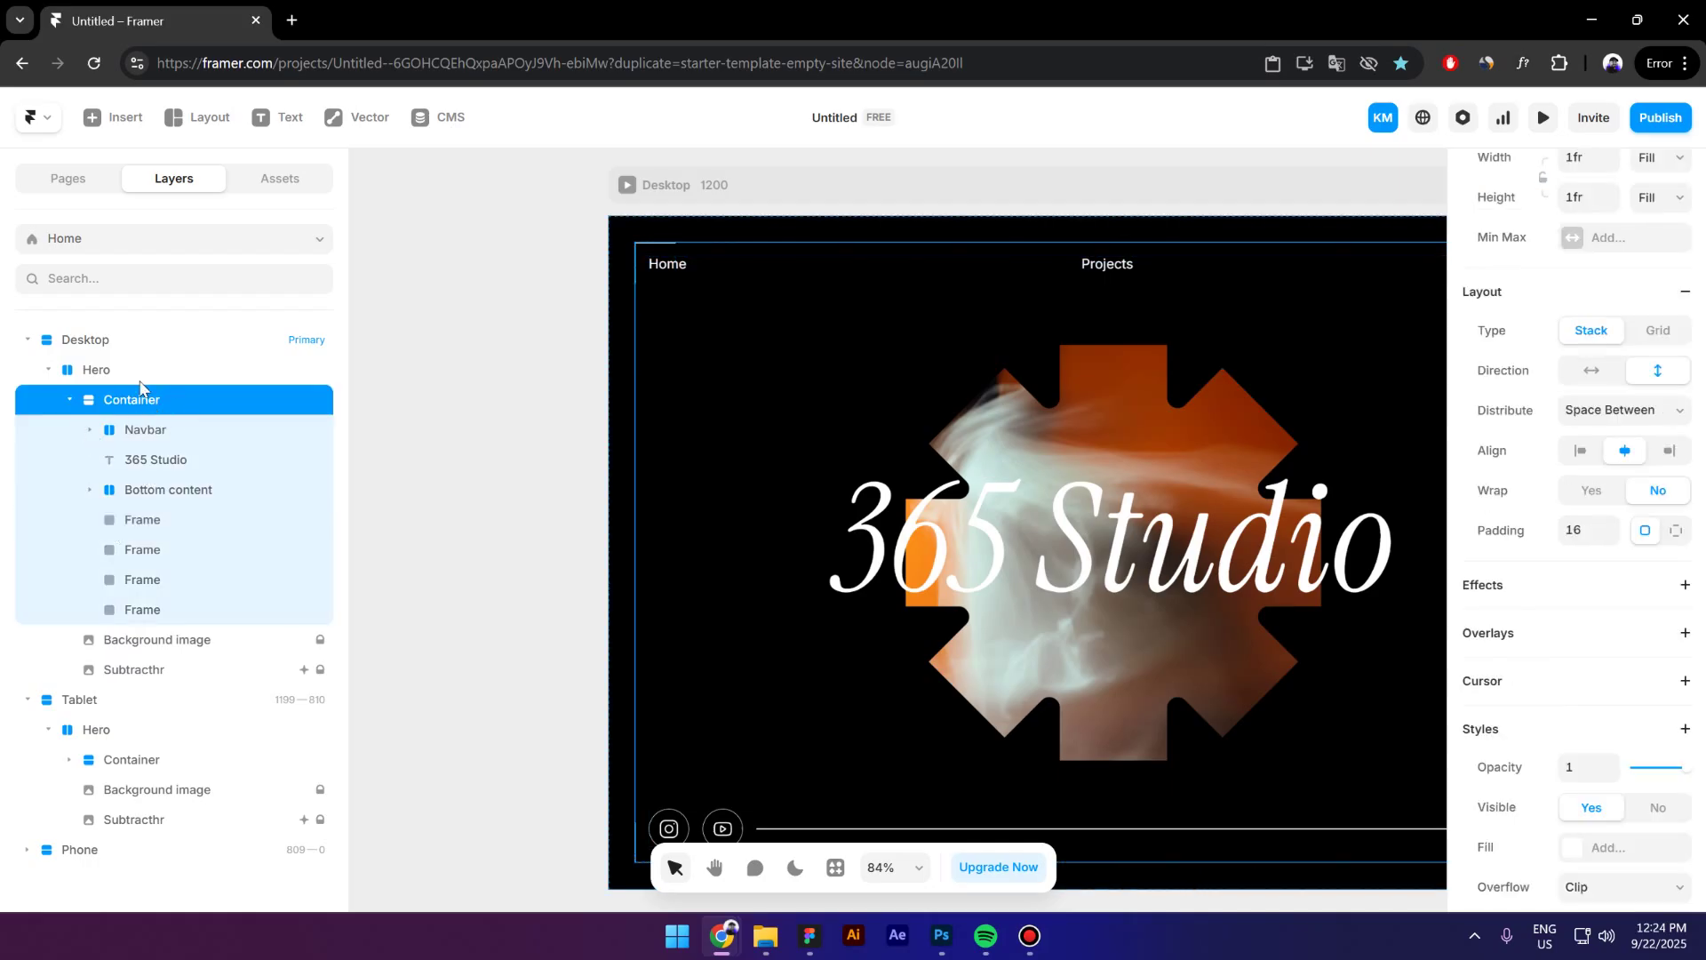
pyautogui.scroll(-1, 1640, 622)
pyautogui.click(1597, 431)
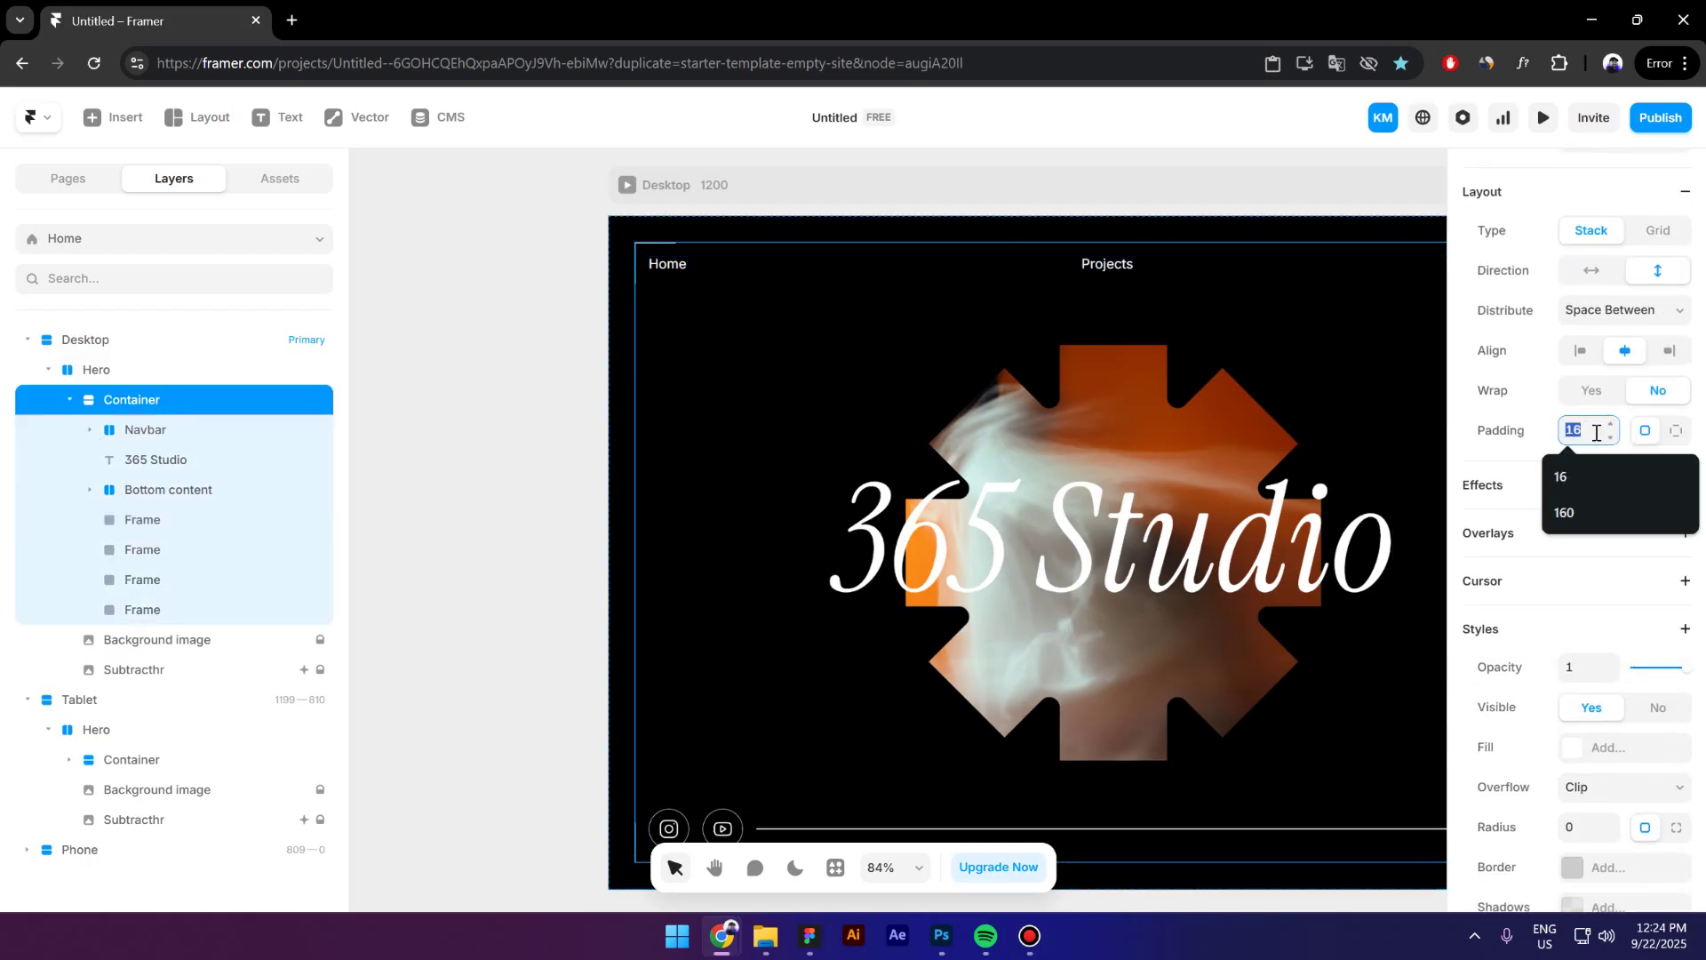
pyautogui.write('32')
pyautogui.press('Return')
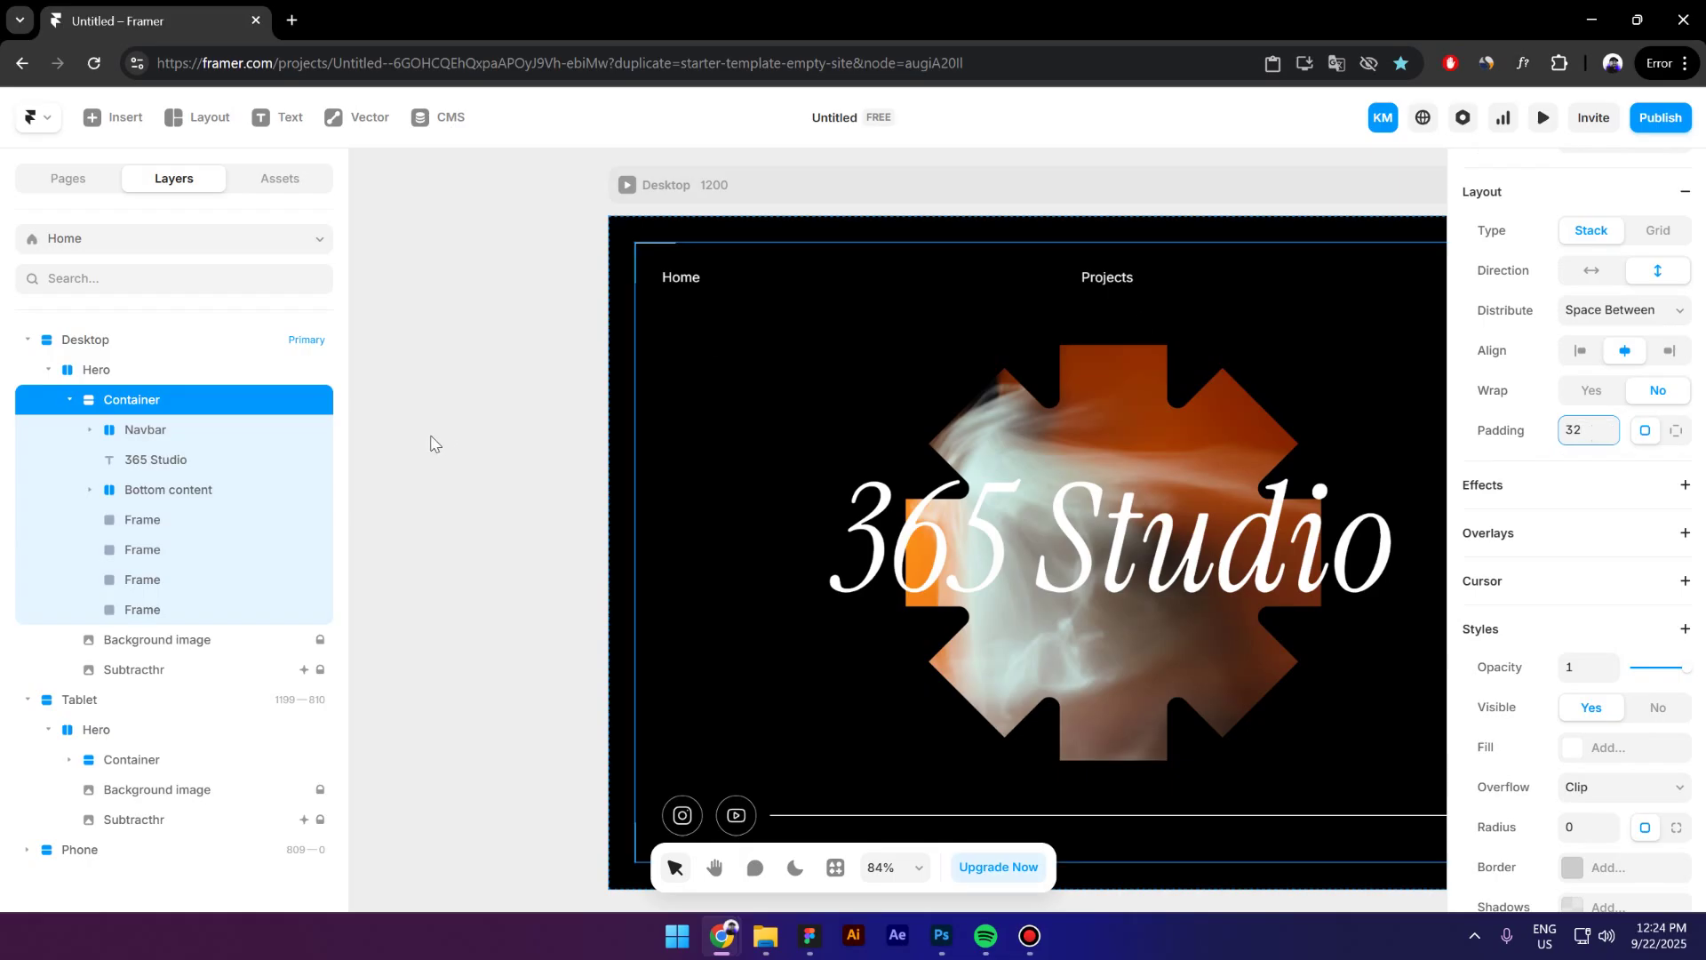
pyautogui.scroll(-3, 473, 423)
pyautogui.click(465, 778)
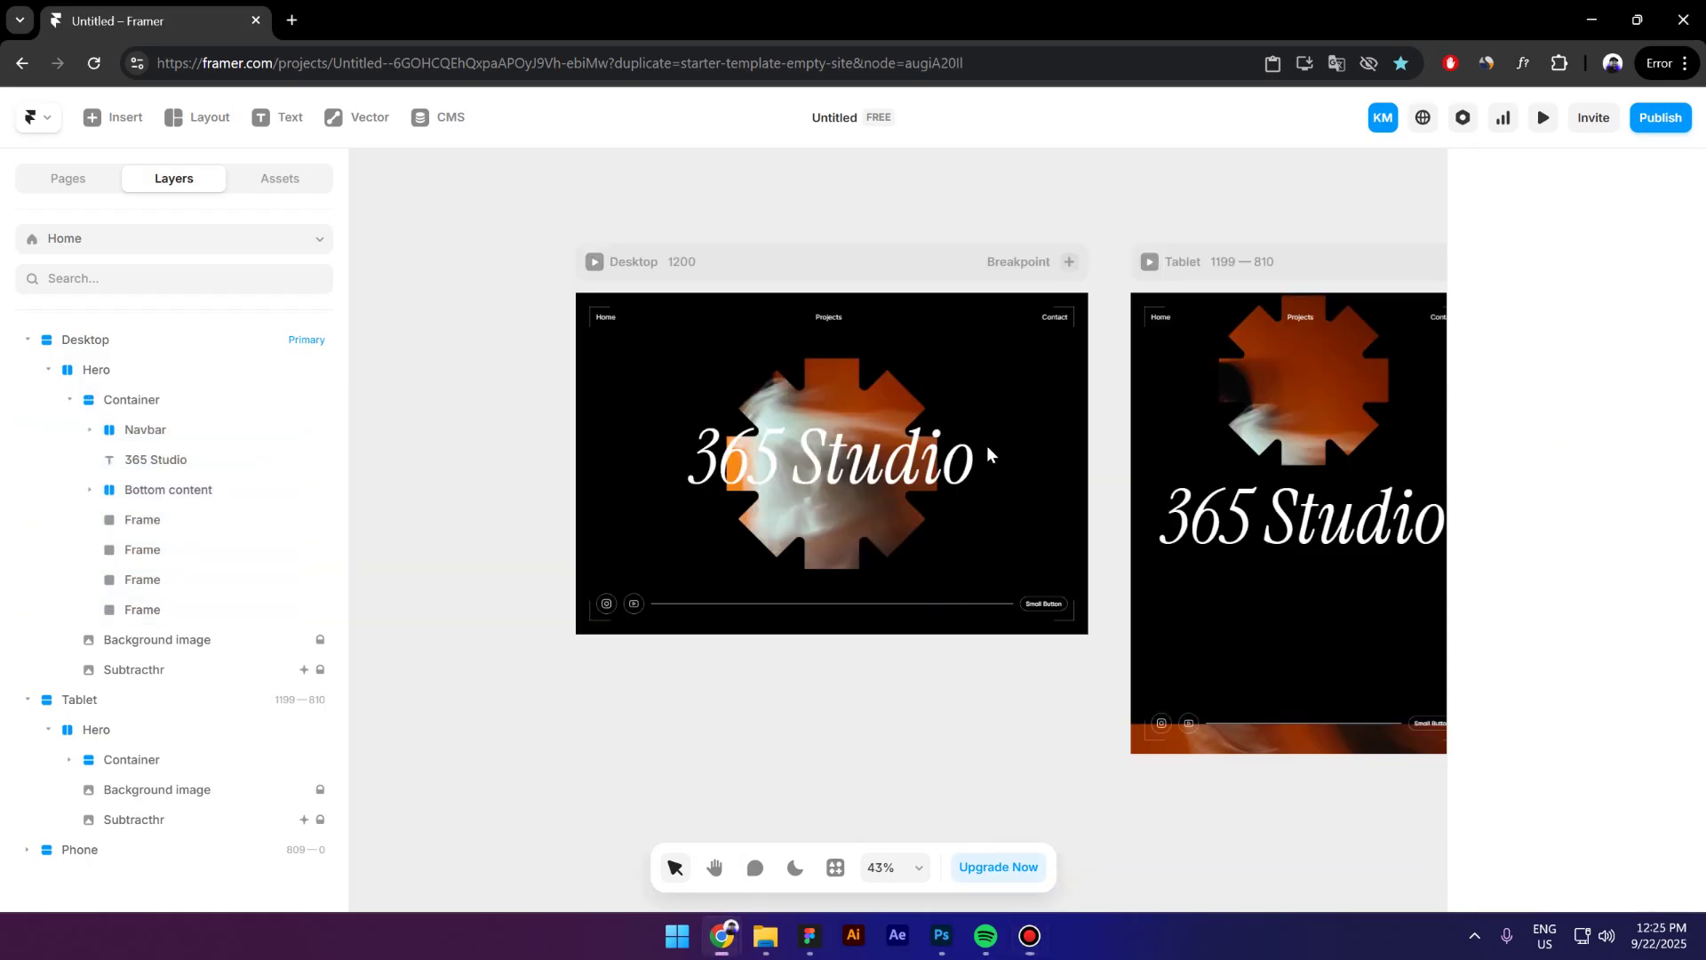
# Add a new frame to Desktop directly below the hero.
pyautogui.click(49, 369)
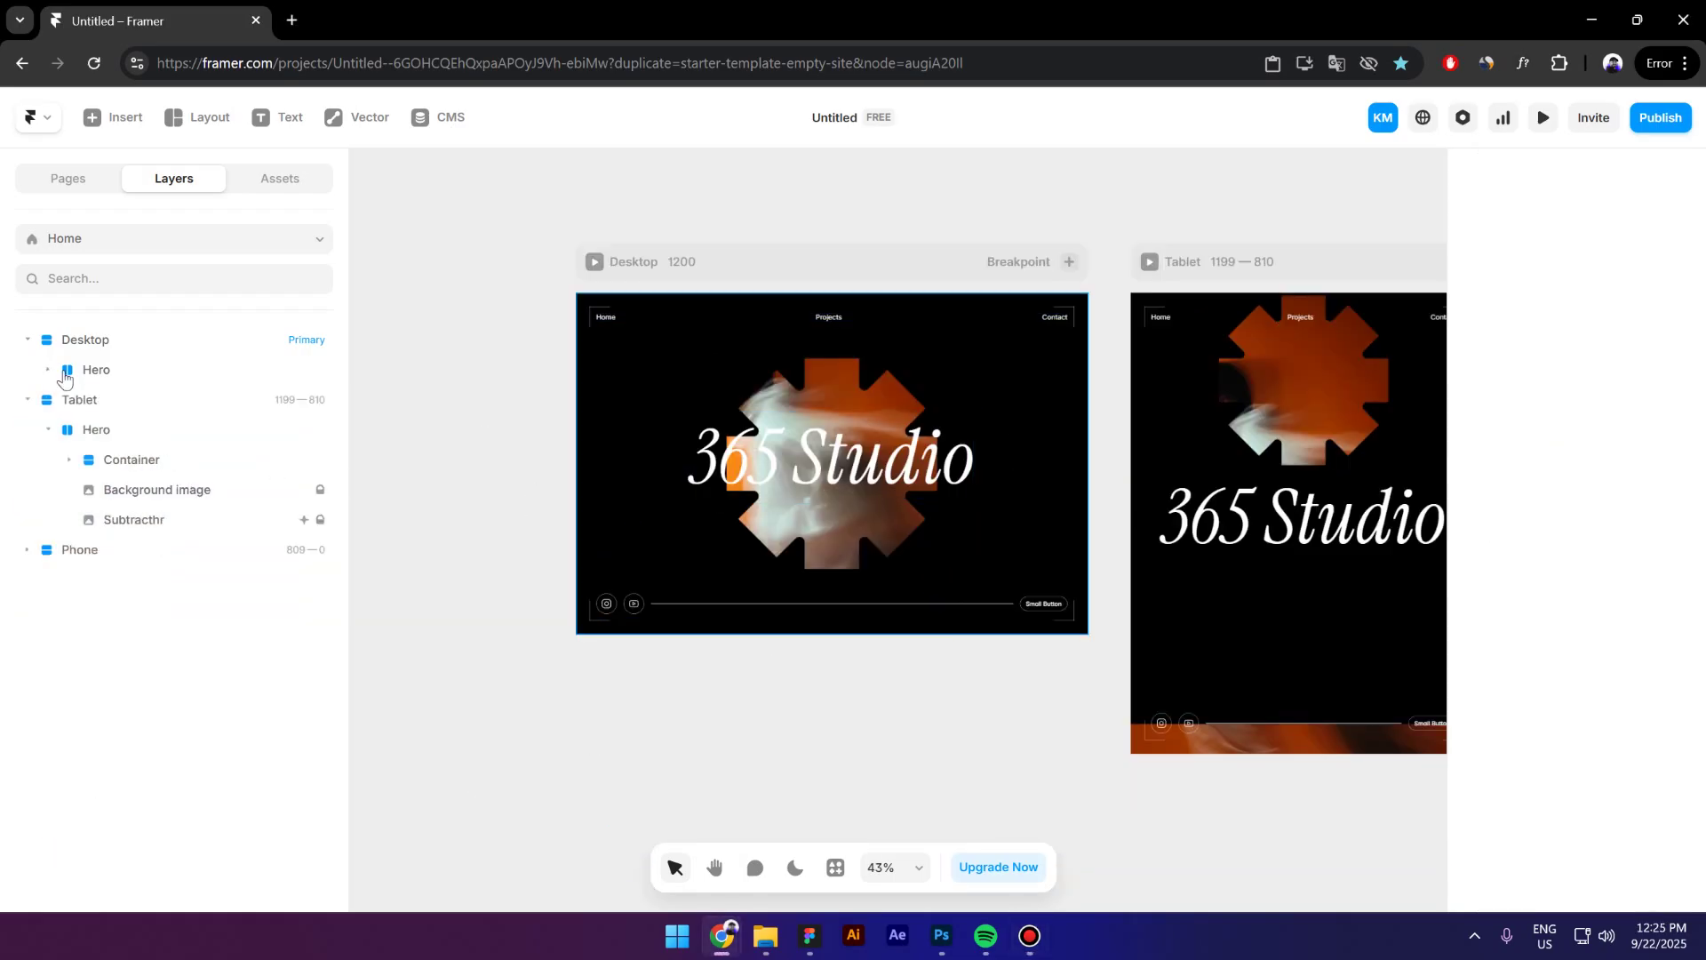
pyautogui.click(113, 117)
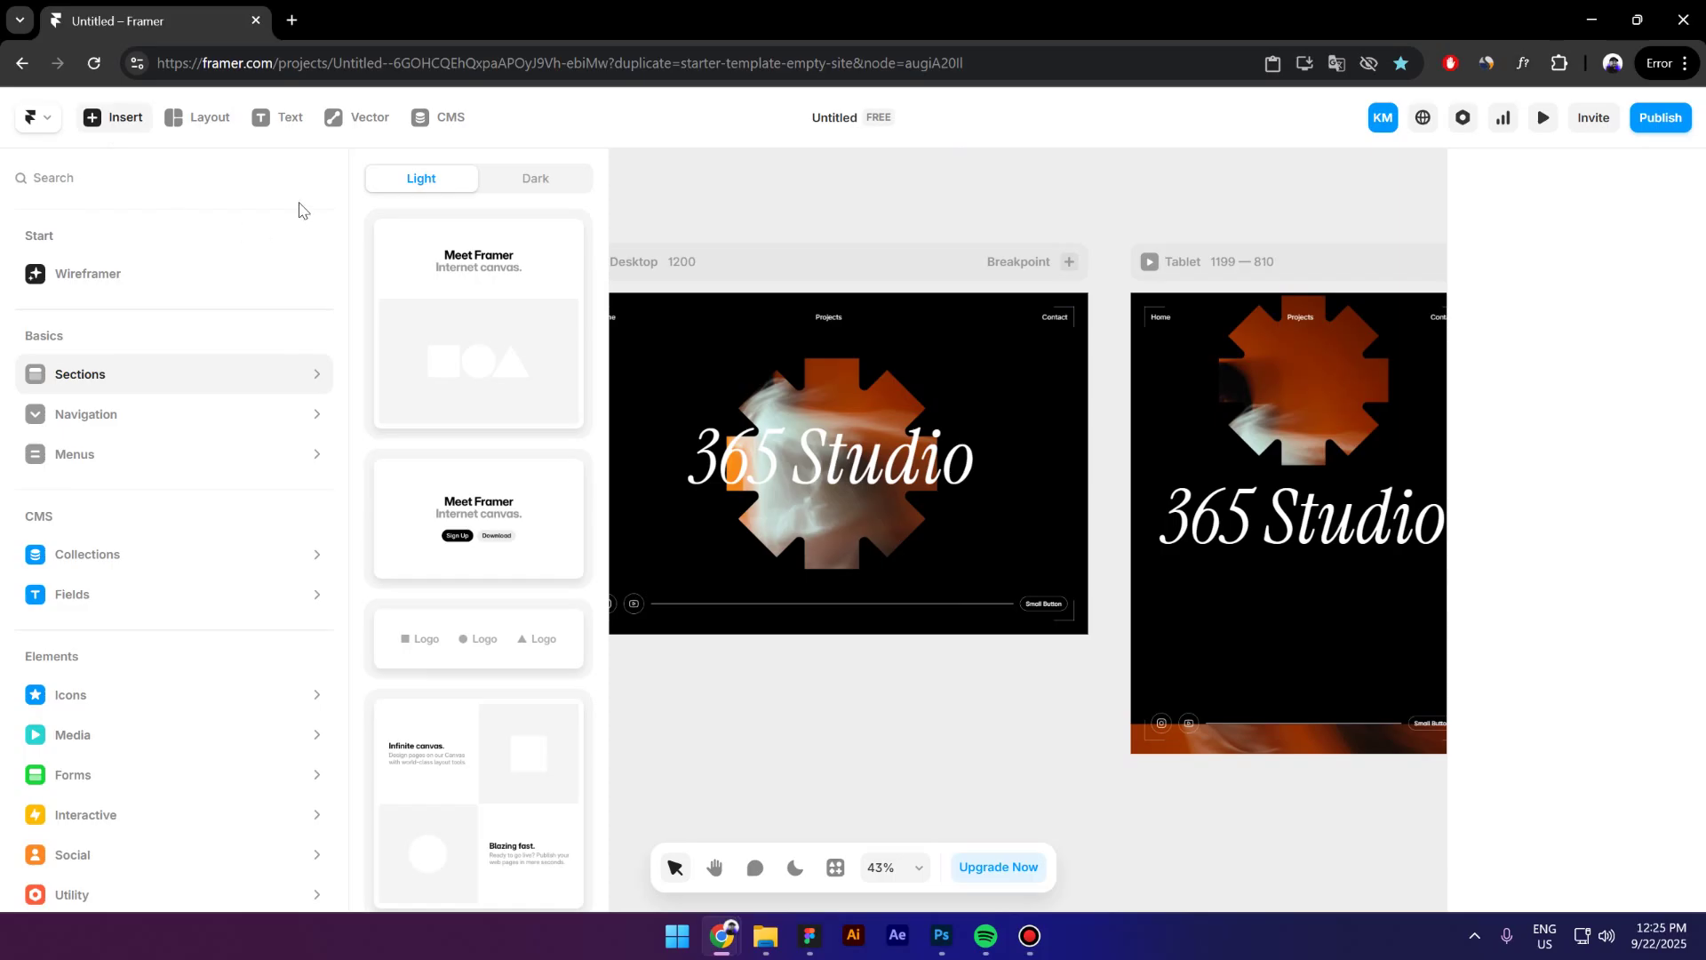
pyautogui.click(129, 119)
pyautogui.click(198, 118)
pyautogui.click(228, 172)
pyautogui.moveTo(421, 302); pyautogui.dragTo(533, 371)
pyautogui.press('Delete')
pyautogui.click(62, 345)
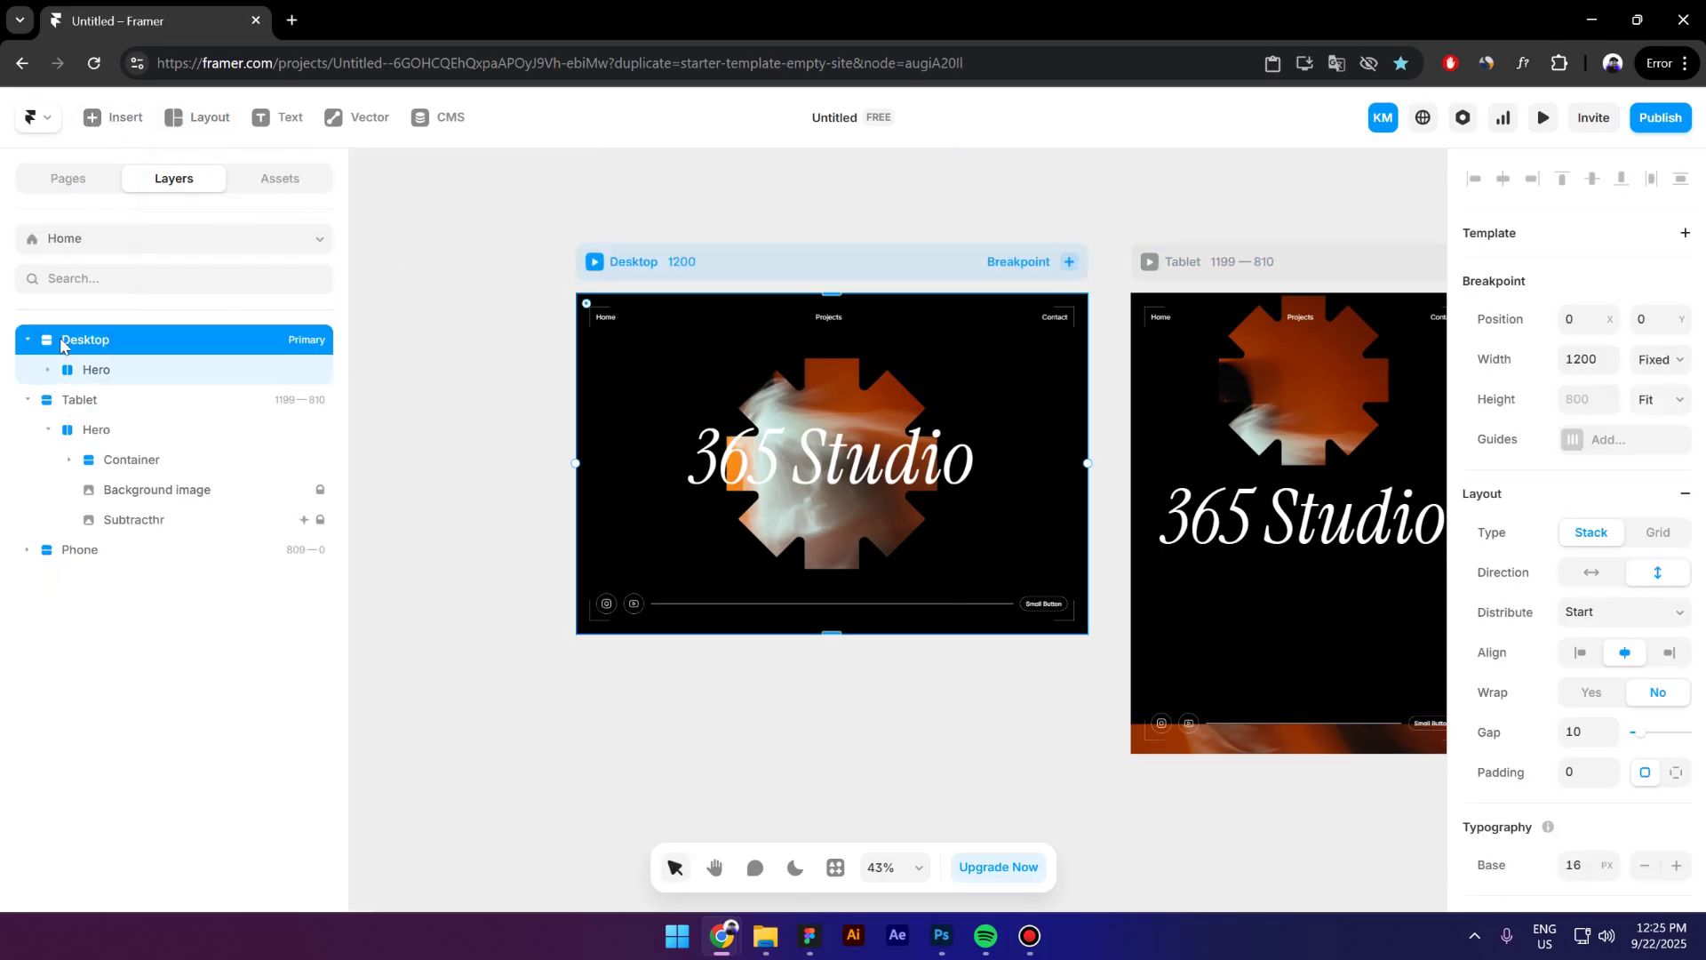
pyautogui.hotkey('ctrl', 'v')
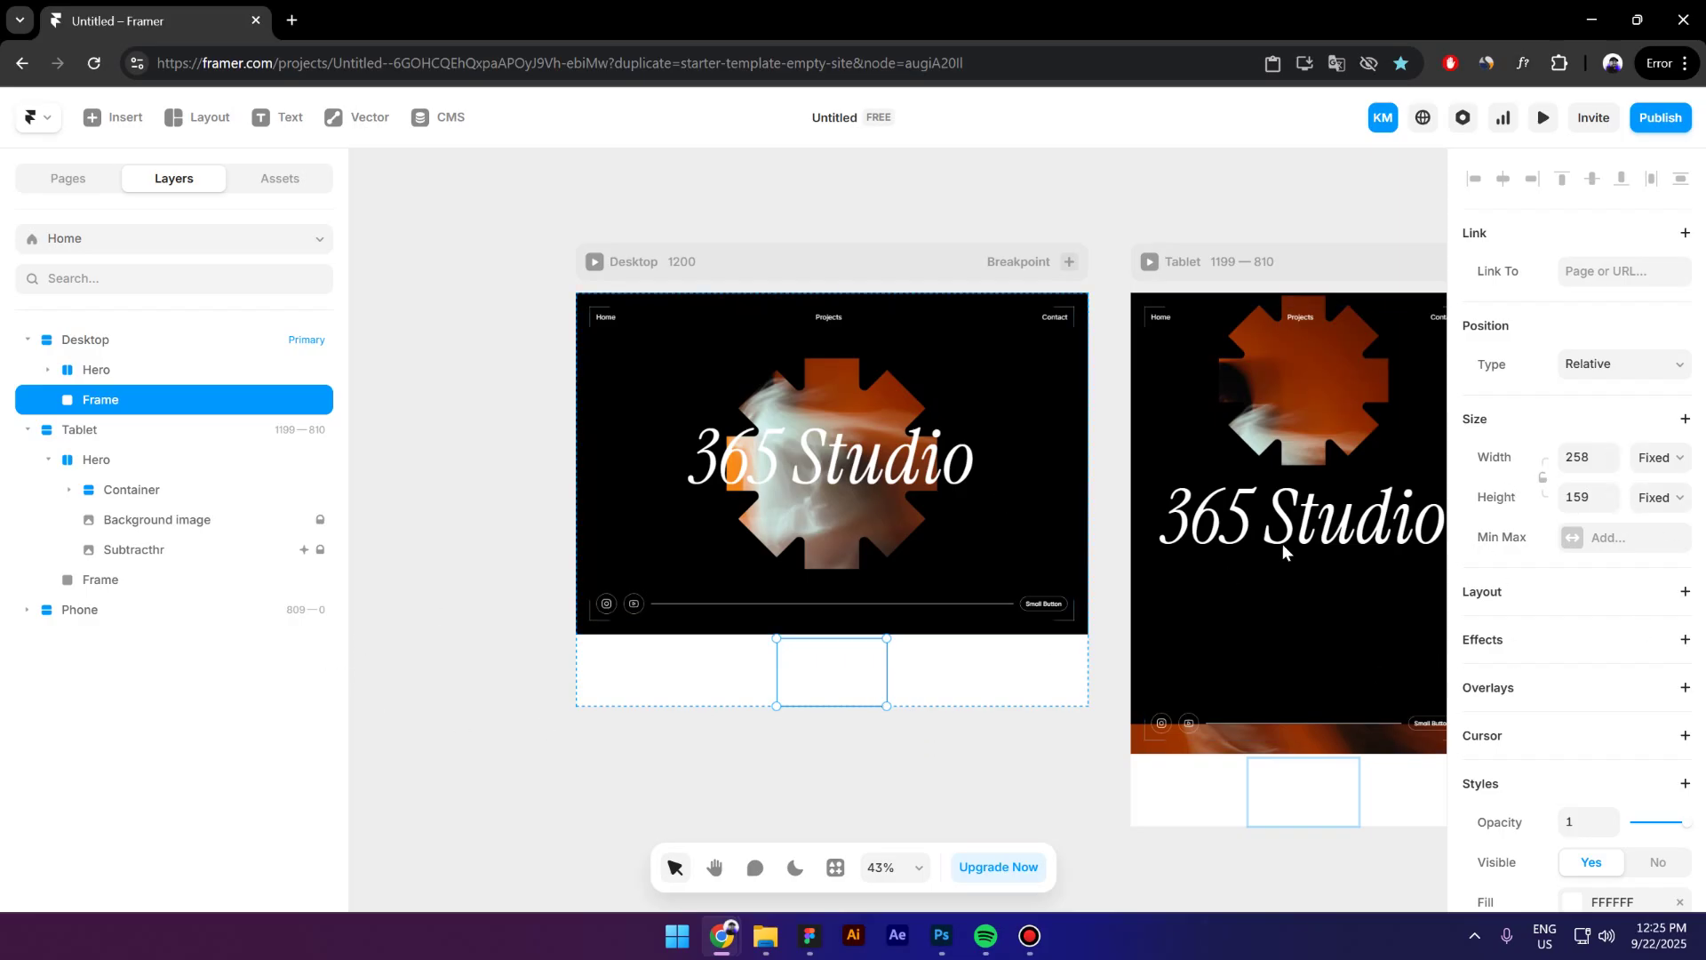
# Size the frame to 50vh height and Fill width, and set Desktop's gap to 0.
pyautogui.click(1591, 498)
pyautogui.write('5')
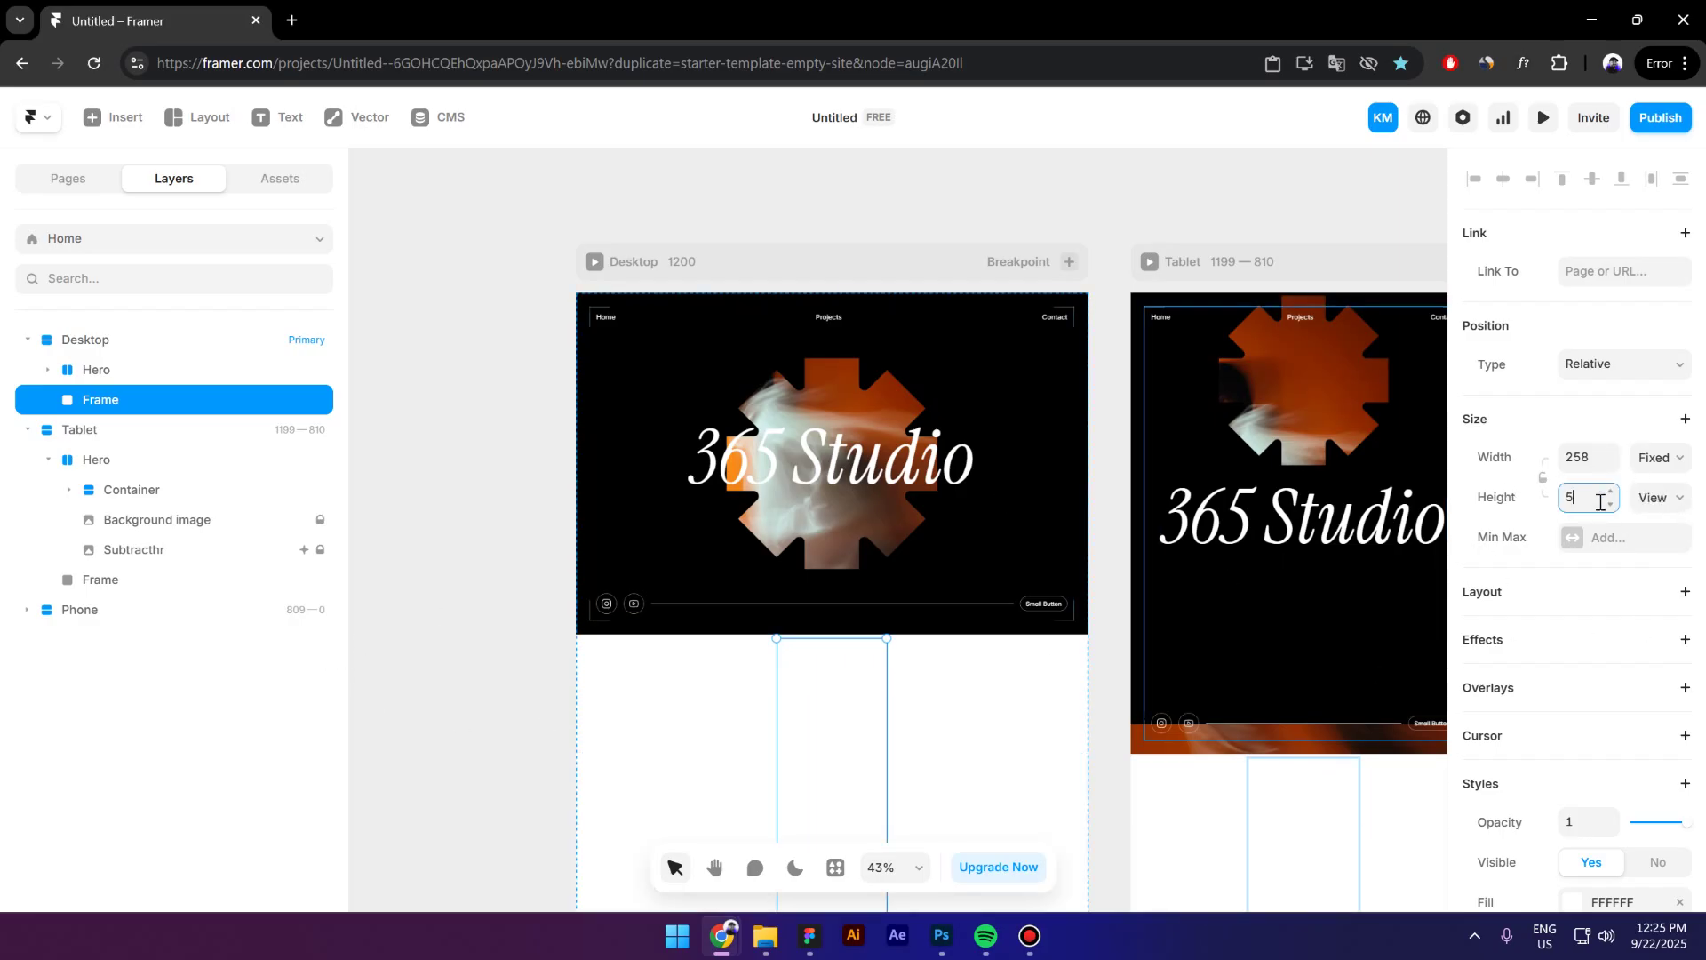
pyautogui.write('0vh')
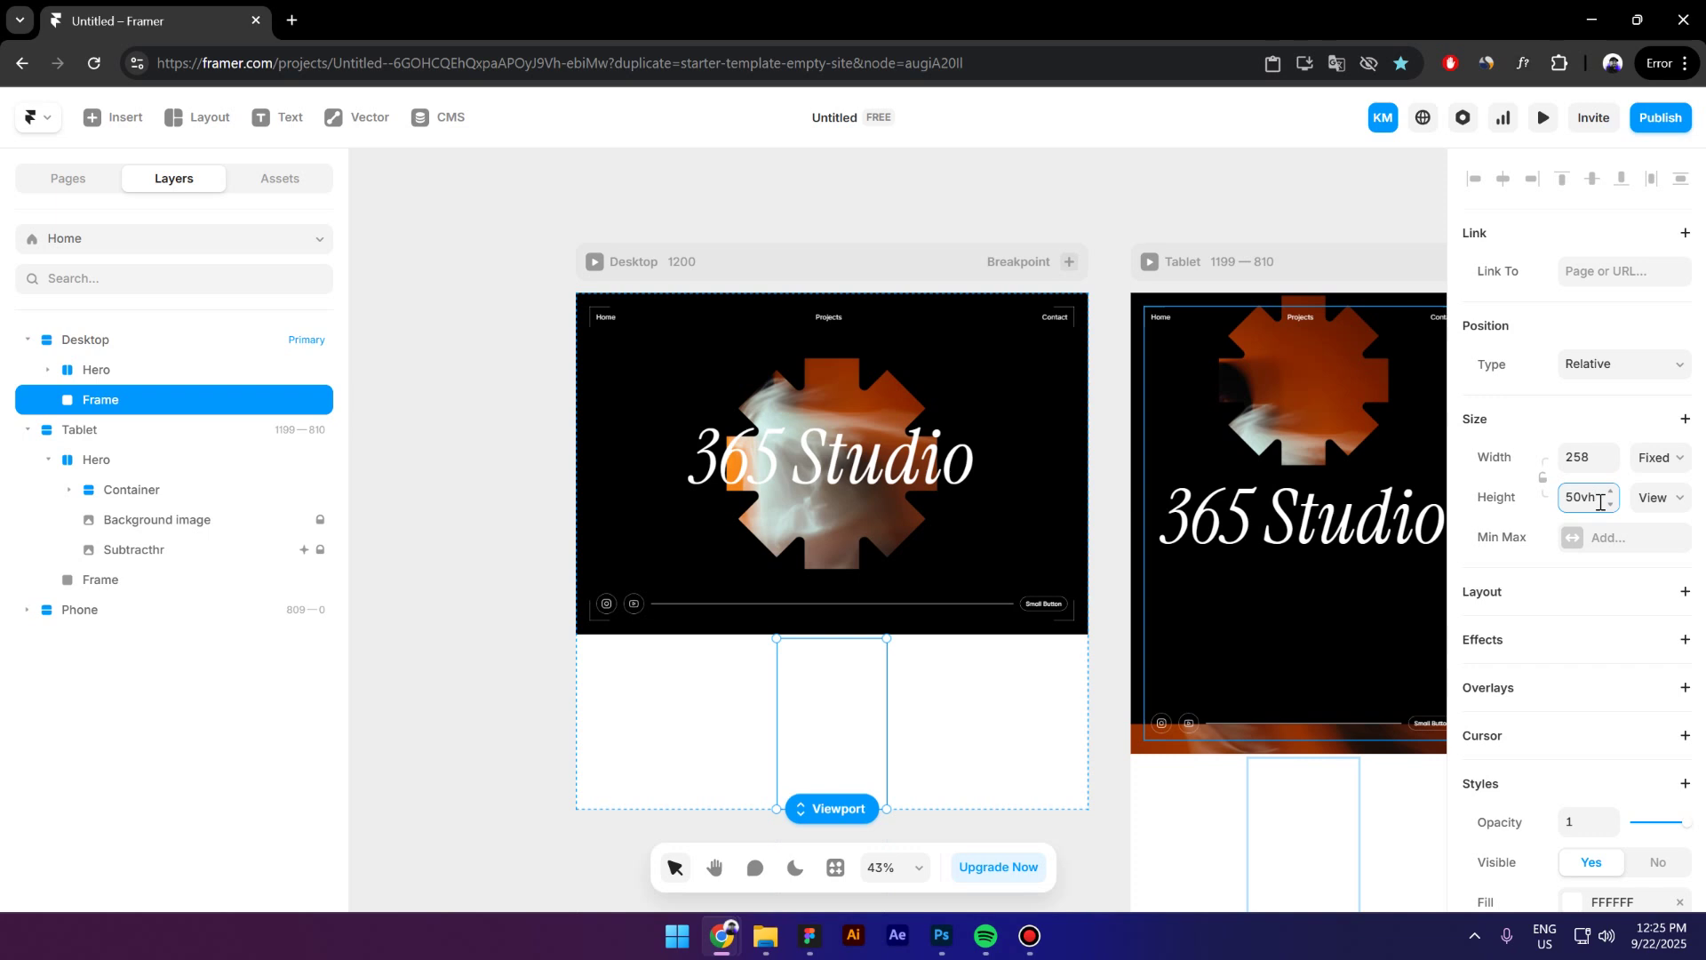
pyautogui.click(1642, 464)
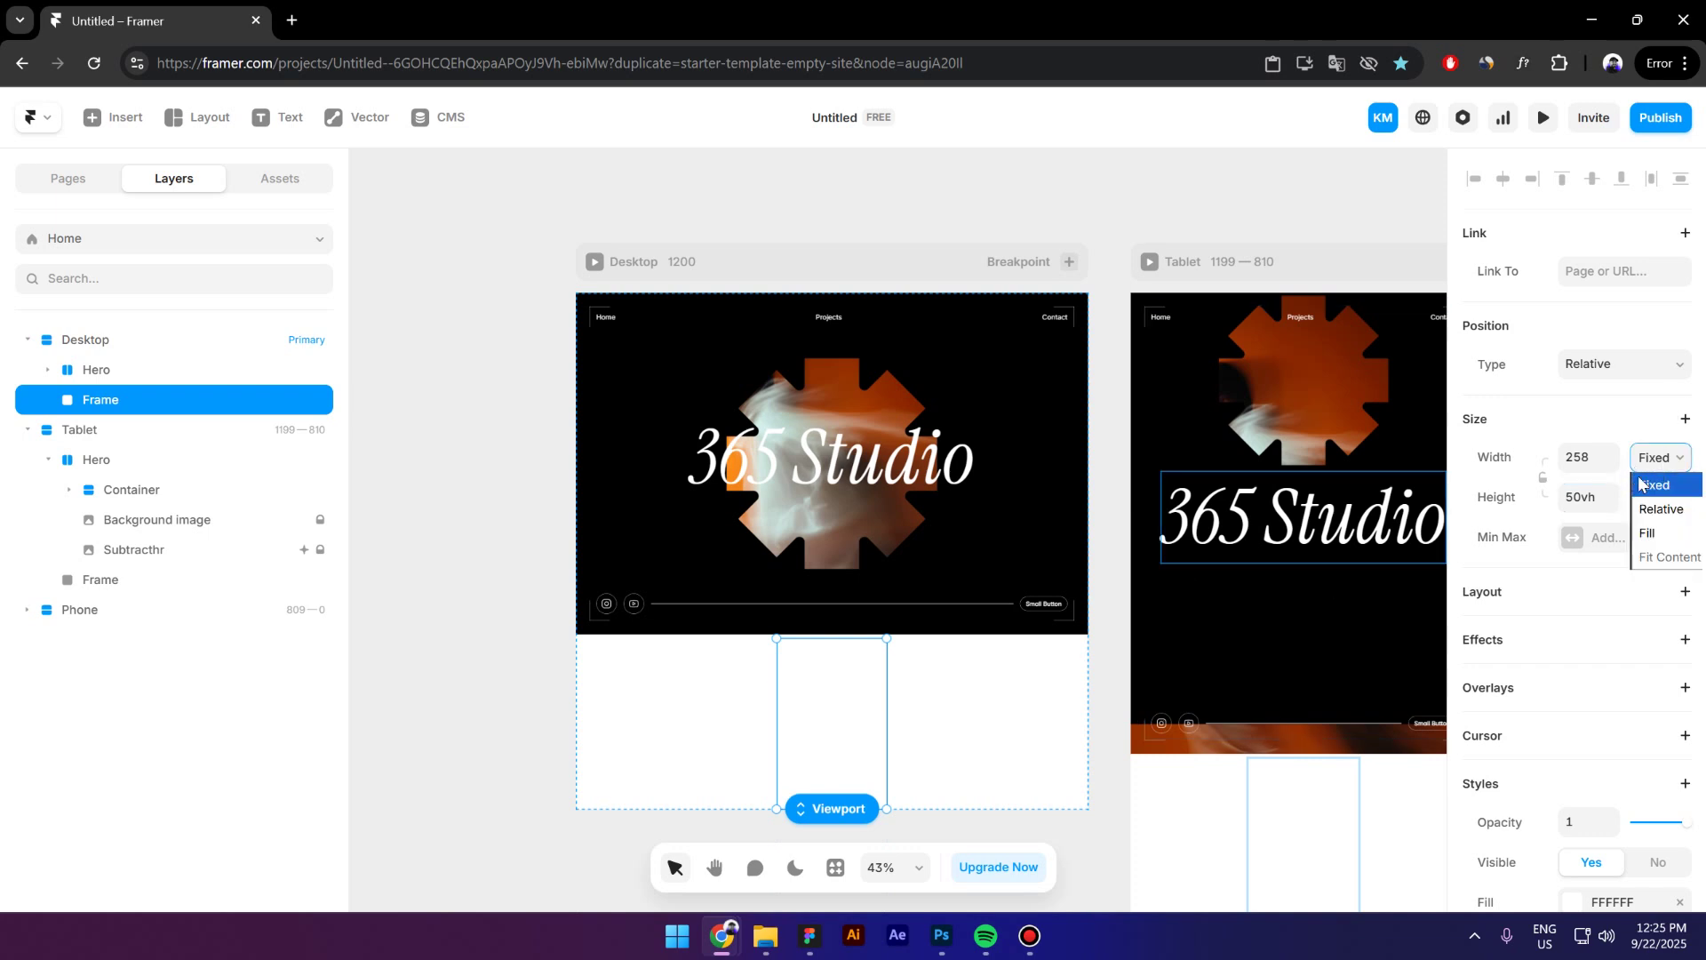
pyautogui.click(1649, 533)
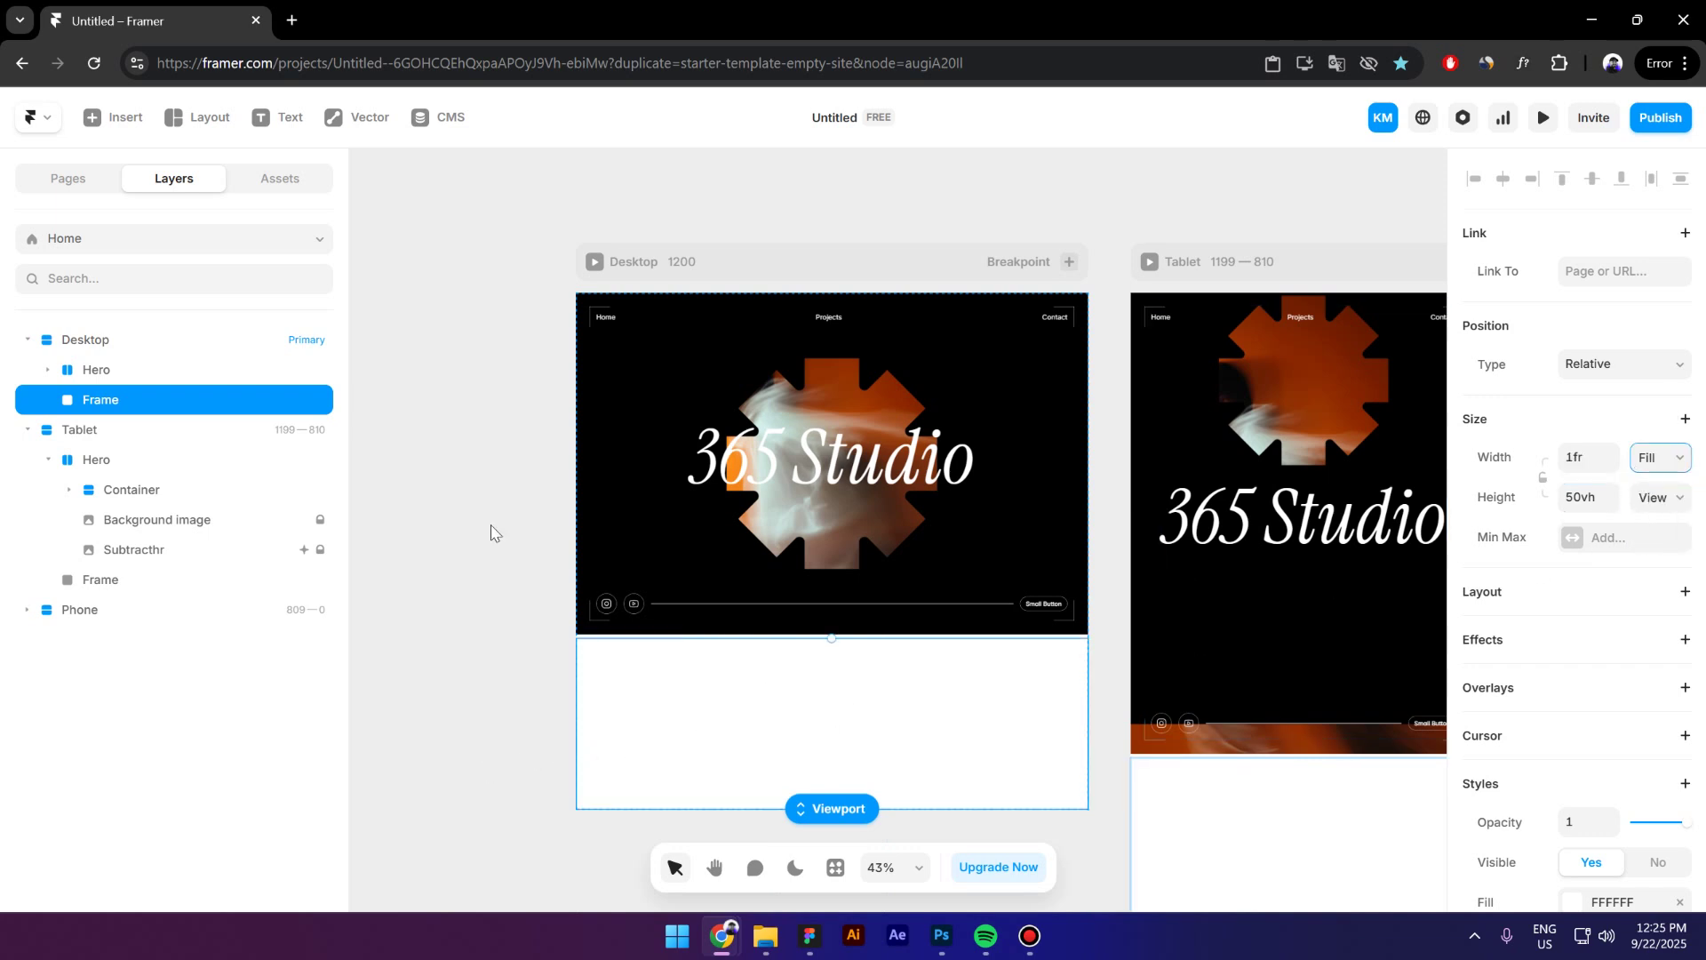
pyautogui.click(721, 267)
pyautogui.scroll(-3, 1593, 580)
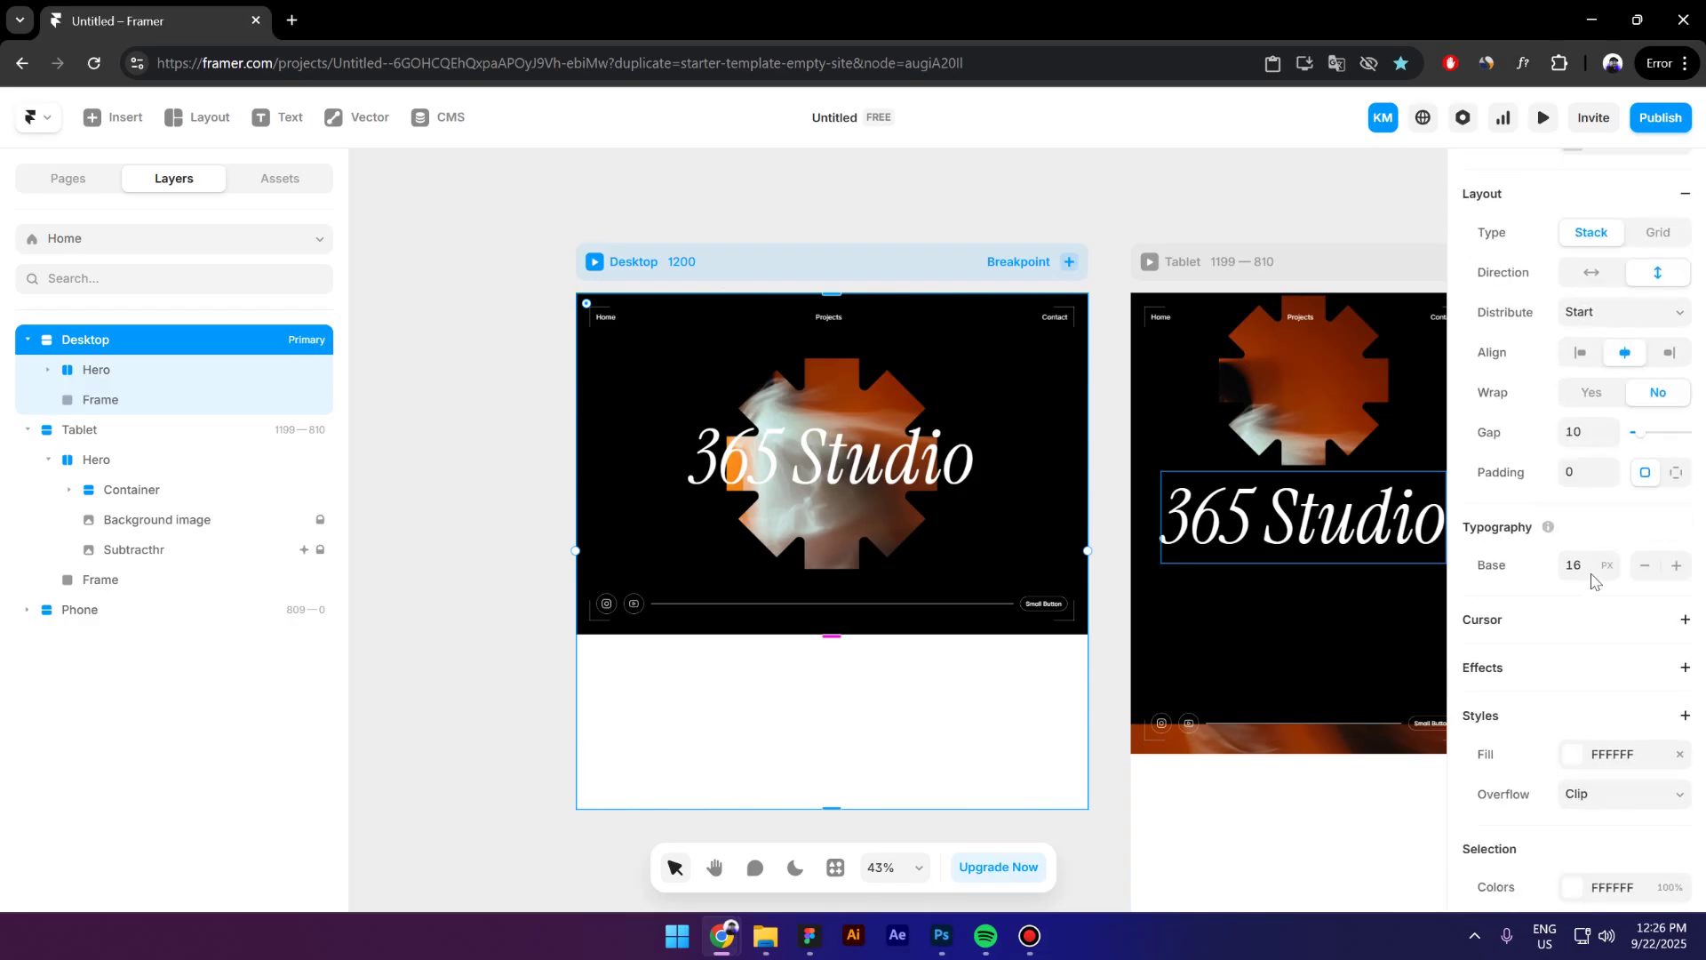
pyautogui.click(1588, 428)
pyautogui.write('0')
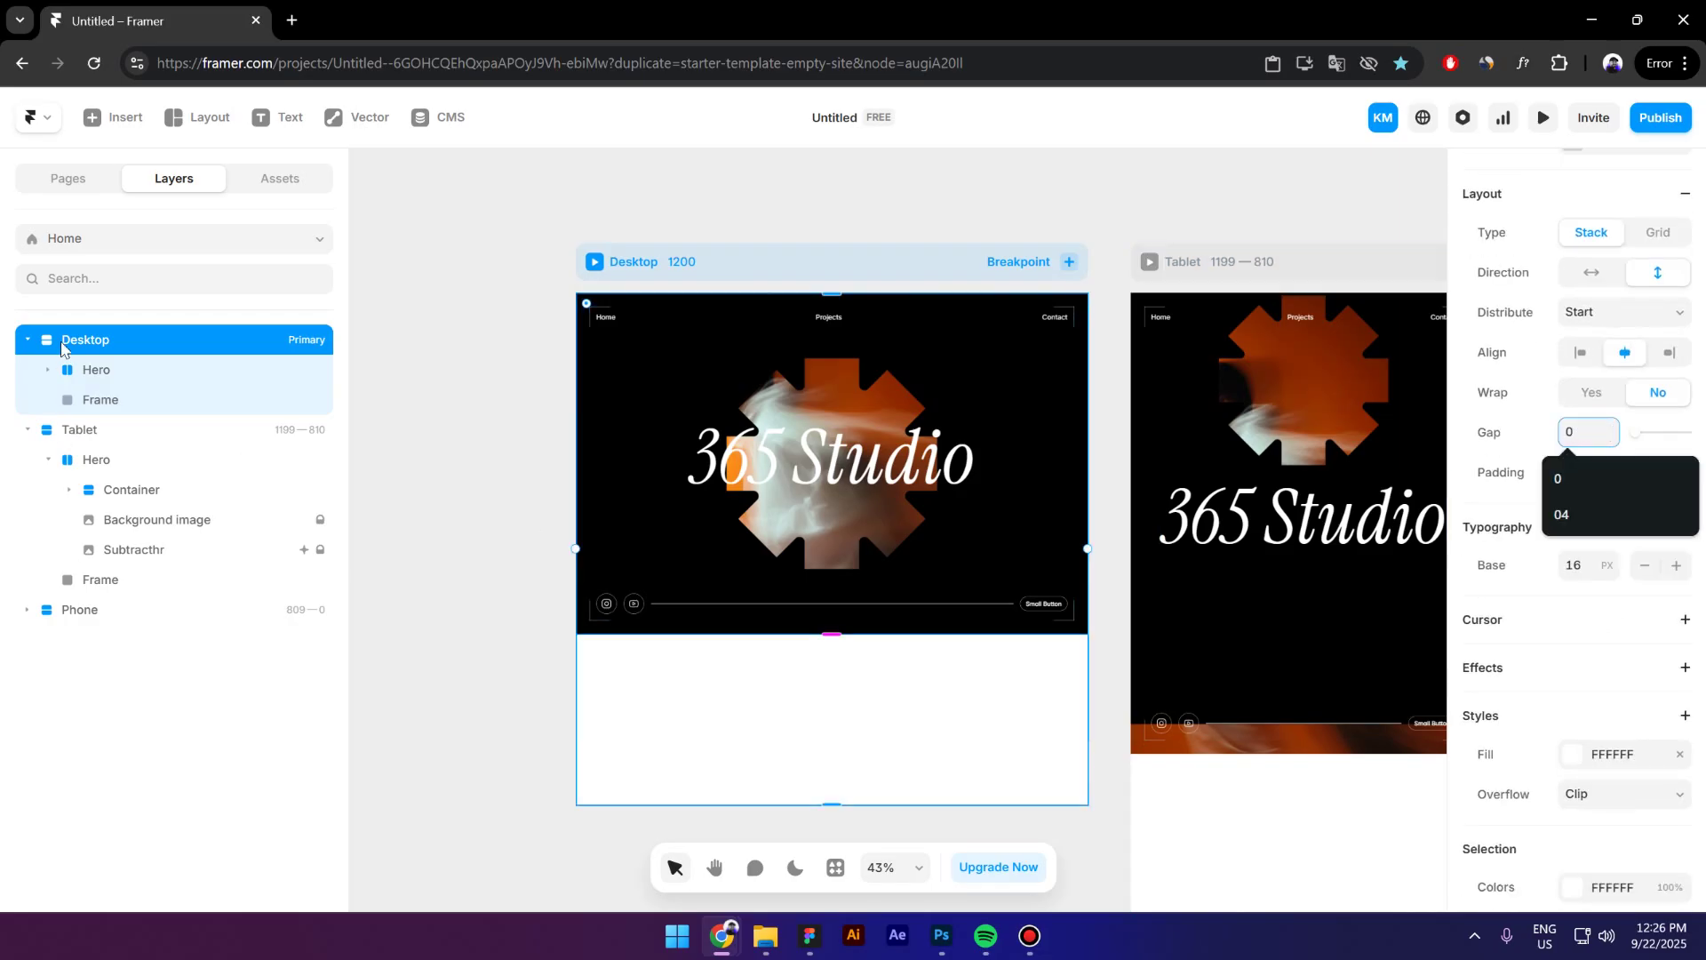
# Rename the new frame layer to 'Scroll frame'.
pyautogui.click(327, 546)
pyautogui.doubleClick(140, 402)
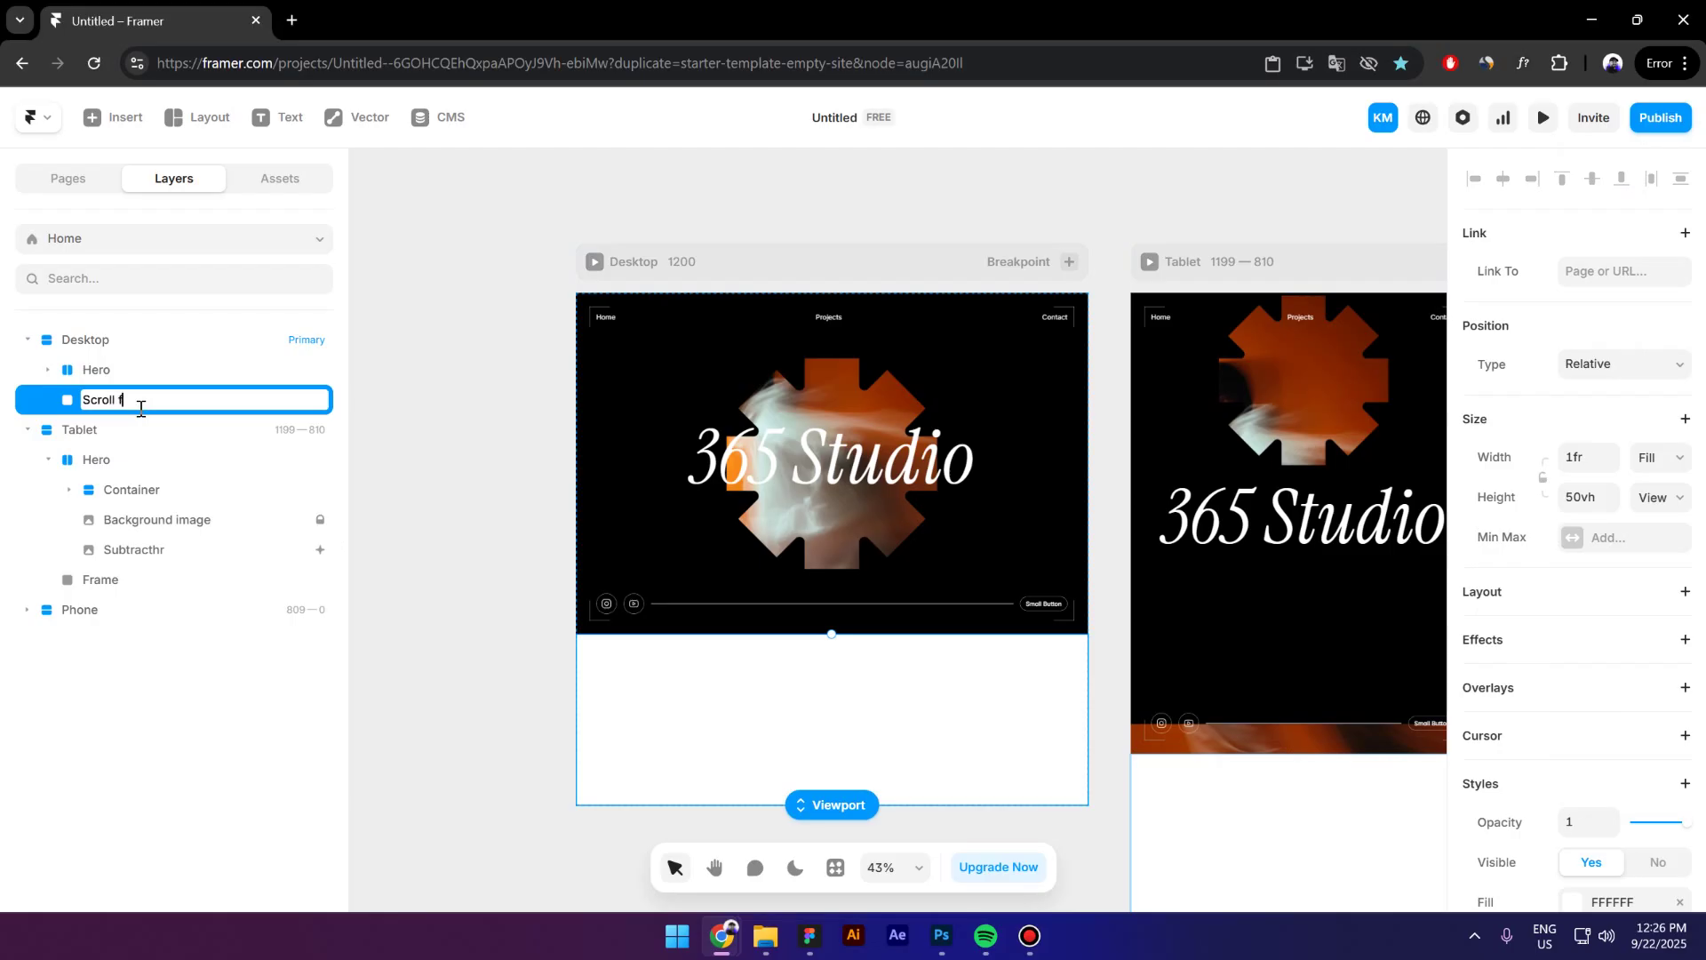
pyautogui.write('Scroll frame')
pyautogui.press('Return')
pyautogui.click(96, 369)
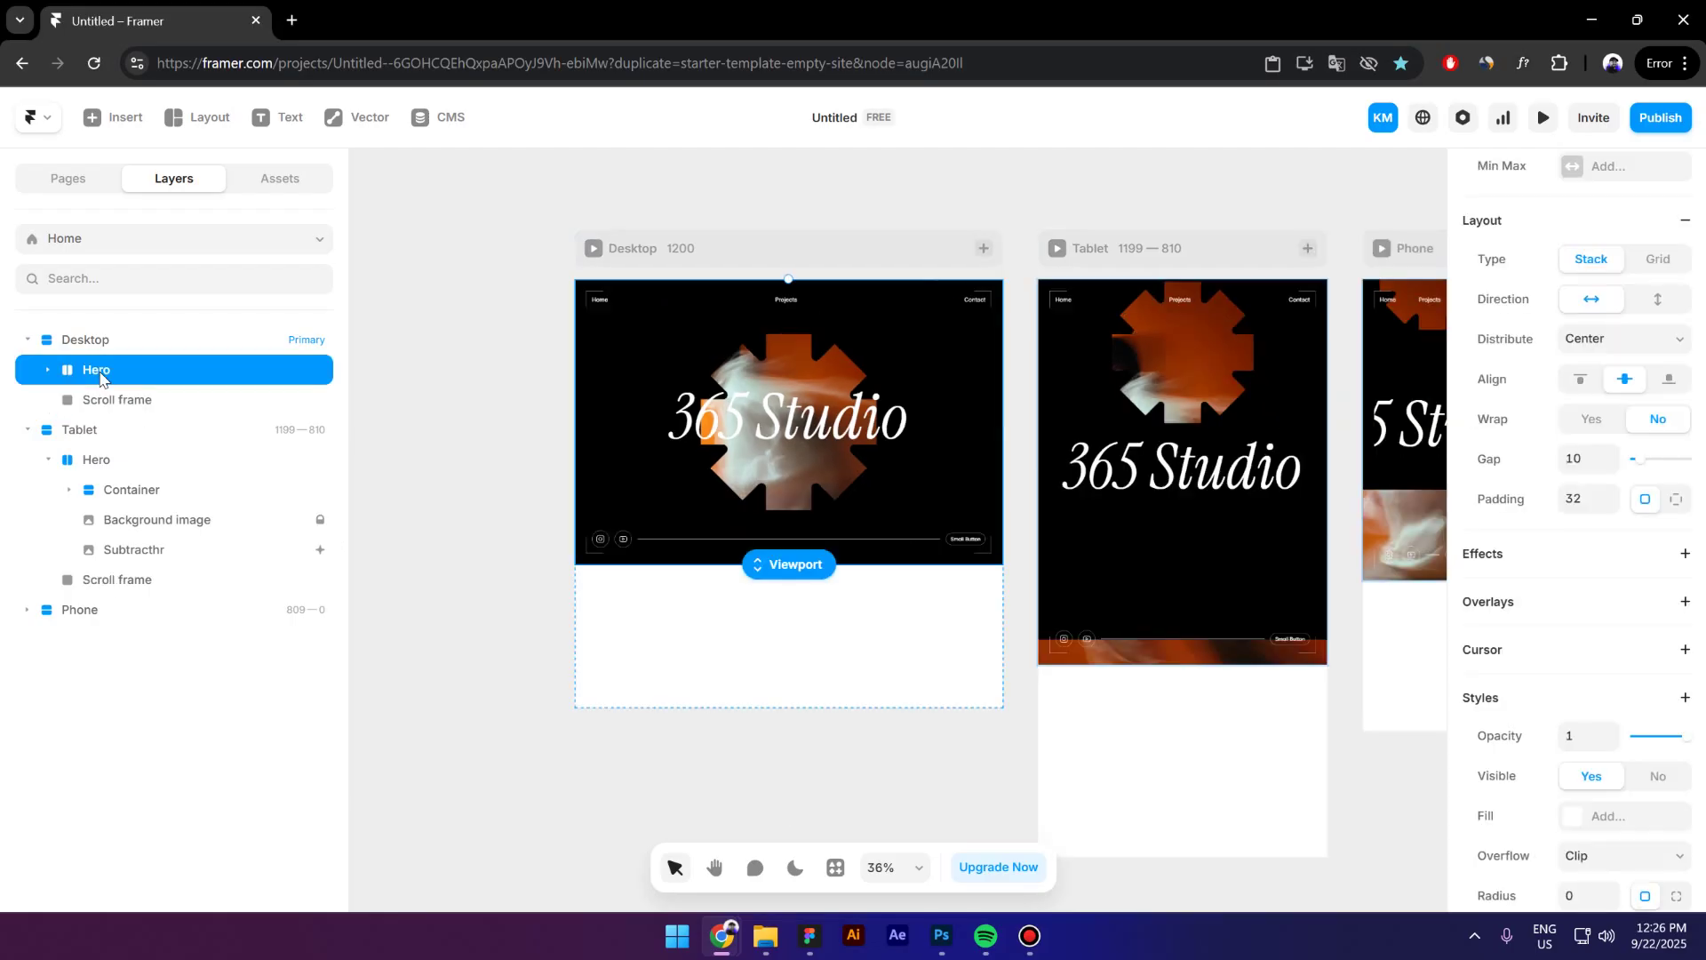
# Rename the star-shaped Subtracthr layer inside Hero to 'Mask'.
pyautogui.click(49, 371)
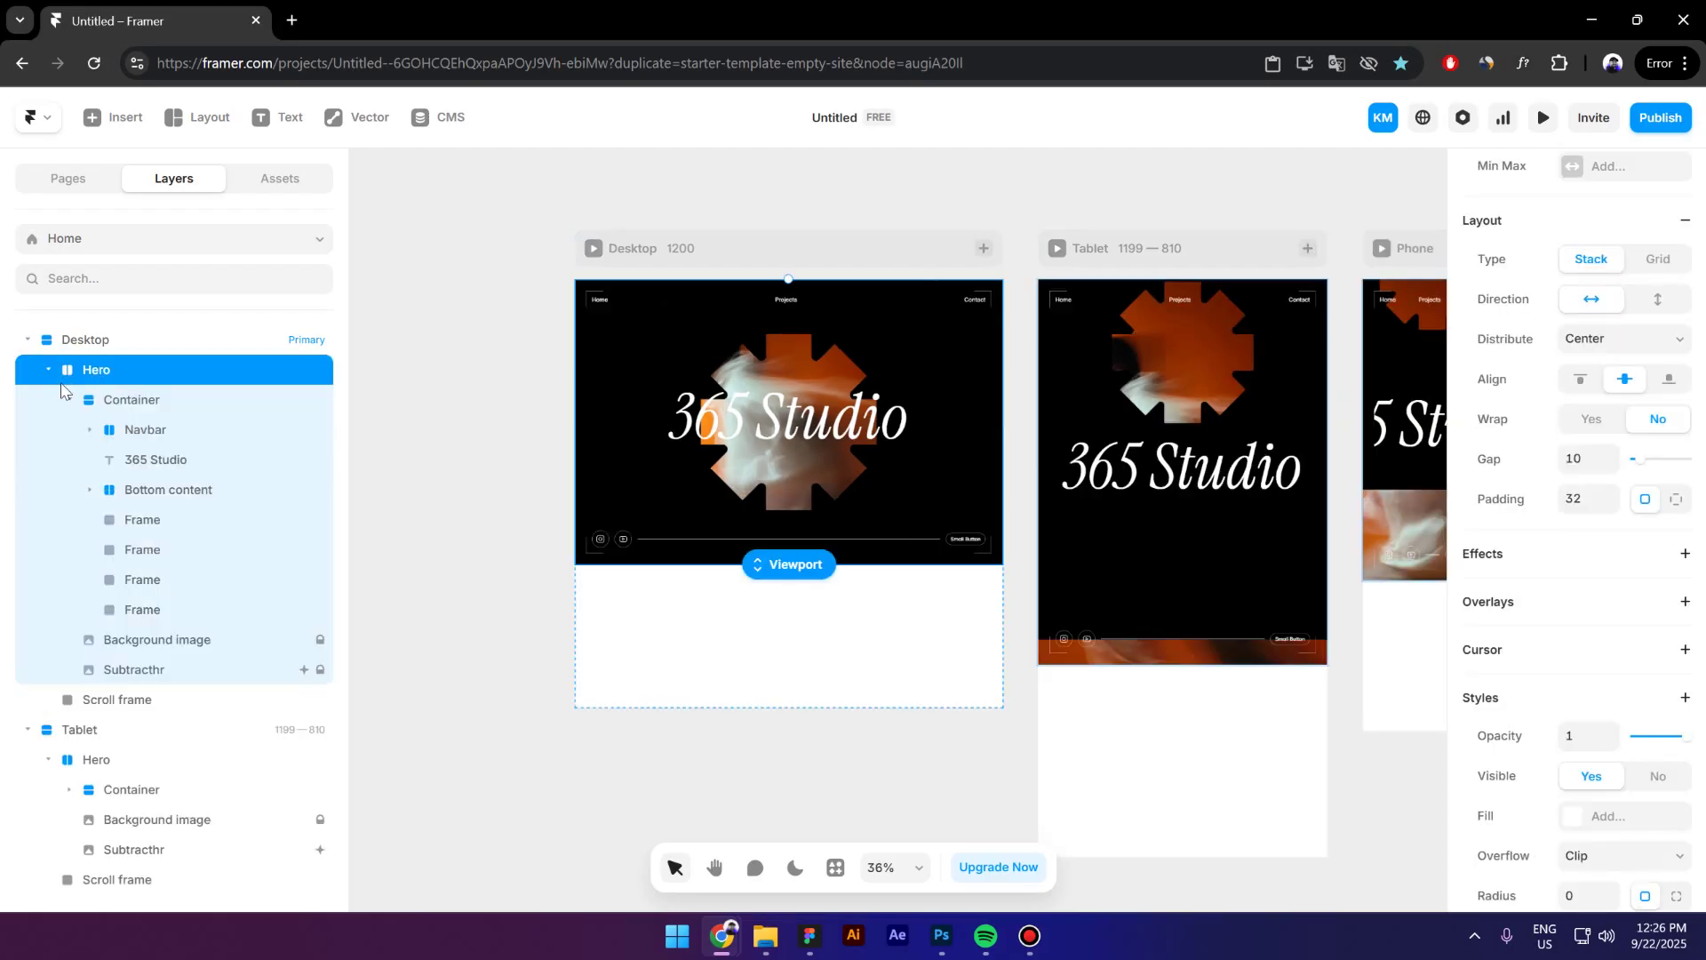
pyautogui.click(162, 668)
pyautogui.doubleClick(164, 668)
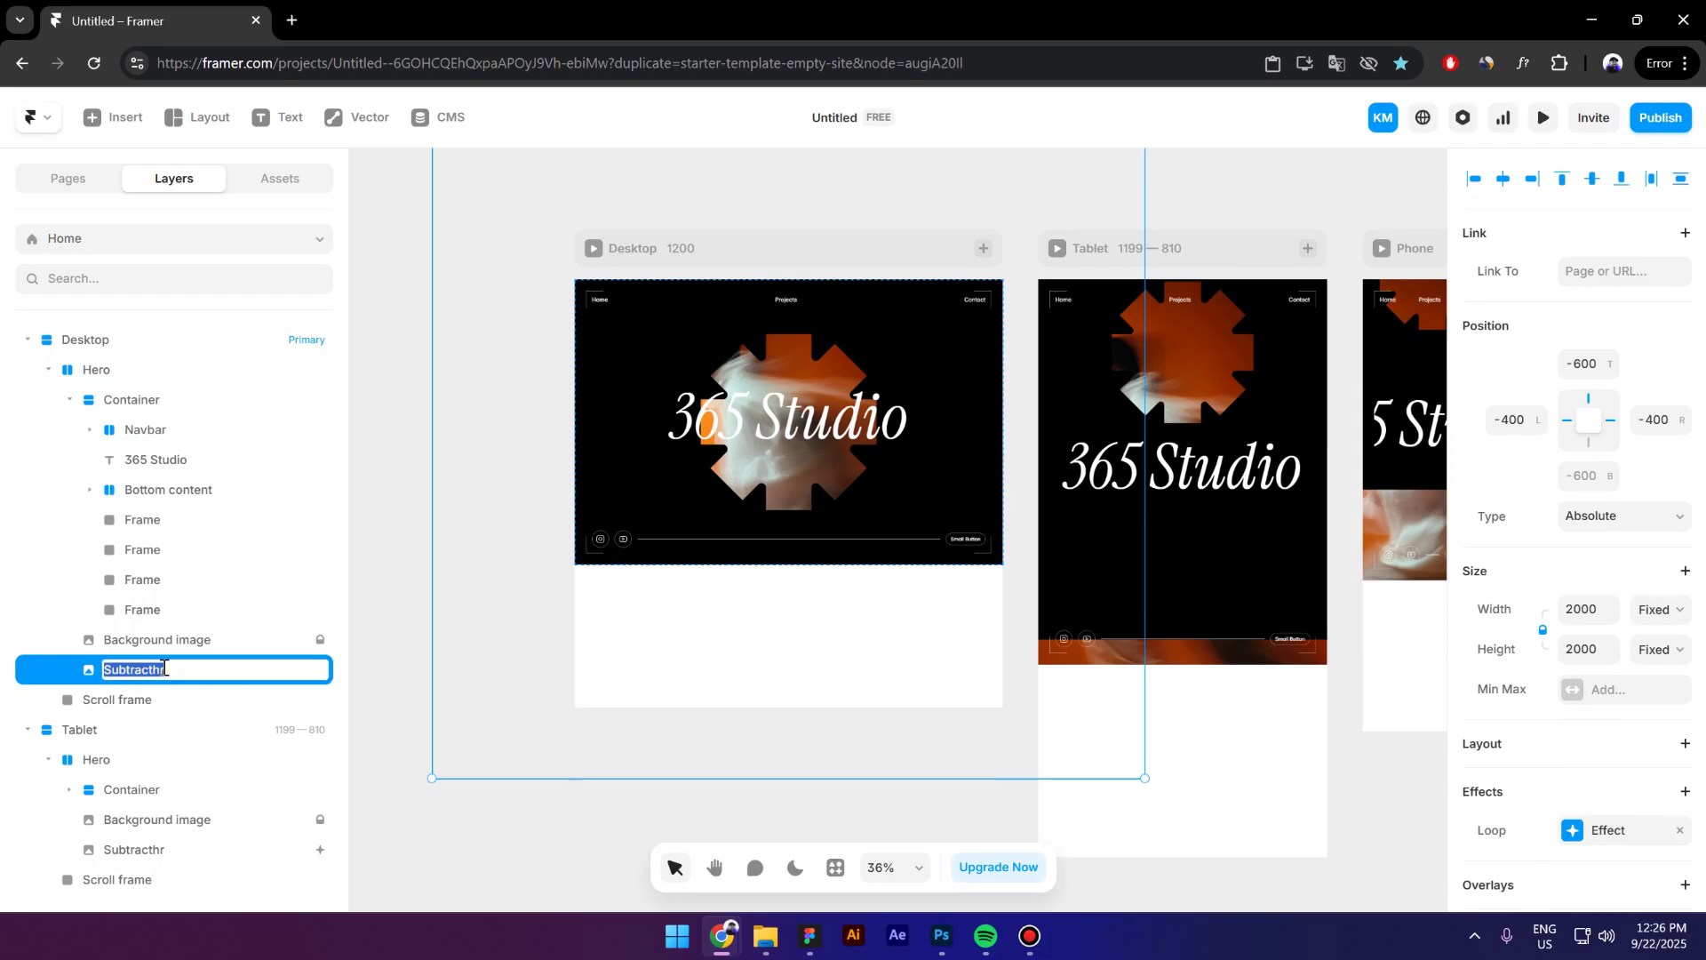
pyautogui.write('Mask')
pyautogui.press('Return')
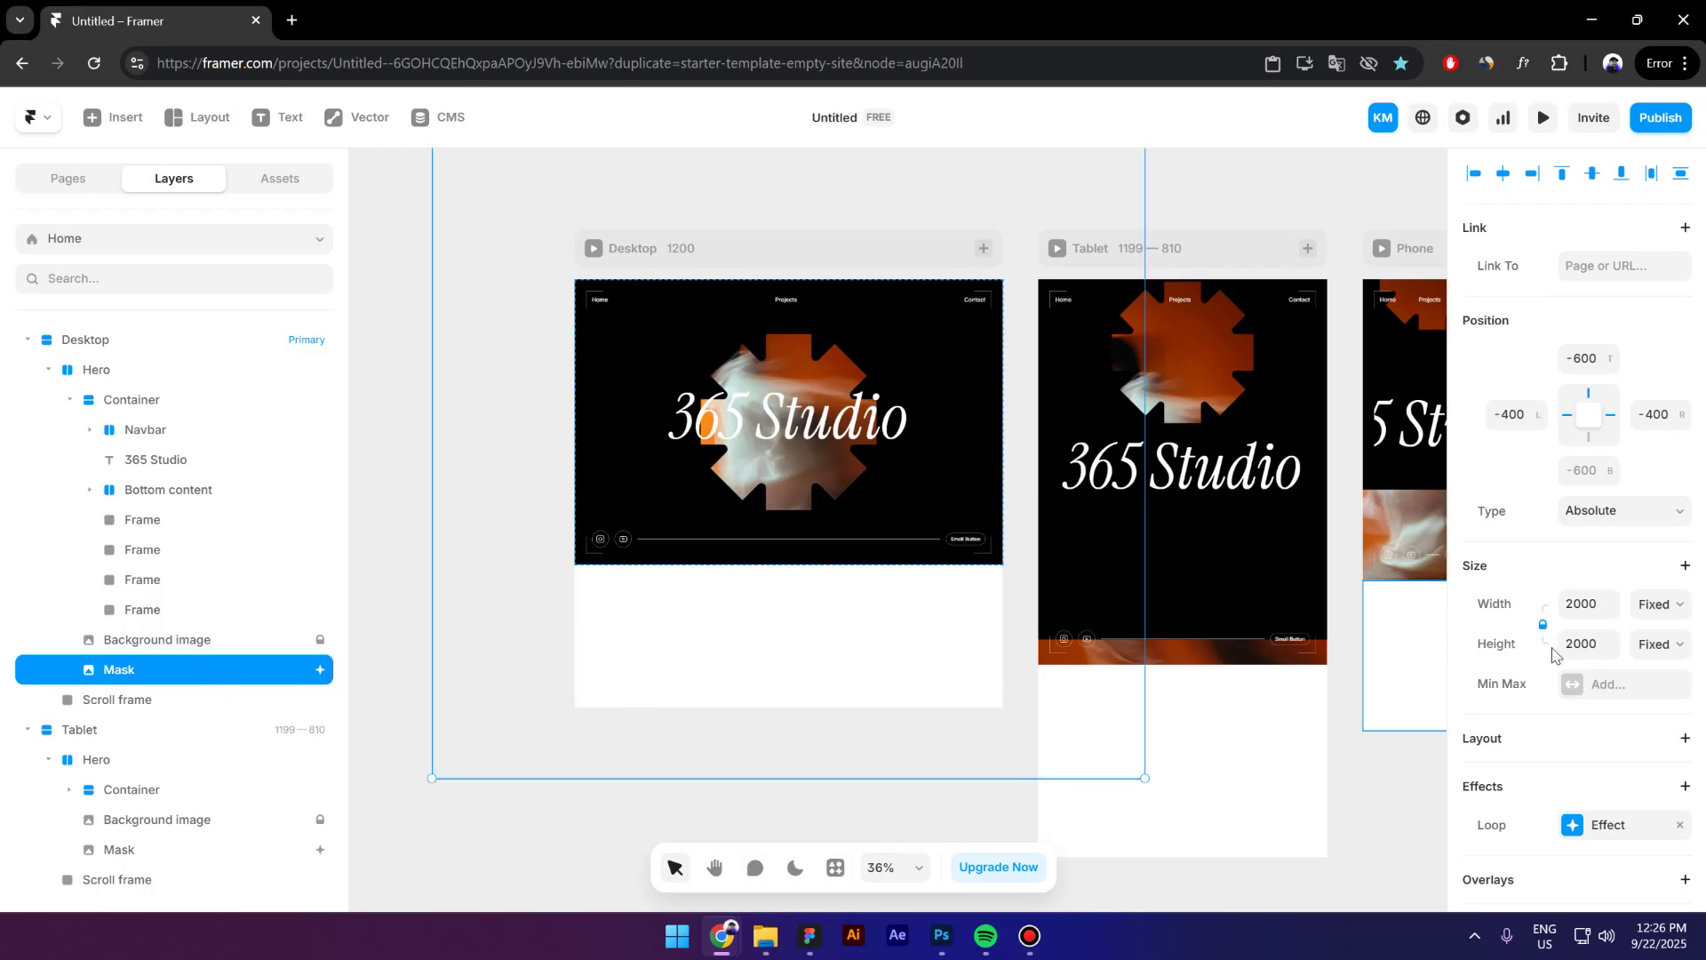
# Open the list of effect types for the Mask layer.
pyautogui.scroll(-3, 1546, 638)
pyautogui.scroll(-2, 1525, 587)
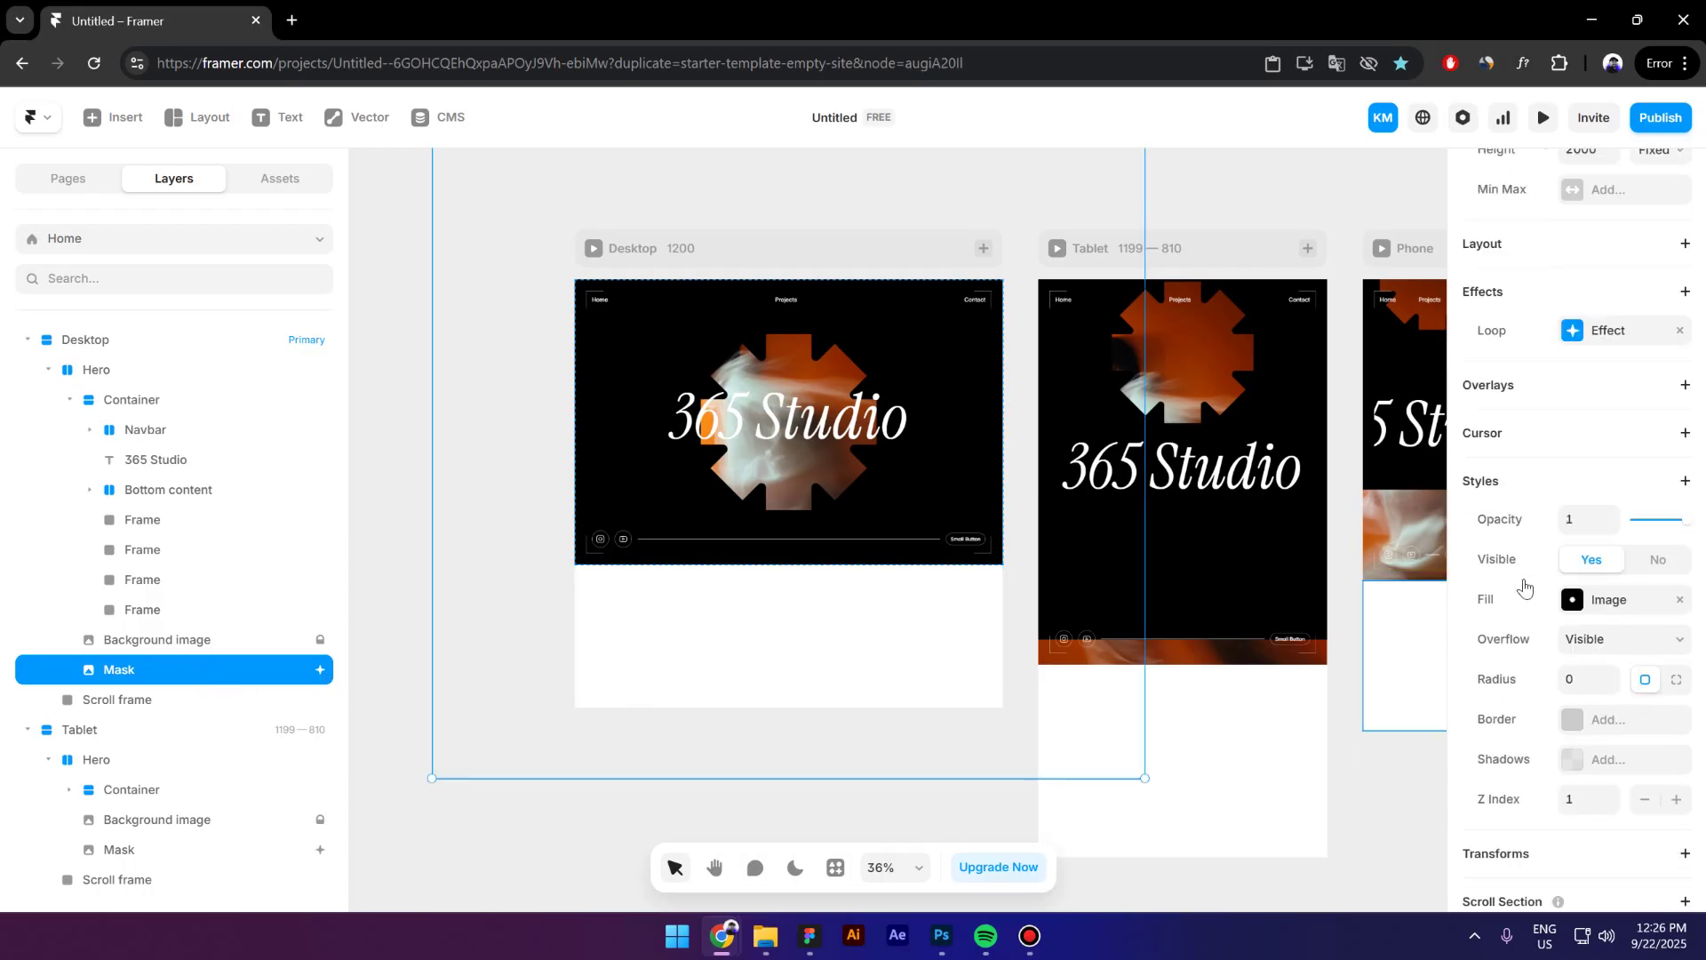
pyautogui.scroll(2, 1525, 588)
pyautogui.click(1500, 498)
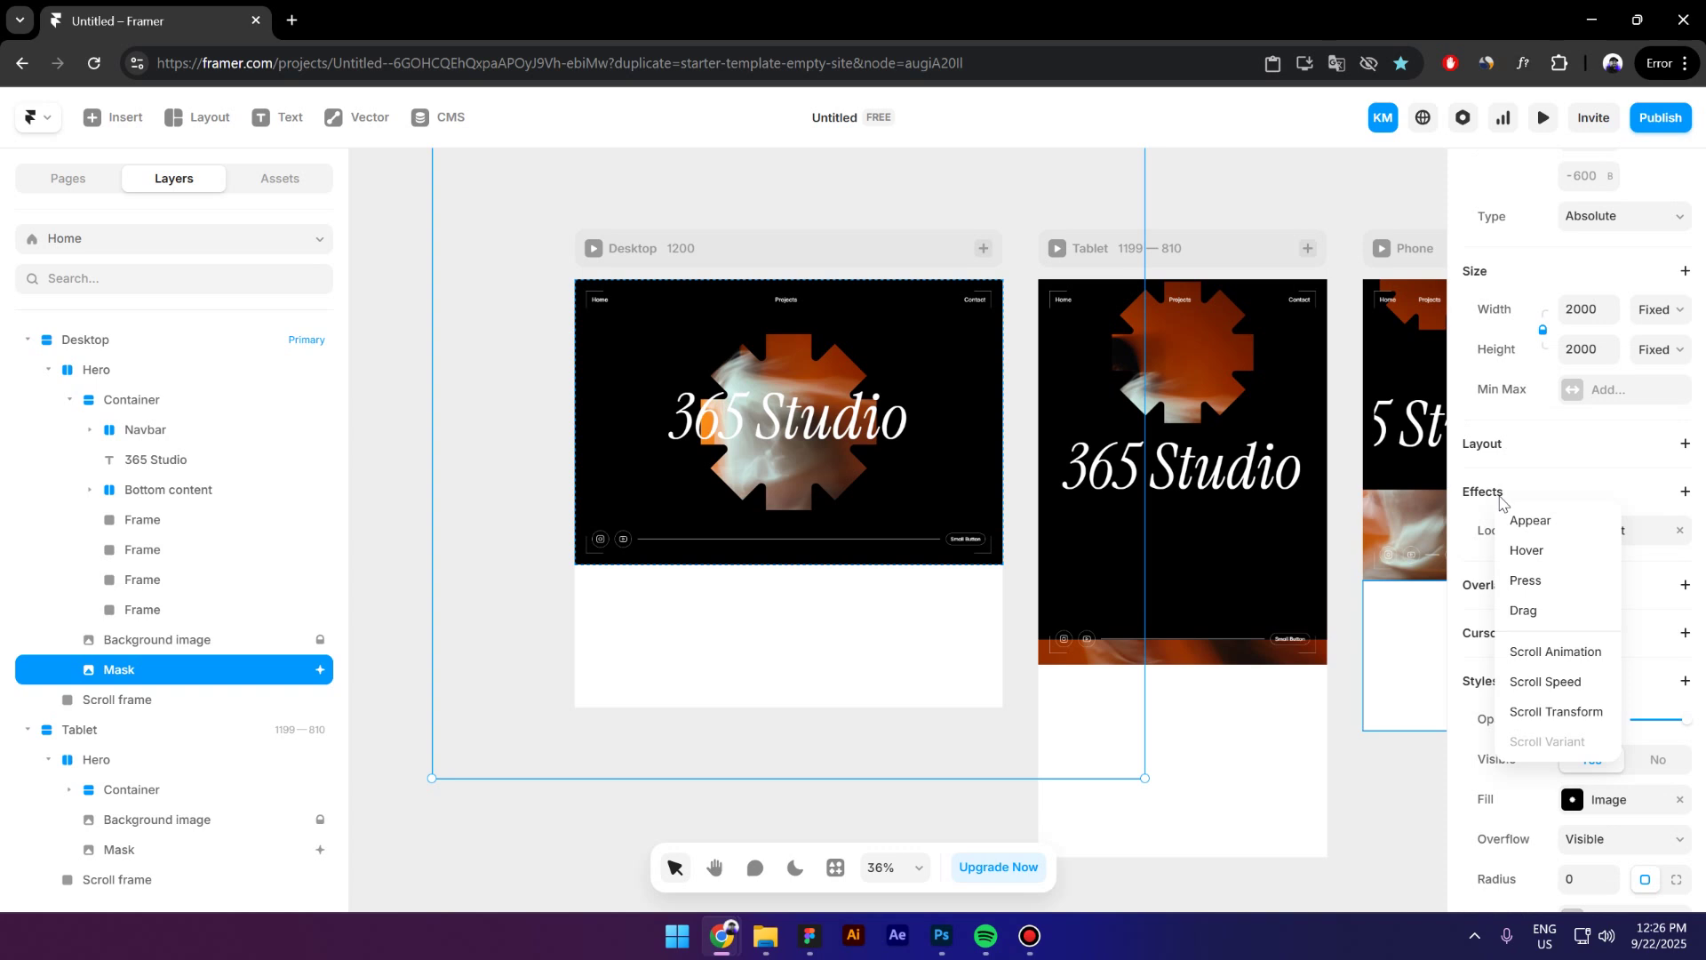
# Give Mask a Scroll Transform effect and make Hero a scroll section named 'hero'.
pyautogui.click(1549, 715)
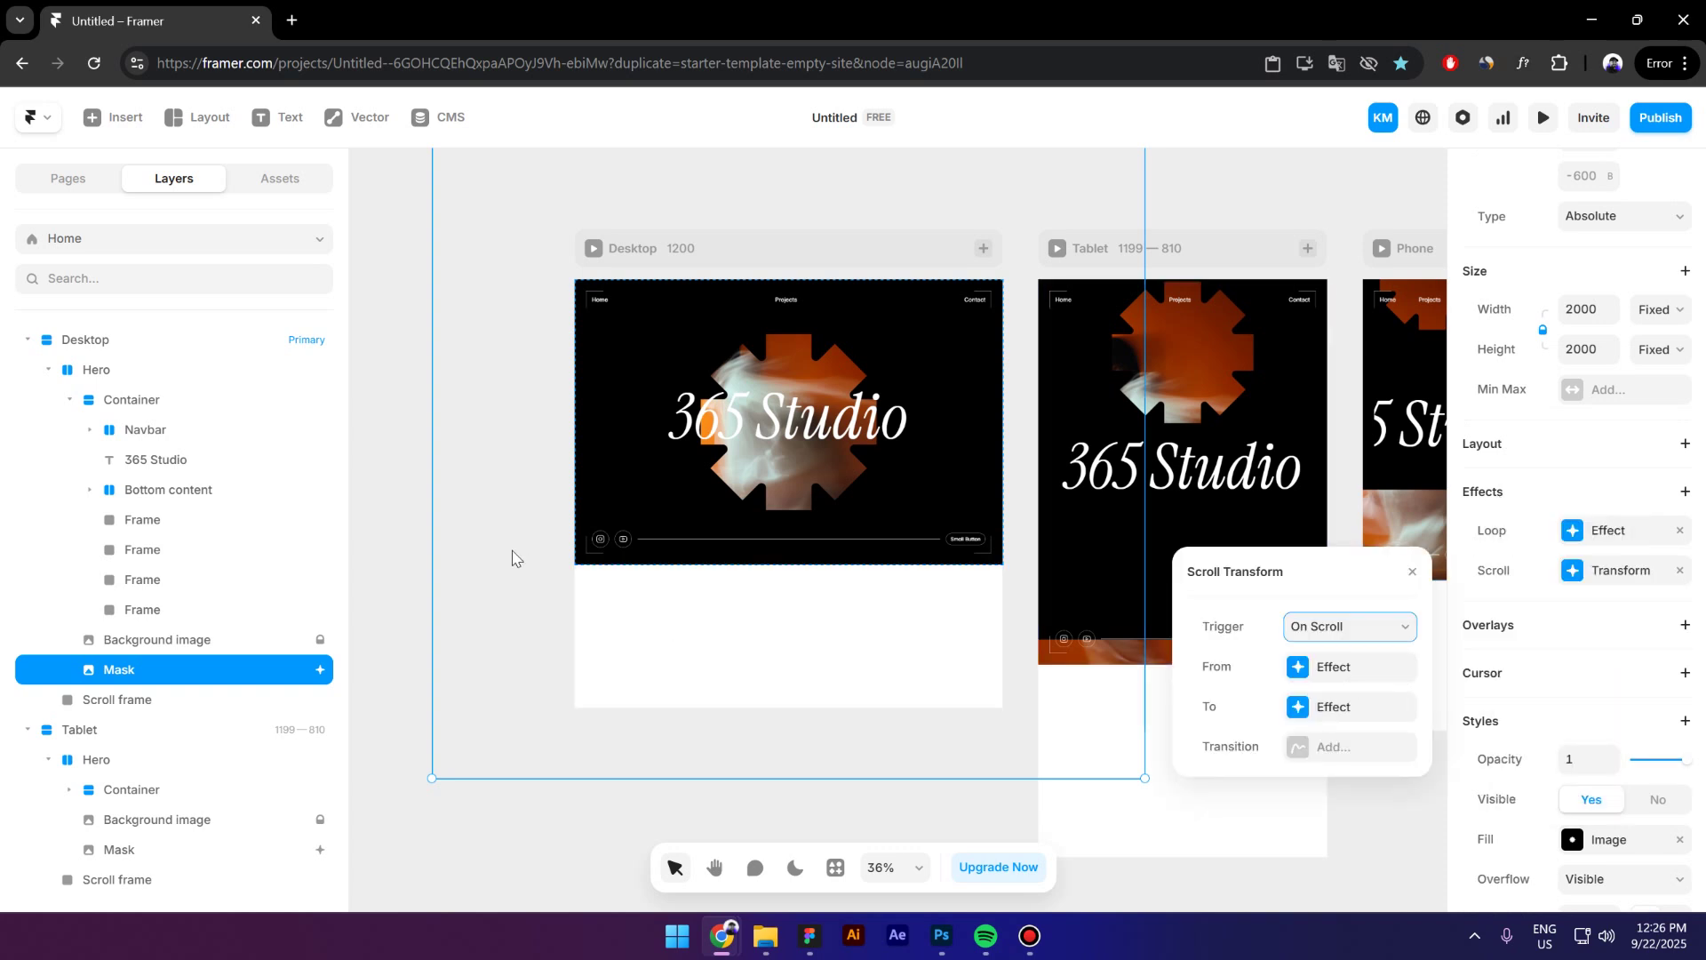
pyautogui.click(125, 371)
pyautogui.scroll(-5, 1635, 839)
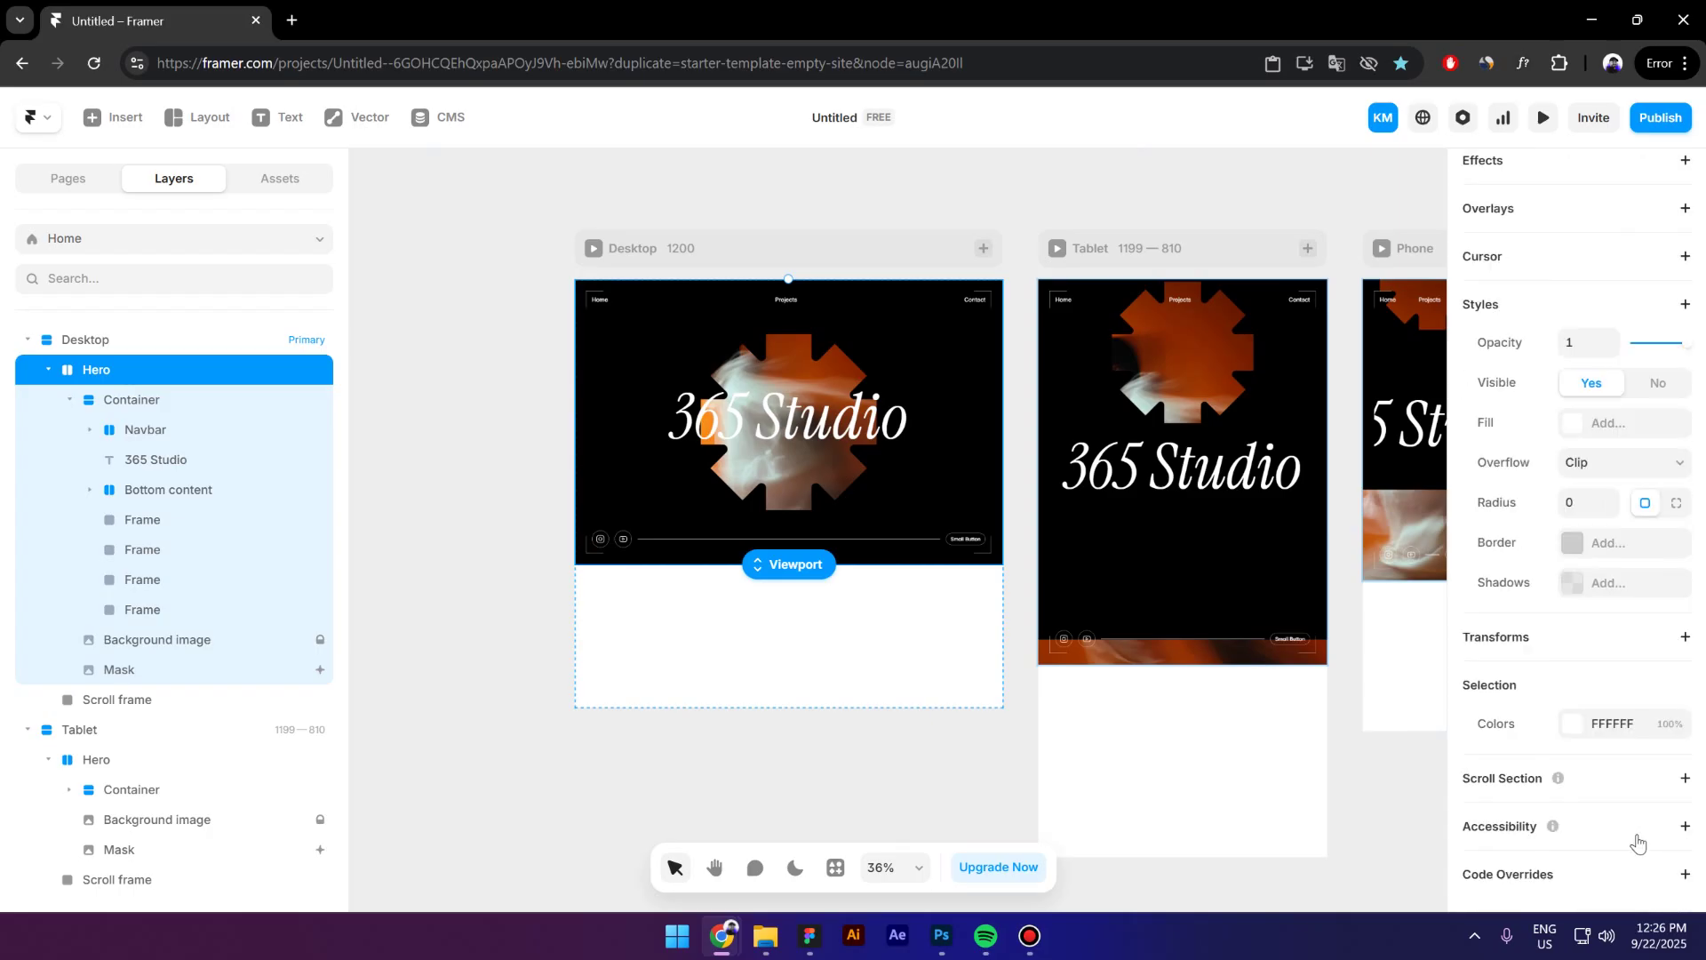
pyautogui.click(1593, 787)
pyautogui.scroll(-1, 1595, 782)
pyautogui.click(1599, 740)
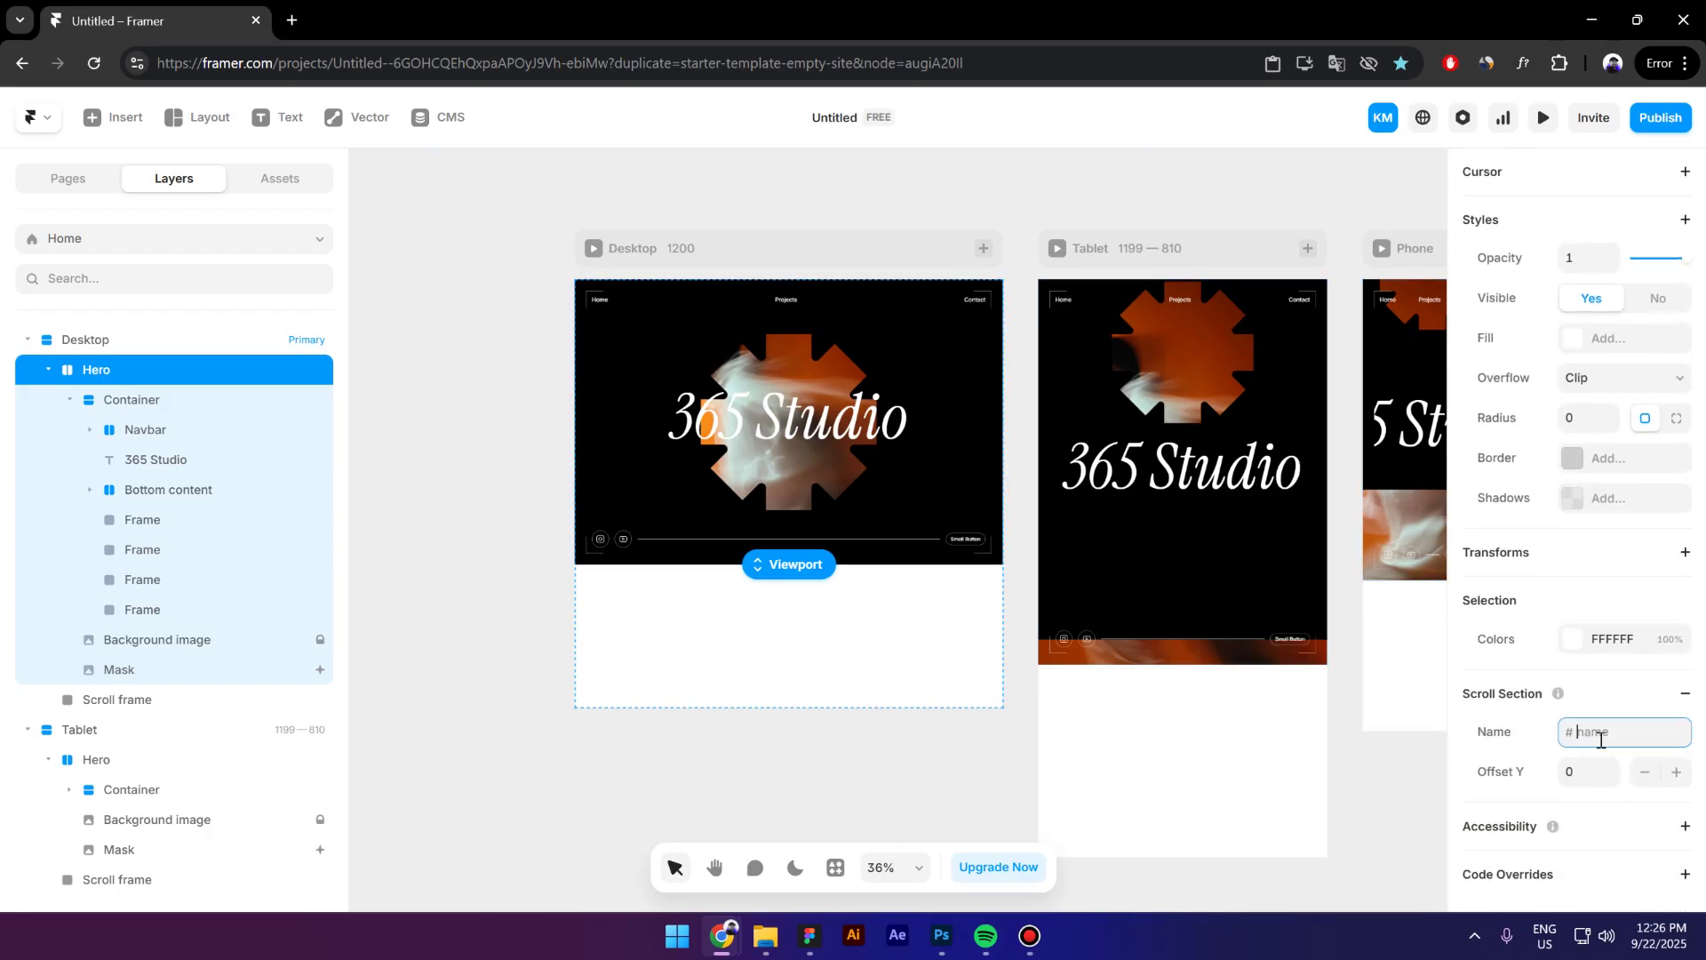
pyautogui.write('hero')
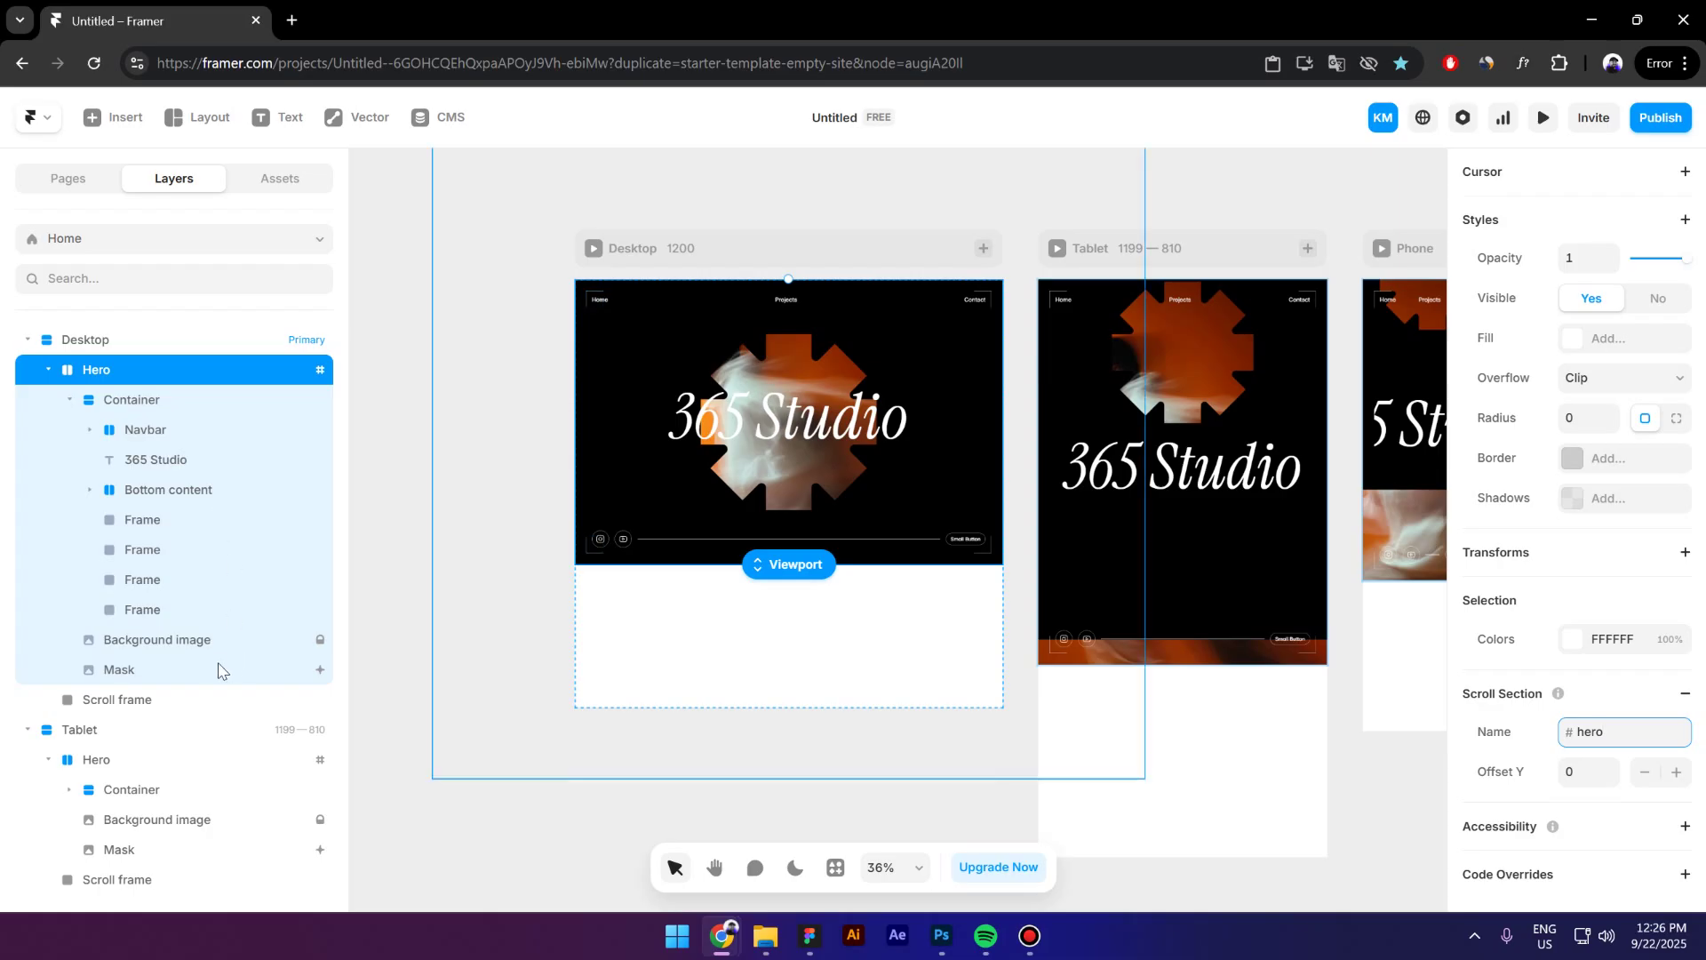
# Set Mask's Scroll Transform trigger to Section in View on #hero, then open its From state.
pyautogui.click(160, 670)
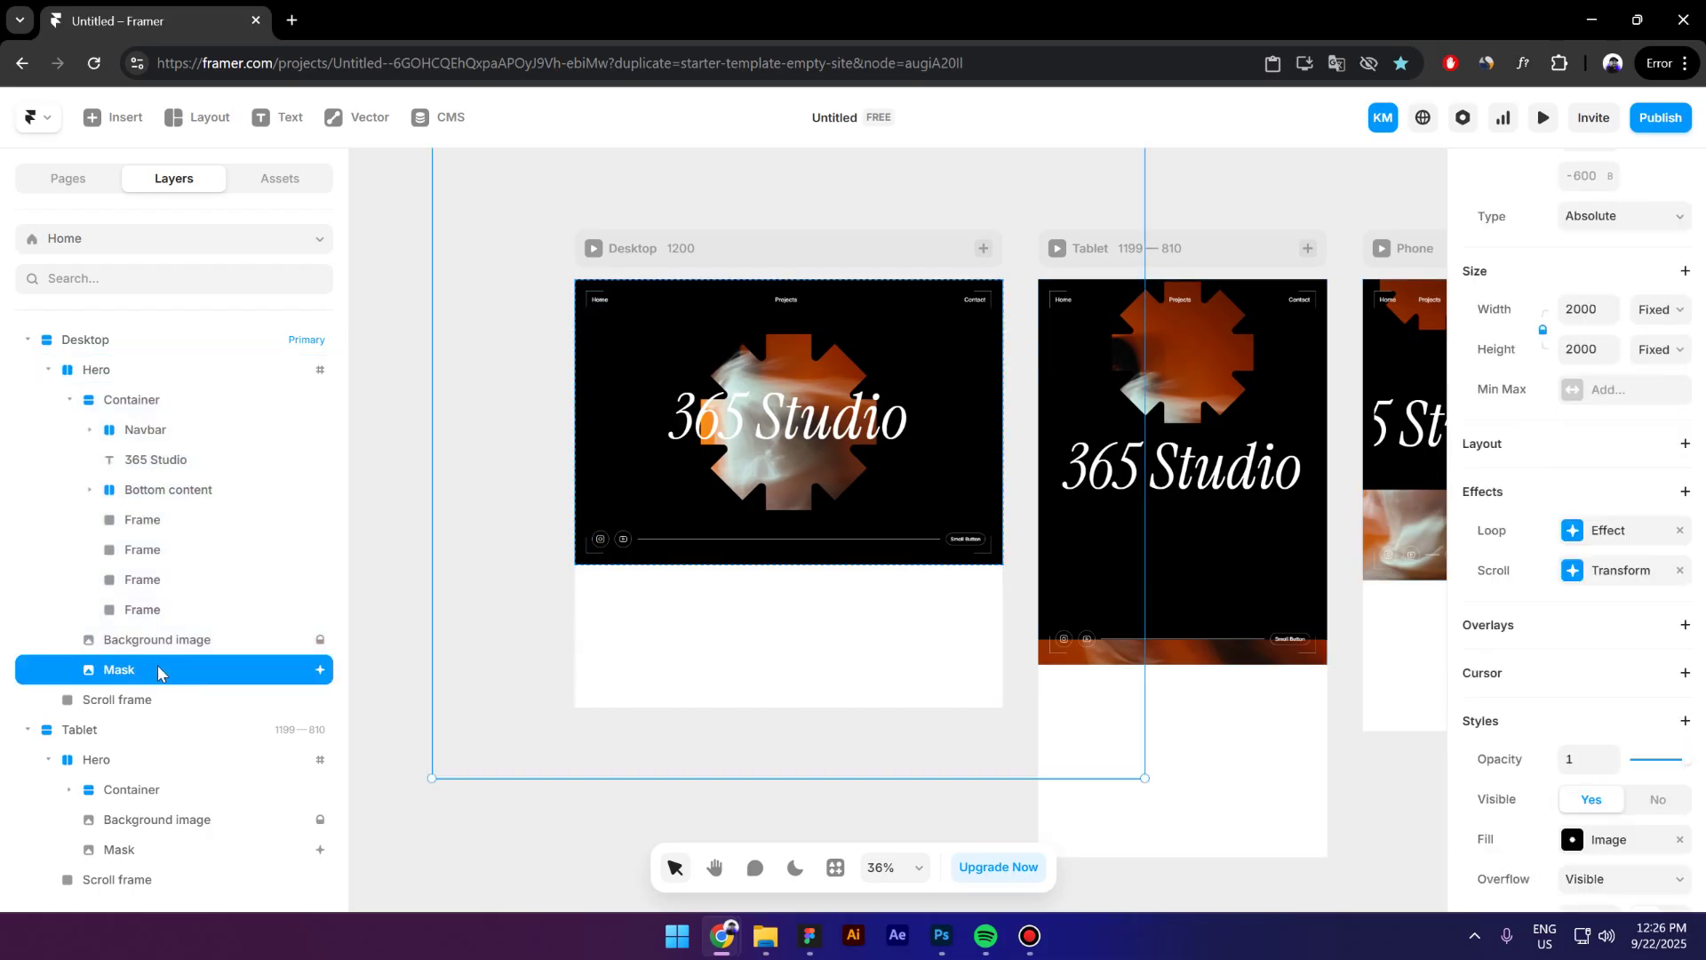
pyautogui.click(1613, 570)
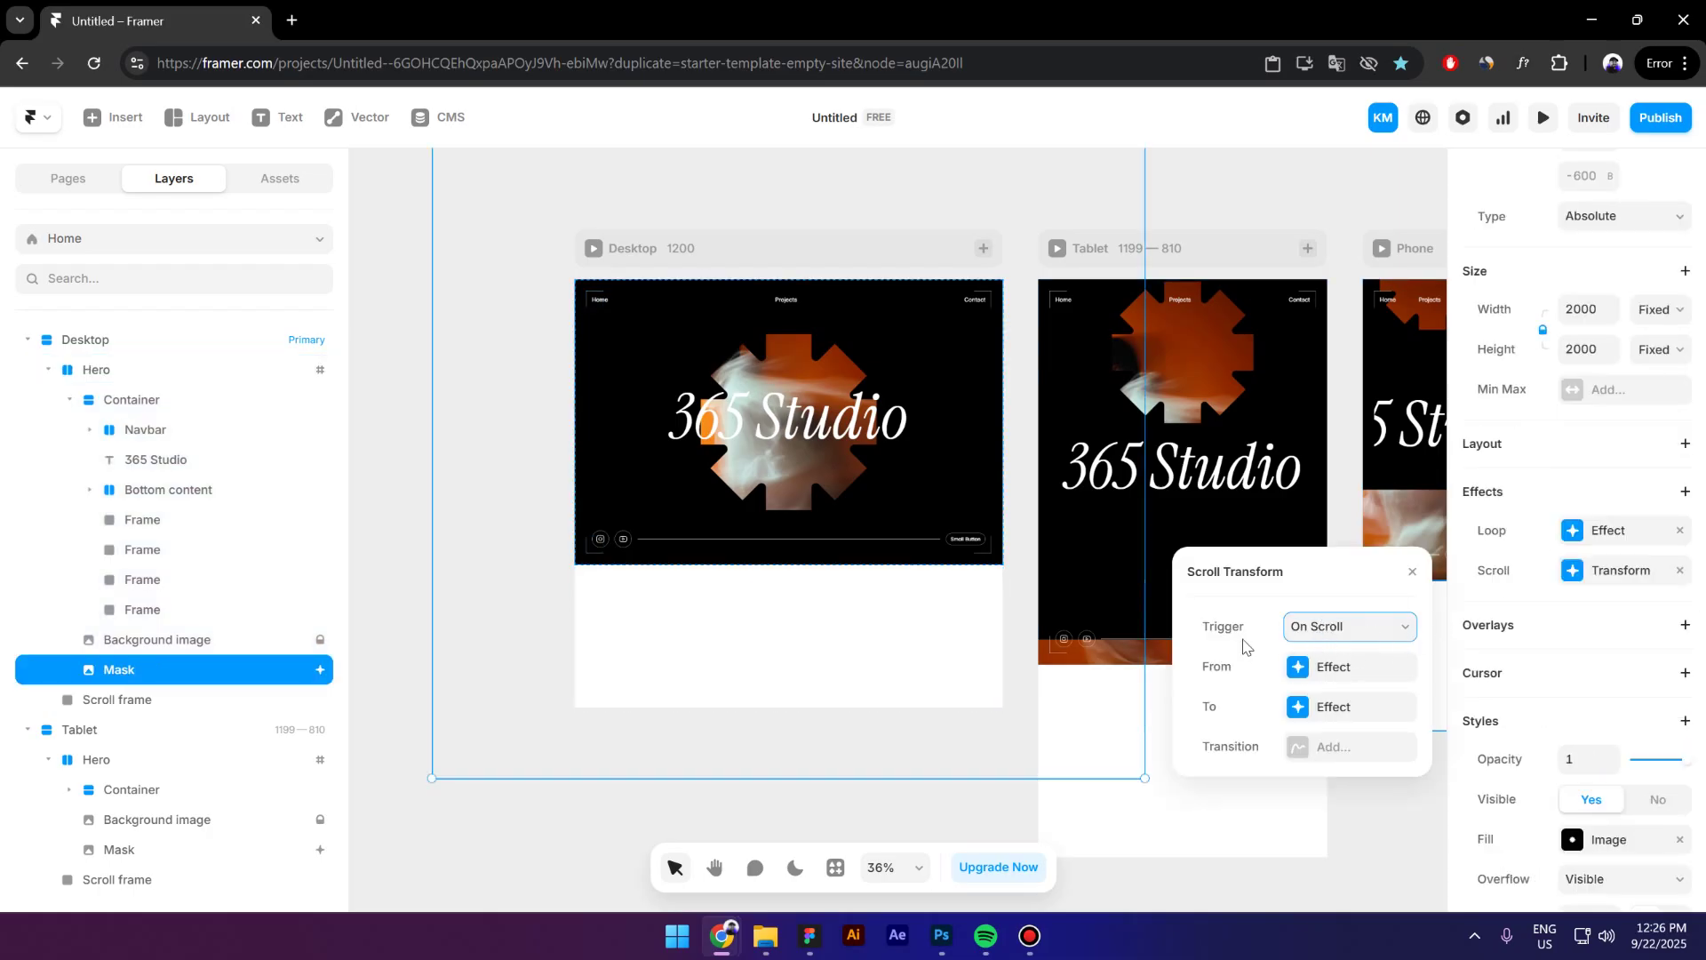
pyautogui.click(1346, 633)
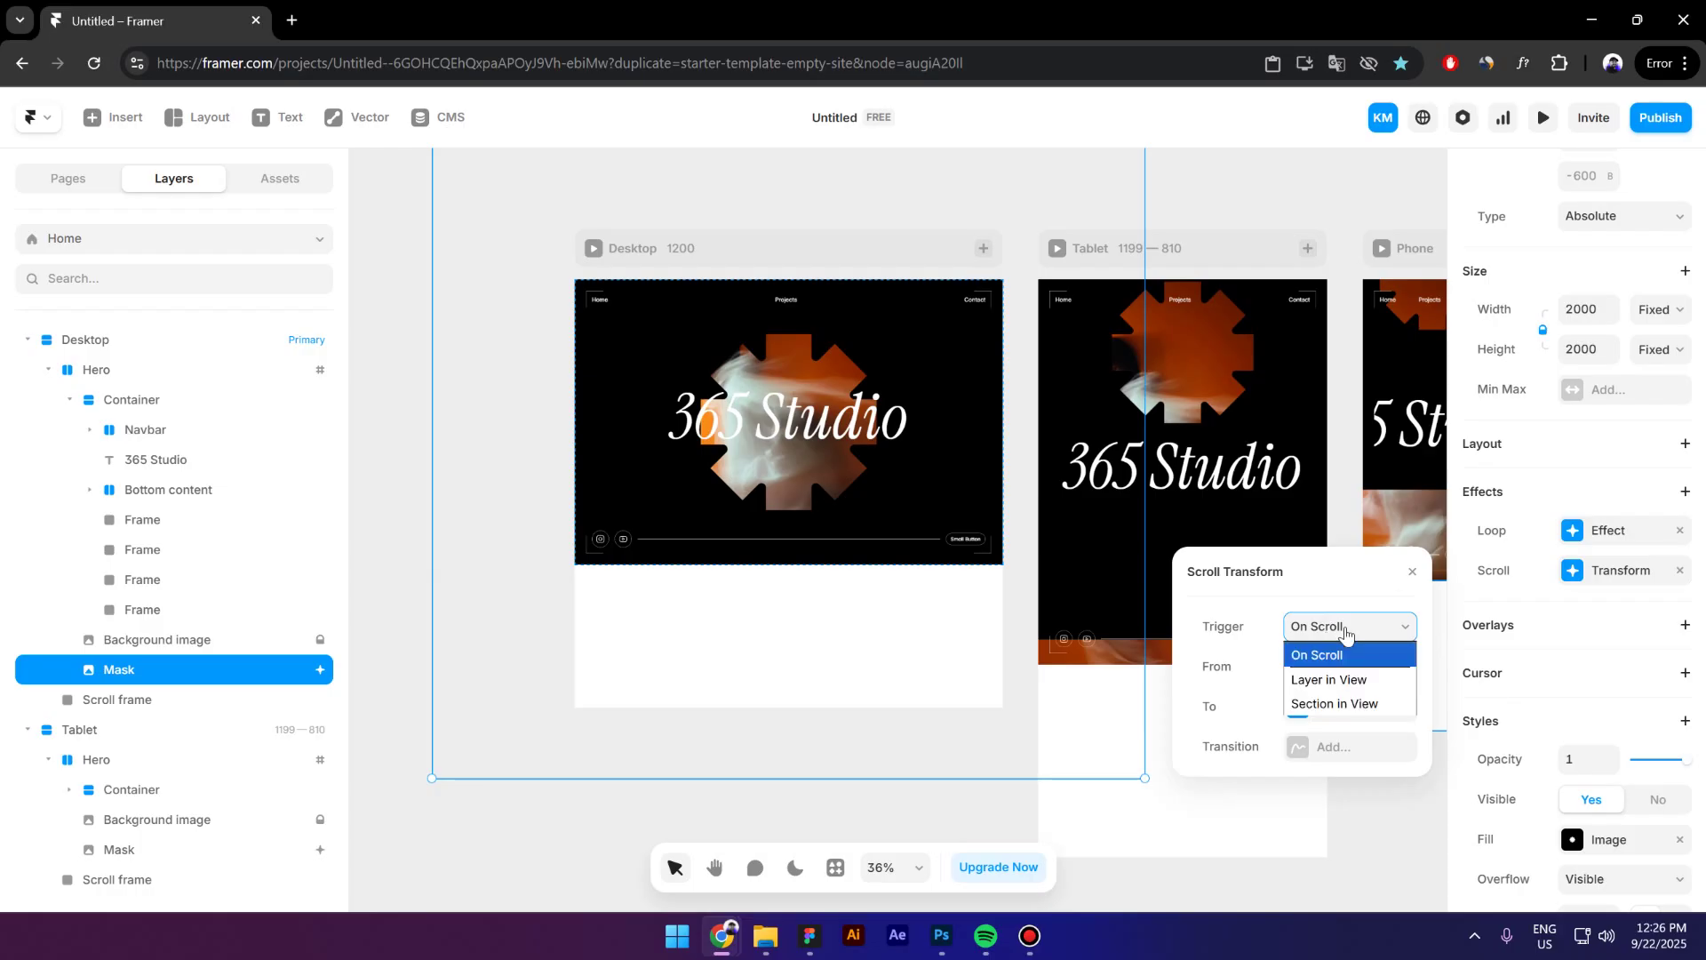
pyautogui.click(1375, 704)
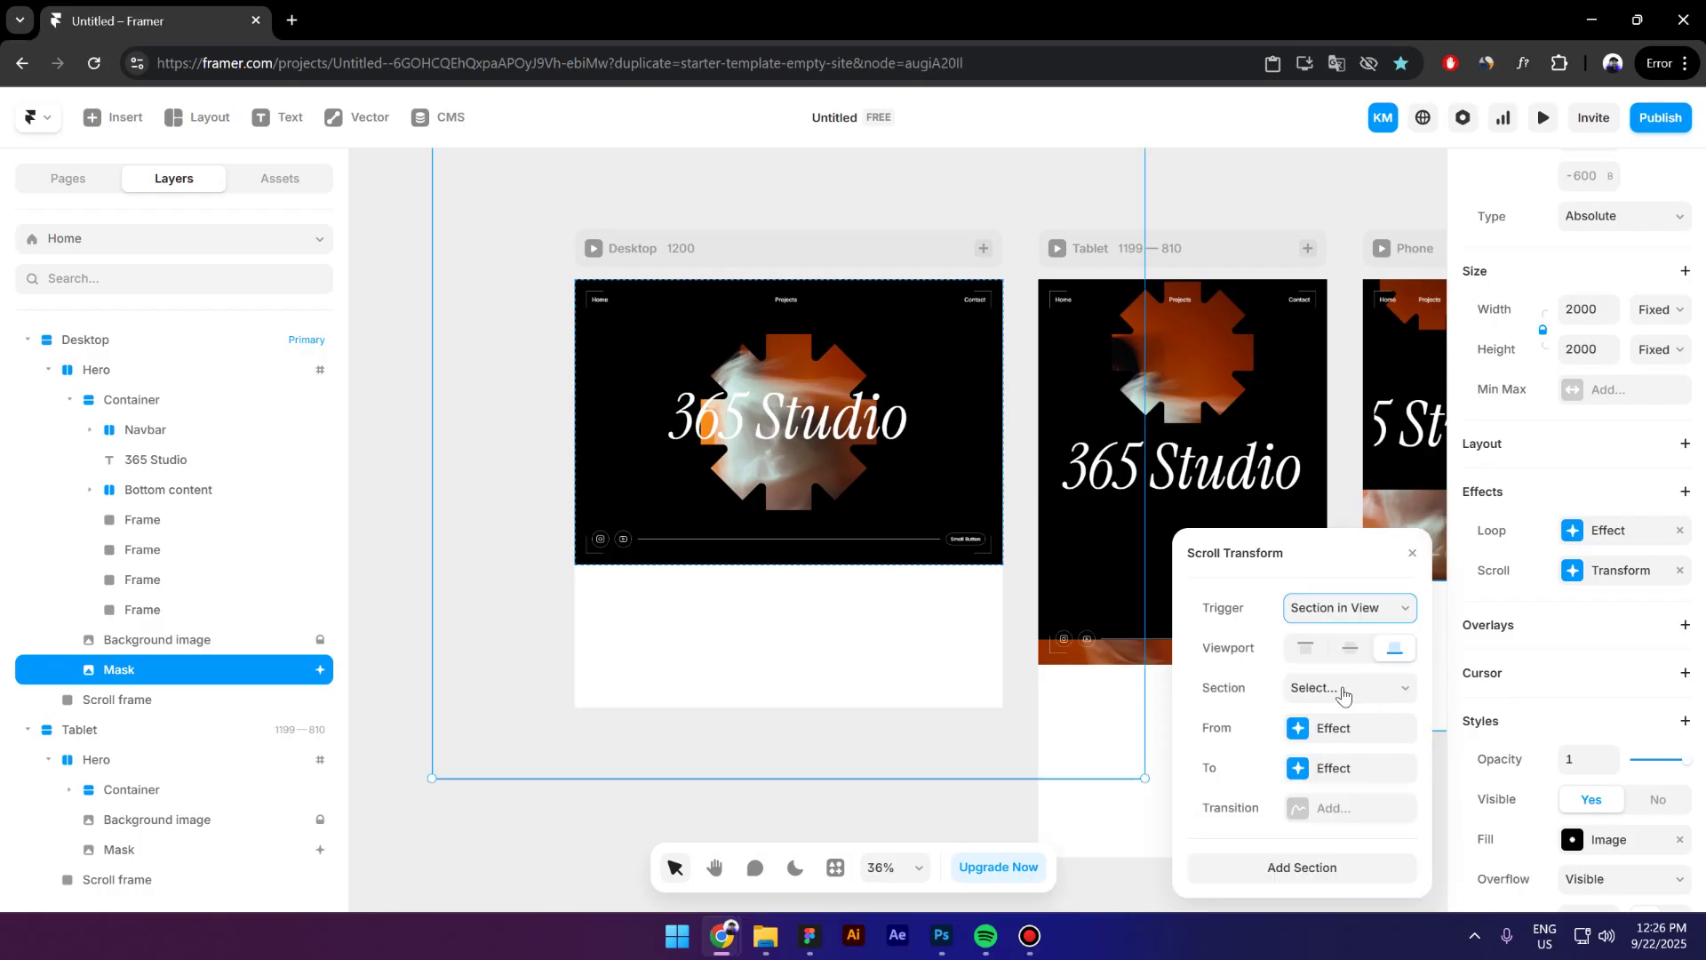
pyautogui.click(1342, 692)
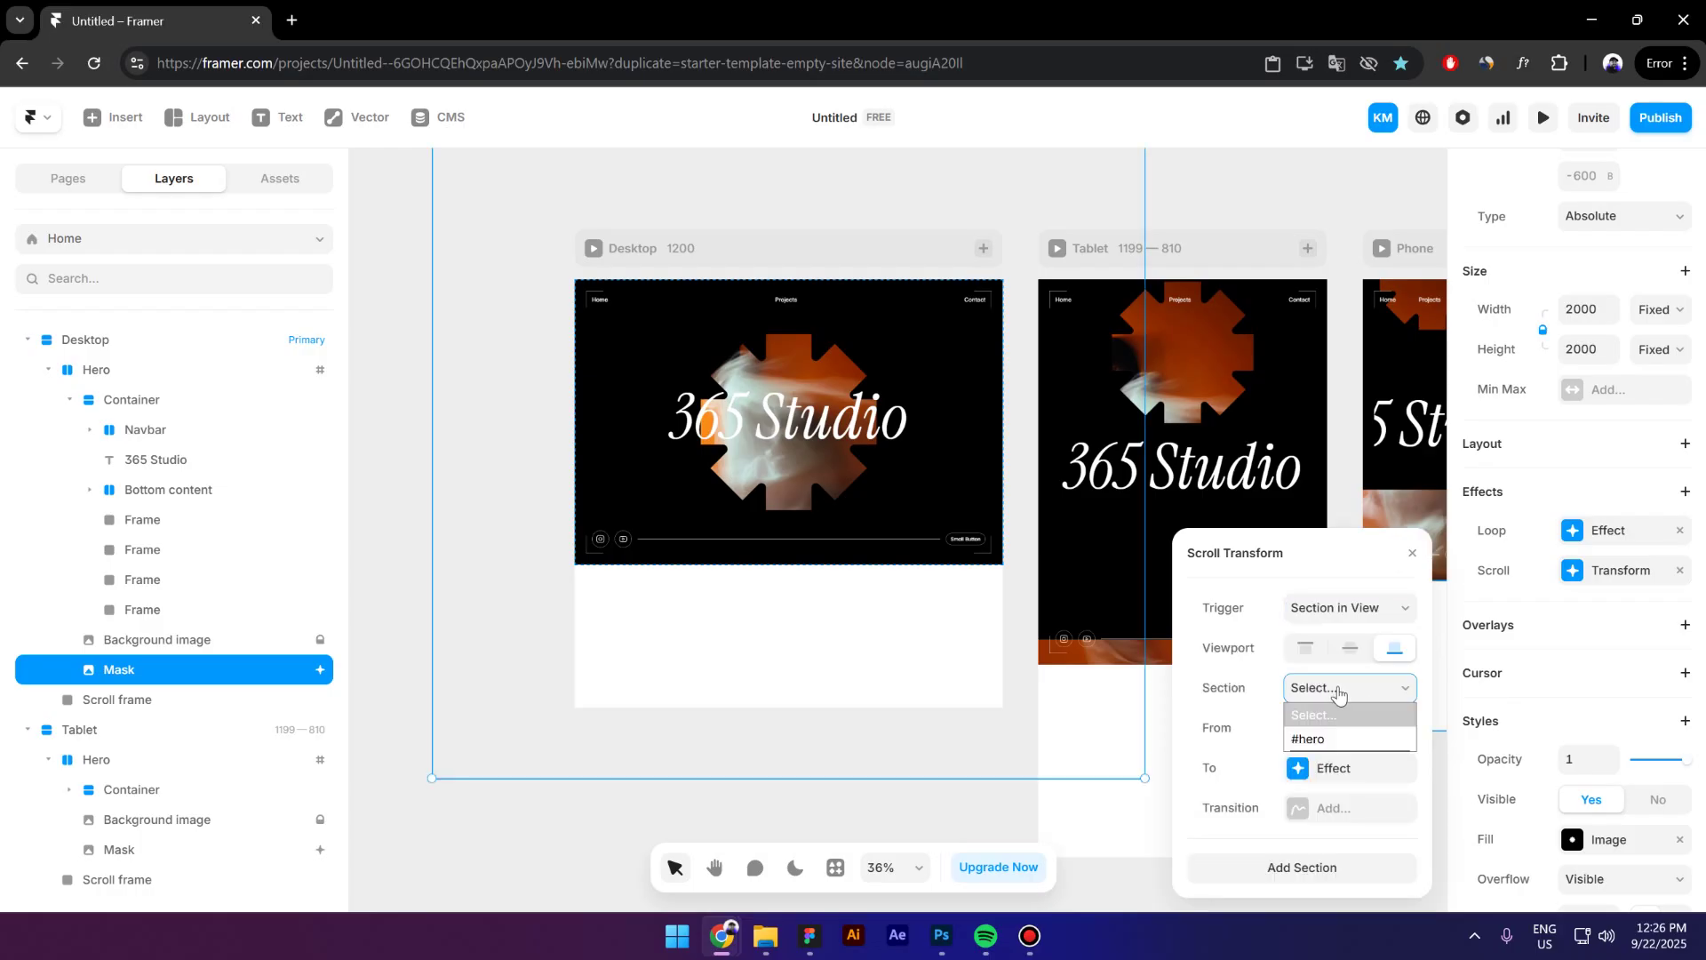
pyautogui.click(1341, 741)
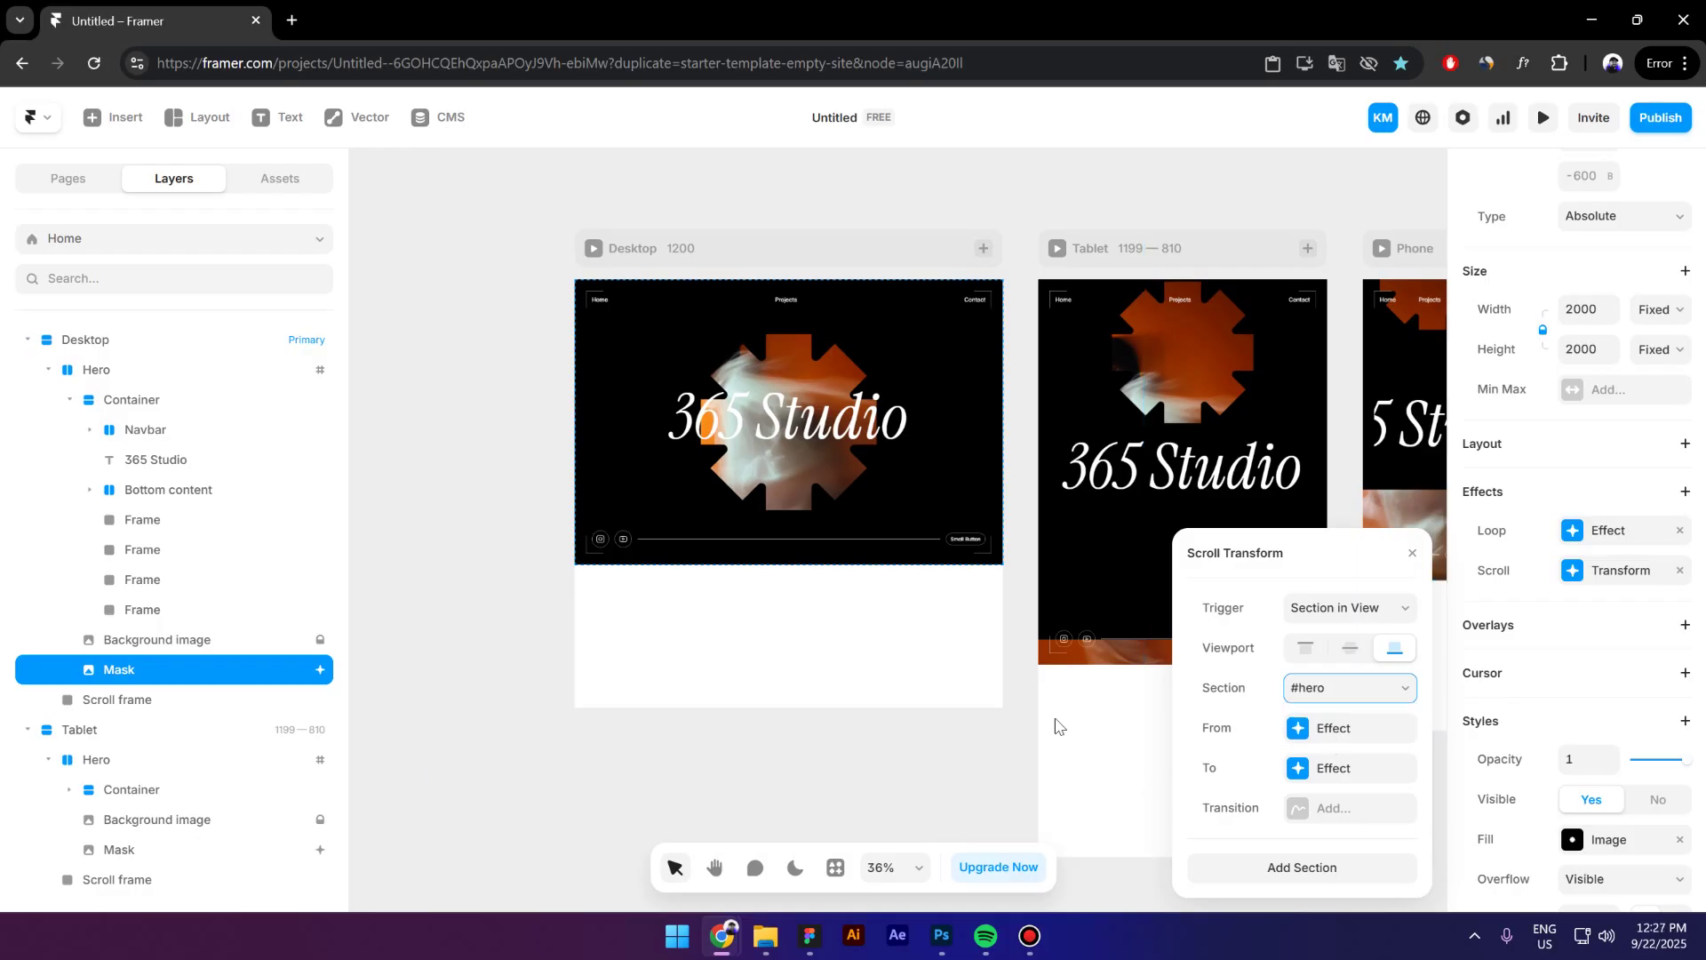
pyautogui.click(1324, 743)
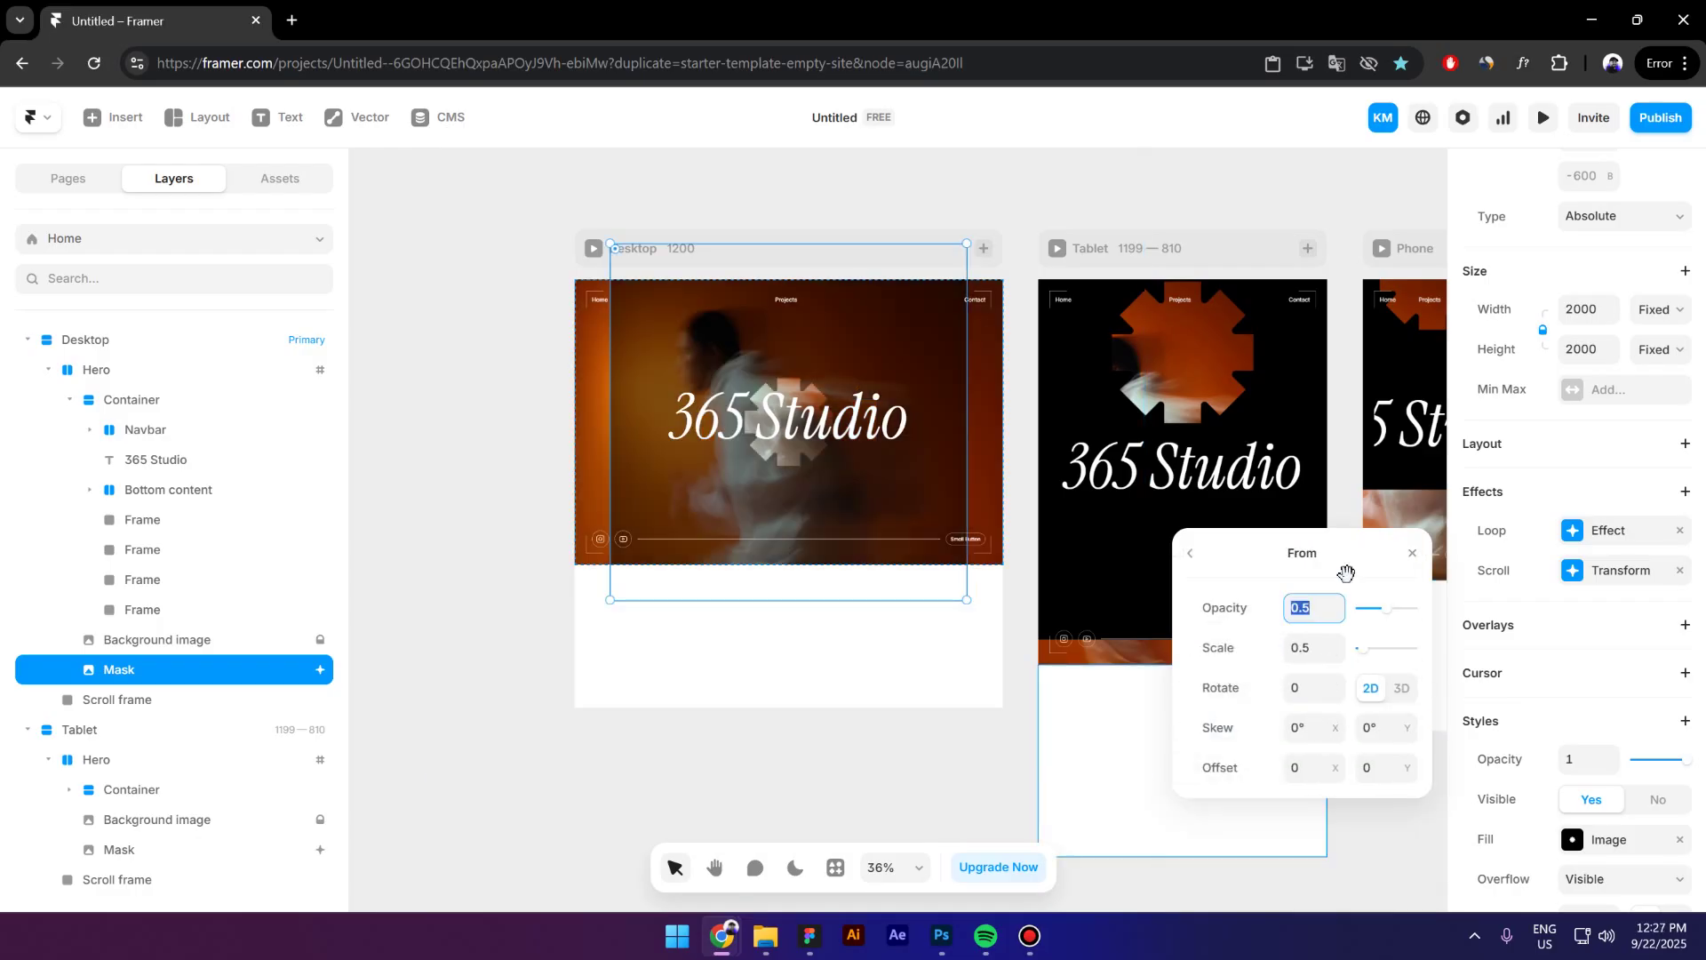
# Set the transform's From opacity and scale to 1, and its To scale to 8.
pyautogui.write('1')
pyautogui.press('Tab')
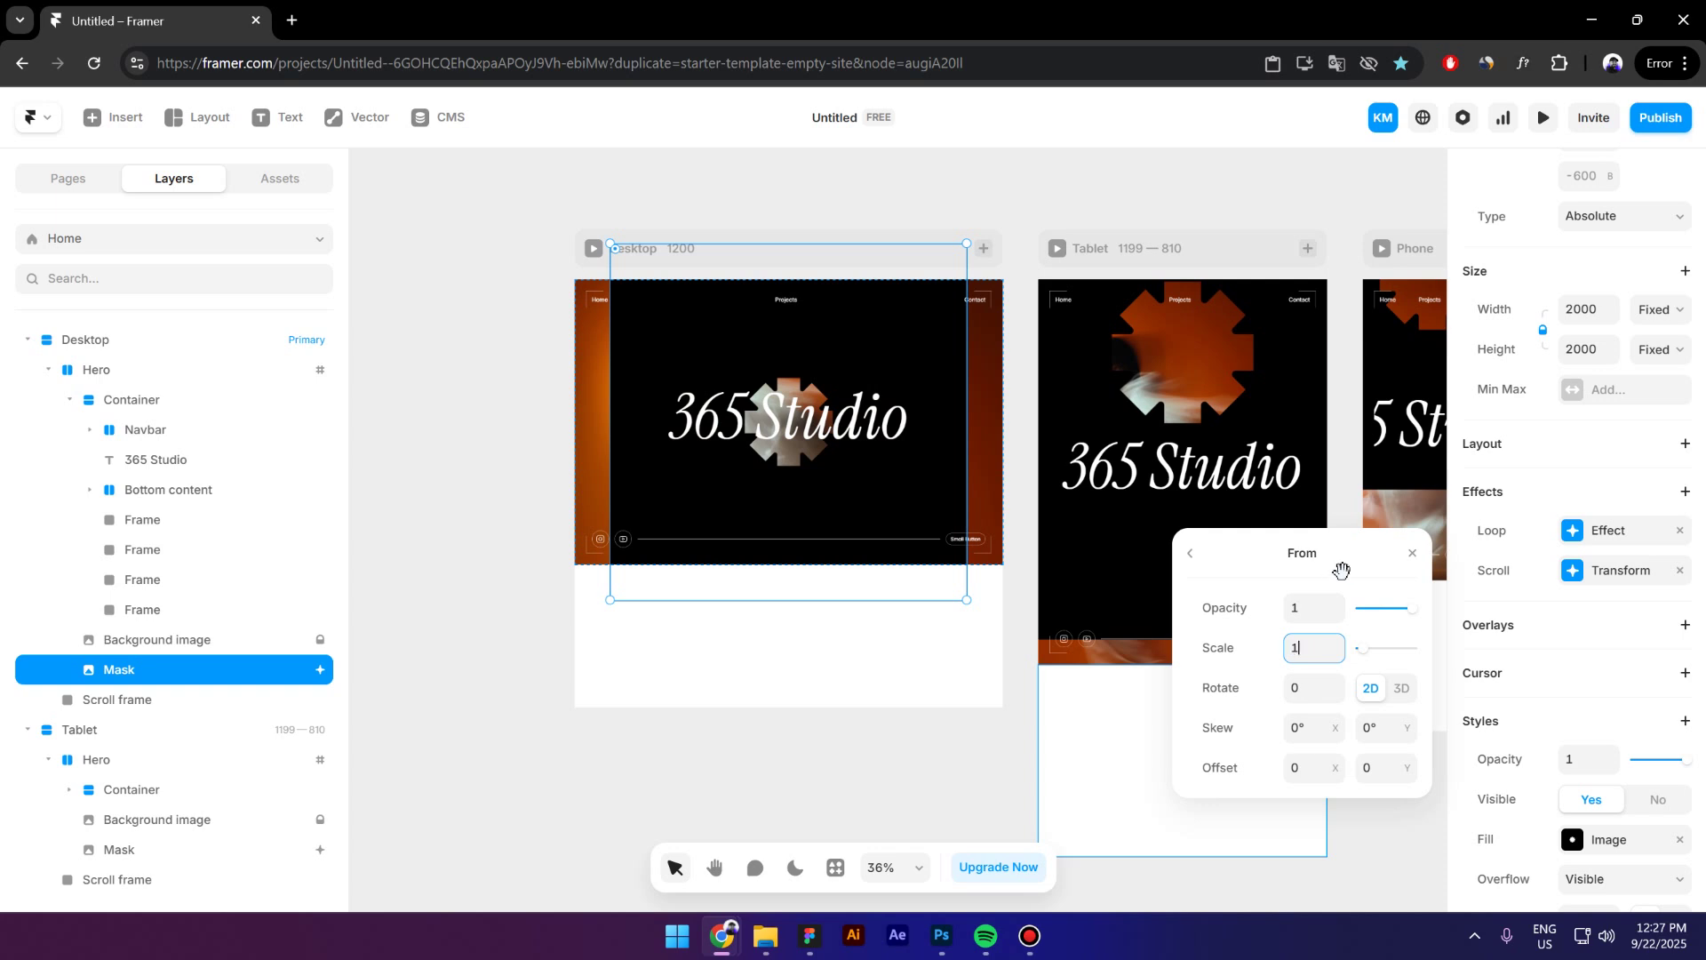
pyautogui.press('Tab')
pyautogui.click(1190, 553)
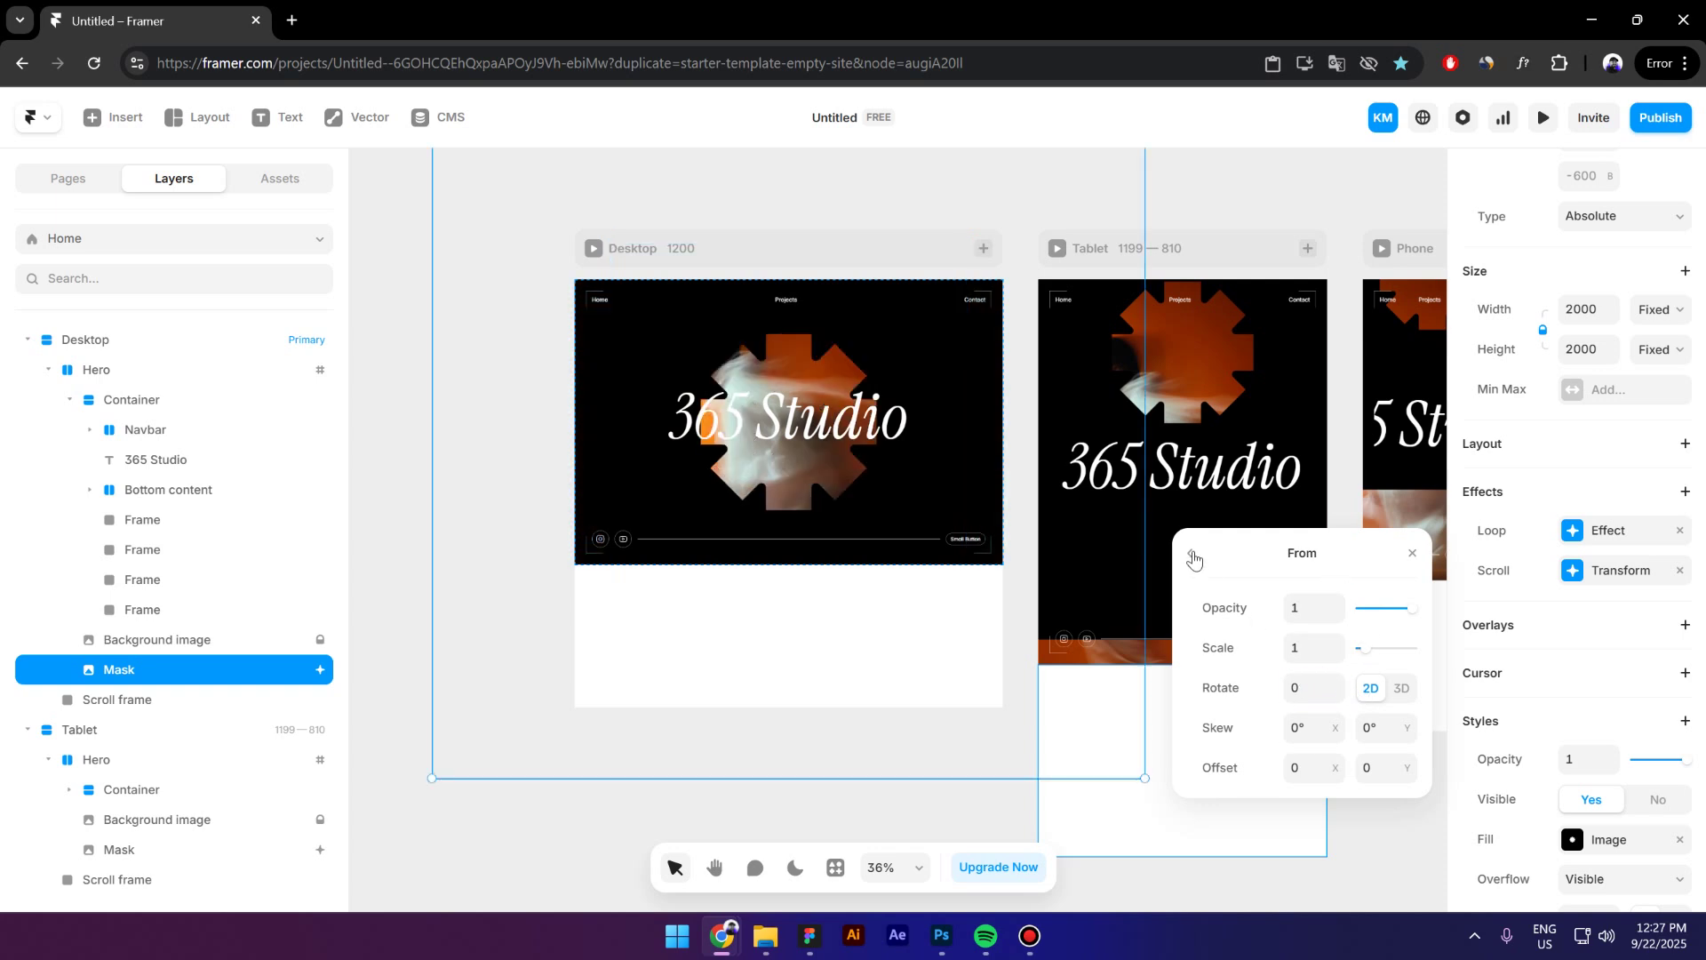
pyautogui.click(1358, 773)
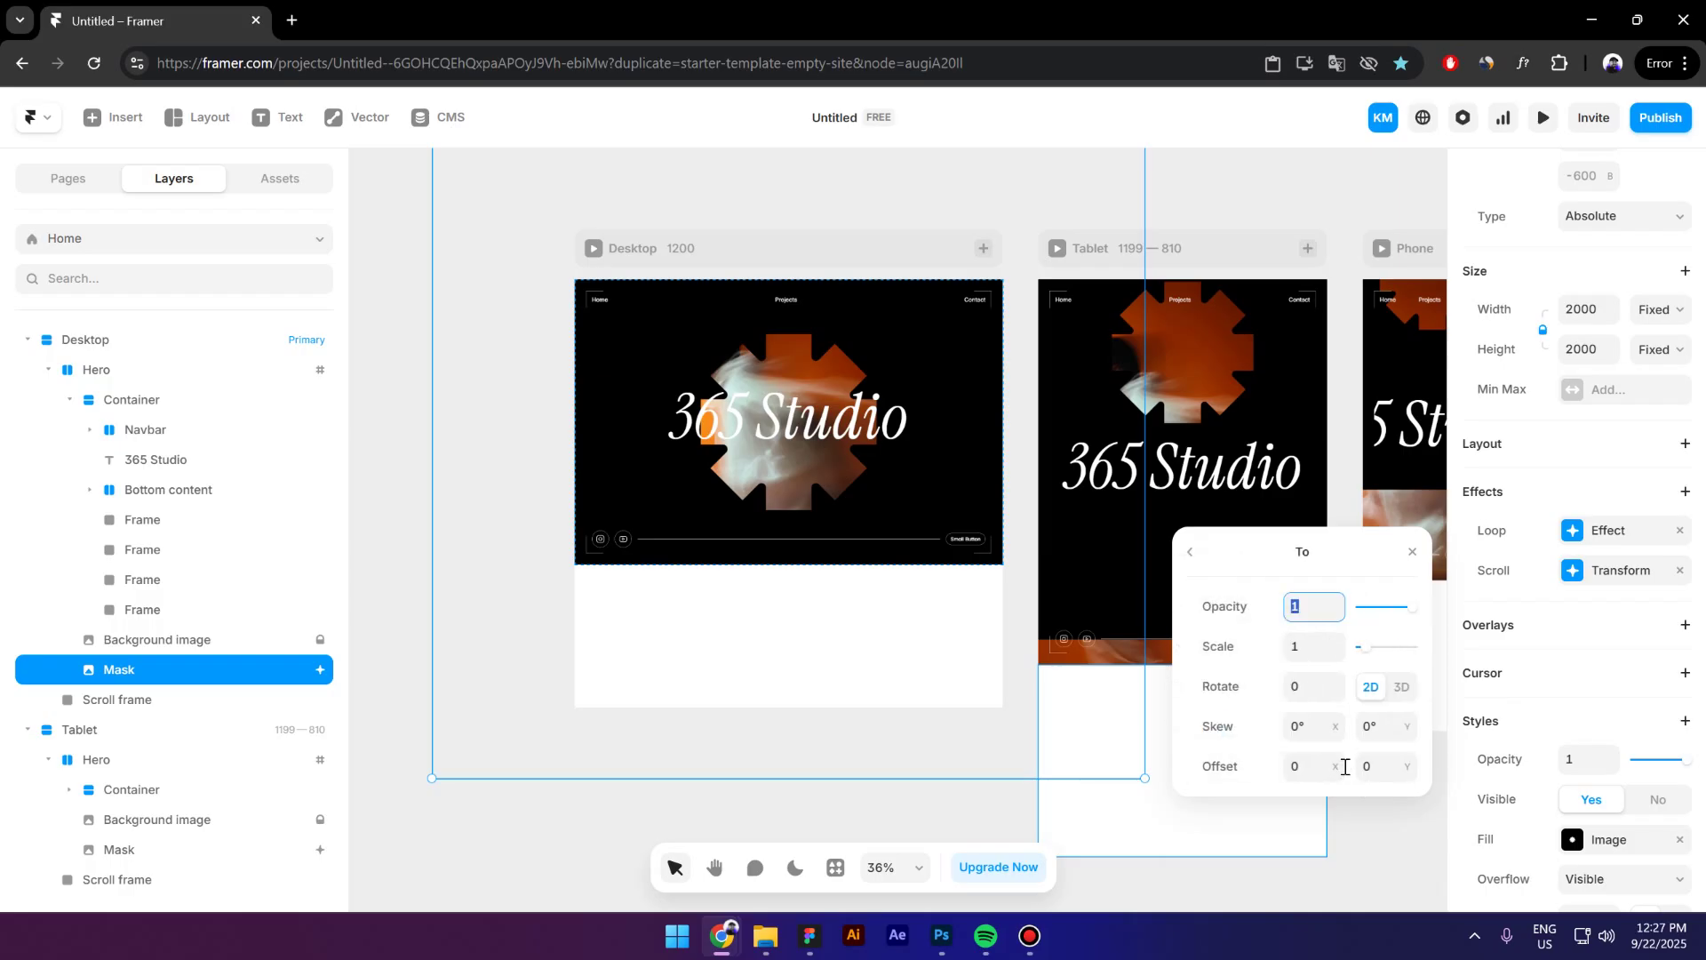
pyautogui.moveTo(1366, 656); pyautogui.dragTo(1399, 656)
pyautogui.click(1302, 643)
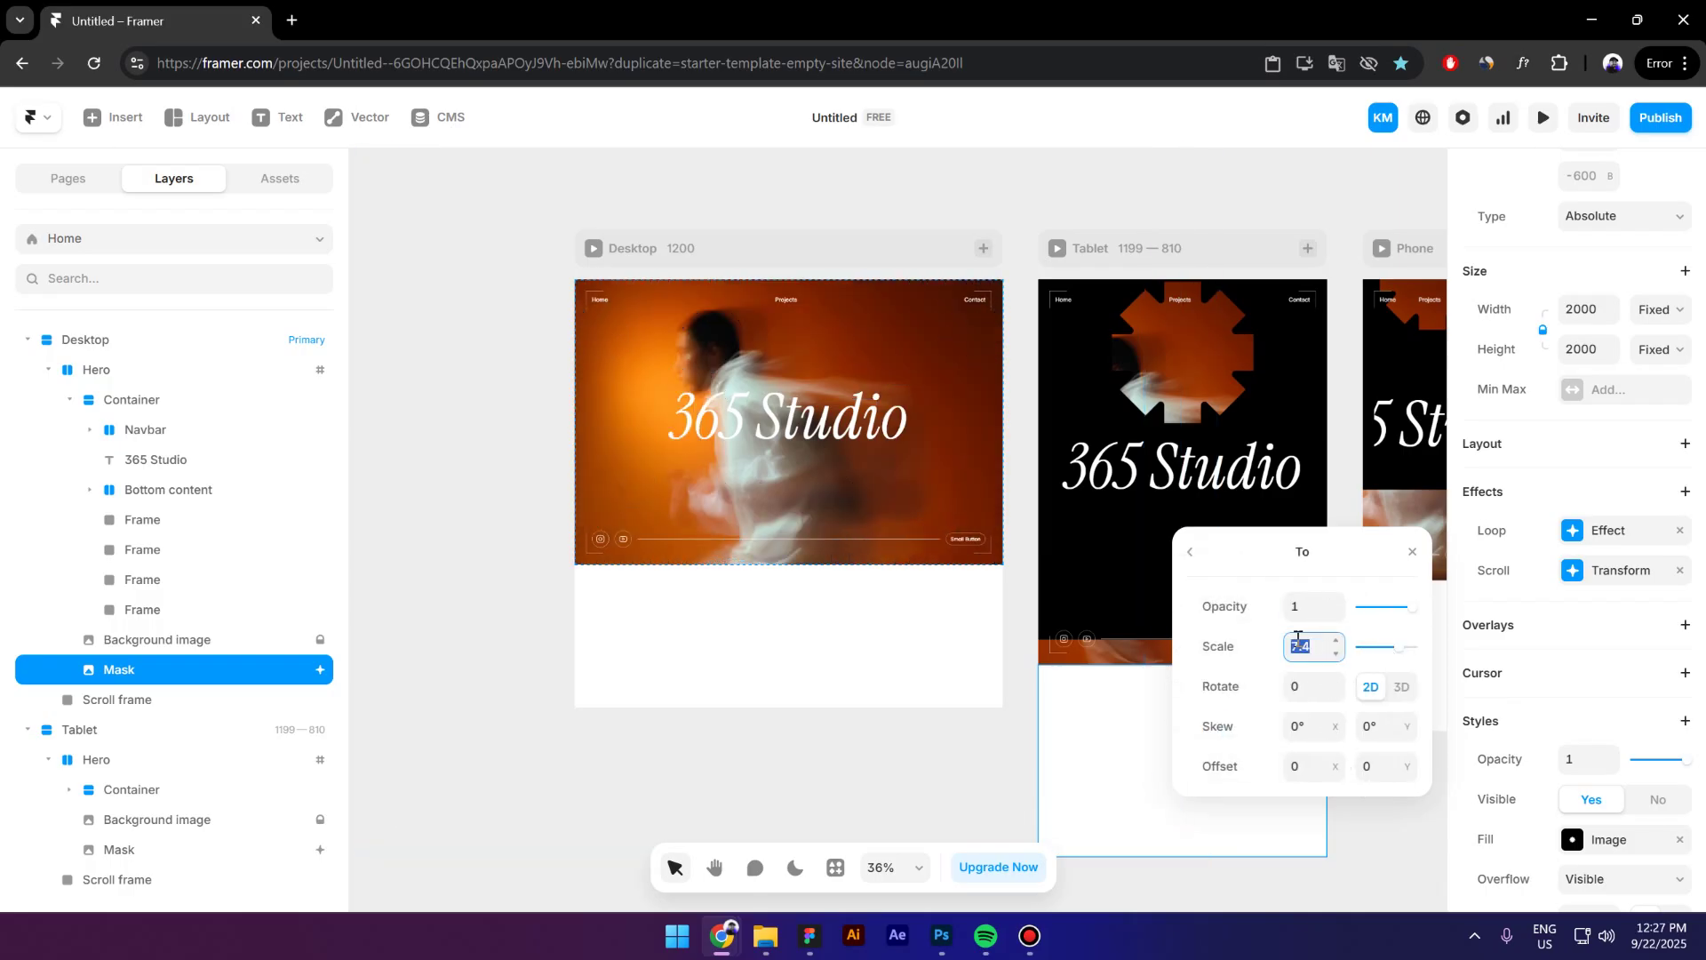
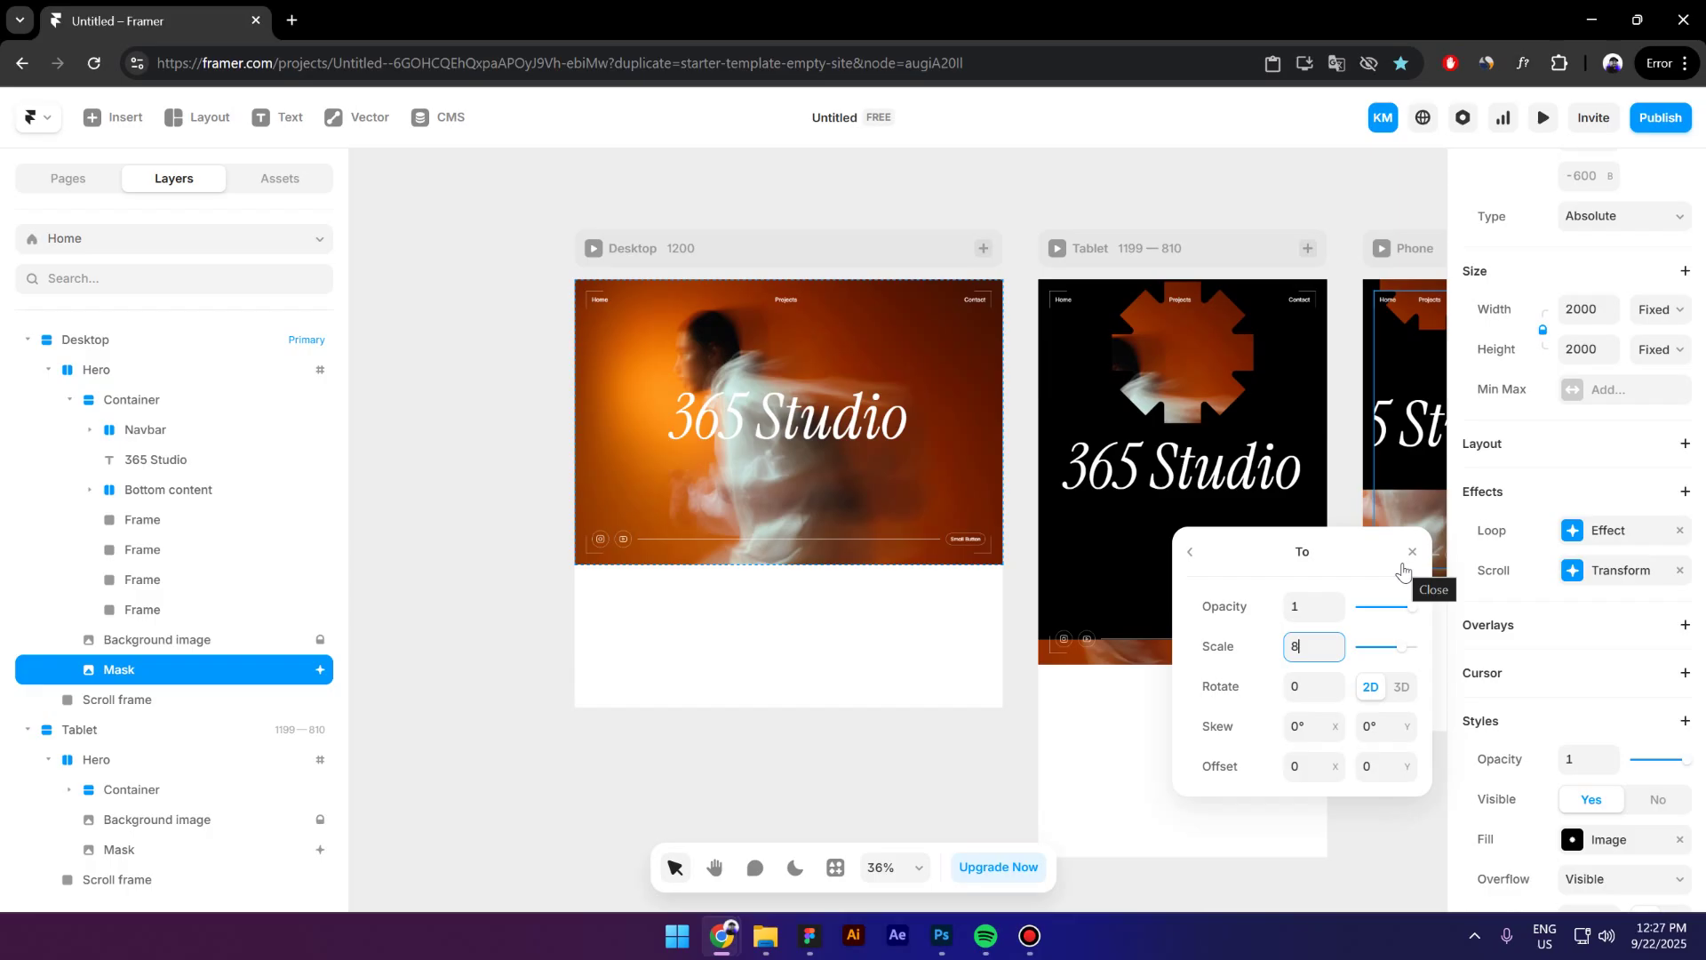
# Close the scale-8 scroll effect panel and test the Desktop hero in full-window preview.
pyautogui.click(1413, 546)
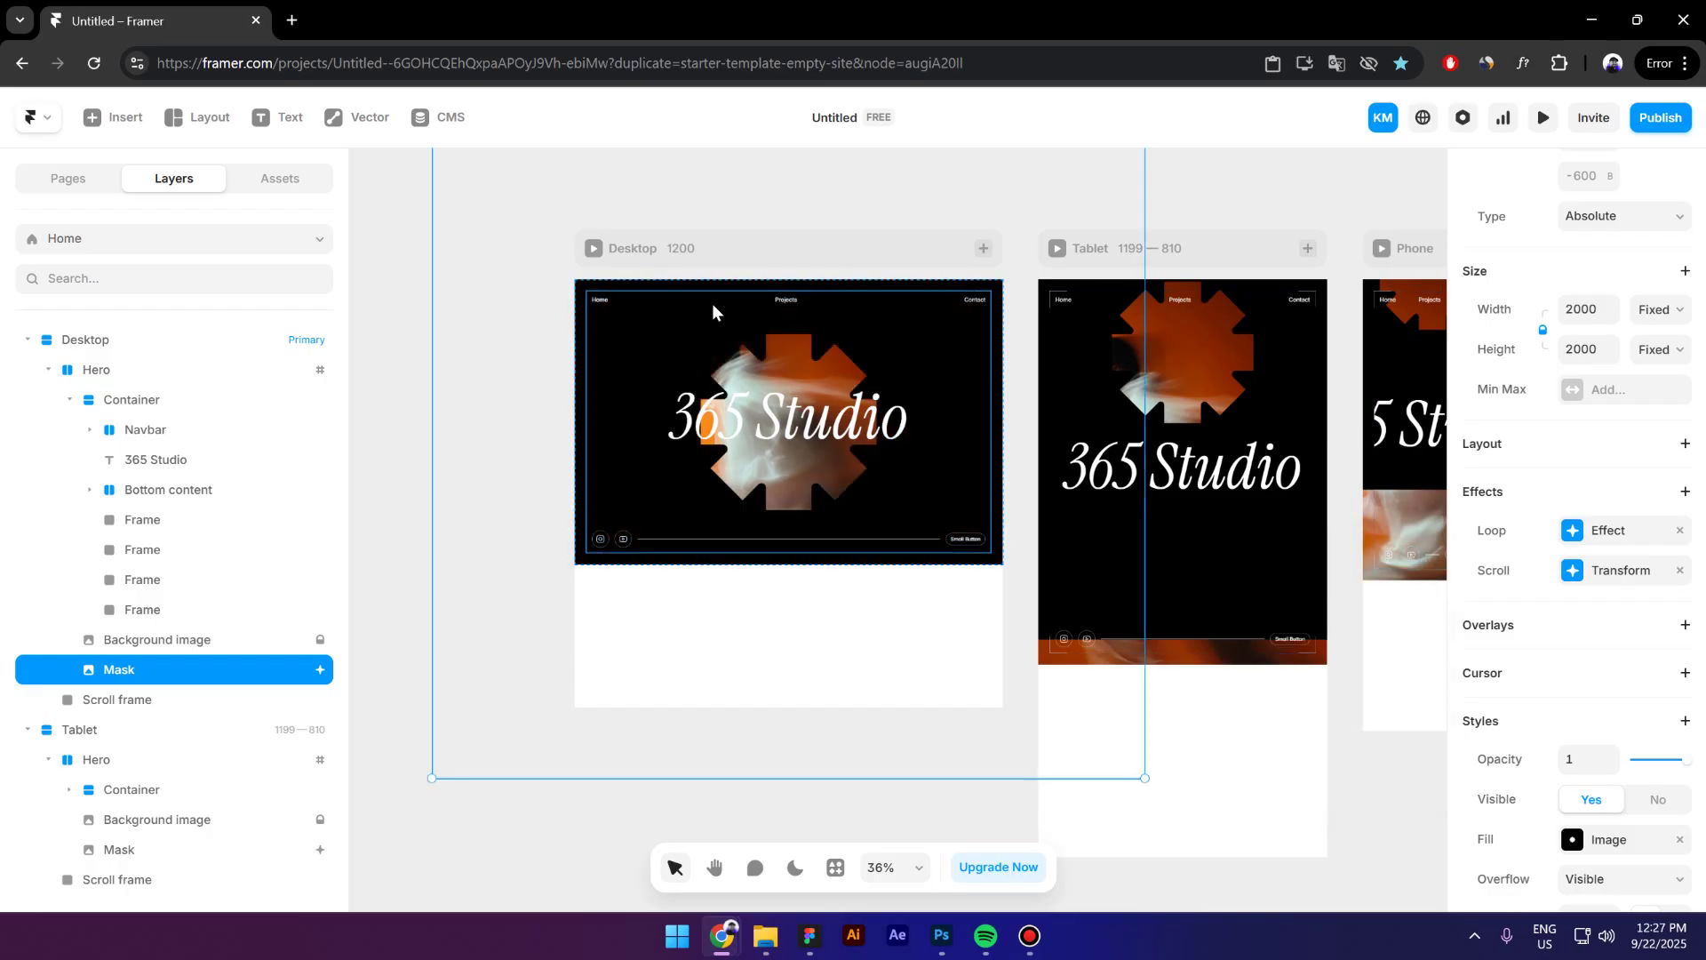
pyautogui.click(592, 250)
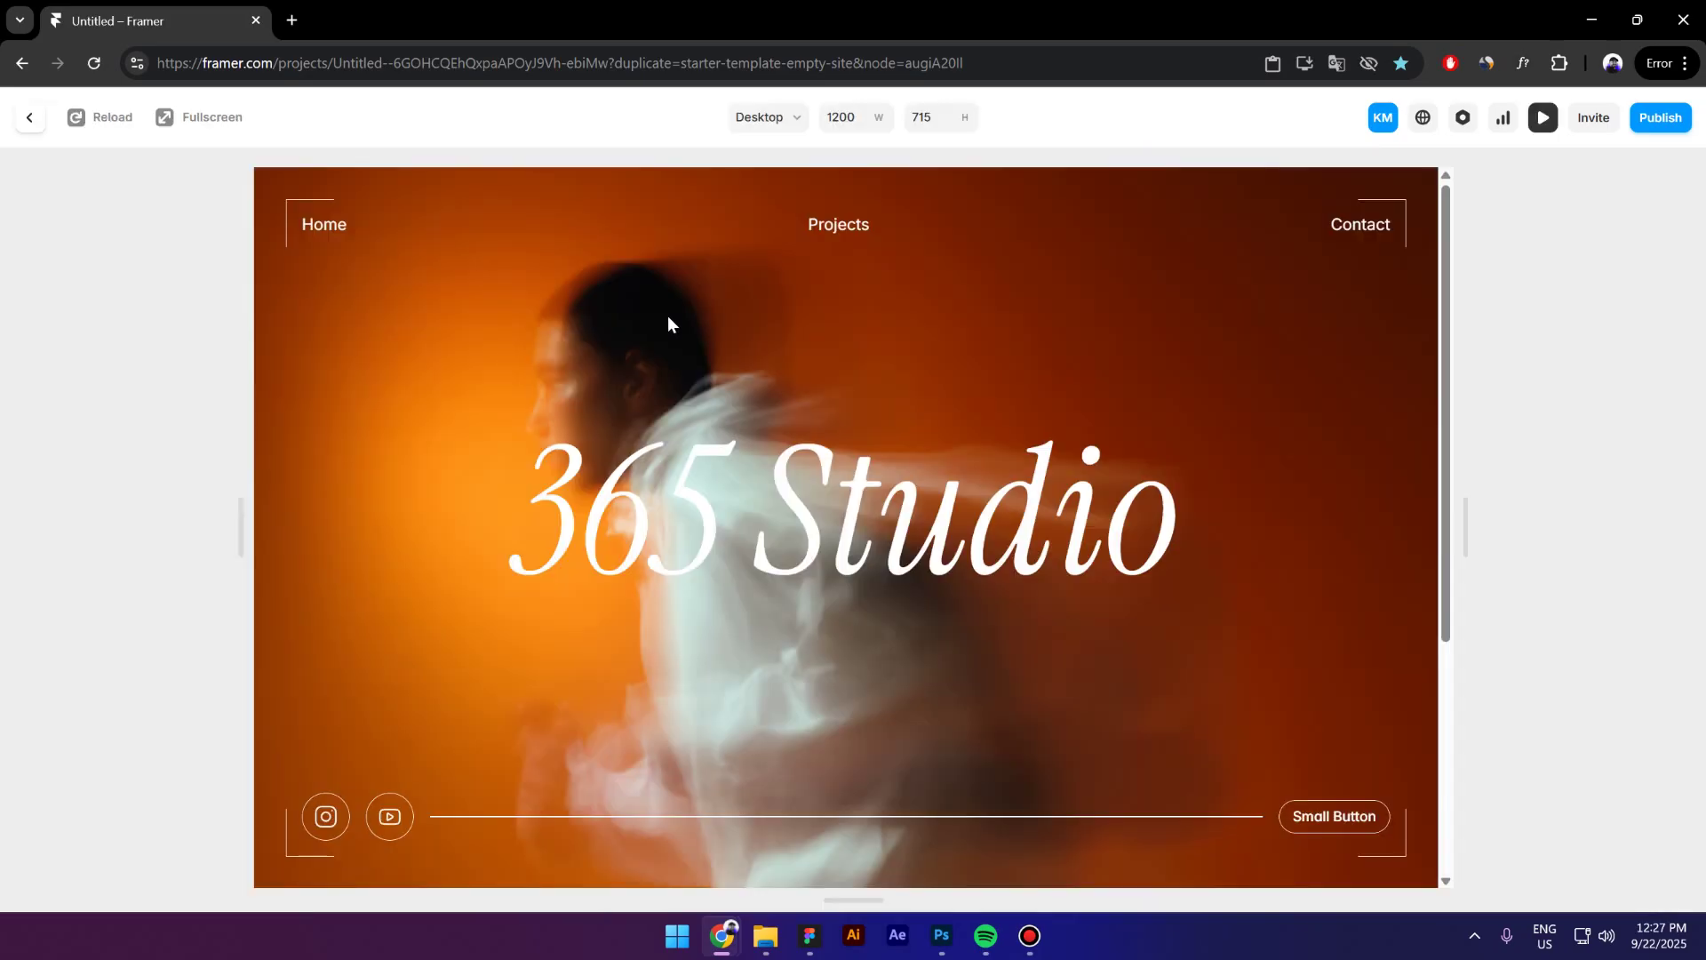
pyautogui.scroll(-5, 668, 316)
pyautogui.scroll(4, 668, 324)
pyautogui.click(30, 116)
# Set the Desktop Hero layer's position type to Sticky.
pyautogui.click(118, 377)
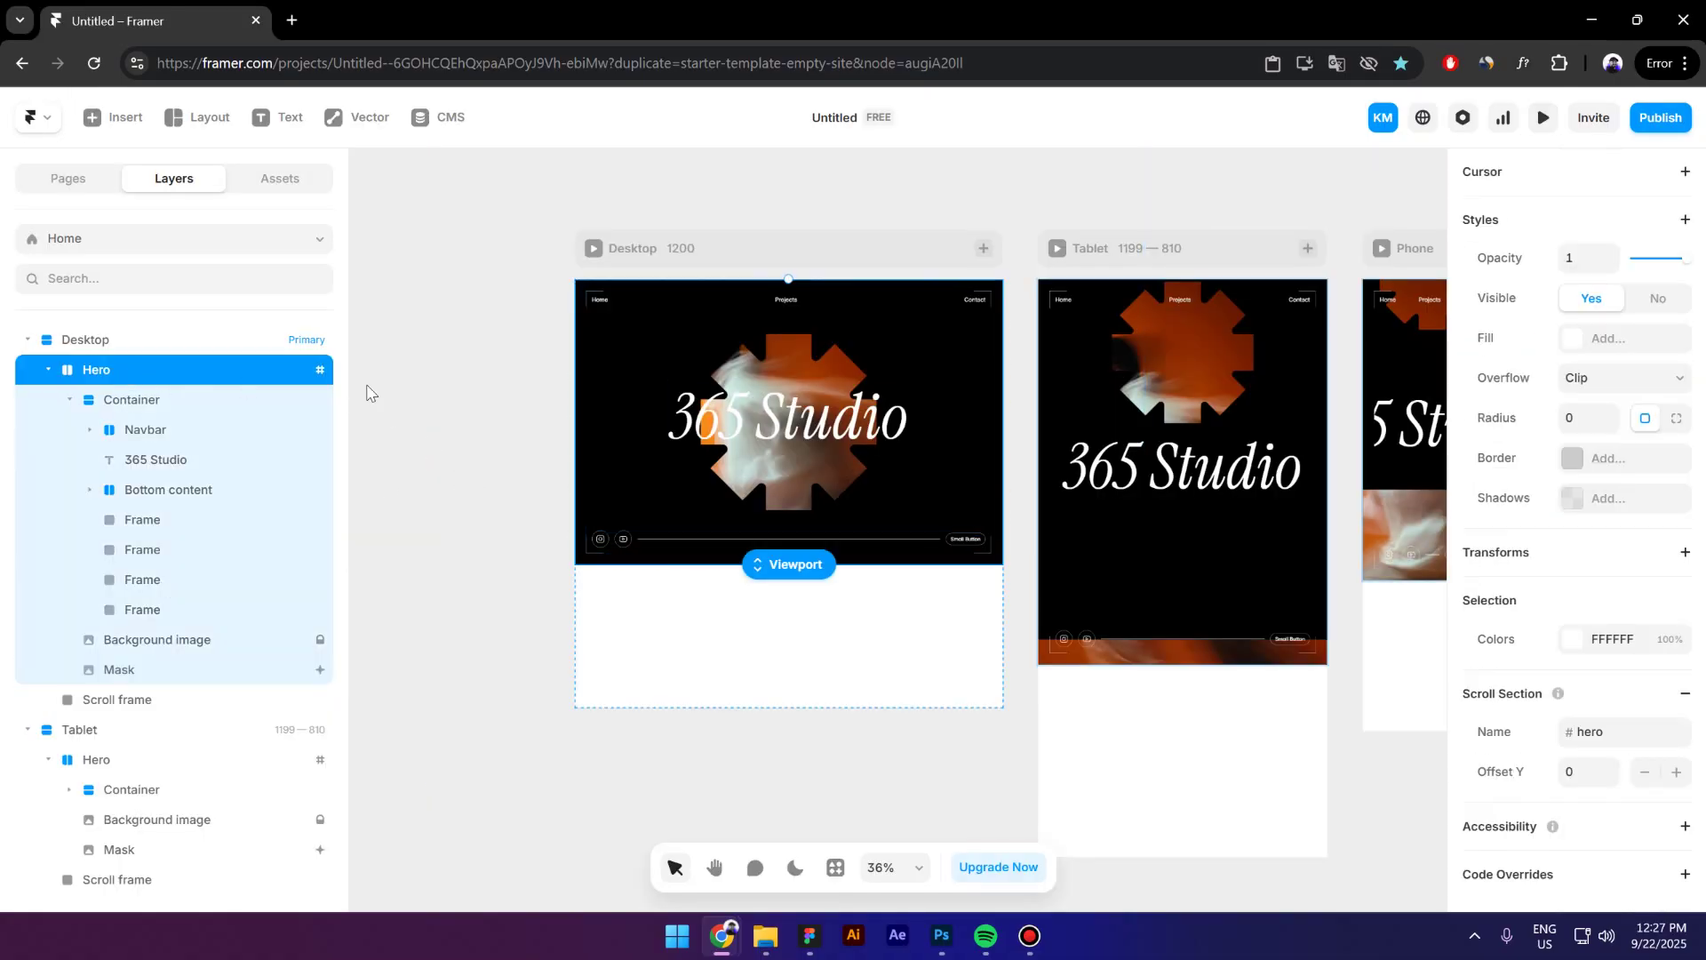
pyautogui.scroll(10, 1505, 361)
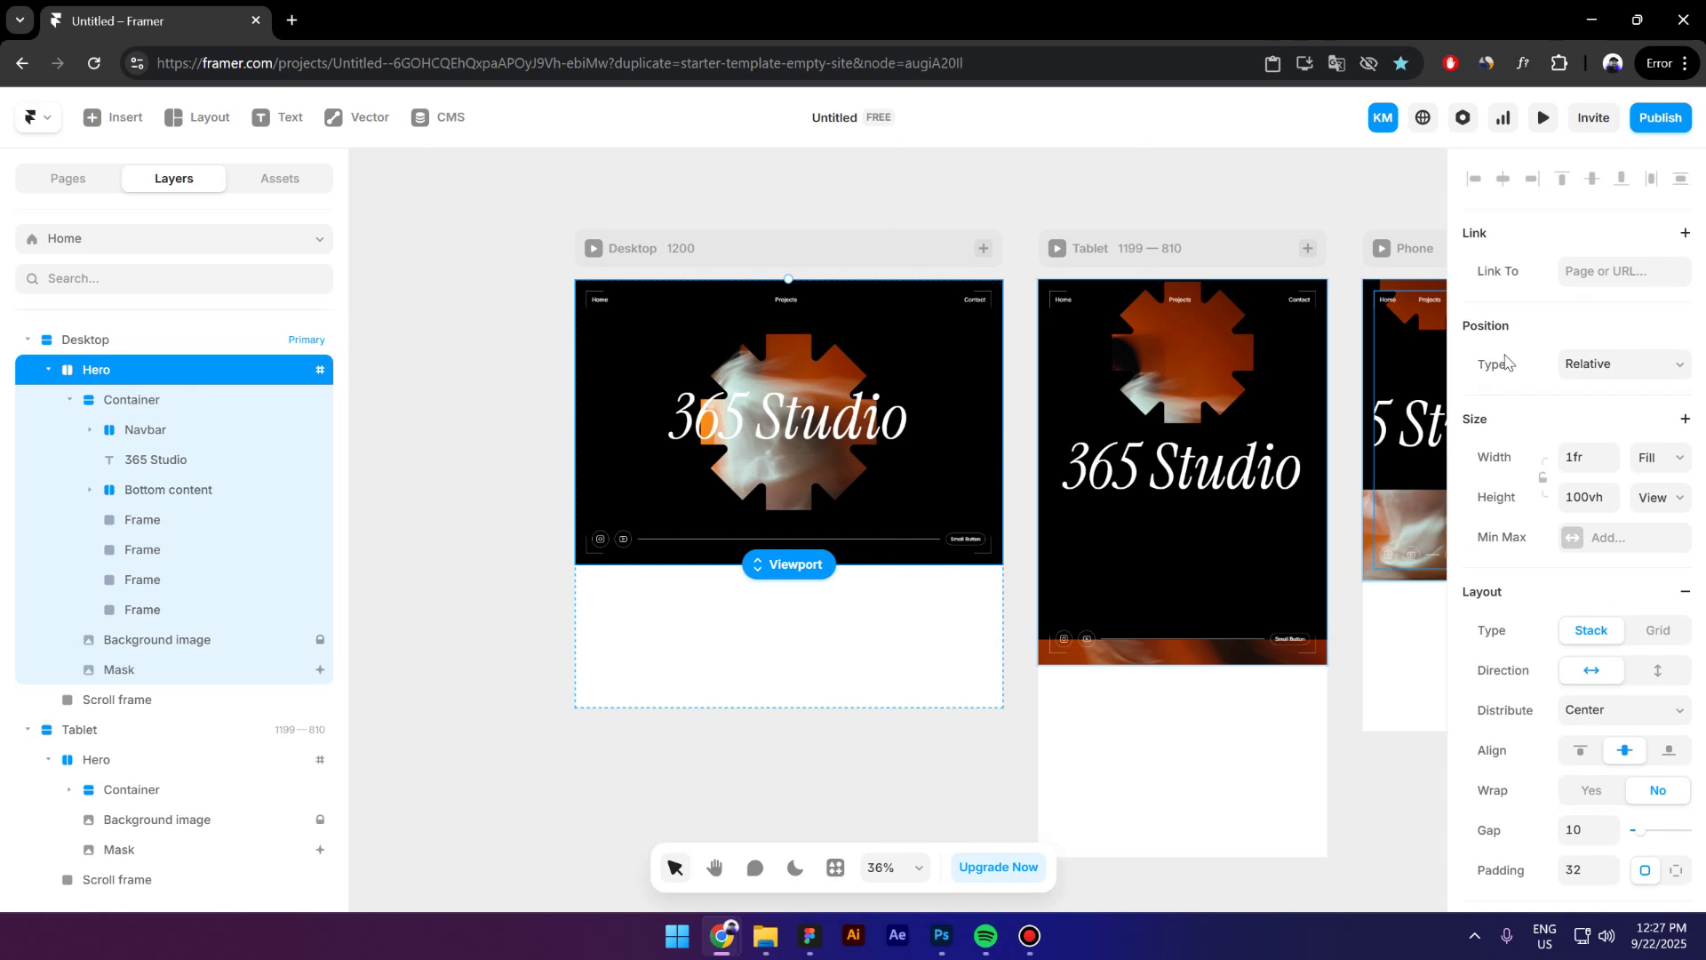
pyautogui.click(1619, 367)
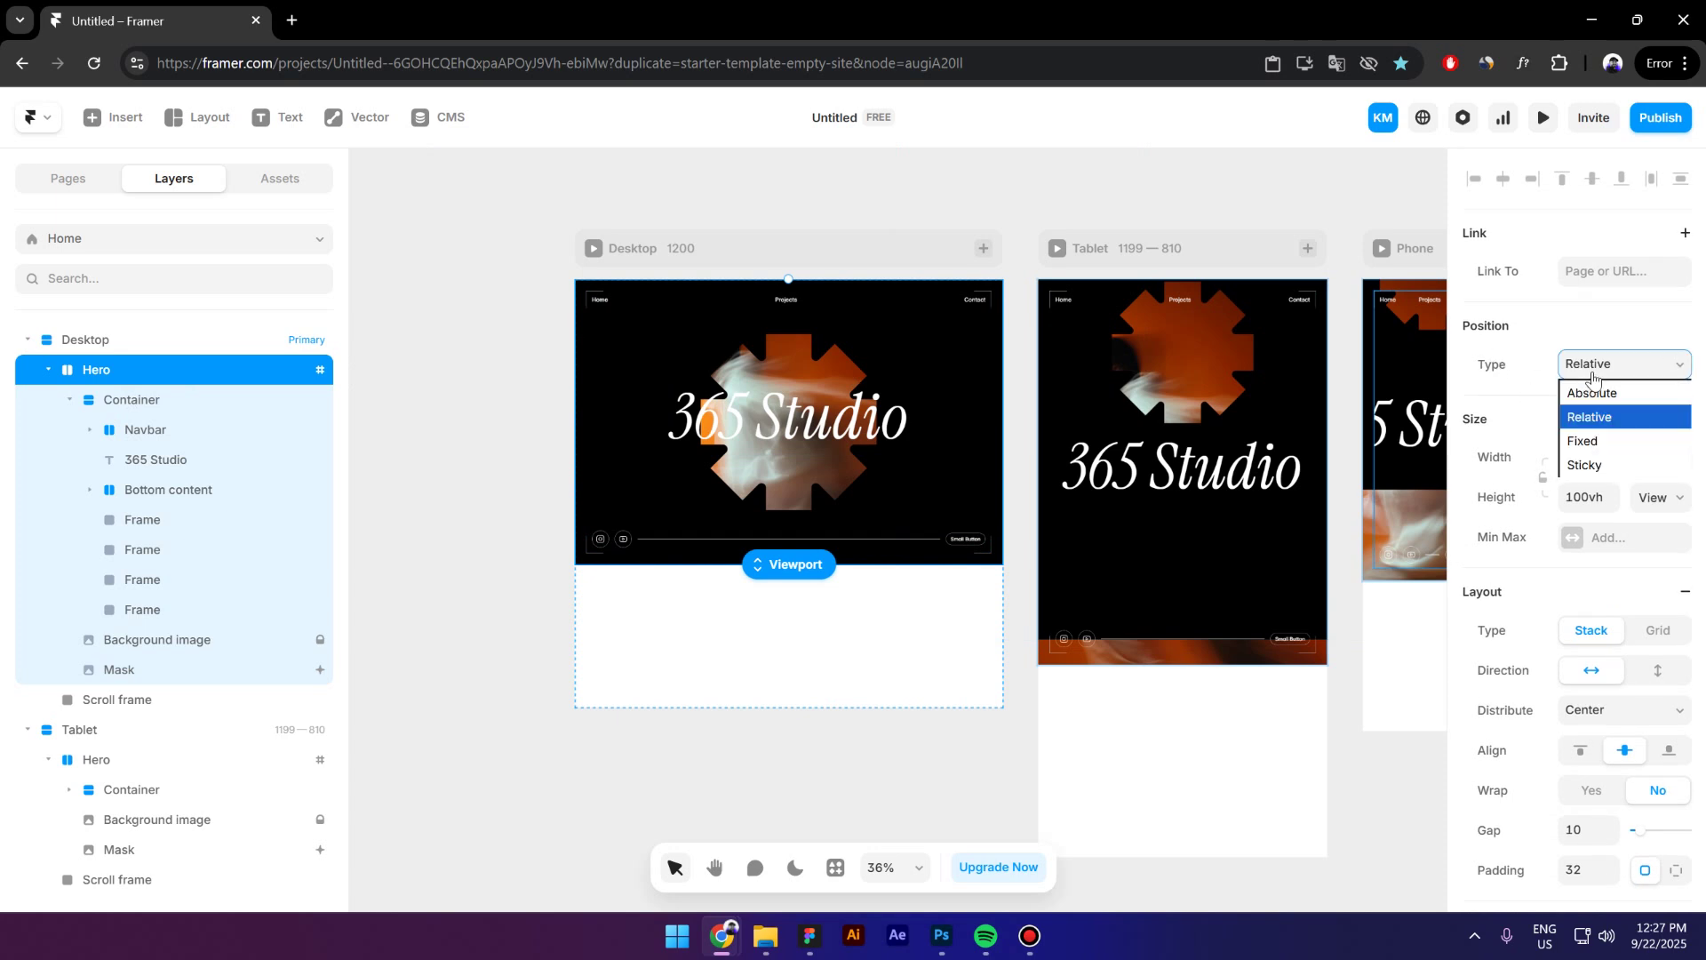
pyautogui.click(1599, 470)
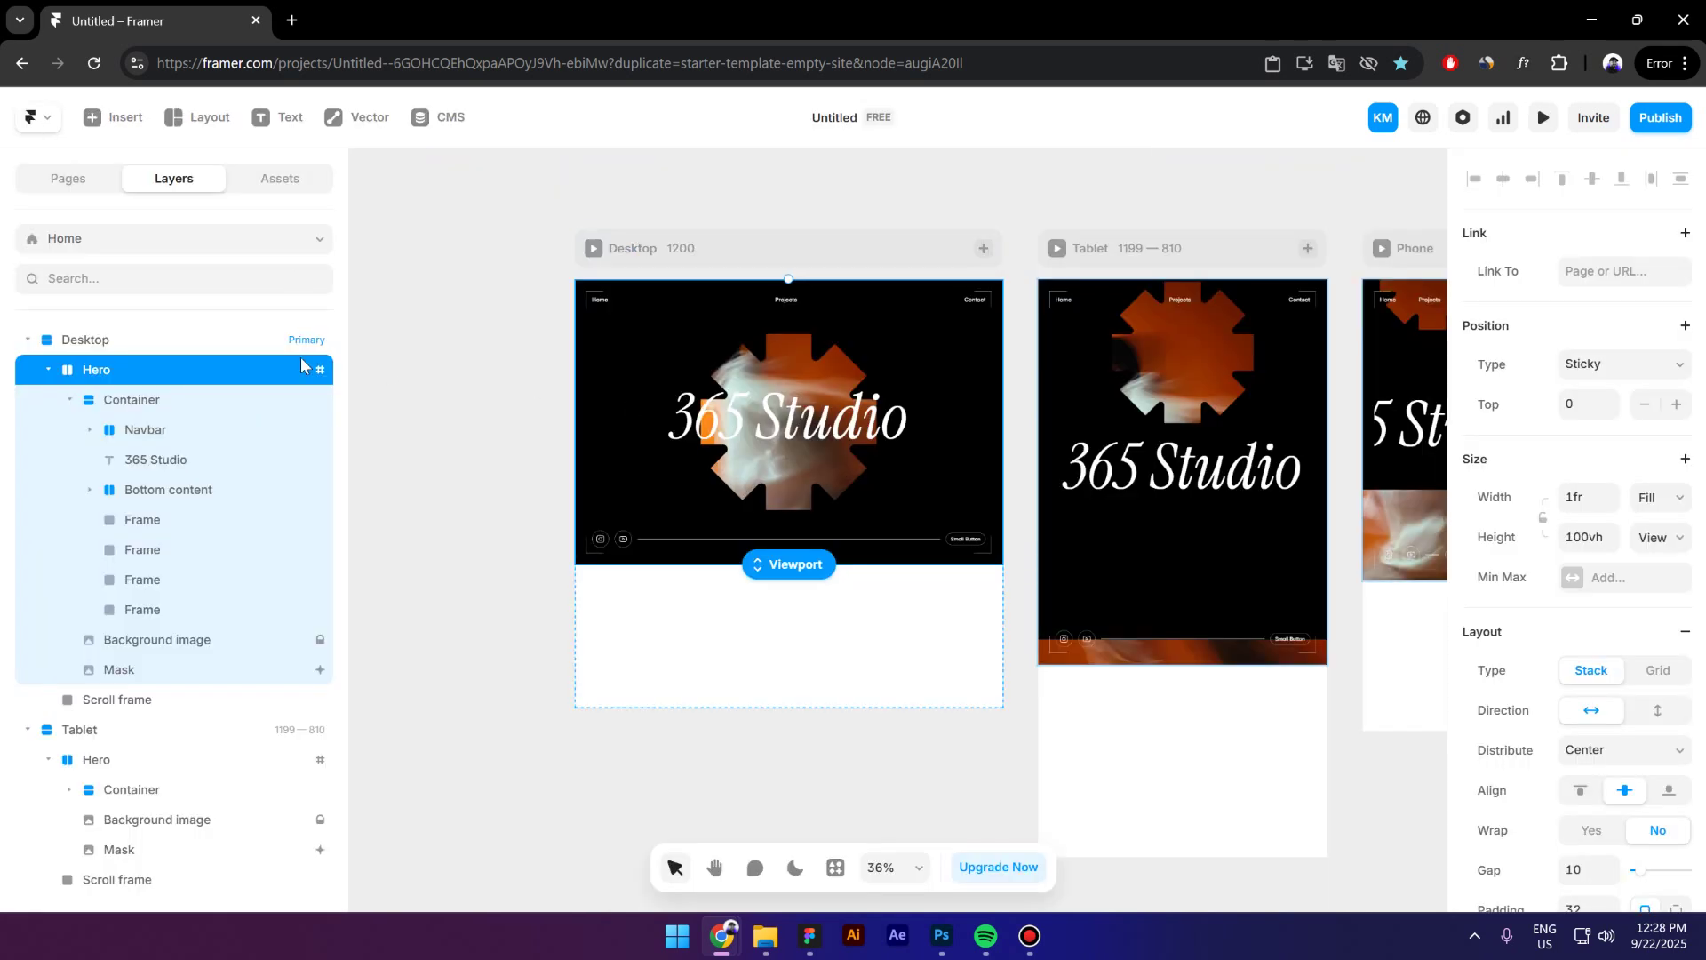
# Preview the Desktop page and scroll to check the sticky hero.
pyautogui.click(593, 249)
pyautogui.scroll(-5, 429, 389)
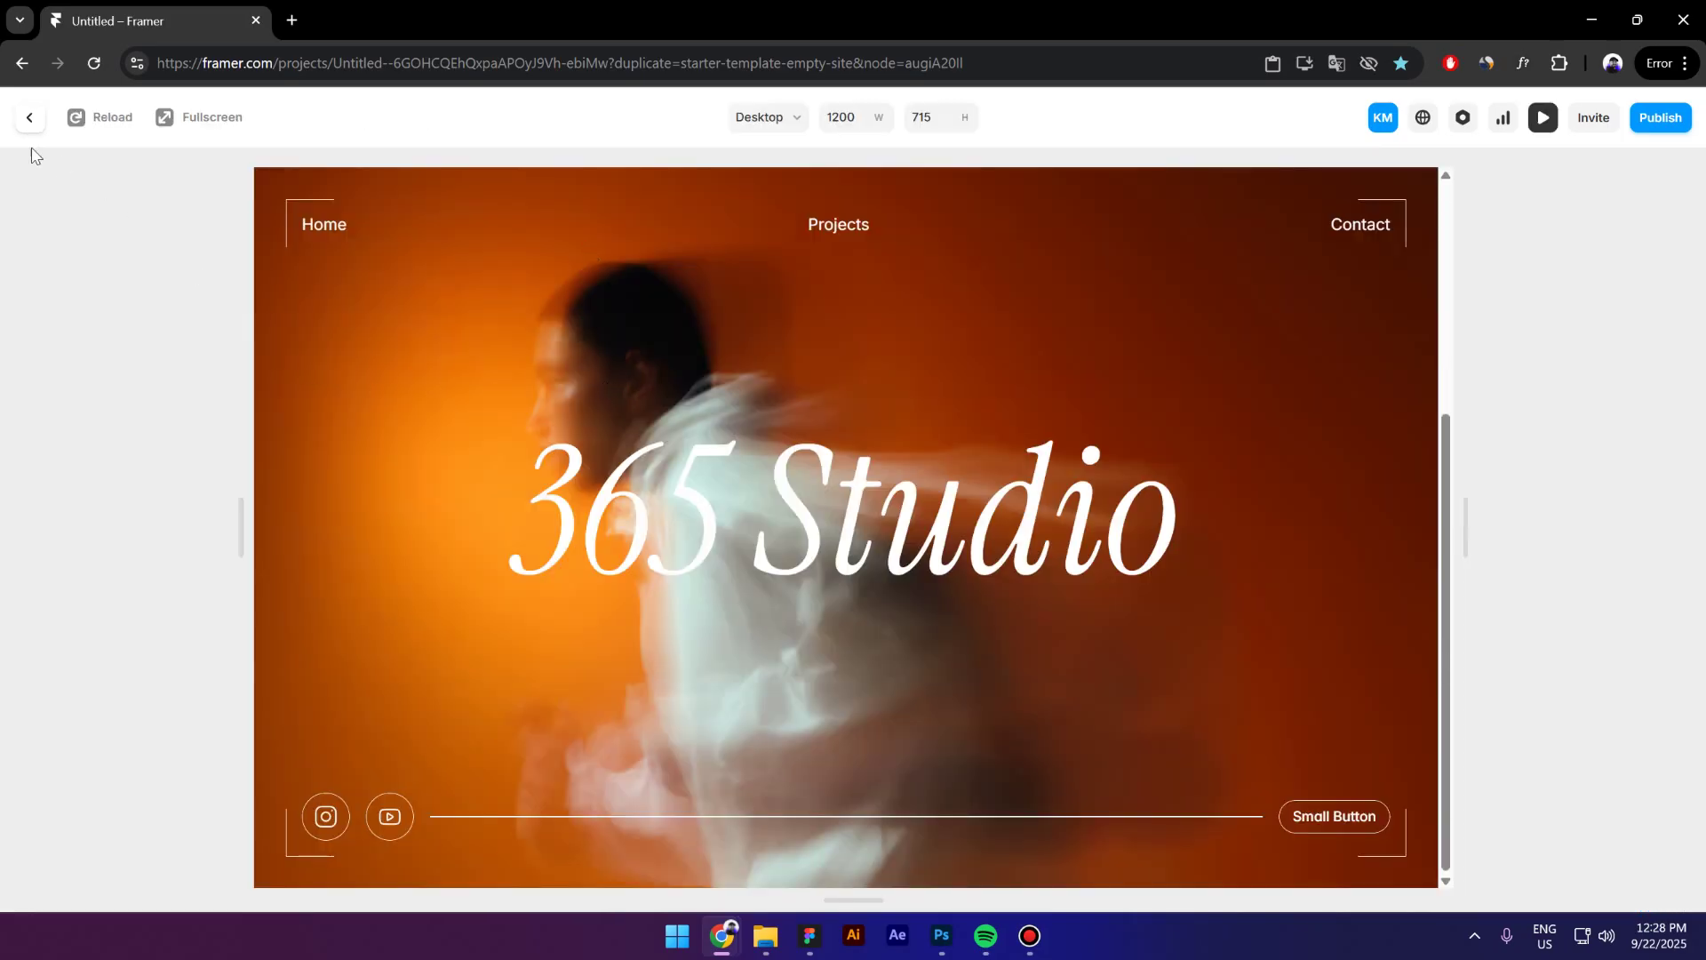
pyautogui.click(30, 116)
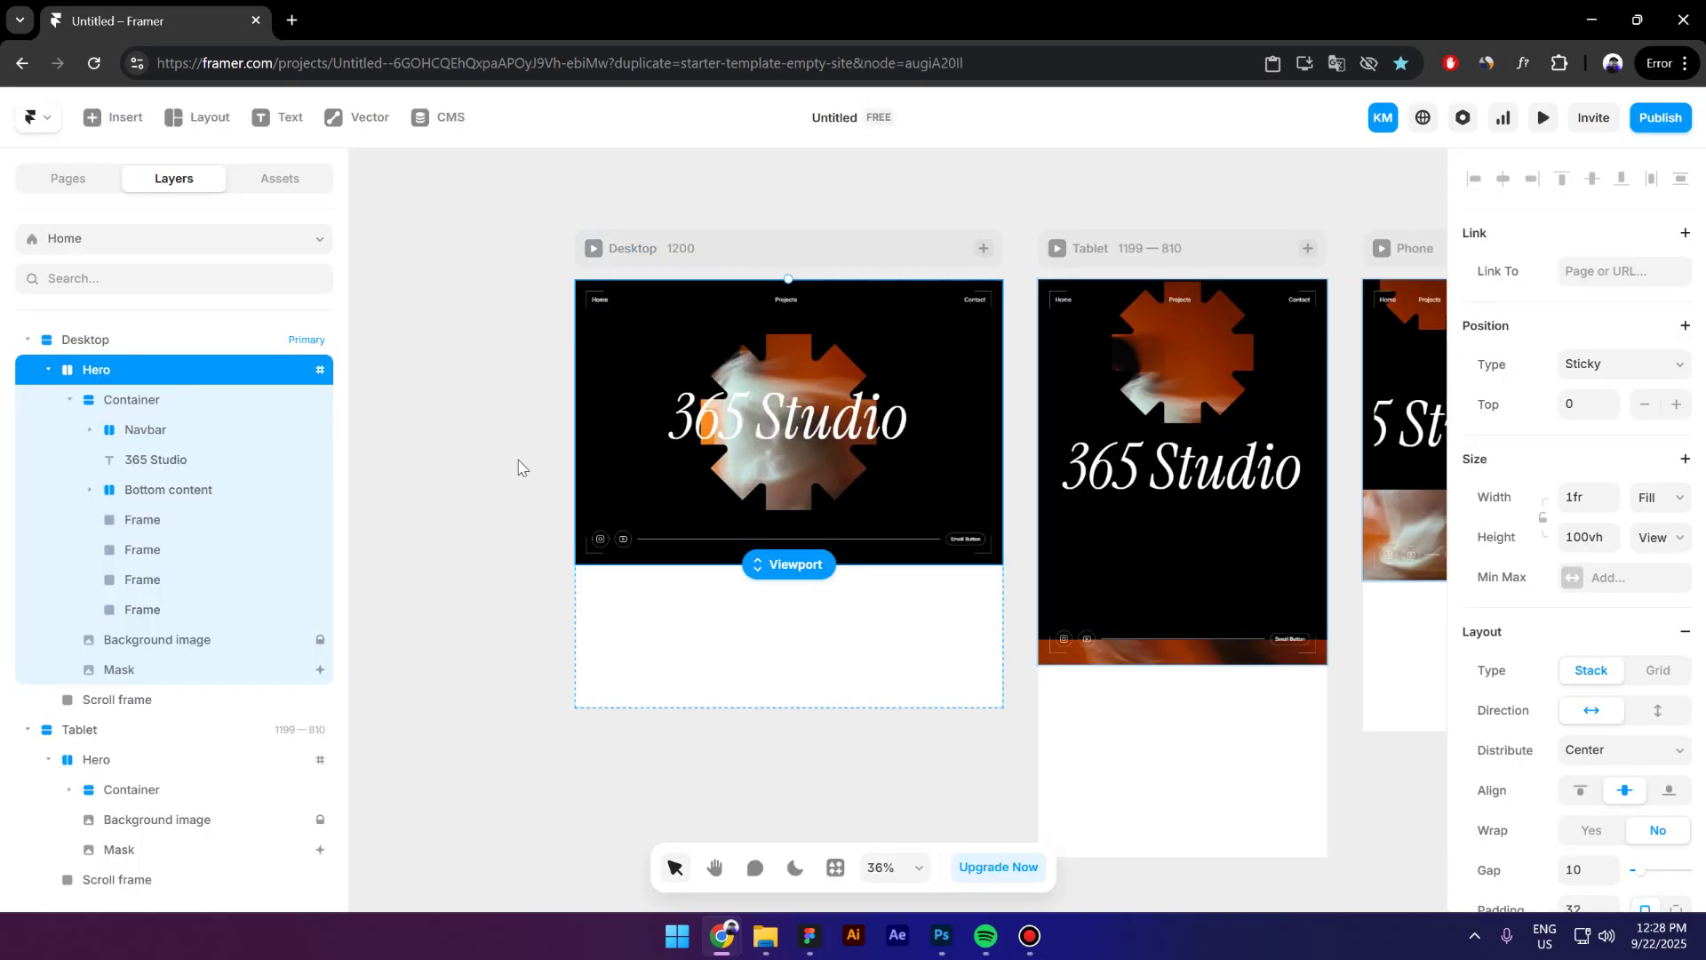
# Review the Mask's Scroll Transform trigger, Section in View #hero, then preview Desktop.
pyautogui.click(571, 472)
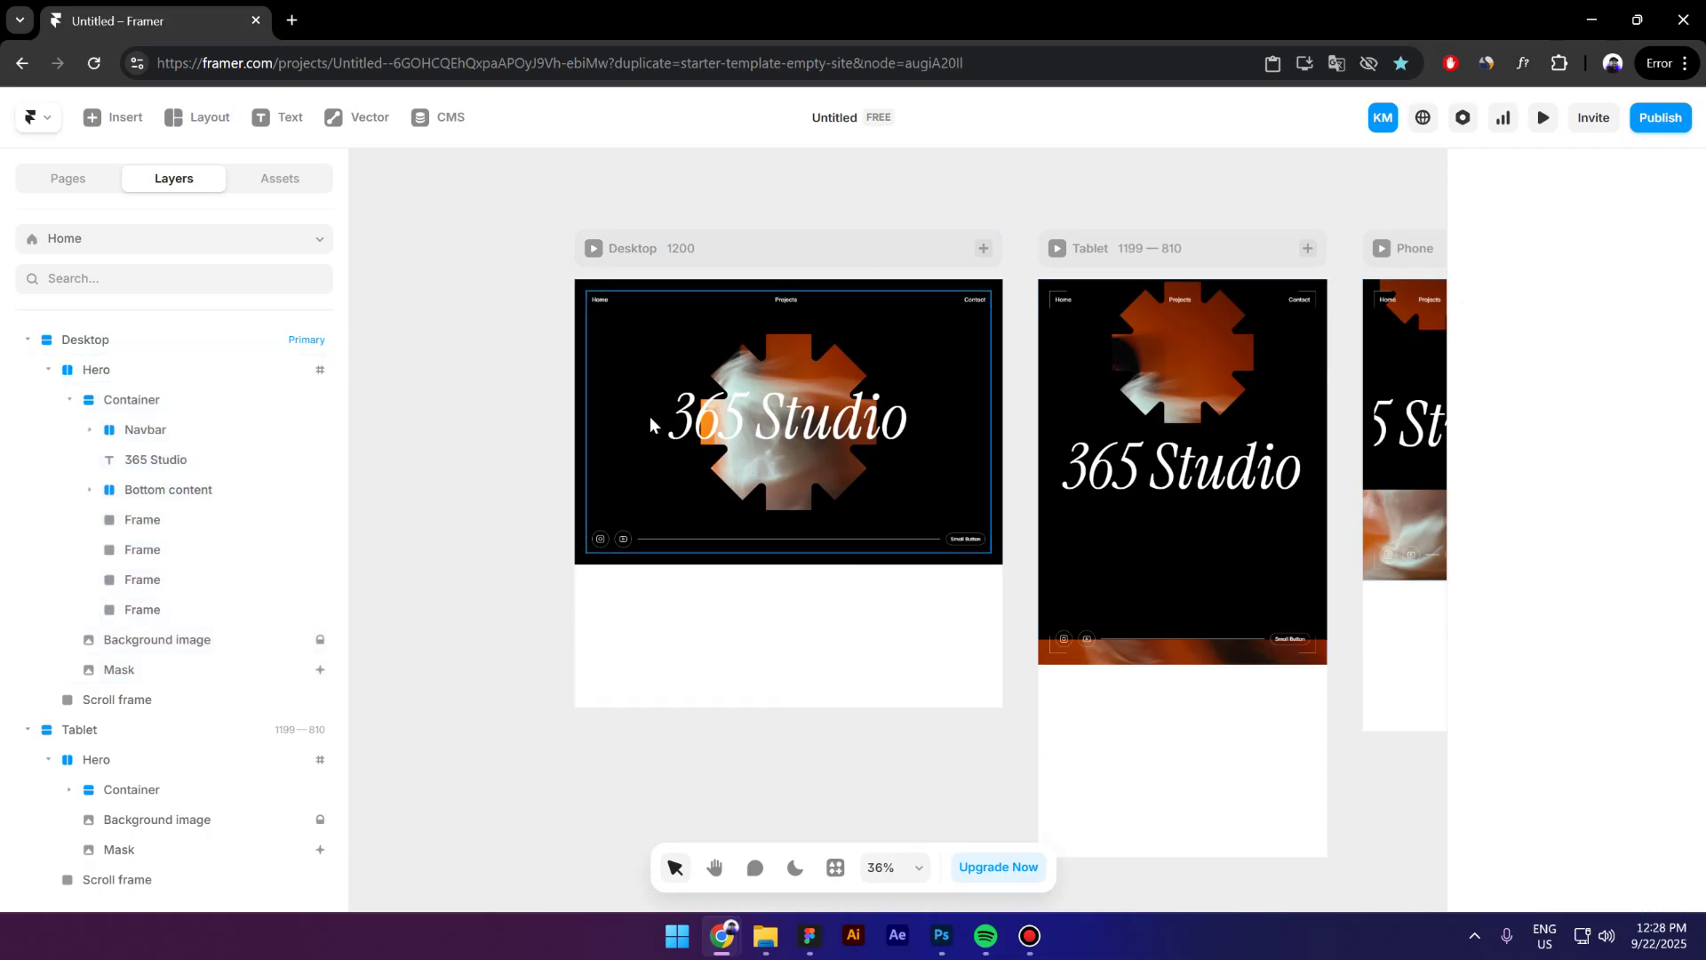
pyautogui.click(649, 416)
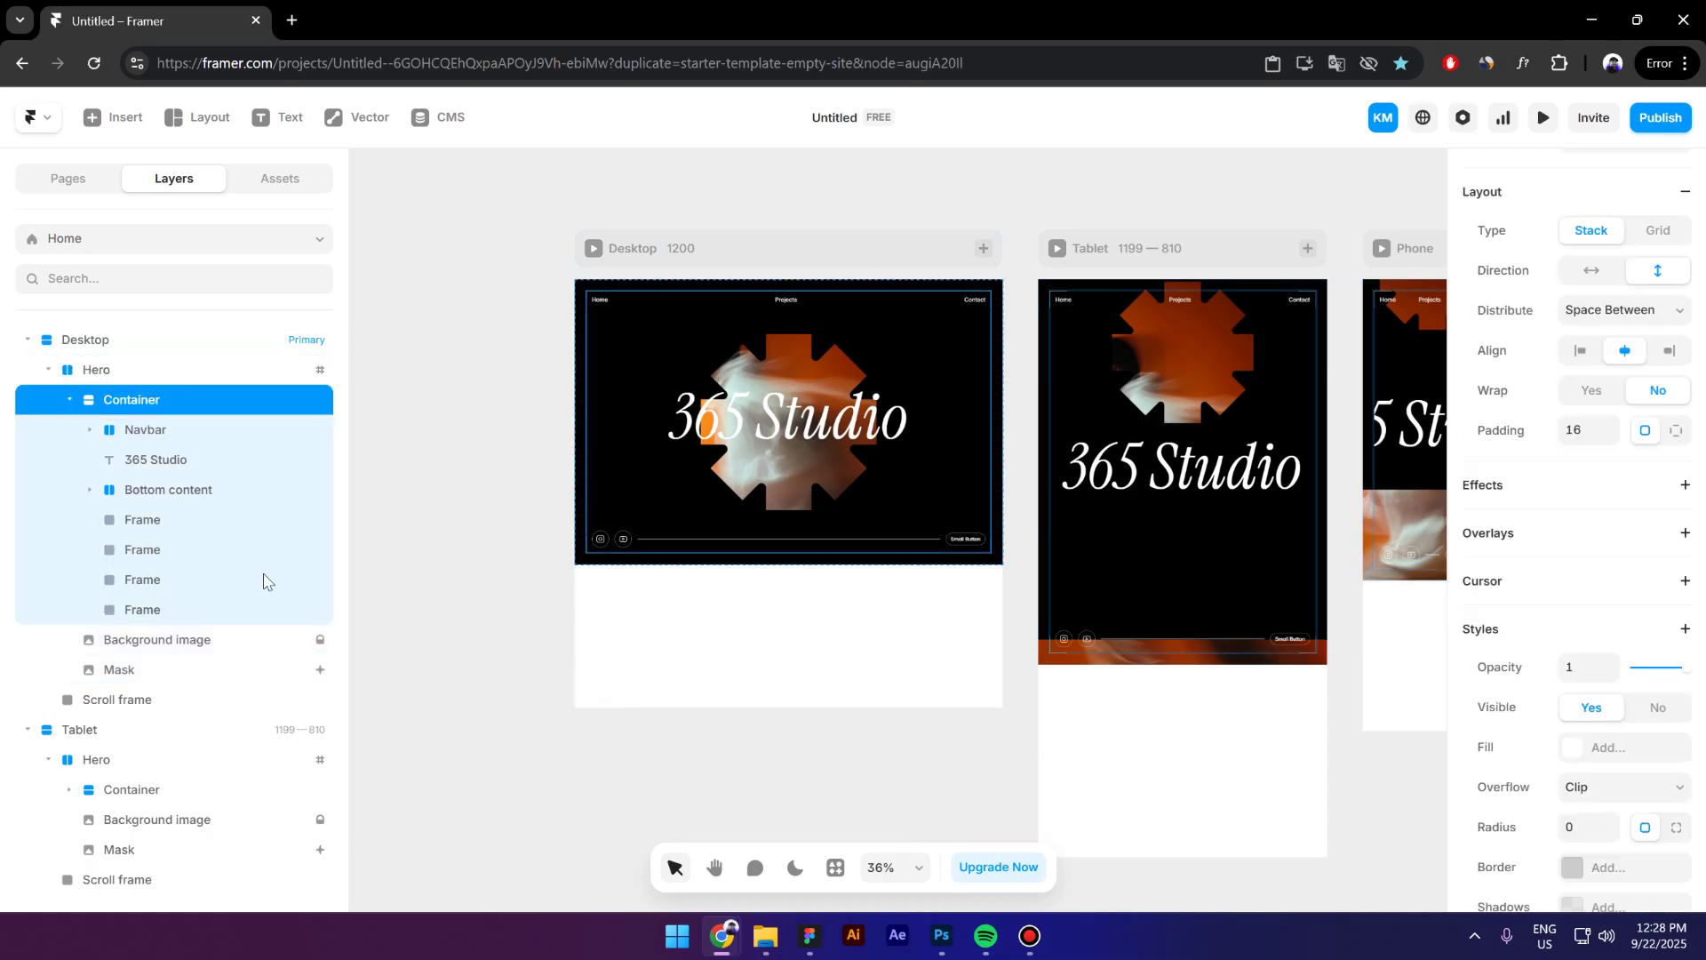
pyautogui.click(188, 672)
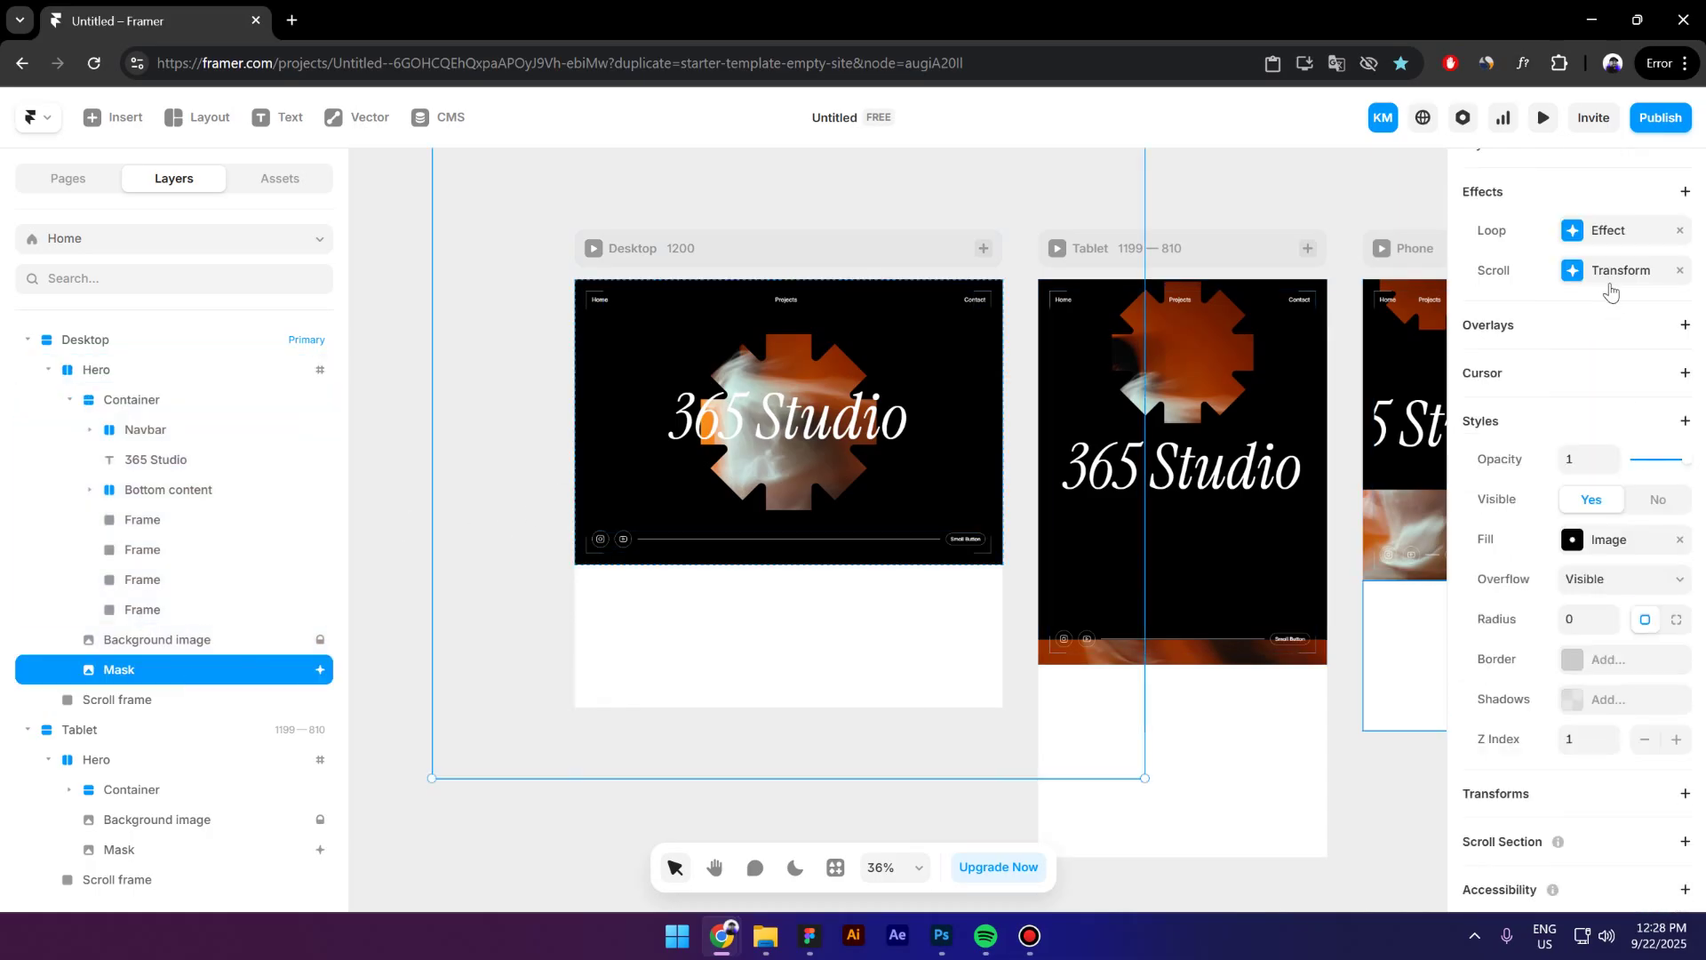
pyautogui.click(1610, 271)
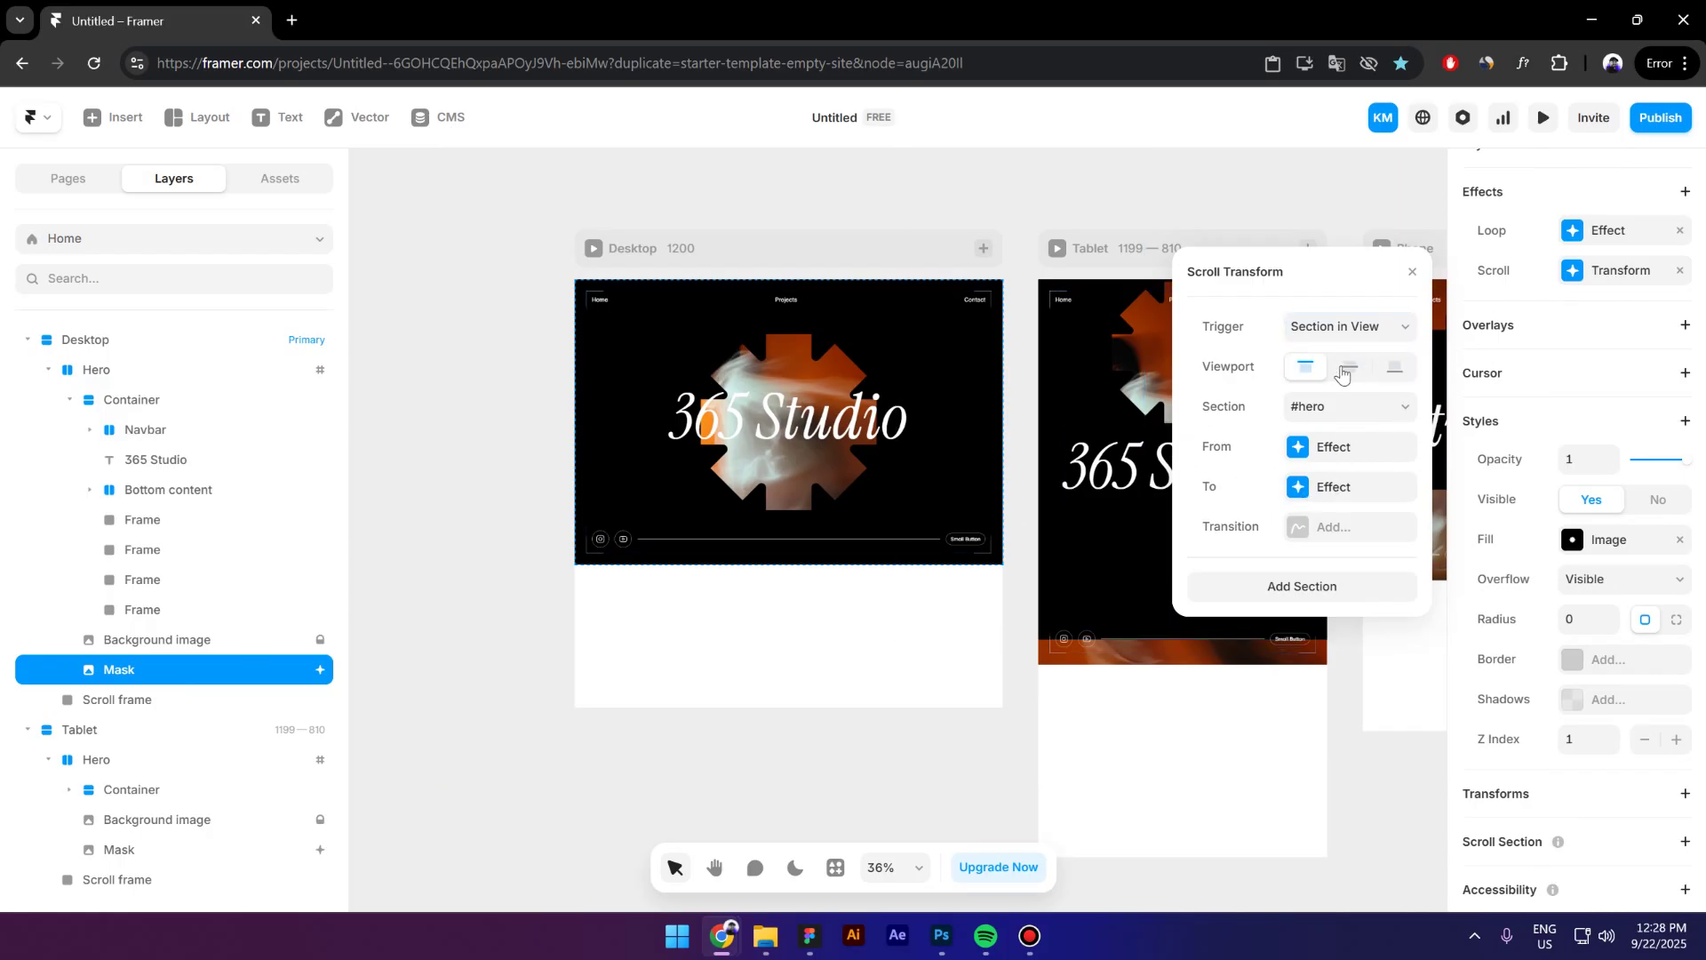
pyautogui.click(592, 249)
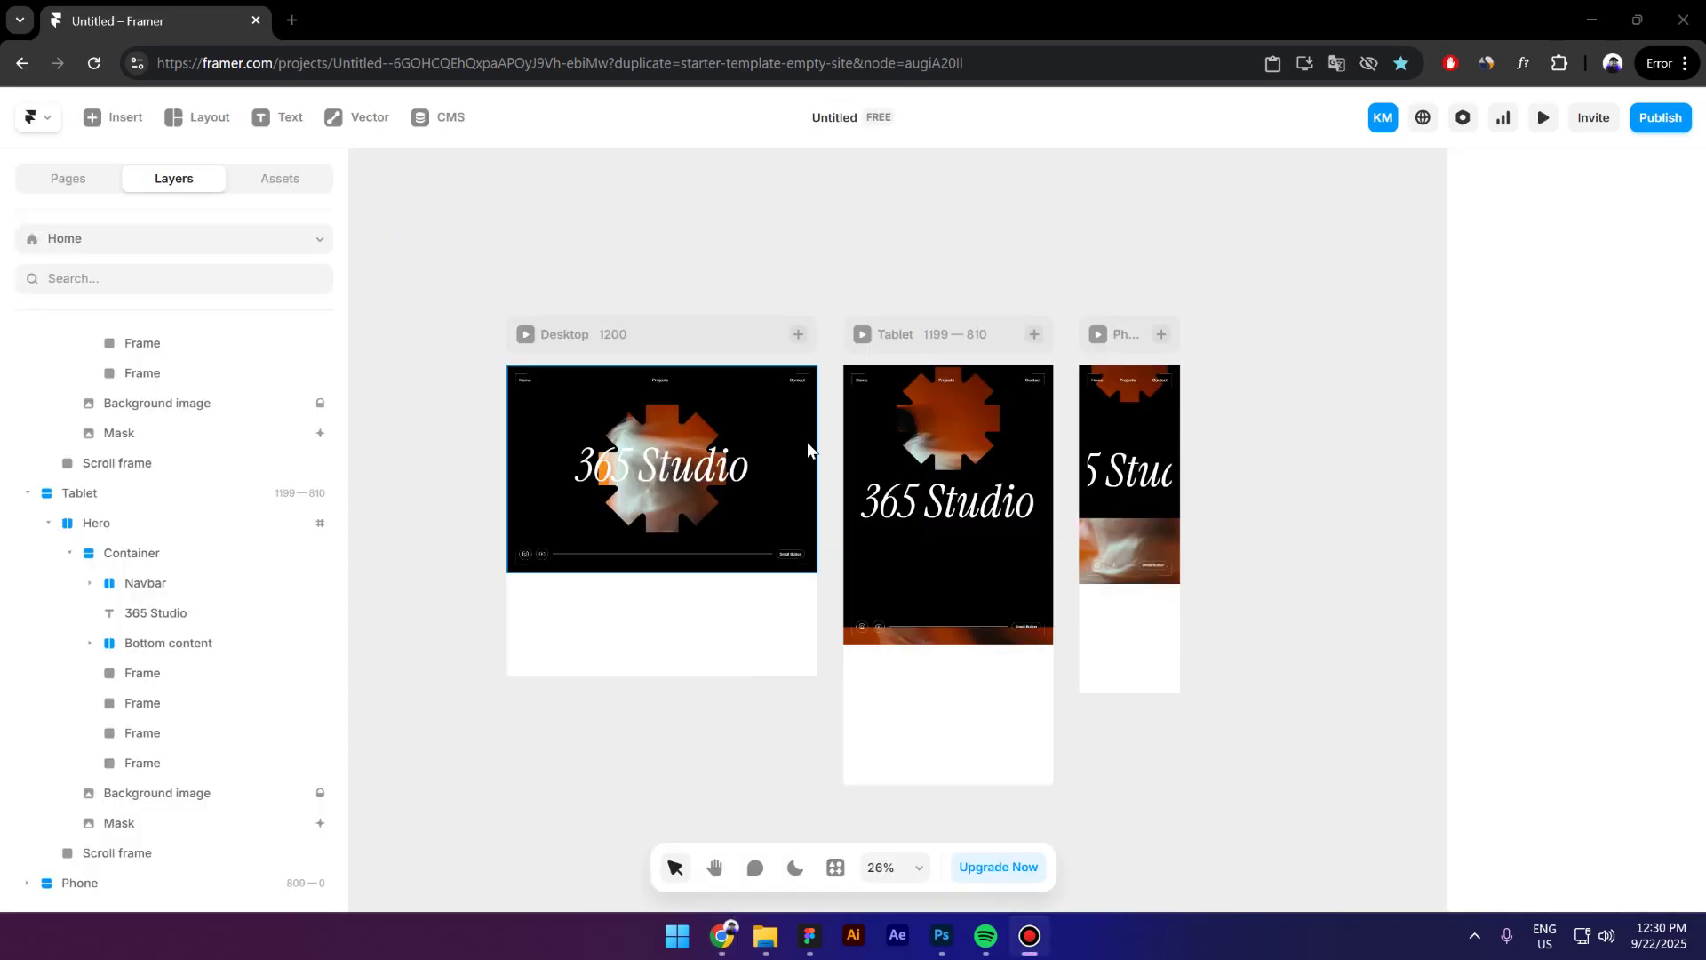
# Vertically centre the Tablet Mask behind the 365 Studio title, then select the Phone breakpoint.
pyautogui.scroll(5, 807, 440)
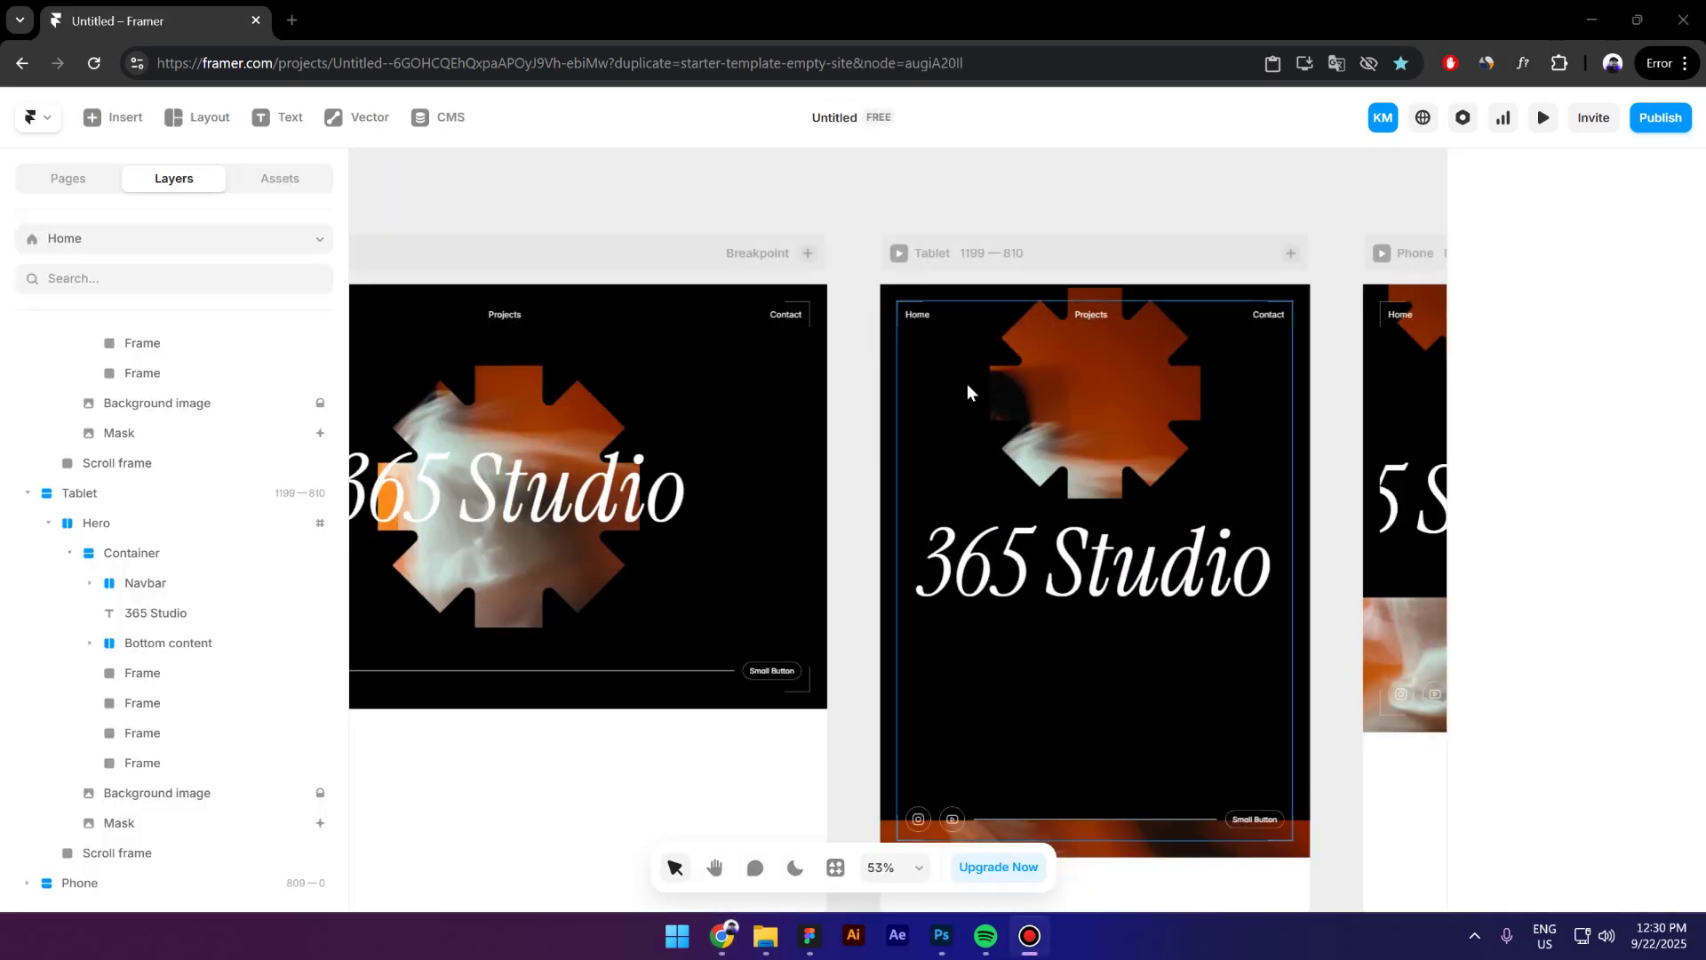
pyautogui.click(951, 258)
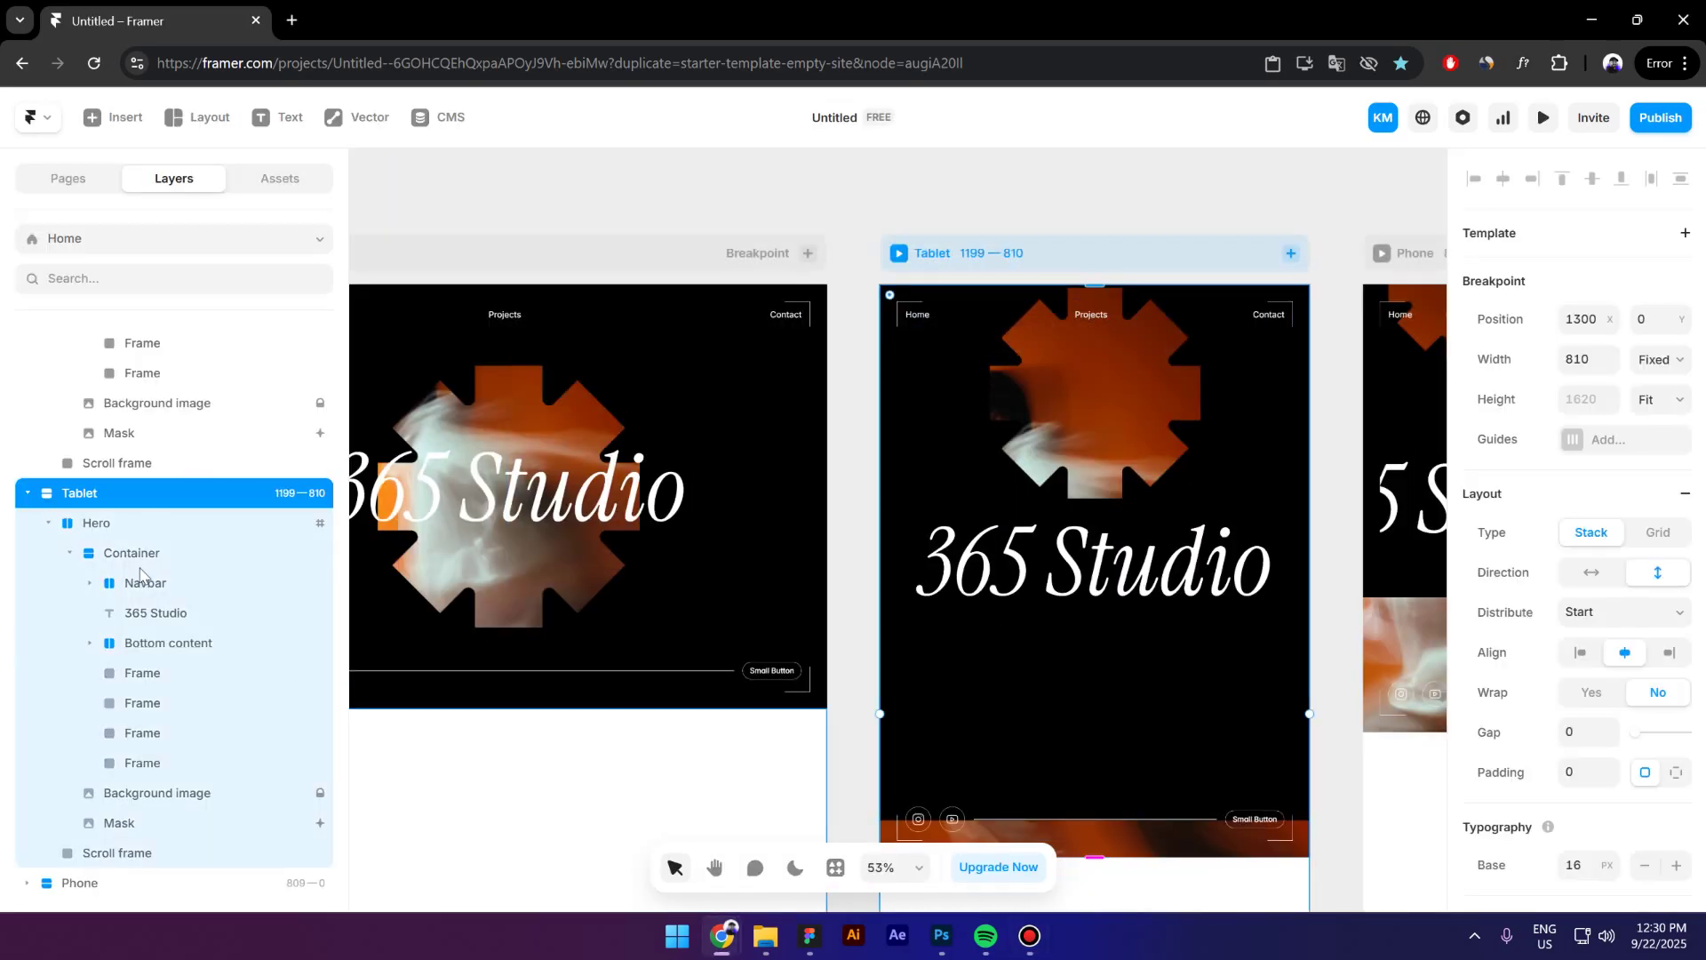
pyautogui.click(149, 825)
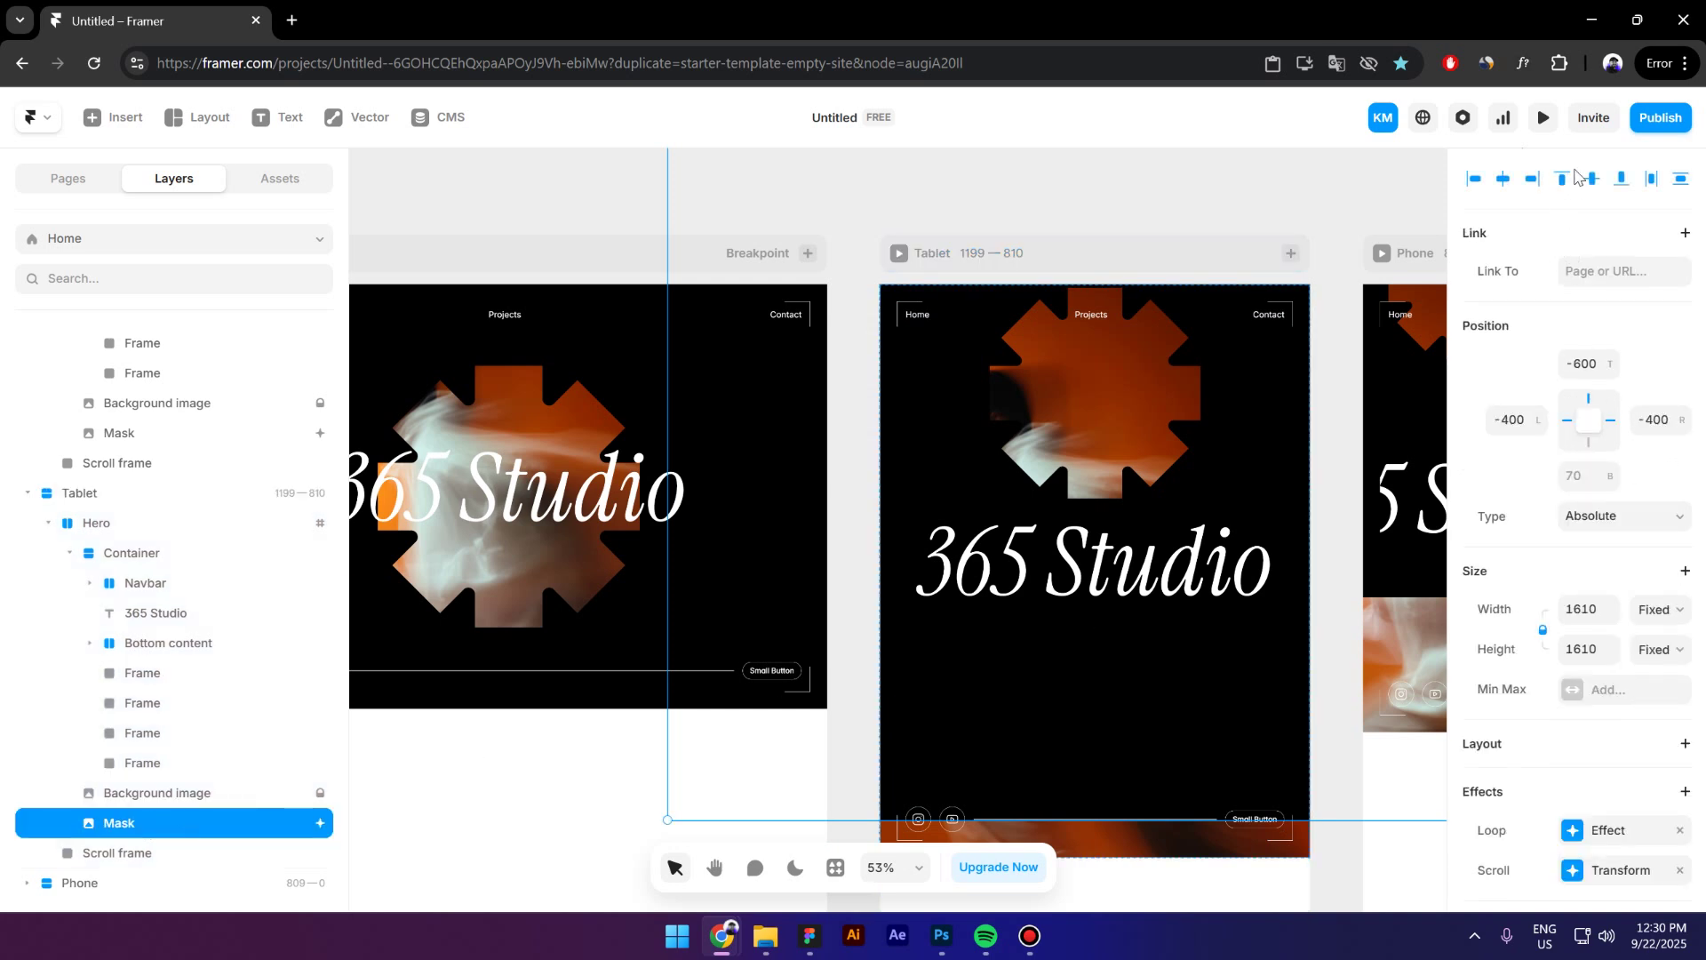
pyautogui.click(1573, 176)
pyautogui.scroll(-1, 944, 421)
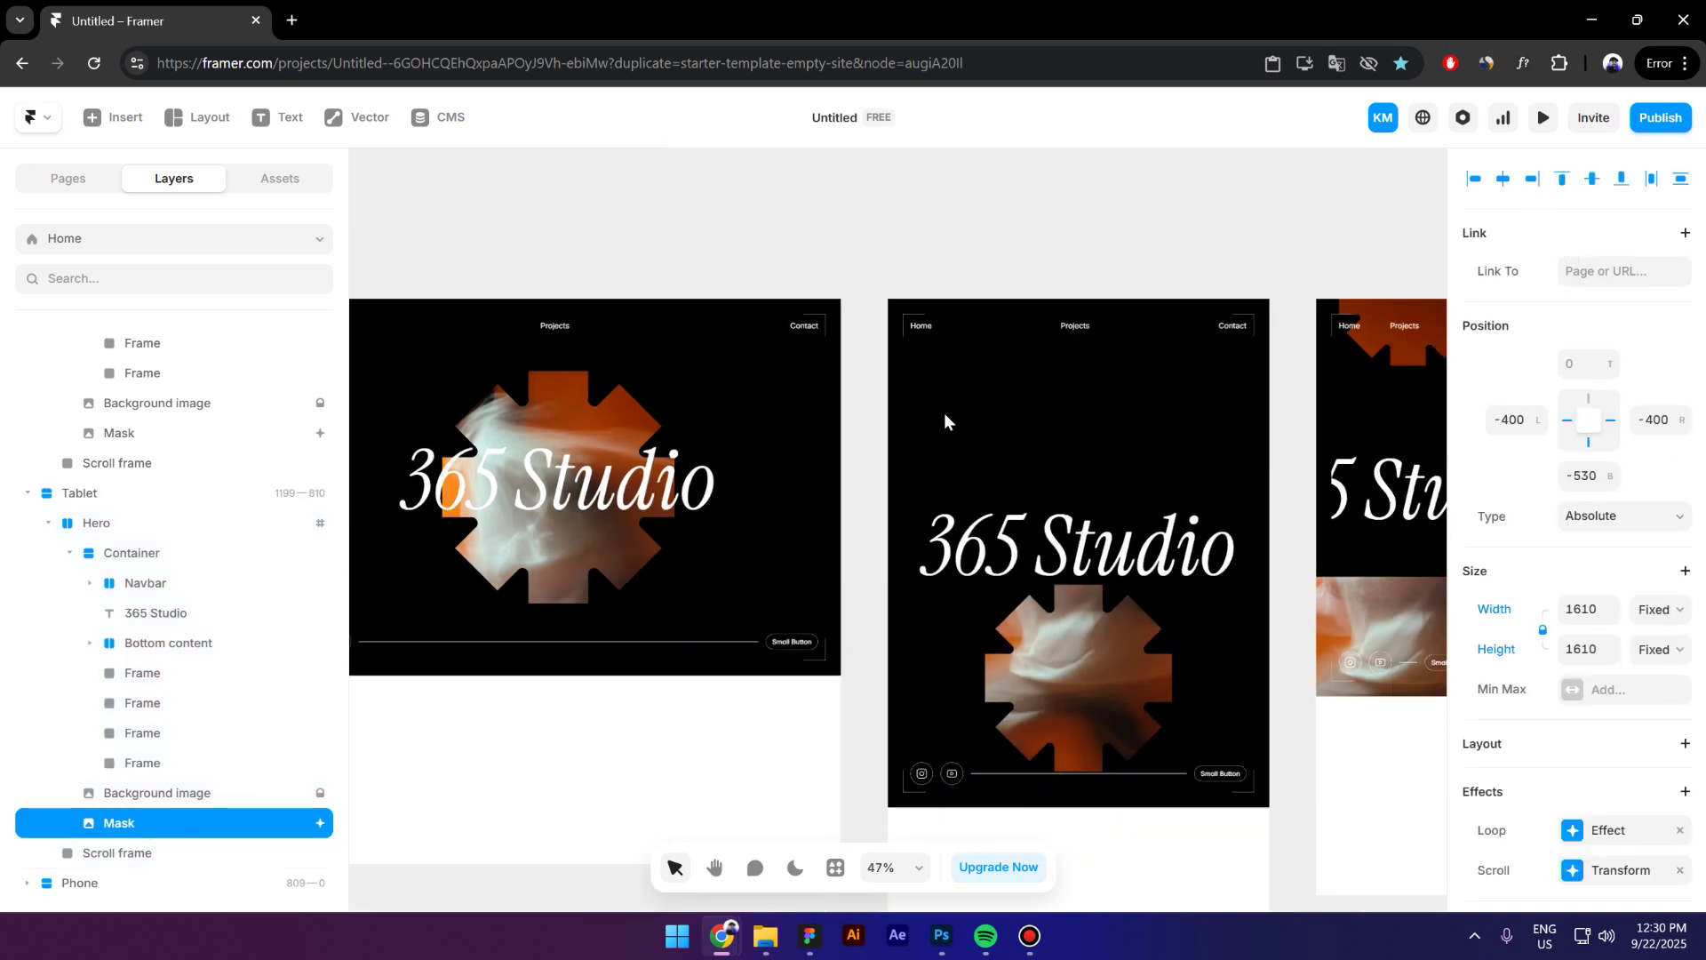
pyautogui.scroll(-1, 1212, 449)
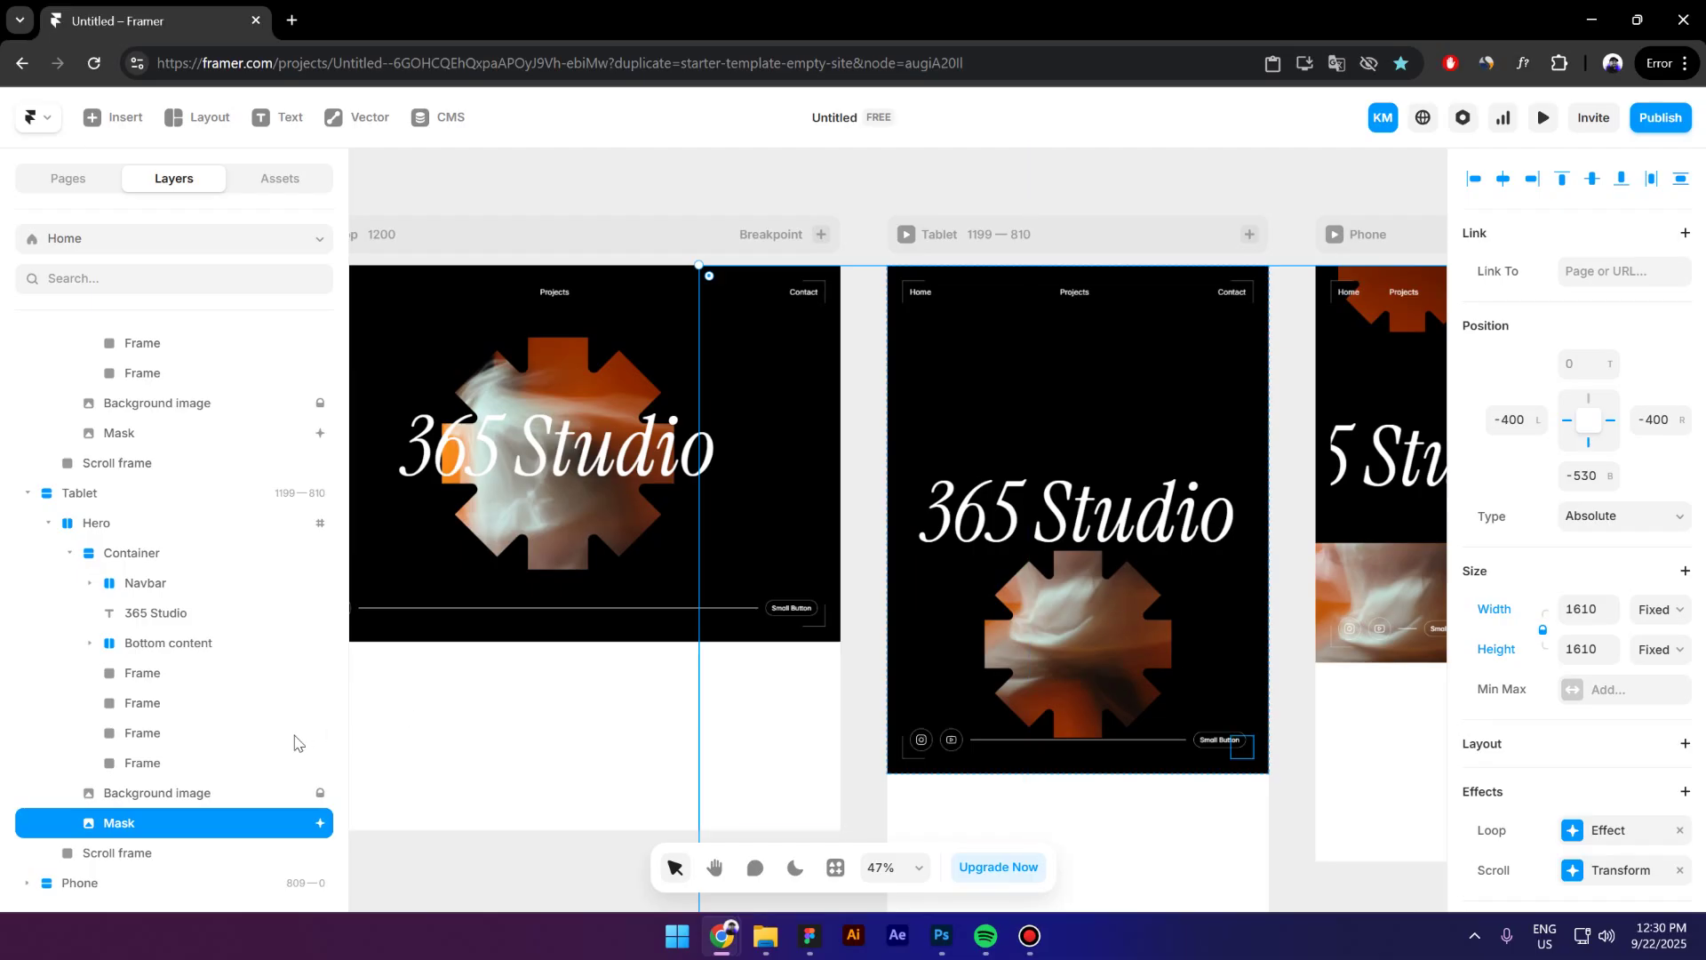
pyautogui.click(1592, 179)
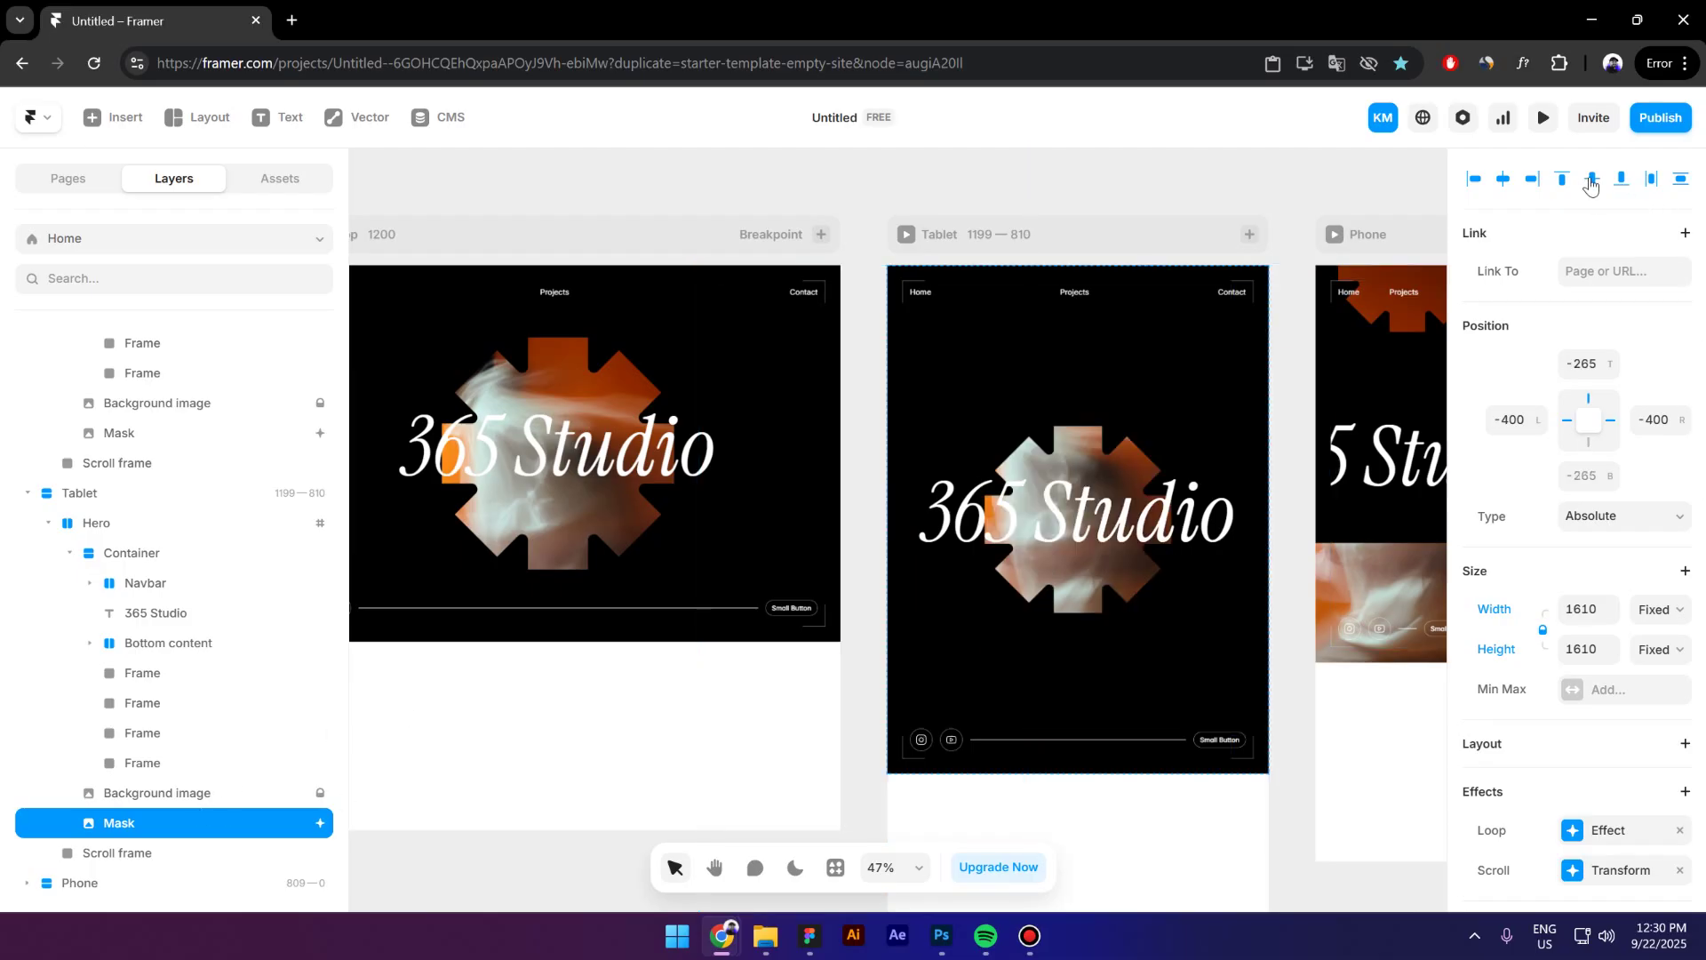
pyautogui.scroll(-2, 1053, 446)
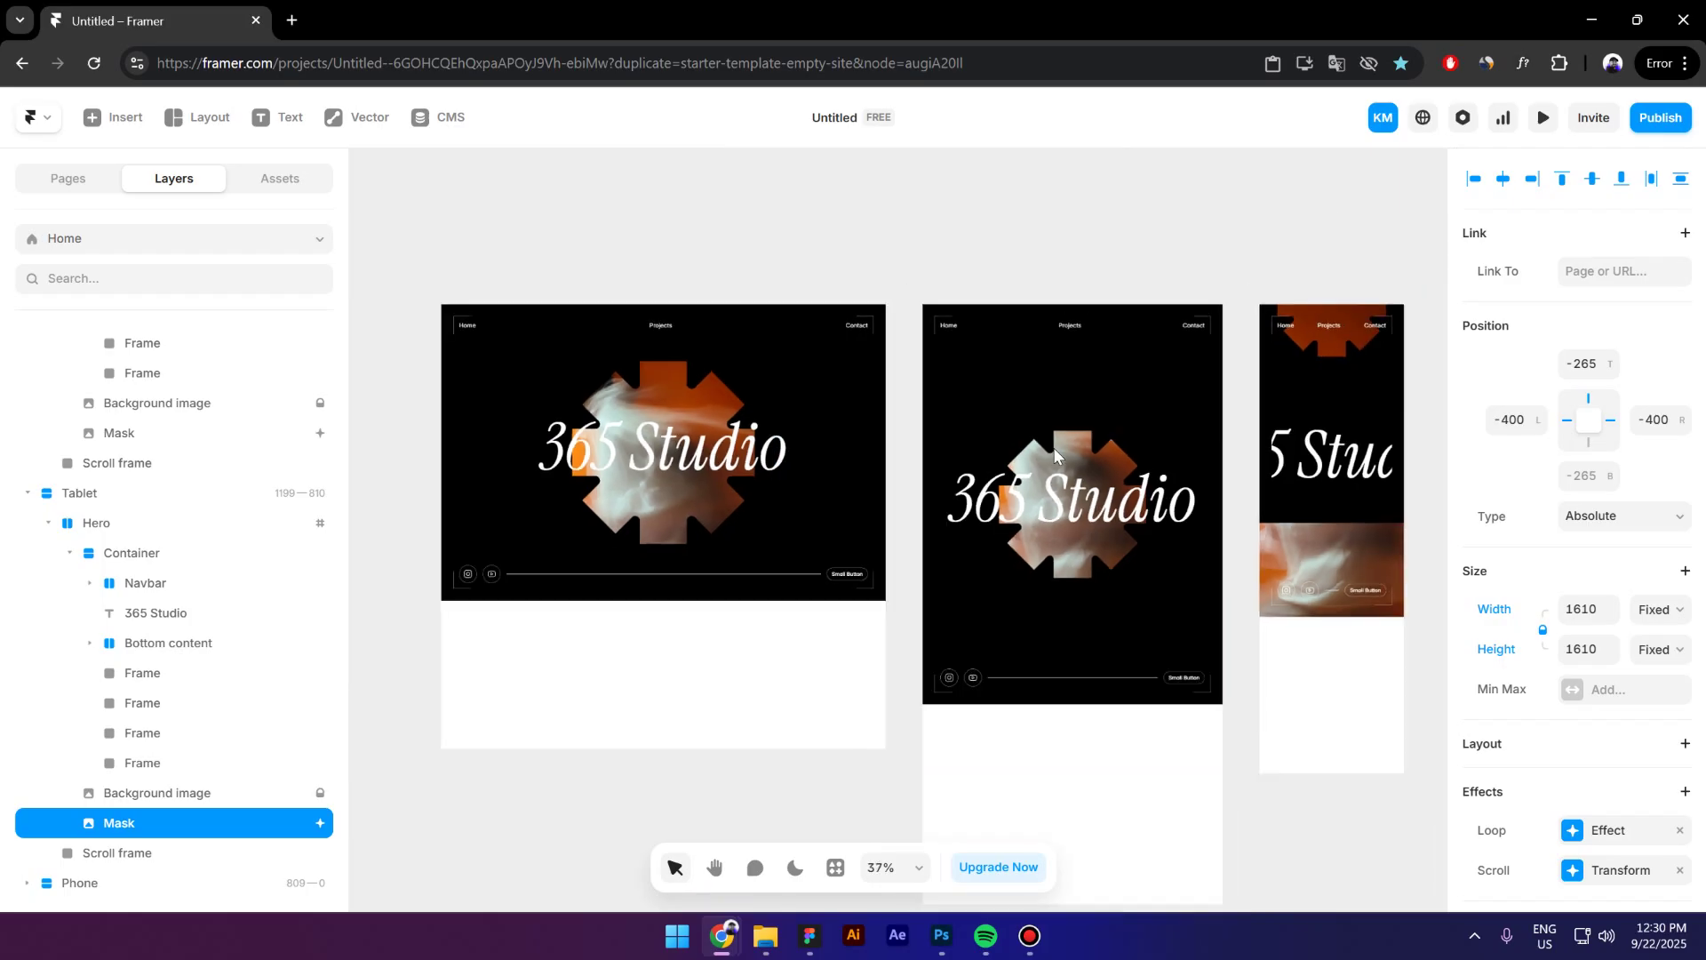
pyautogui.scroll(-1, 956, 413)
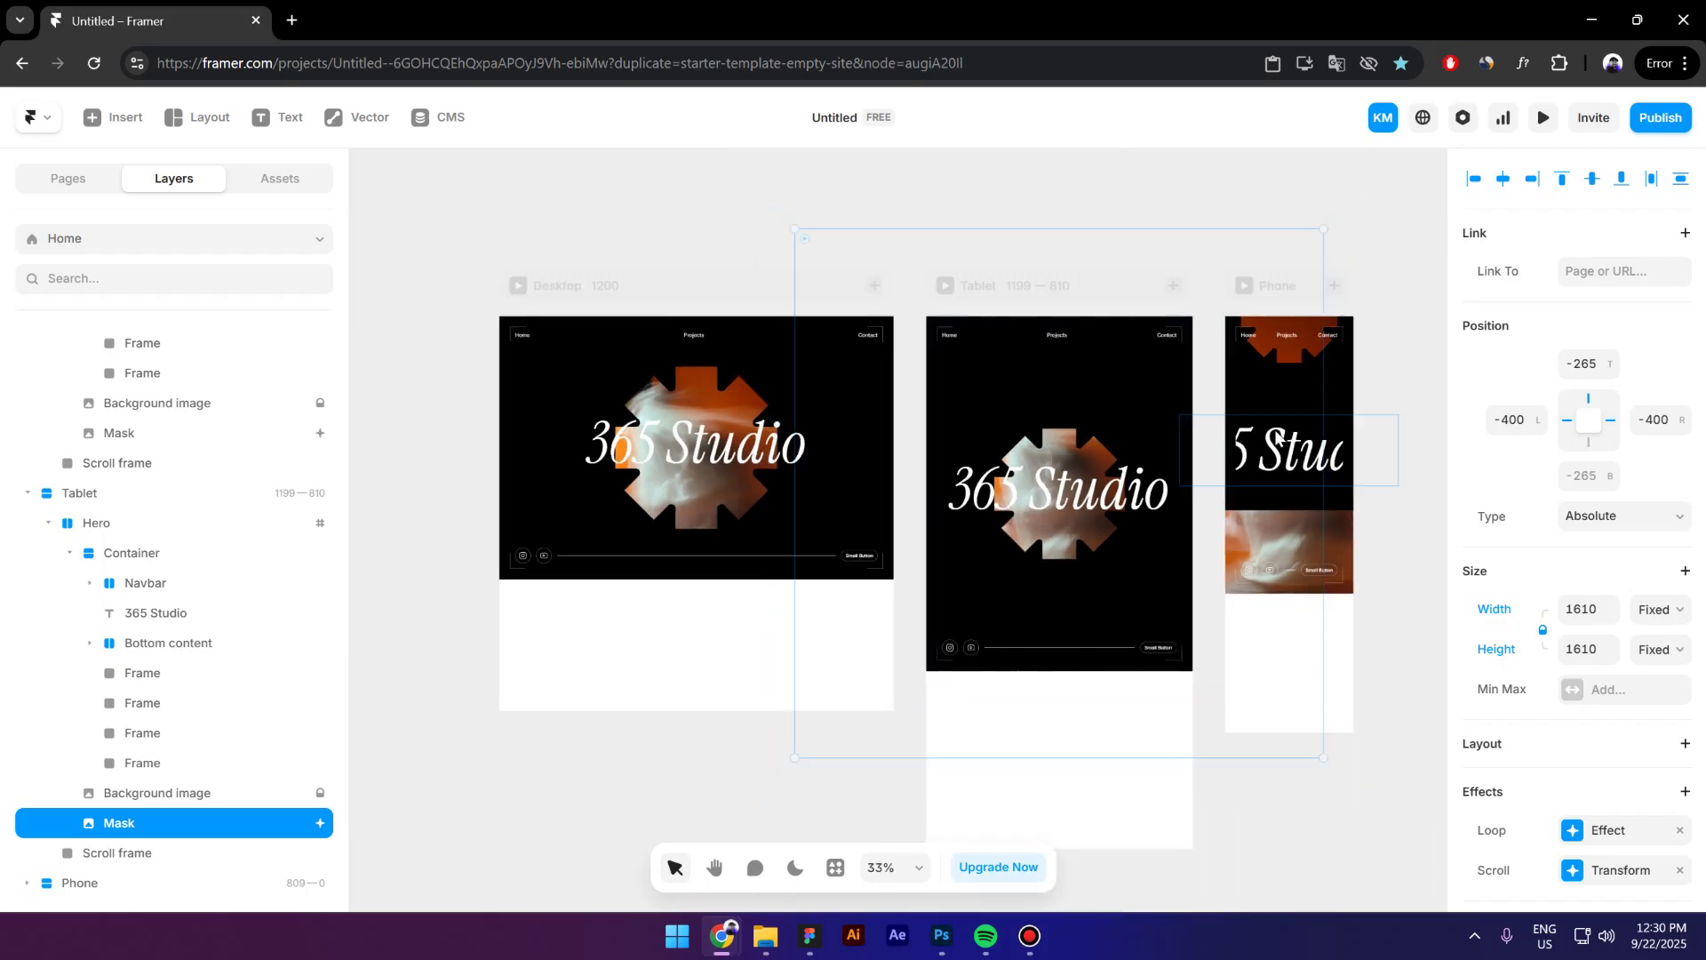
pyautogui.click(1277, 285)
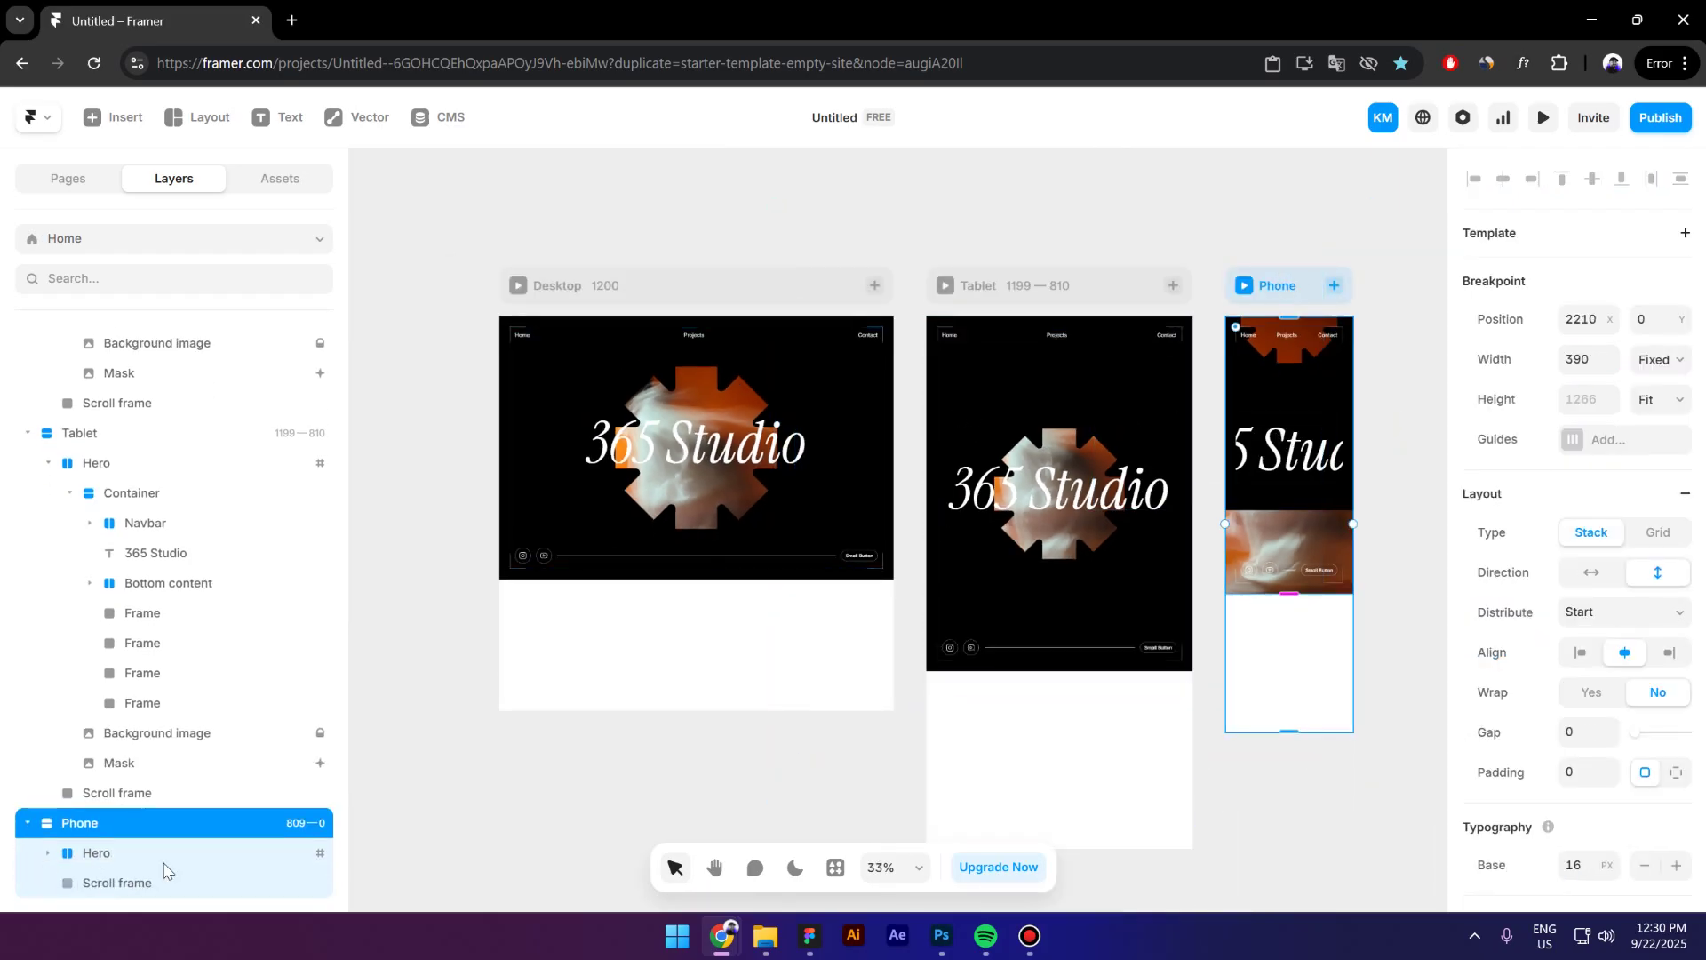
# Vertically centre the Phone hero's Mask layer in its frame.
pyautogui.click(50, 854)
pyautogui.scroll(-1, 154, 868)
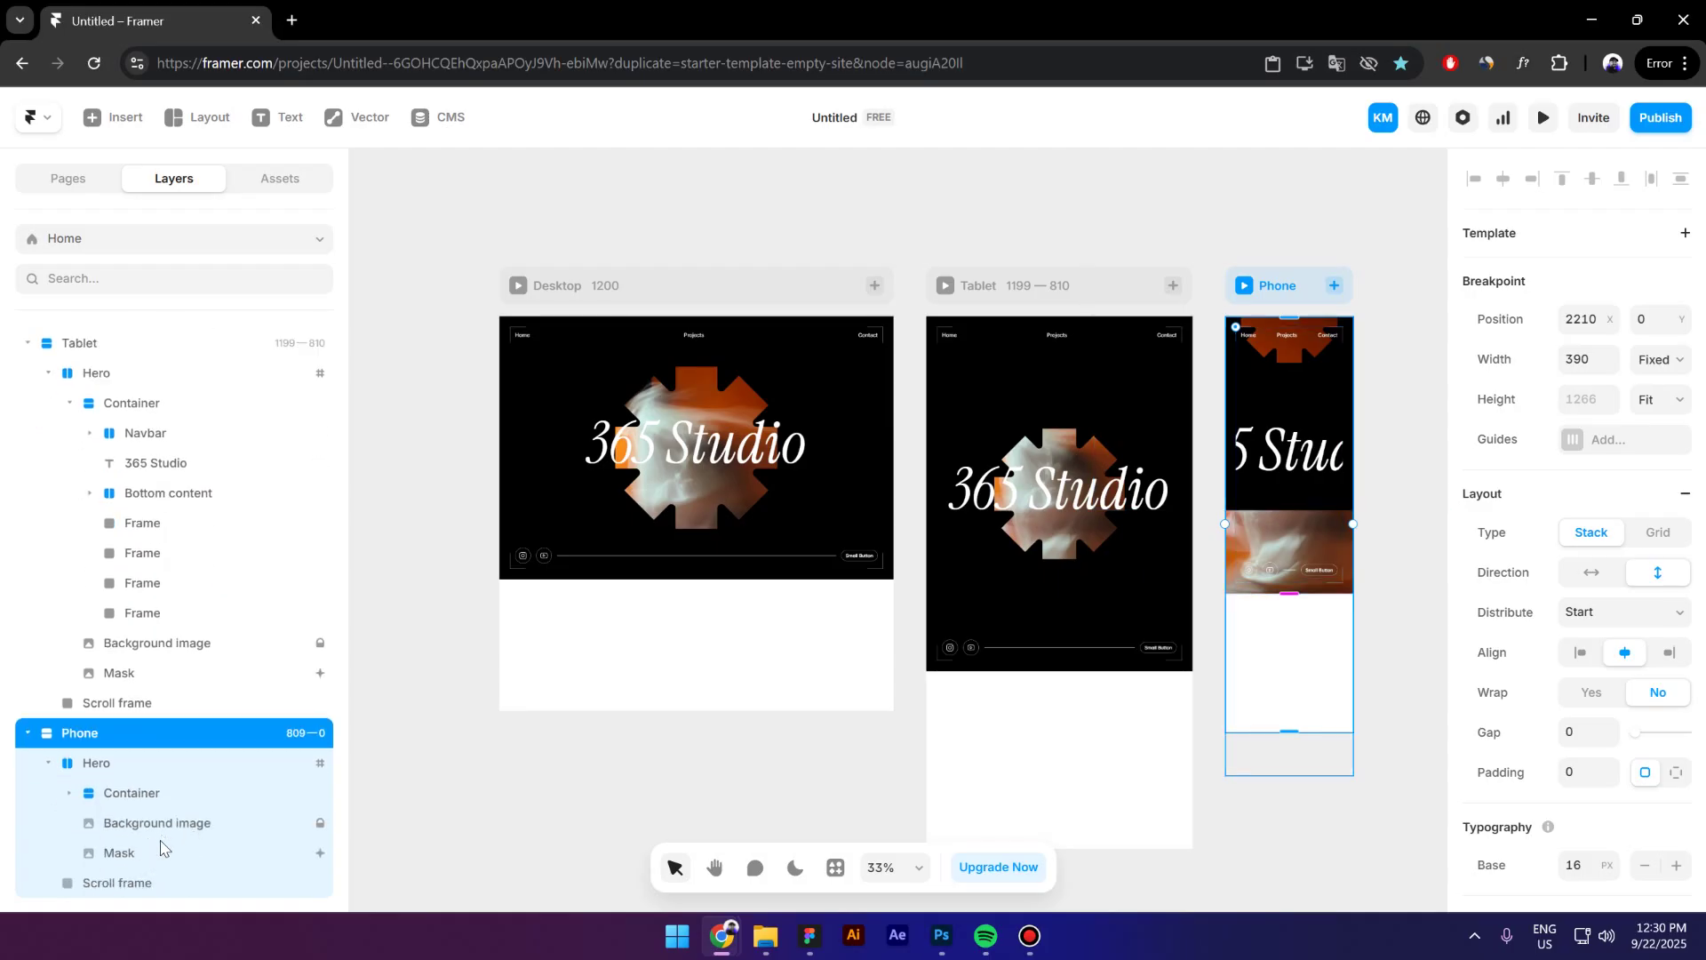
pyautogui.click(164, 852)
pyautogui.click(1591, 182)
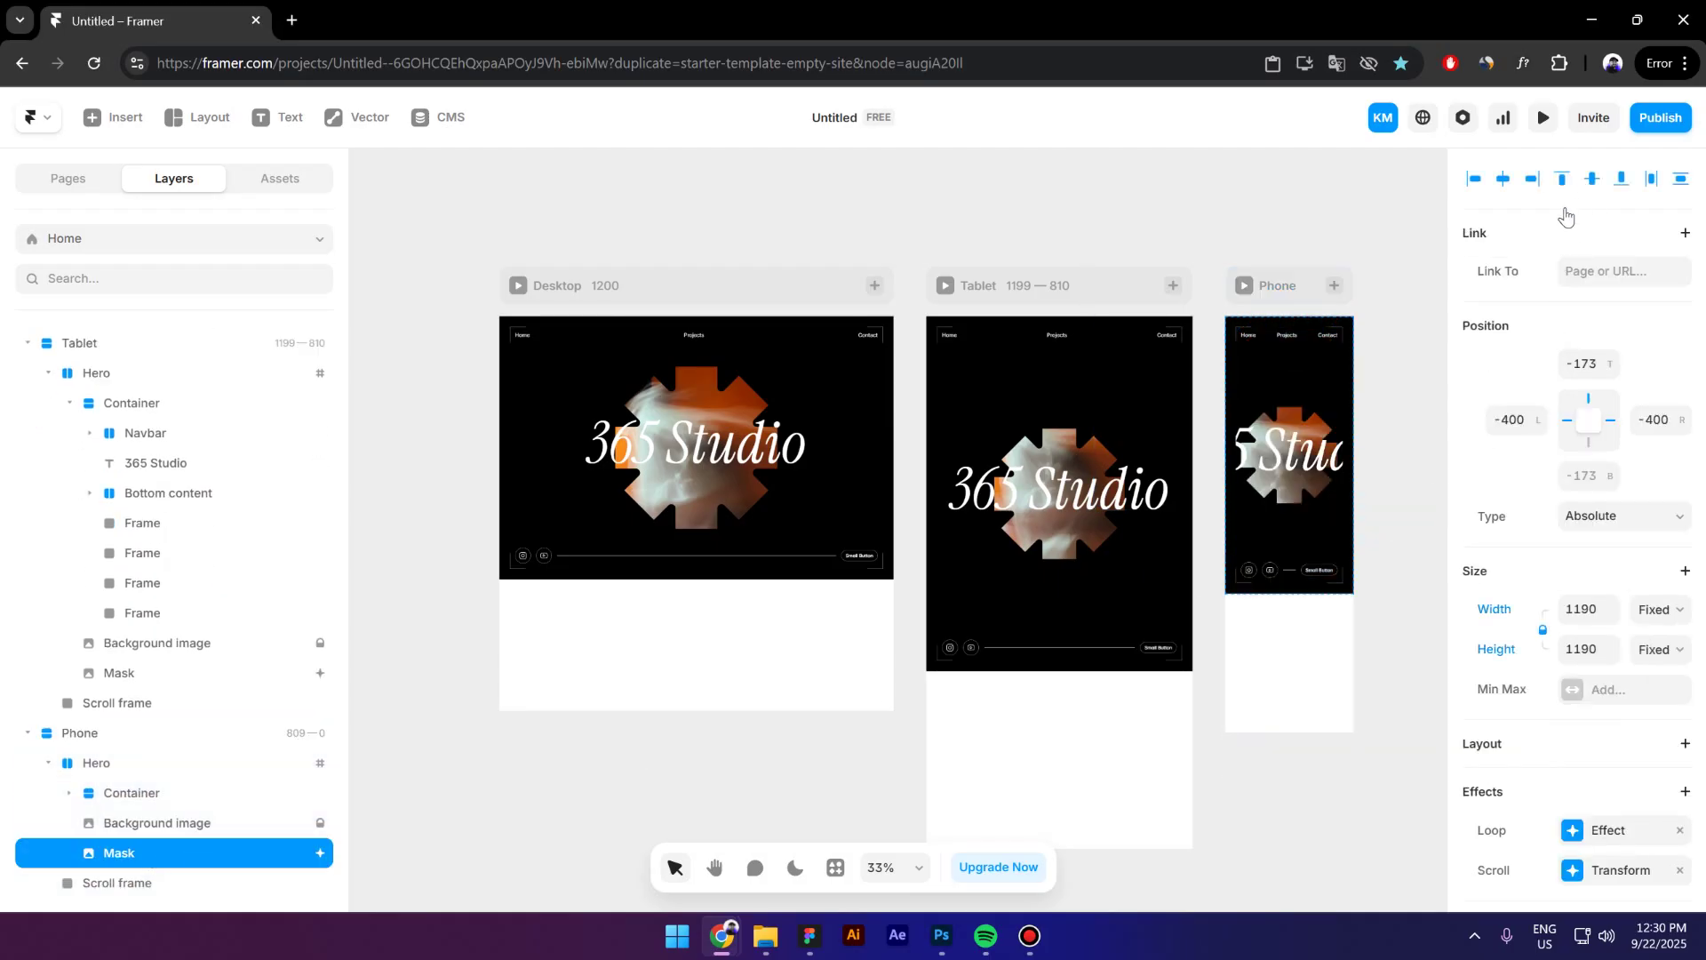
# Narrow the Phone 365 Studio heading box so it wraps, then preview the site.
pyautogui.click(1324, 475)
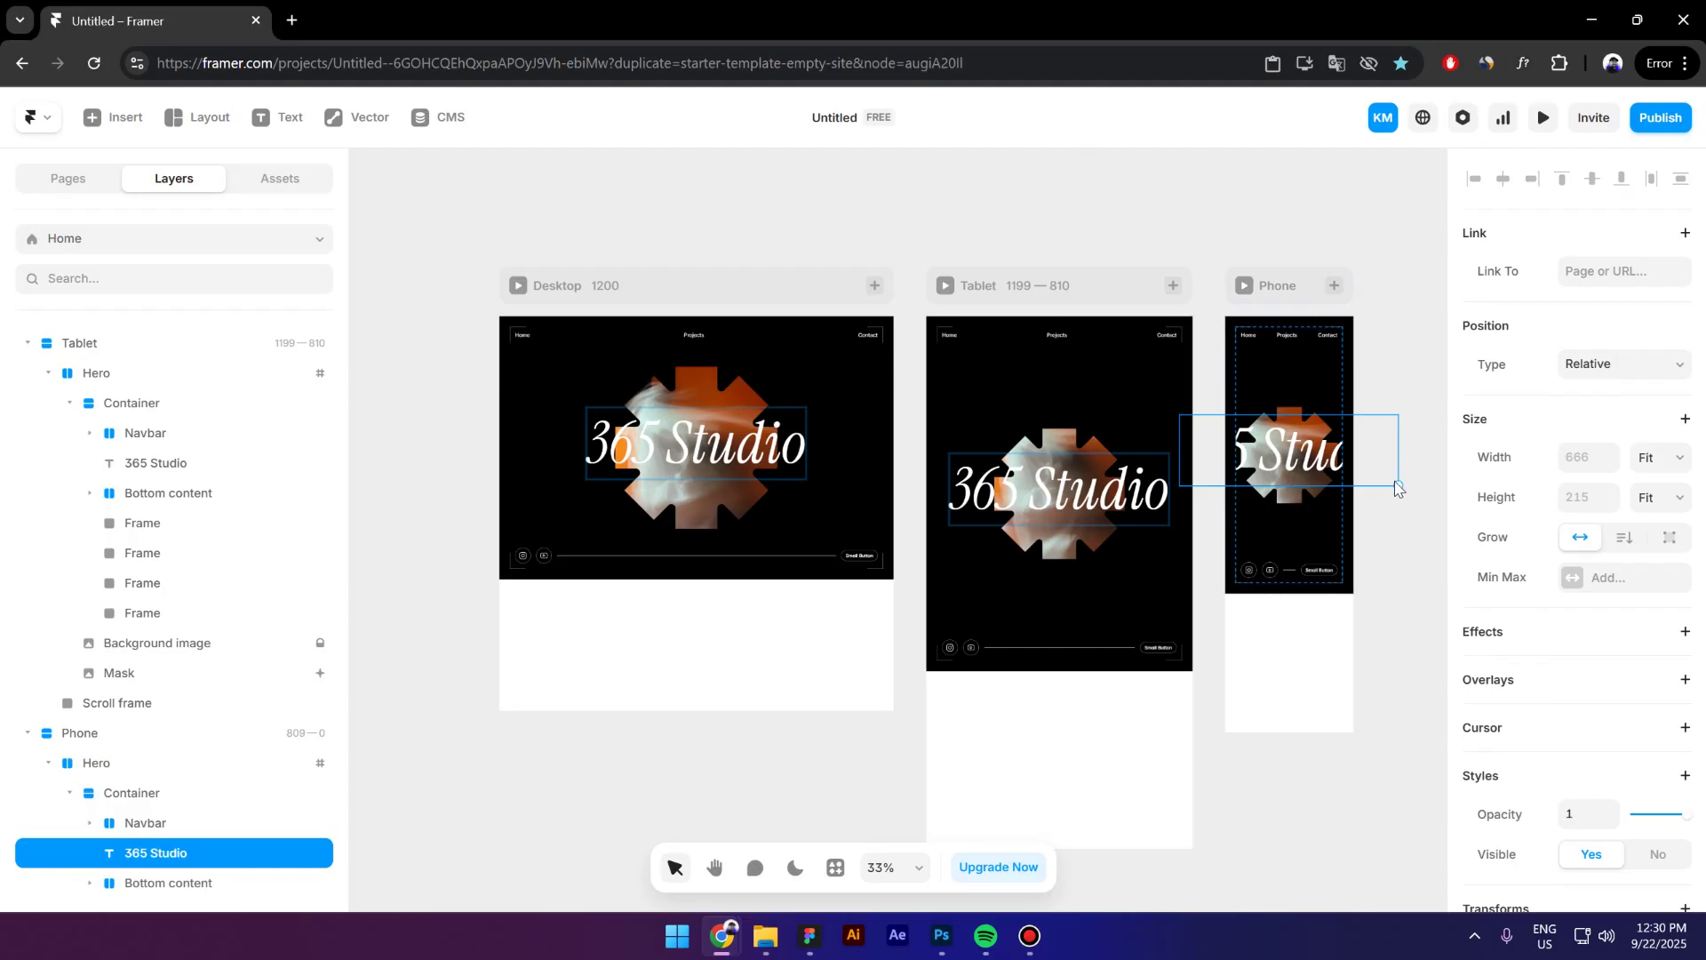
pyautogui.moveTo(1398, 486); pyautogui.dragTo(1271, 449)
pyautogui.click(1340, 788)
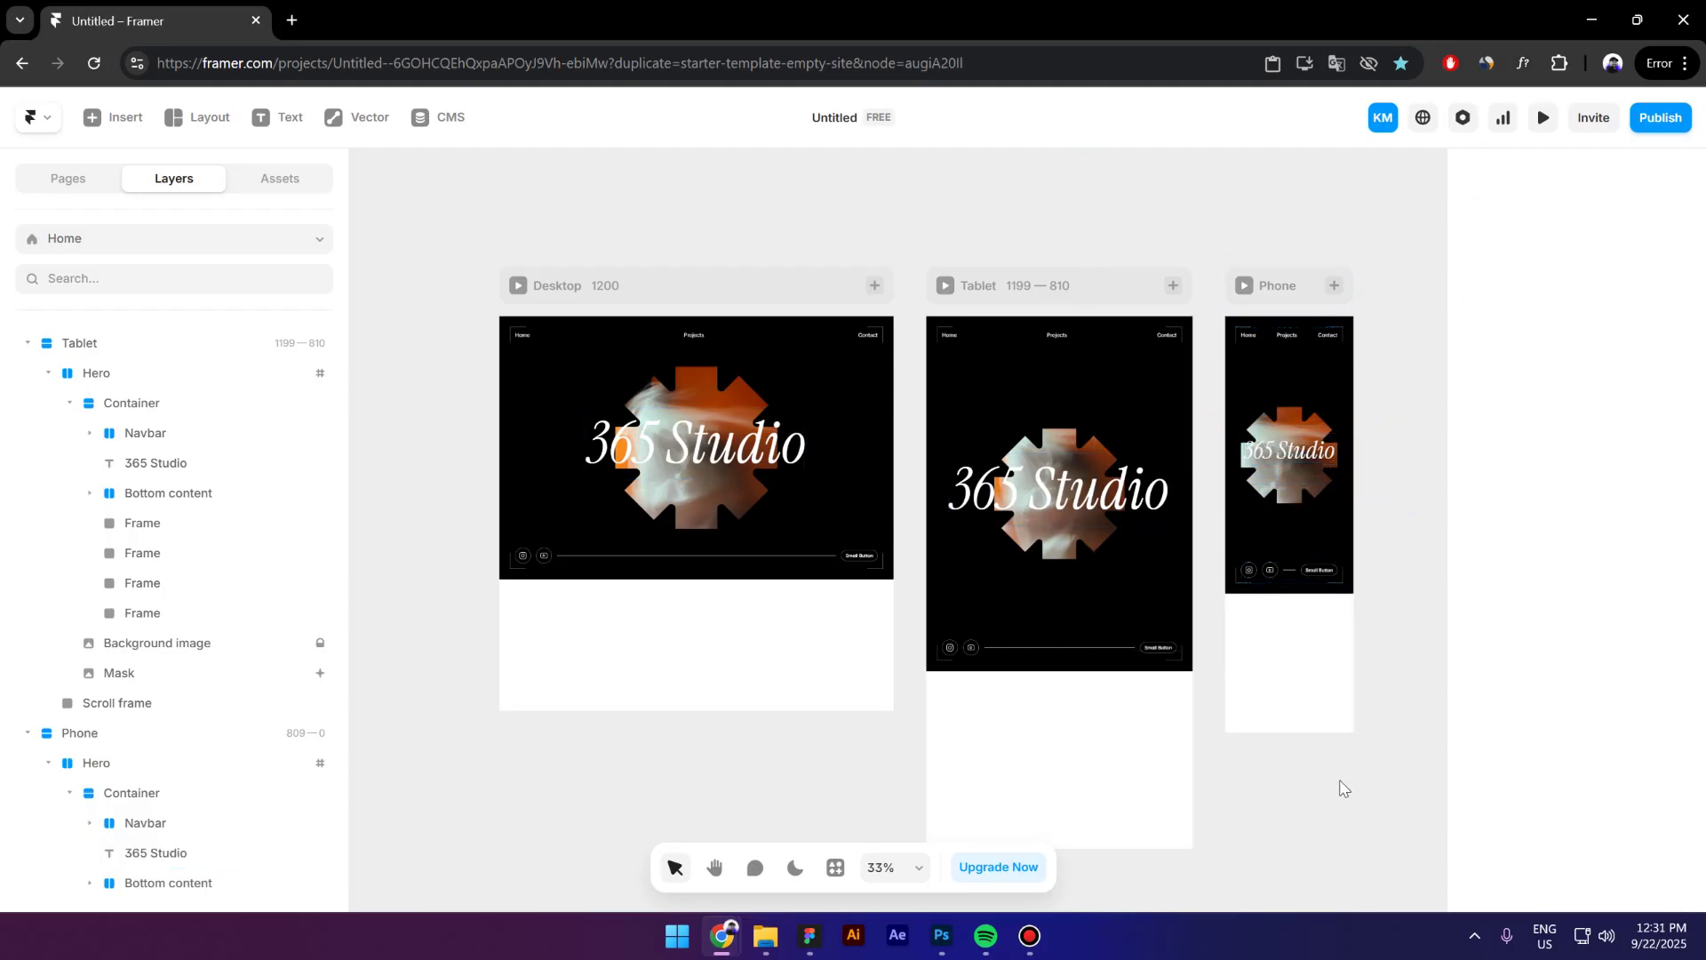
pyautogui.scroll(3, 1324, 614)
pyautogui.scroll(-3, 1295, 571)
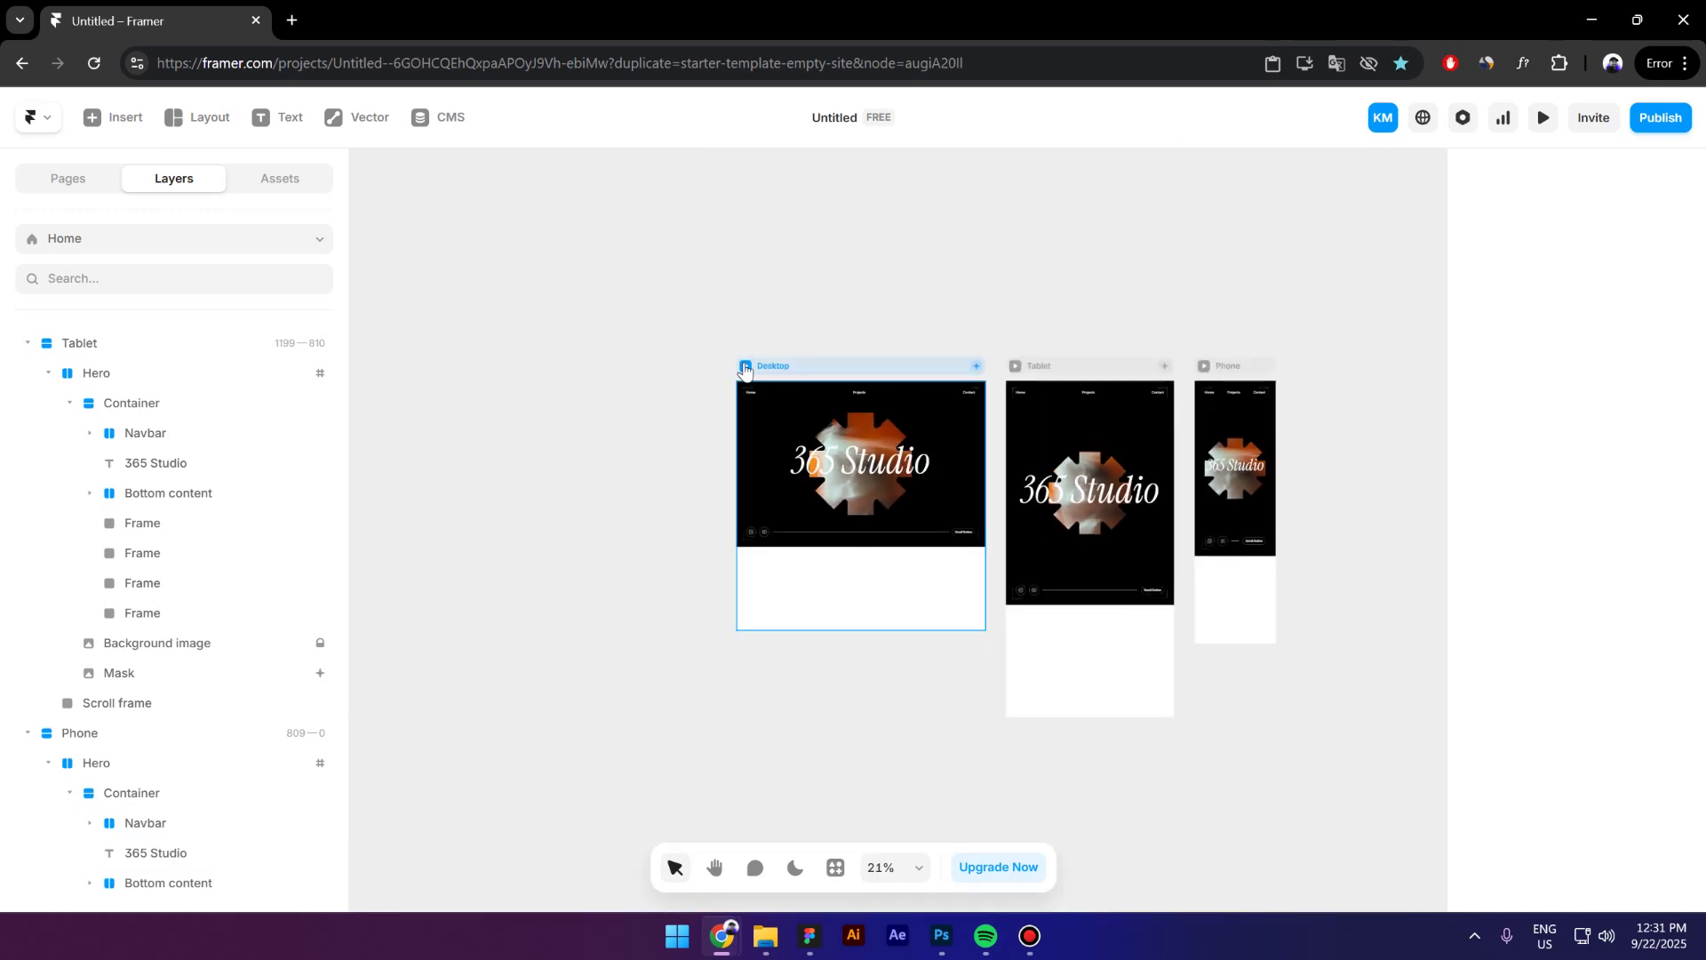
pyautogui.hotkey('ctrl', 'p')
pyautogui.moveTo(1465, 526); pyautogui.dragTo(1279, 595)
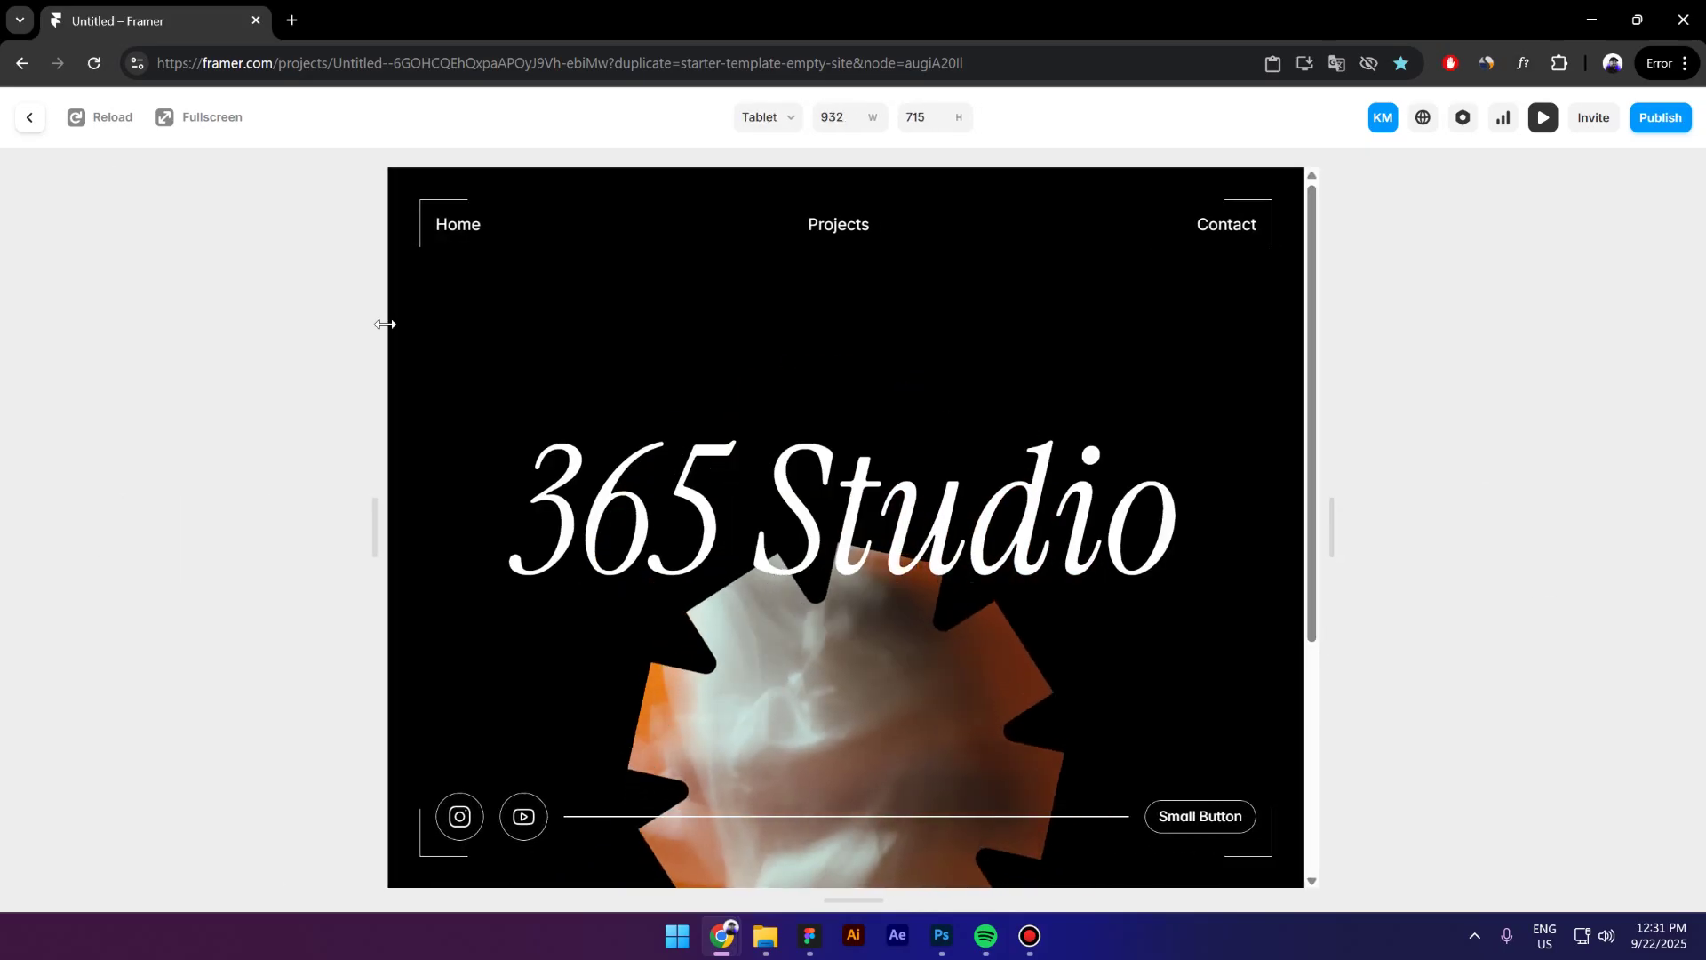
pyautogui.click(18, 126)
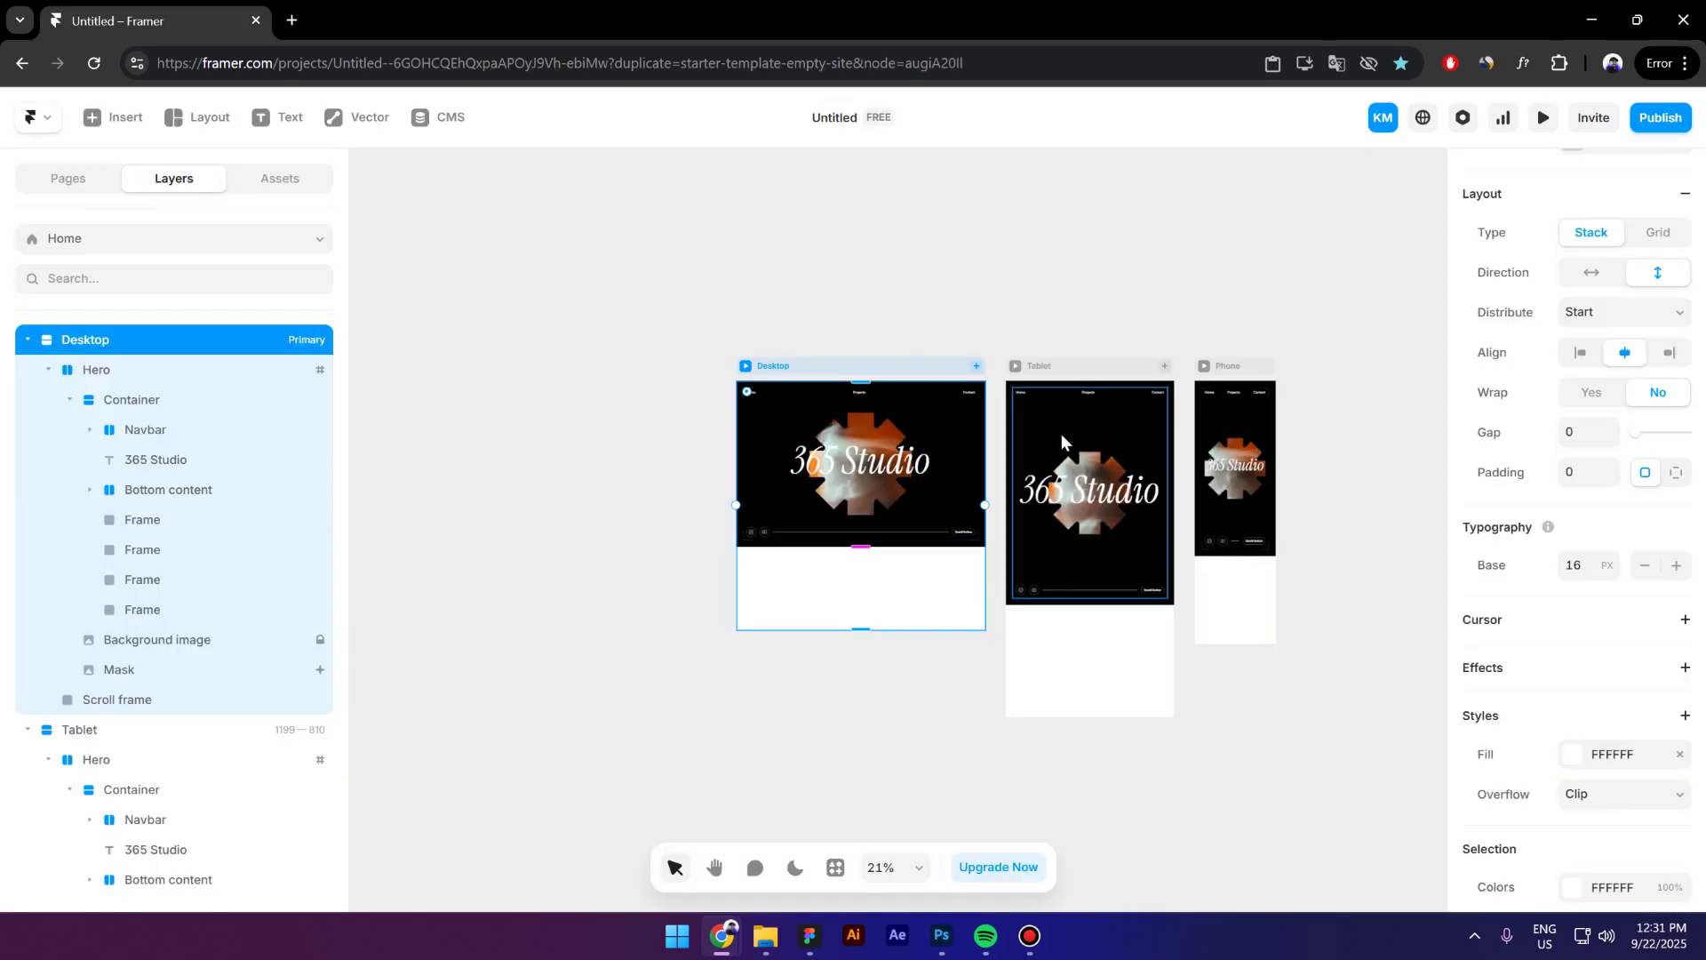
pyautogui.click(1007, 417)
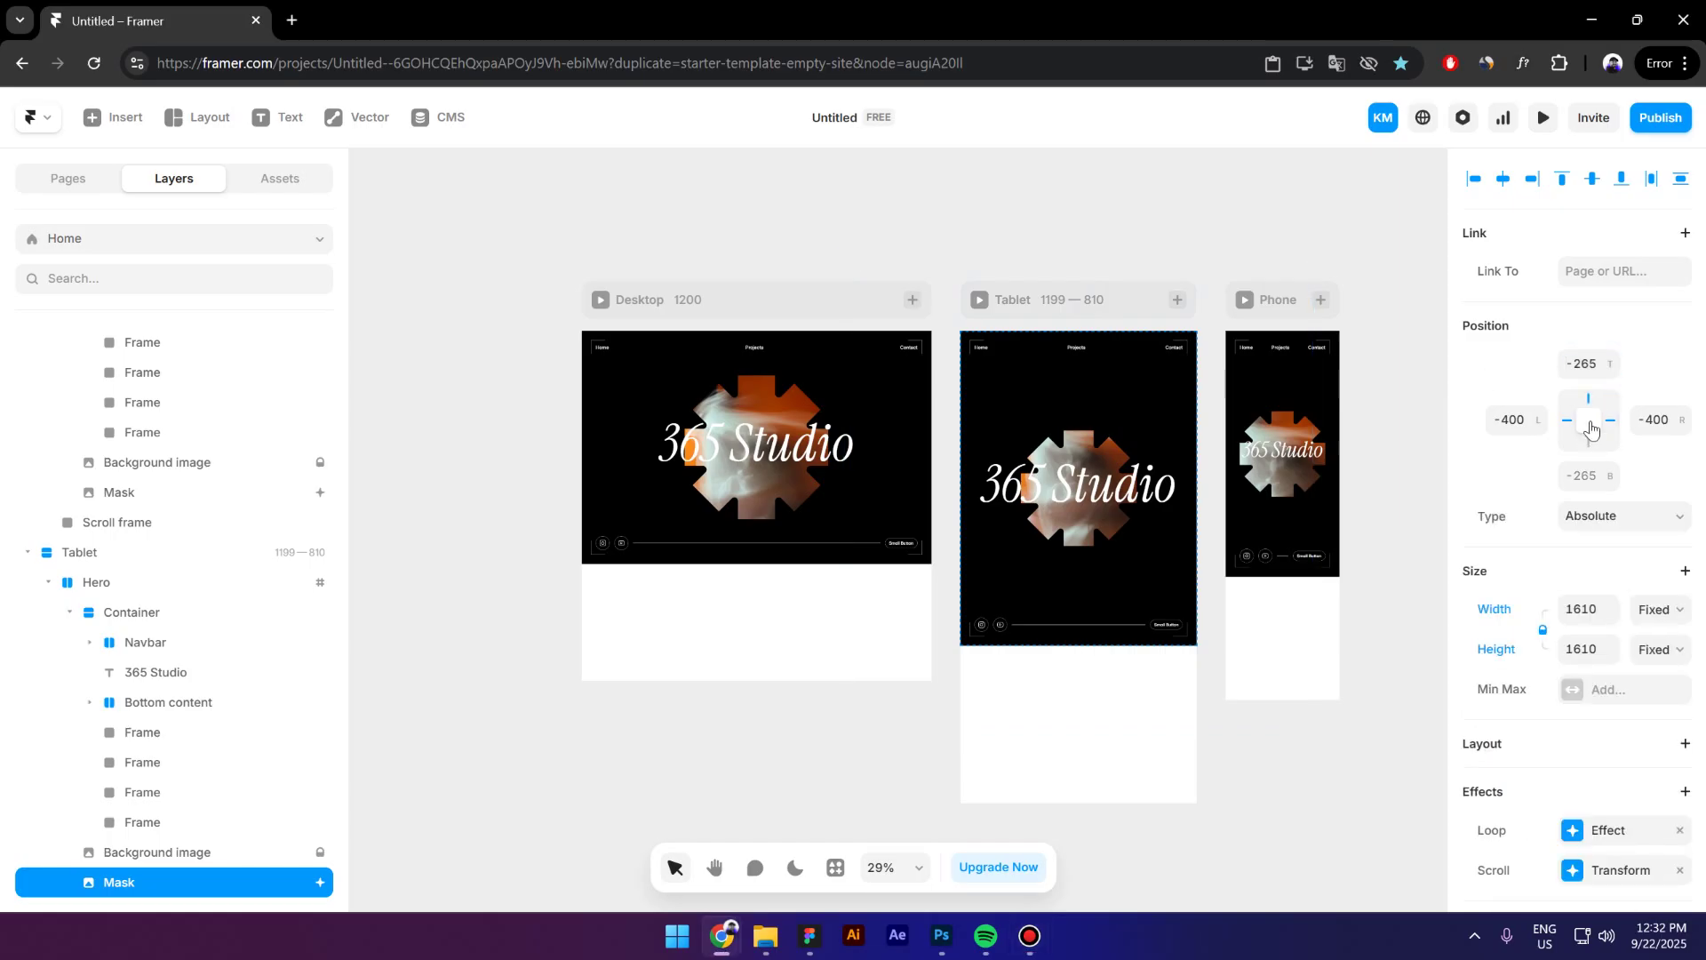
pyautogui.click(980, 301)
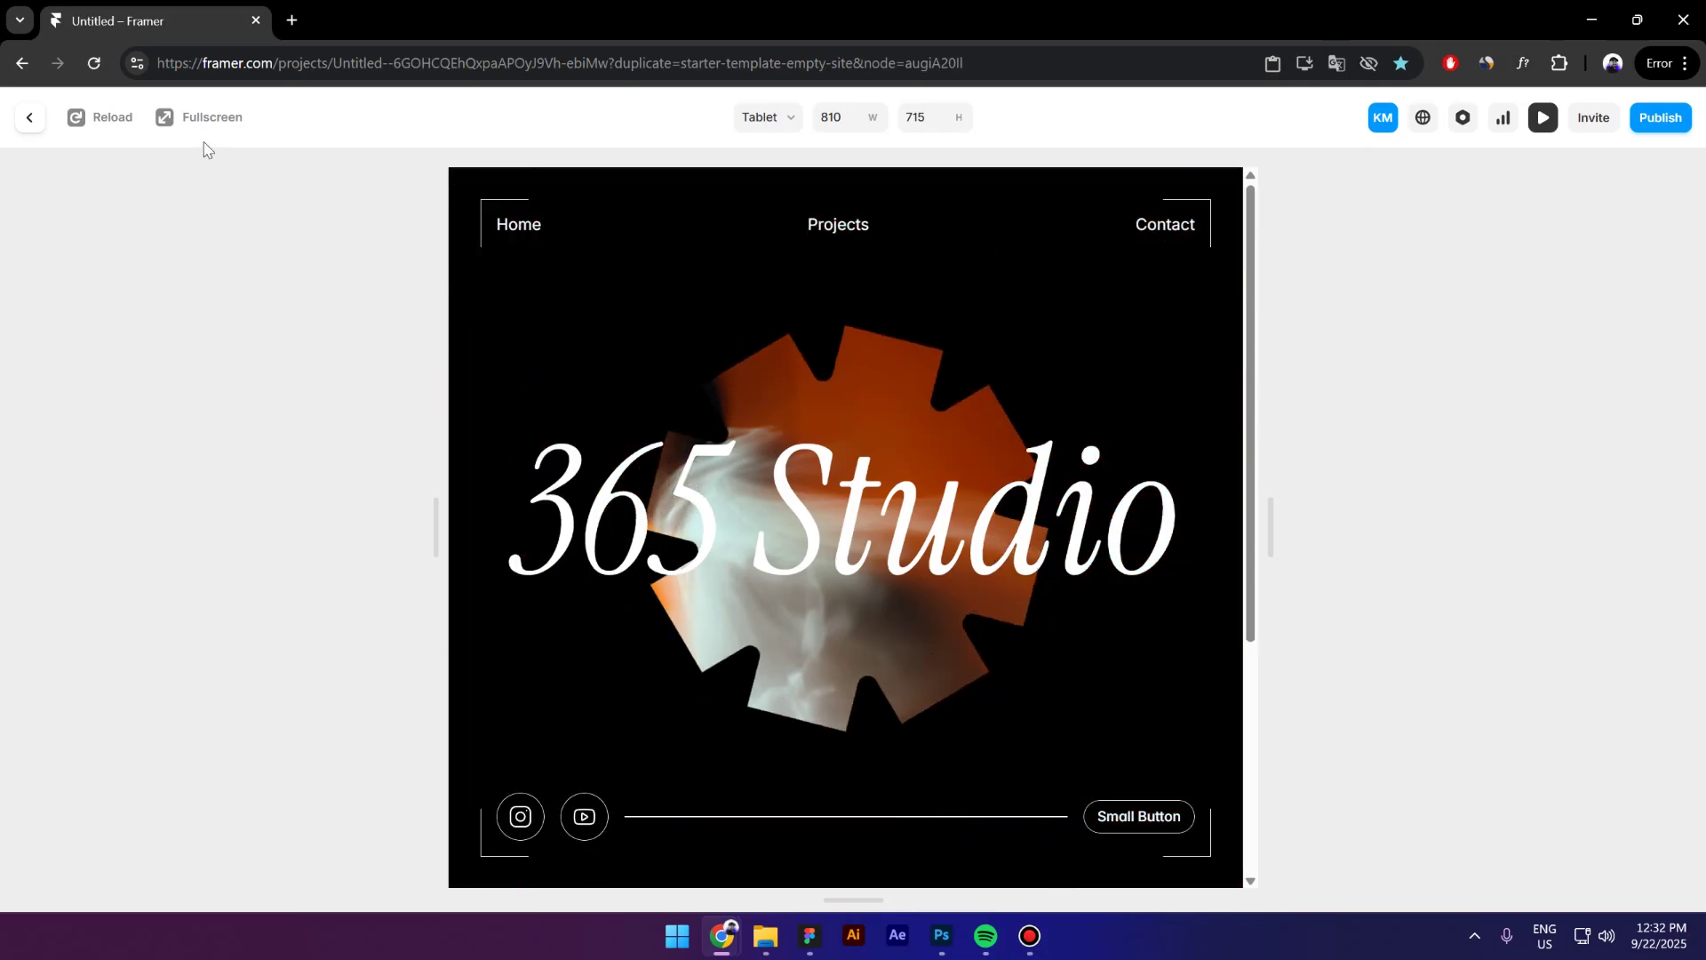
pyautogui.press('Escape')
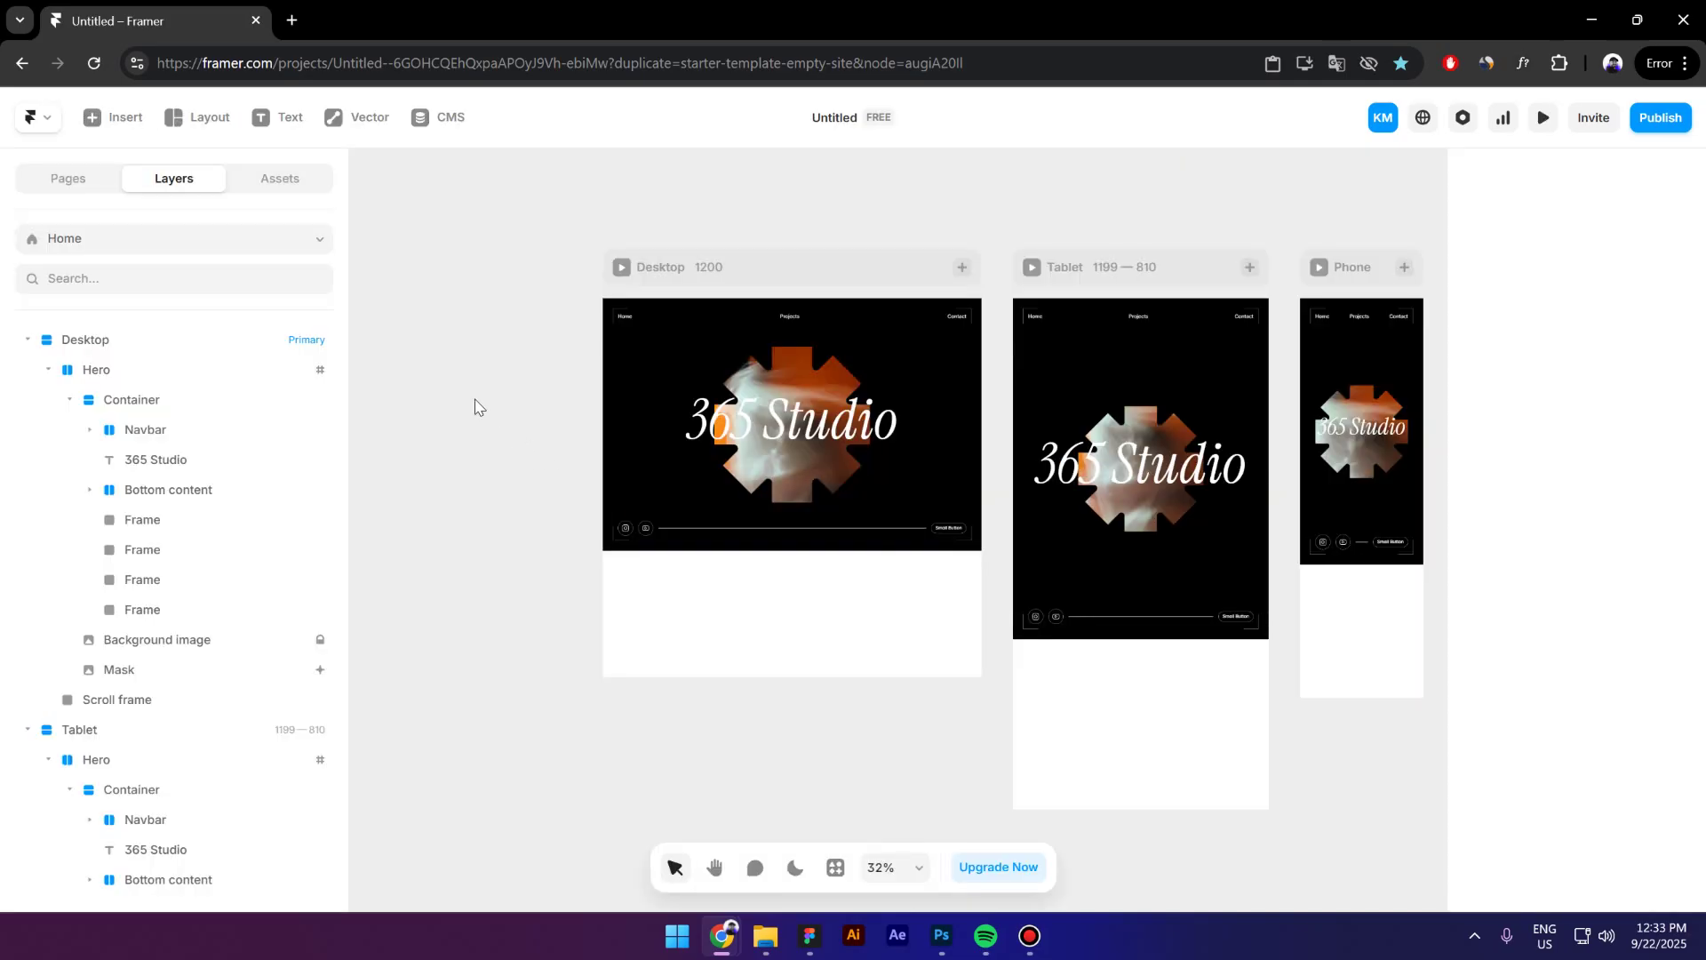